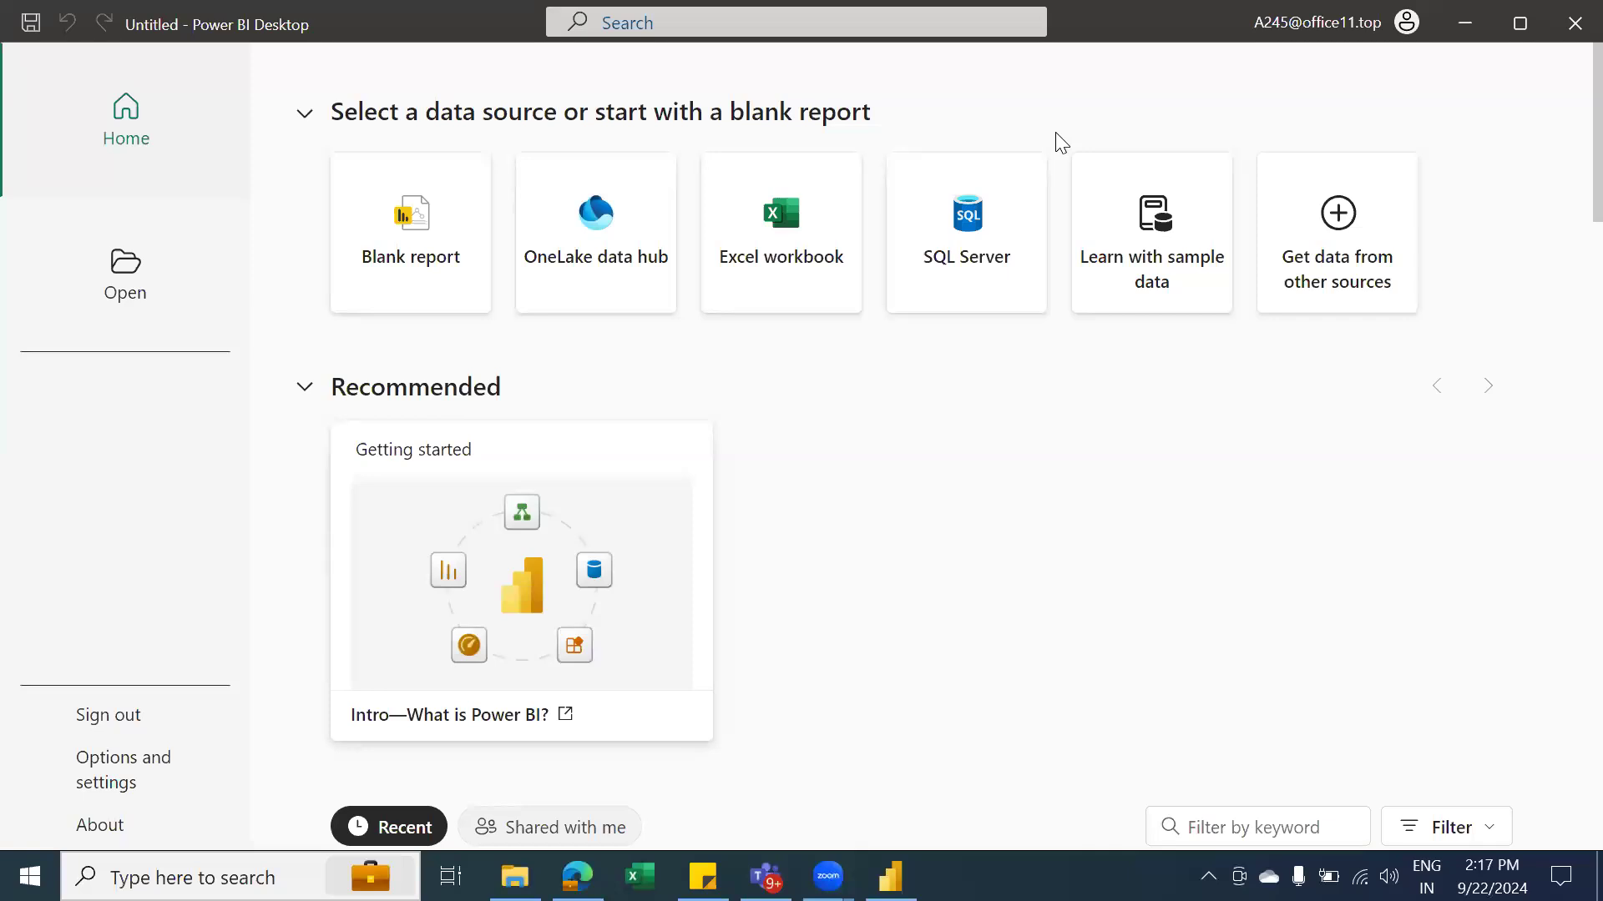
Switch to File Explorer and open the 01_Super Stores workbook from the Data Sources folder
click(1067, 462)
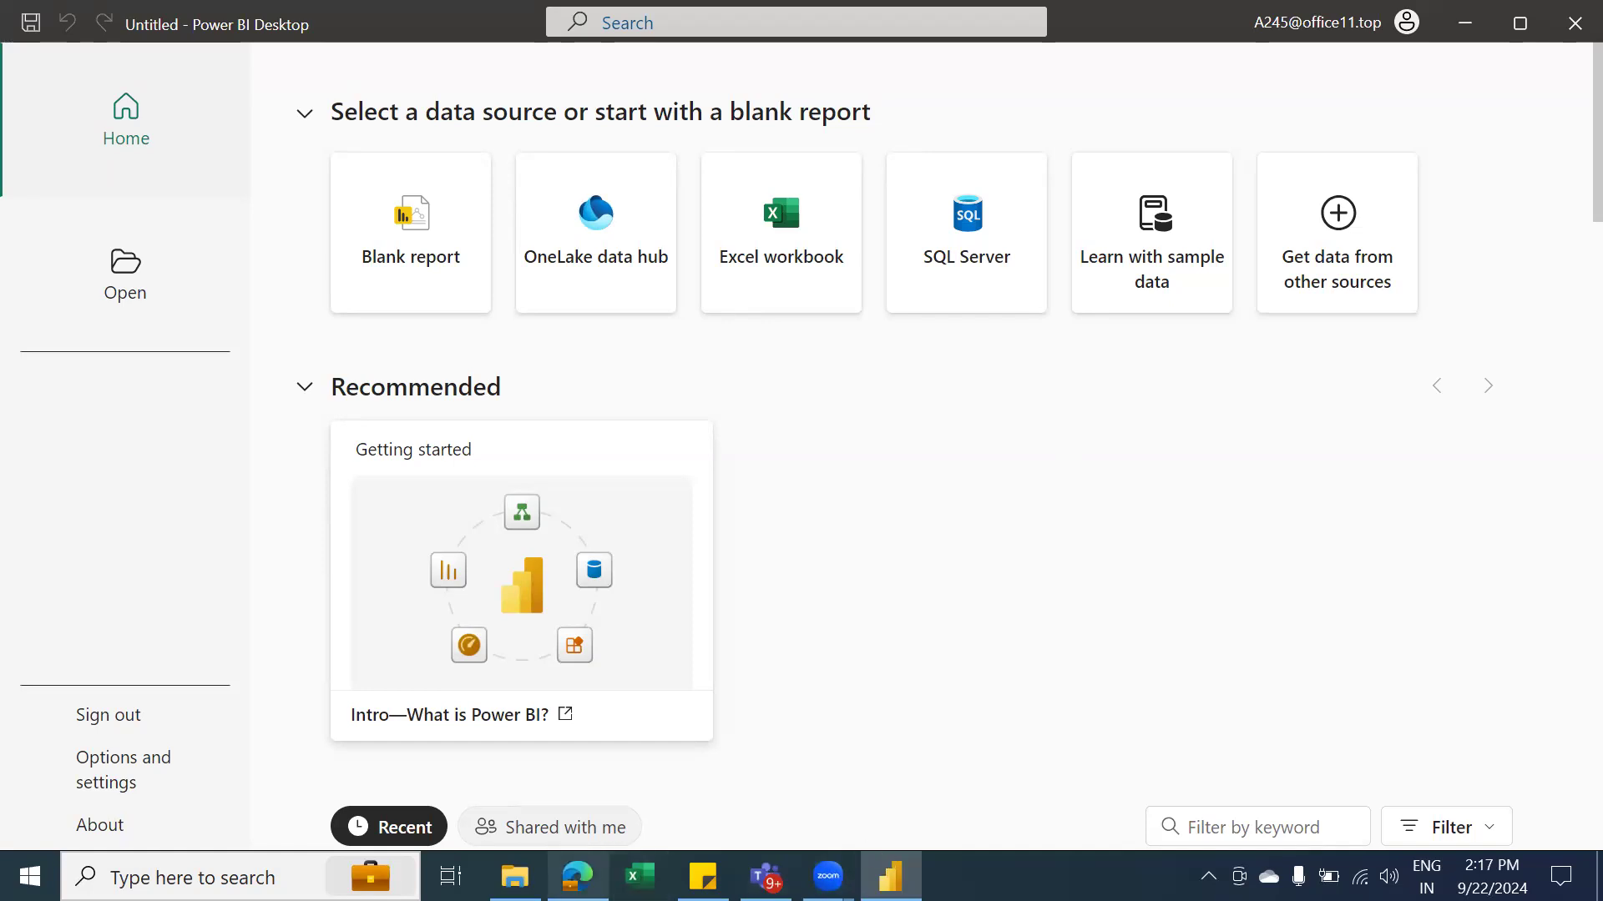
click(515, 877)
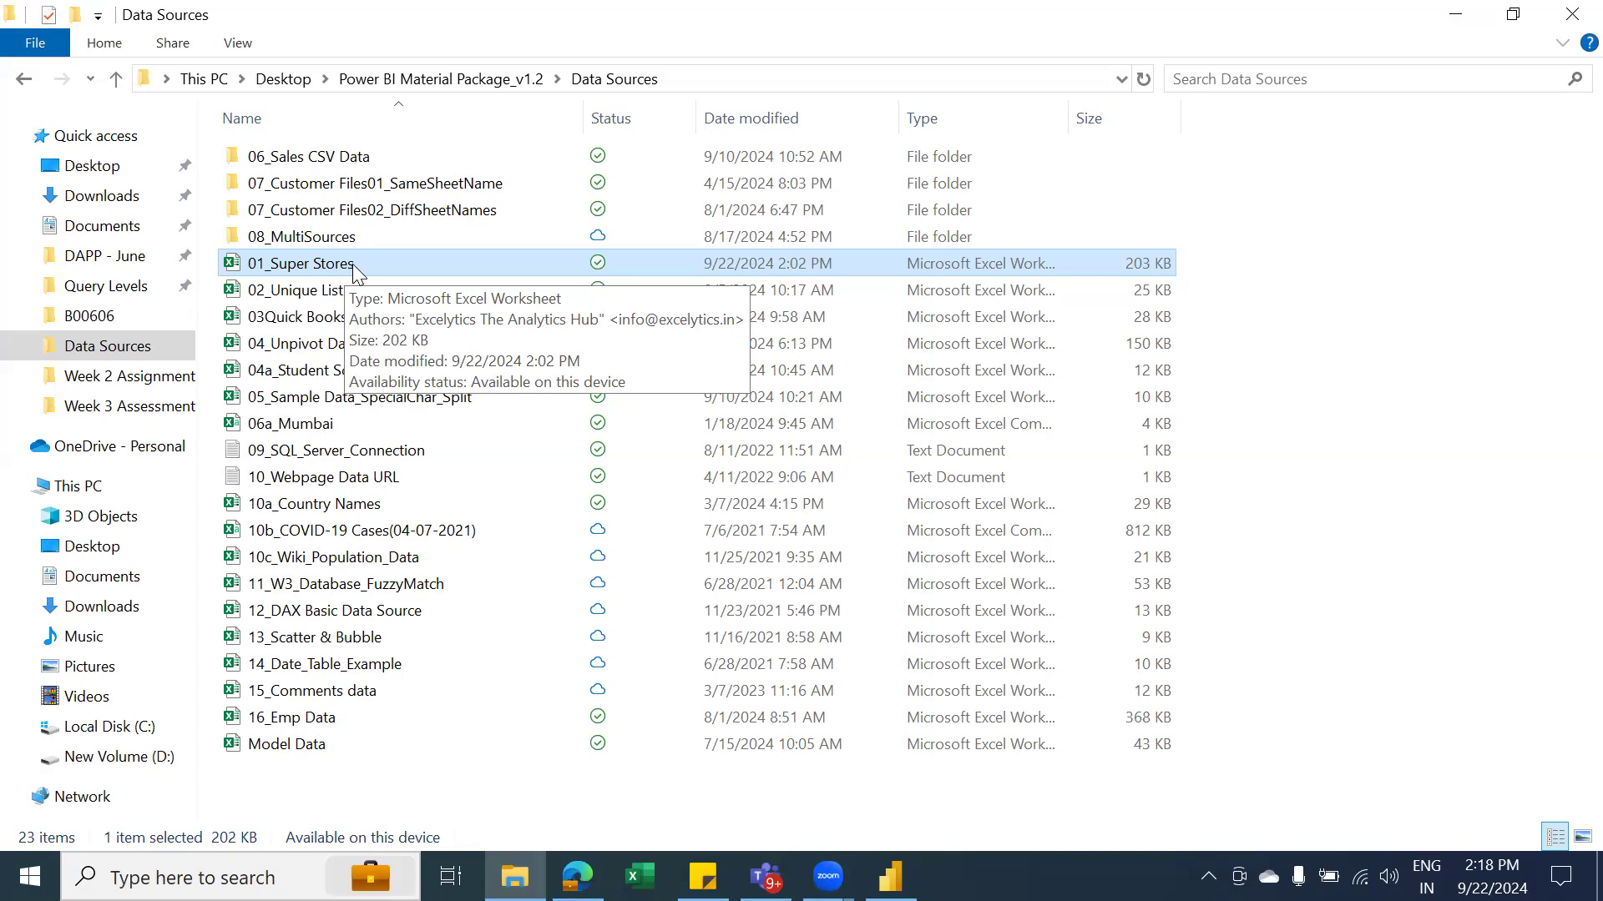
double_click(354, 264)
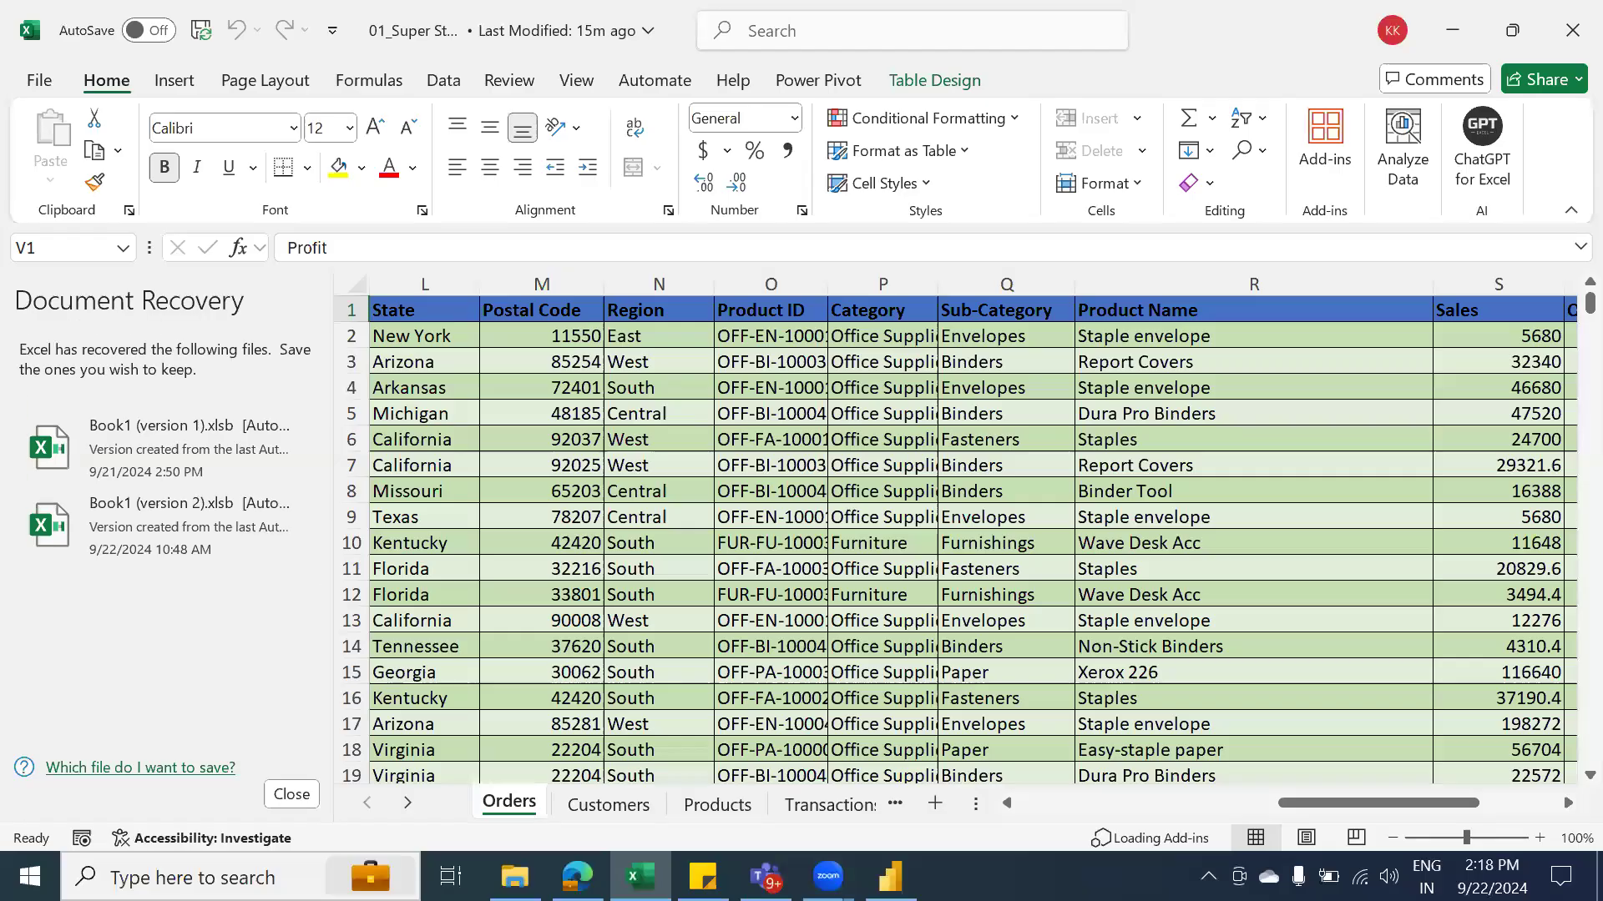
Close the Document Recovery pane, choosing to view the recovered files later
click(302, 794)
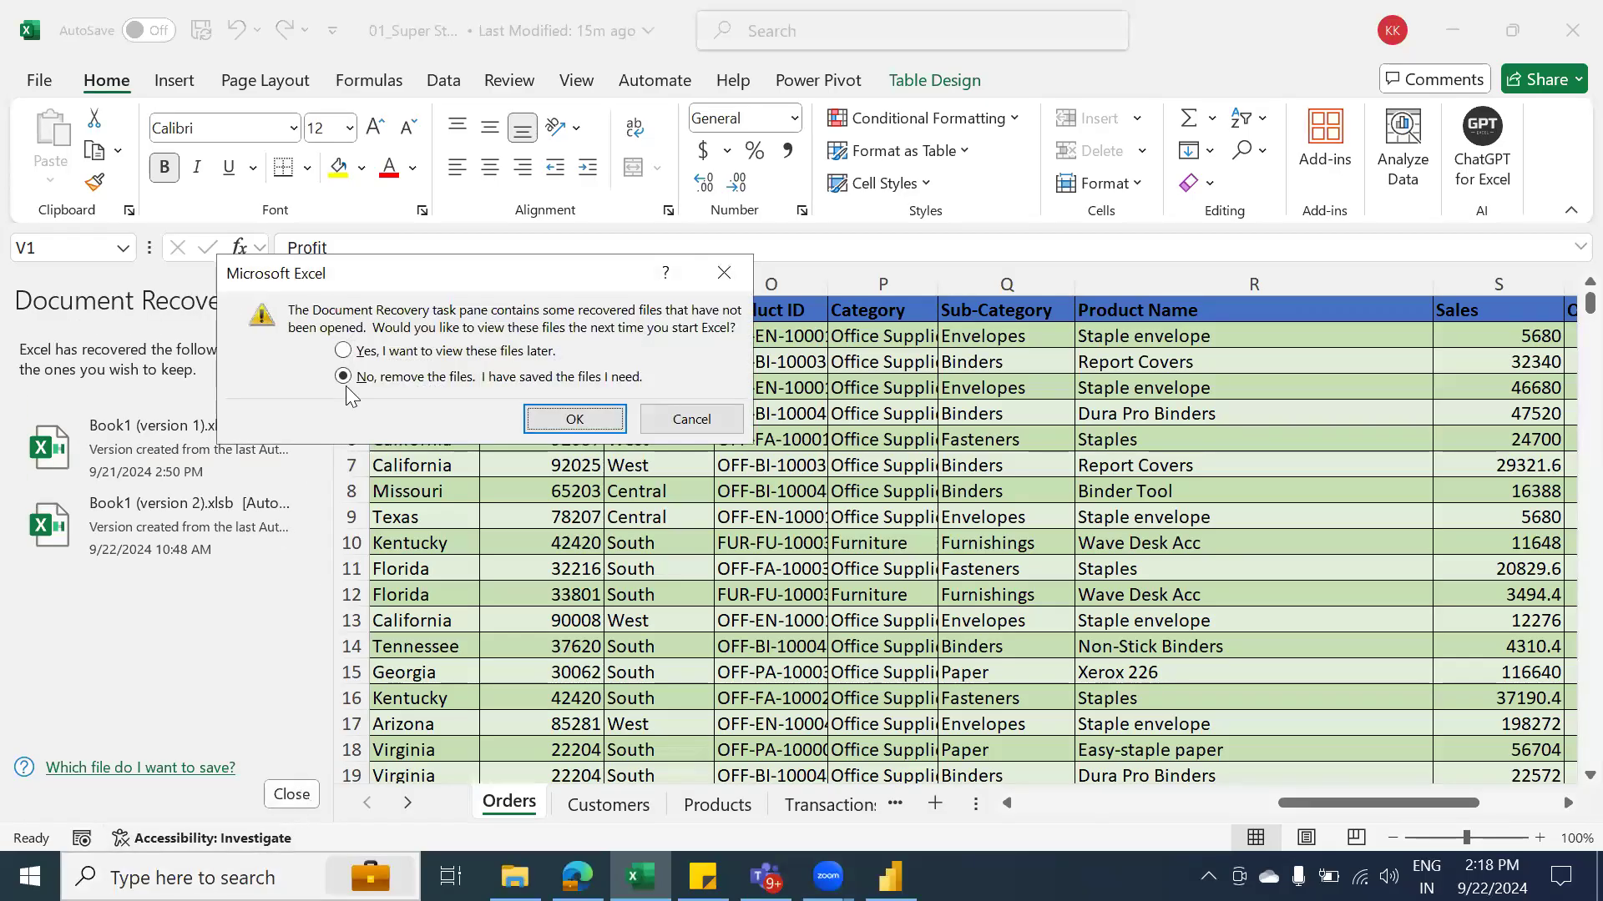
click(343, 351)
click(570, 414)
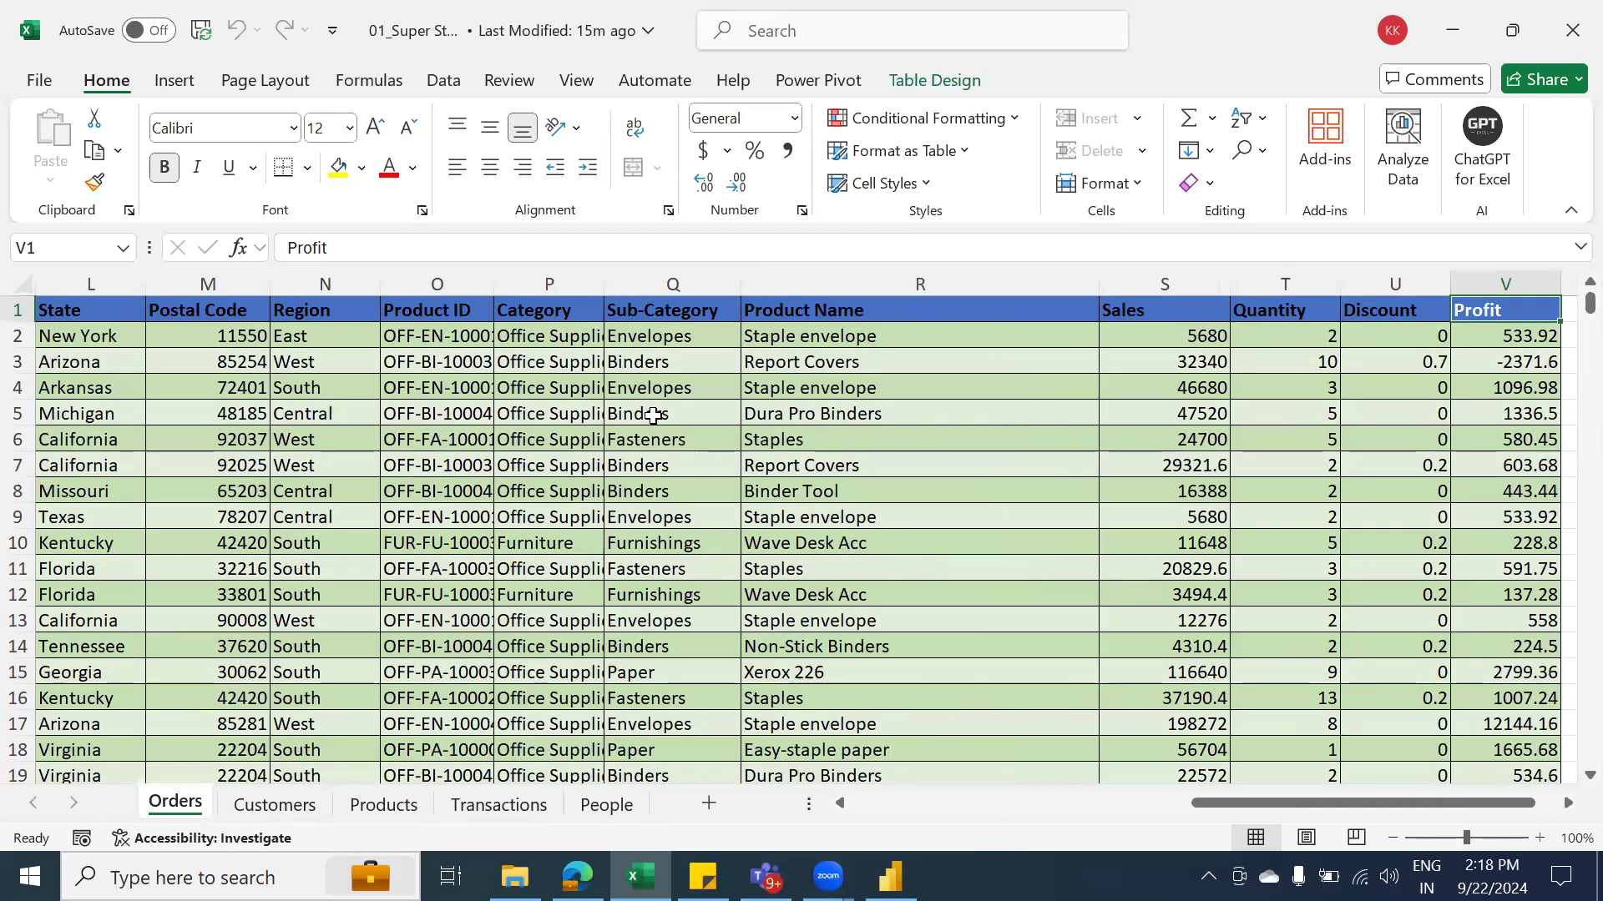
Review the columns and records of the Orders sheet and the Customers sheet
drag(1279, 805, 791, 799)
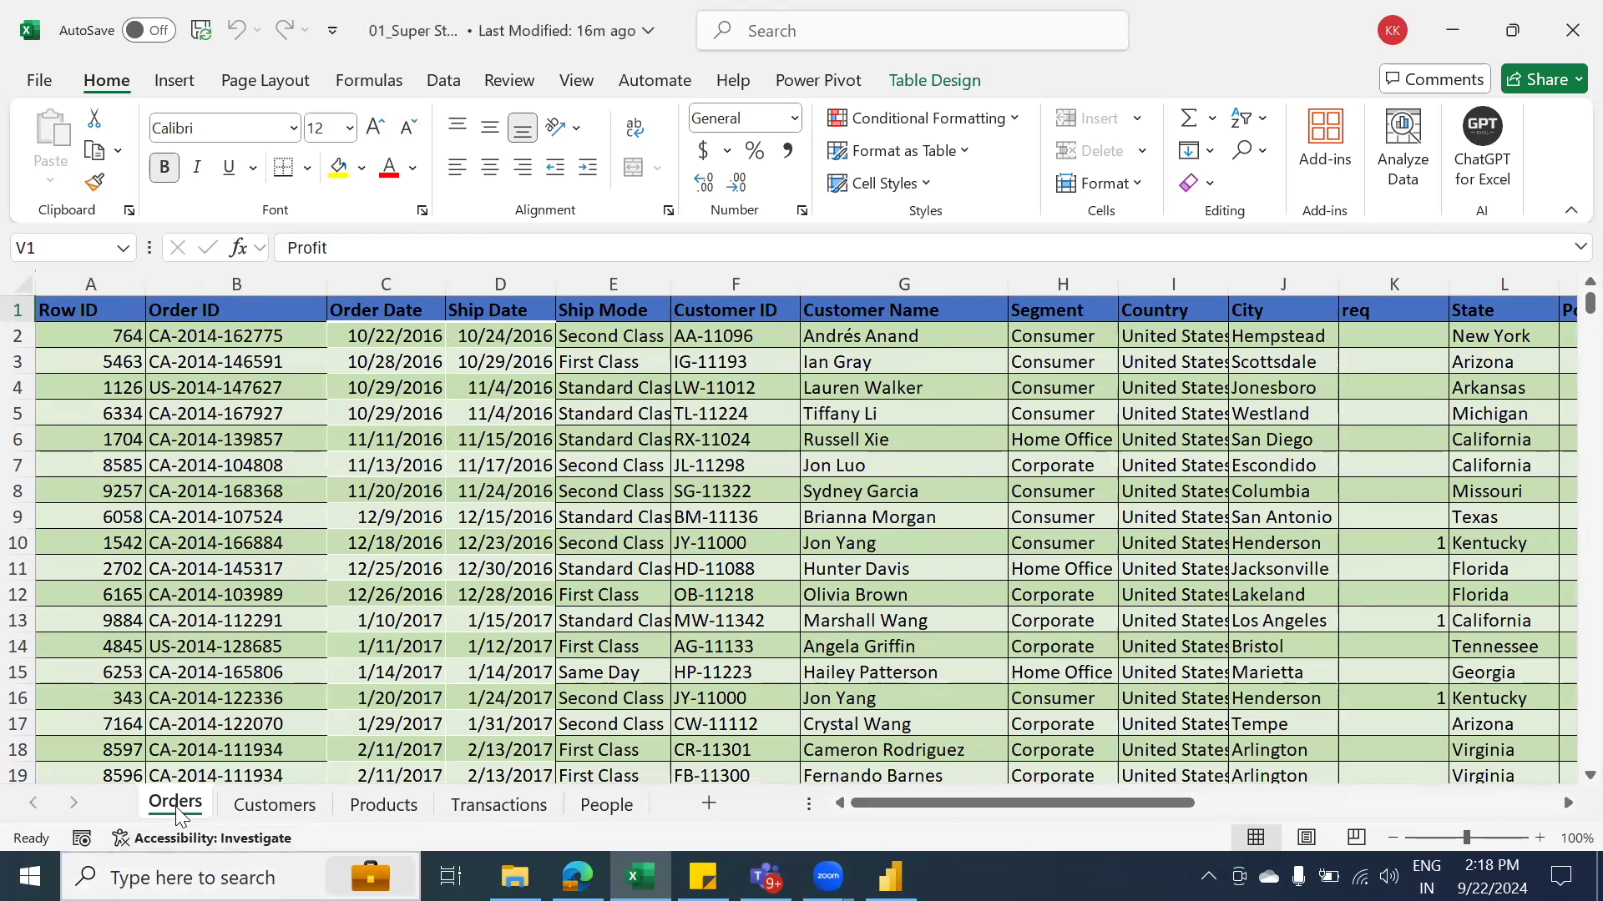
click(388, 516)
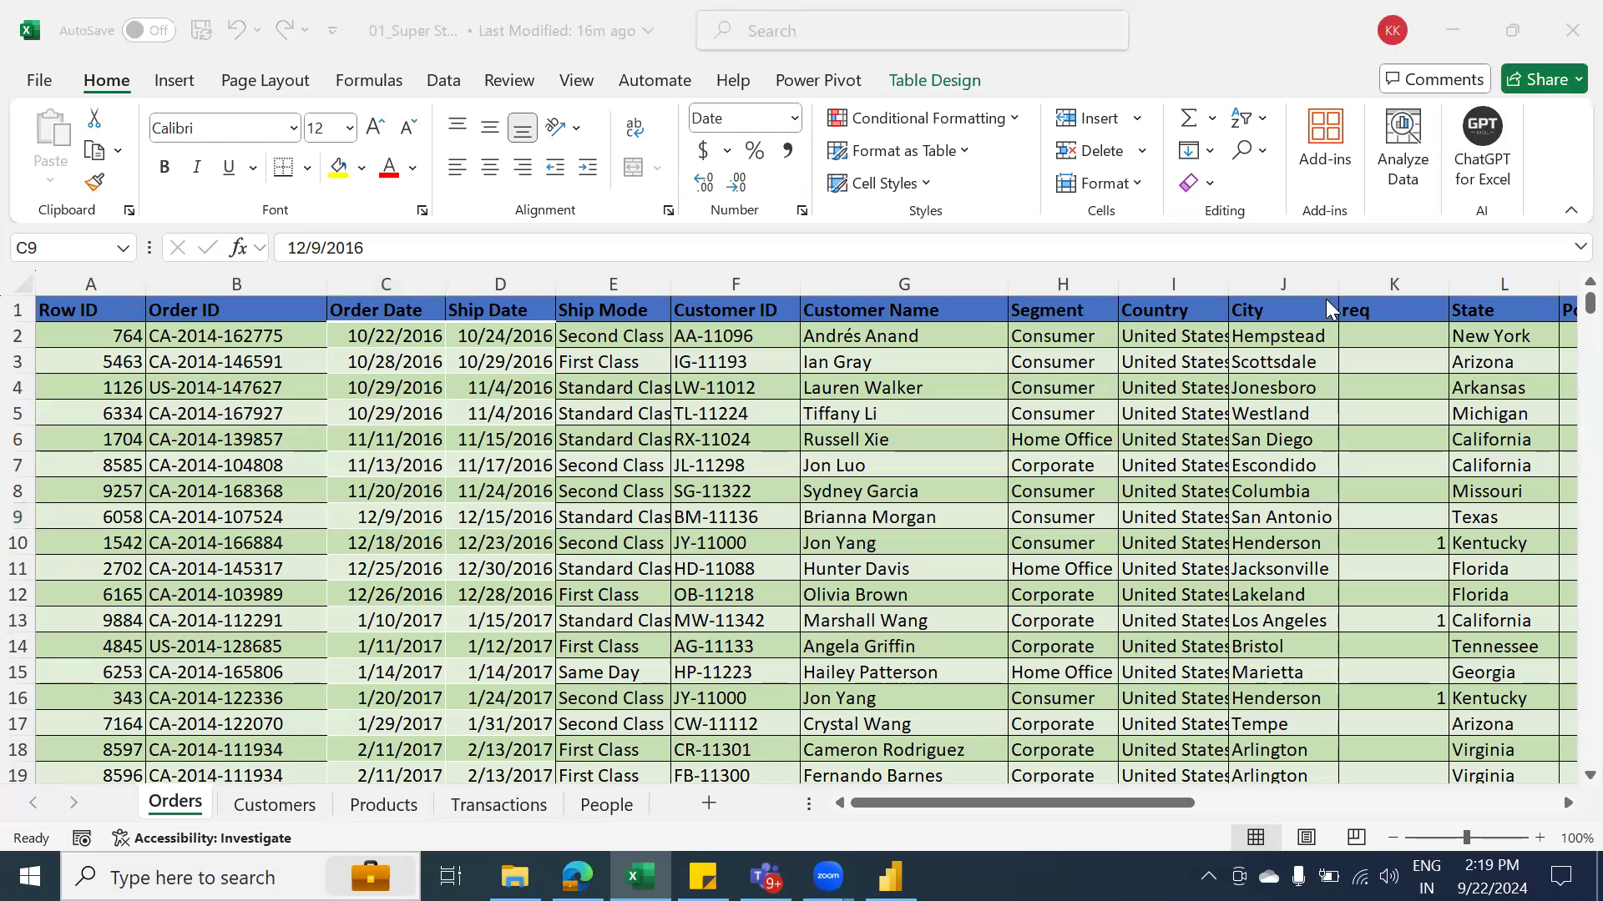
click(117, 81)
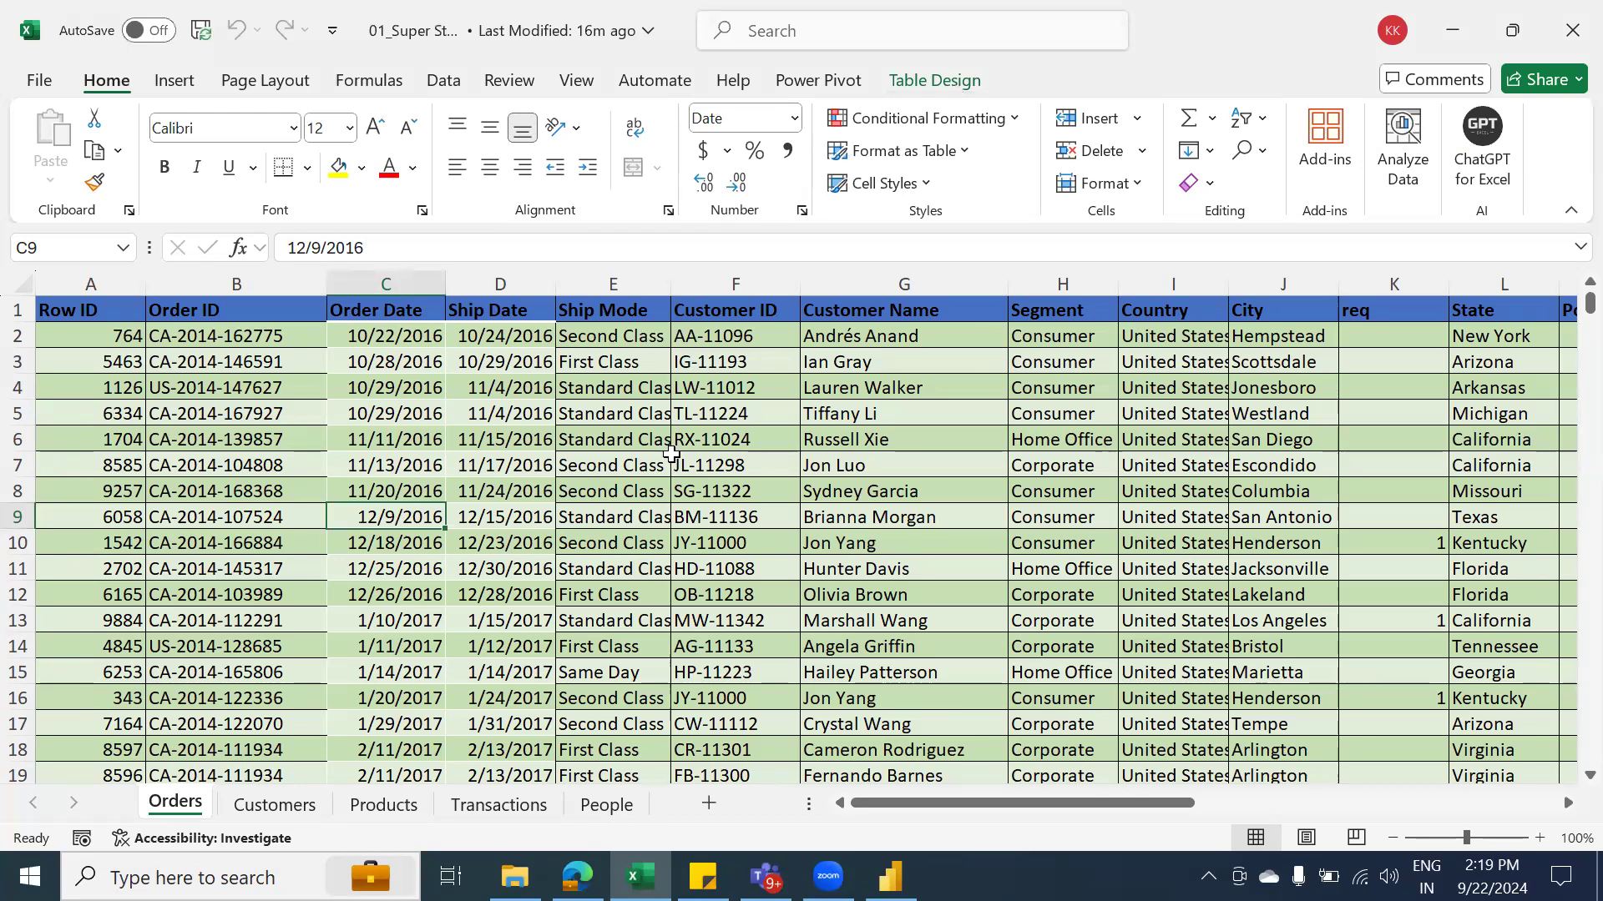
click(266, 813)
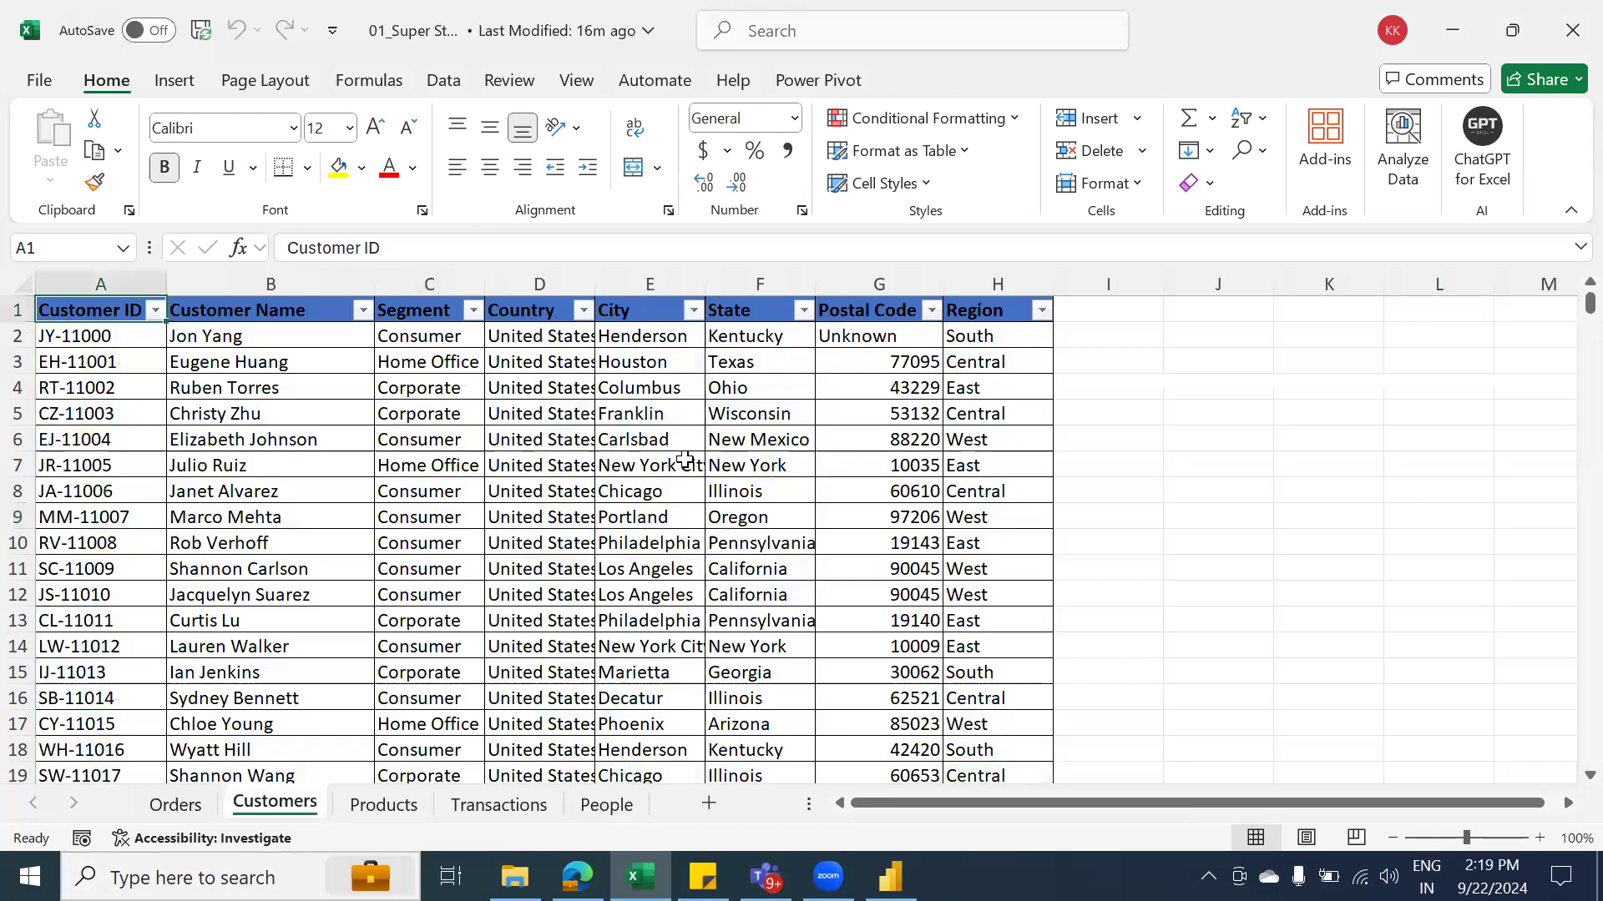
click(684, 461)
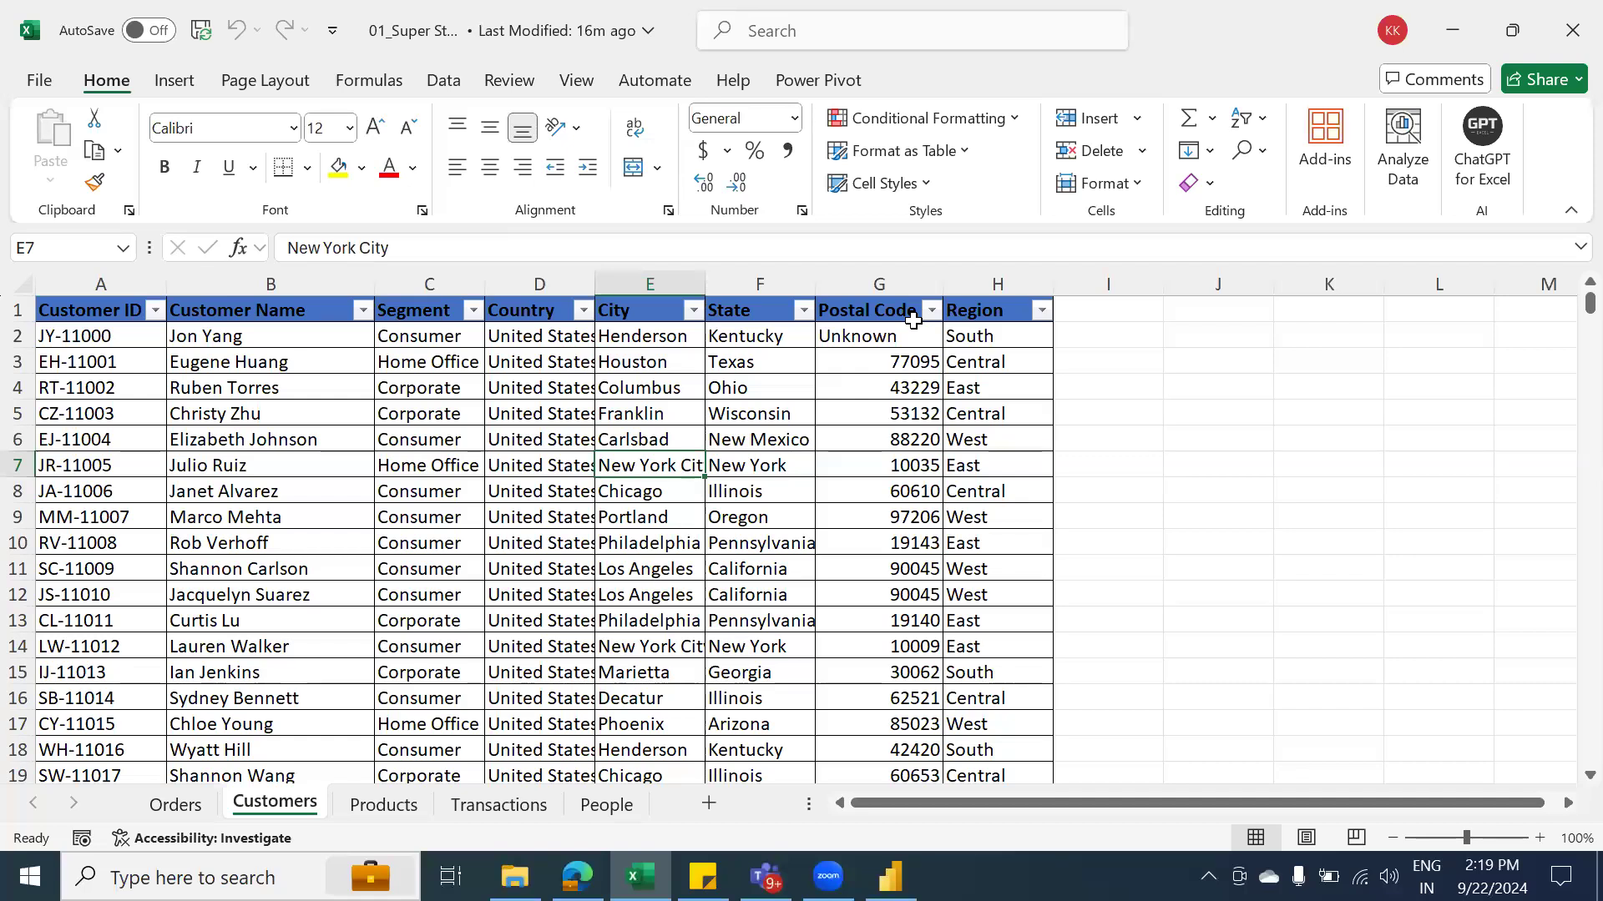
click(504, 411)
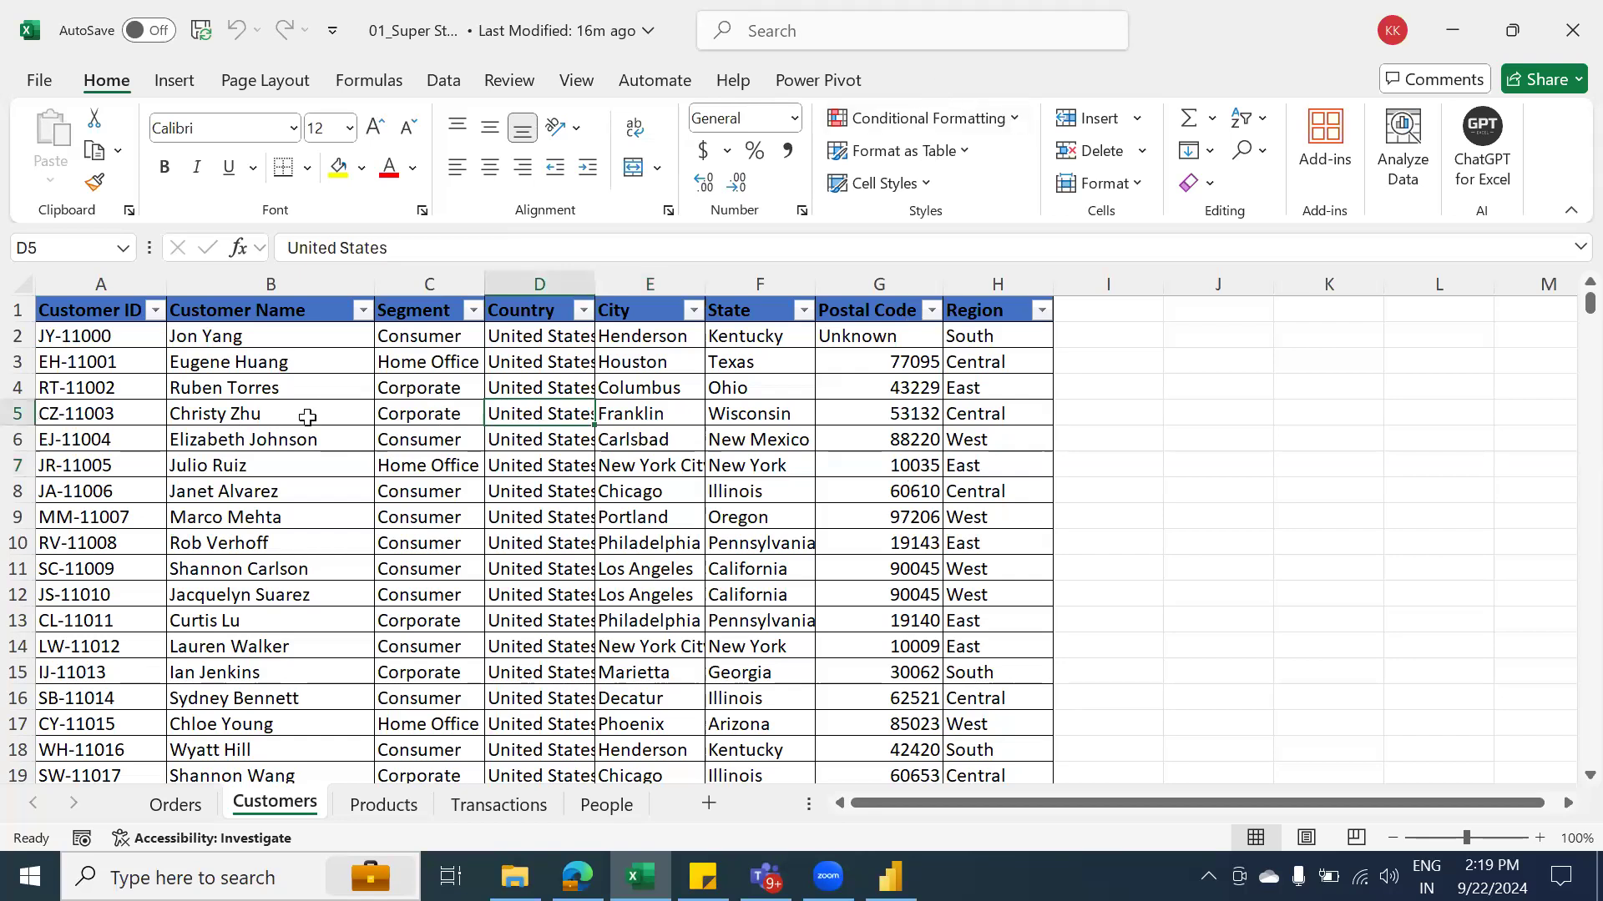
Copy the range A1:H10 of the Customers sheet, headers from Customer ID to Region included
click(112, 305)
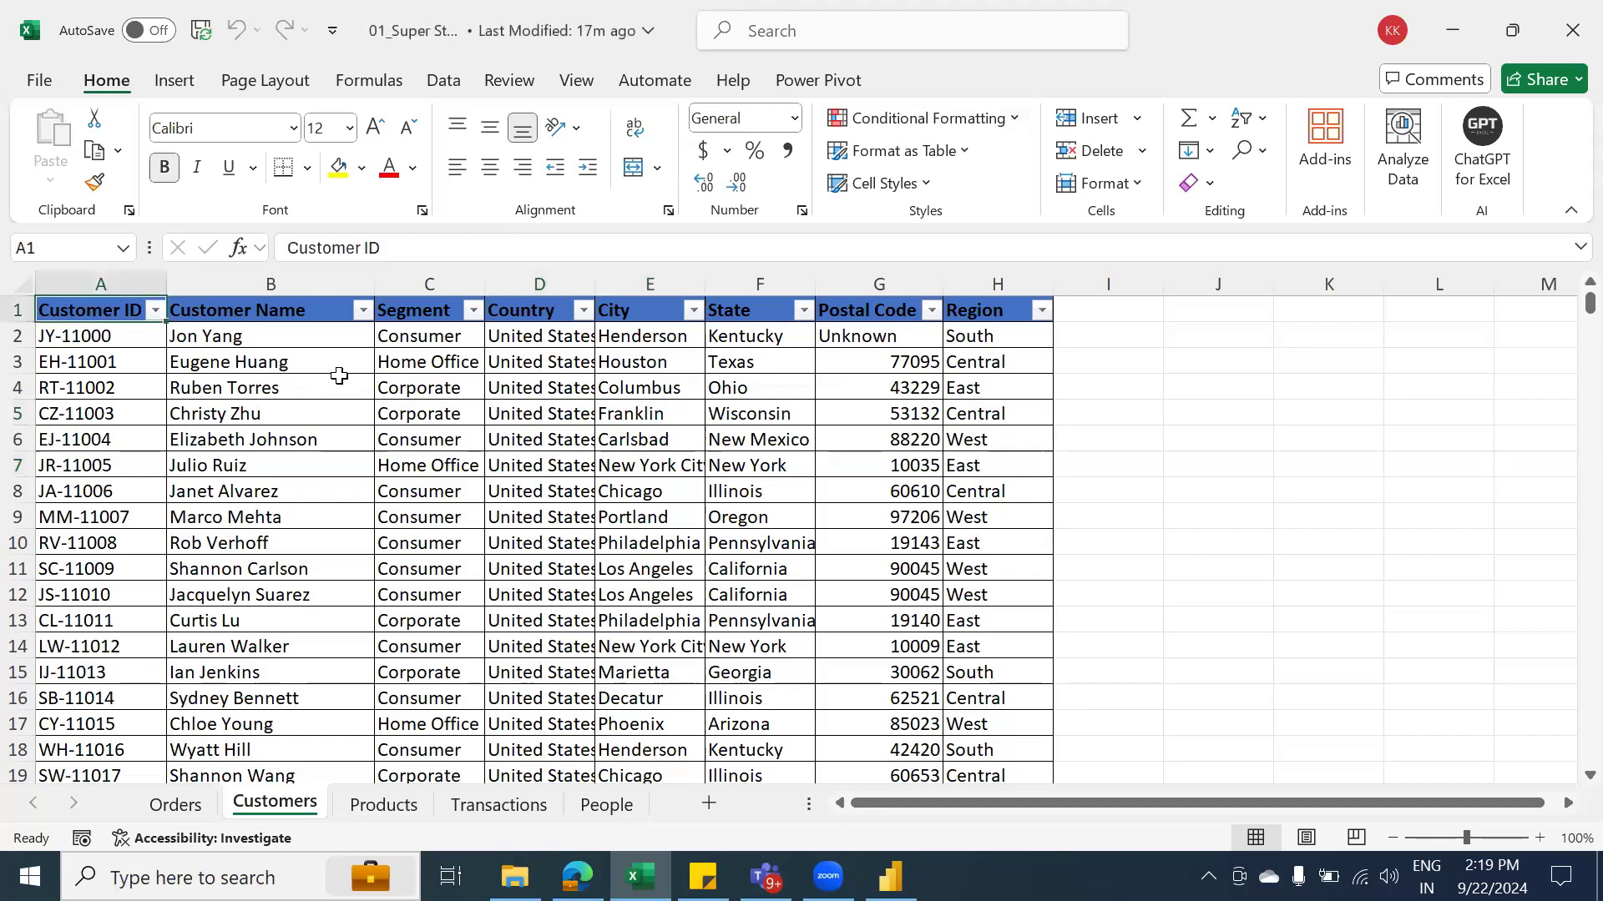
key(shift+Right)
key(shift+Right)
key(shift+Right)
key(shift+Right)
key(shift+Right)
key(shift+Right)
key(shift+Right)
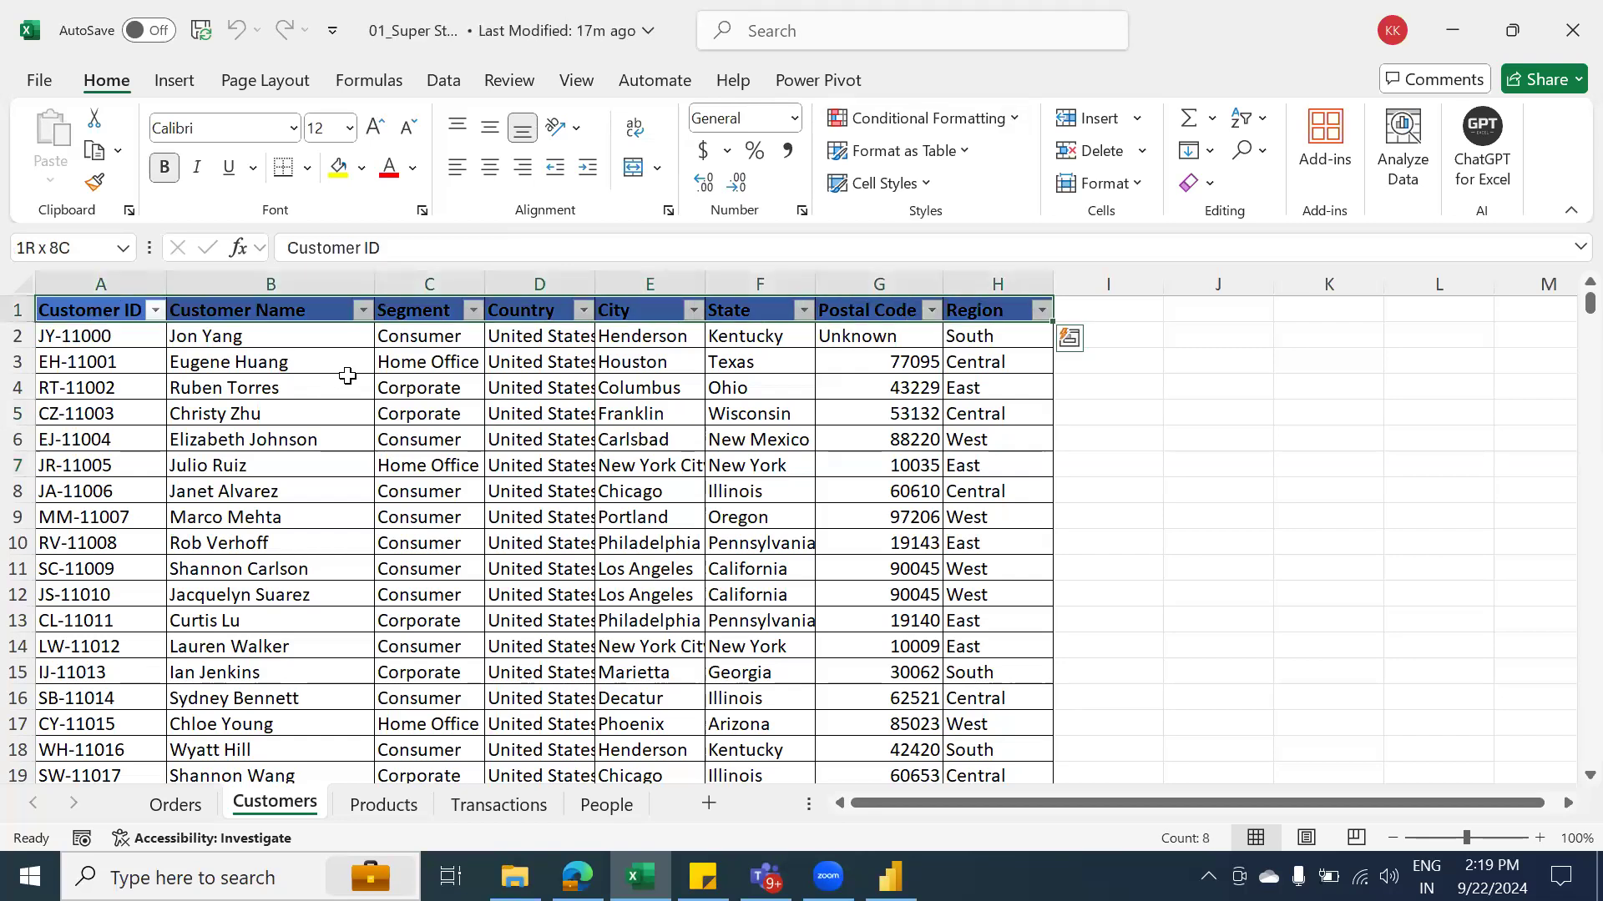
key(shift+Down)
key(shift+Down)
key(shift+Down)
key(shift+Down)
key(shift+Down)
key(shift+Down)
key(shift+Down)
key(shift+Down)
key(shift+Down)
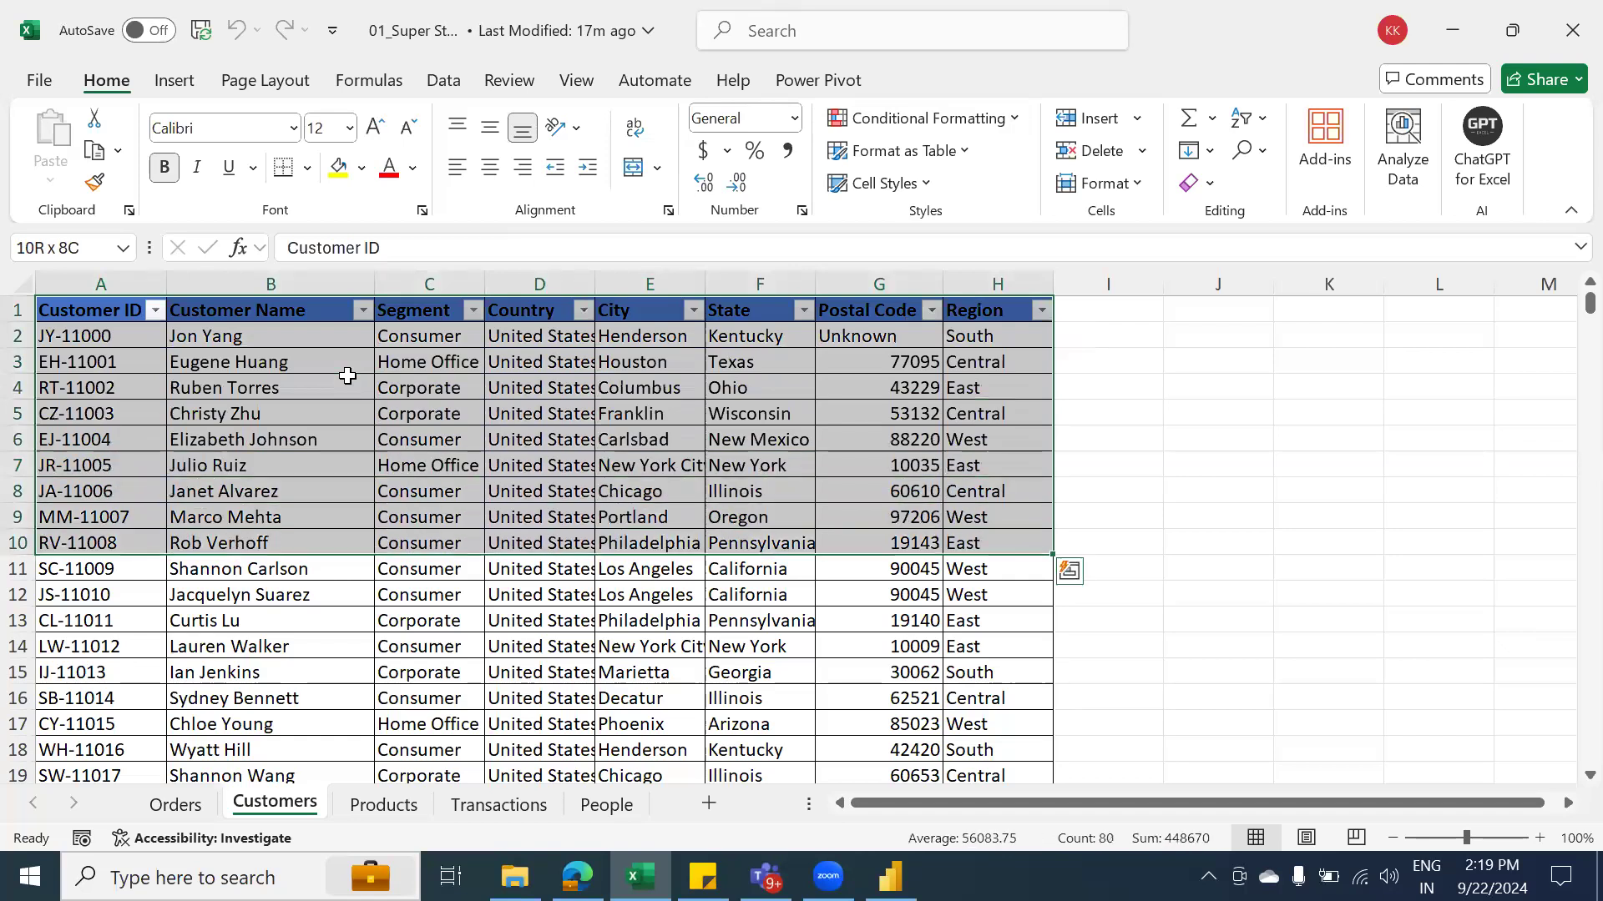
key(ctrl+c)
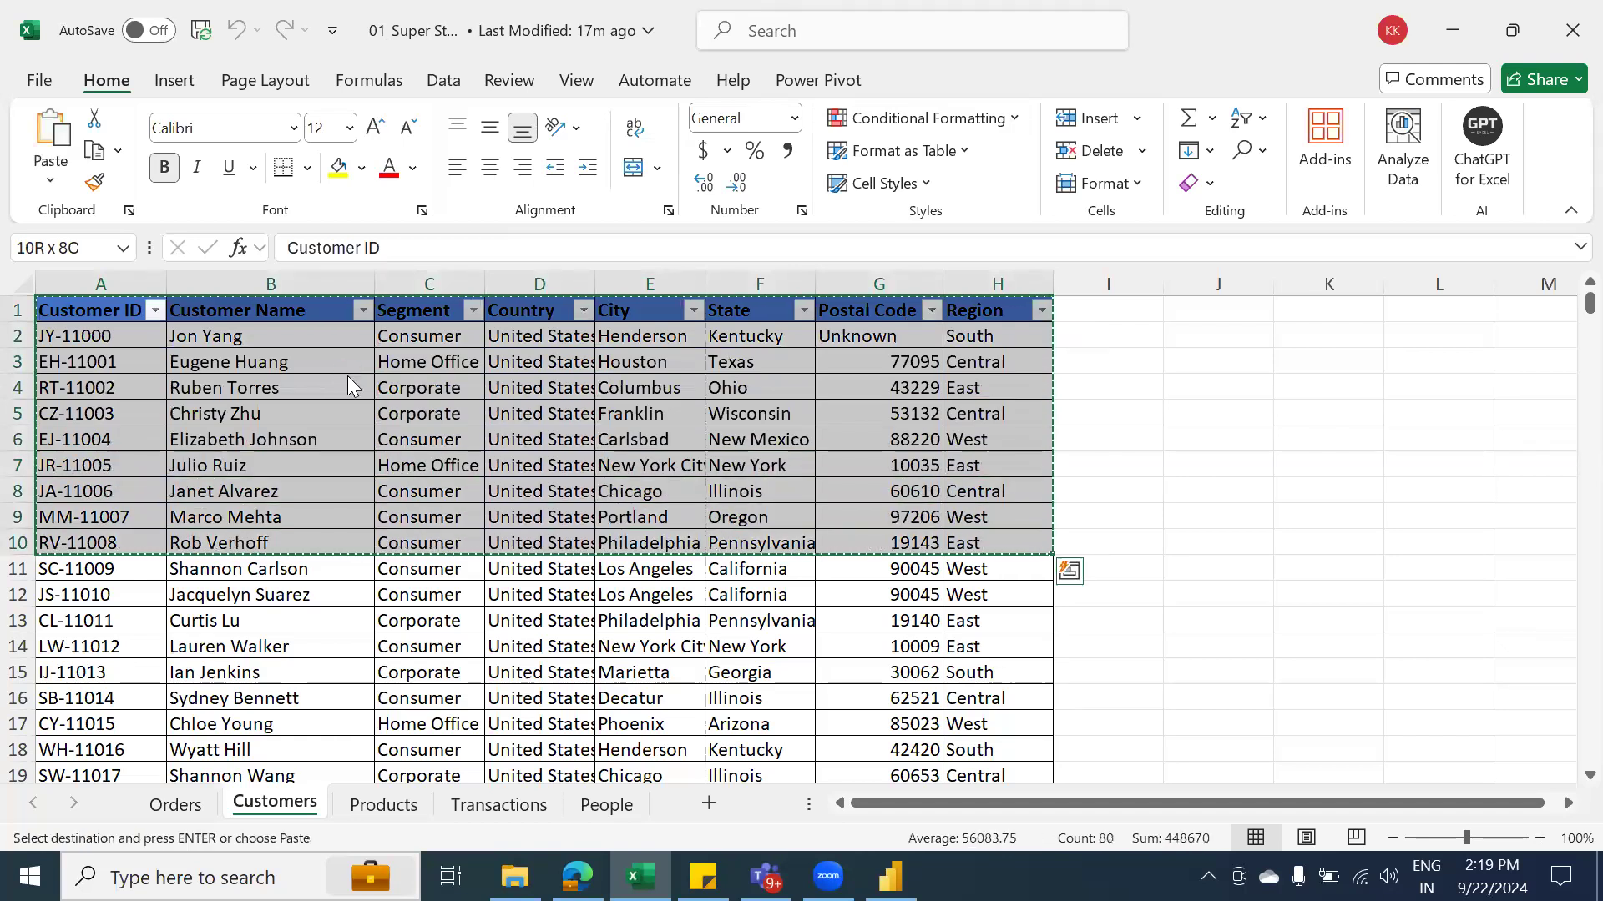
Paste the copied customer rows at D3 of a new blank workbook and autofit the column widths
key(ctrl+n)
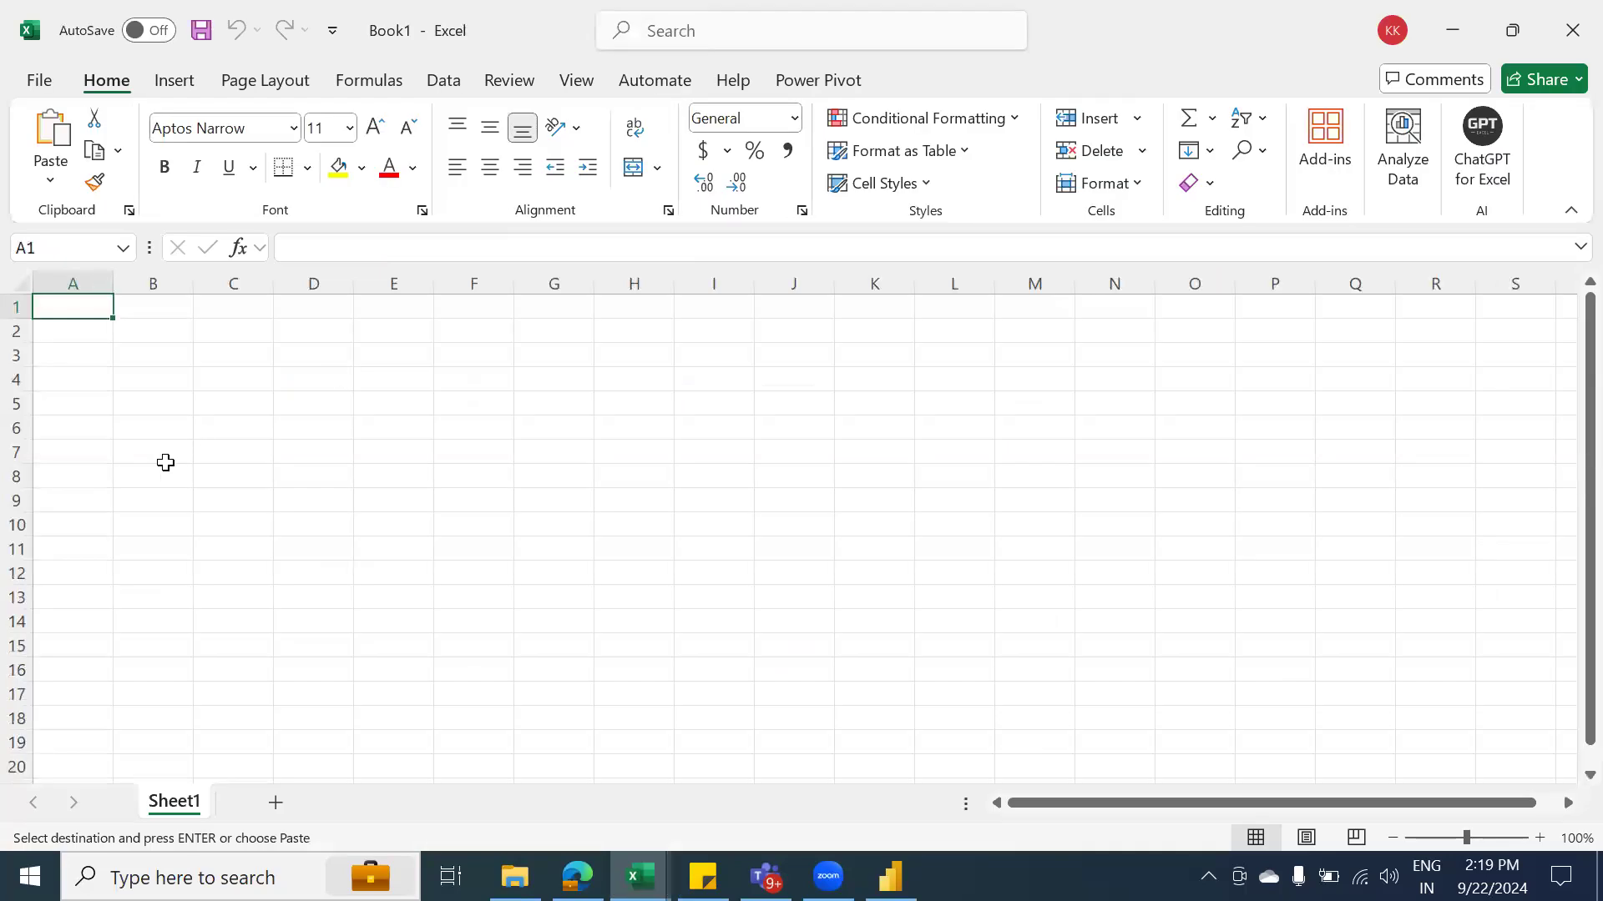
click(299, 358)
key(ctrl+v)
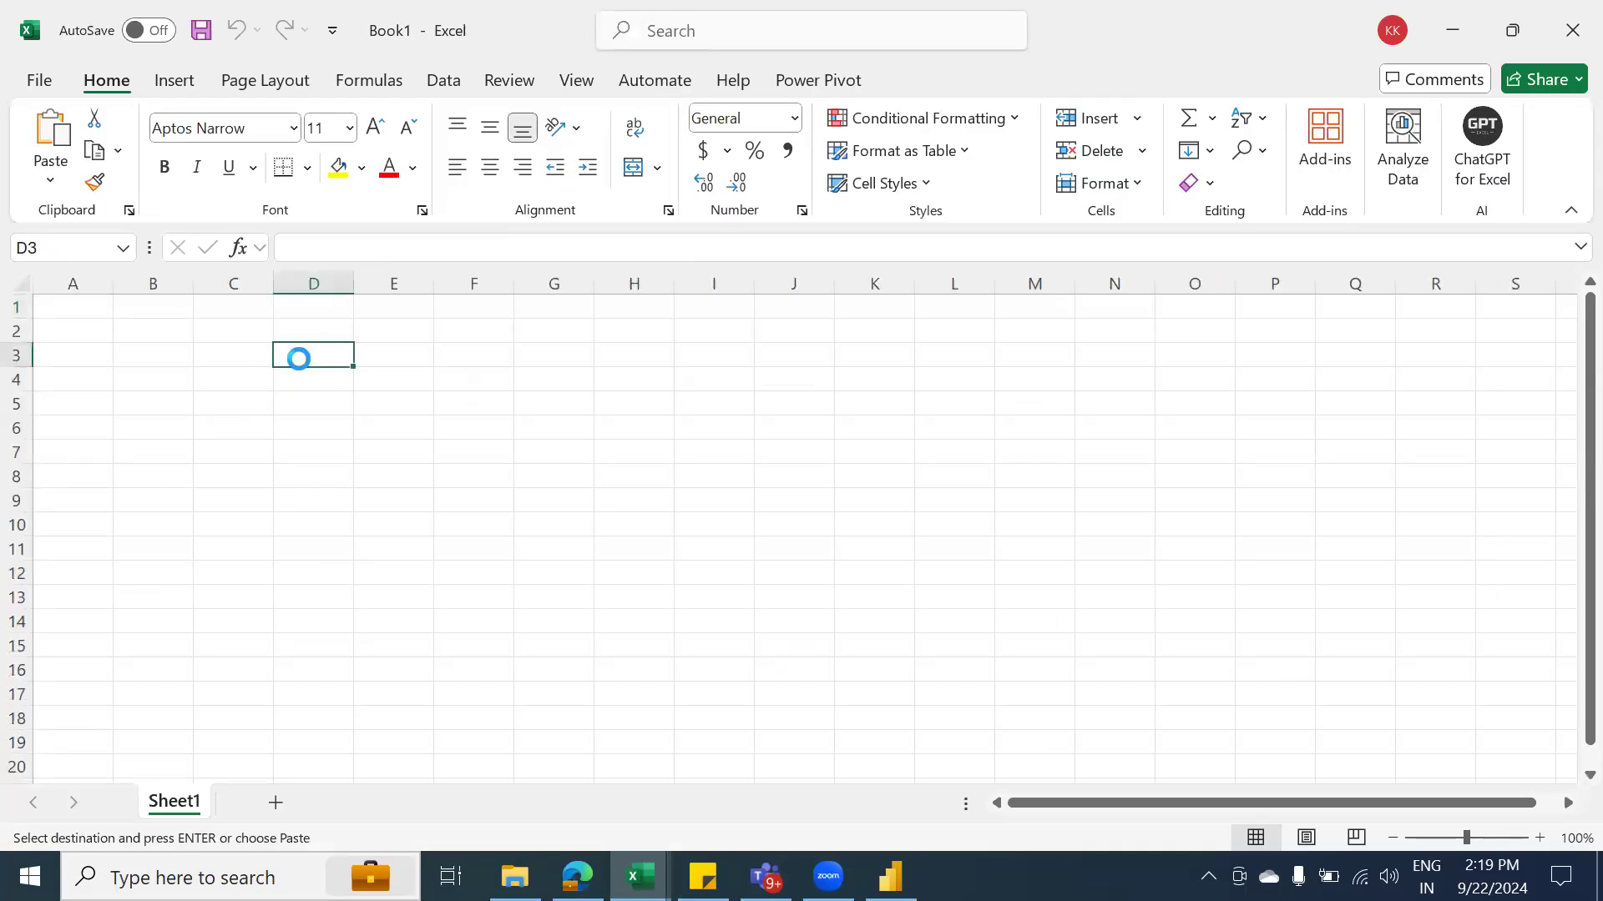
key(alt+o)
key(c)
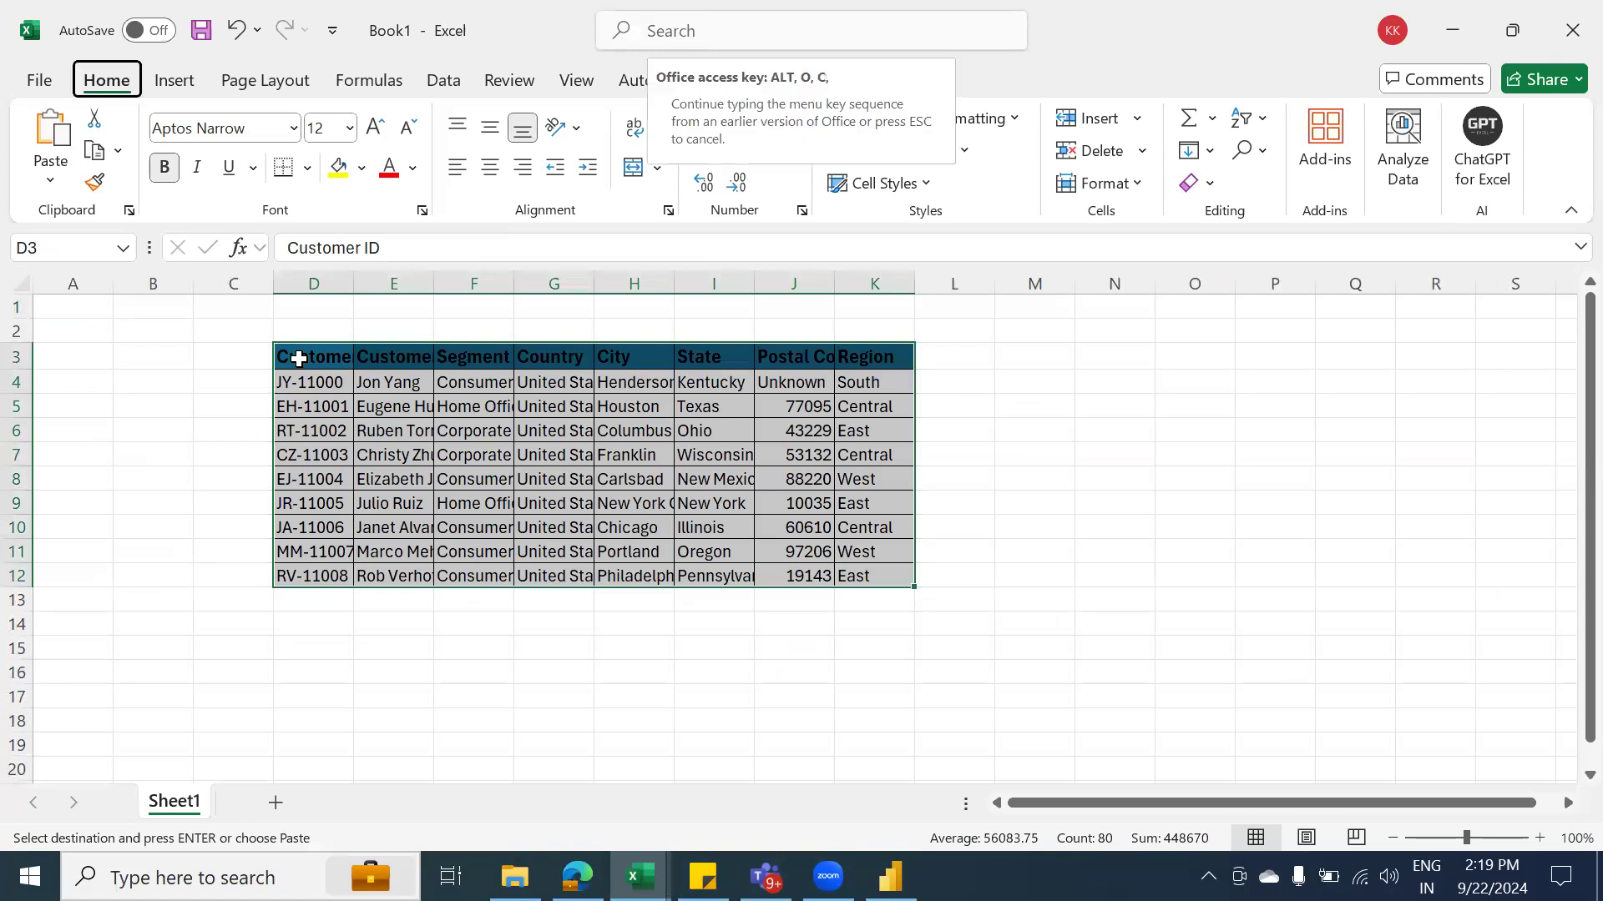
key(a)
click(698, 351)
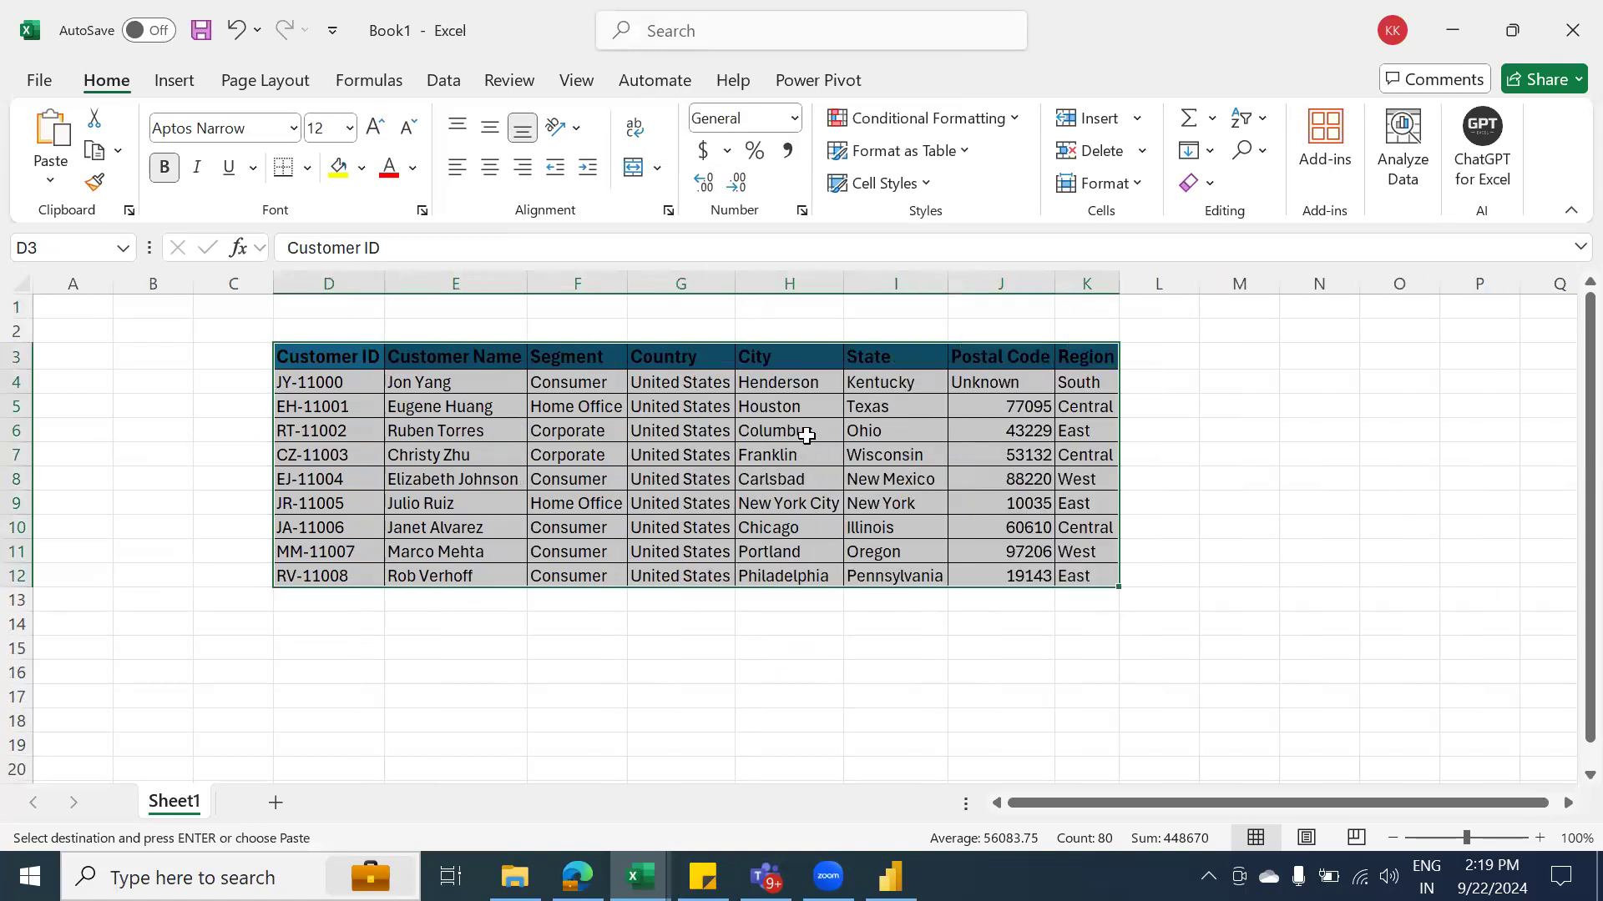
Fill the header cells D3:K3 of the pasted table with a light blue theme colour
drag(317, 356, 1056, 351)
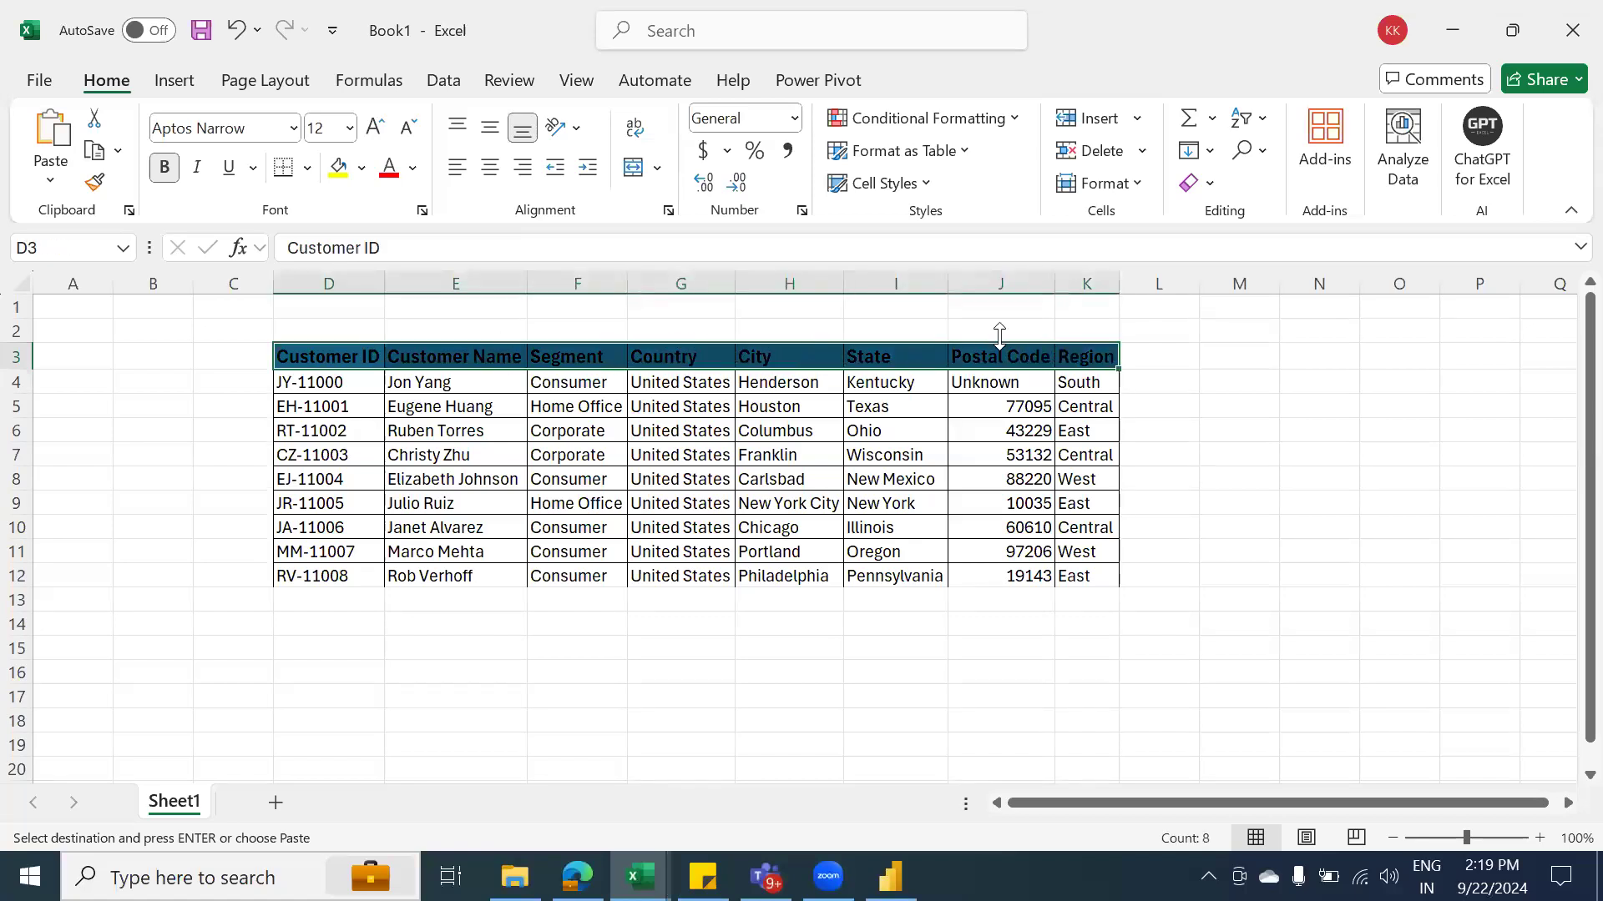
click(361, 168)
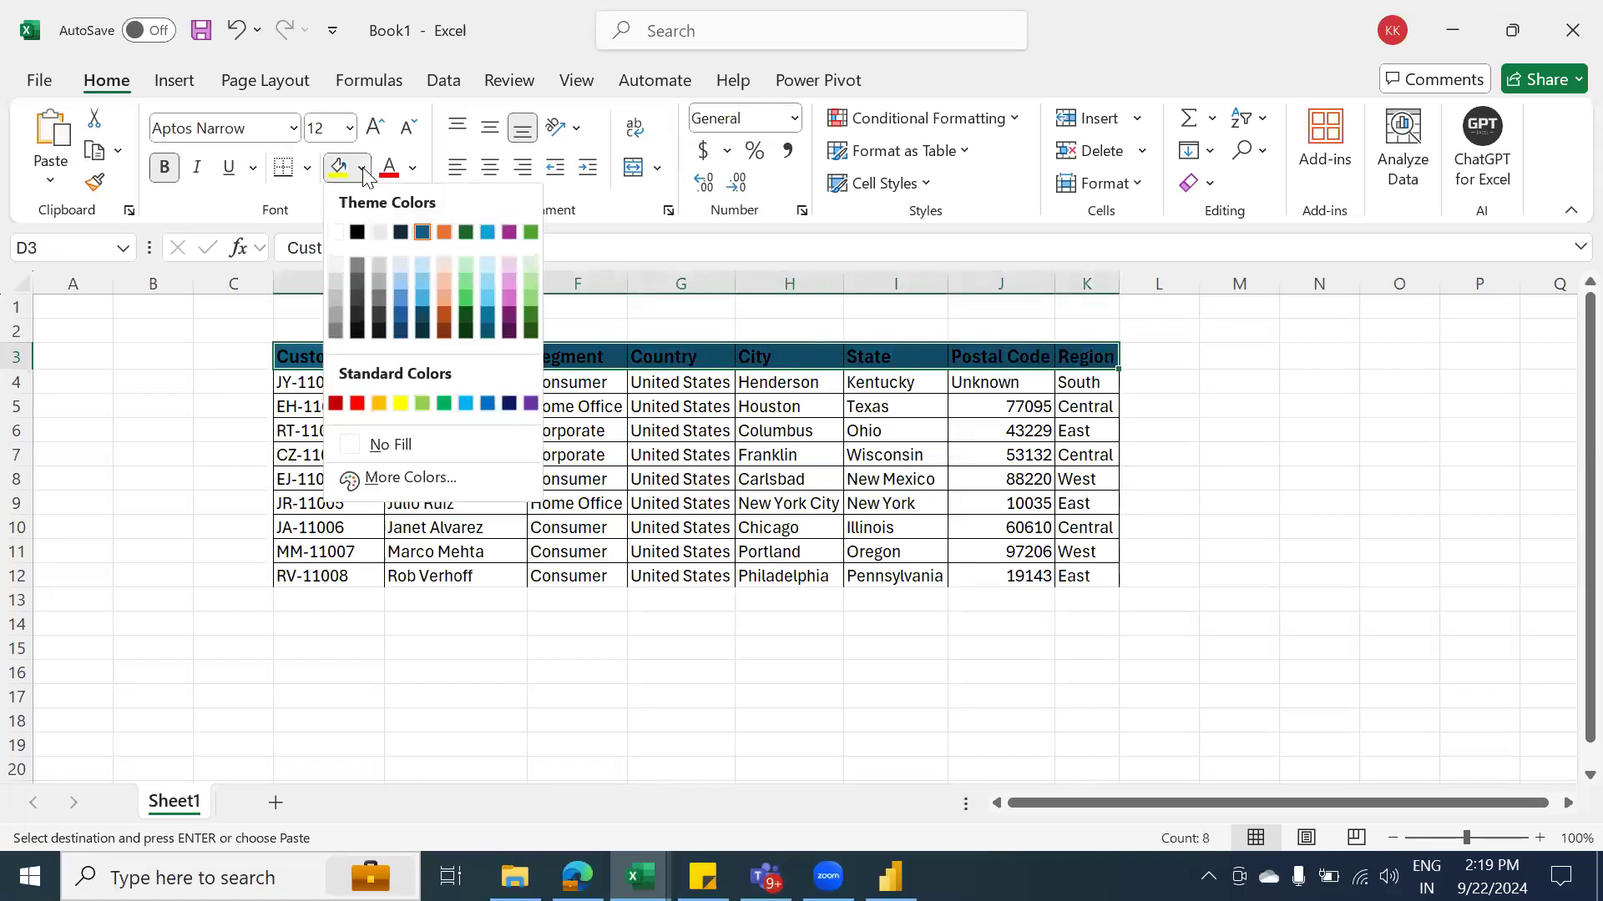
click(421, 289)
click(1281, 534)
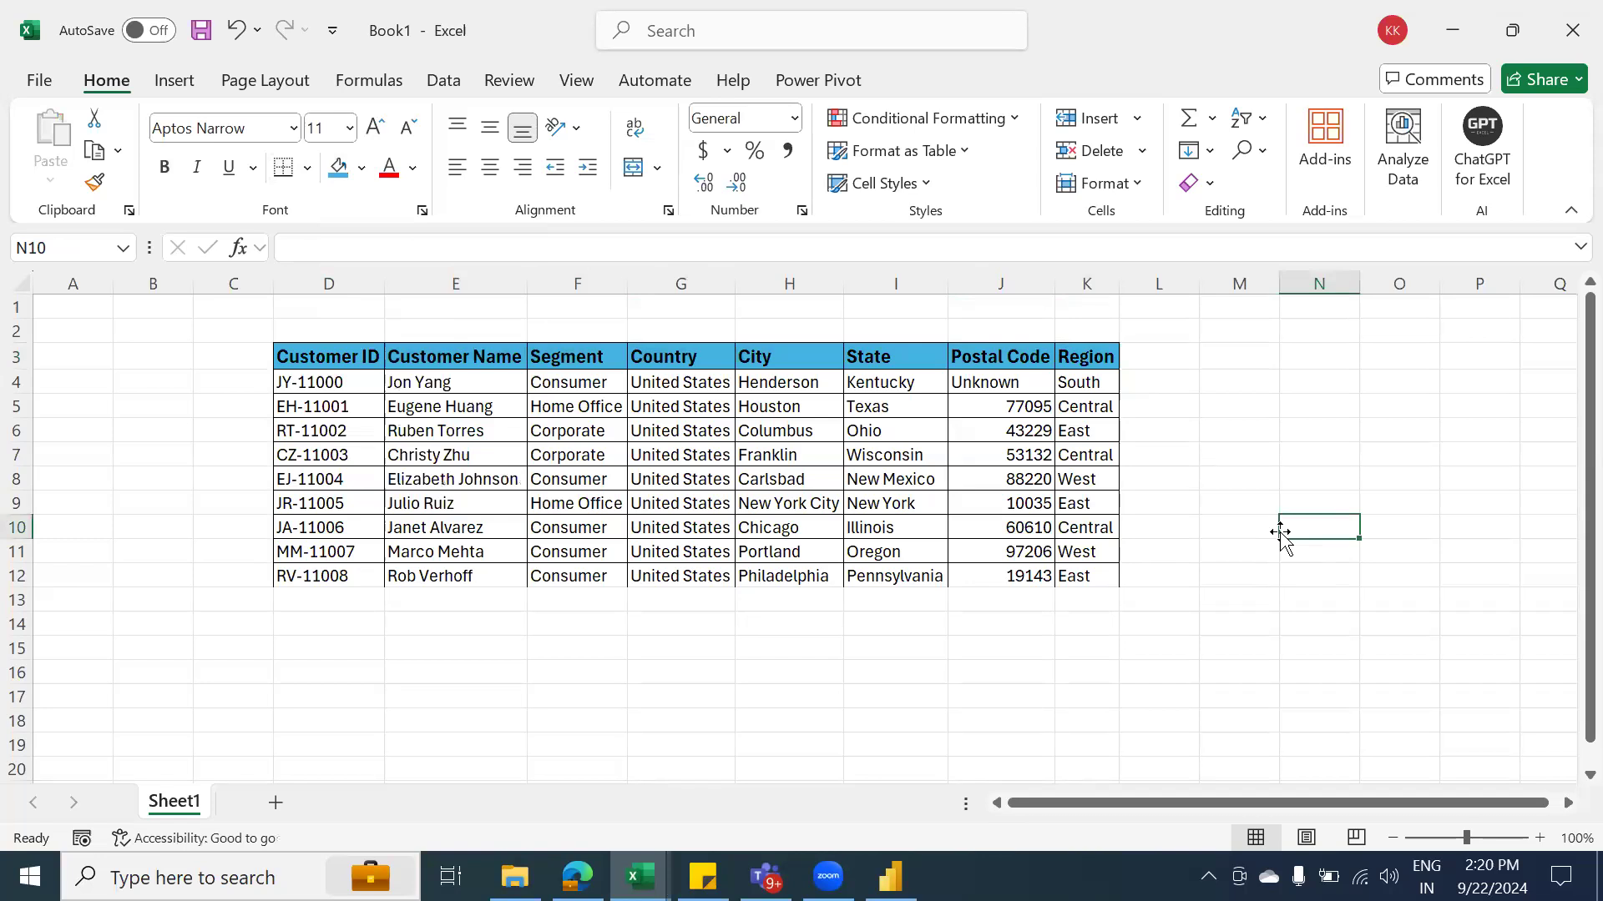
Enter the note "Table" in cell M7 beside the customer data
click(1247, 455)
double_click(1247, 456)
text(Table)
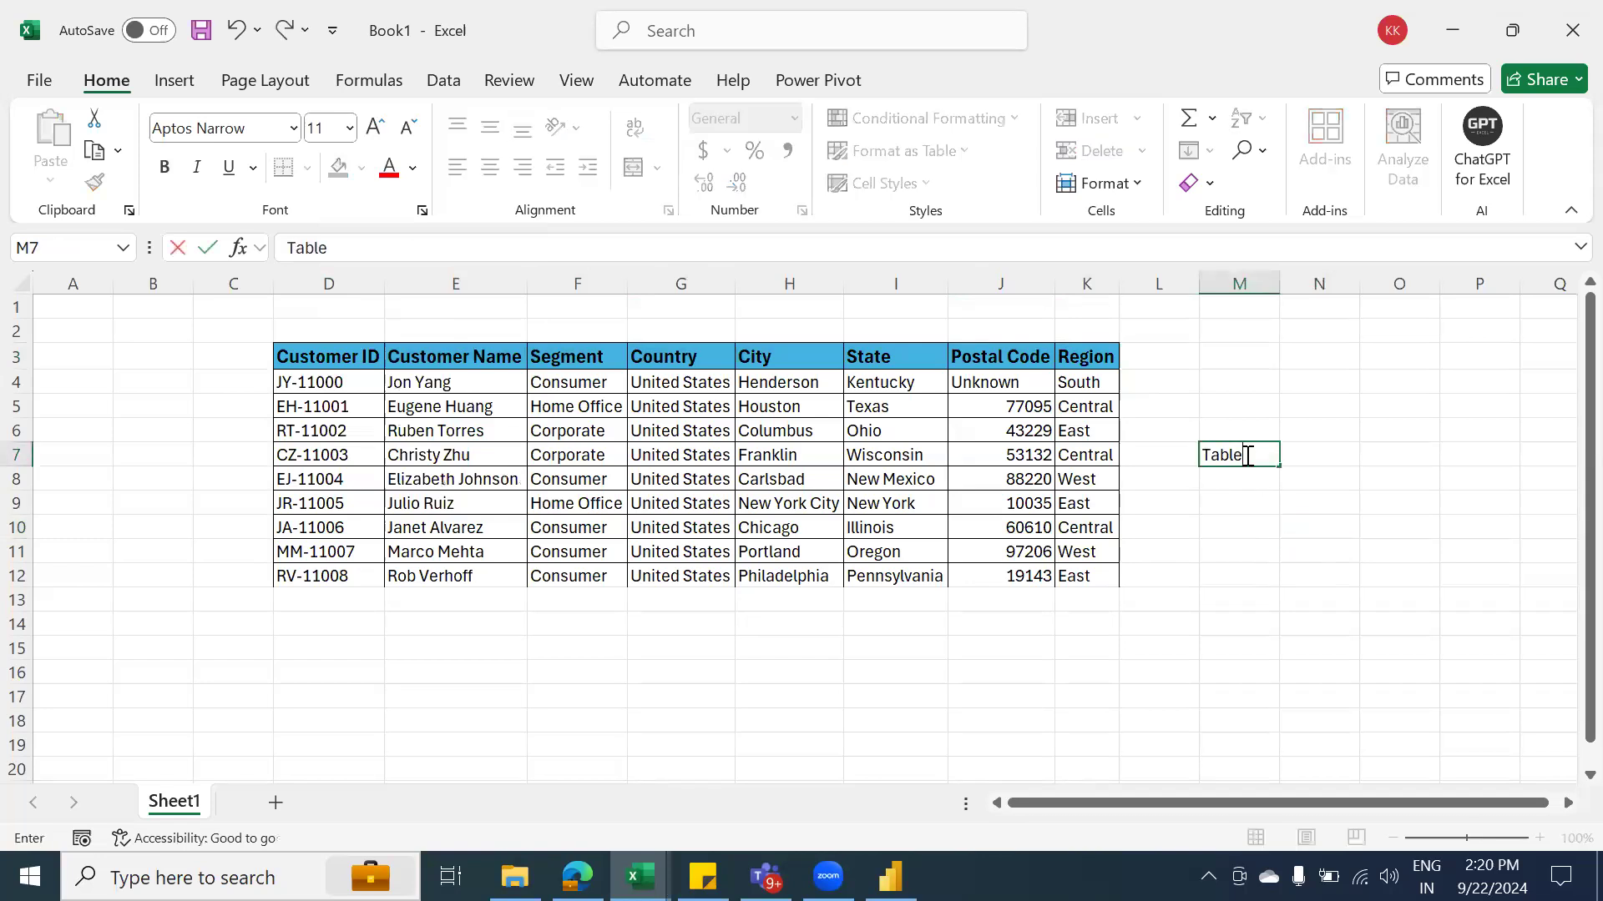
key(Return)
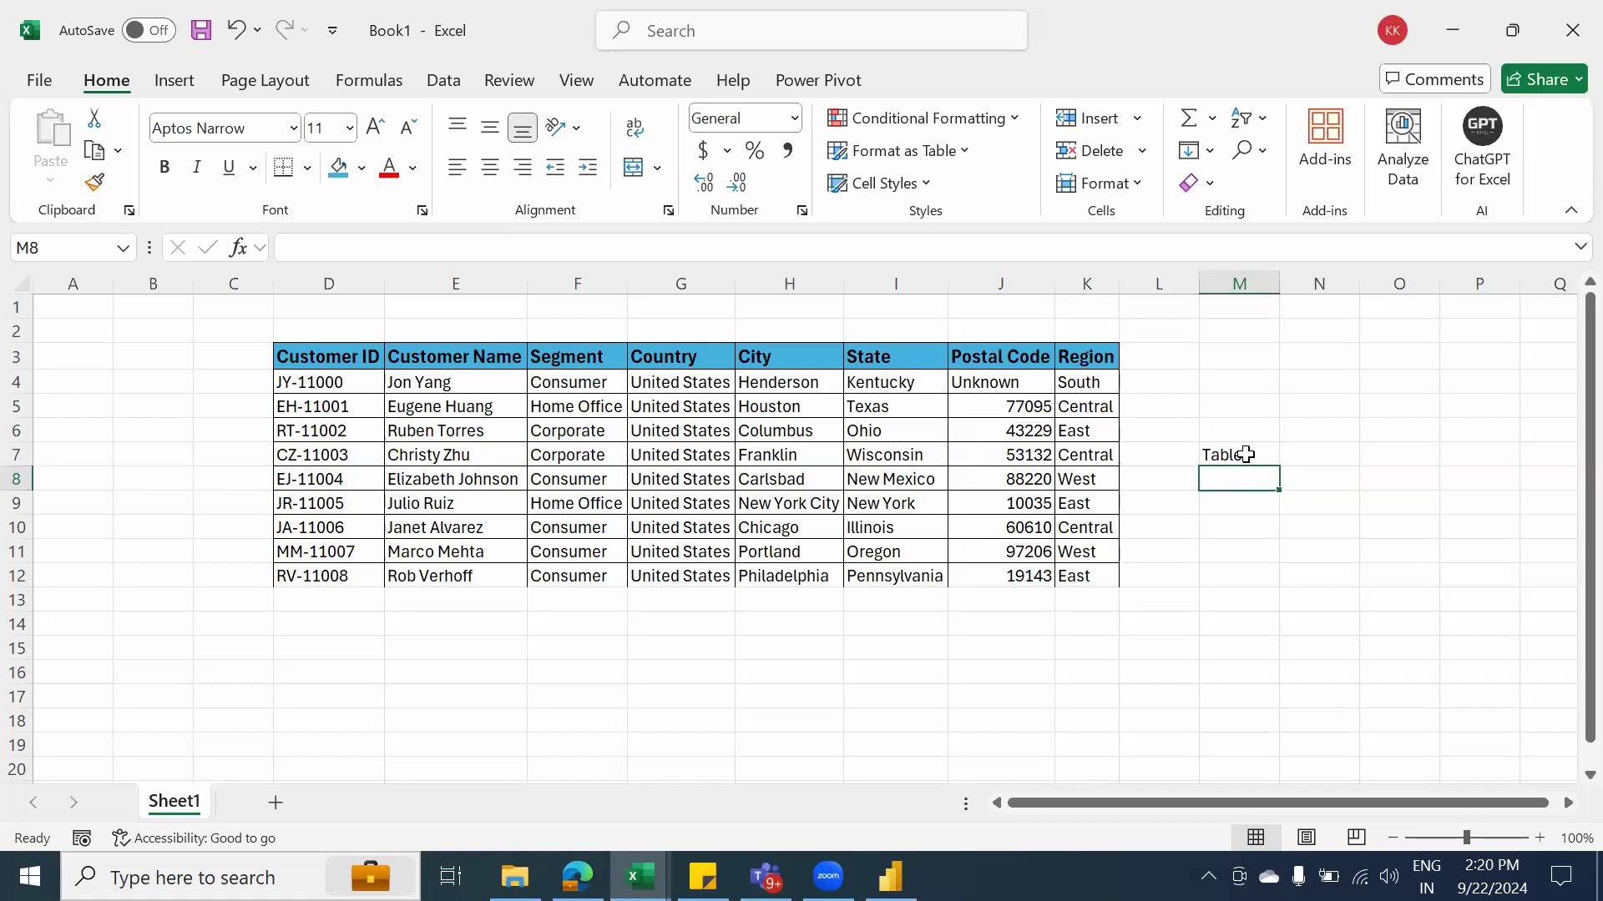
click(1239, 451)
Enter "Store Data" in cell M10 and widen column M to fit the text
click(1234, 523)
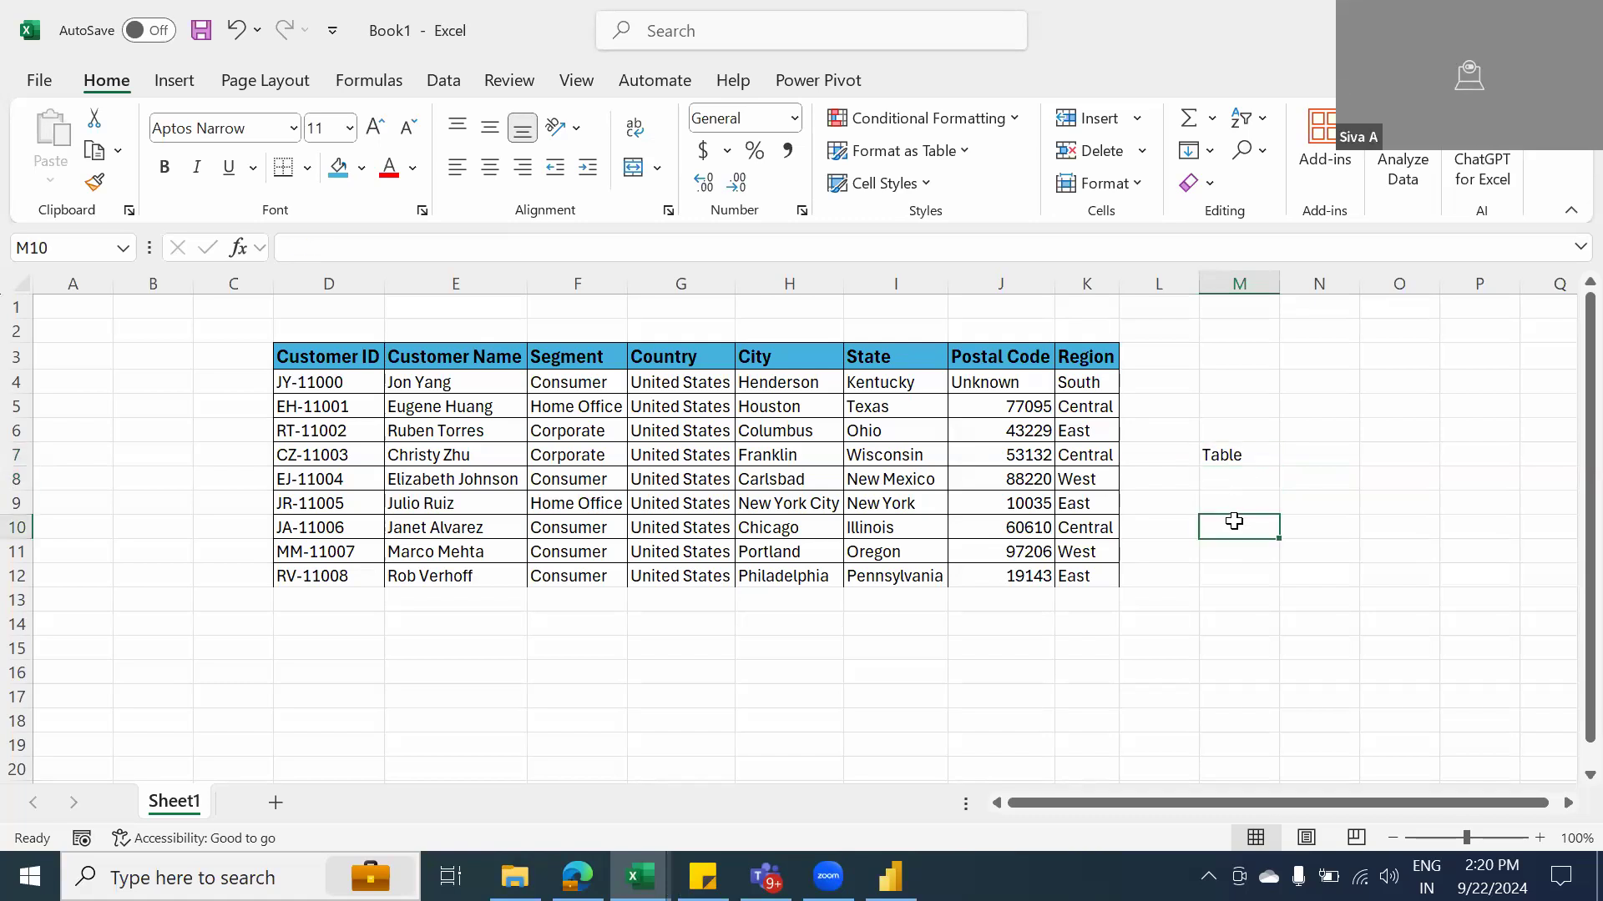
text(Store)
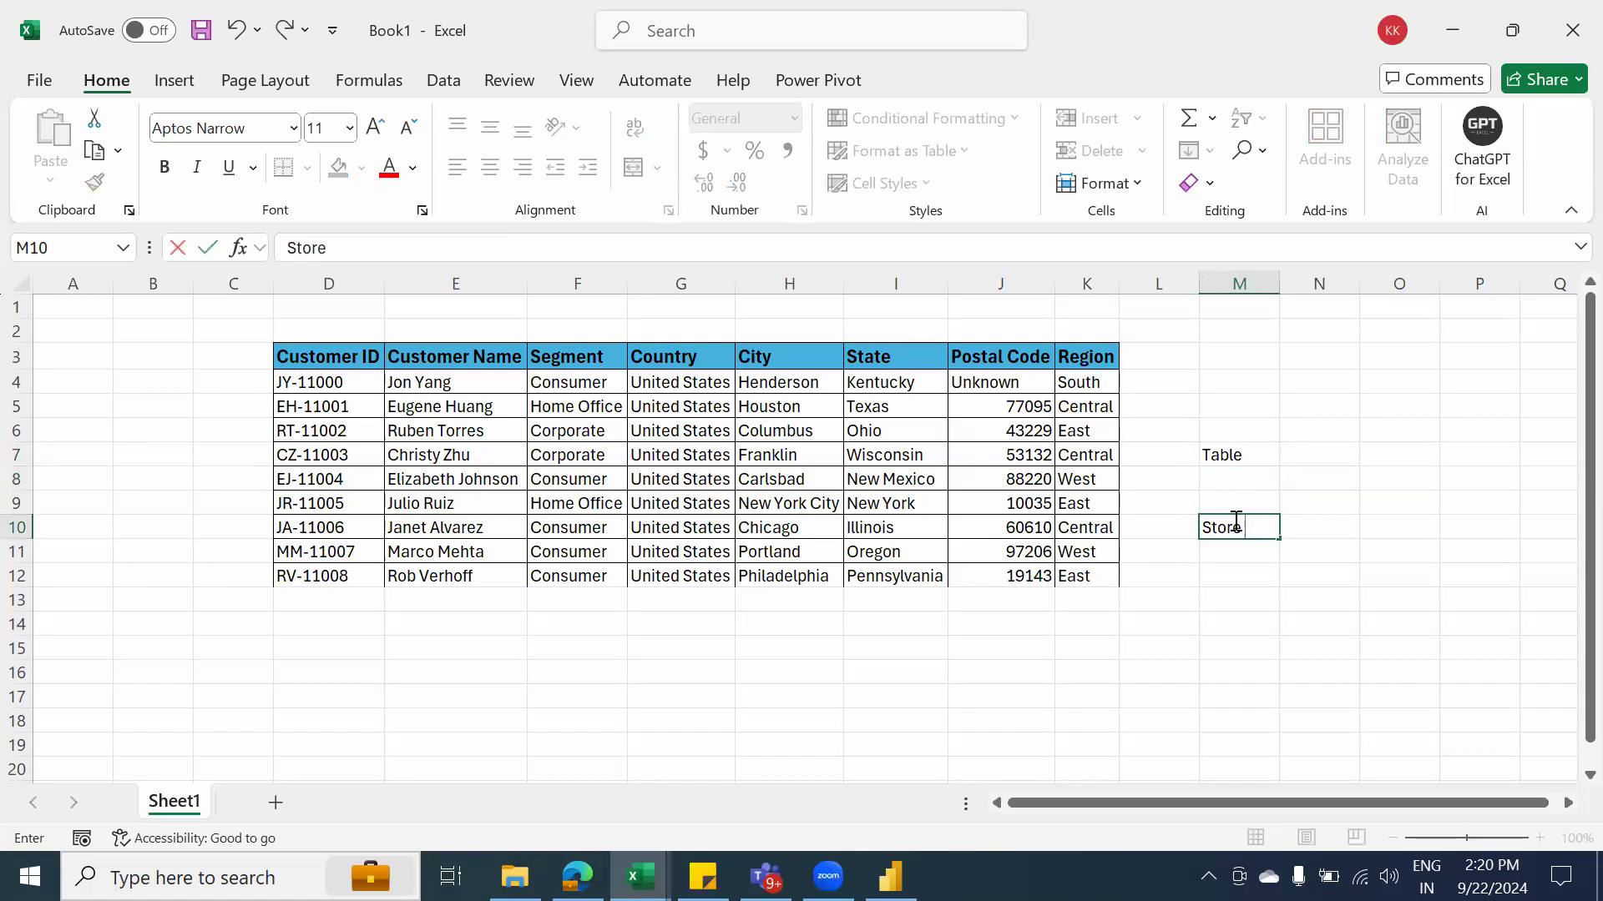
text( Data)
key(Return)
click(1235, 521)
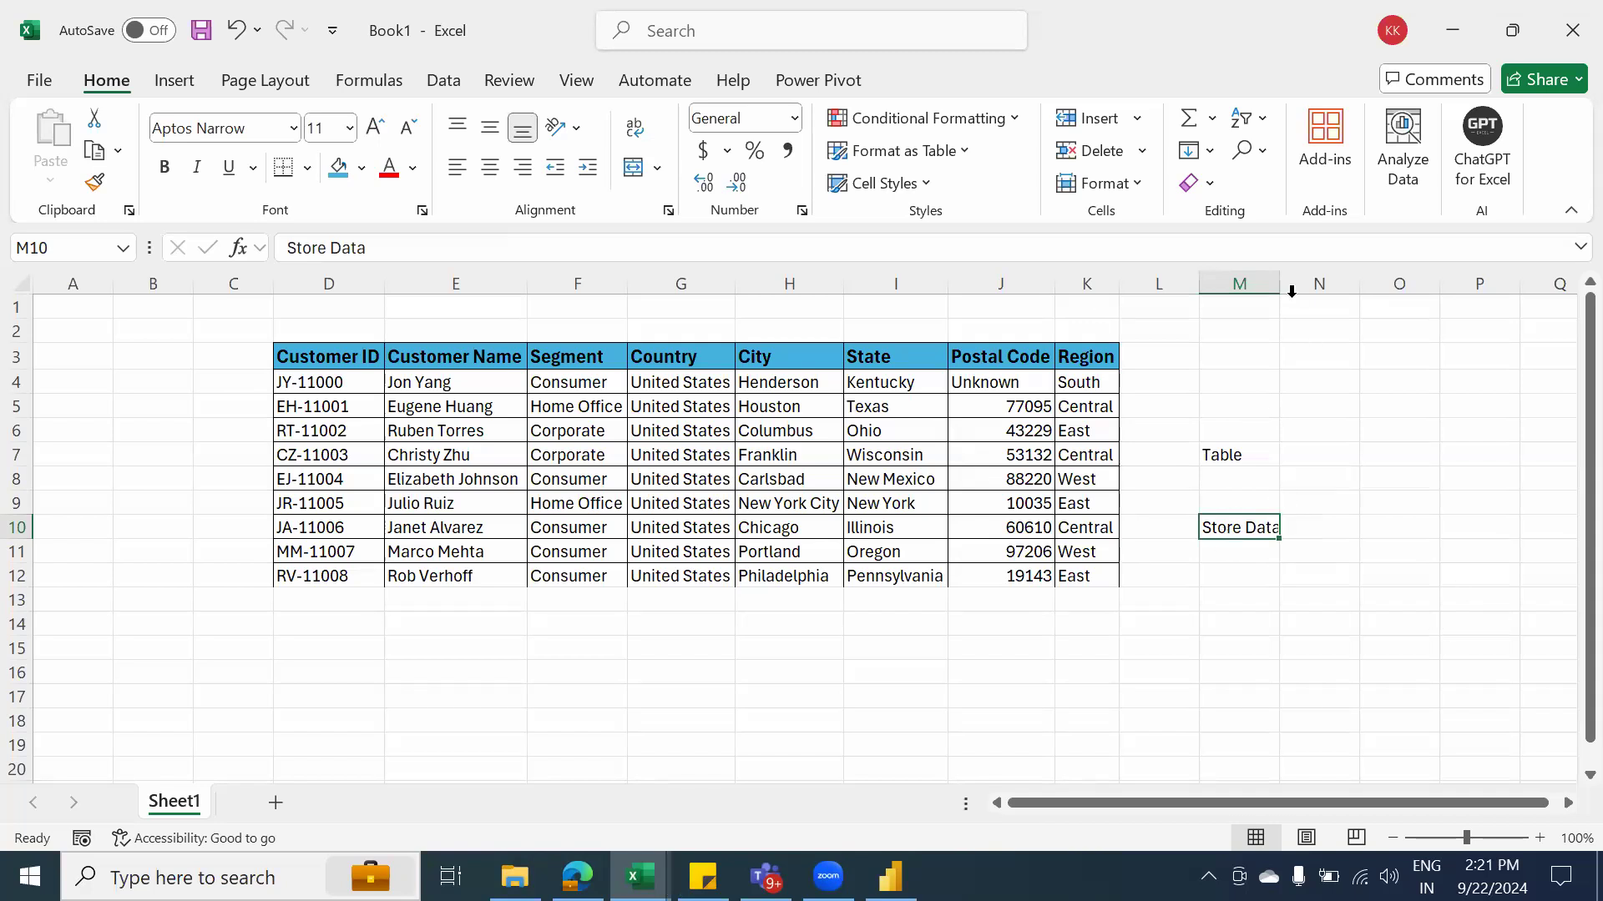
drag(1279, 284, 1347, 288)
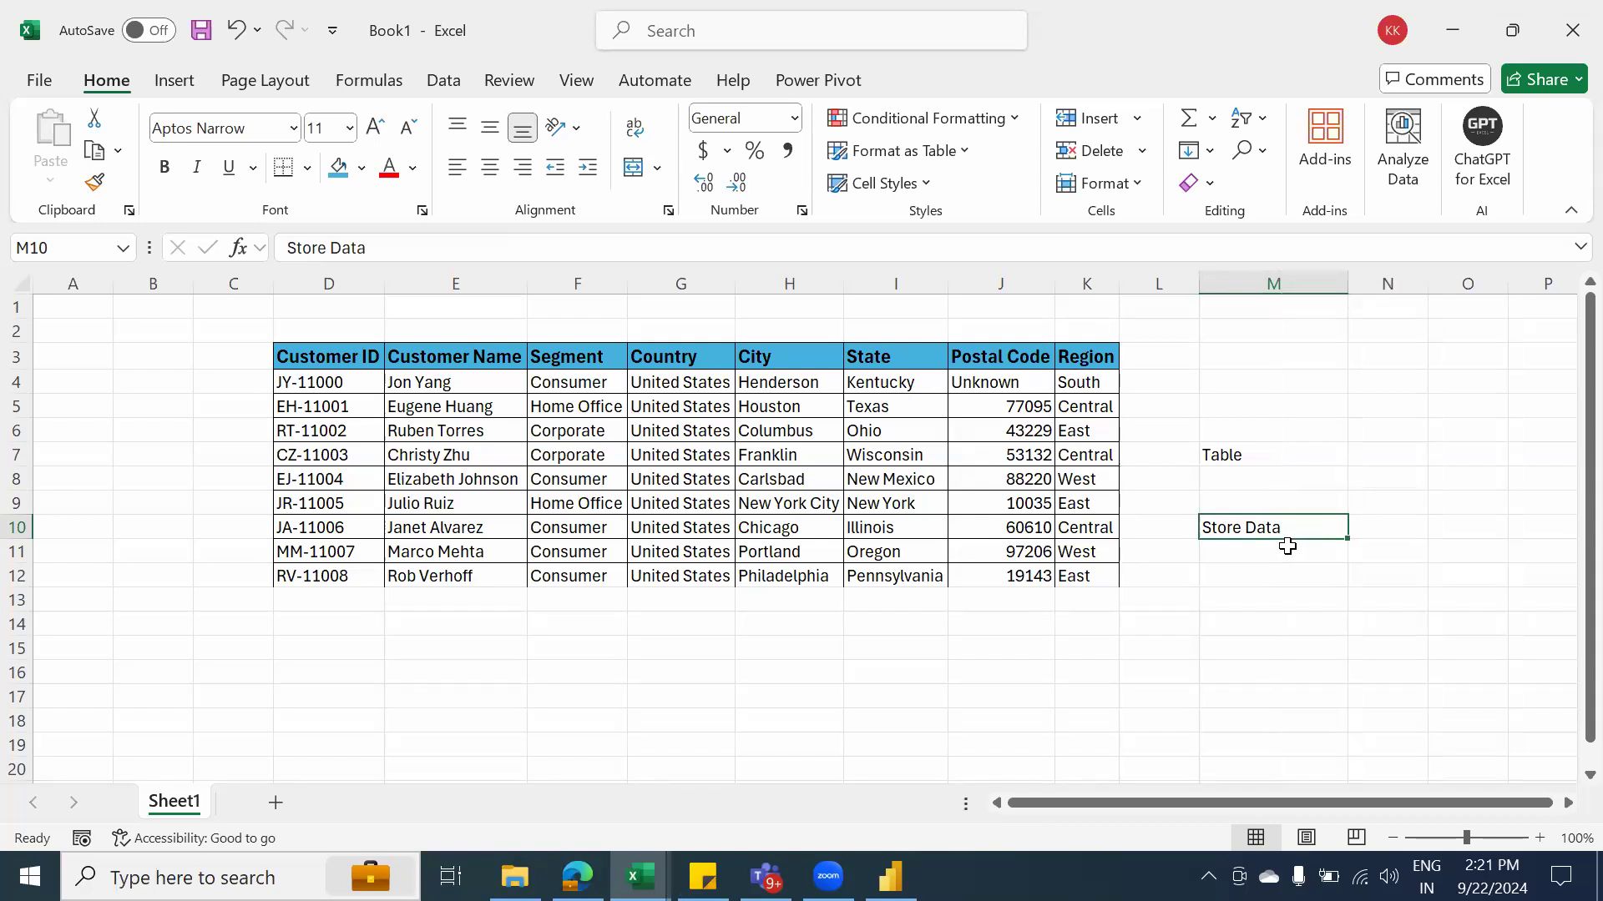
Enter "Retrieve" in cell M12 and "Stuctured way" in cell M15
click(1255, 580)
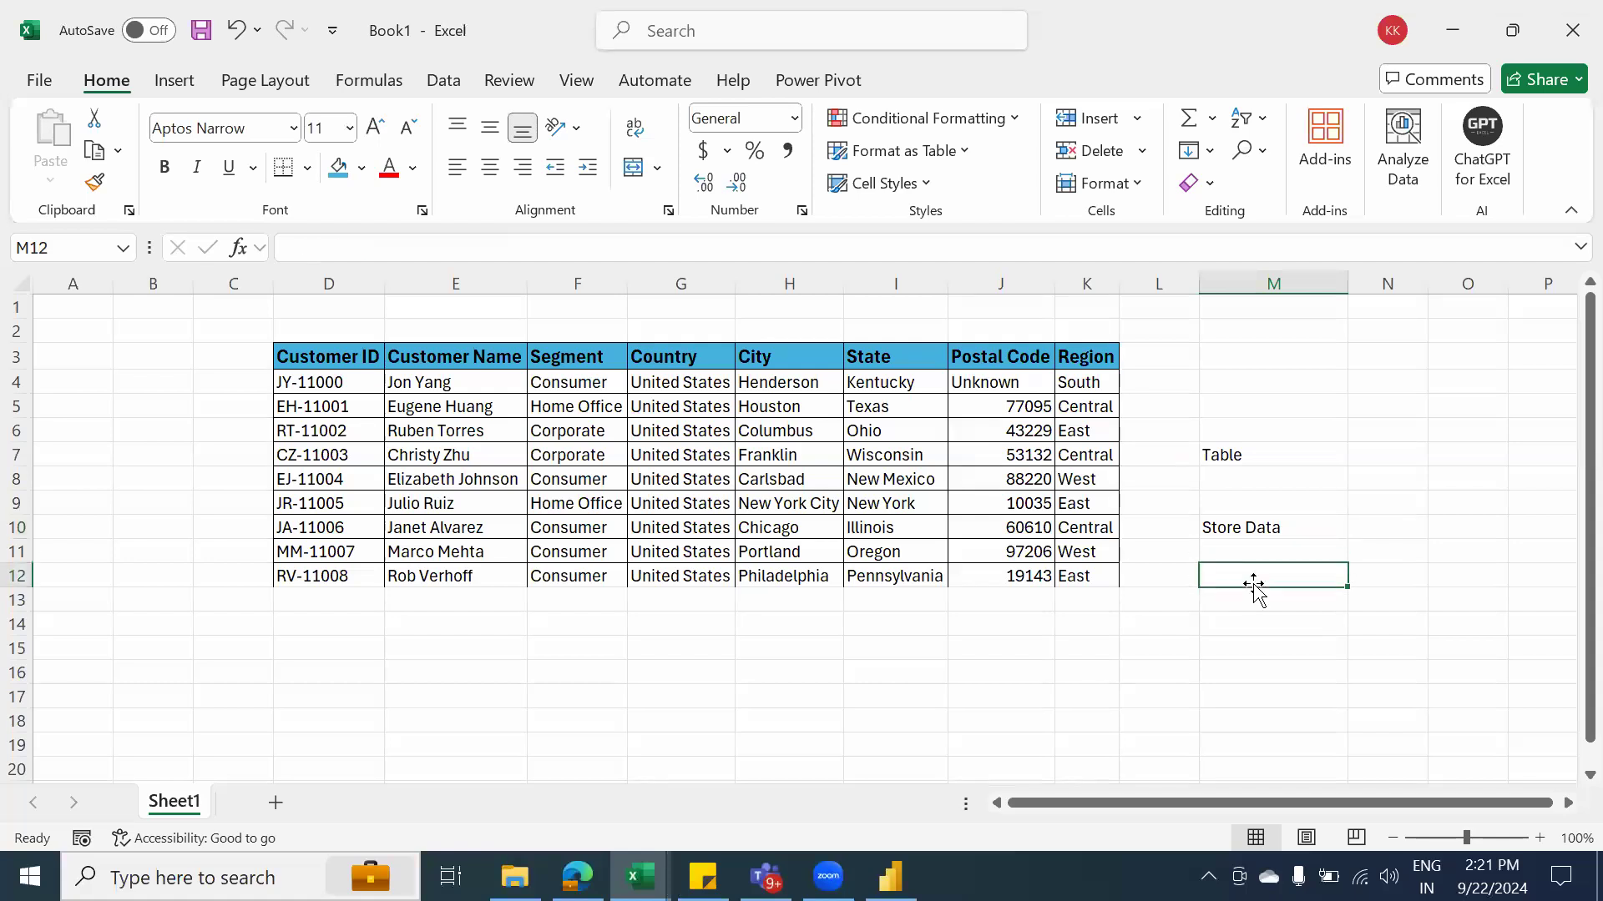
text(Retrieve)
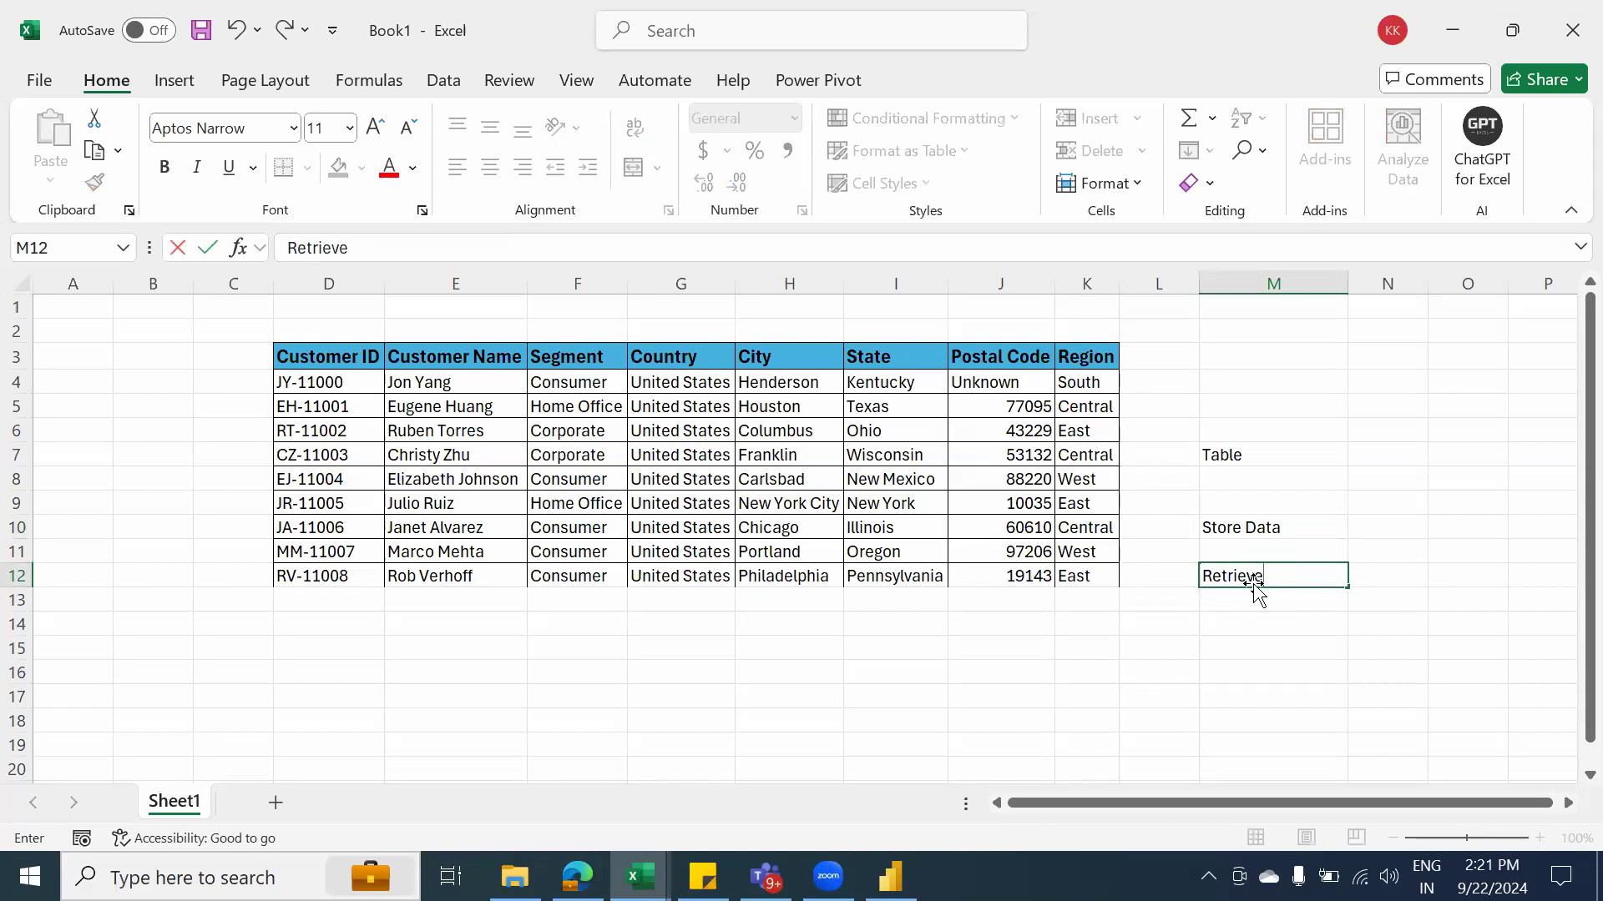
key(ctrl+Return)
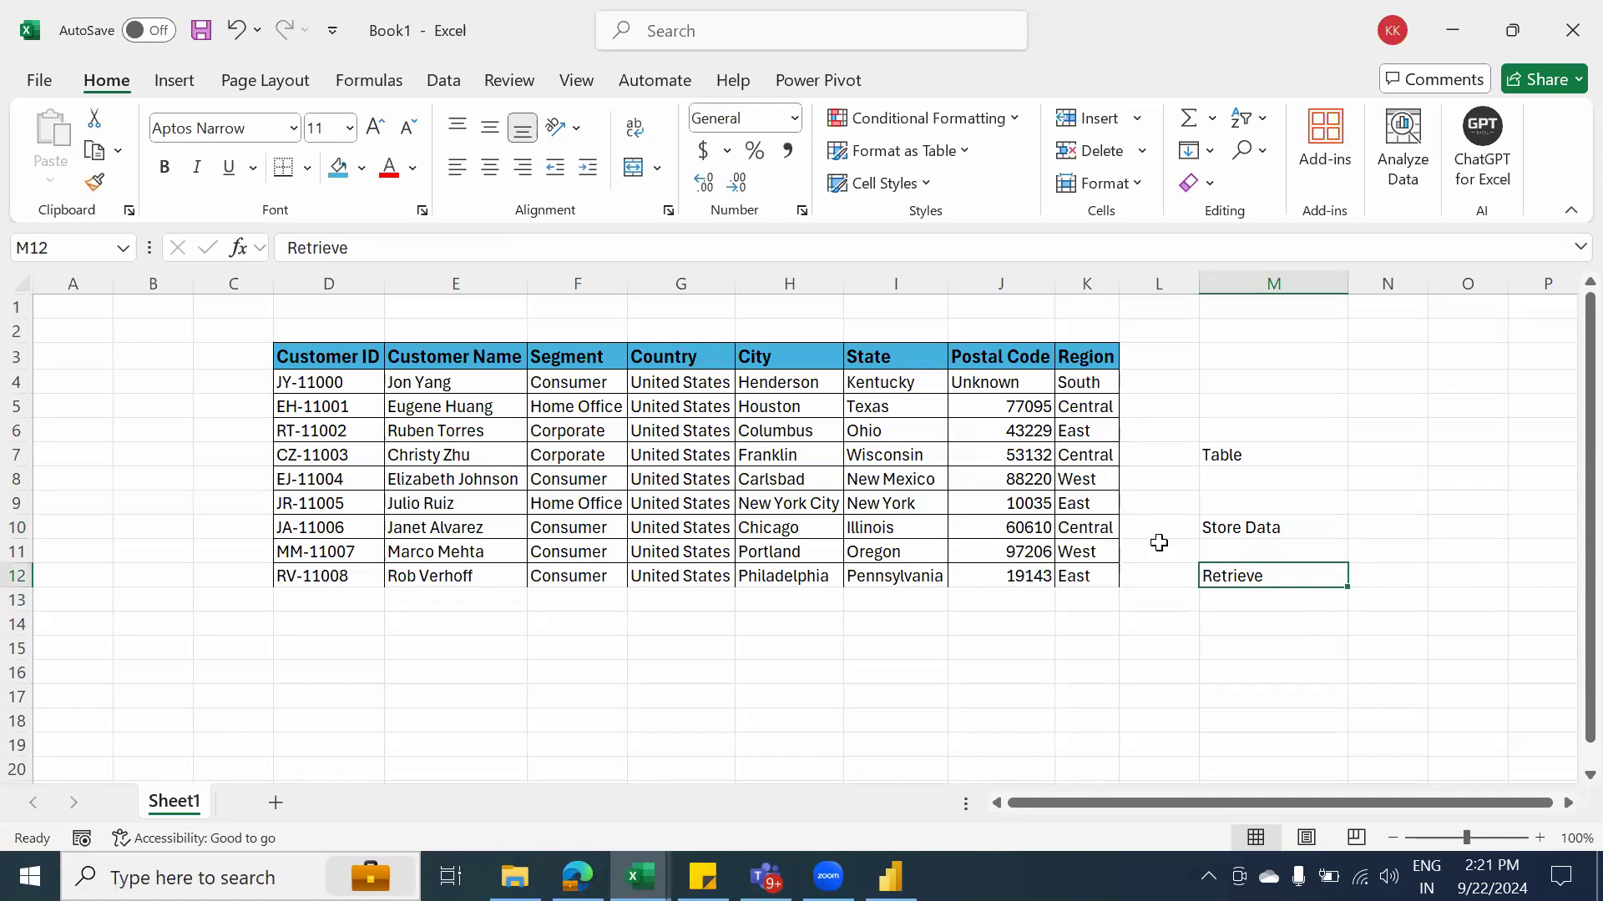
click(1256, 639)
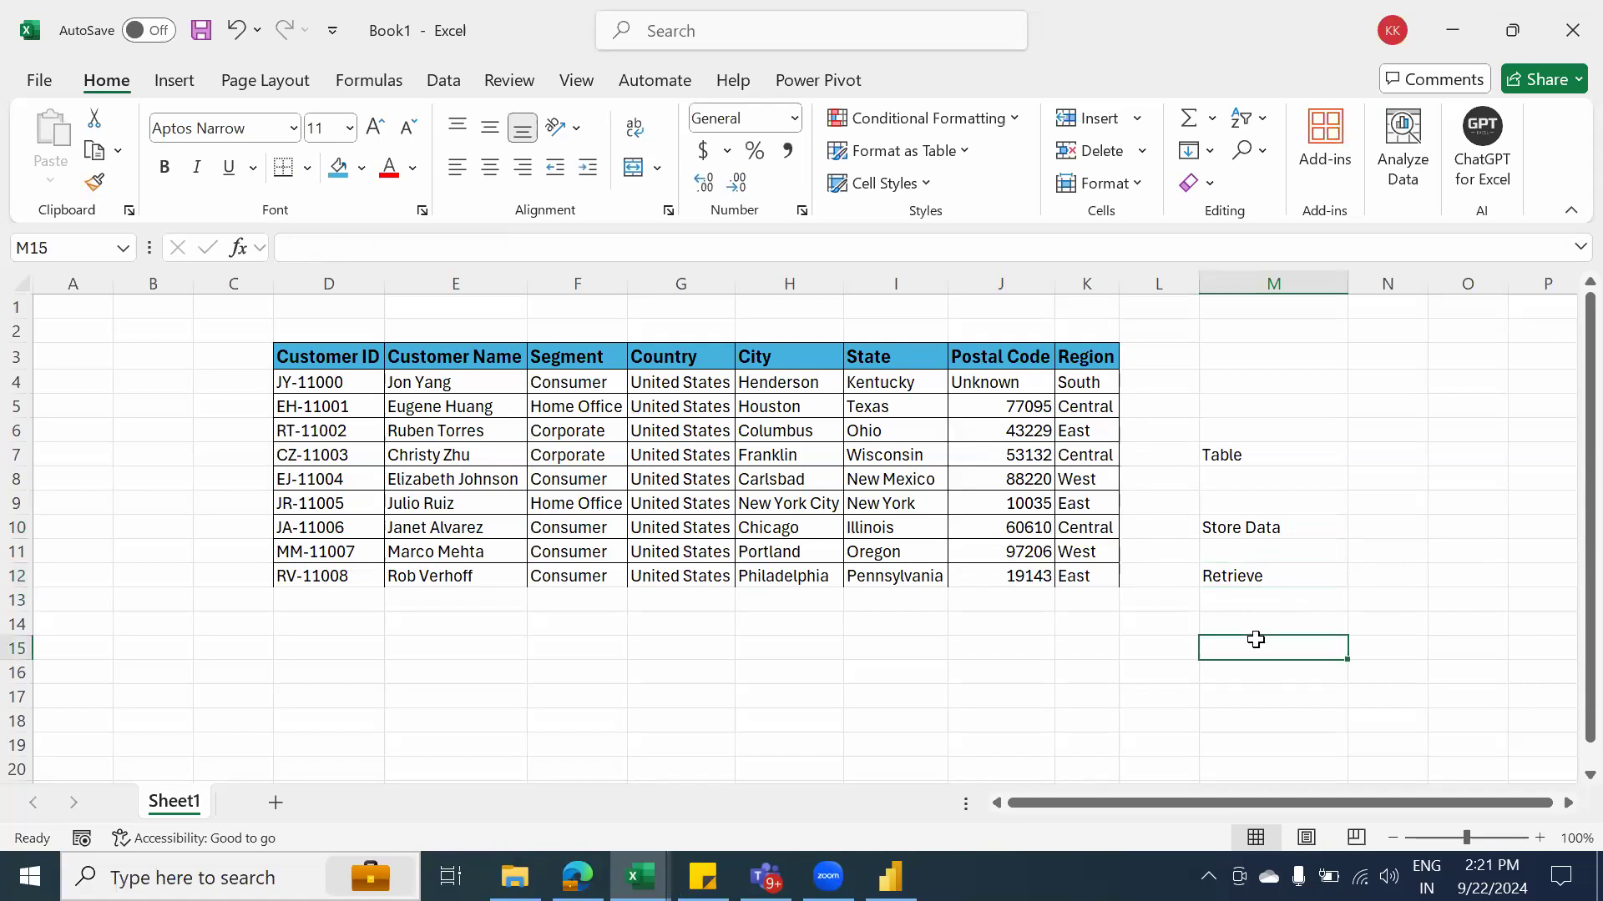
text(Stuctured way)
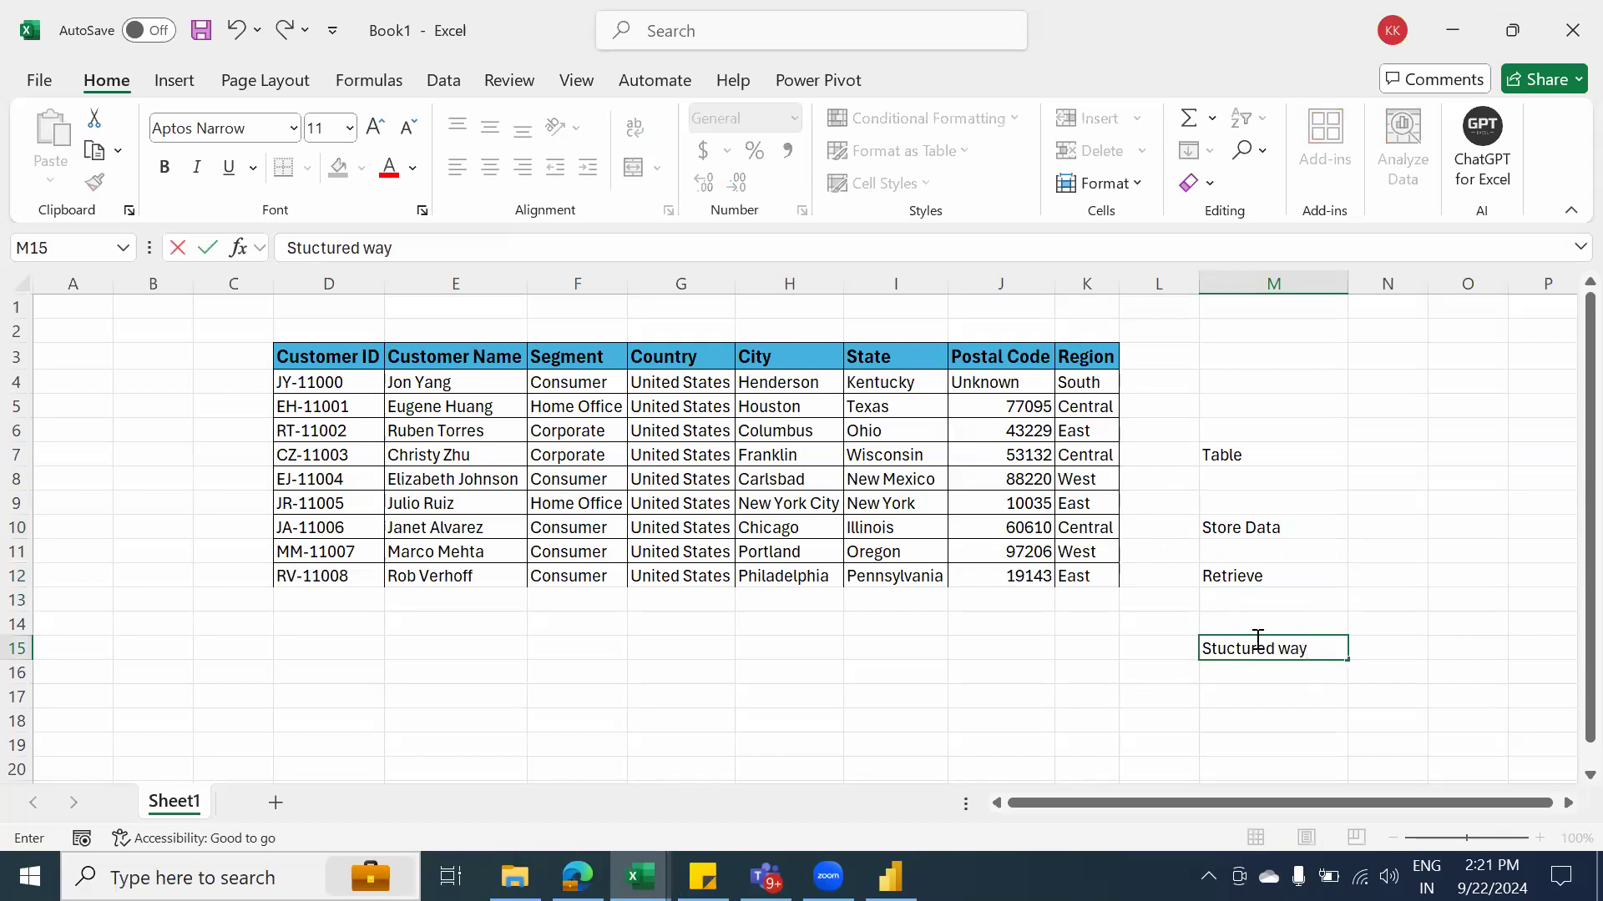
key(Return)
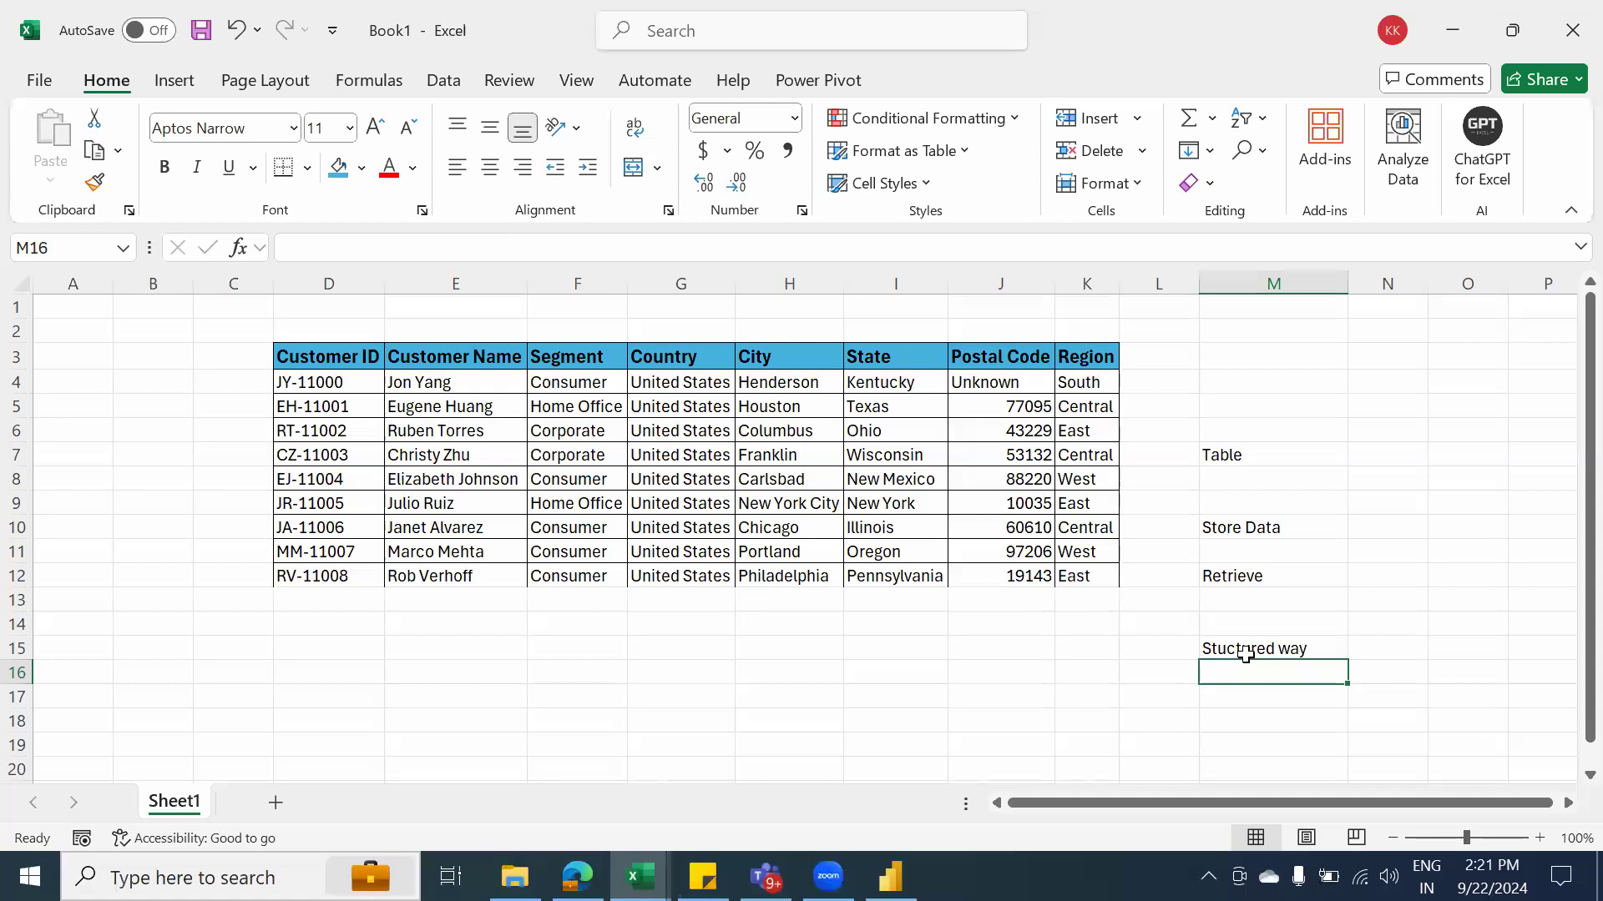
click(1243, 652)
click(1256, 453)
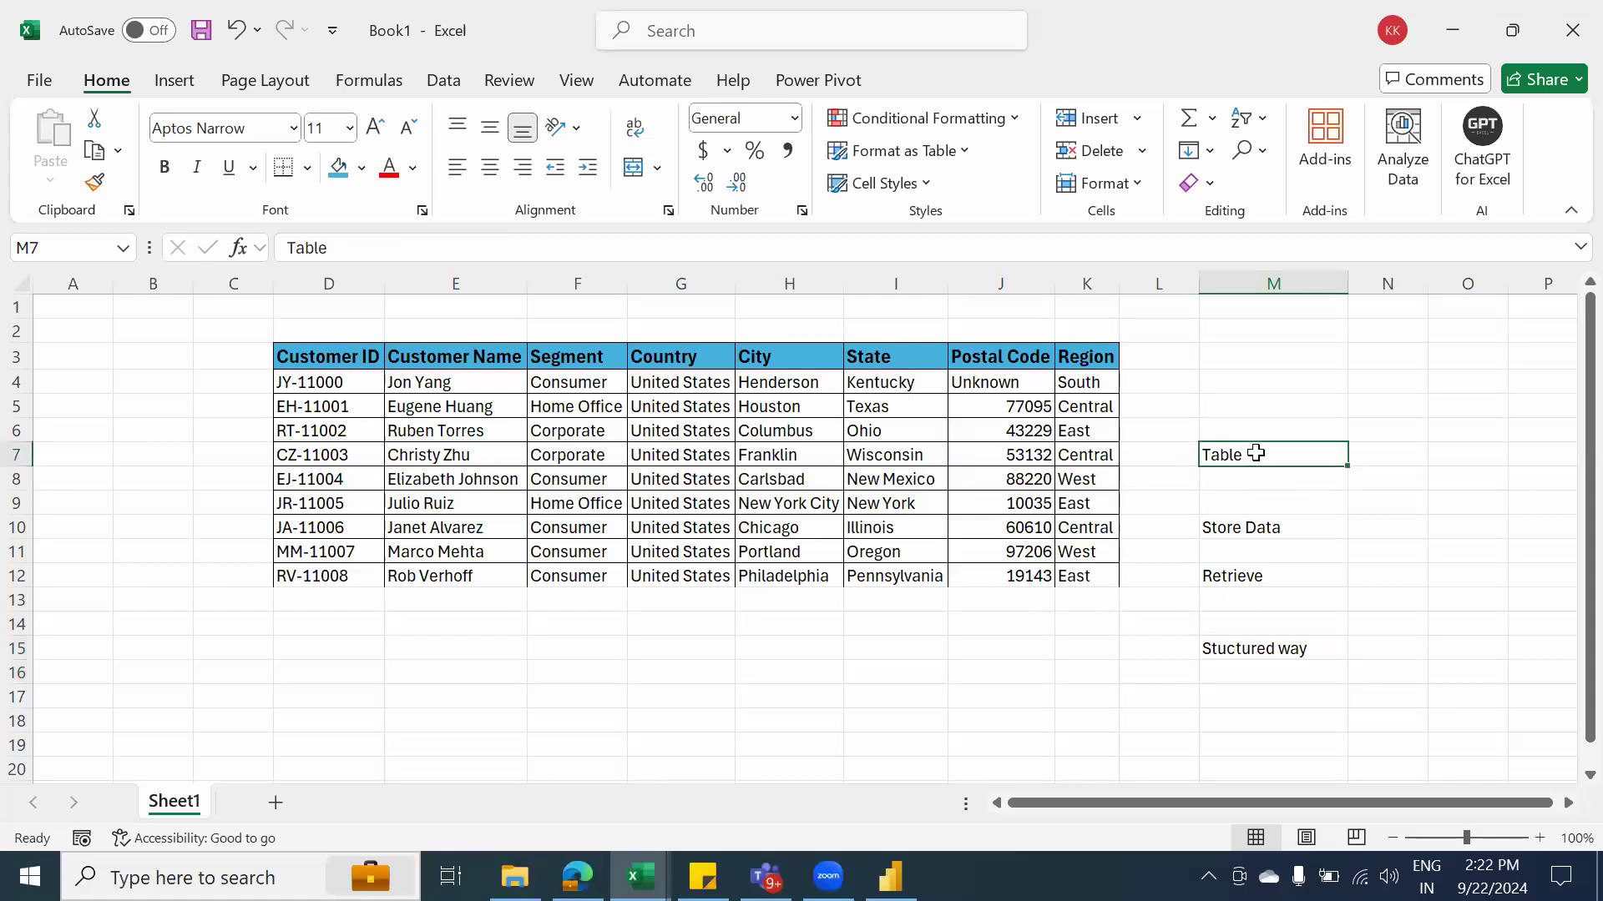
drag(303, 433, 1028, 432)
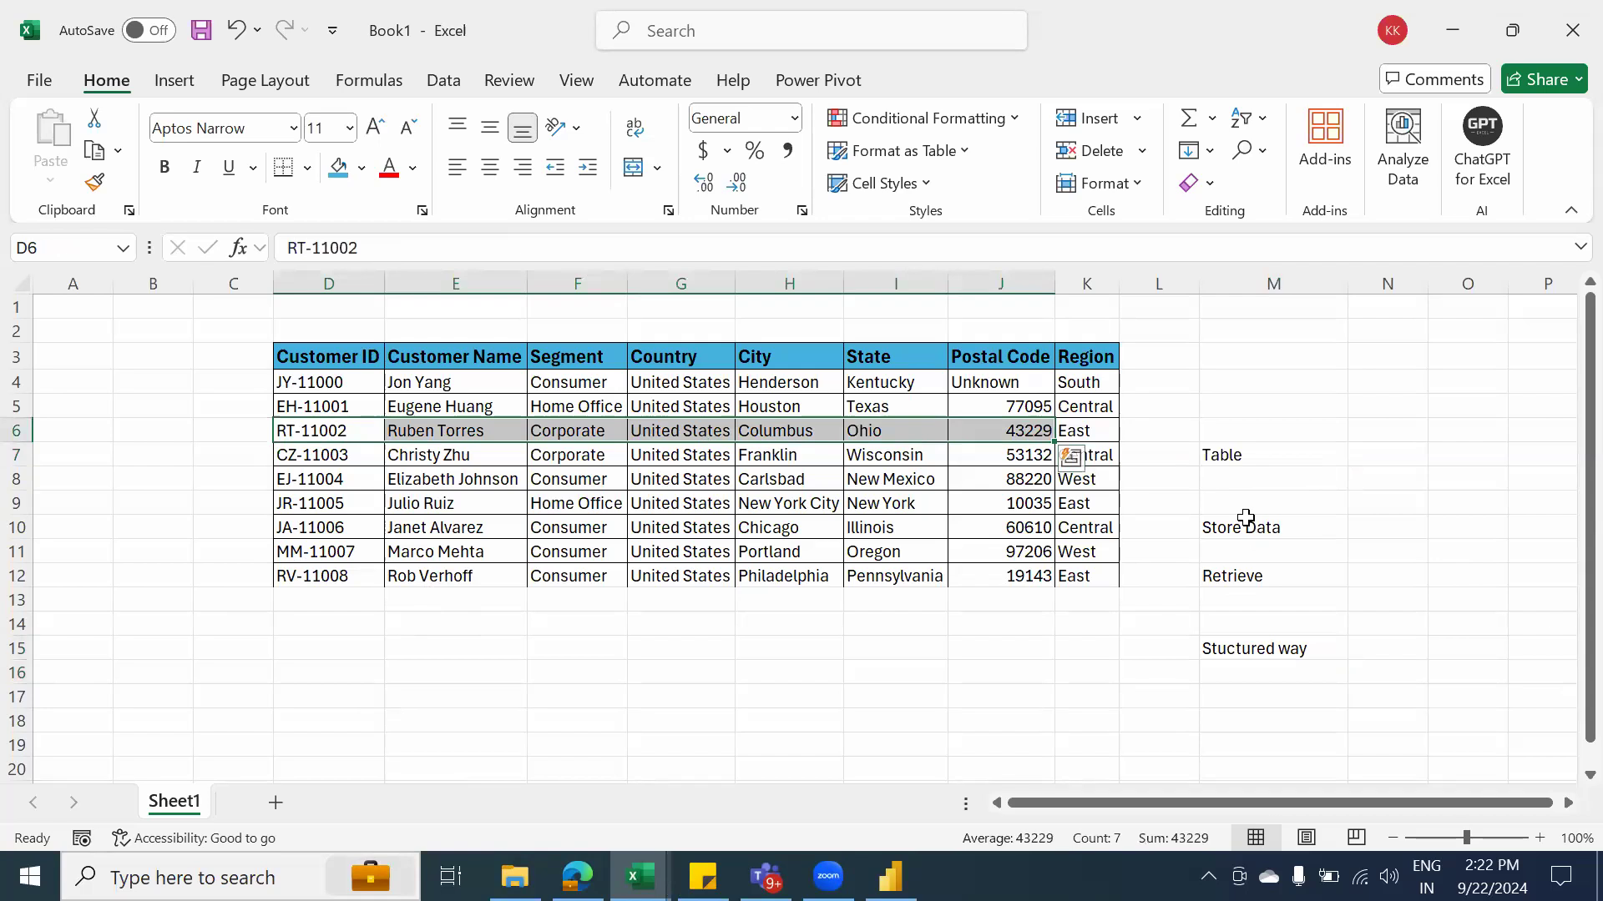
click(1277, 465)
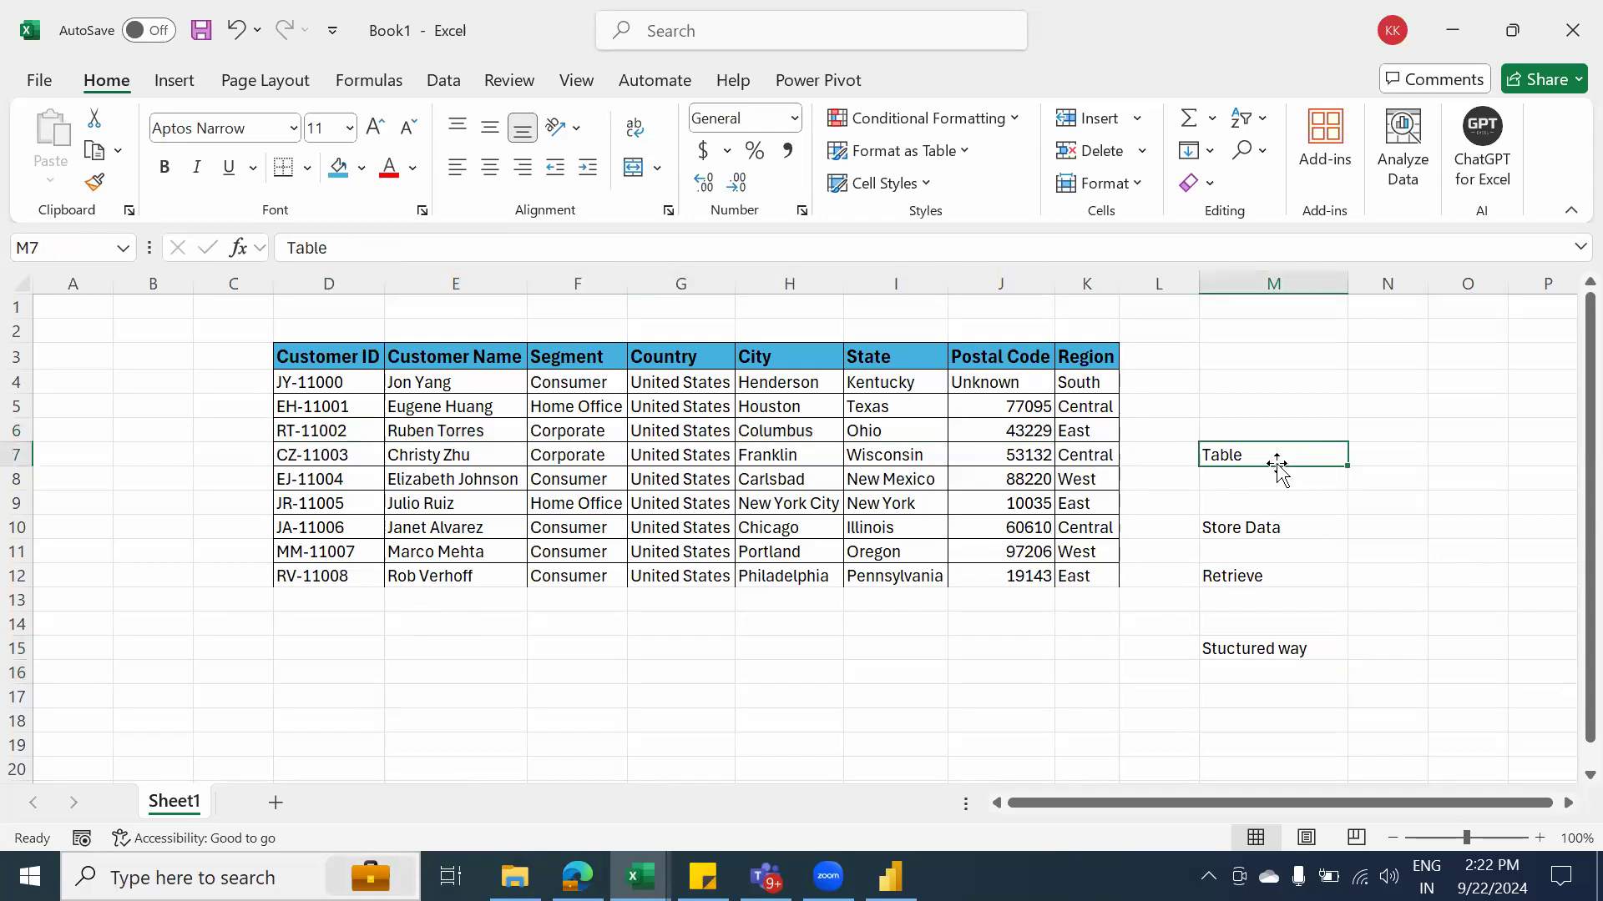
drag(362, 358, 1066, 576)
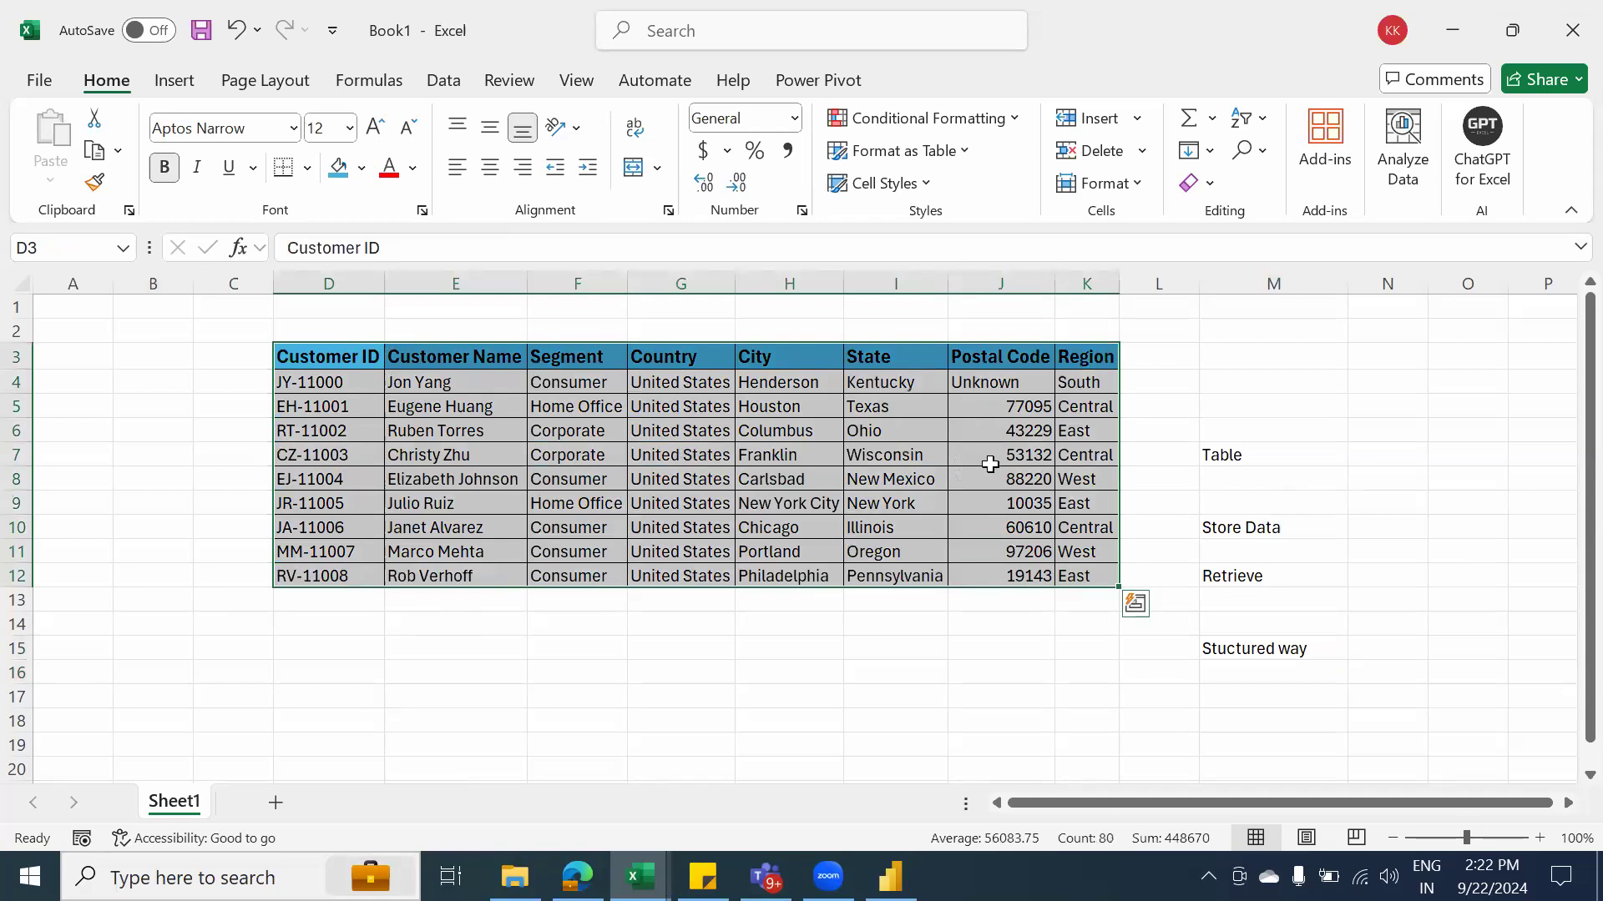
Enter "Range" in cell D16 and "Rows & Columns" in cell E16 below the customer data
click(362, 668)
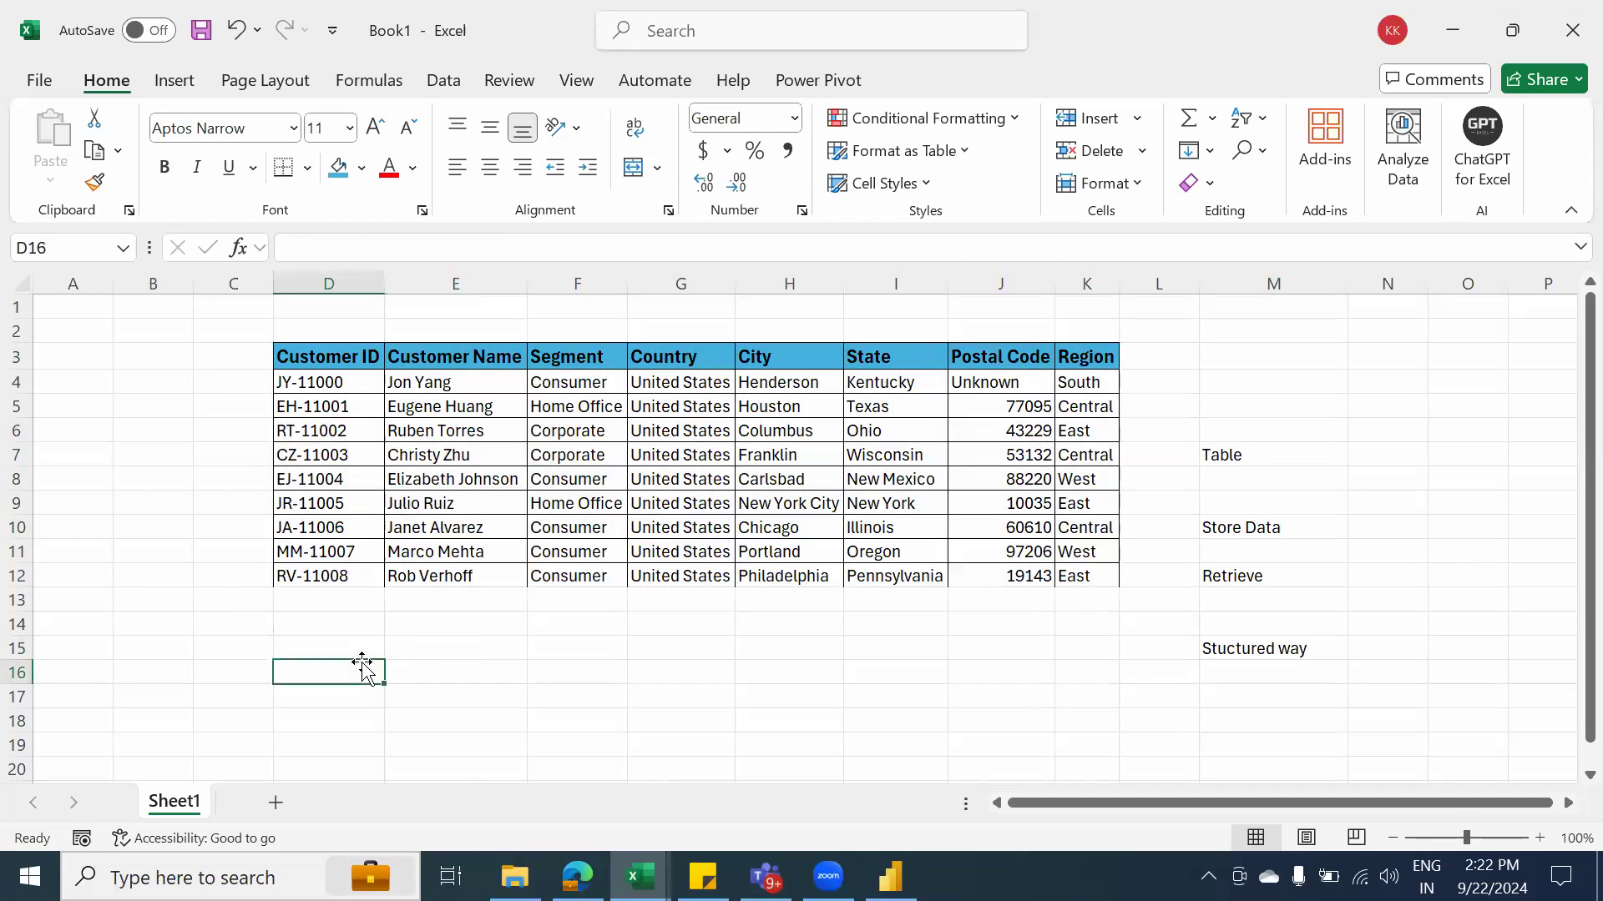
text(Range)
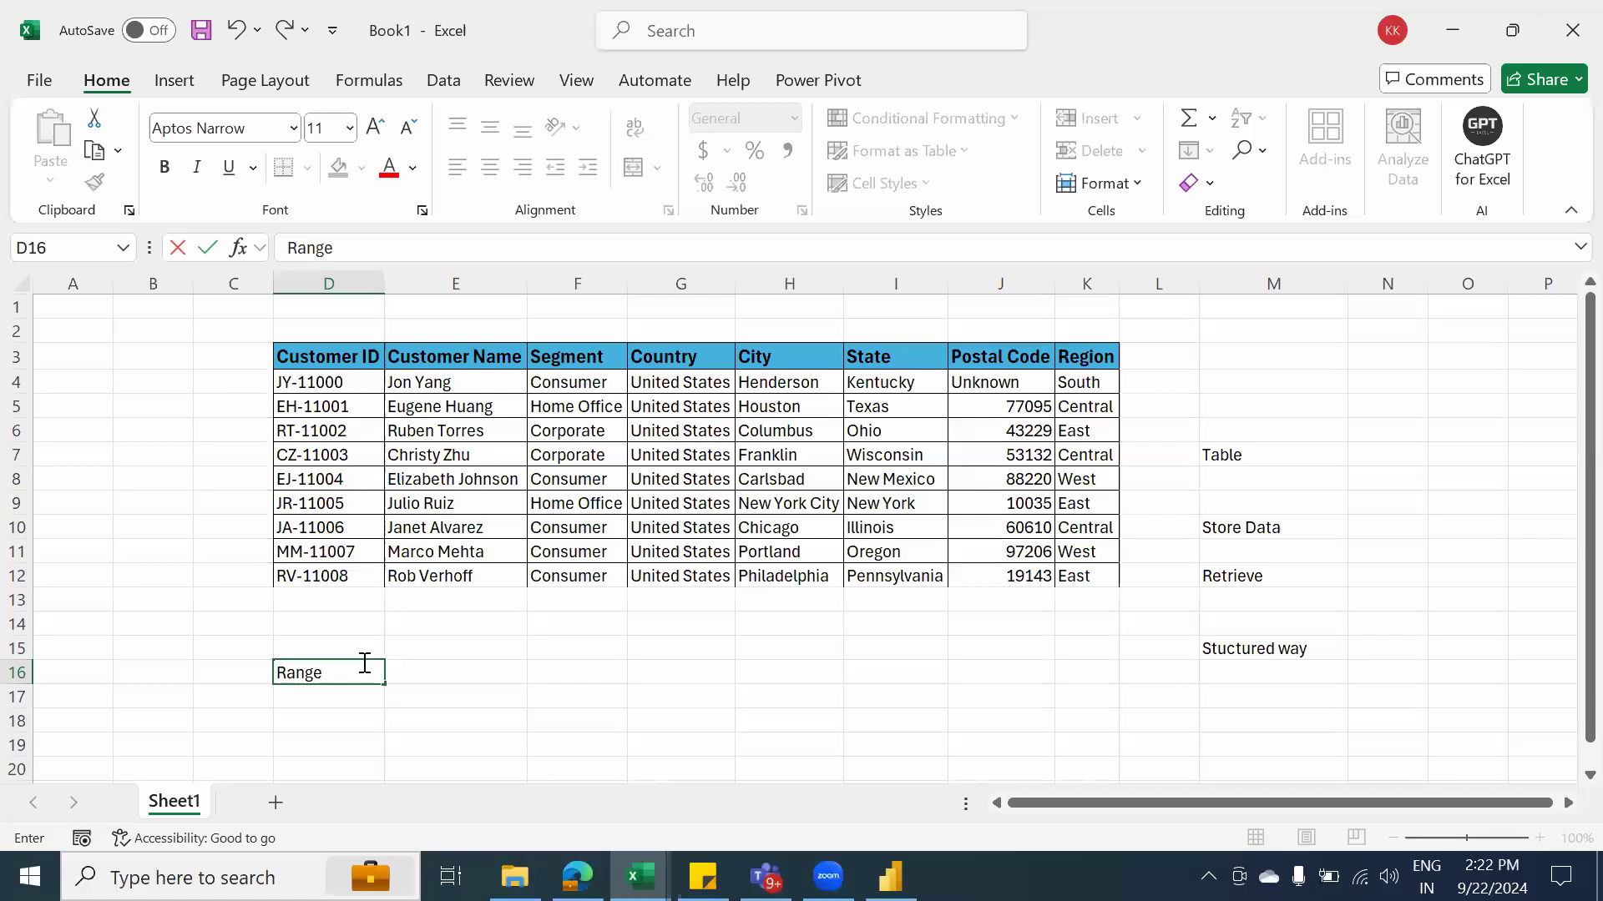
key(Tab)
text(R)
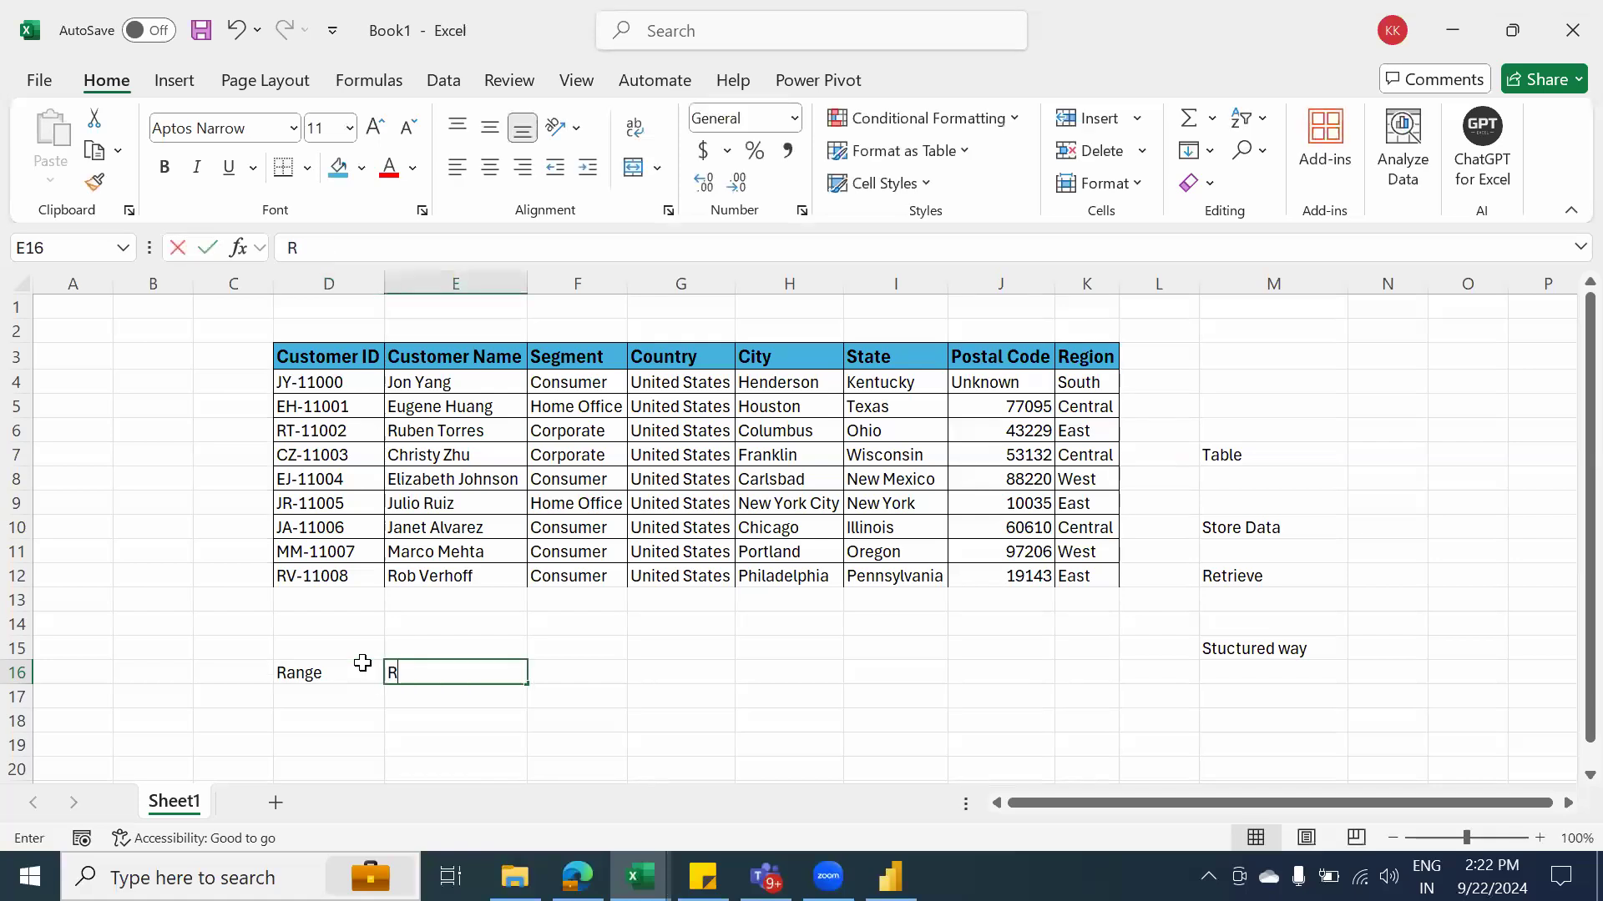
text(ows & Columns)
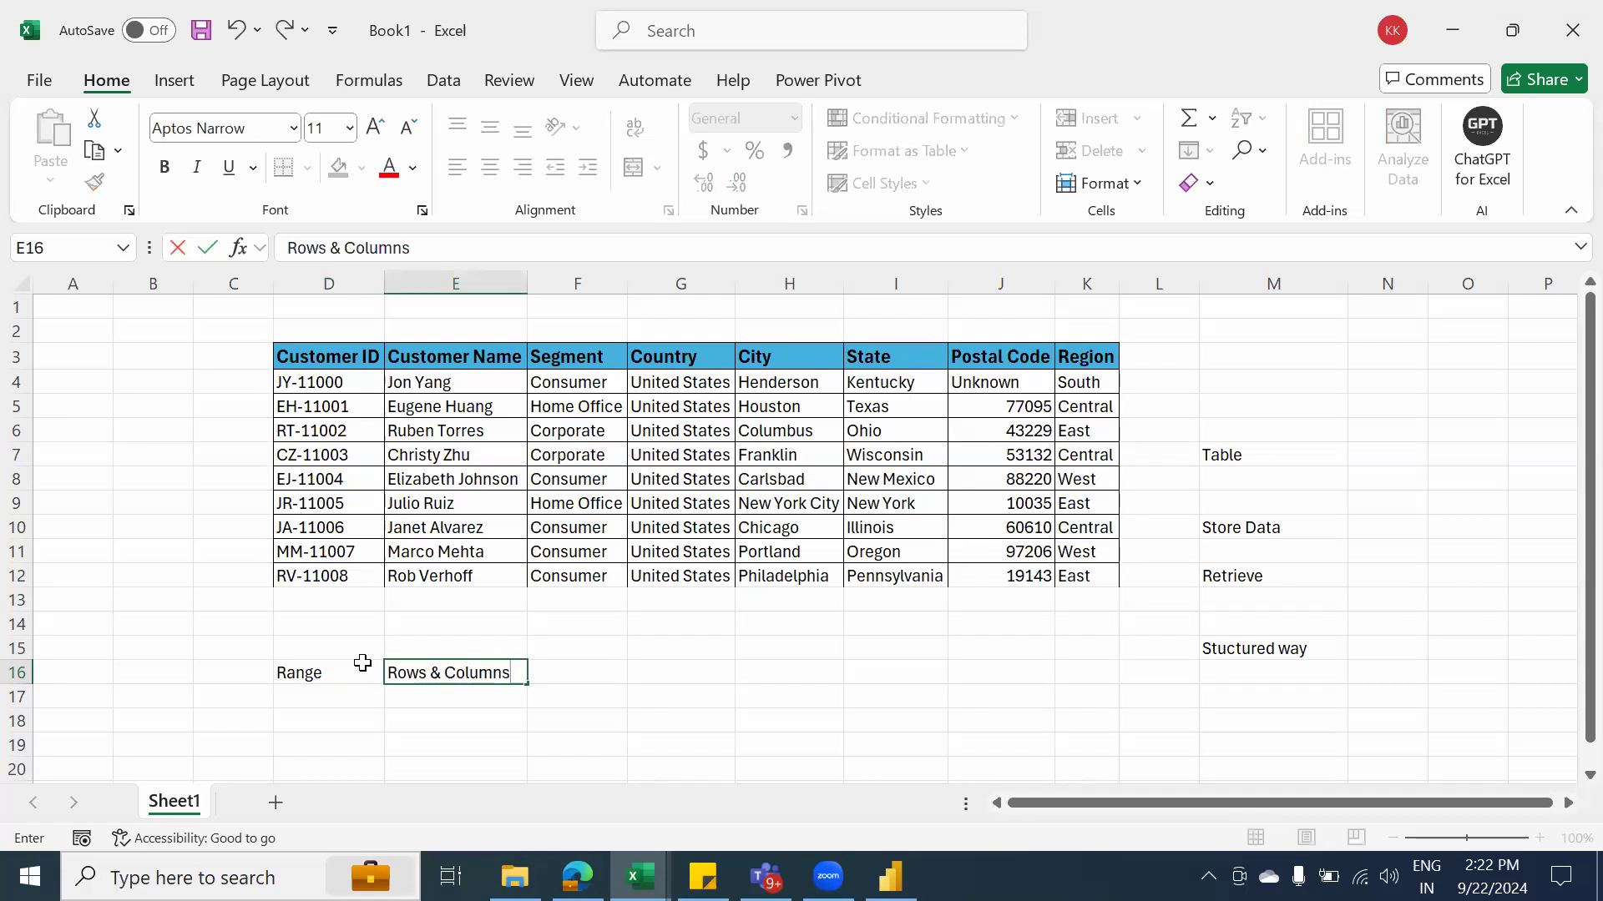
key(Return)
Examine the Customer Name and Customer ID columns with their headers, and the data rows stored beneath the header row
click(364, 666)
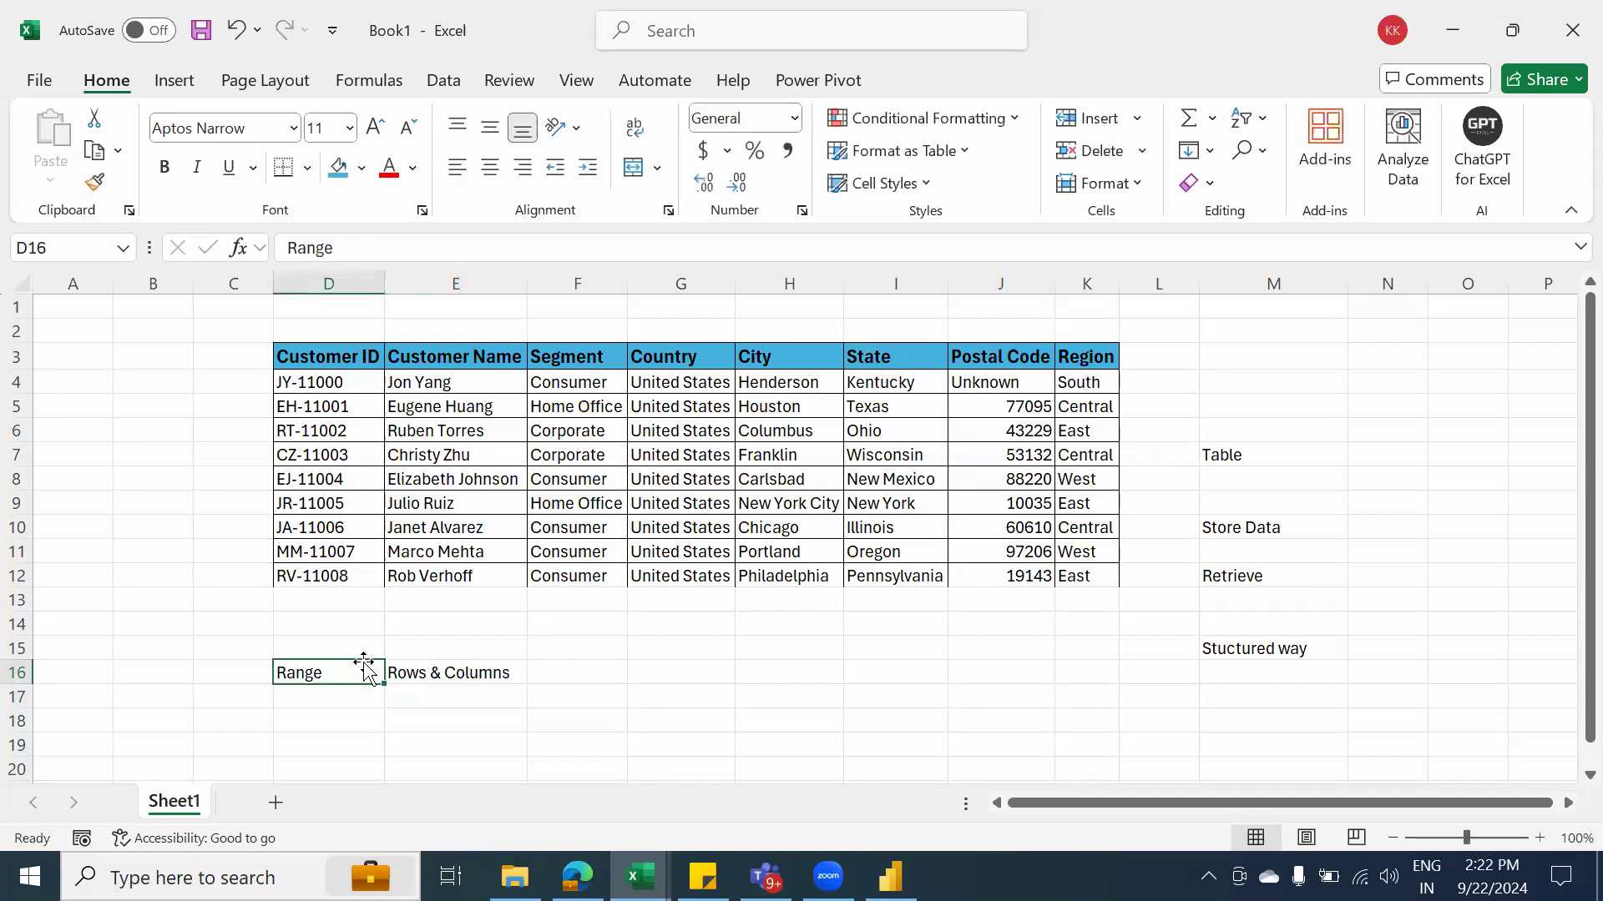
click(456, 351)
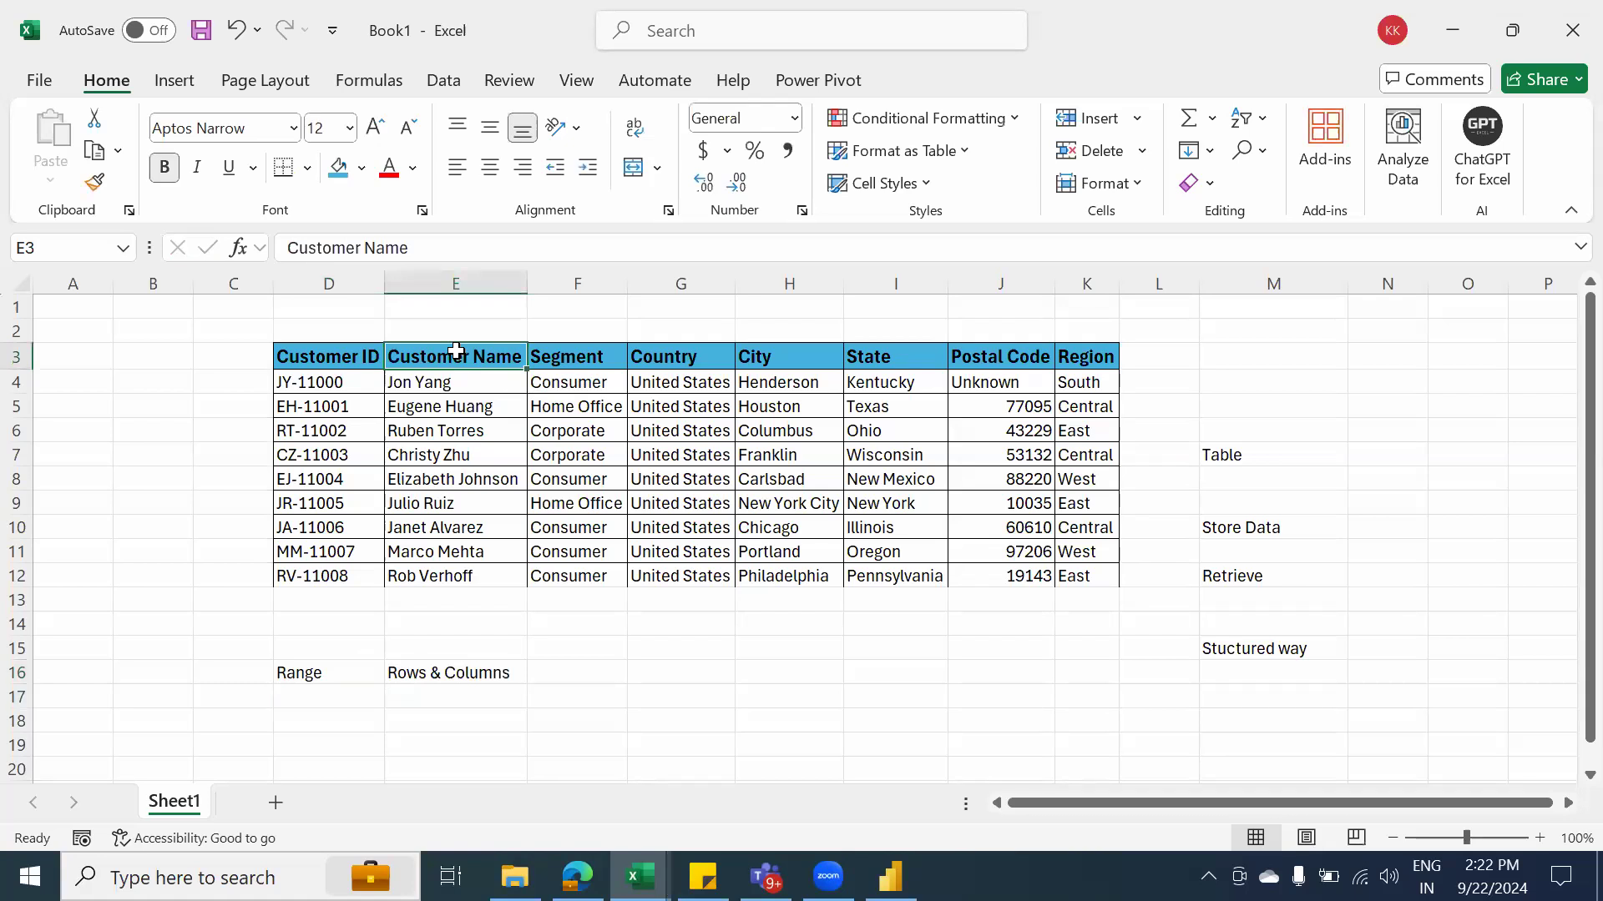
click(458, 382)
drag(457, 433, 454, 577)
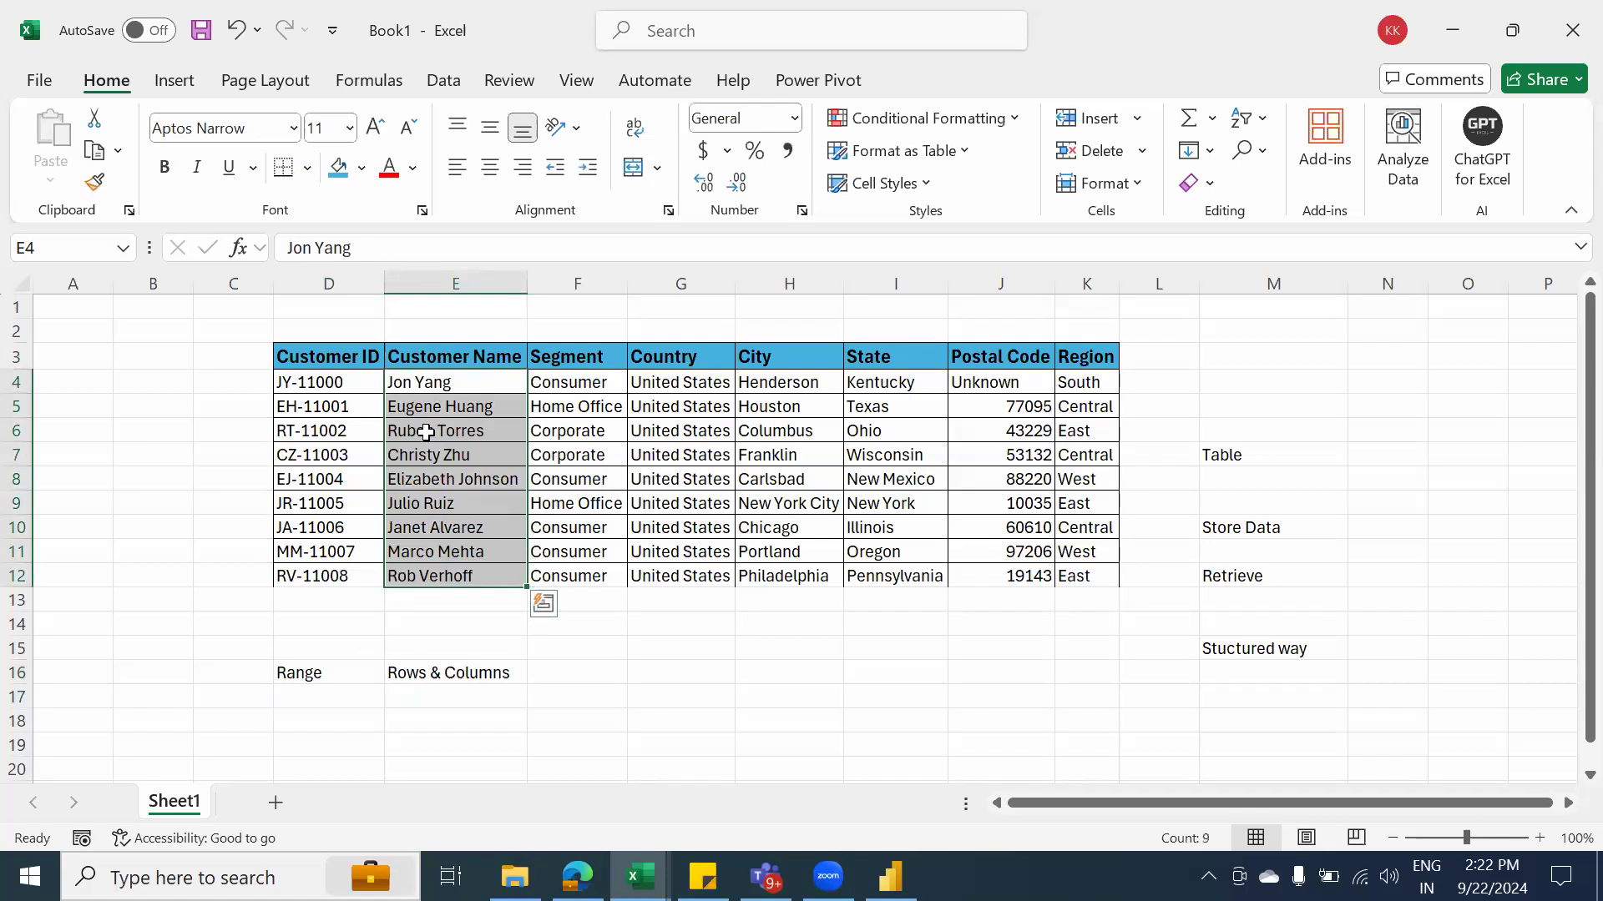
click(335, 357)
drag(334, 377, 327, 591)
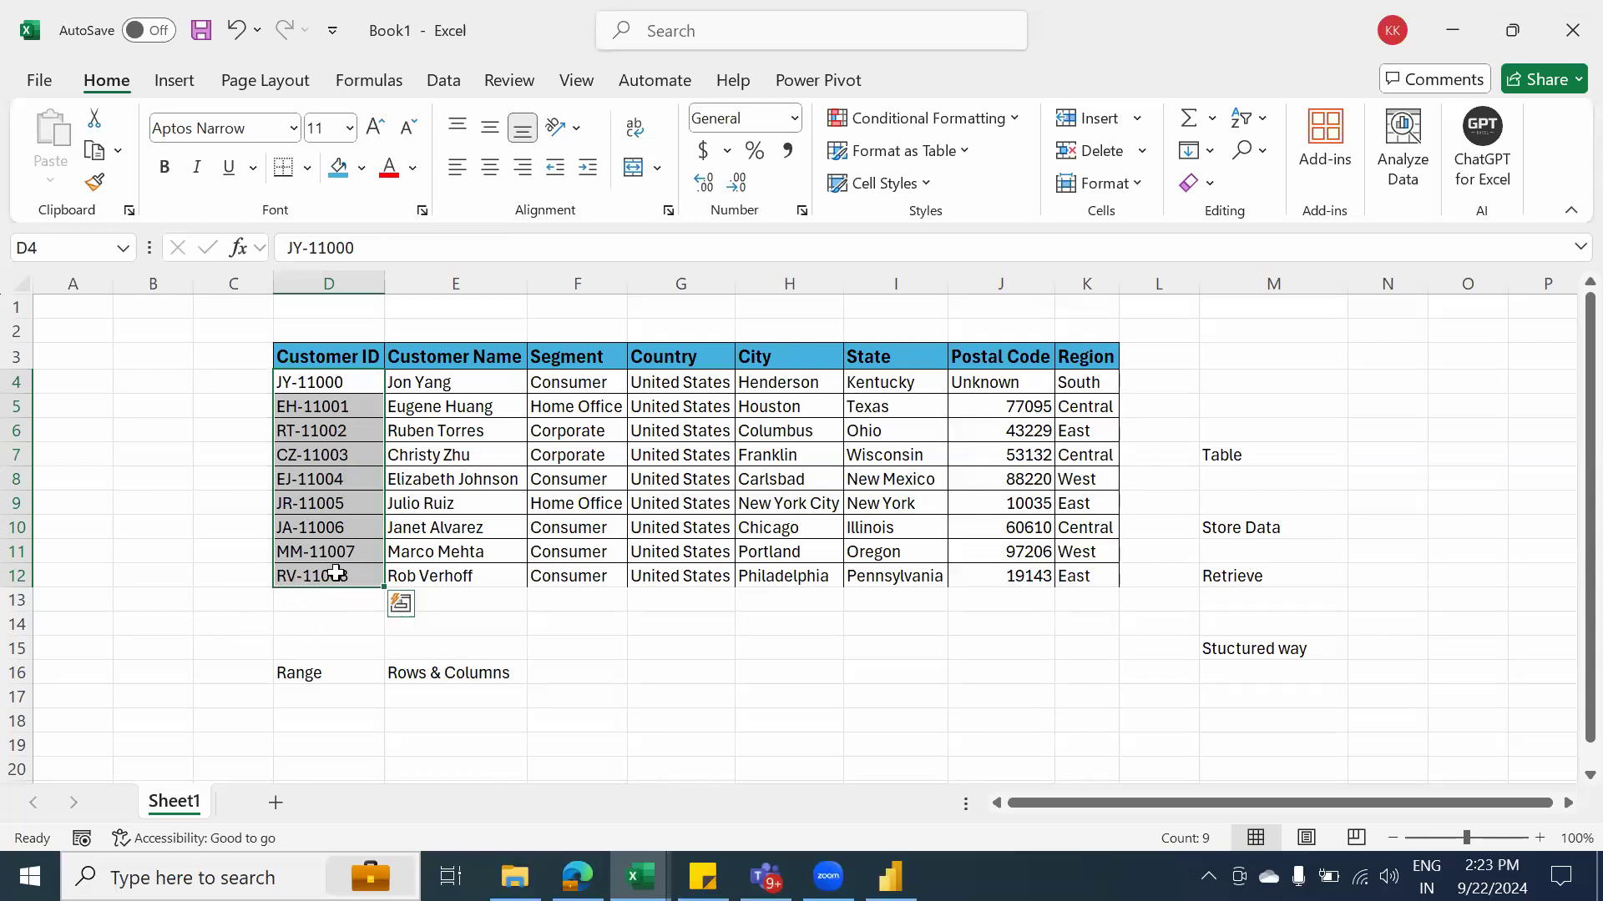
click(1234, 524)
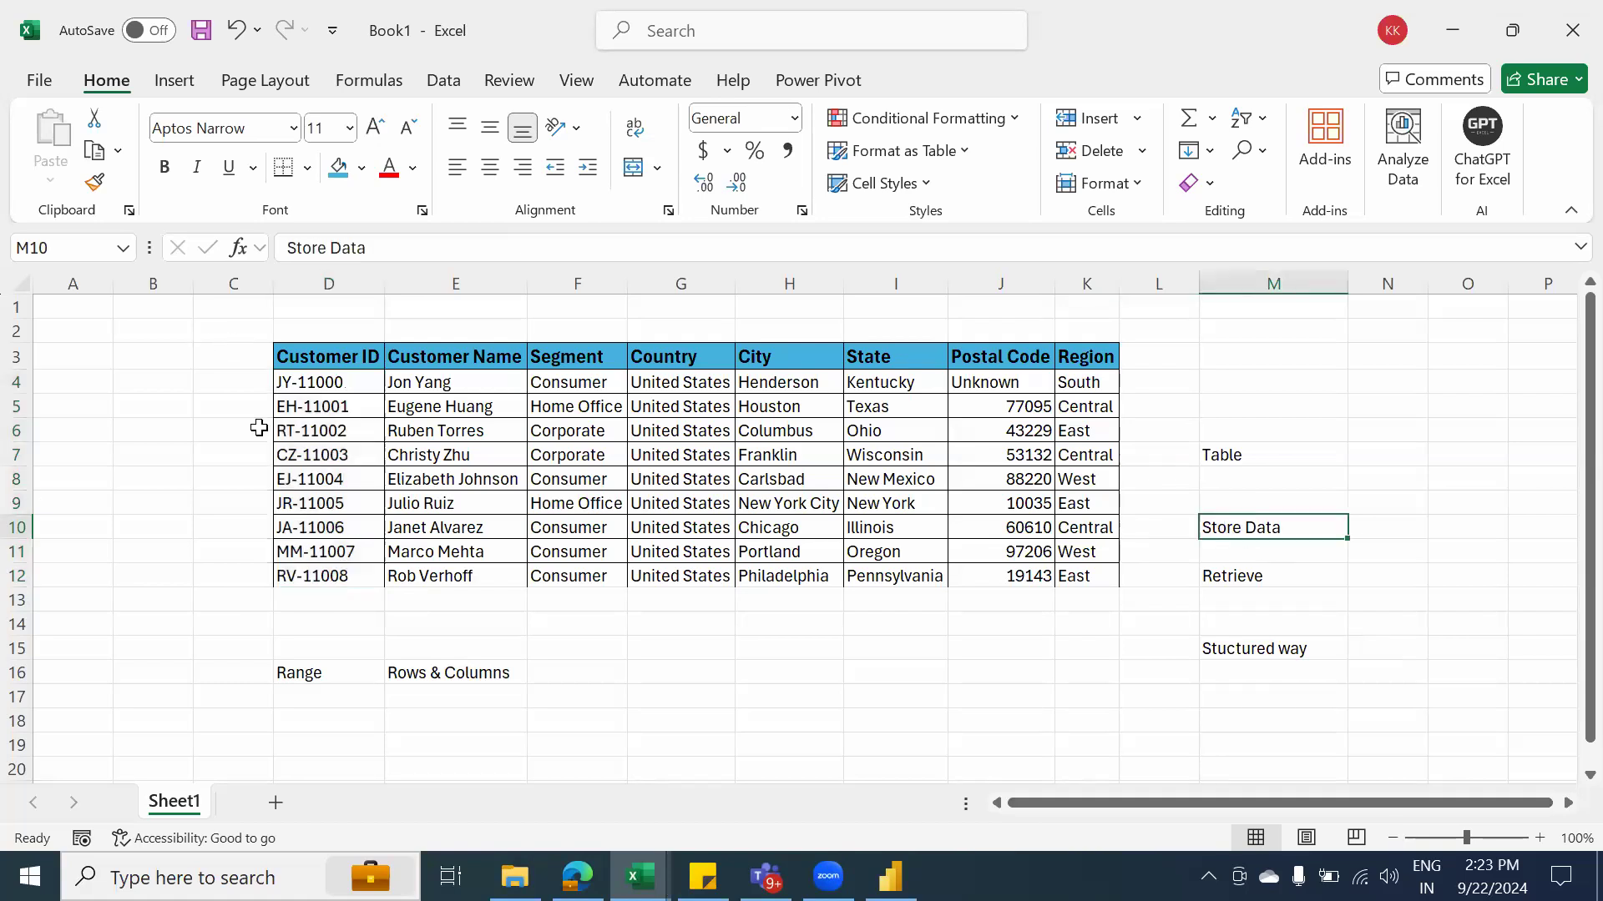
click(323, 386)
drag(399, 435, 1059, 576)
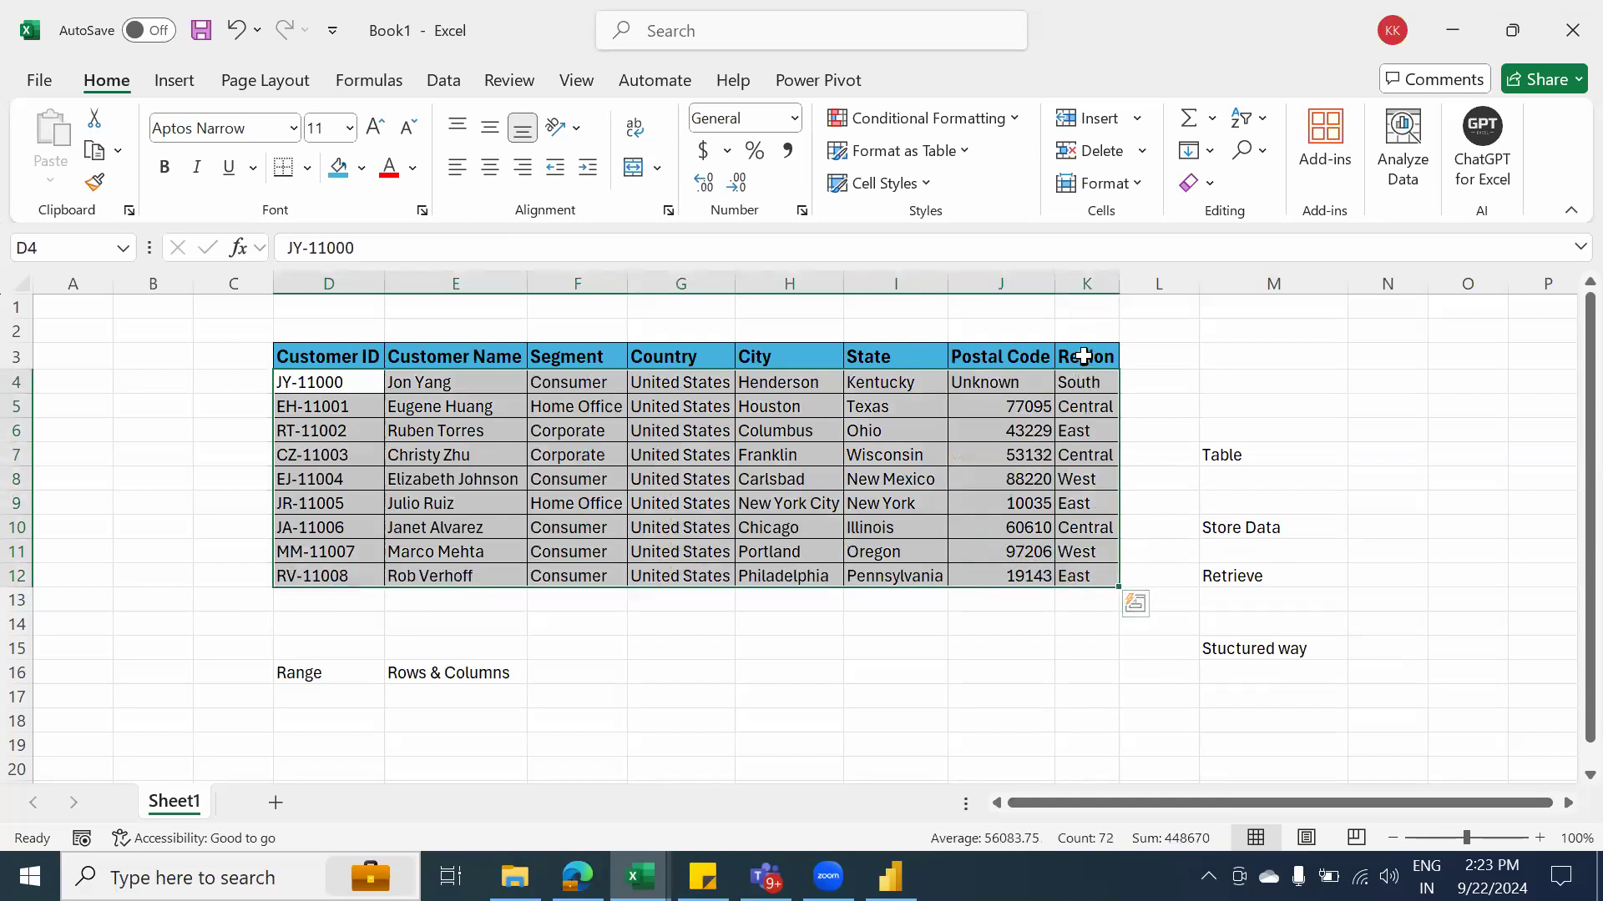
Turn on filtering for the customer data's header row in D3:K3
click(1083, 357)
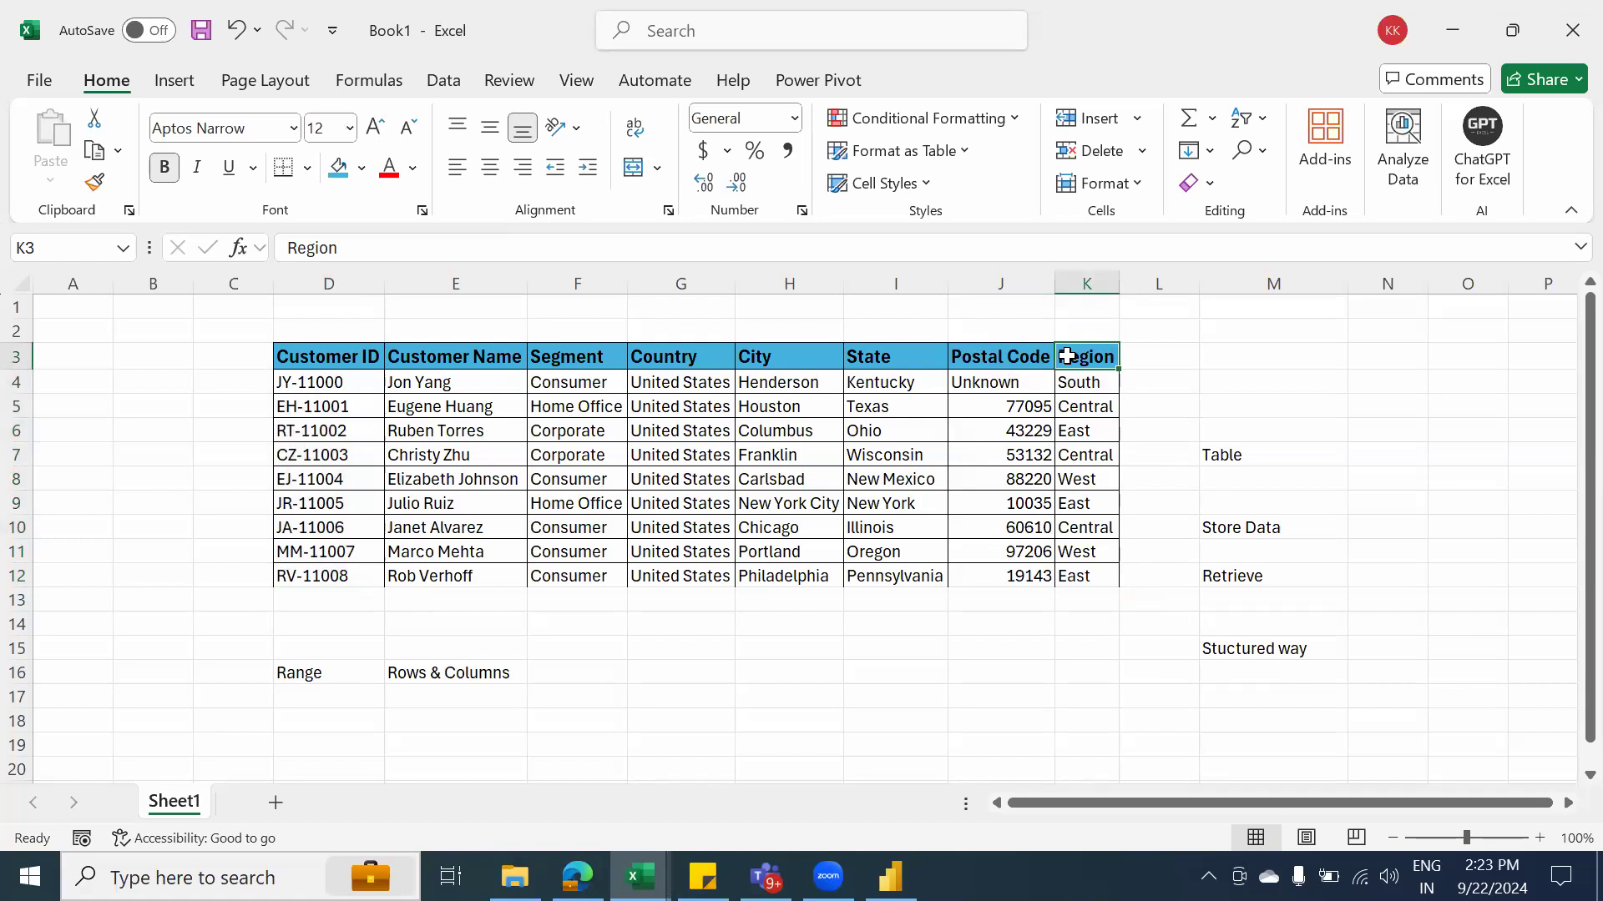
key(alt+a)
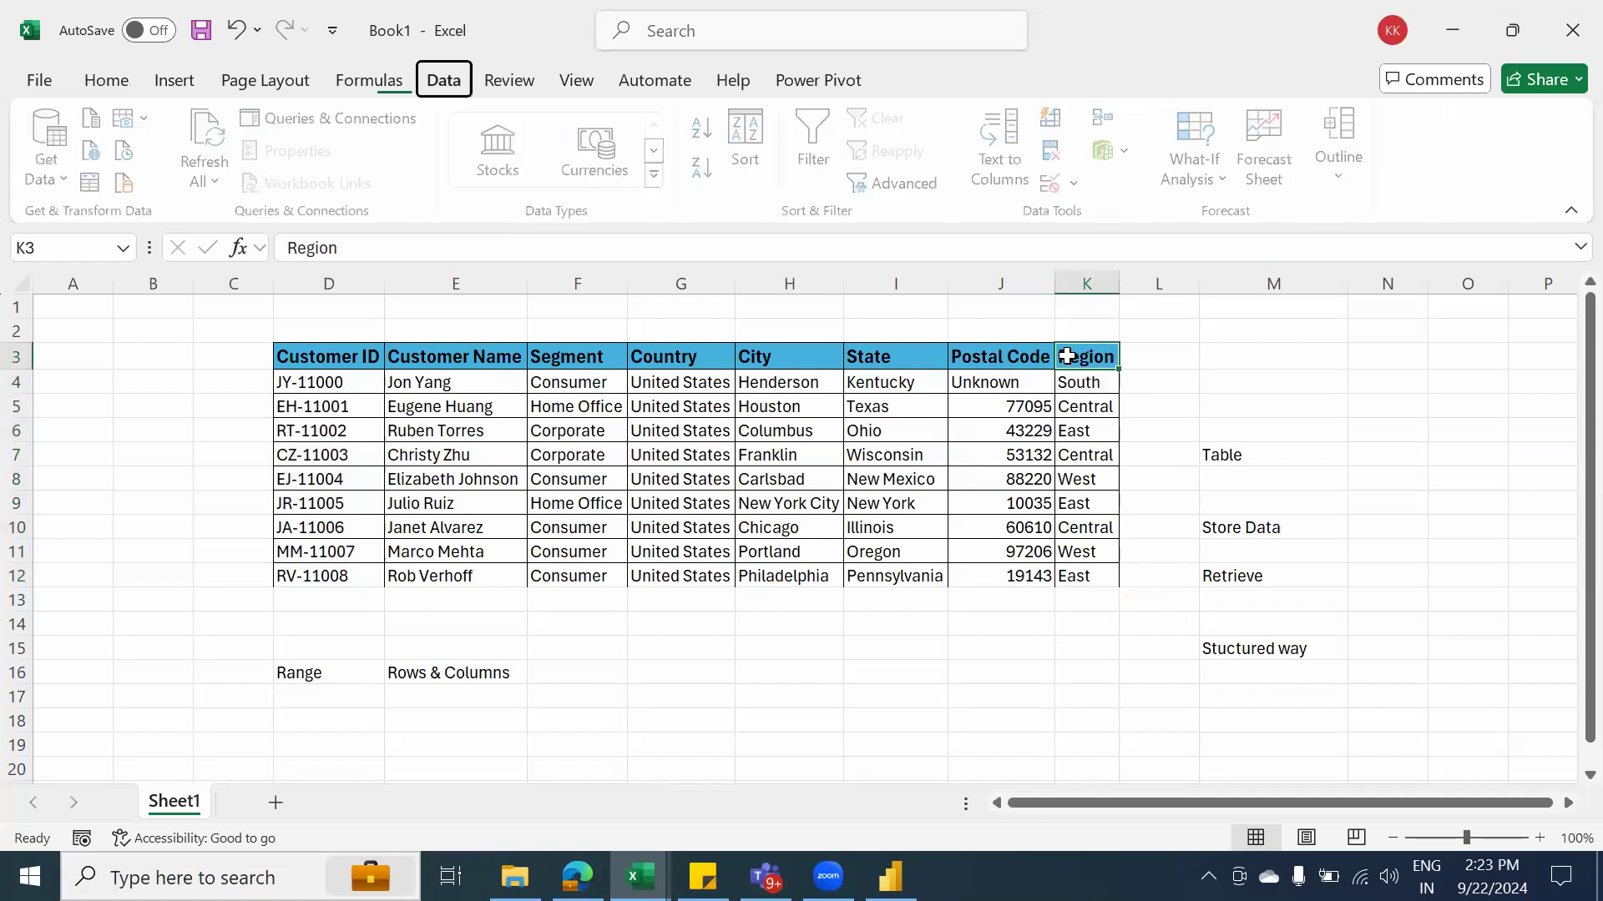
key(t)
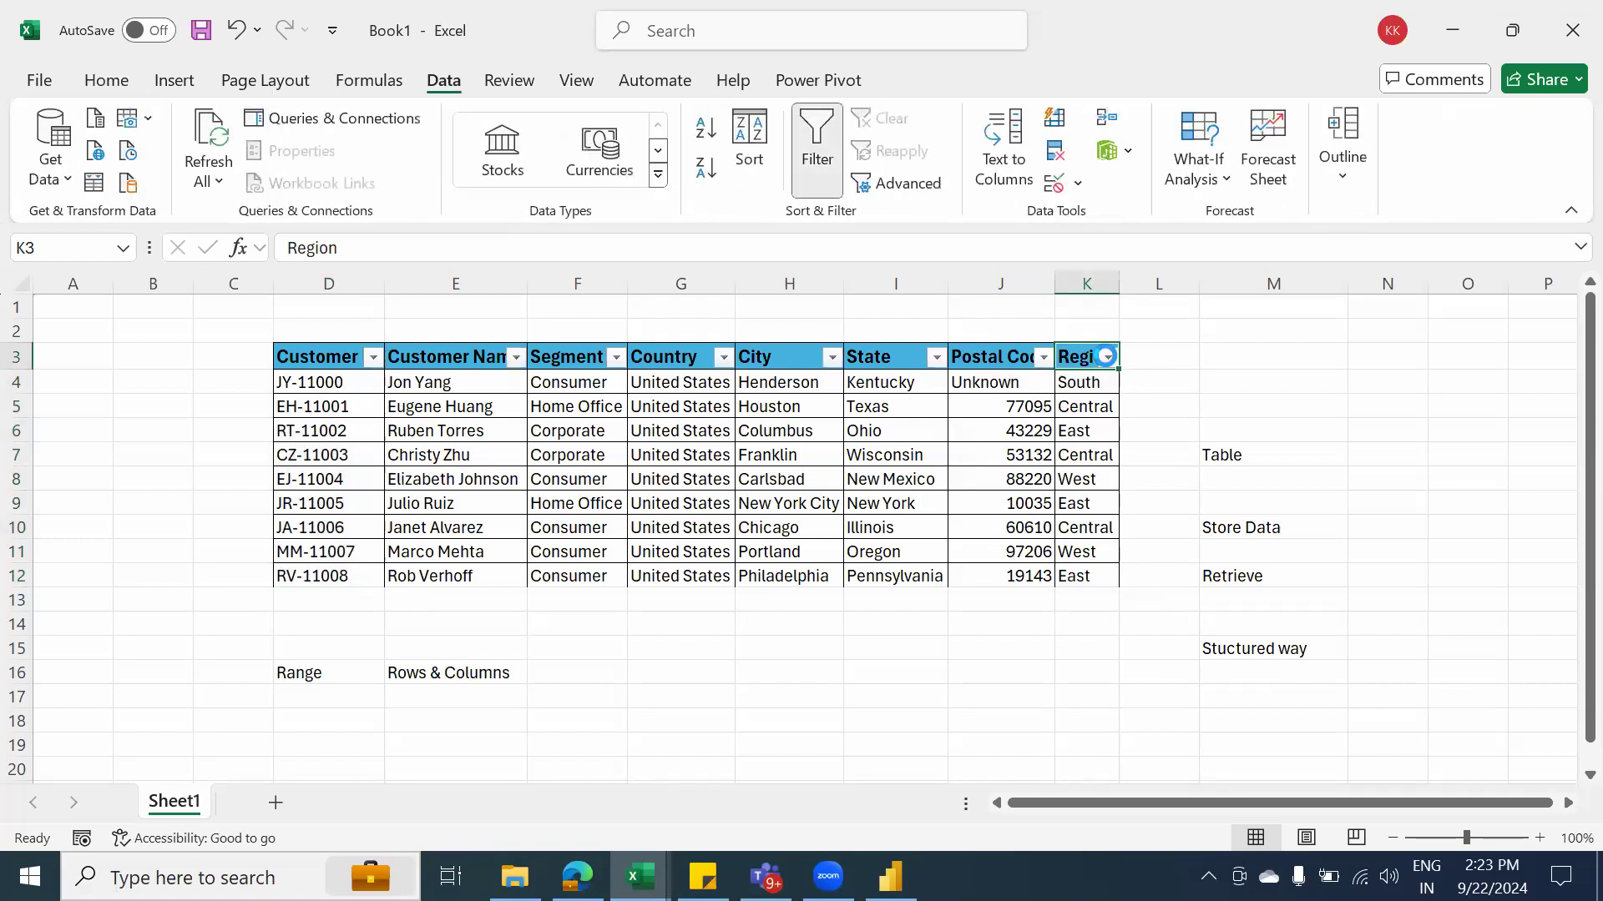
Filter the Region column to East only and highlight the filtered customer records
click(1107, 358)
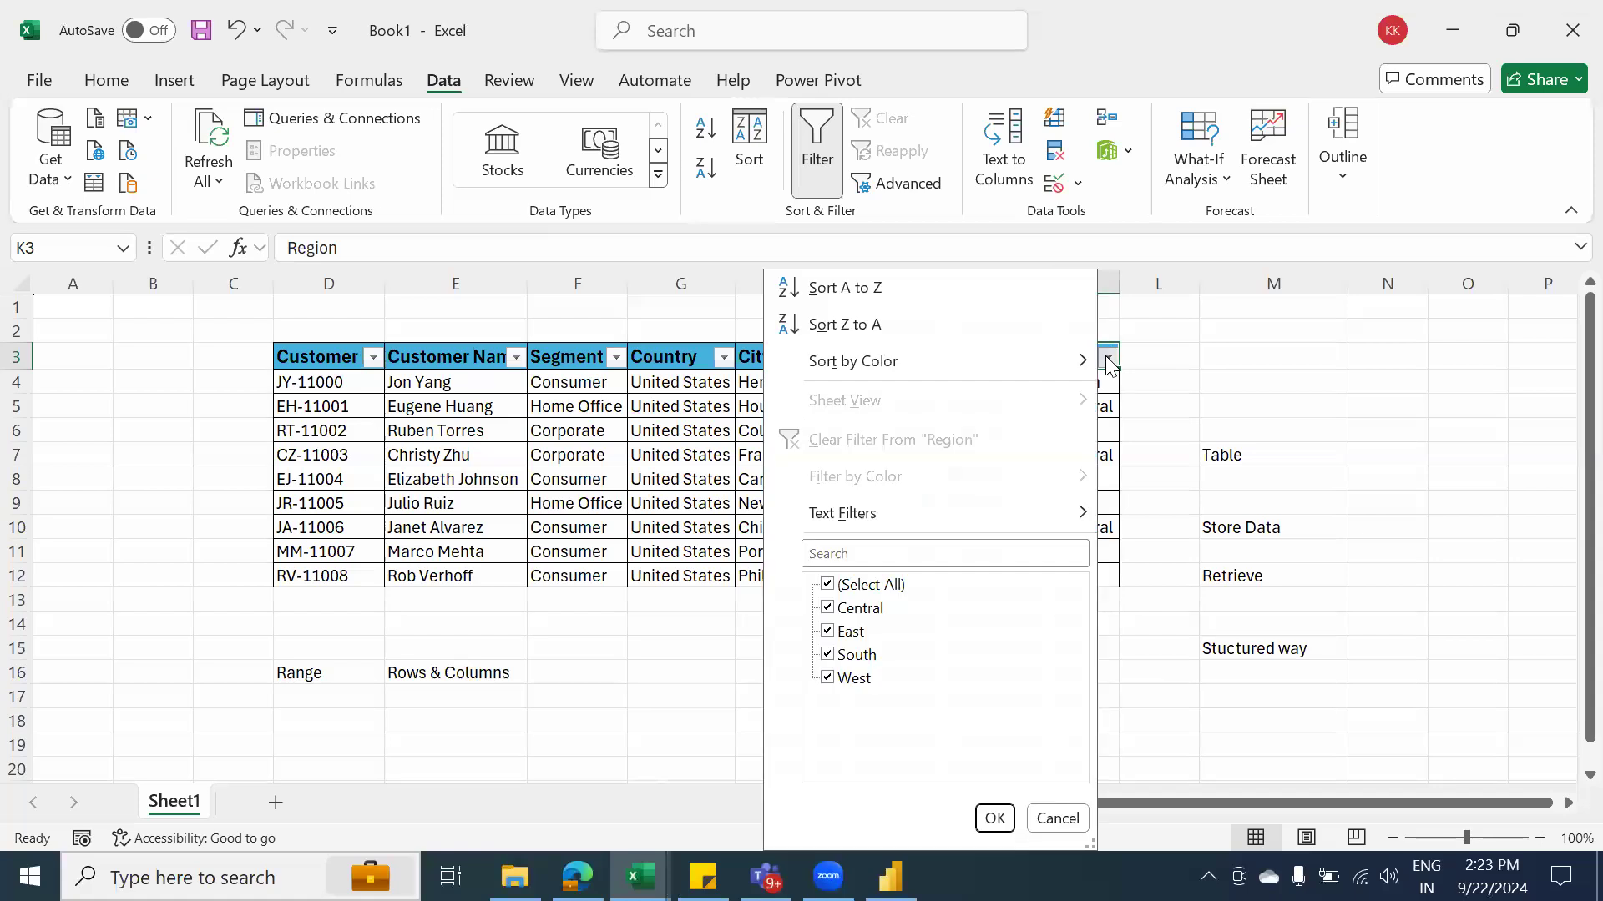
click(869, 584)
click(849, 632)
click(994, 818)
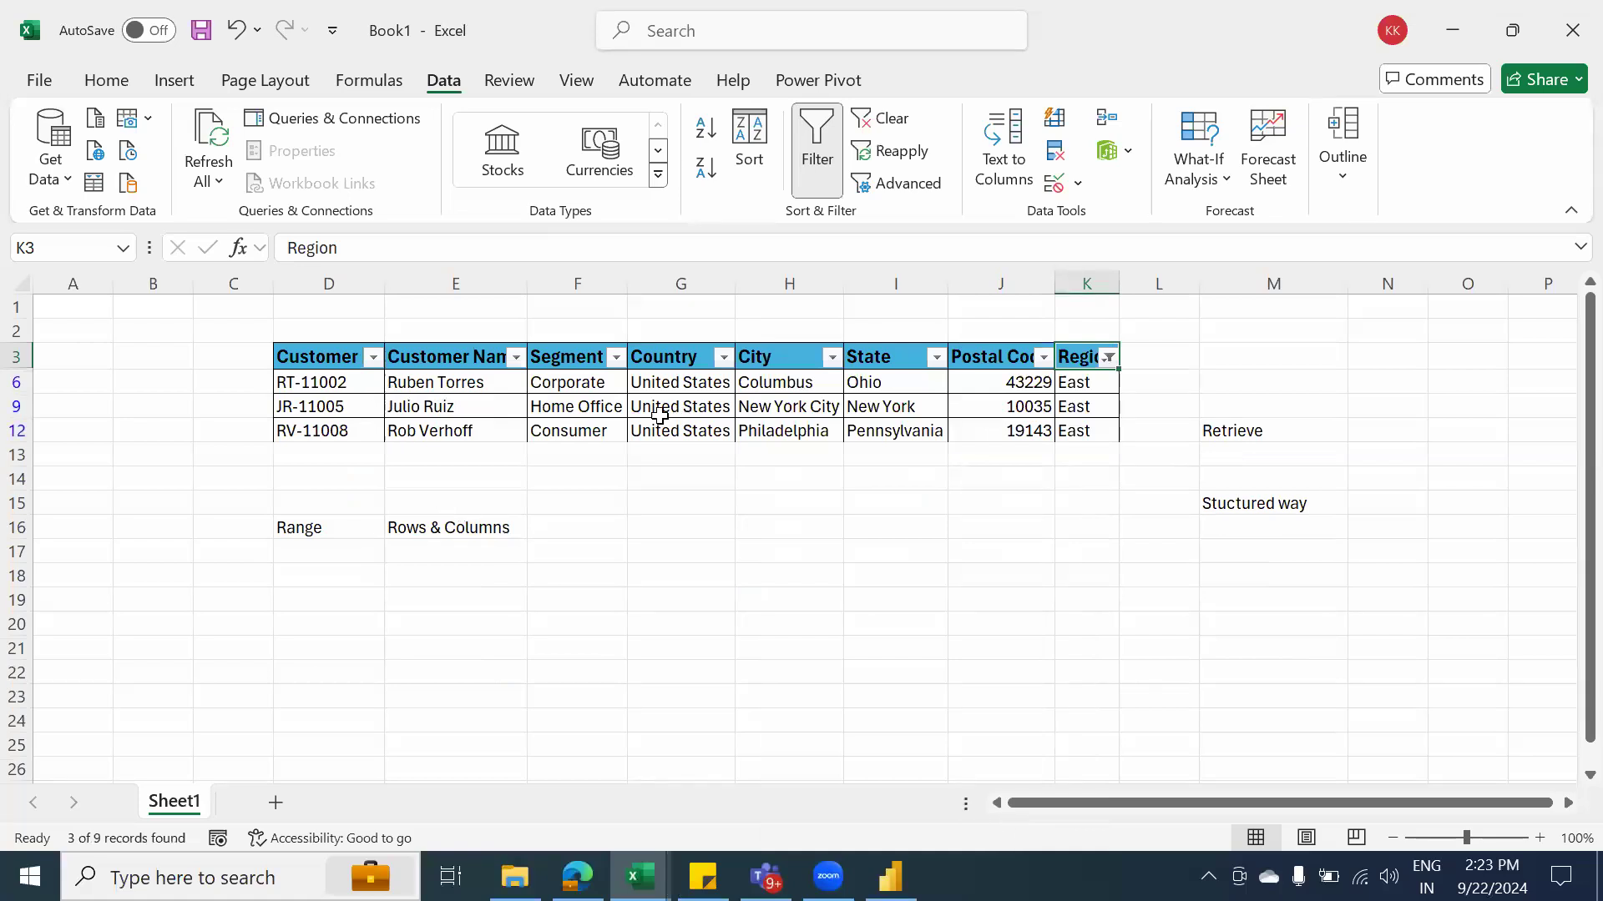
drag(315, 357, 1065, 426)
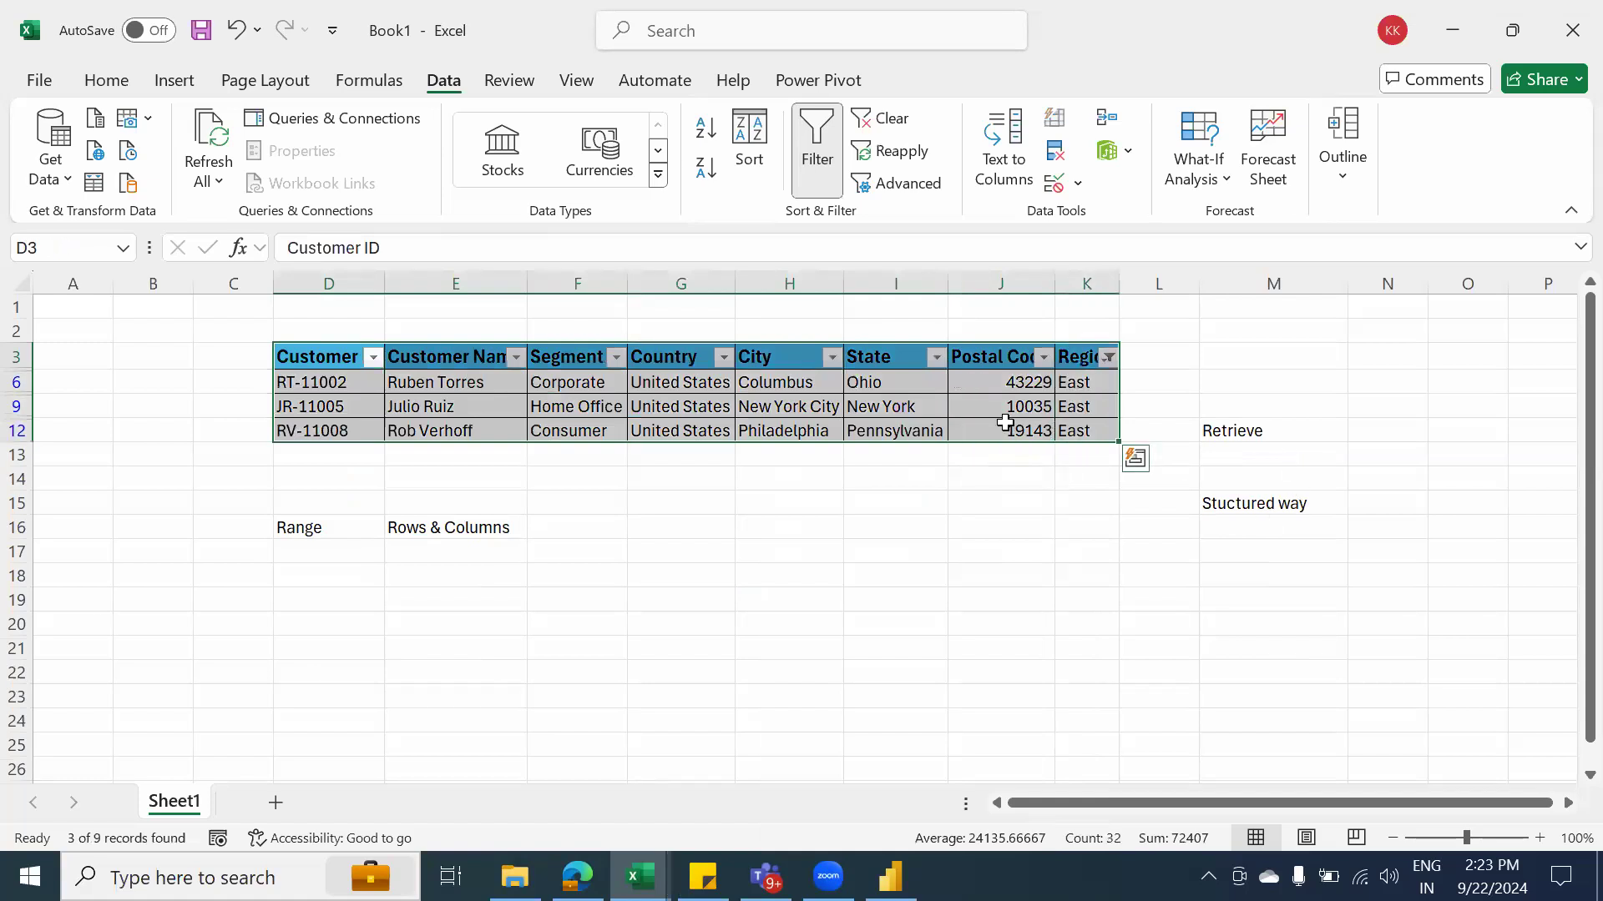
Clear the filter from the Region column
click(1108, 358)
click(1006, 437)
click(1234, 454)
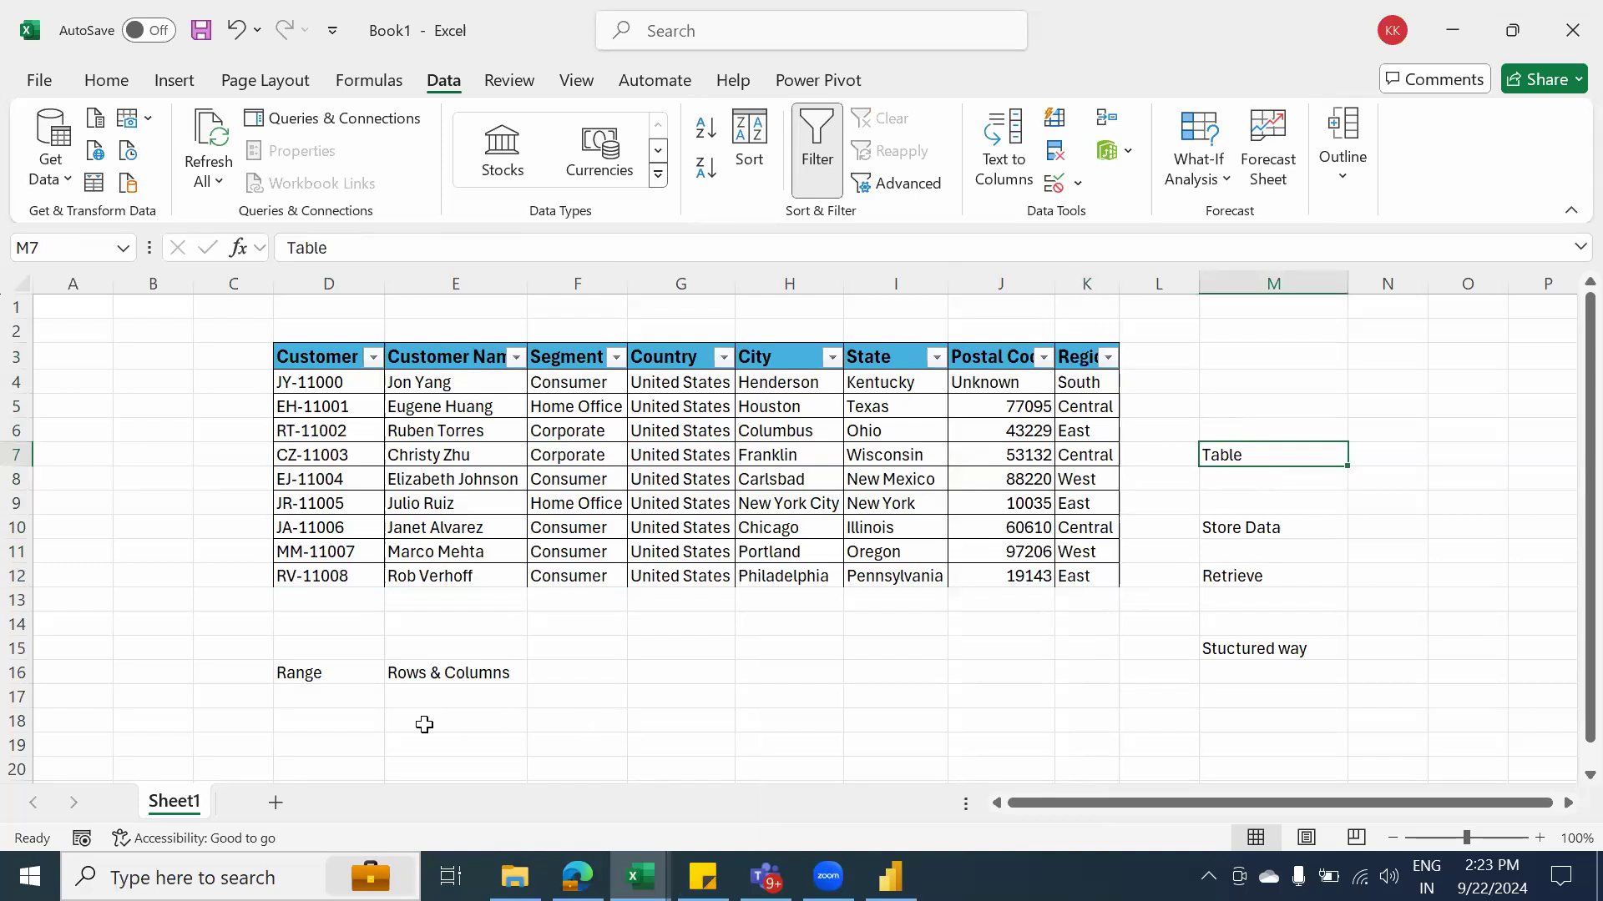
Enter the label "Table" in cell G16, on the same row as the range notes
click(673, 683)
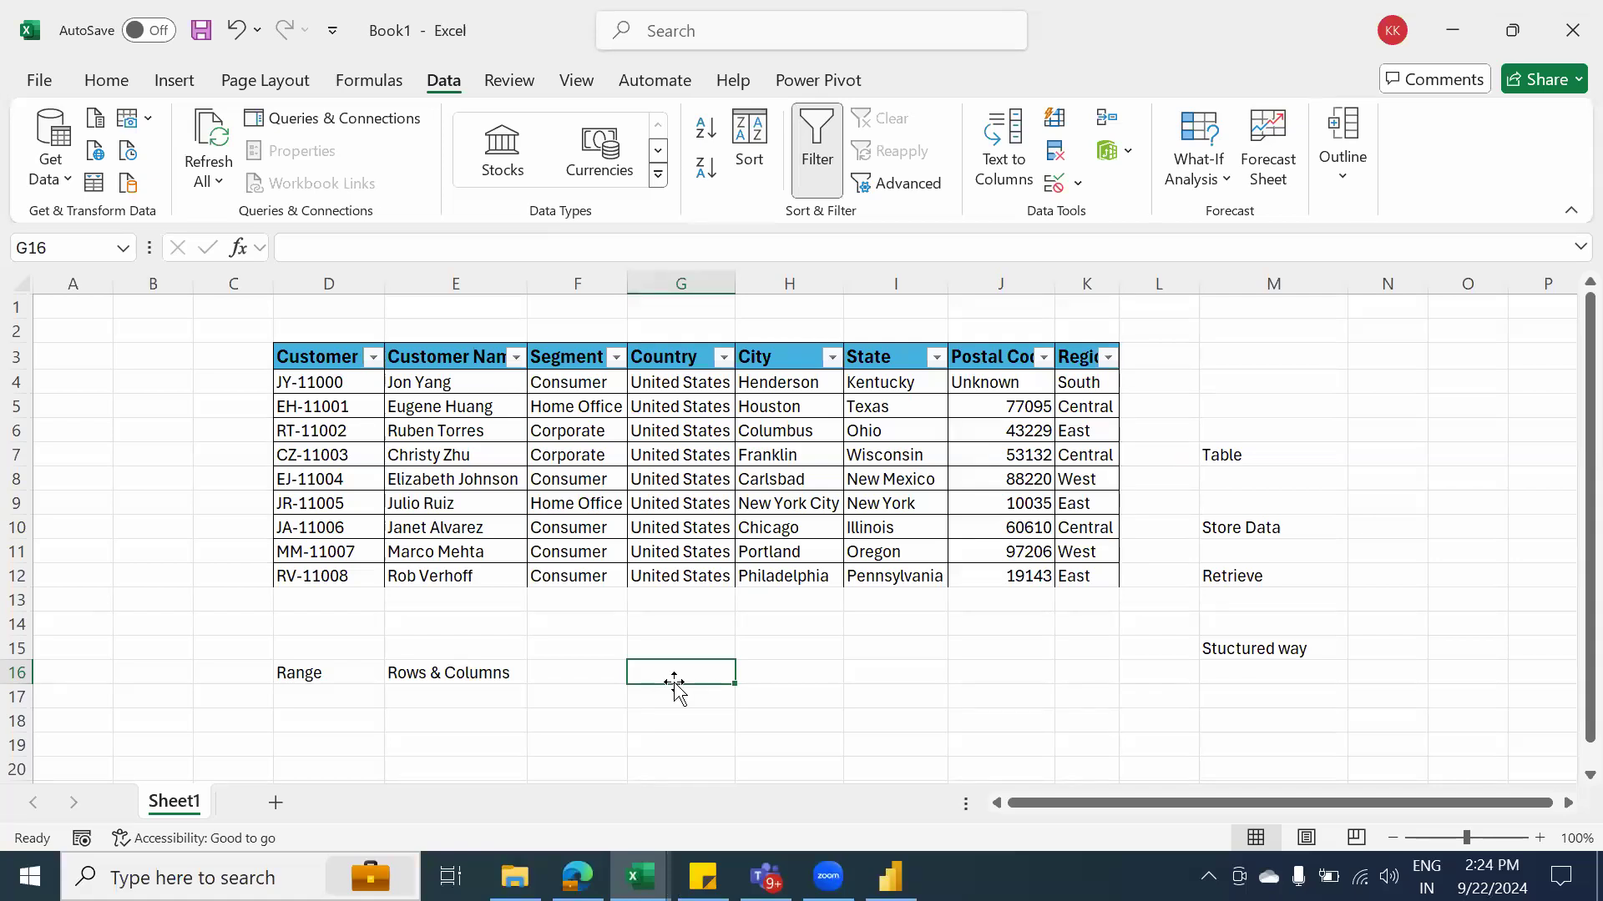
text(Tab)
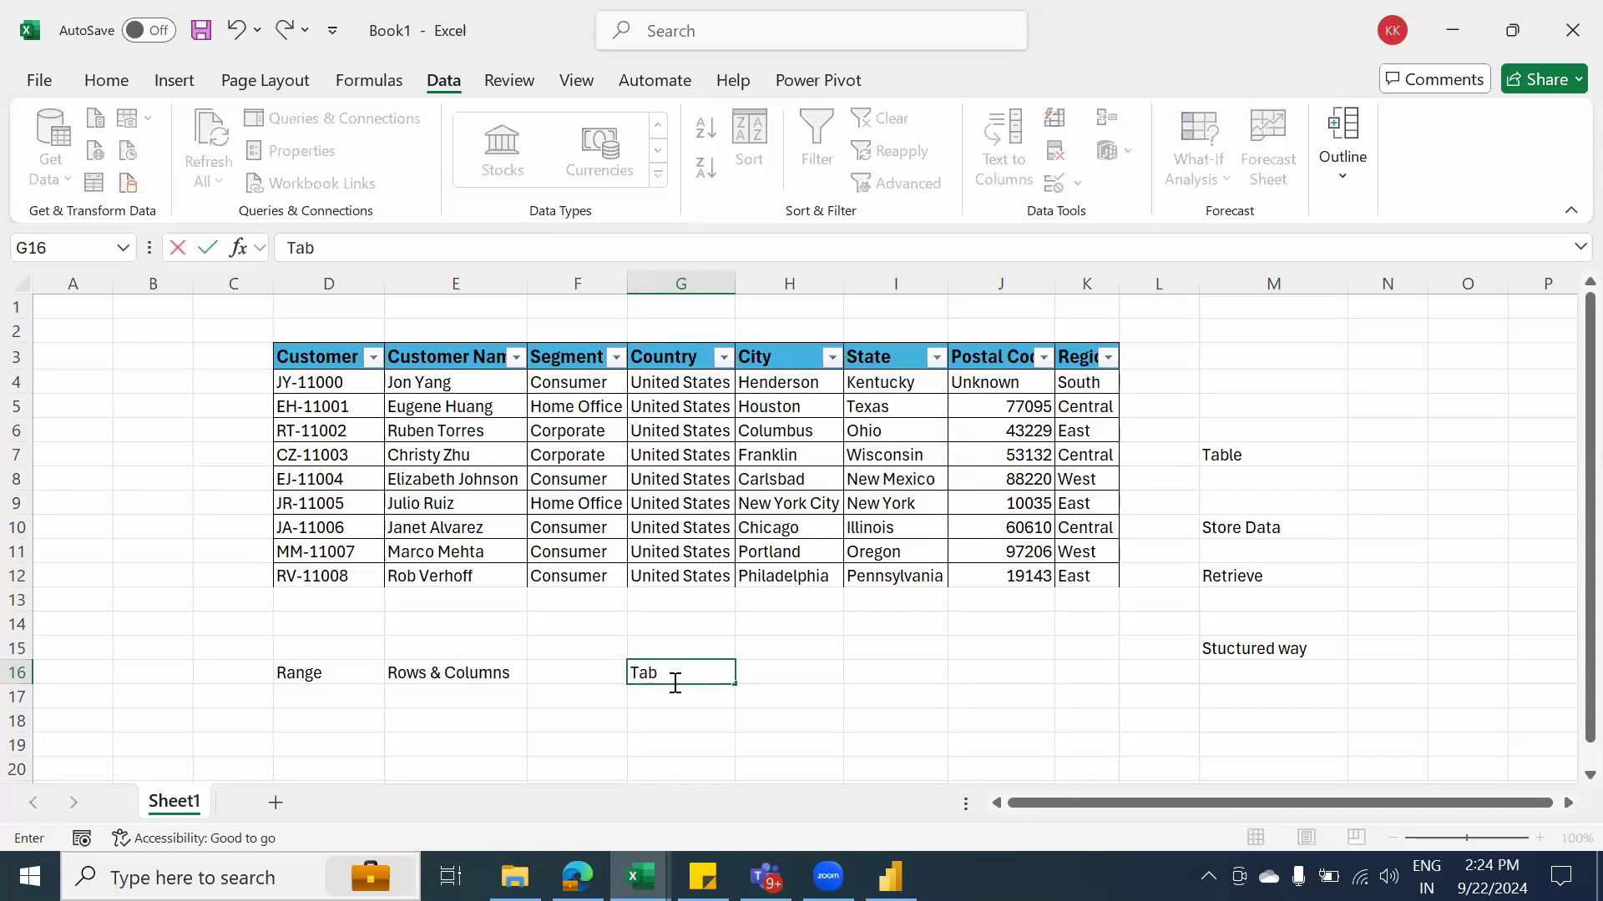
text(le)
key(Tab)
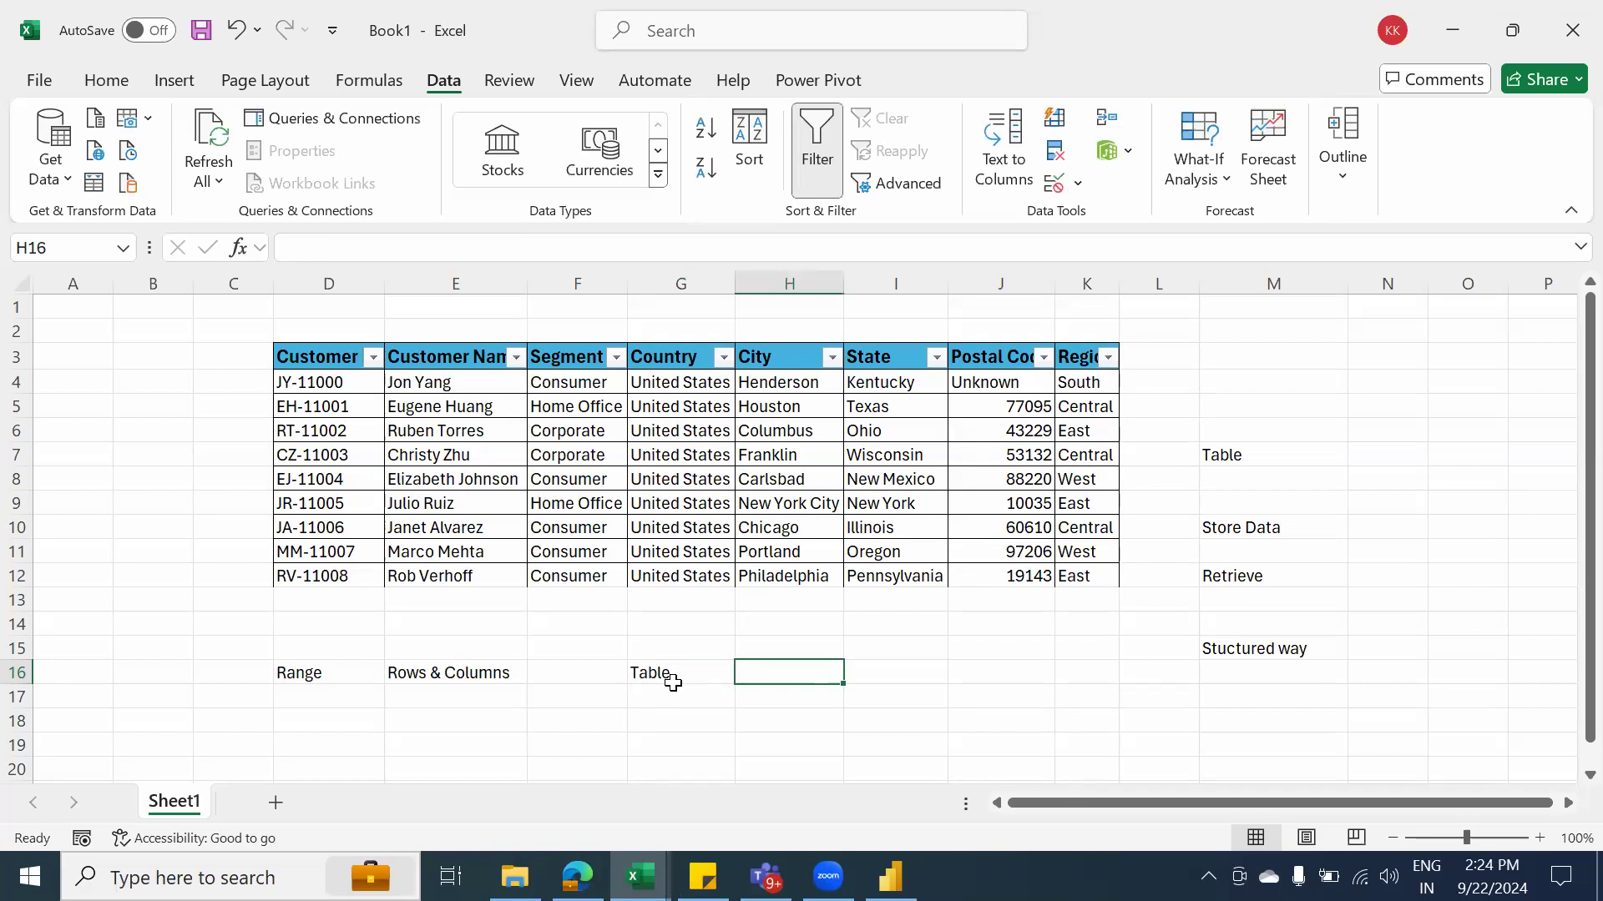
Copy the customer data in D3:K12 and paste it without formatting at cell D20
drag(326, 367, 1072, 581)
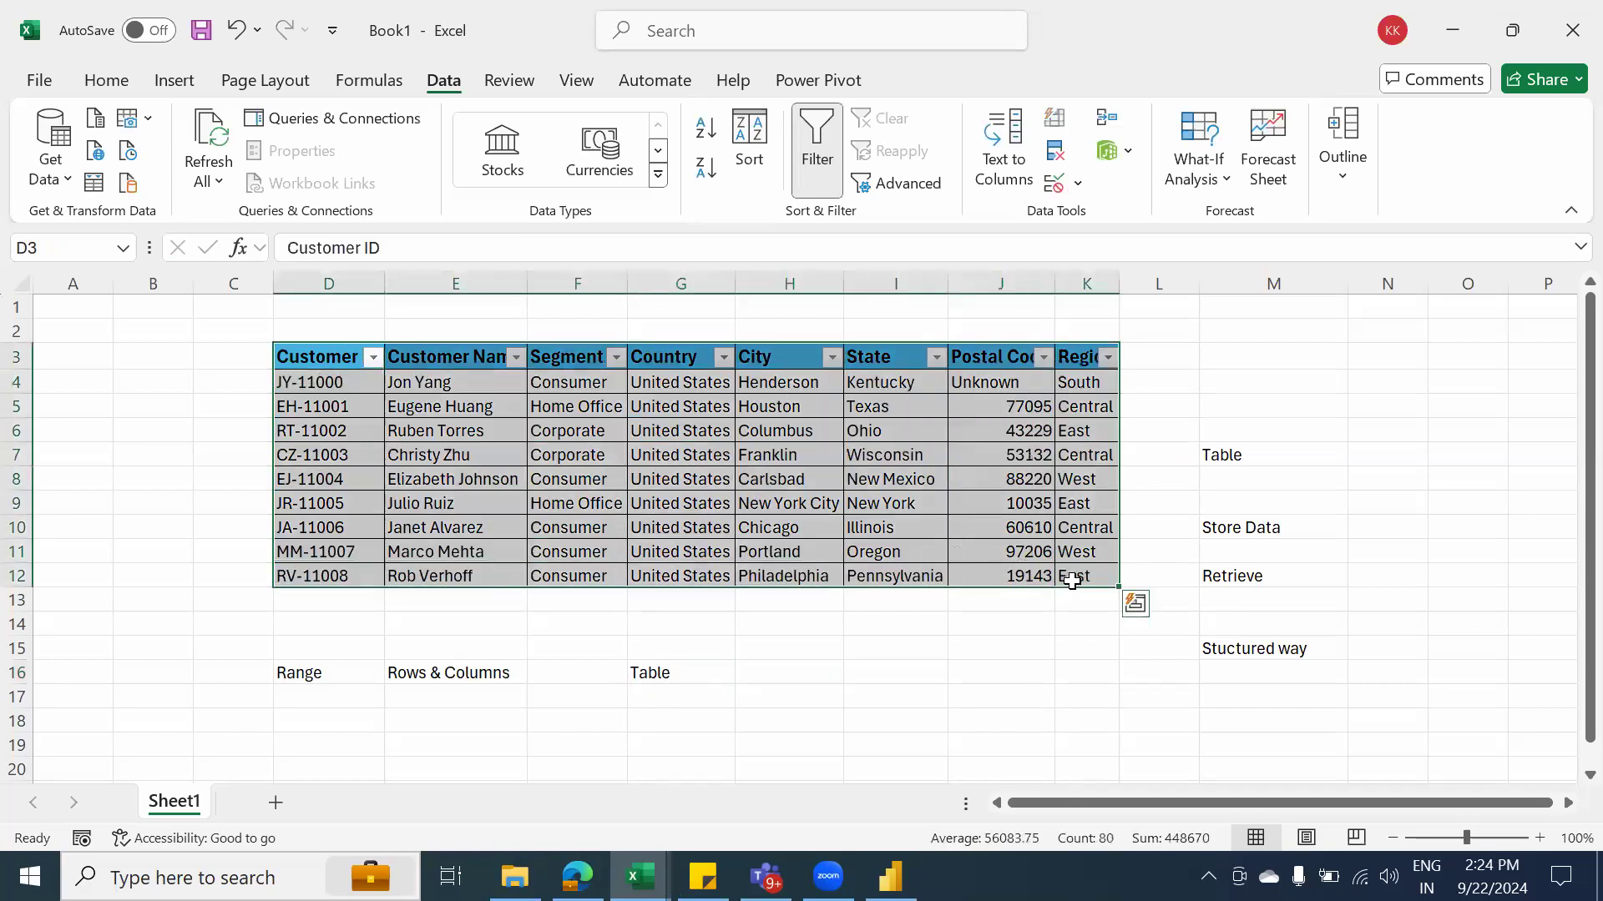
key(ctrl+c)
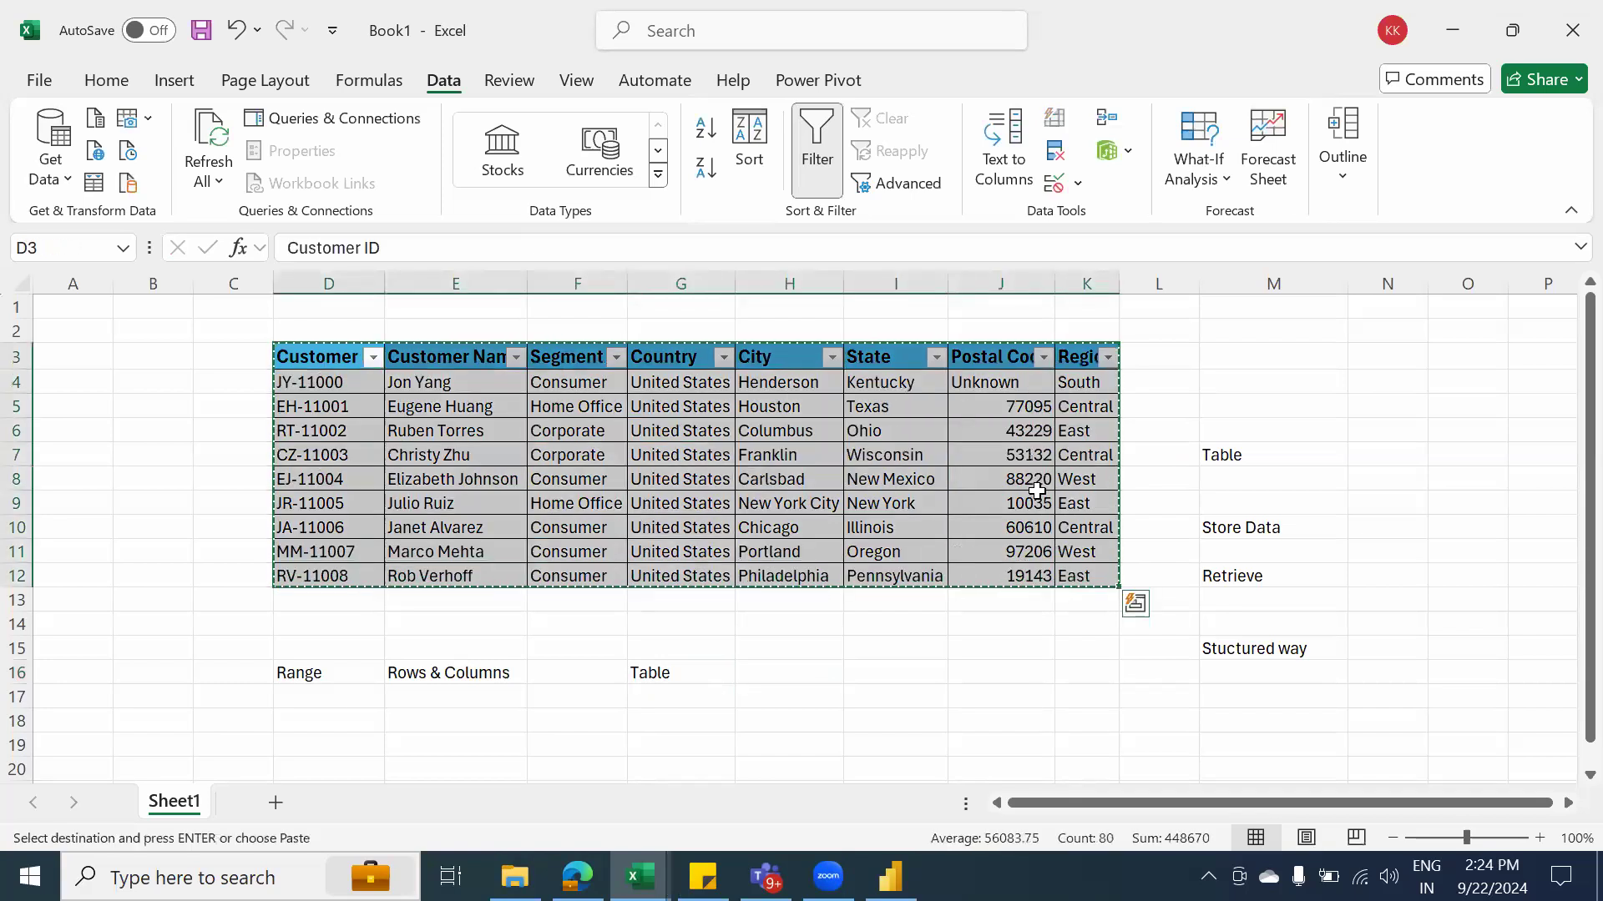
scroll(389, 465, down, 5)
click(338, 406)
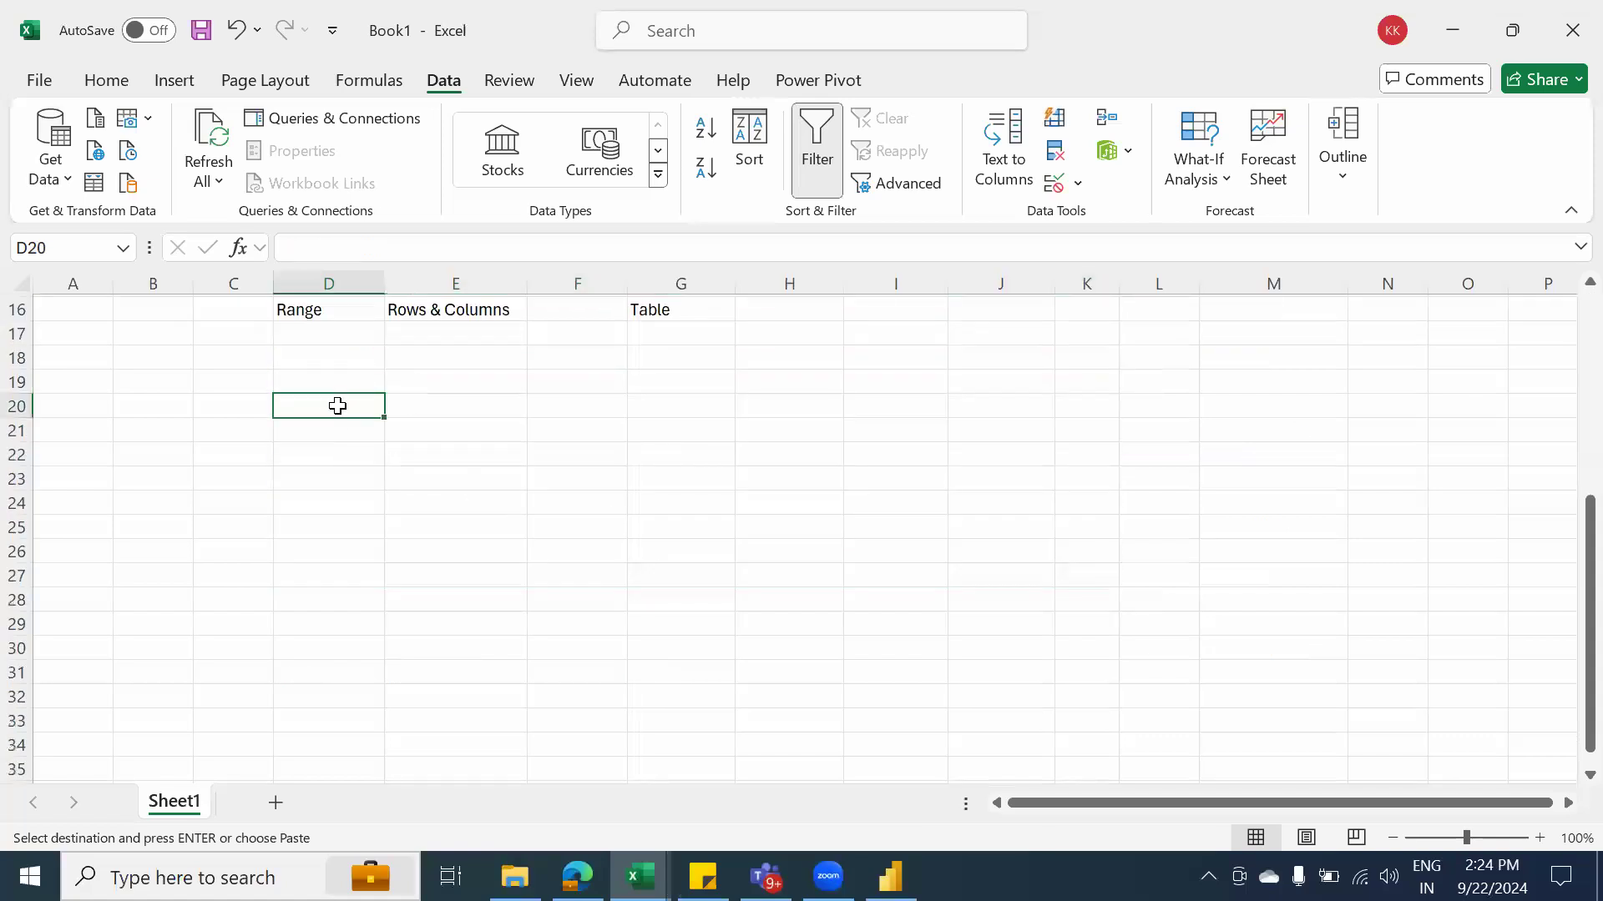
key(ctrl+alt+v)
key(Return)
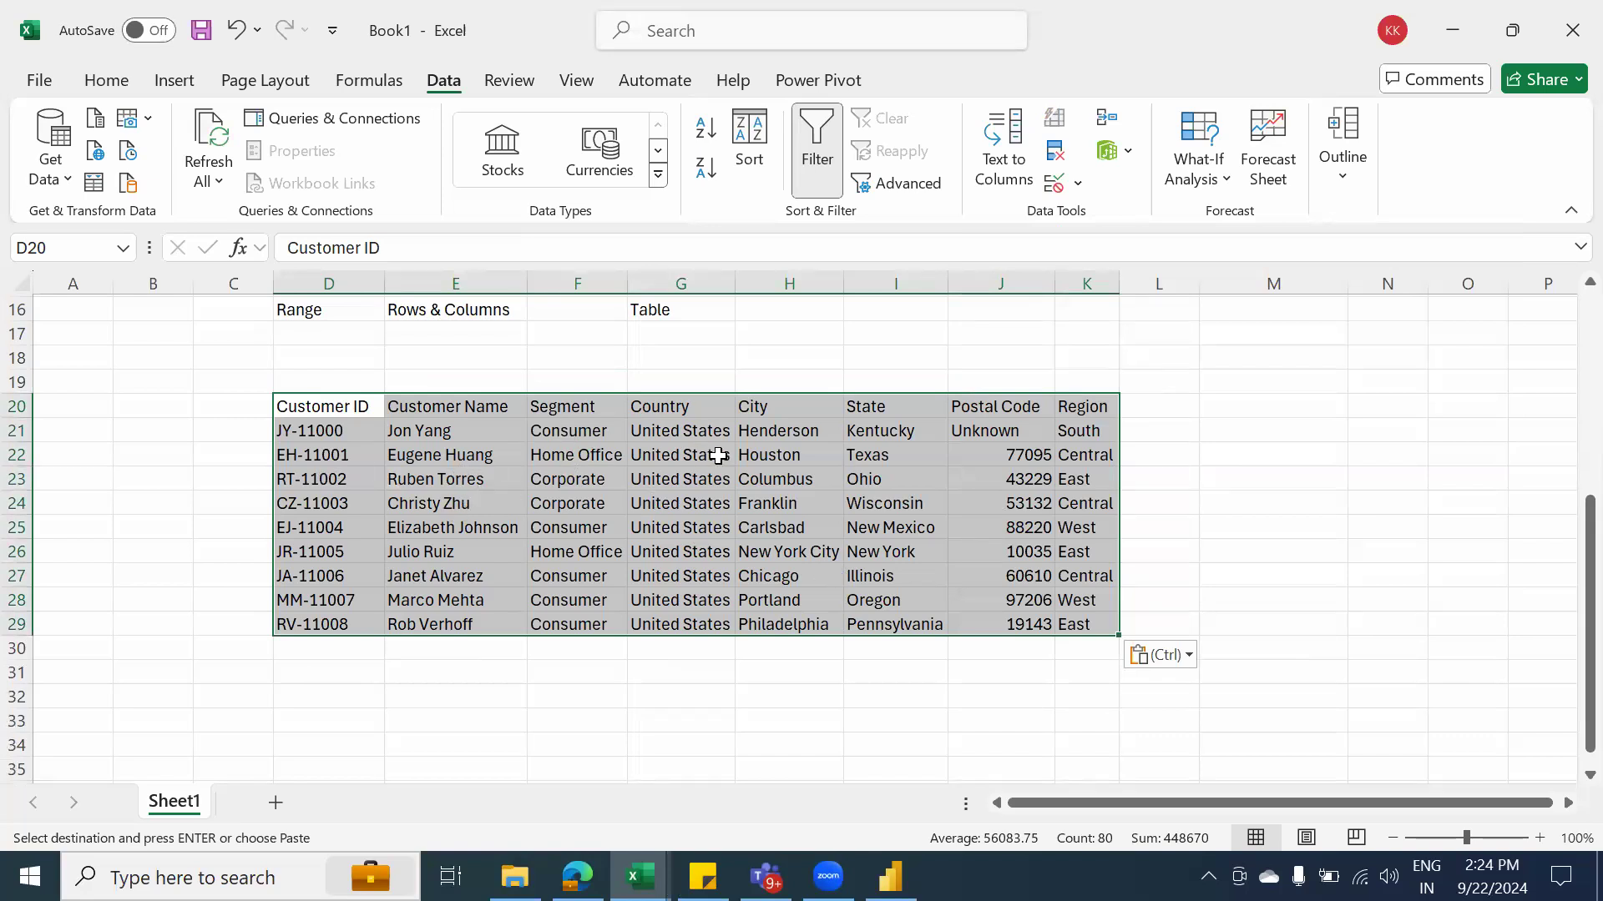
Format the pasted range D20:K29 as a table with headers, using the dark teal Light style with a solid header row
click(105, 82)
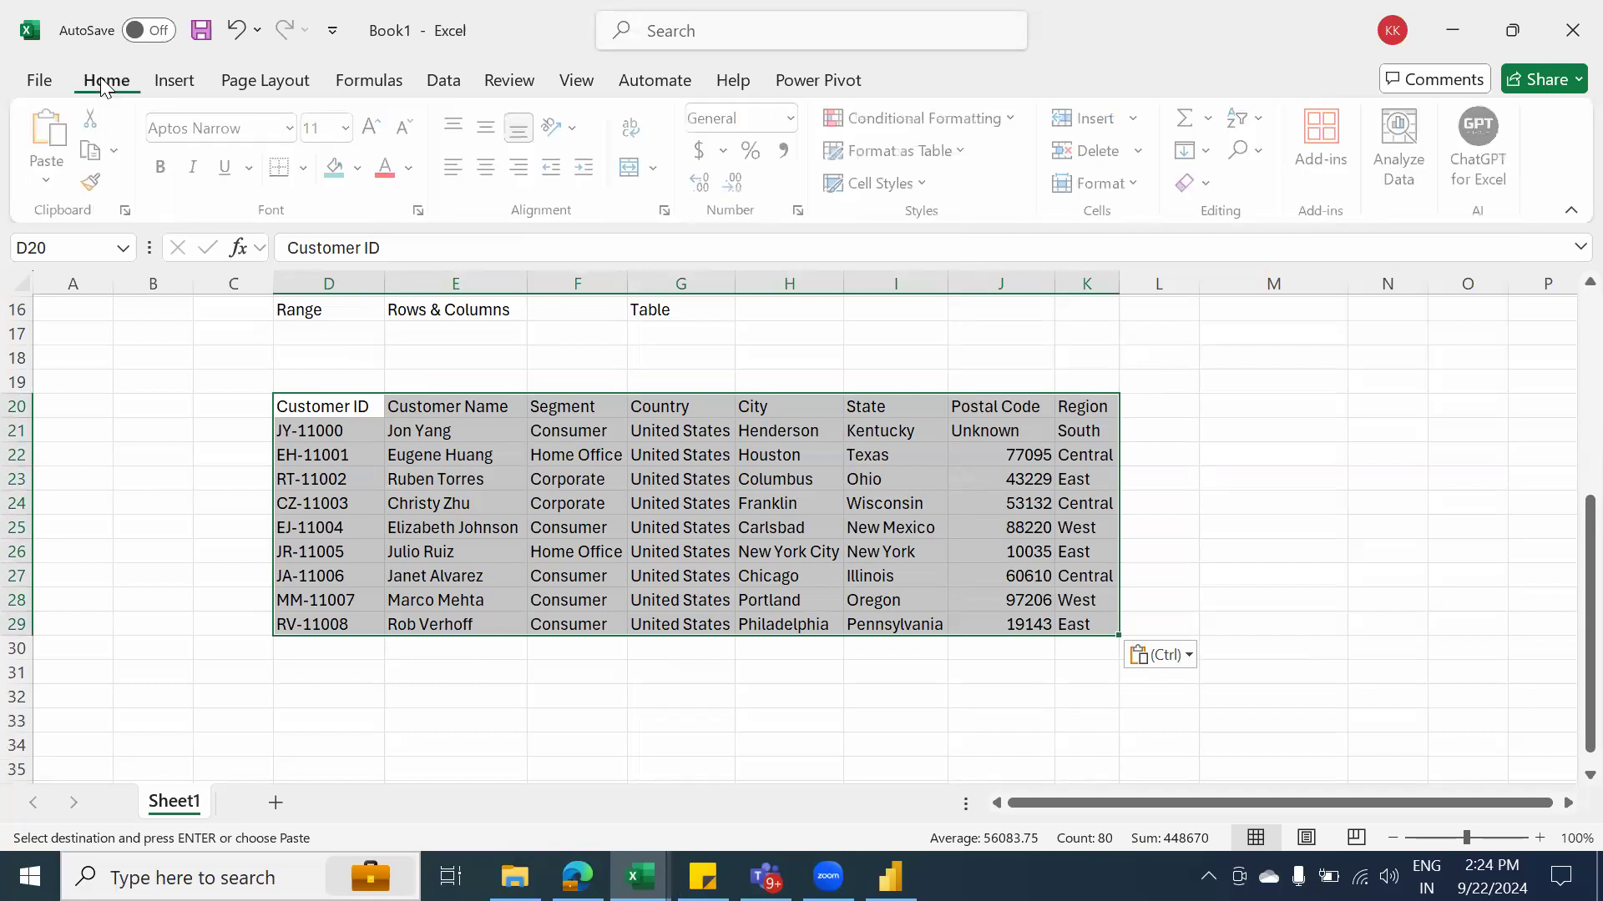
click(921, 153)
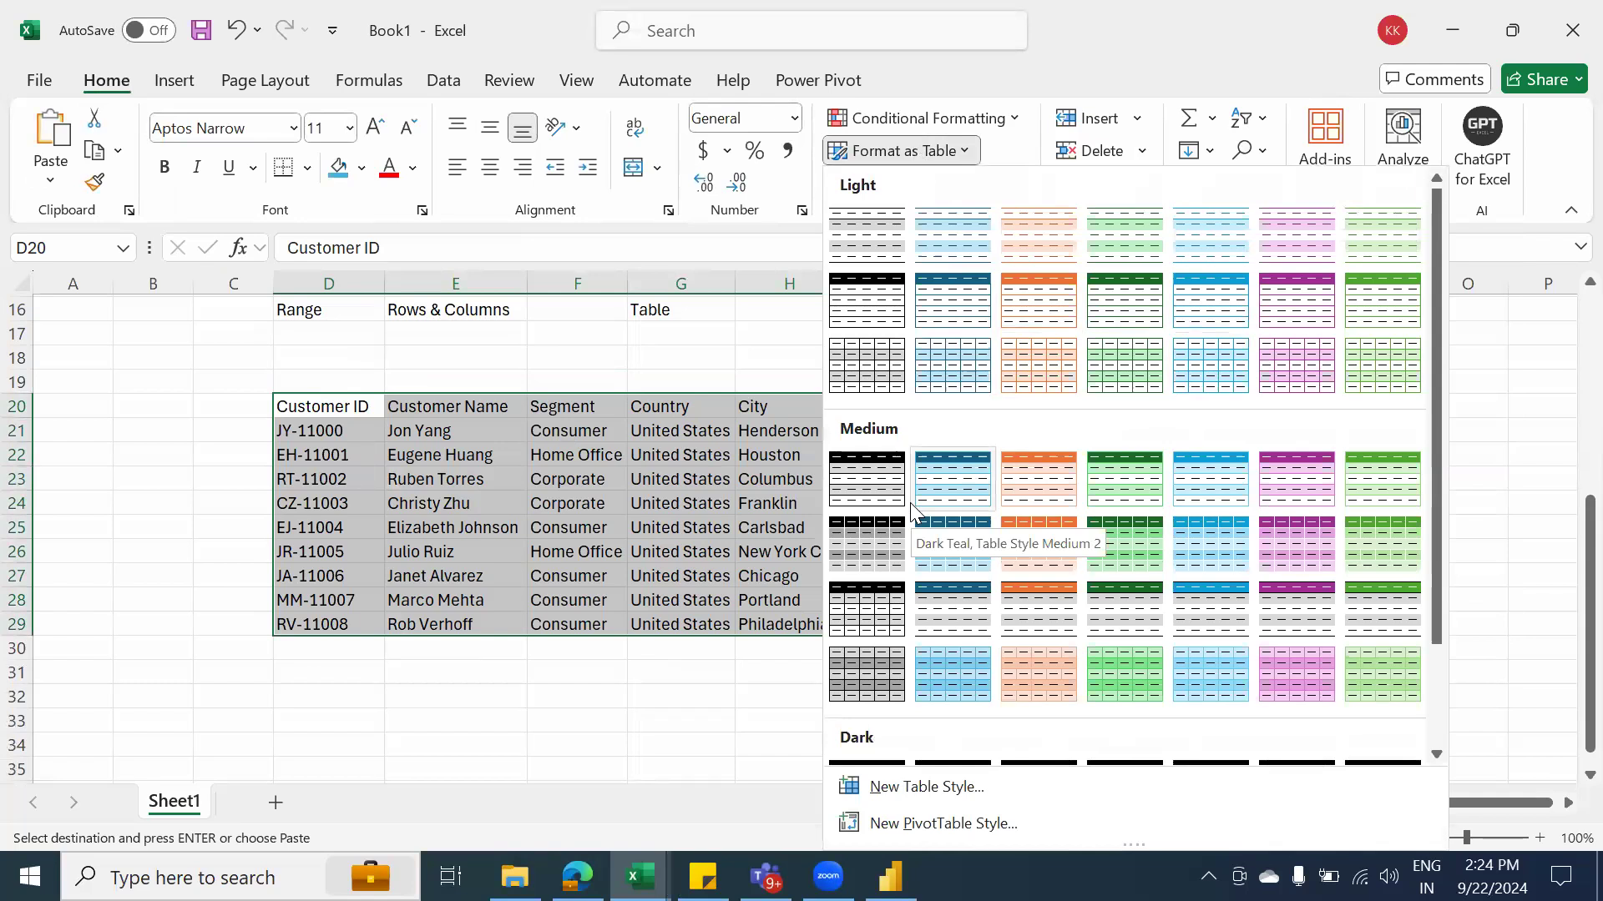
click(942, 310)
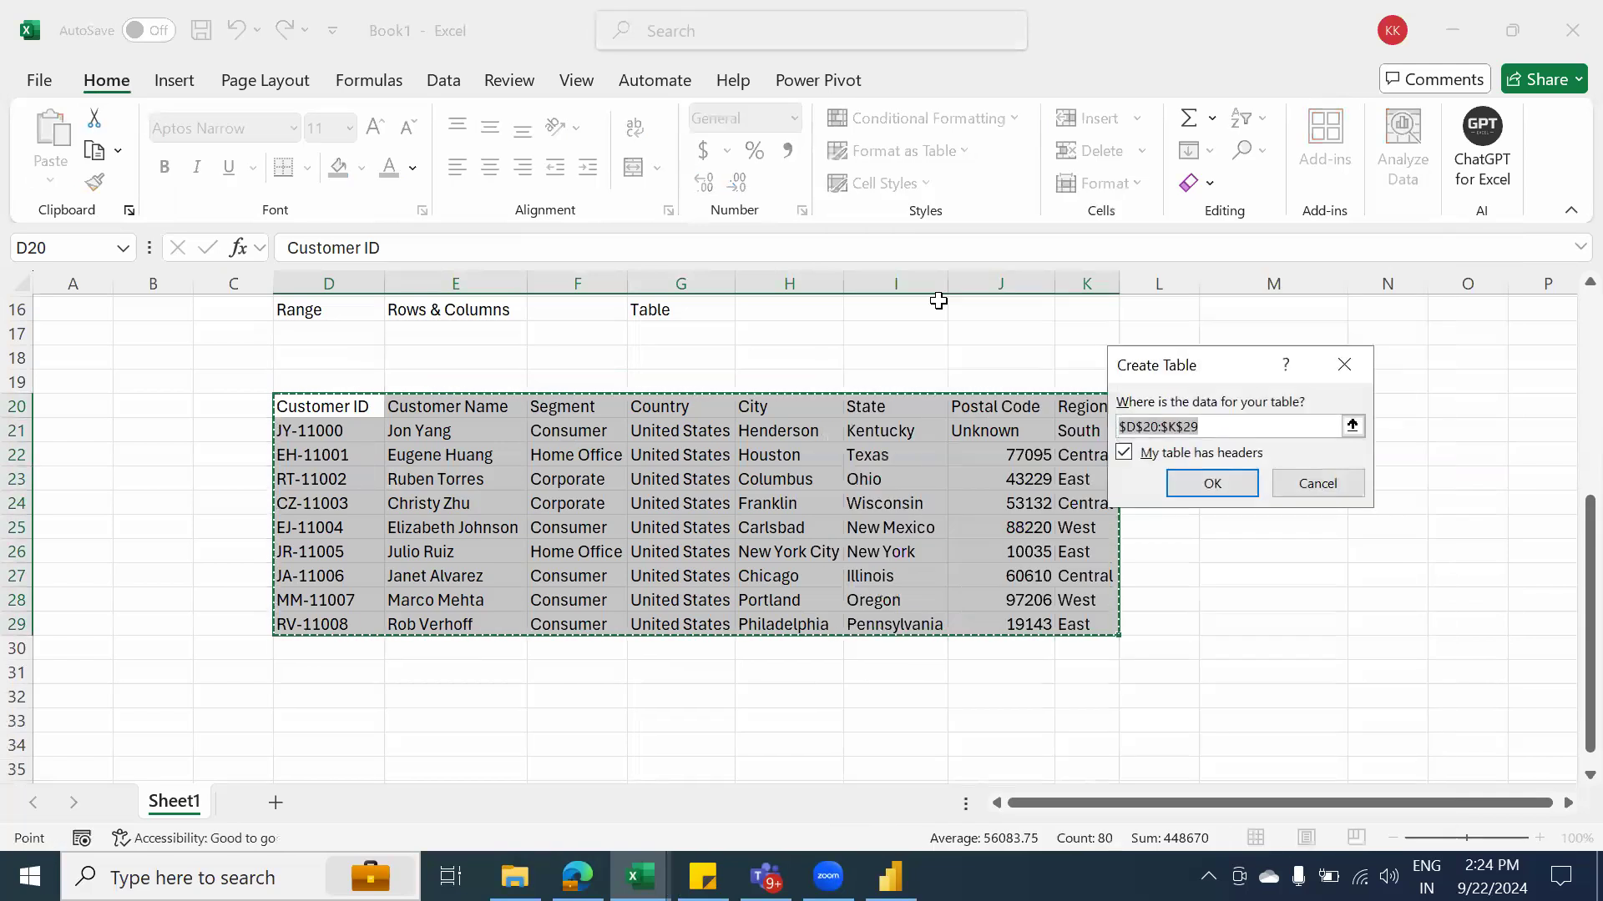
drag(1210, 358, 1289, 345)
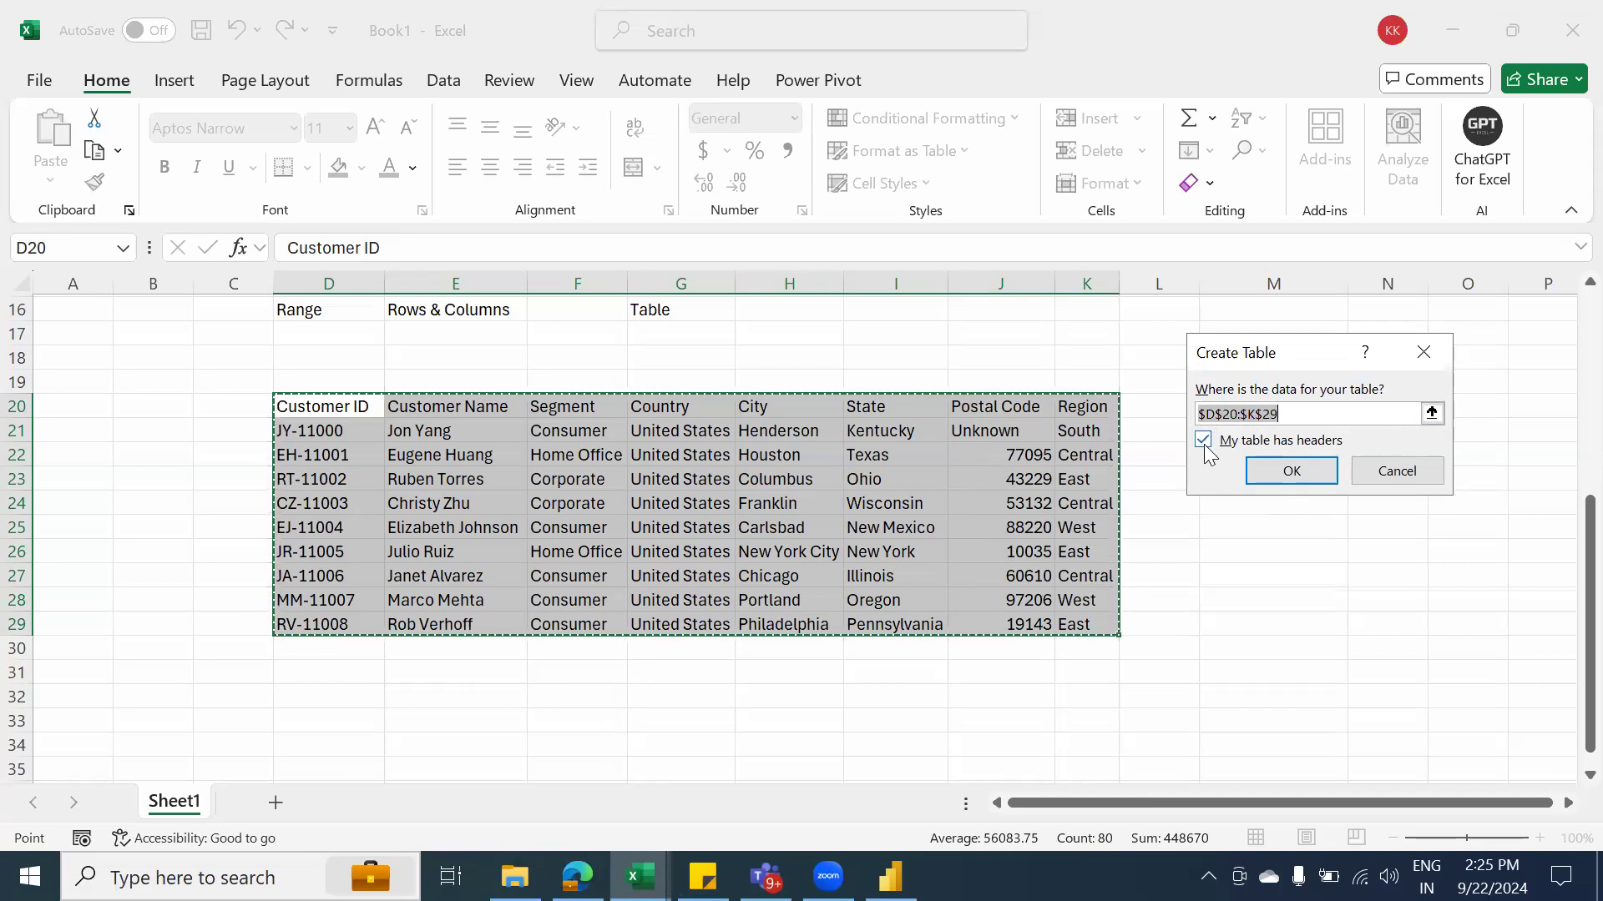
click(1276, 462)
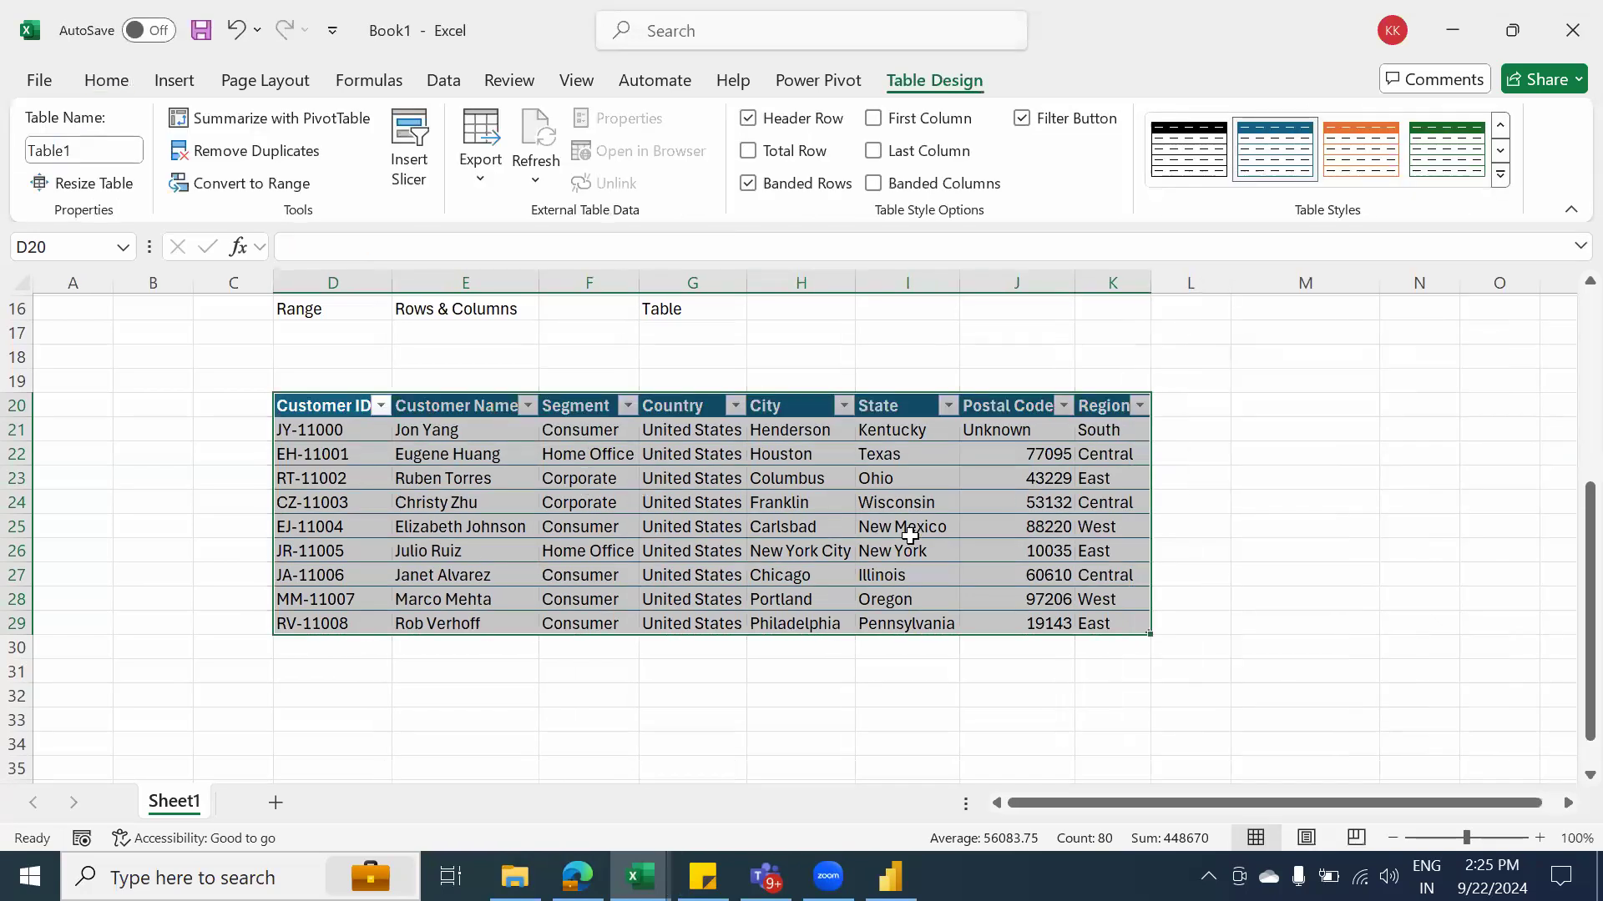
click(1311, 501)
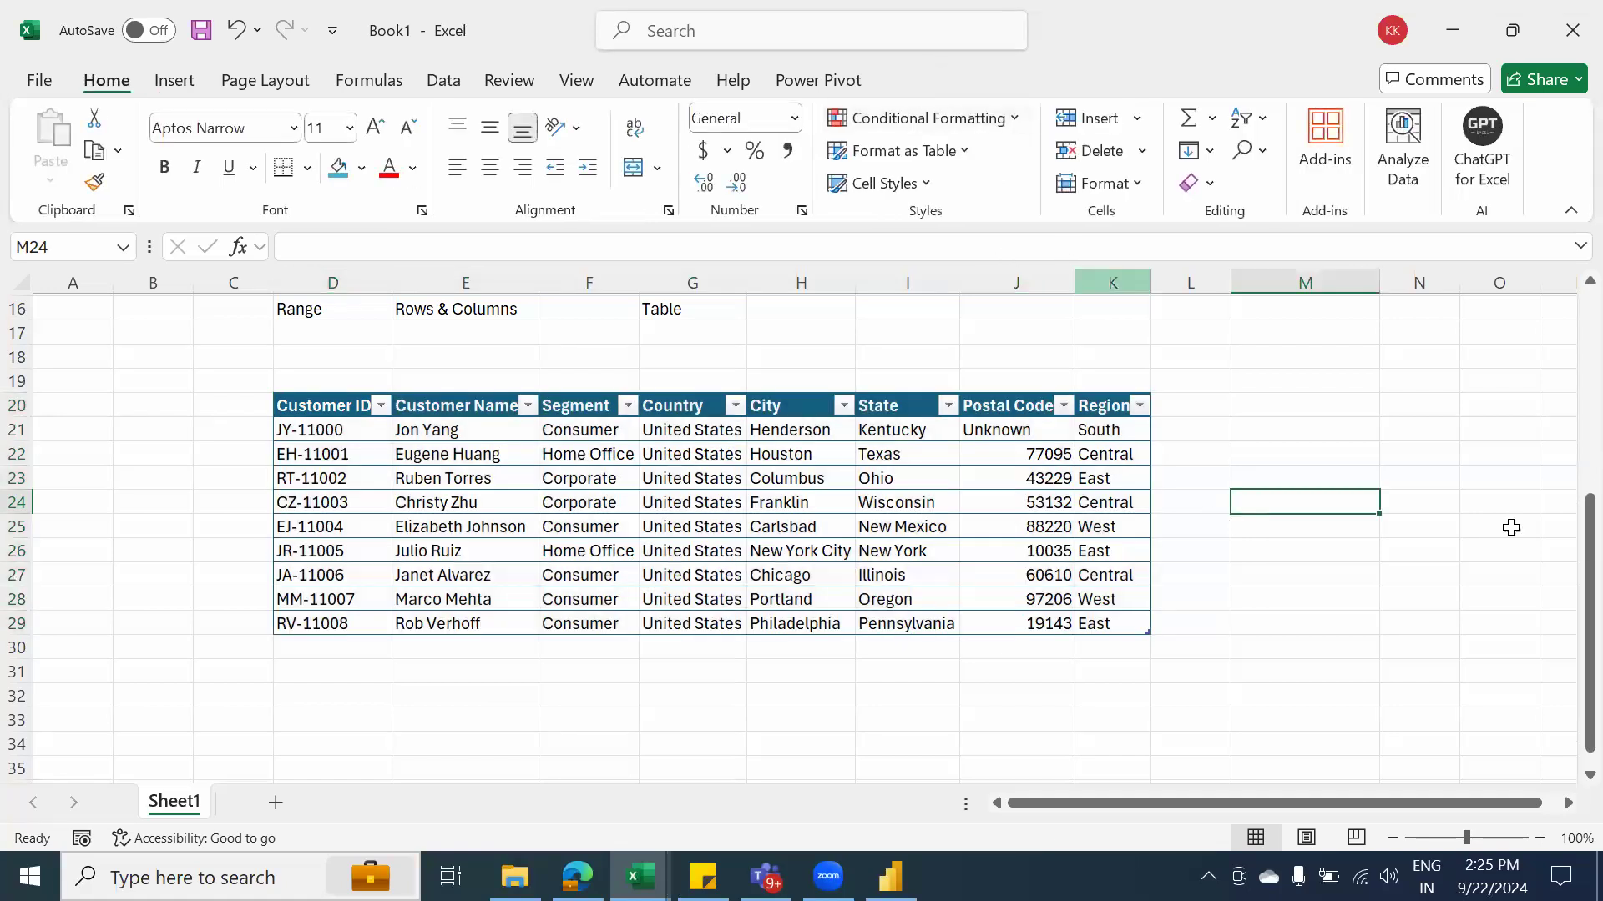
click(1330, 474)
click(1331, 427)
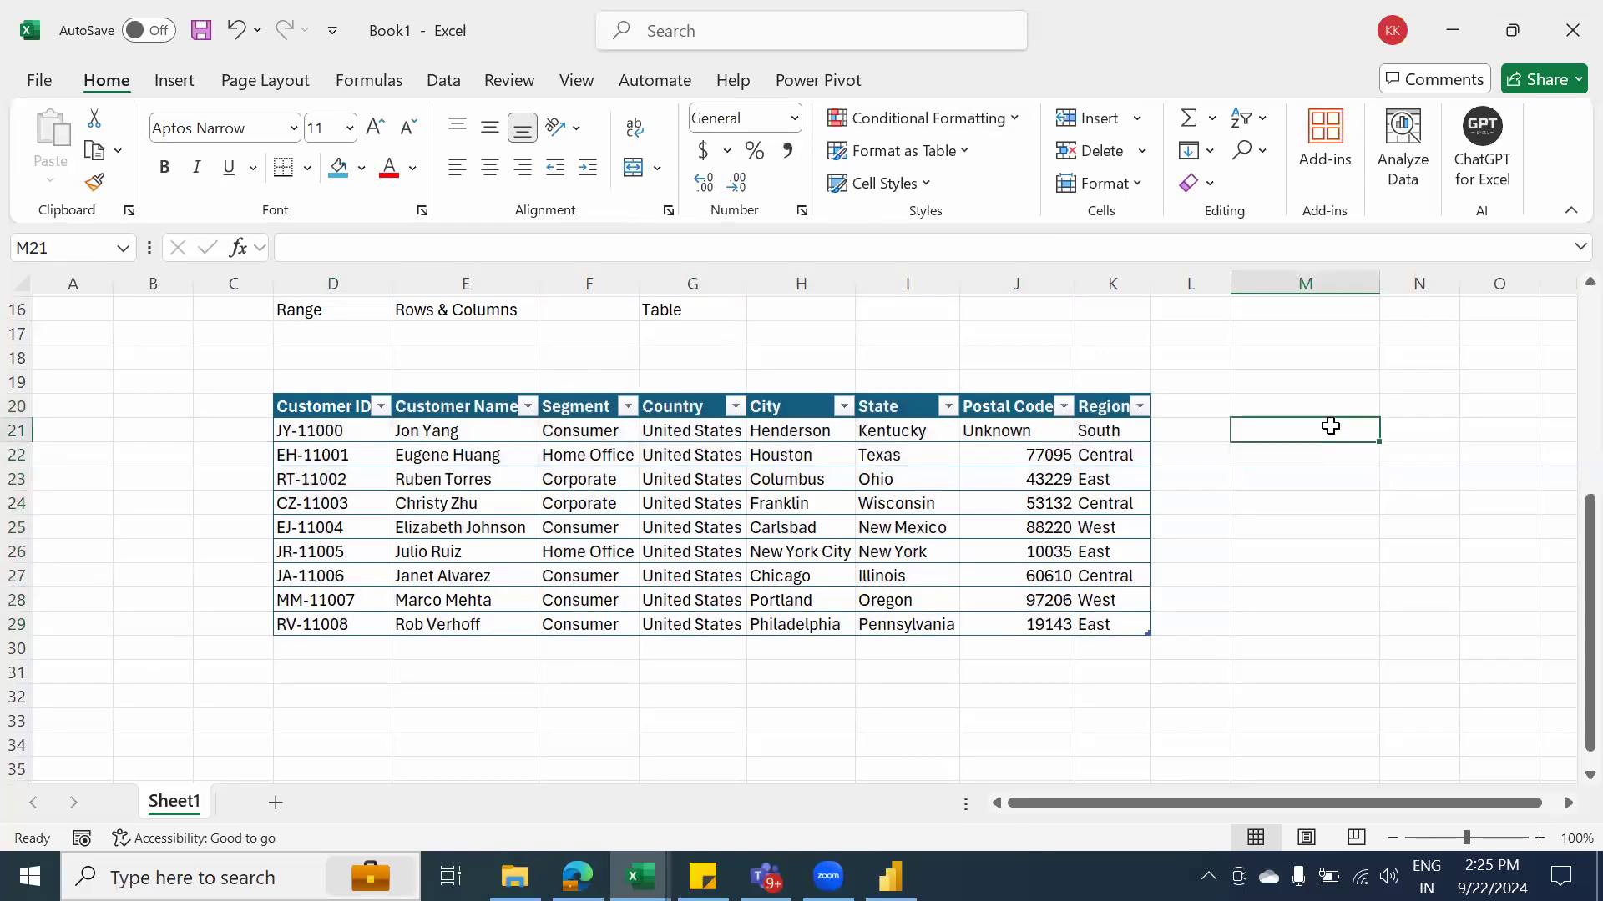
click(347, 478)
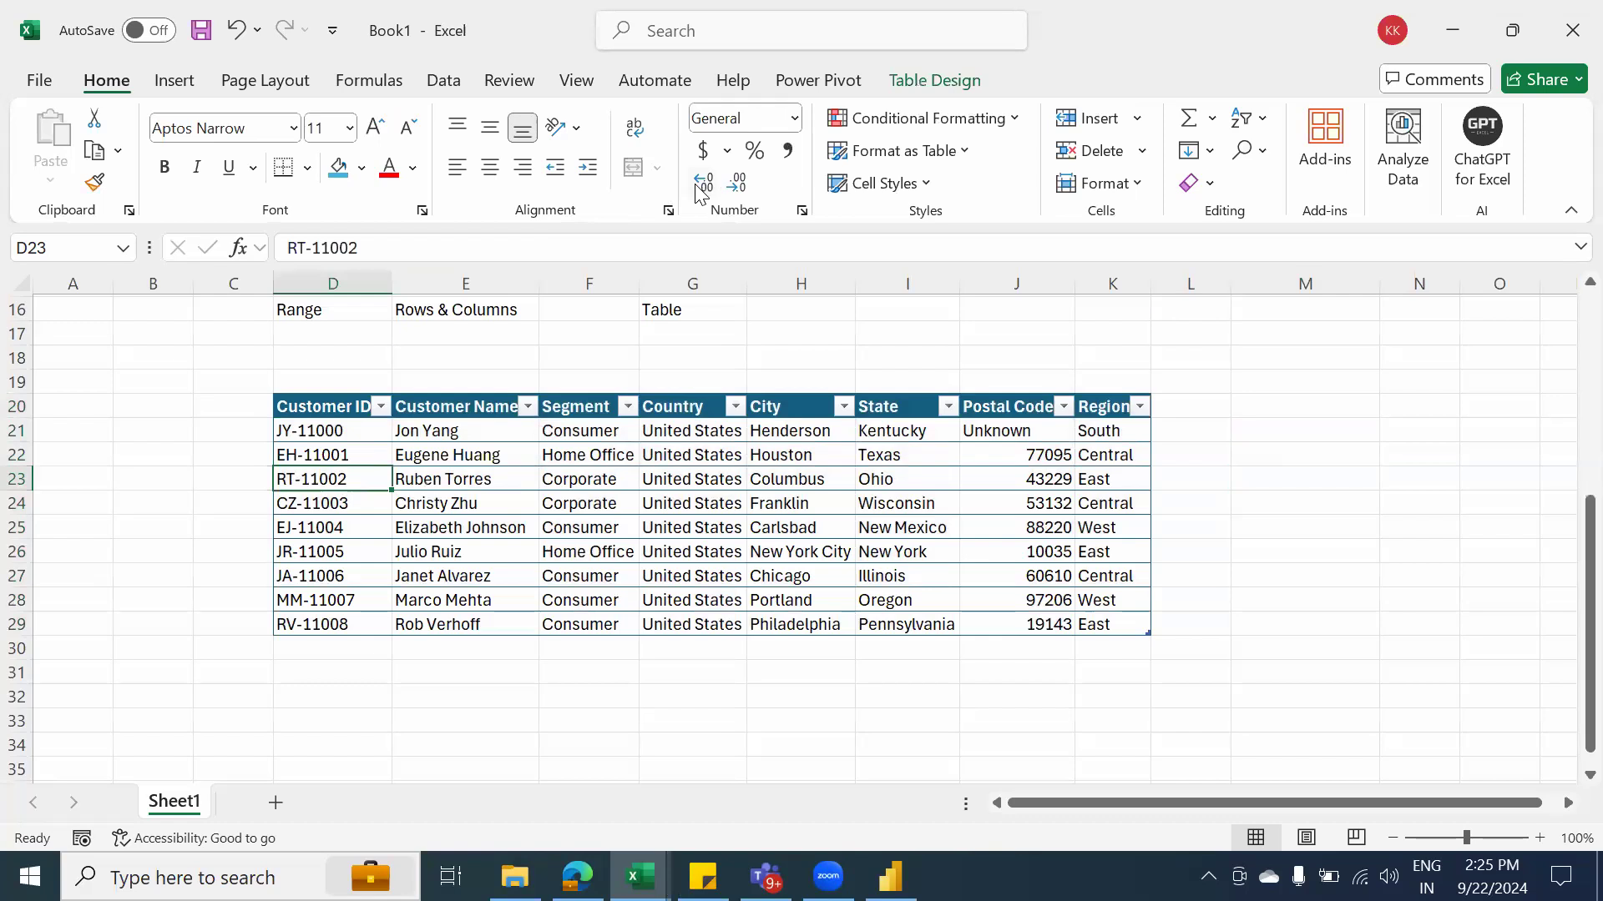
Check the table's design options and close Book1 without saving it, returning to the 01_Super Stores workbook
click(922, 83)
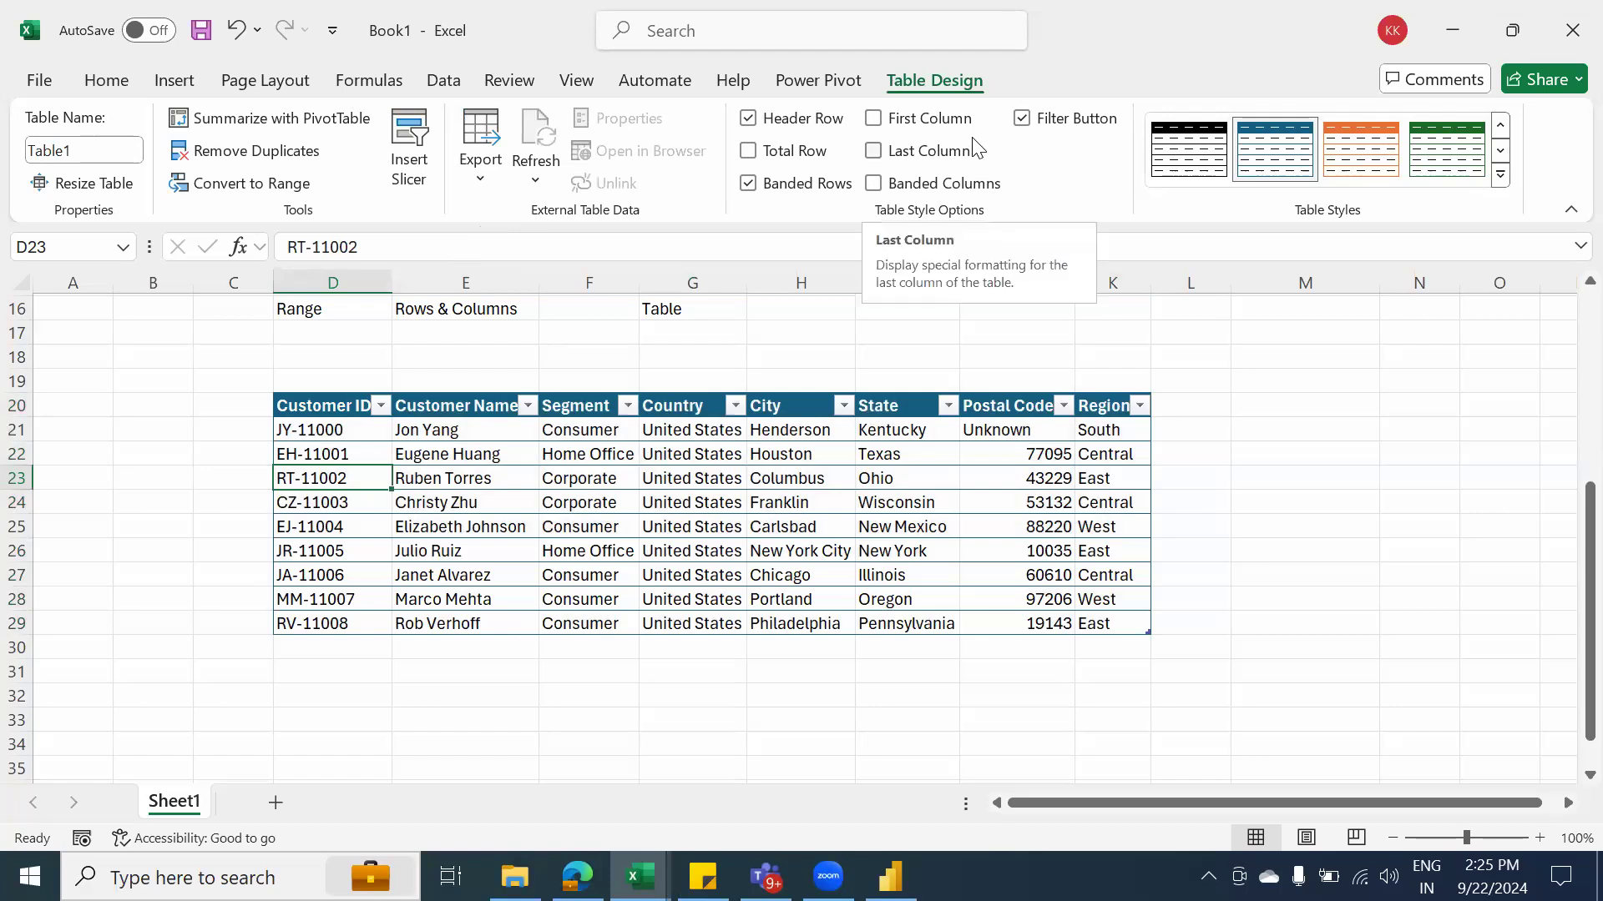
click(1298, 529)
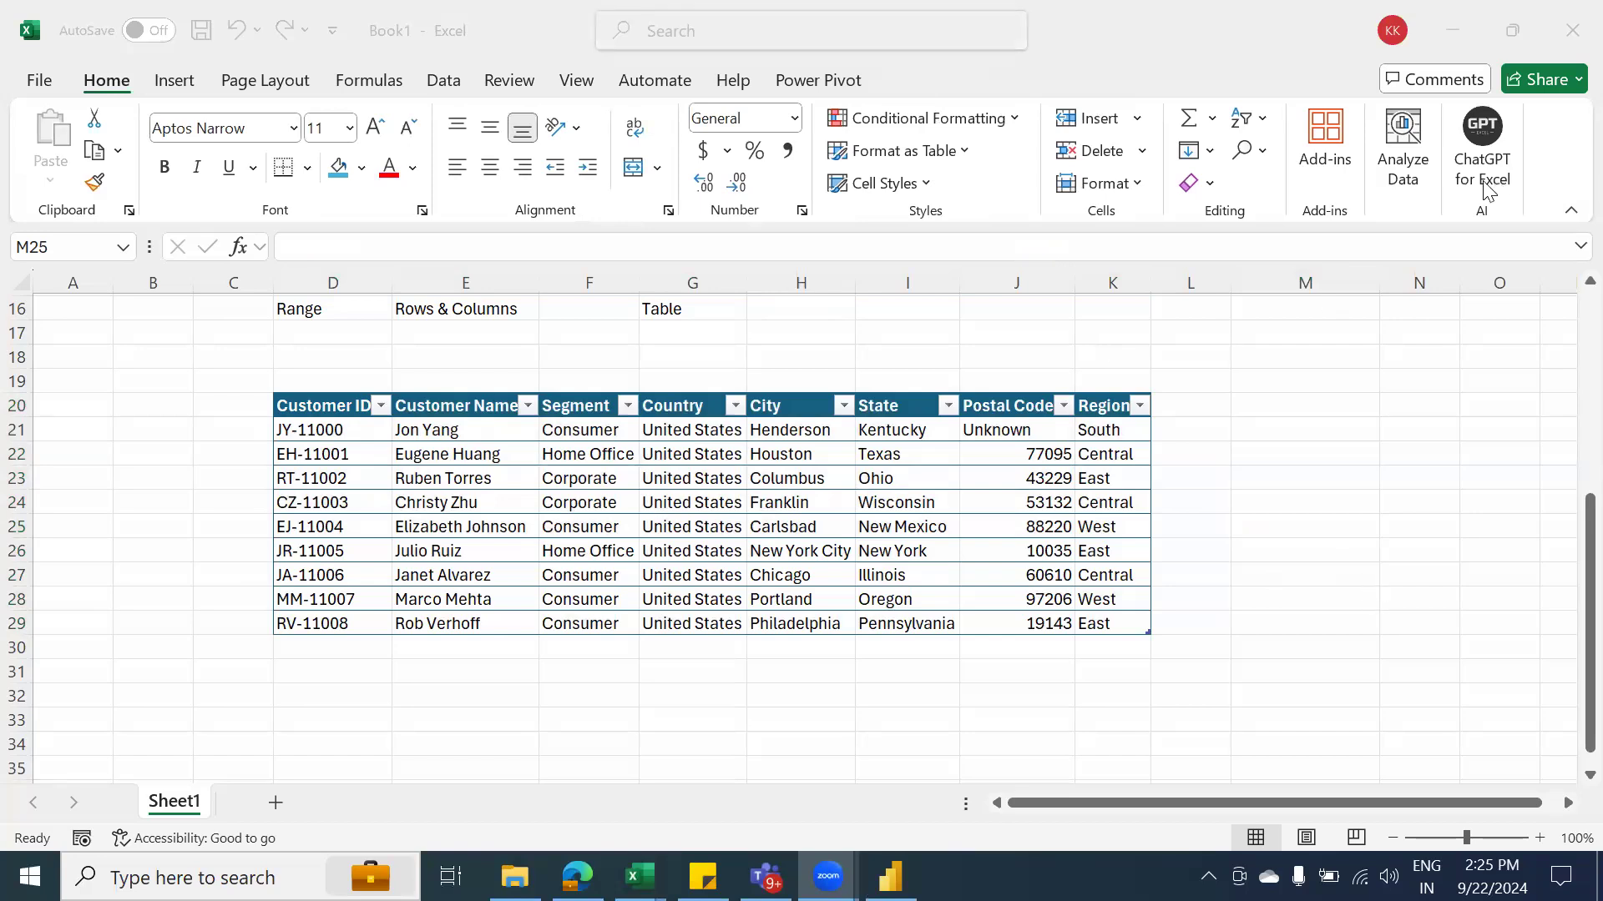
click(1566, 48)
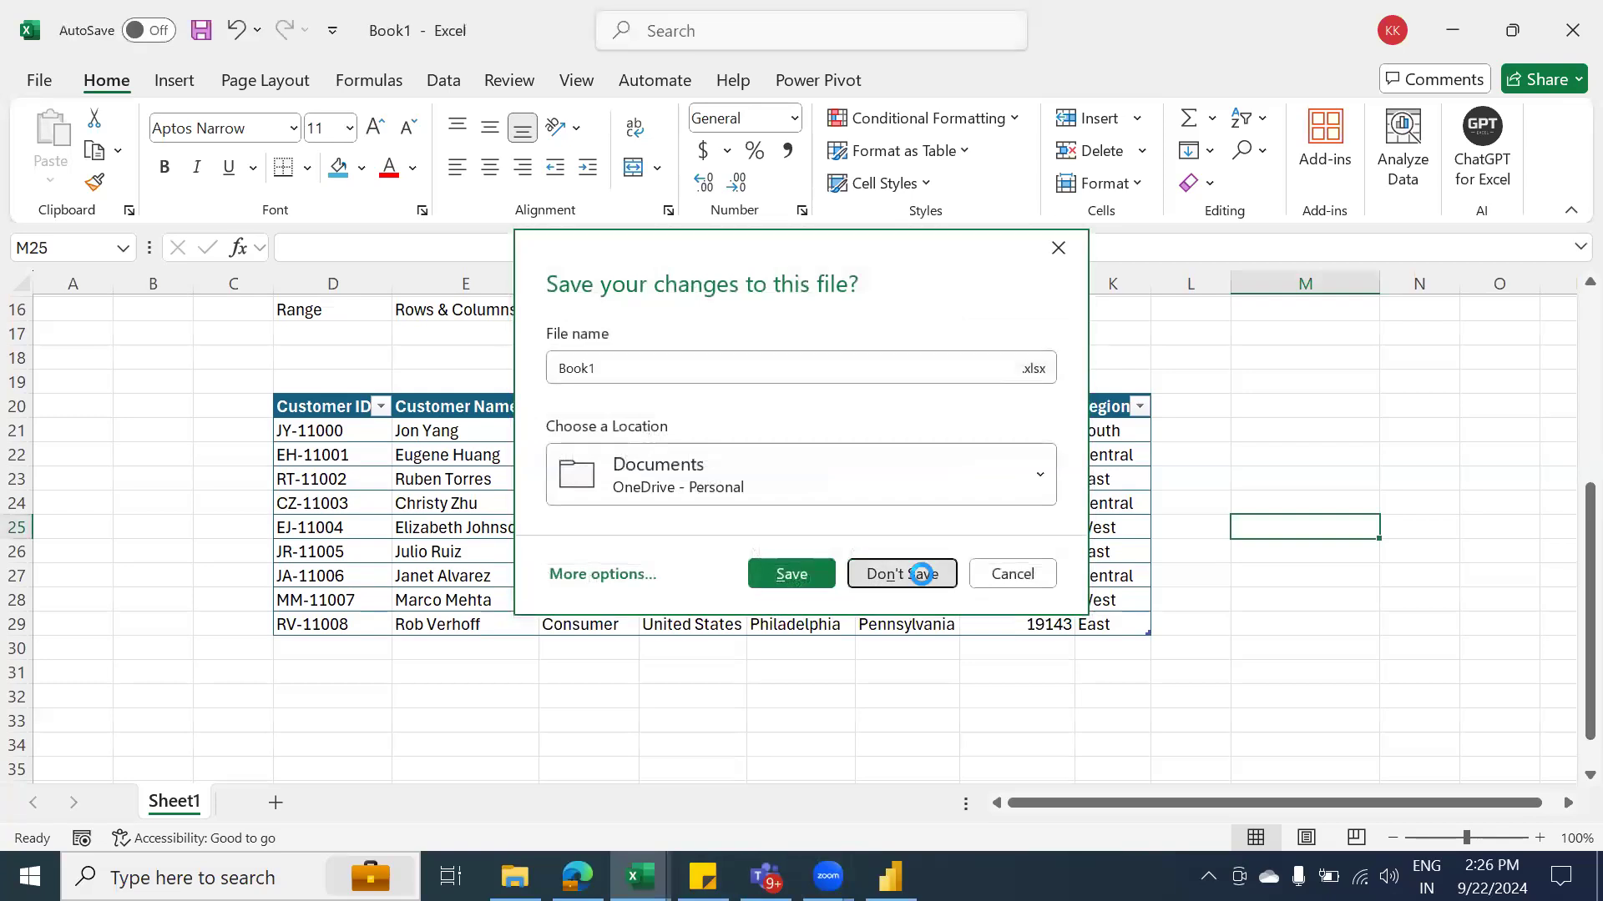
click(922, 580)
click(1261, 486)
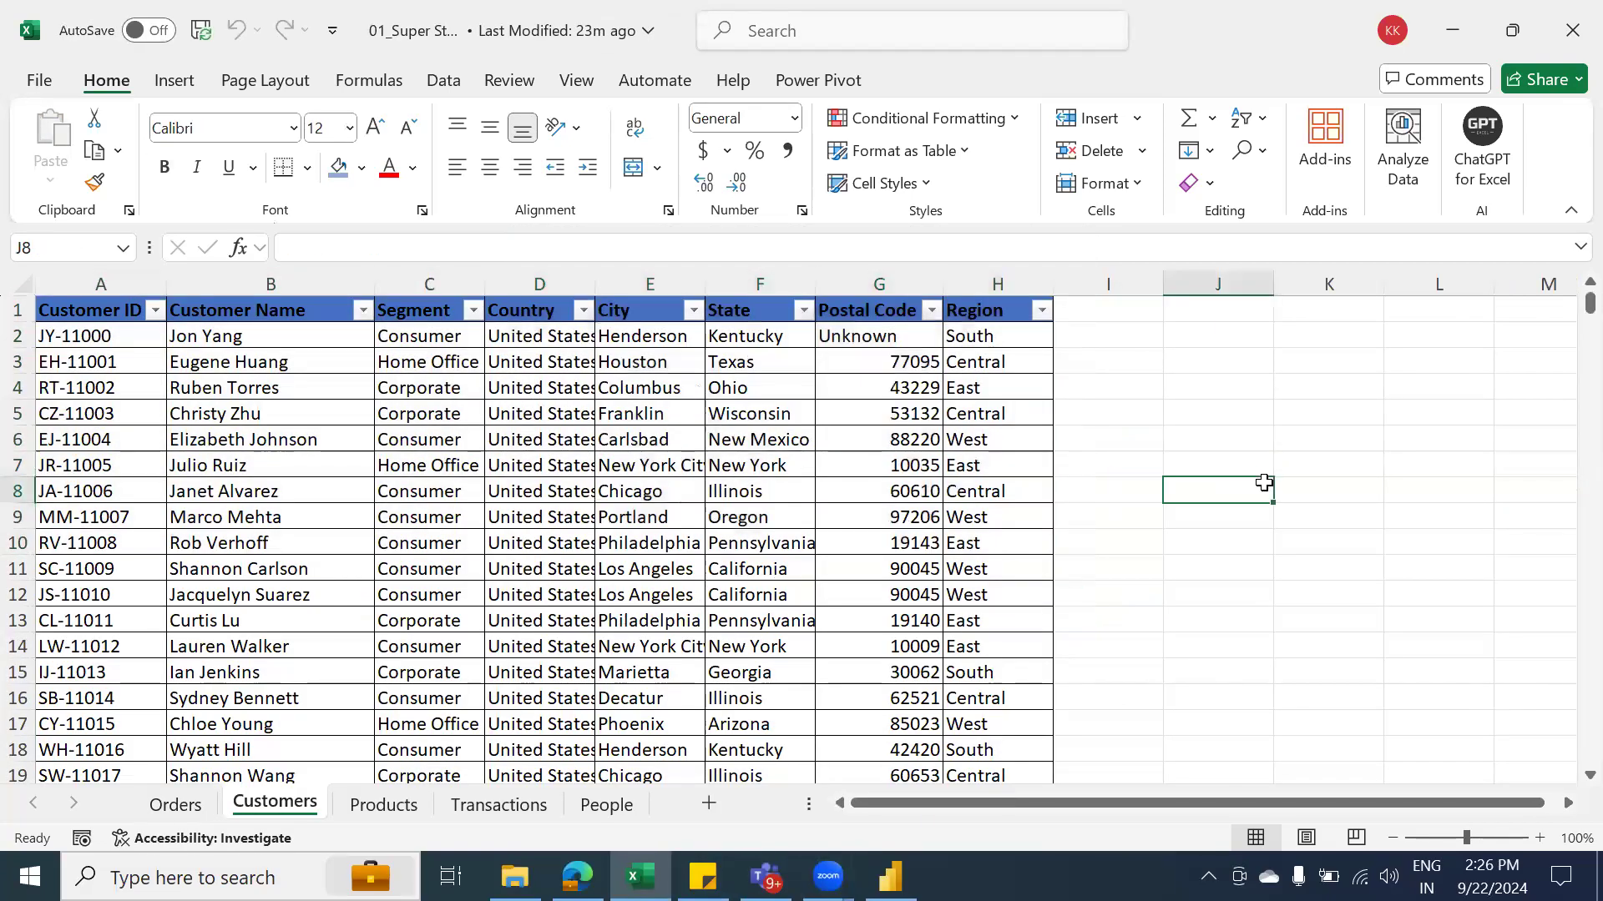
Look through the Orders, Customers, Products, Transactions and People sheets of the 01_Super Stores workbook
key(ctrl+Page_Up)
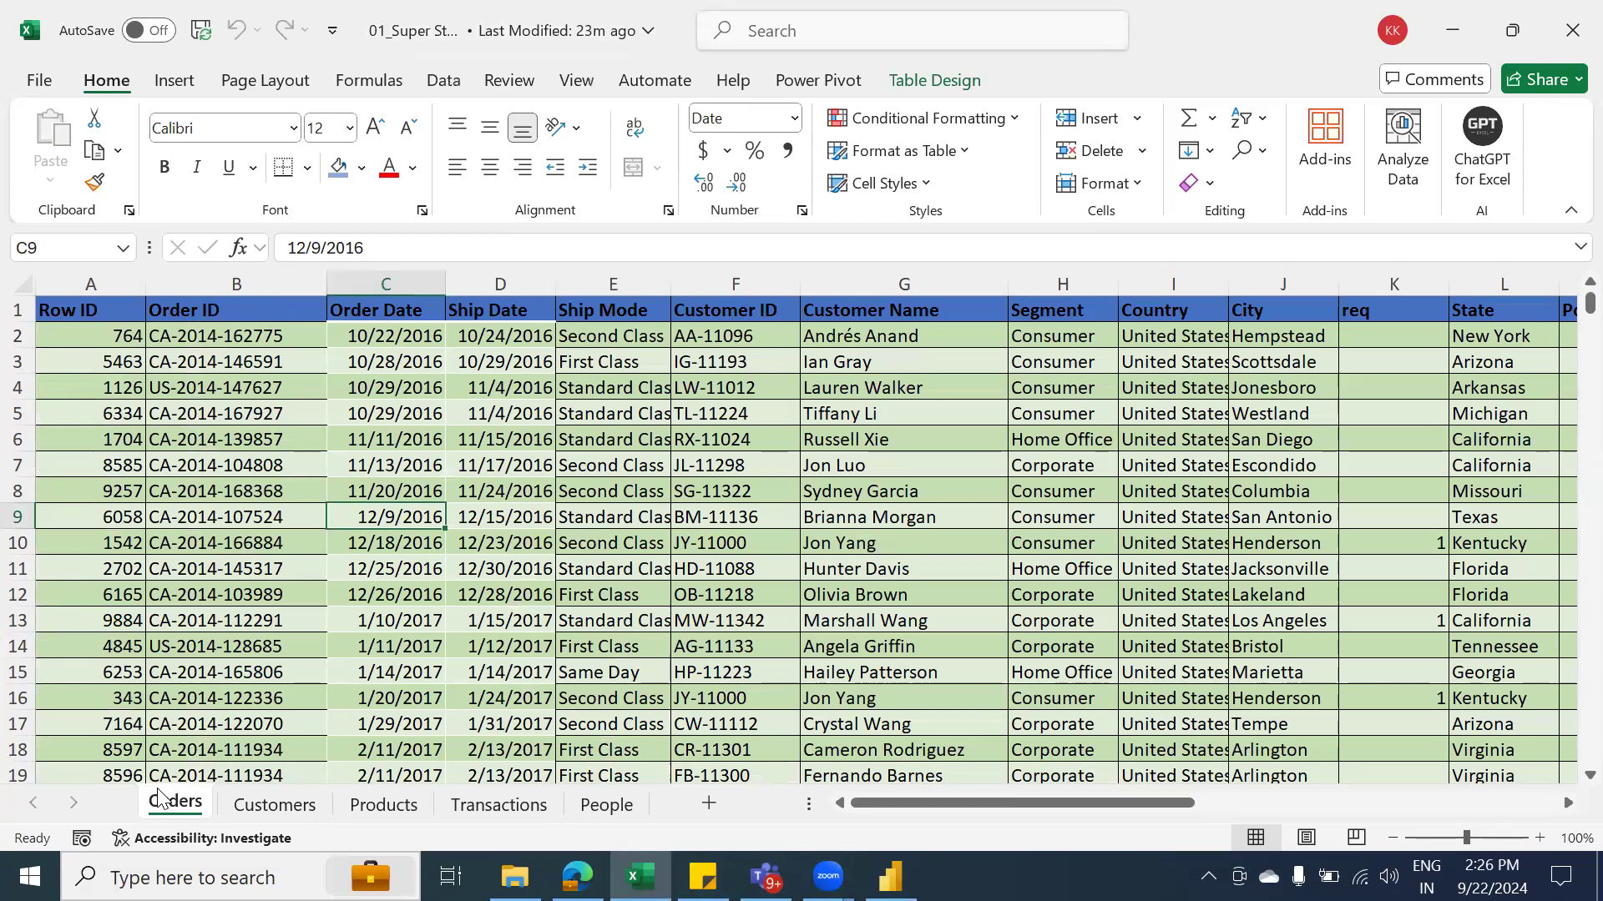
click(269, 810)
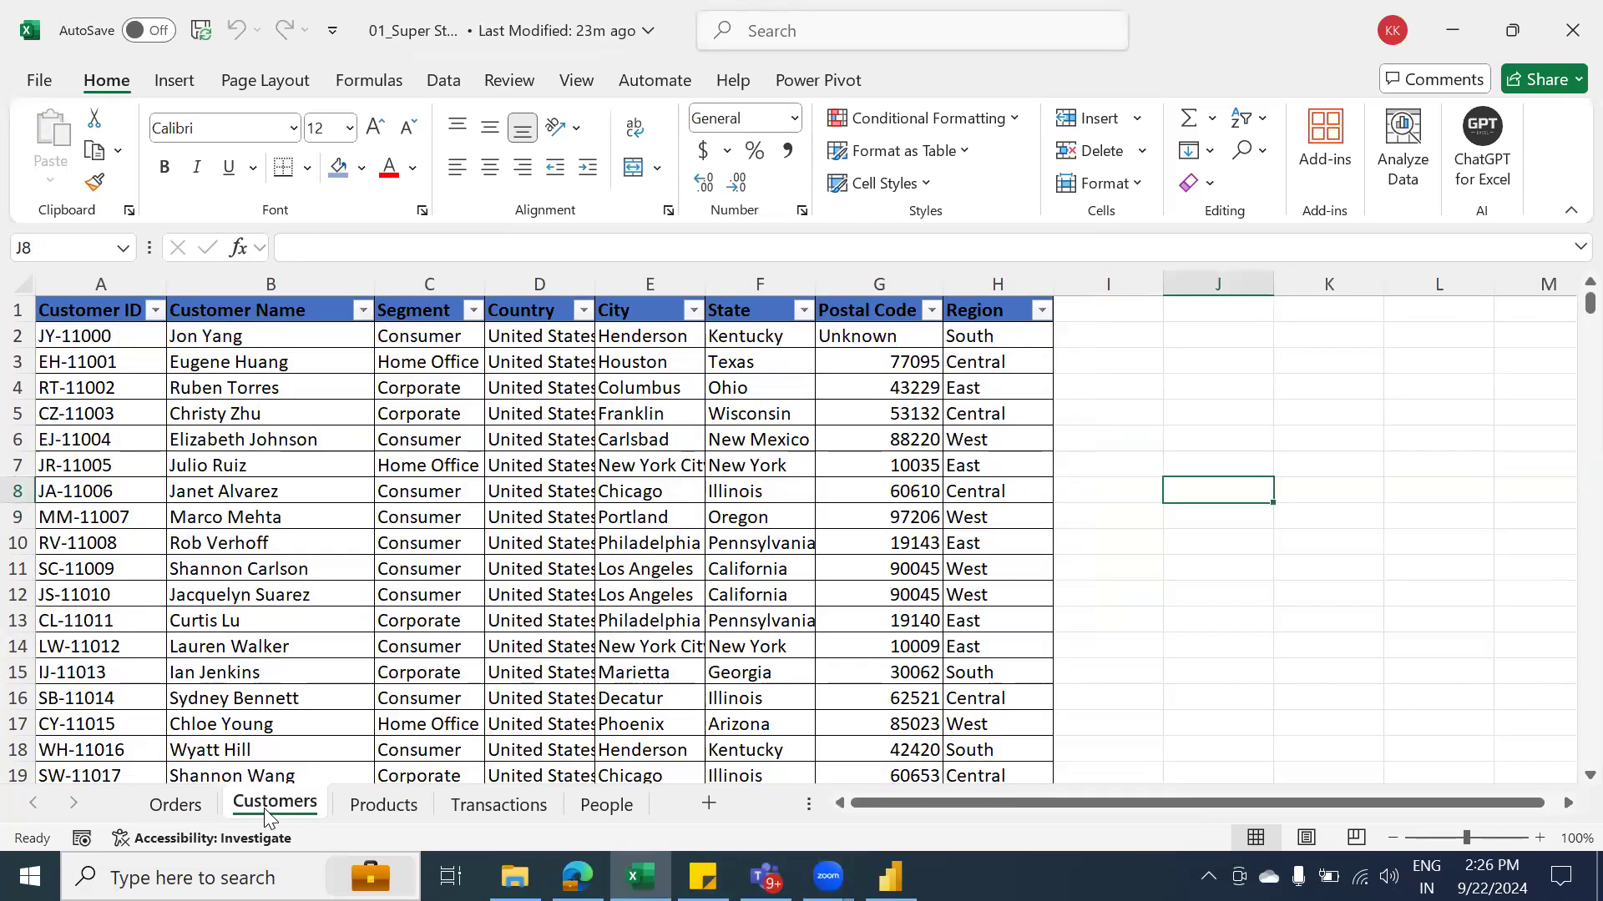
click(399, 813)
click(551, 810)
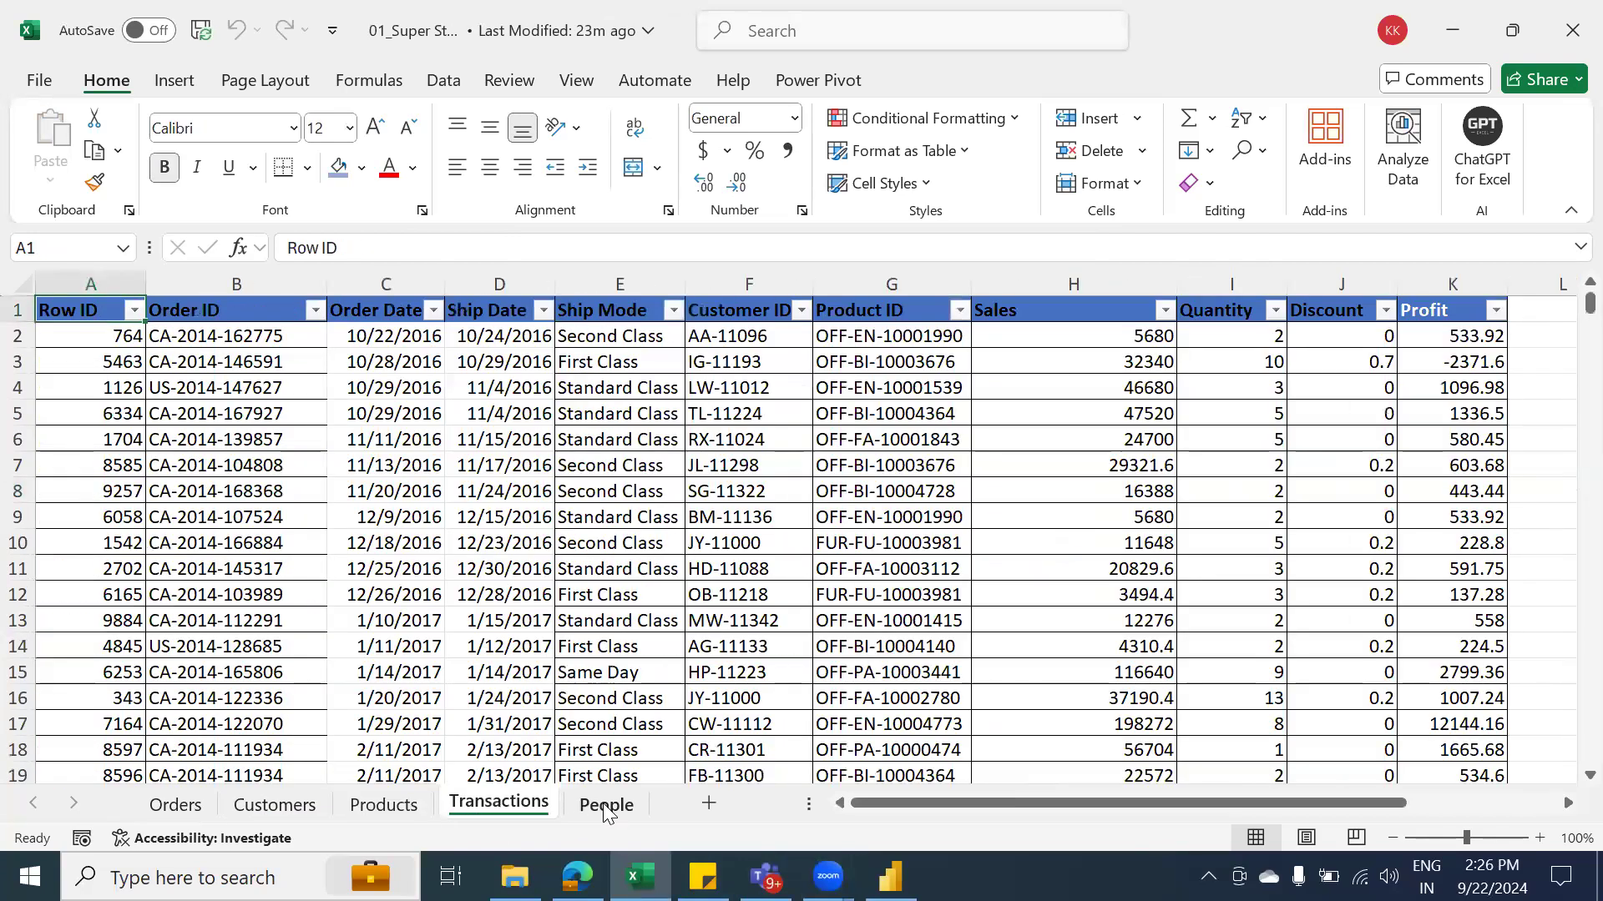
click(606, 809)
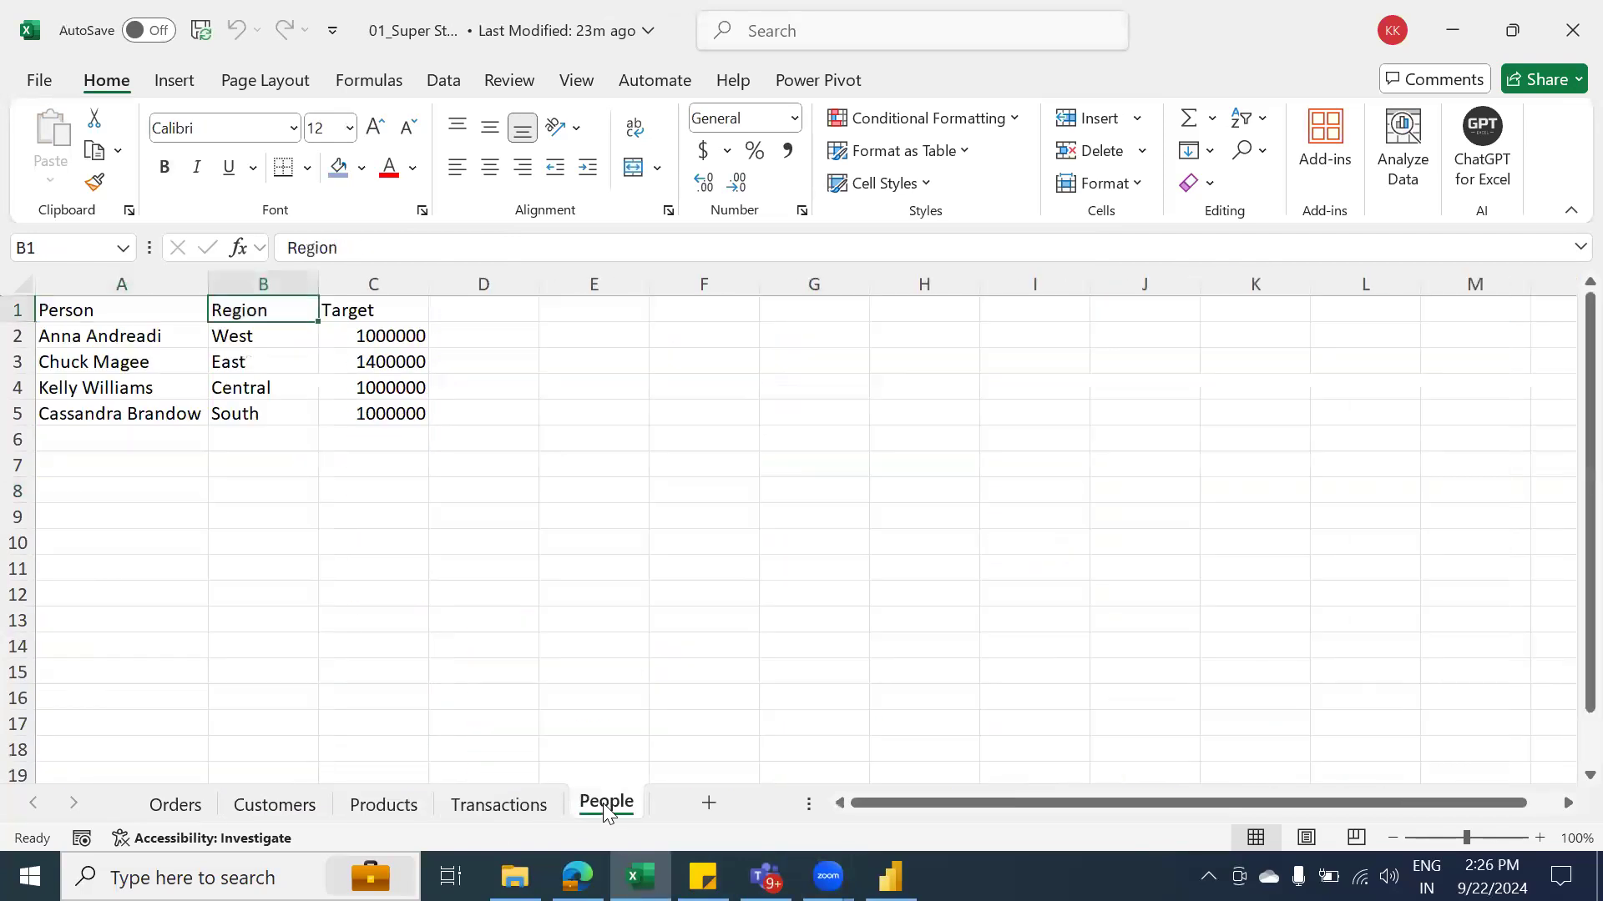
Check on each sheet, starting with Orders, whether its data is a formatted table or a plain range
click(171, 809)
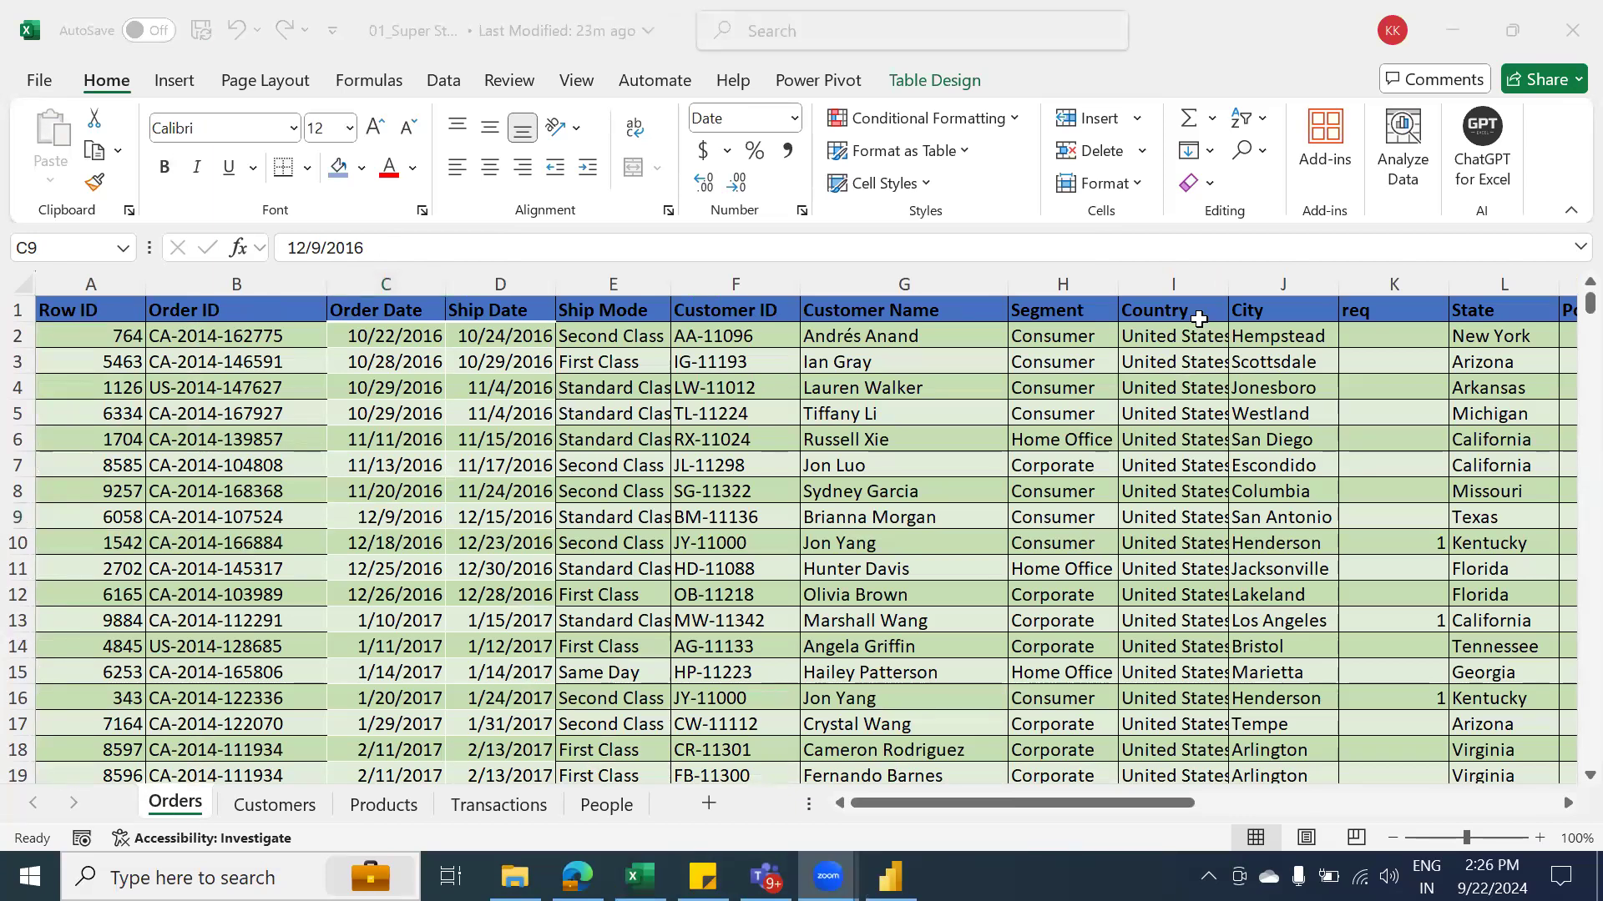
click(931, 98)
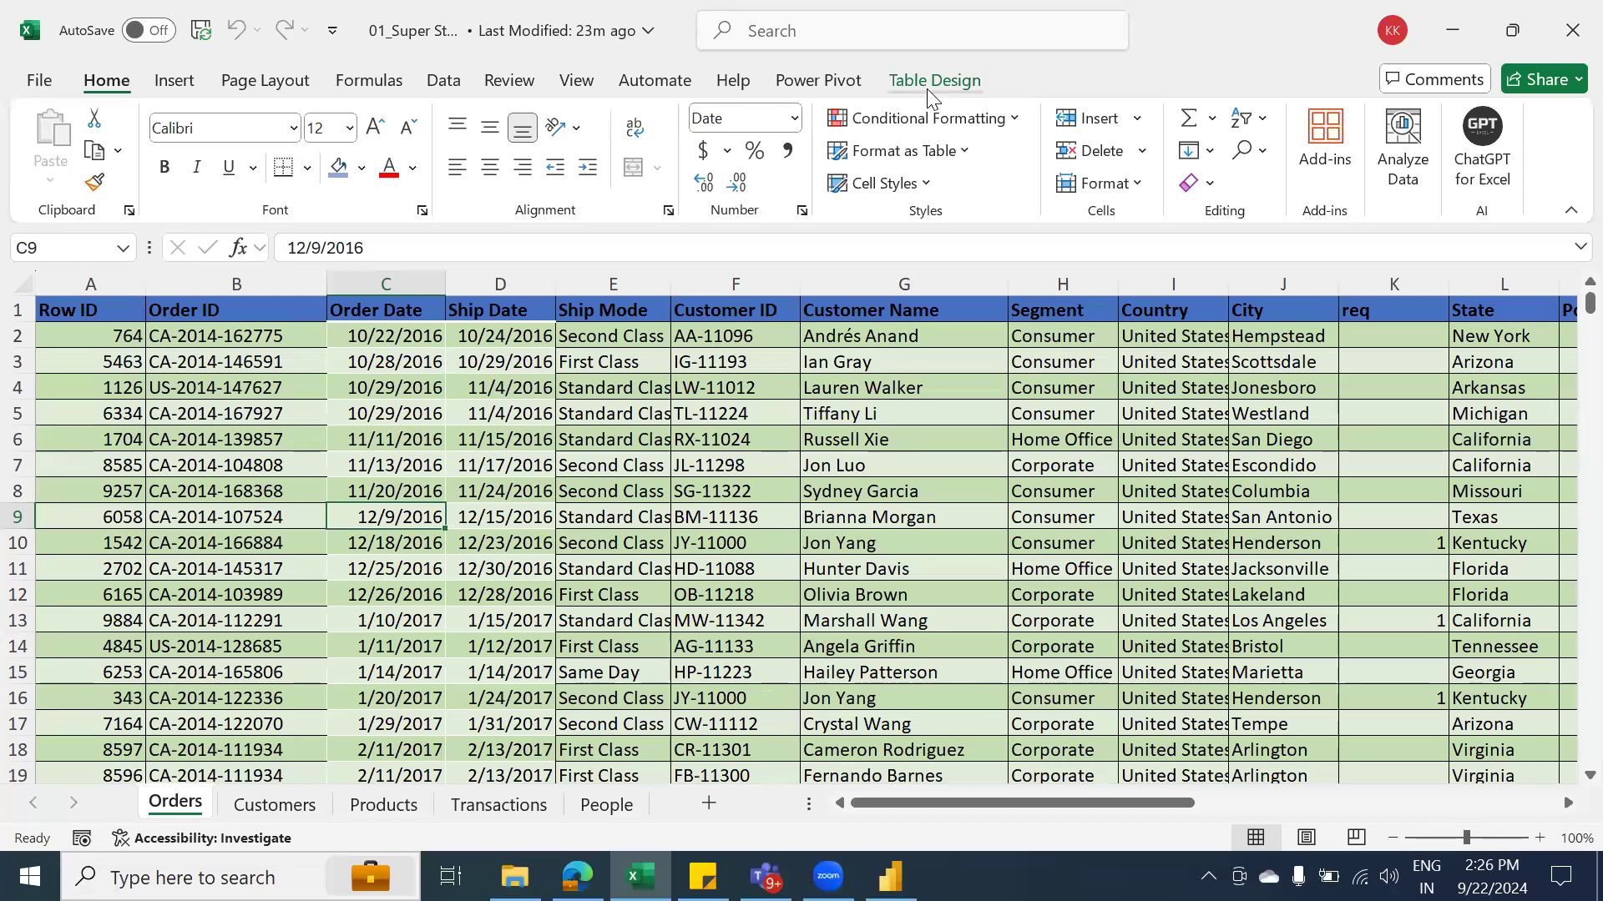
click(261, 806)
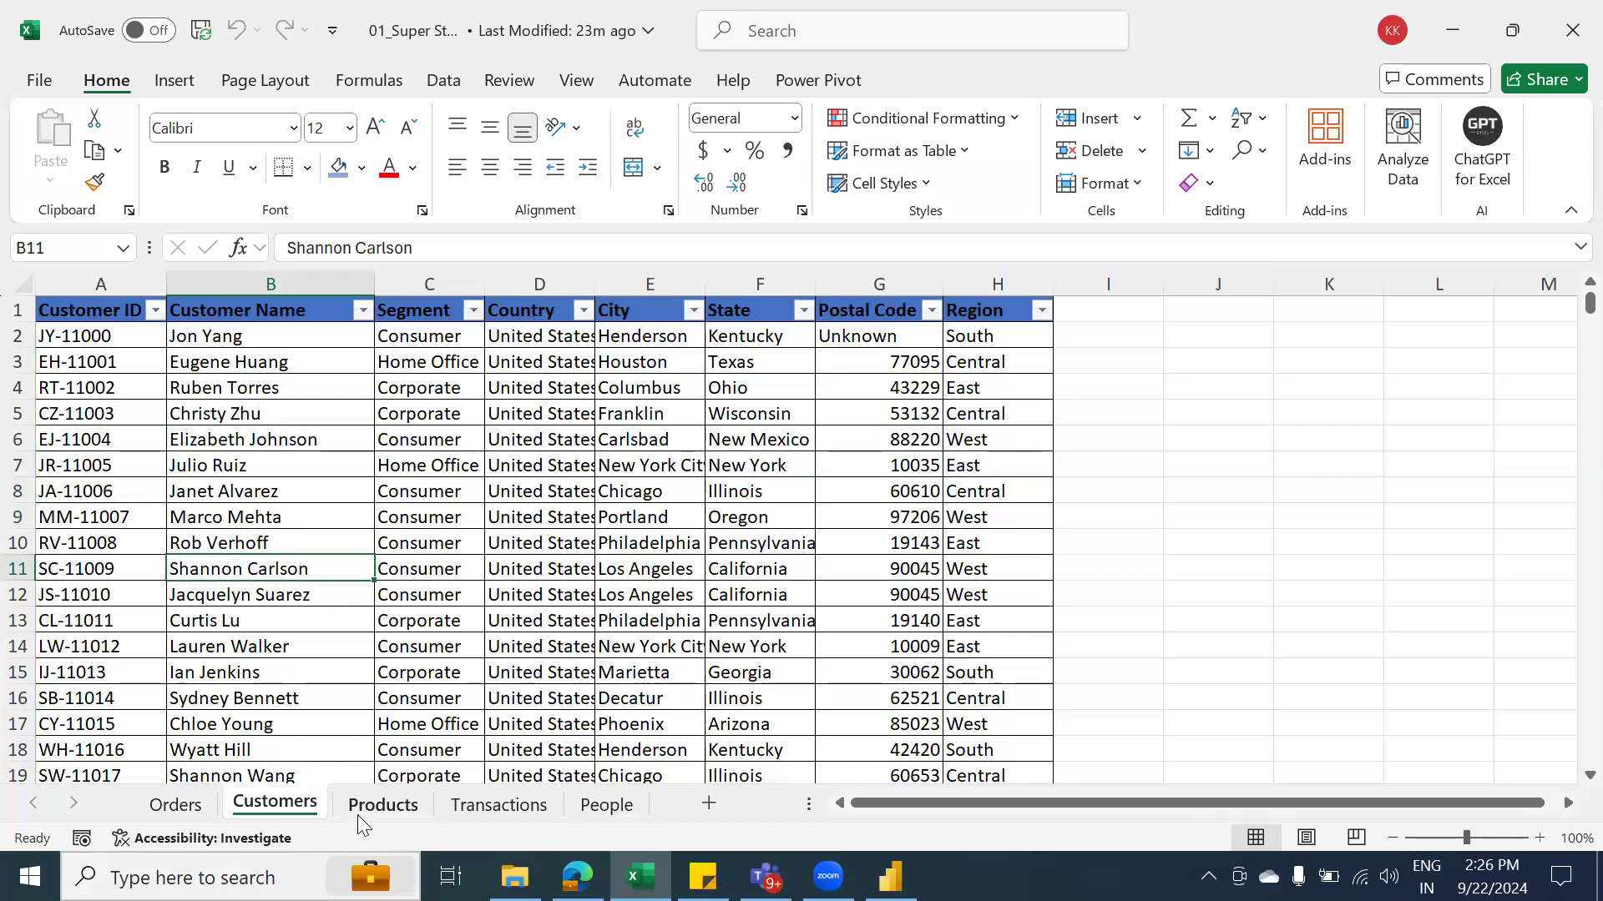
click(360, 816)
click(474, 418)
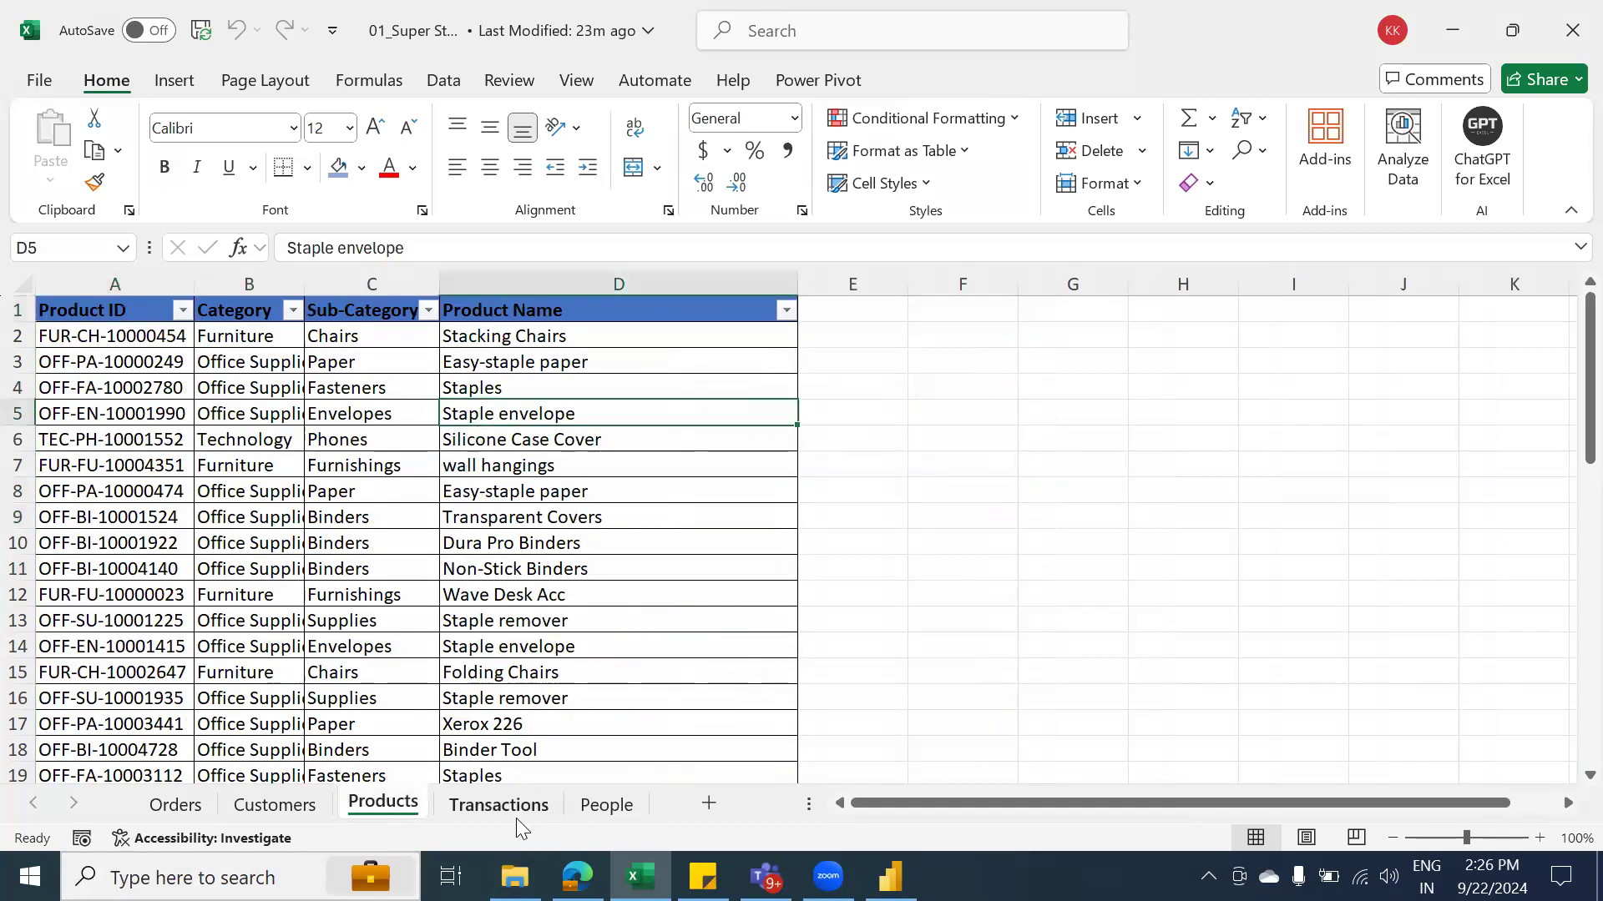
click(517, 822)
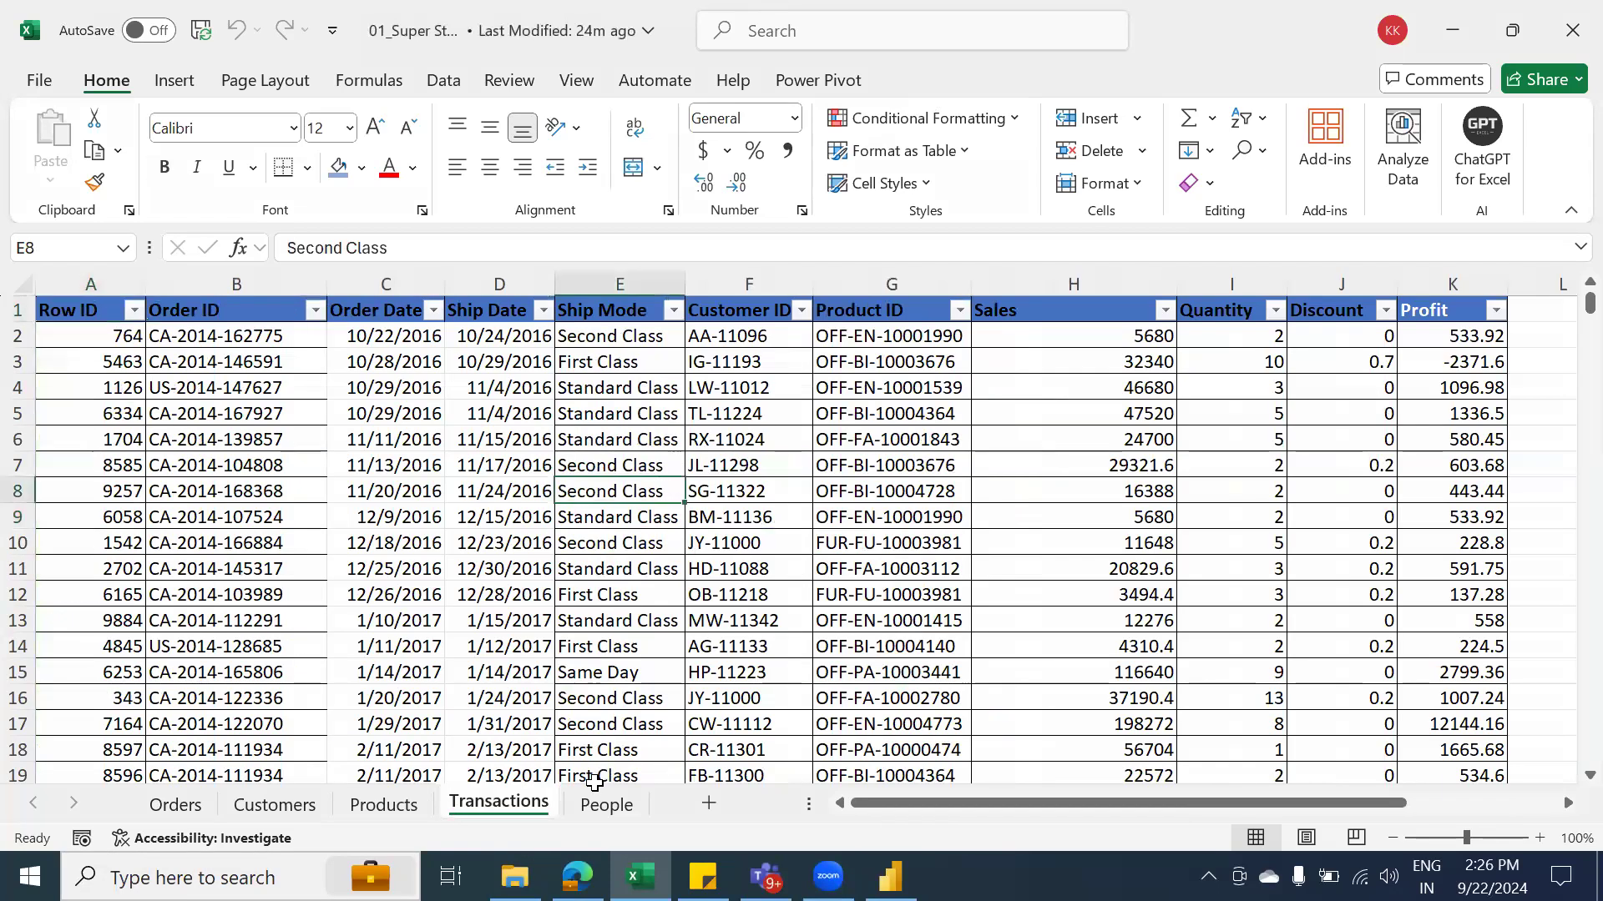
click(605, 806)
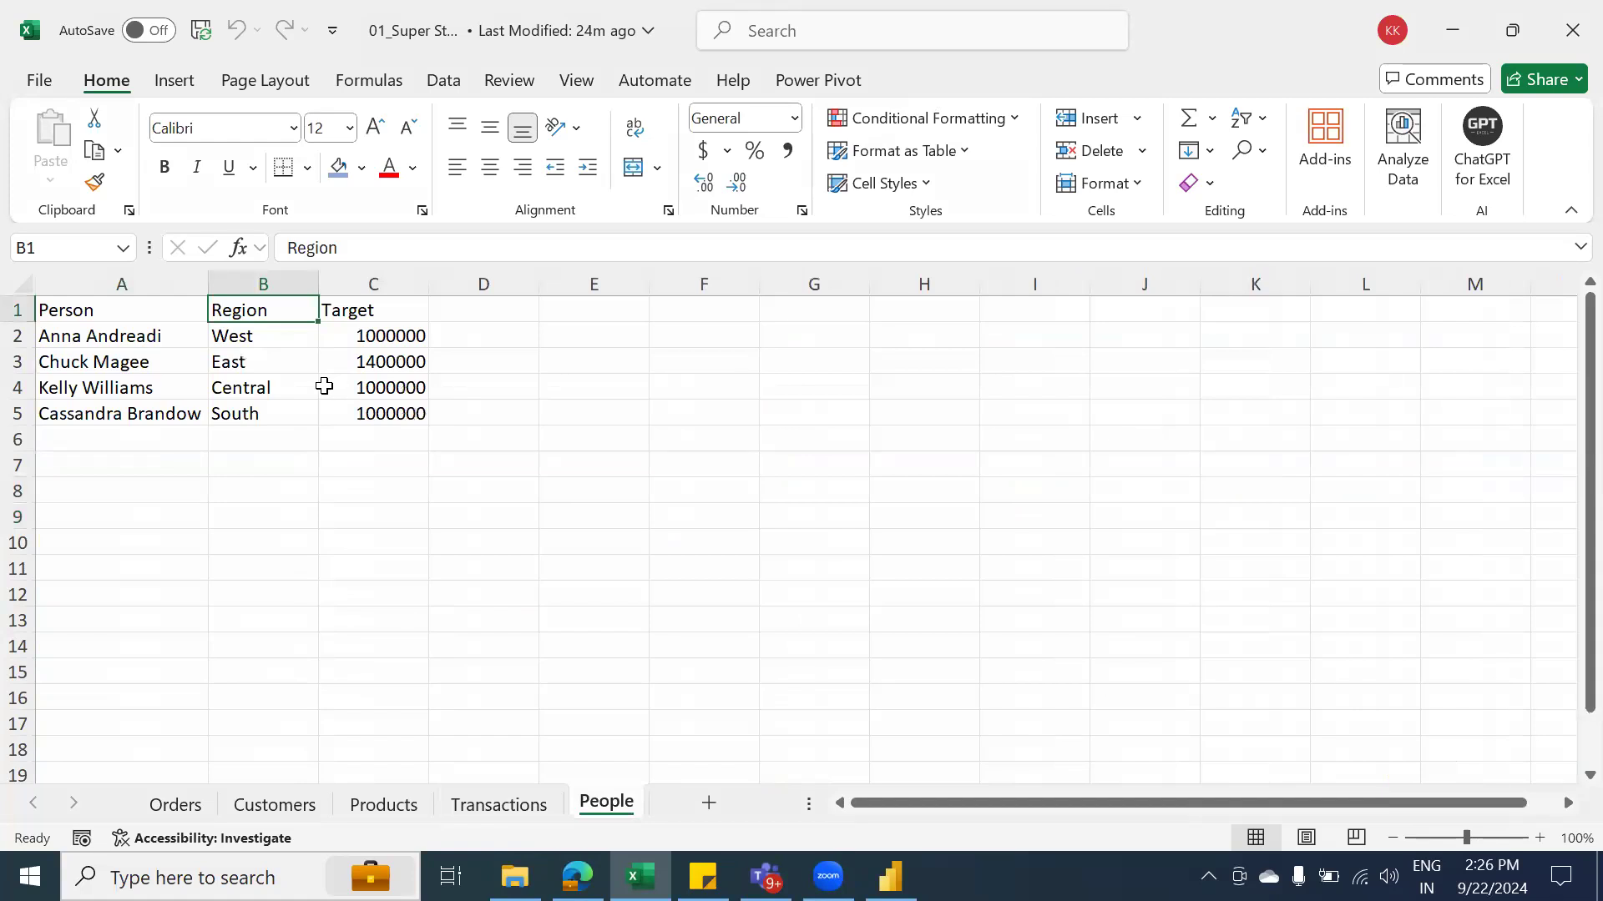
click(172, 806)
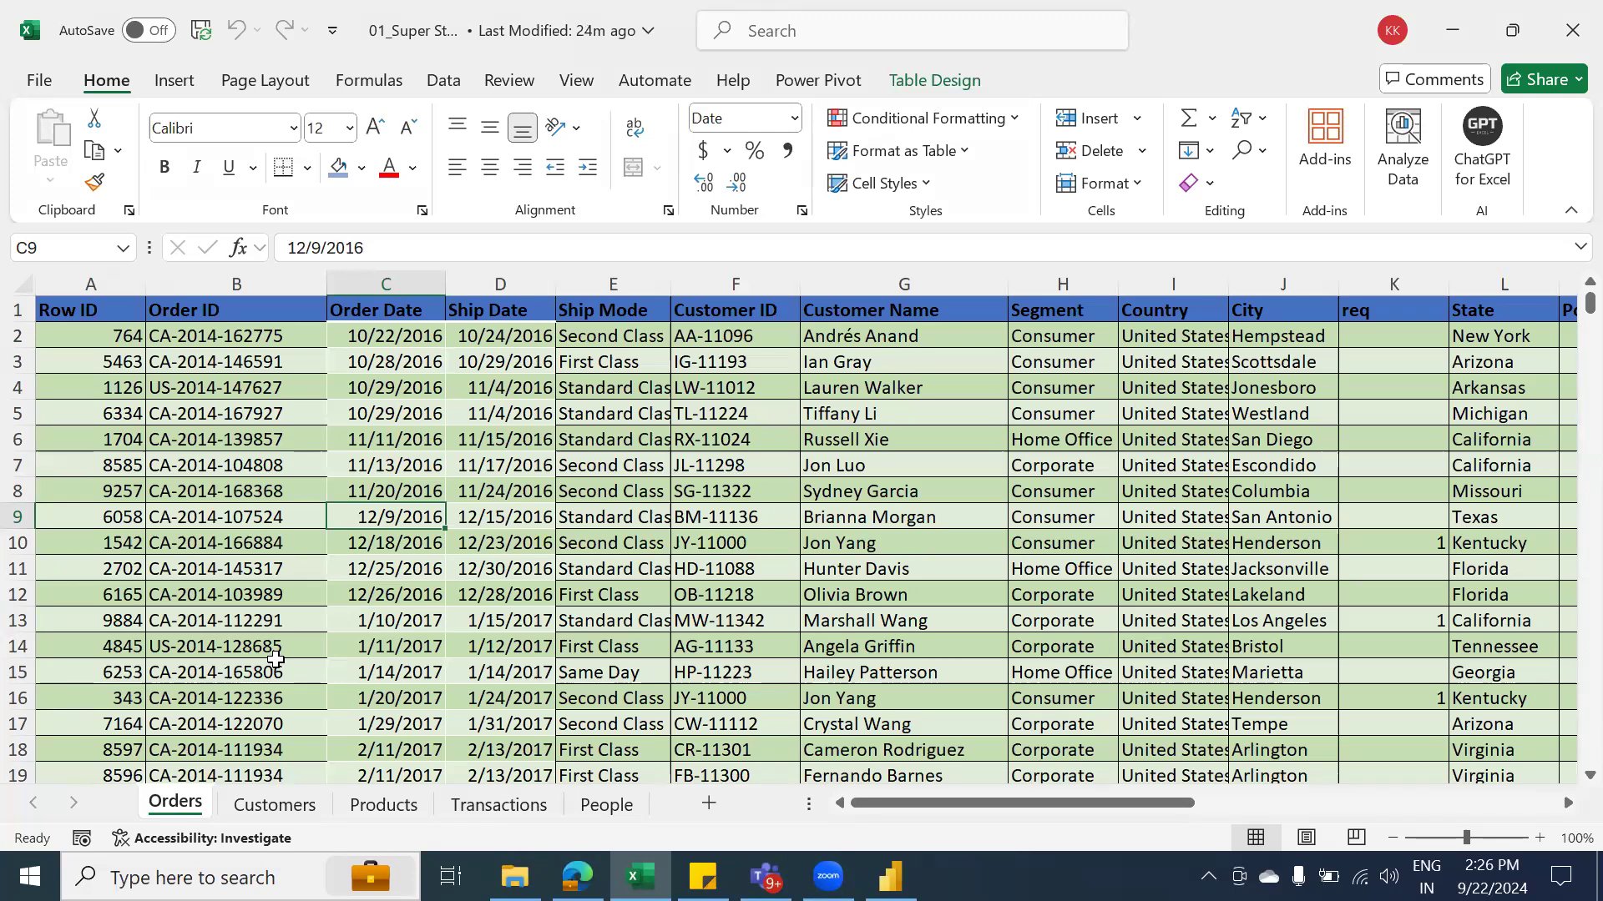
Switch to Power BI Desktop and try to open 01_Super Stores from the Data Sources folder as an Excel workbook source
click(890, 876)
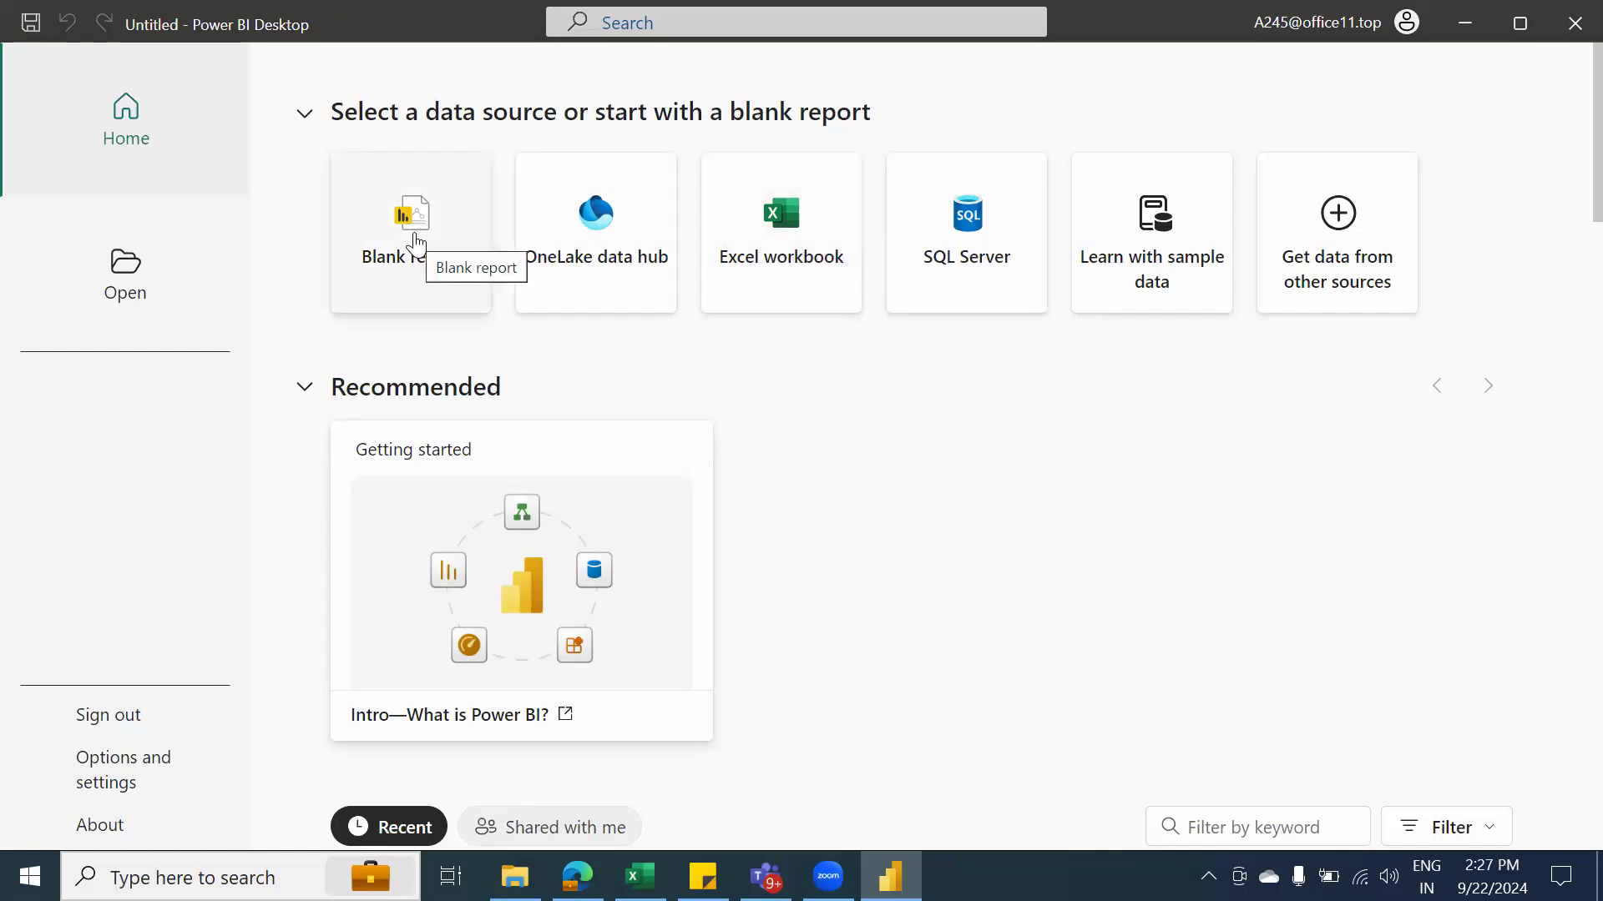
click(775, 261)
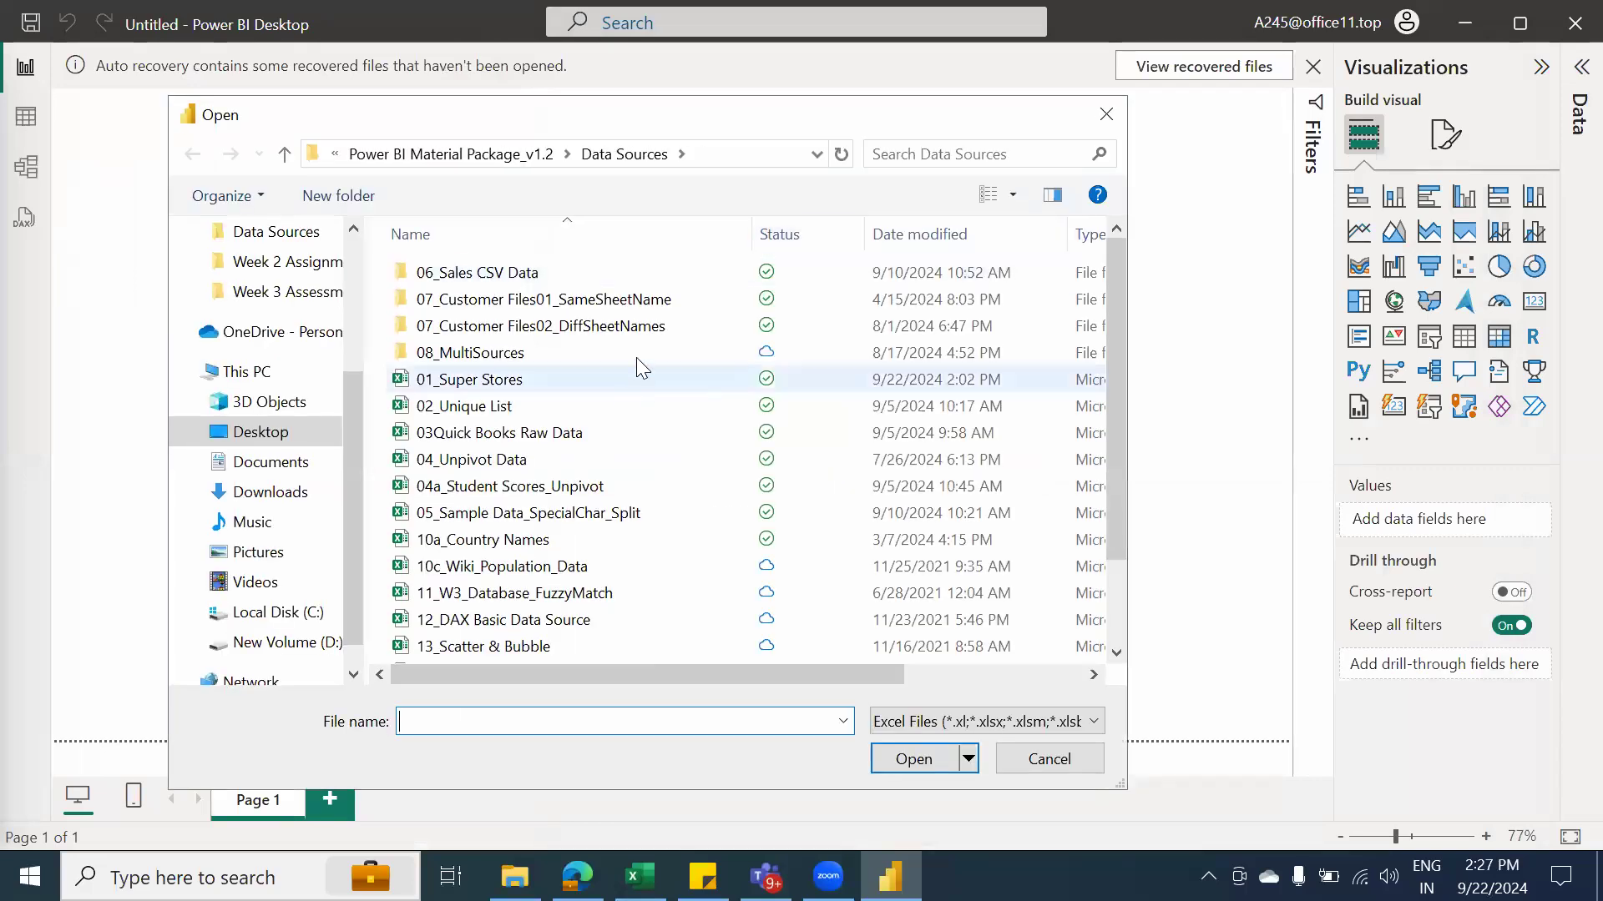
click(482, 384)
click(910, 760)
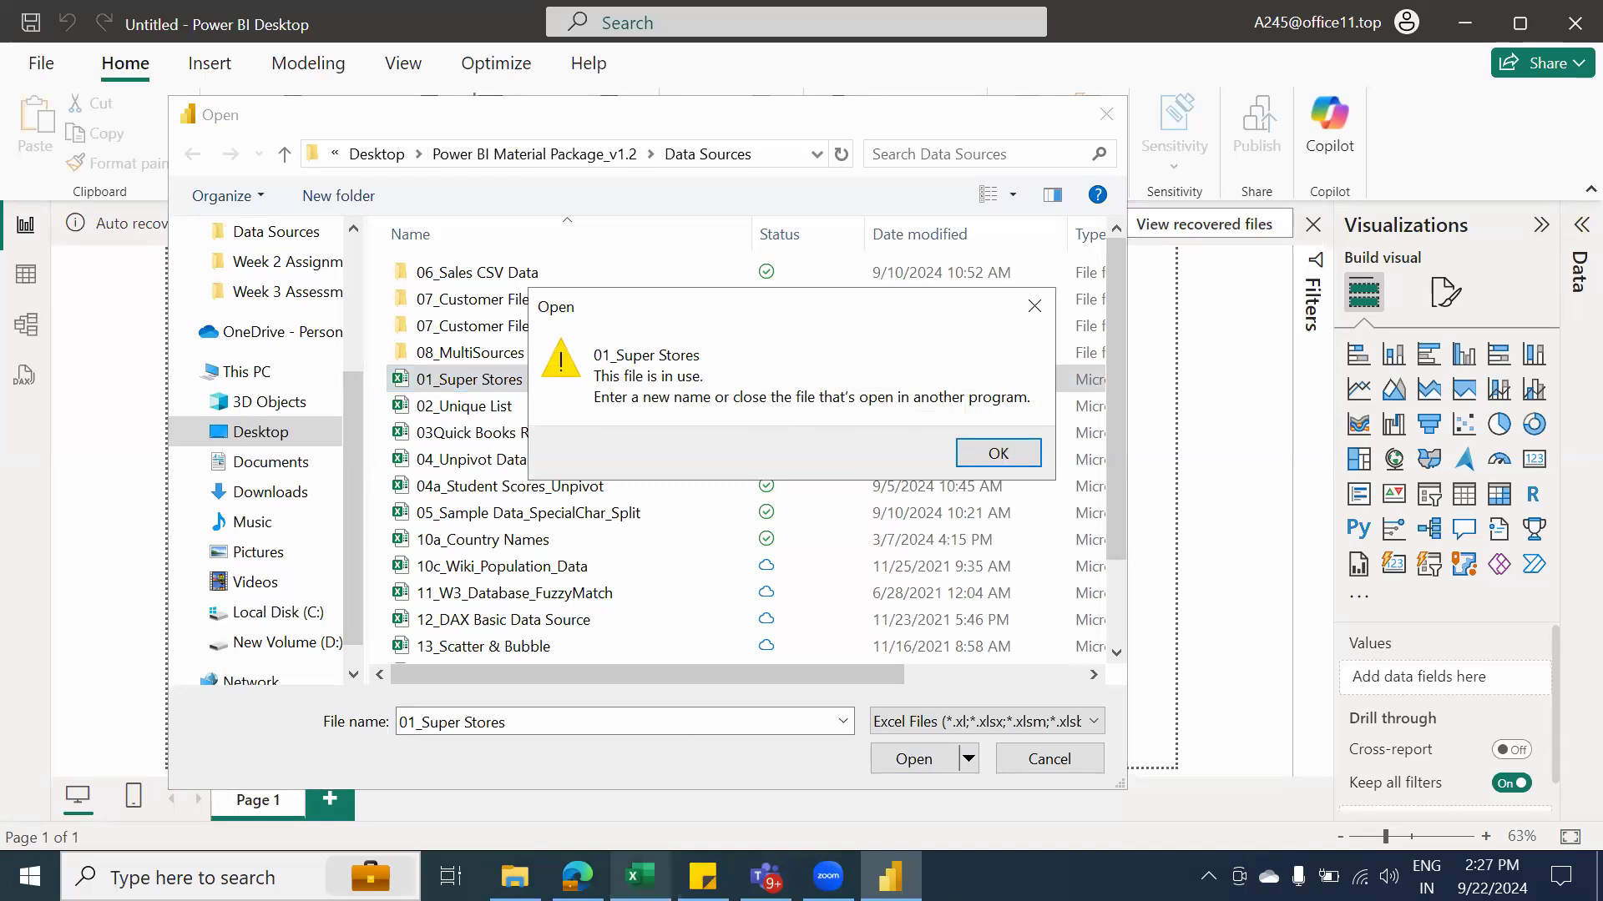
Switch to Excel, save the 01_Super Stores workbook and close it
click(639, 876)
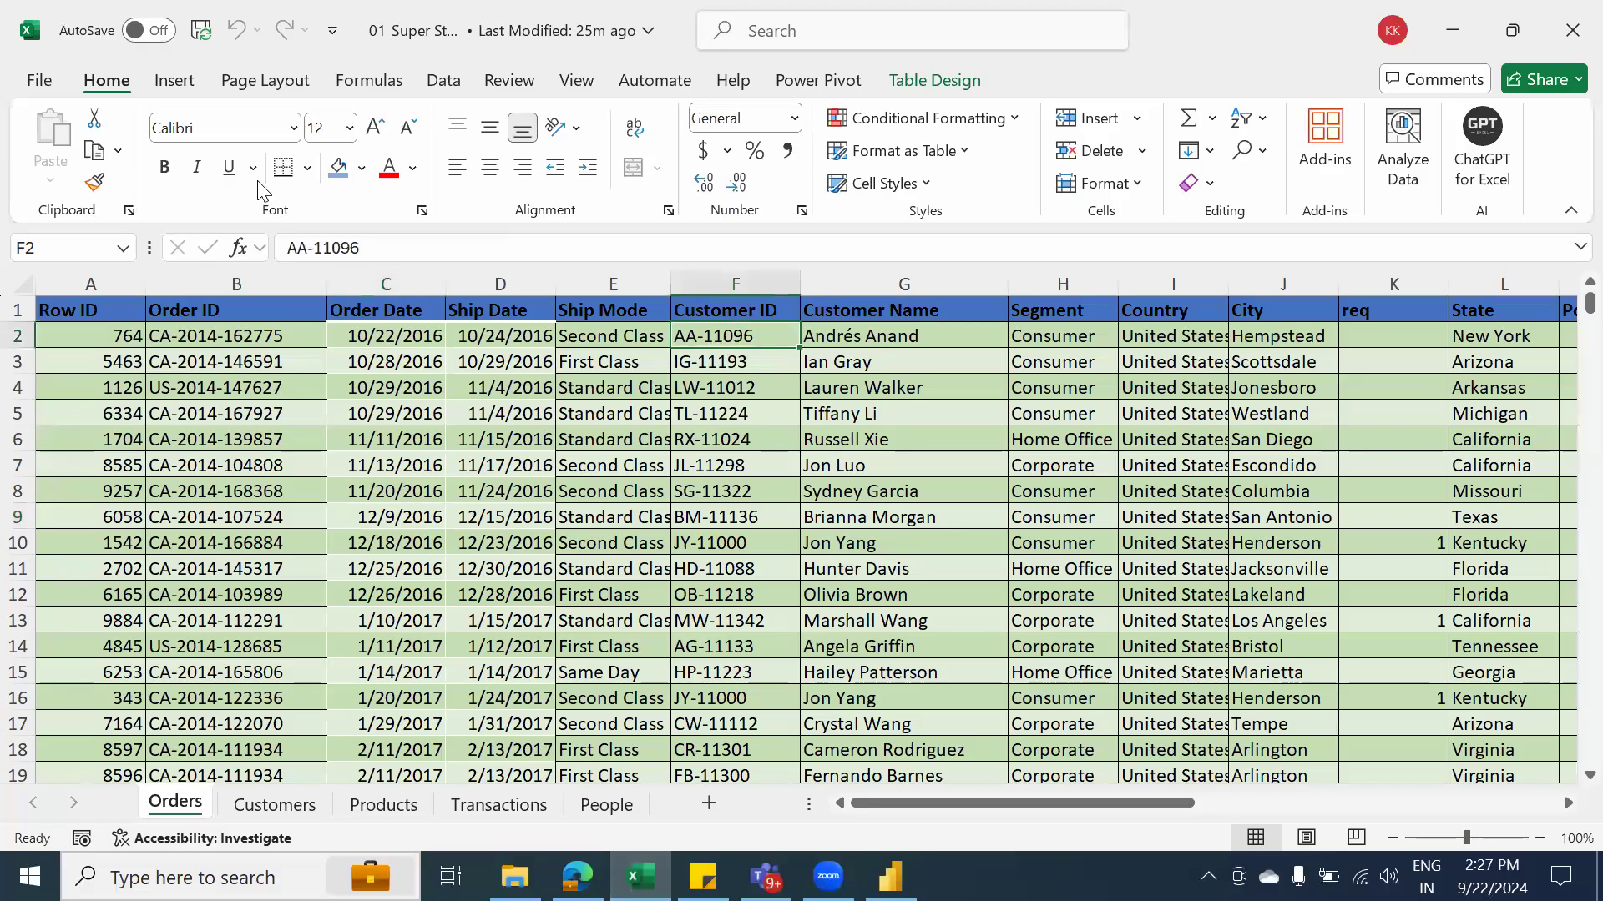
click(200, 31)
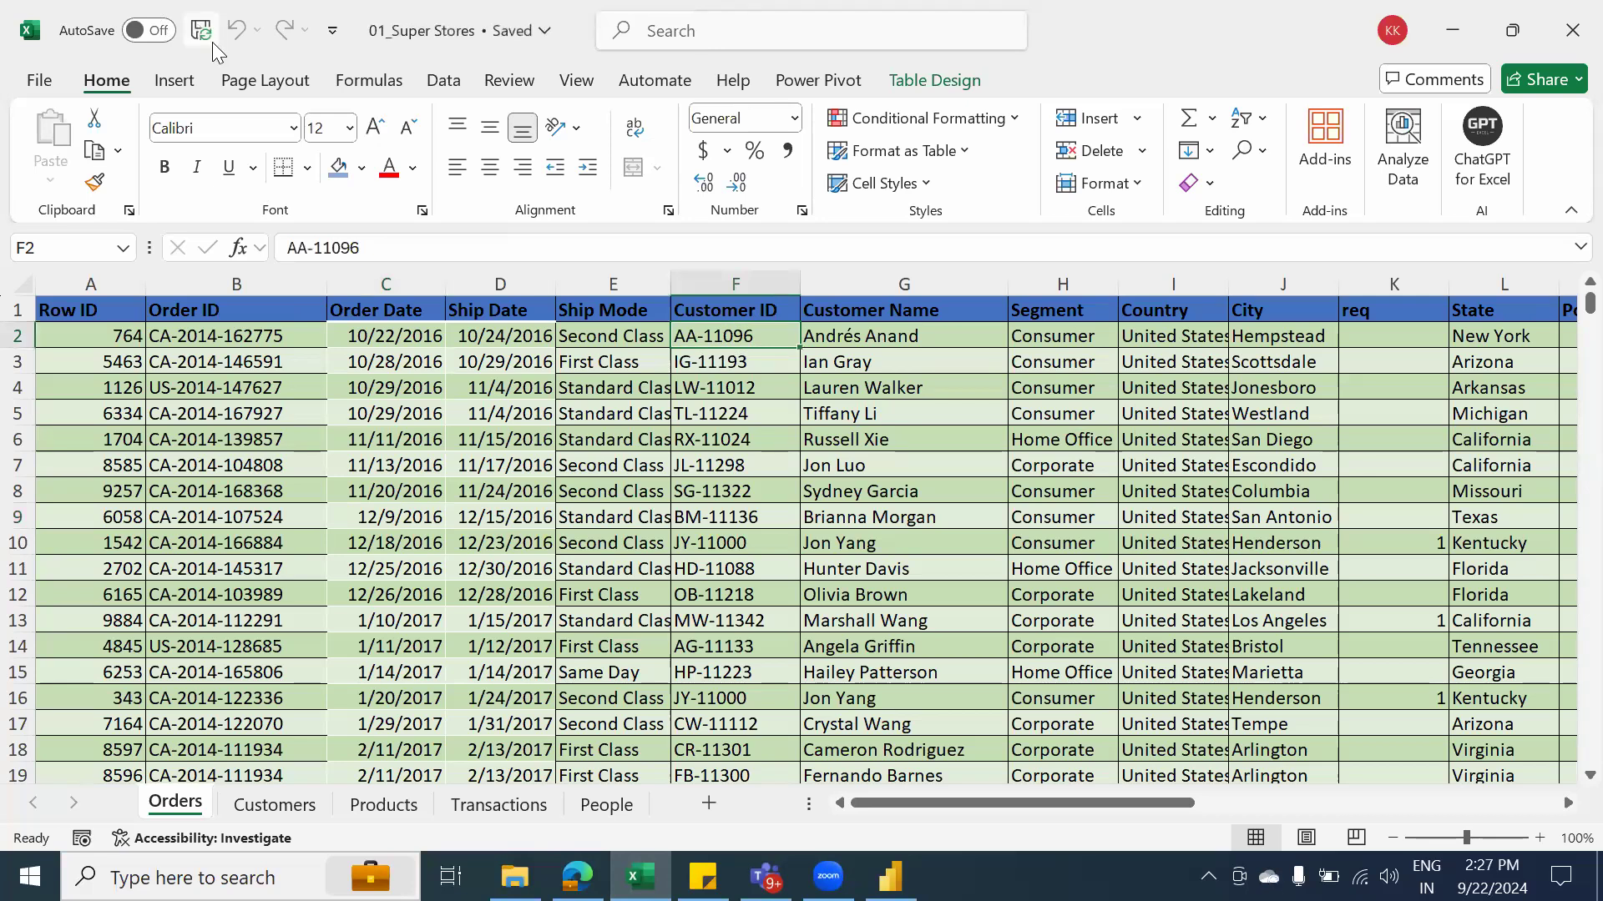
click(1569, 33)
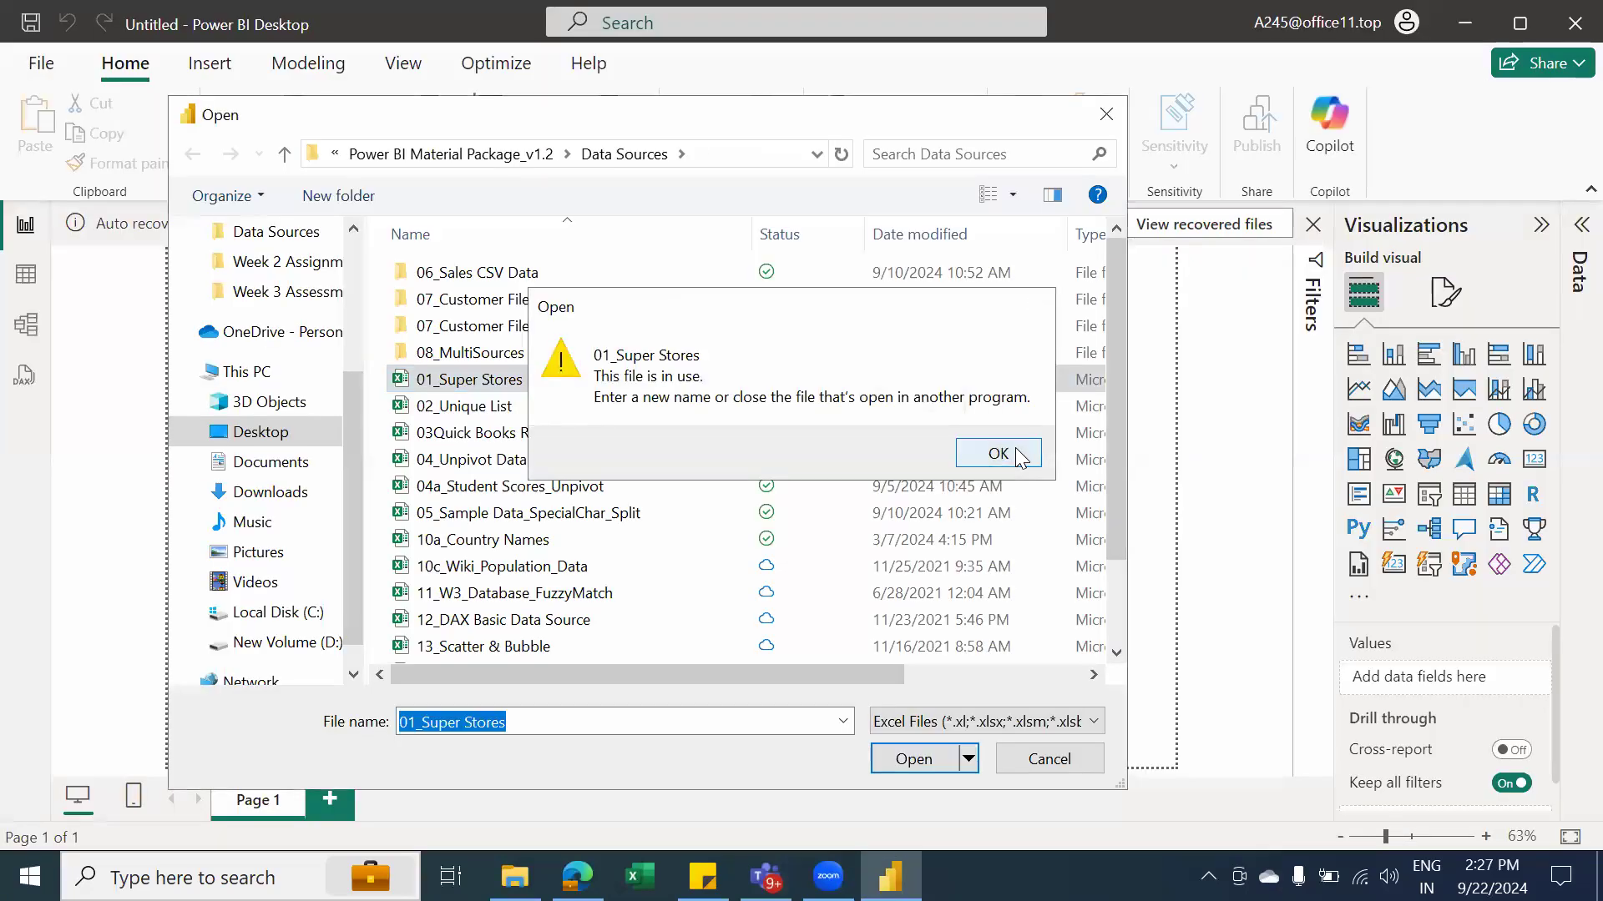
Connect to the 01_Super Stores workbook in Power BI Desktop and bring its Orders sheet into Power Query Editor for transformation
click(998, 453)
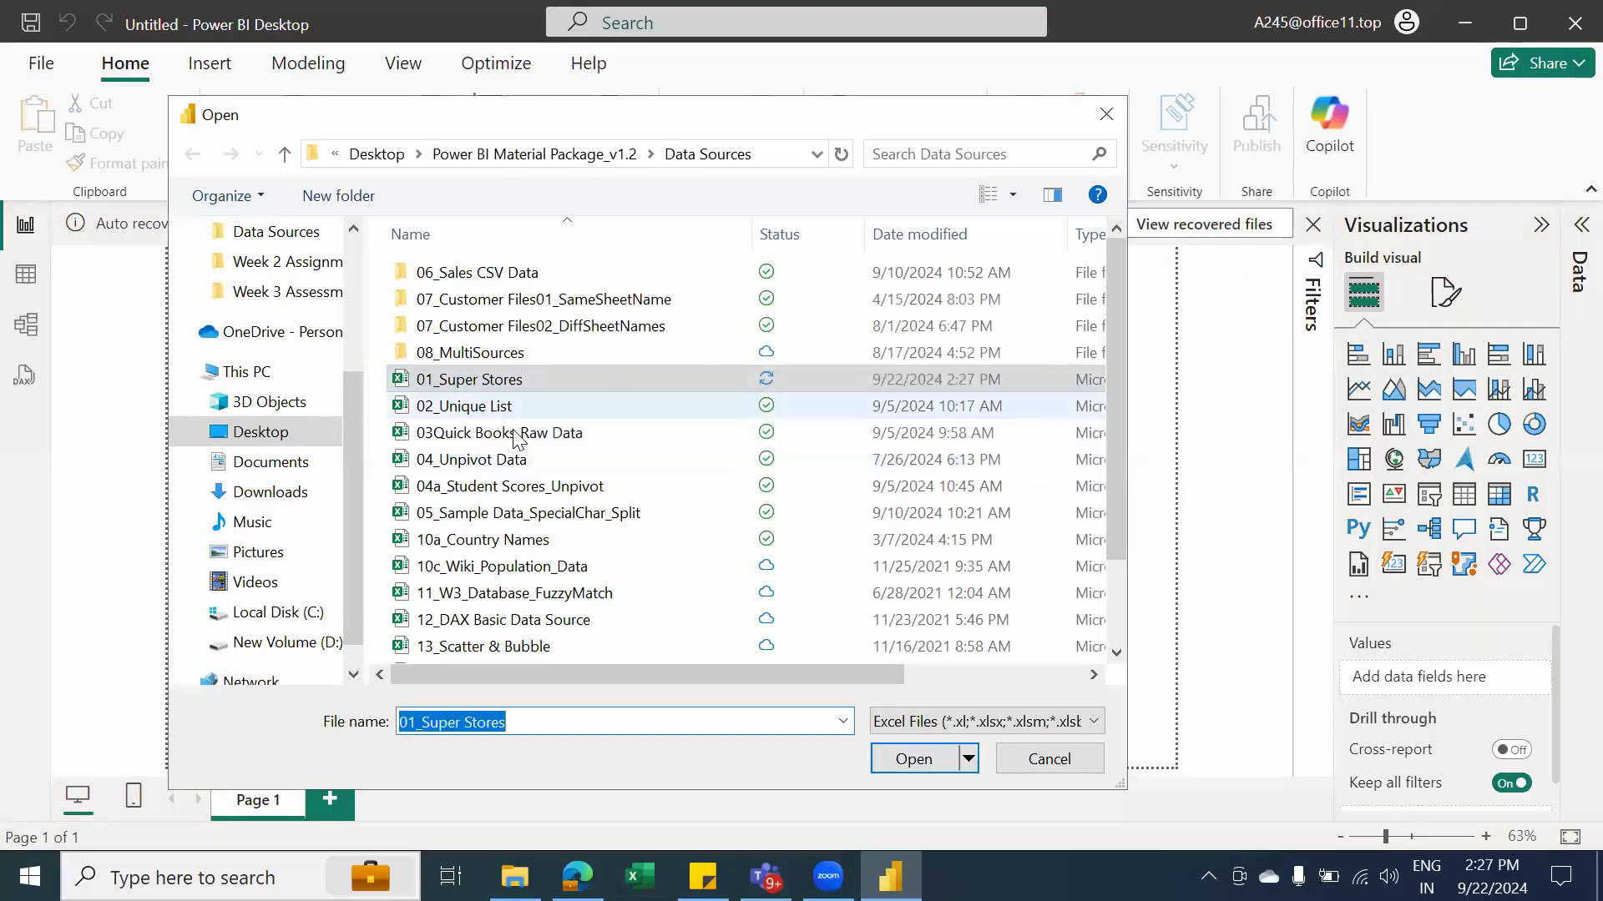
click(925, 760)
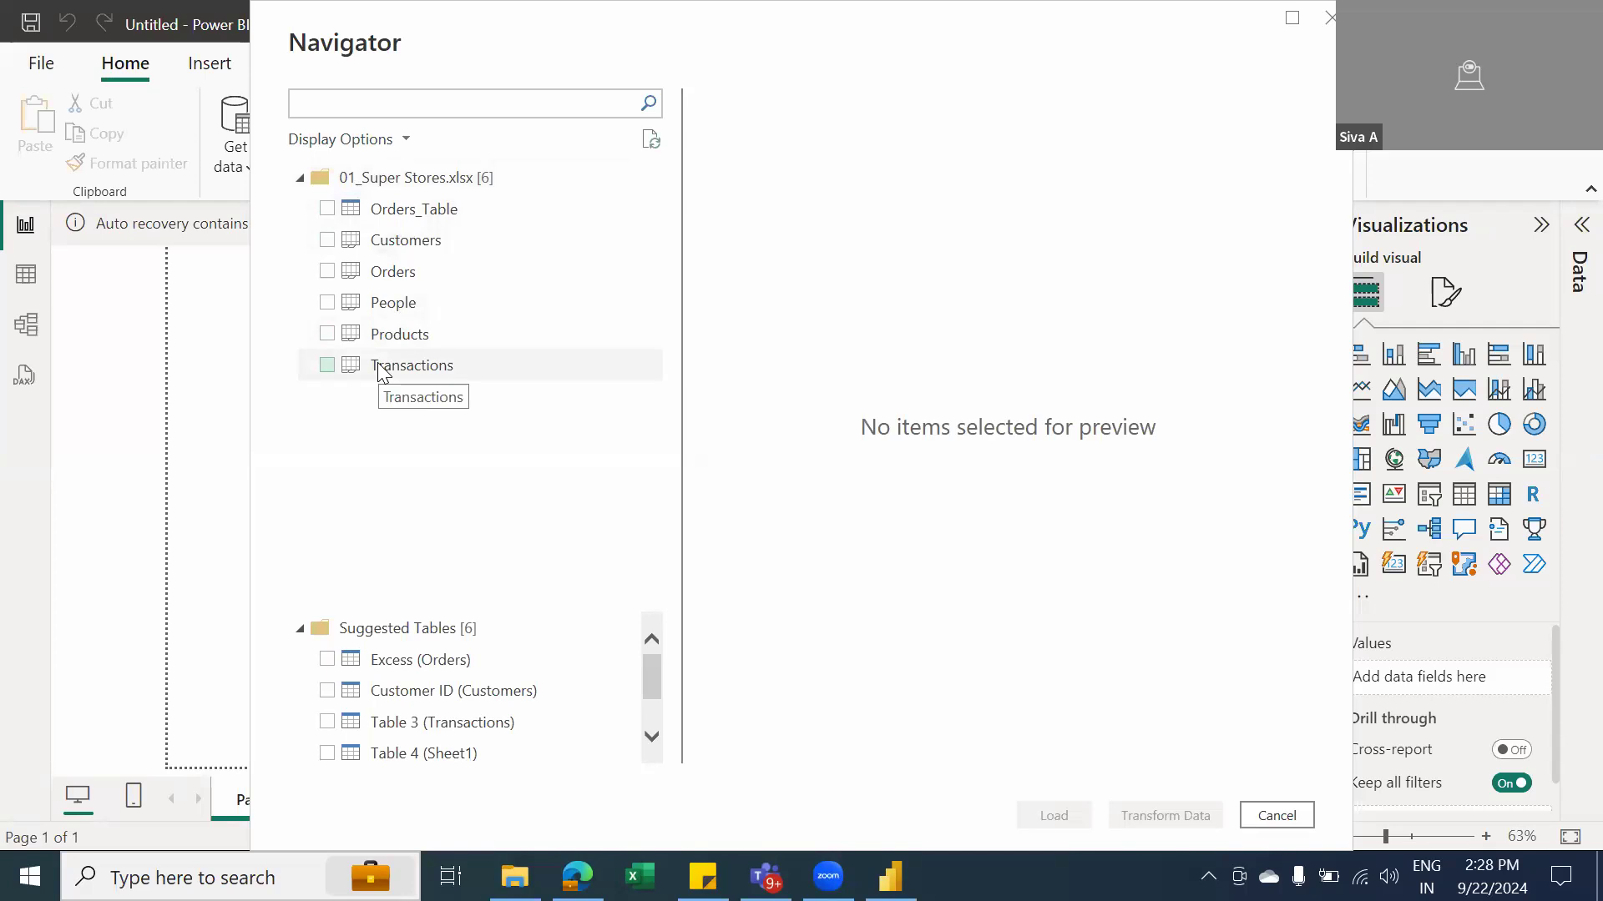
click(327, 272)
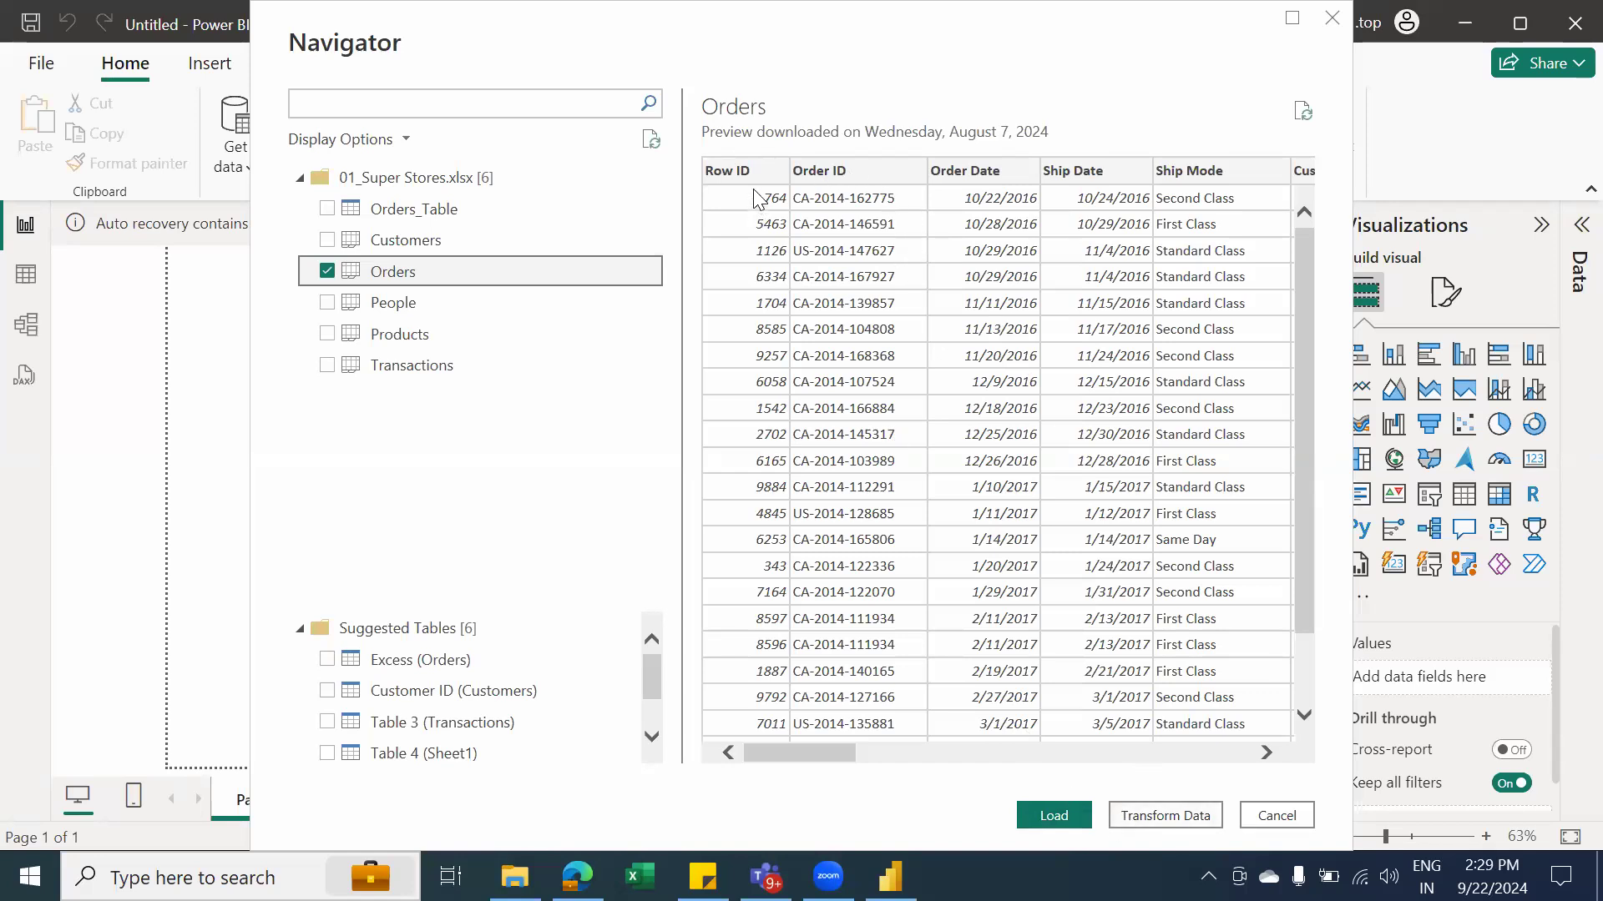
click(1160, 816)
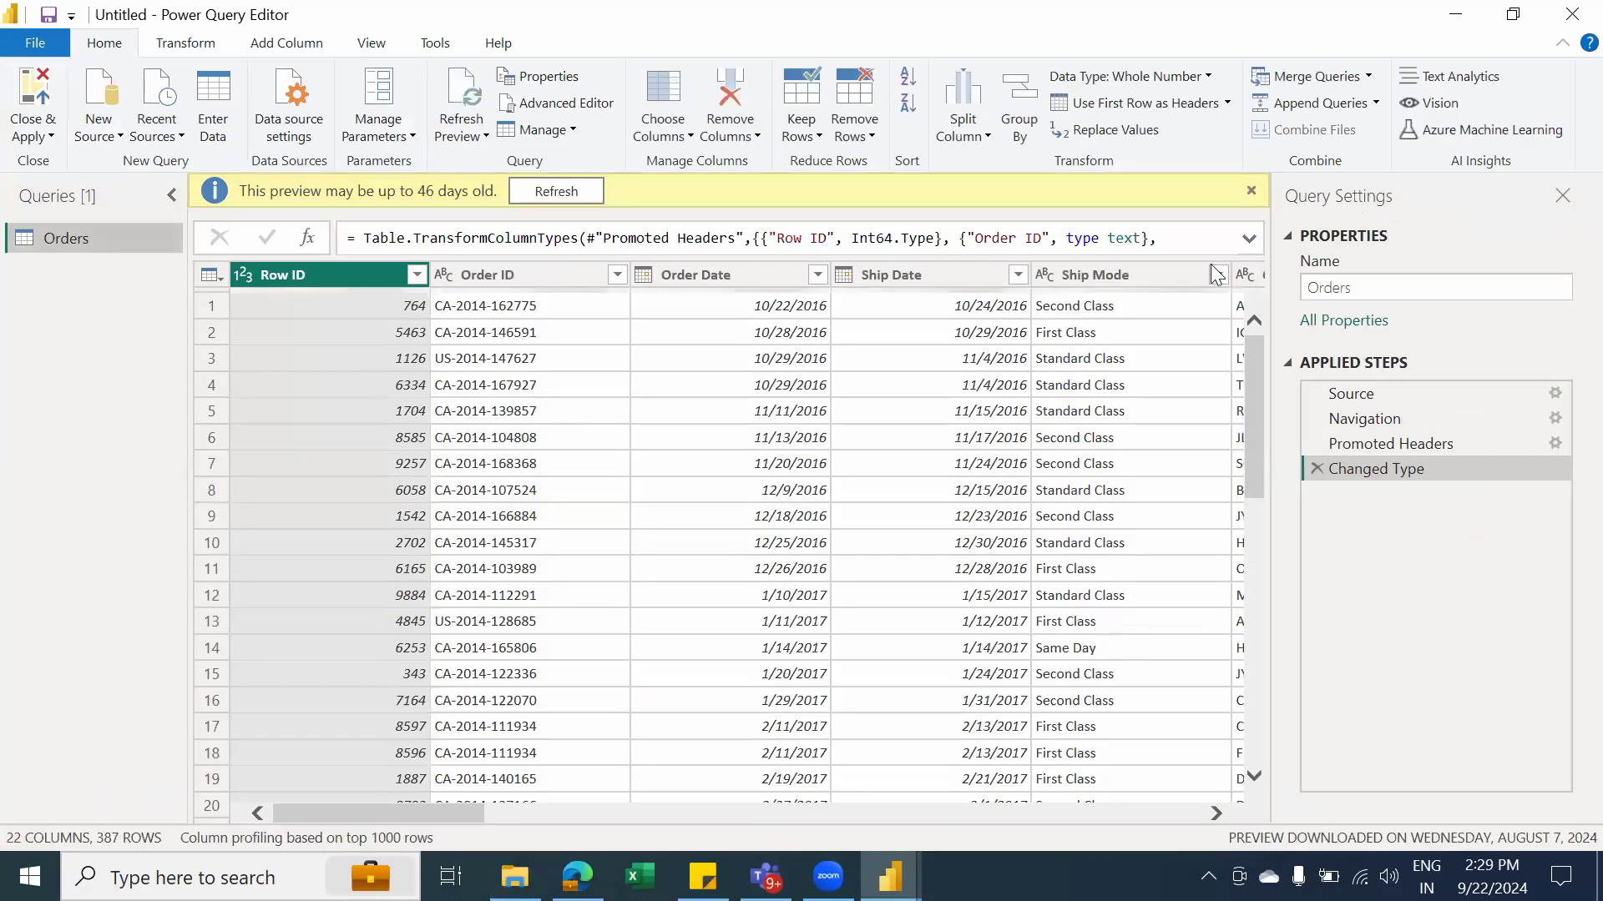
click(1249, 191)
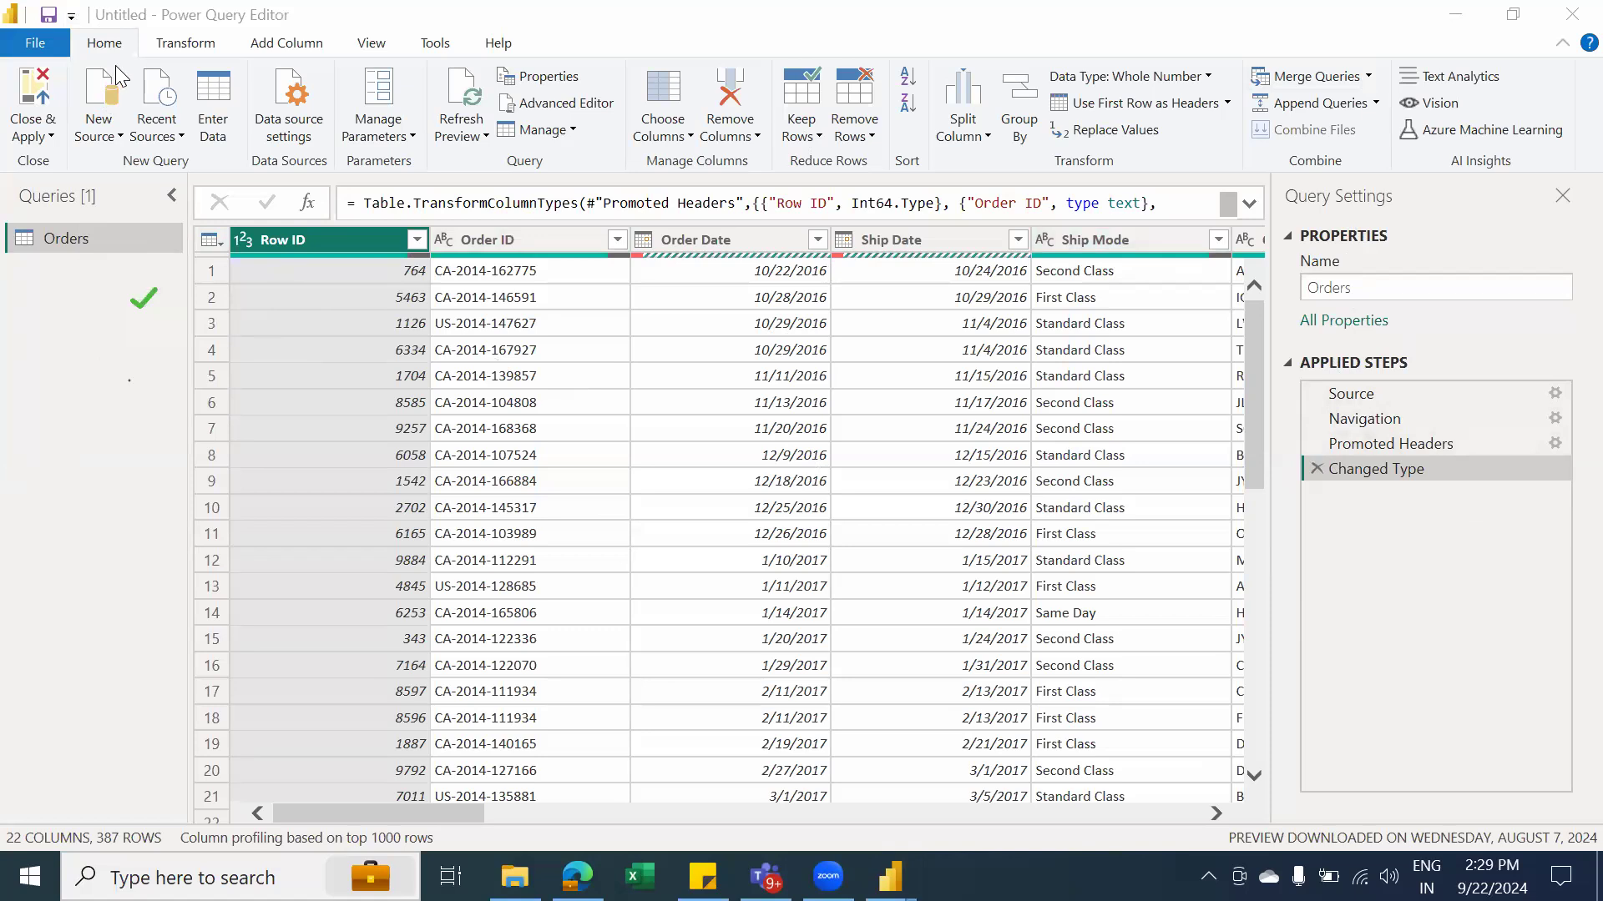
Examine the commands Power Query Editor offers for transforming data, adding columns, view settings, tools, help and general query work
click(206, 50)
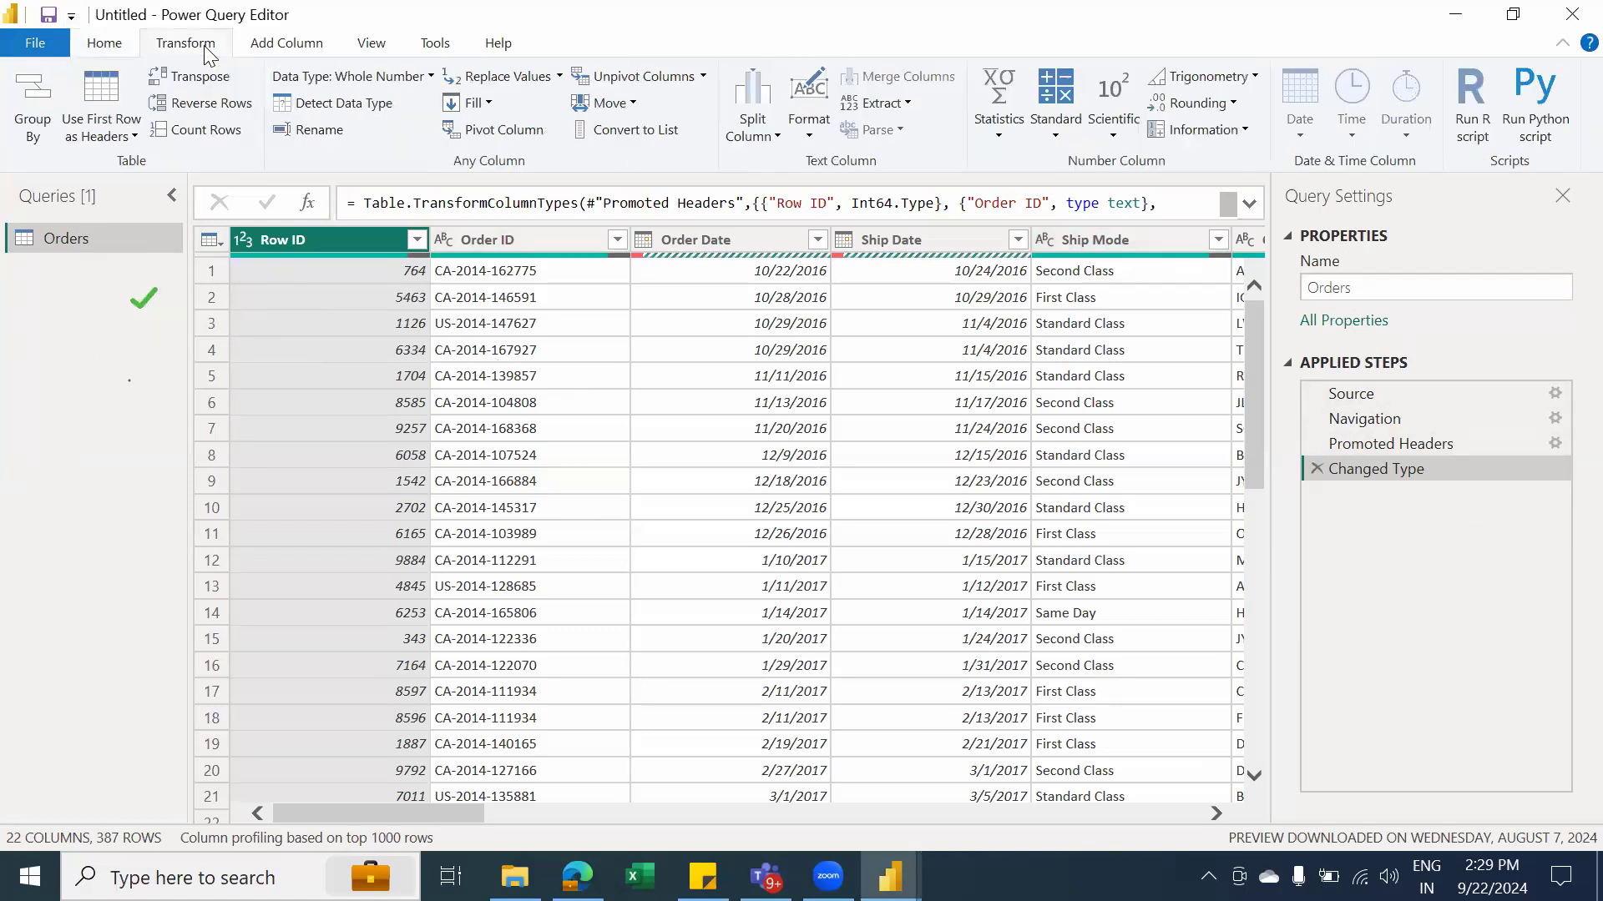
click(304, 49)
click(374, 46)
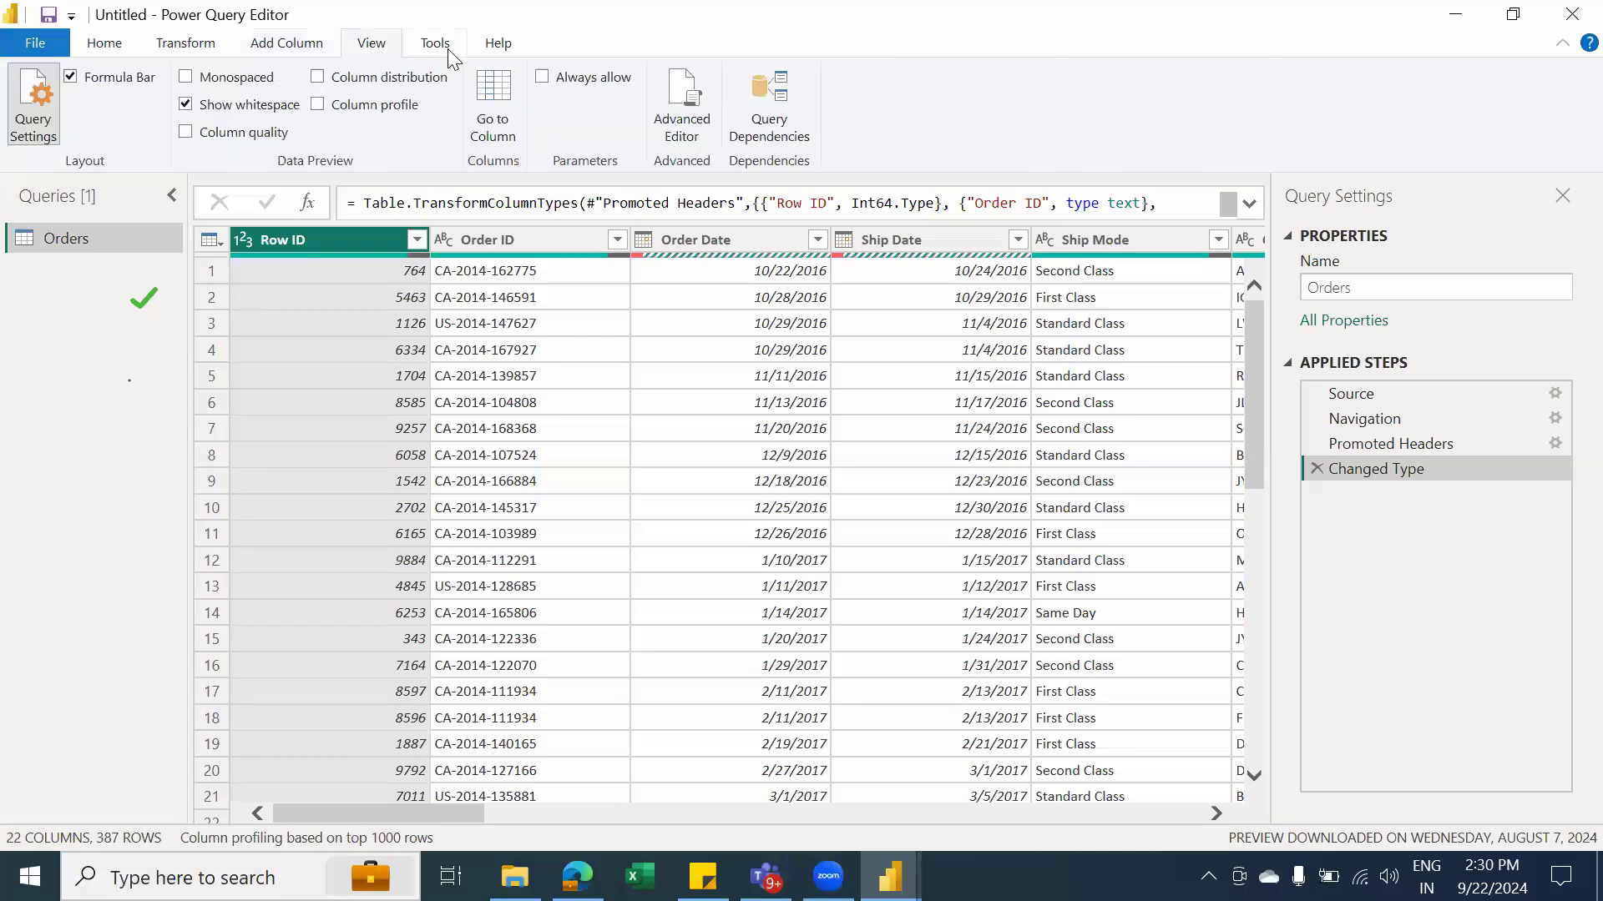
click(449, 52)
click(501, 50)
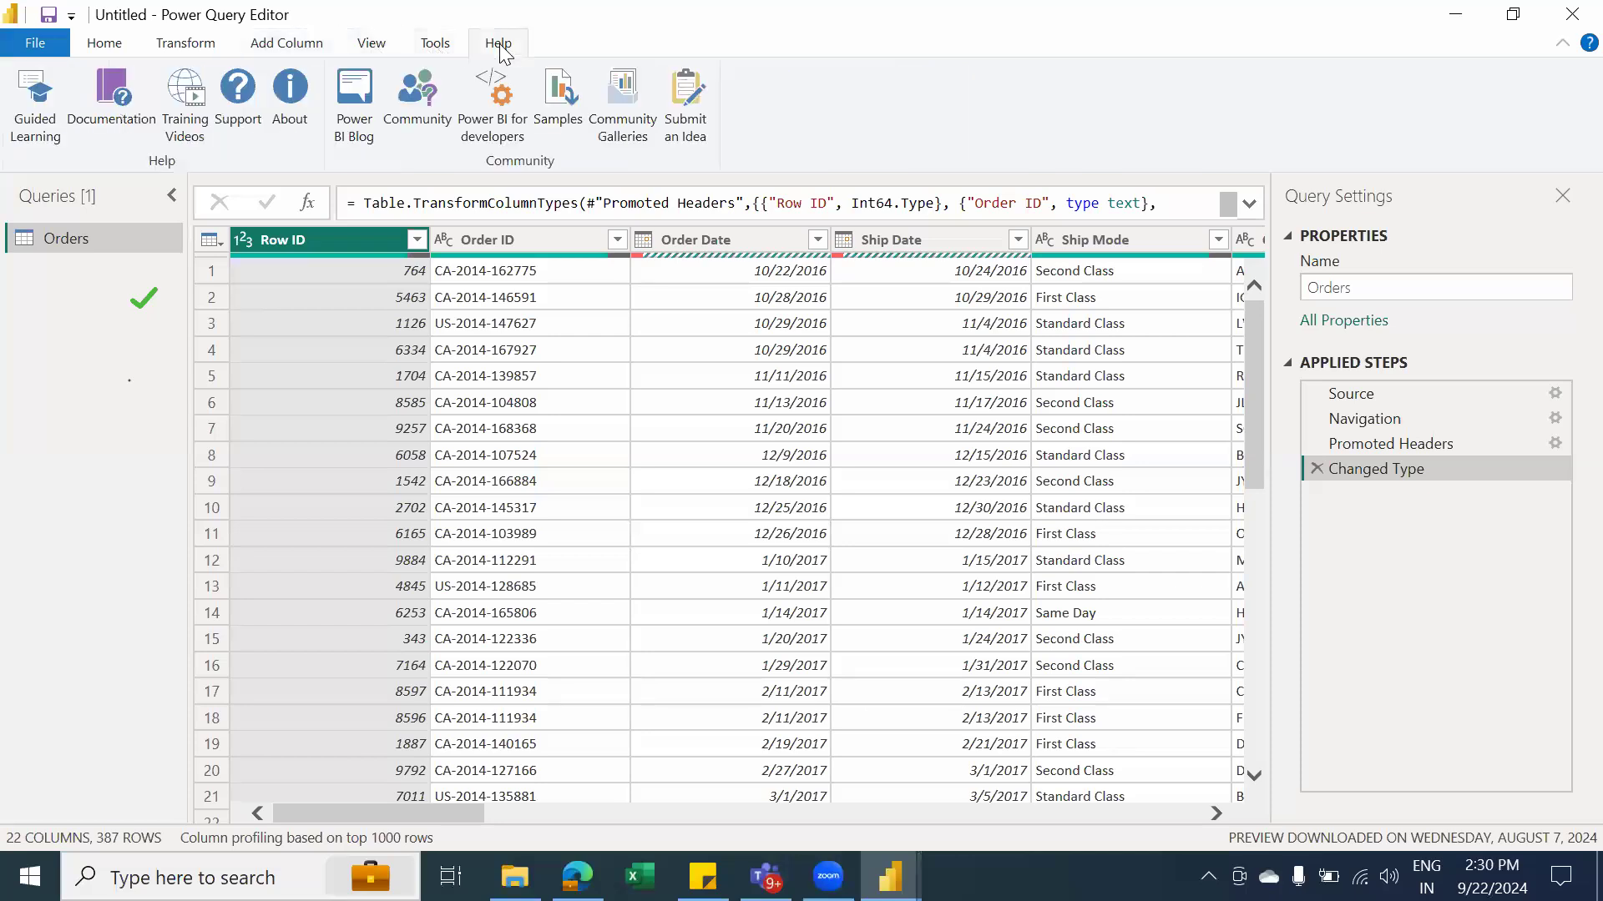
click(117, 50)
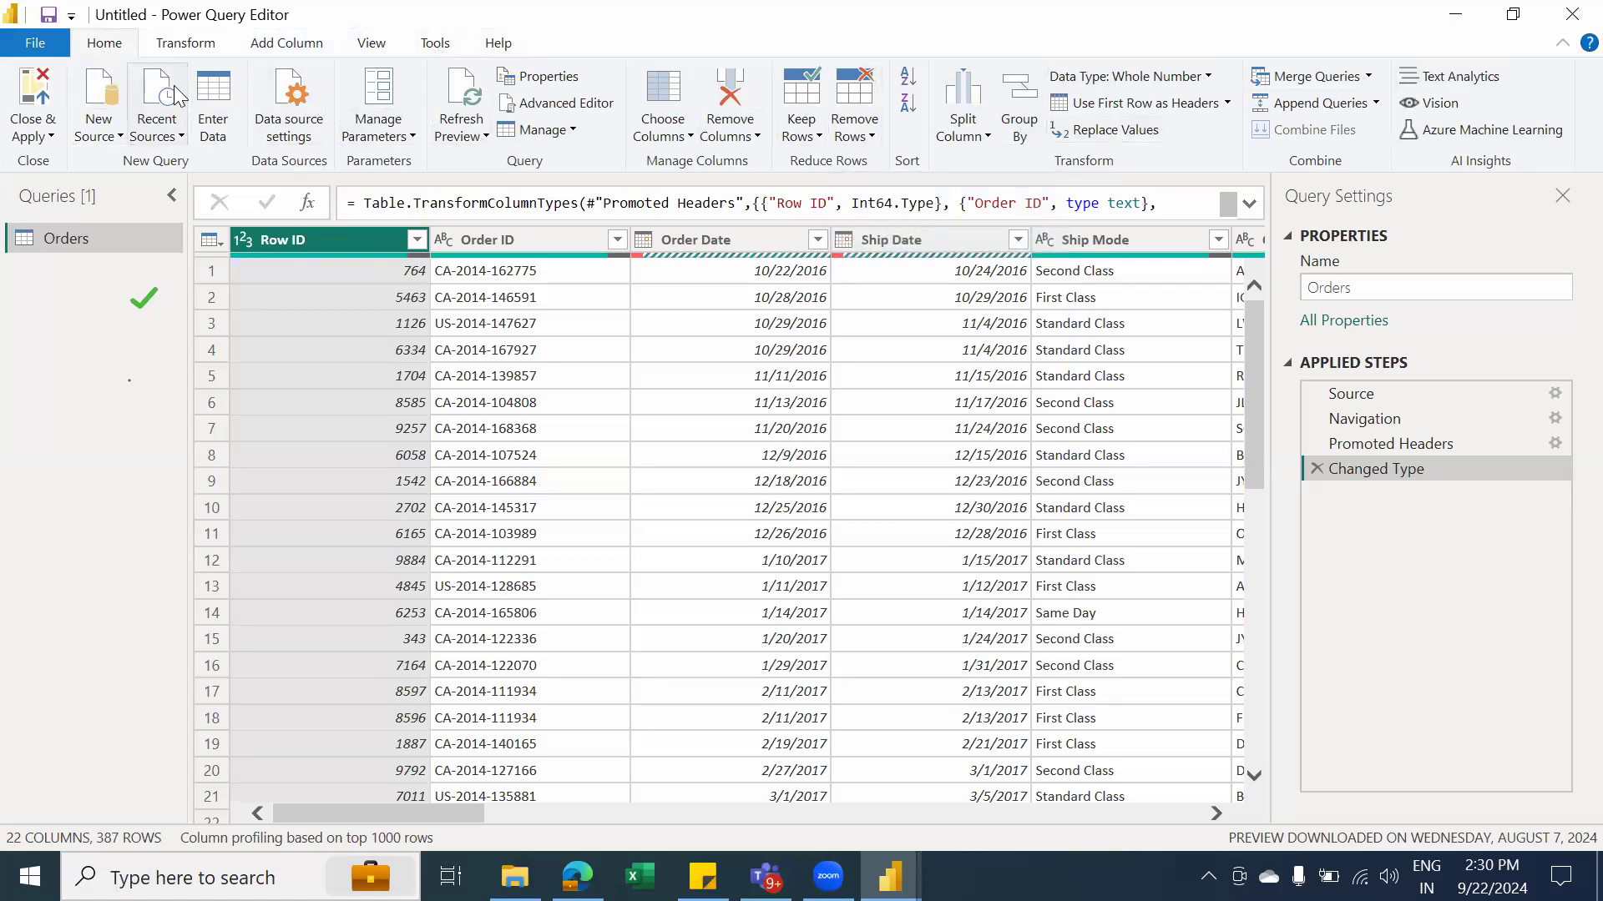
click(201, 48)
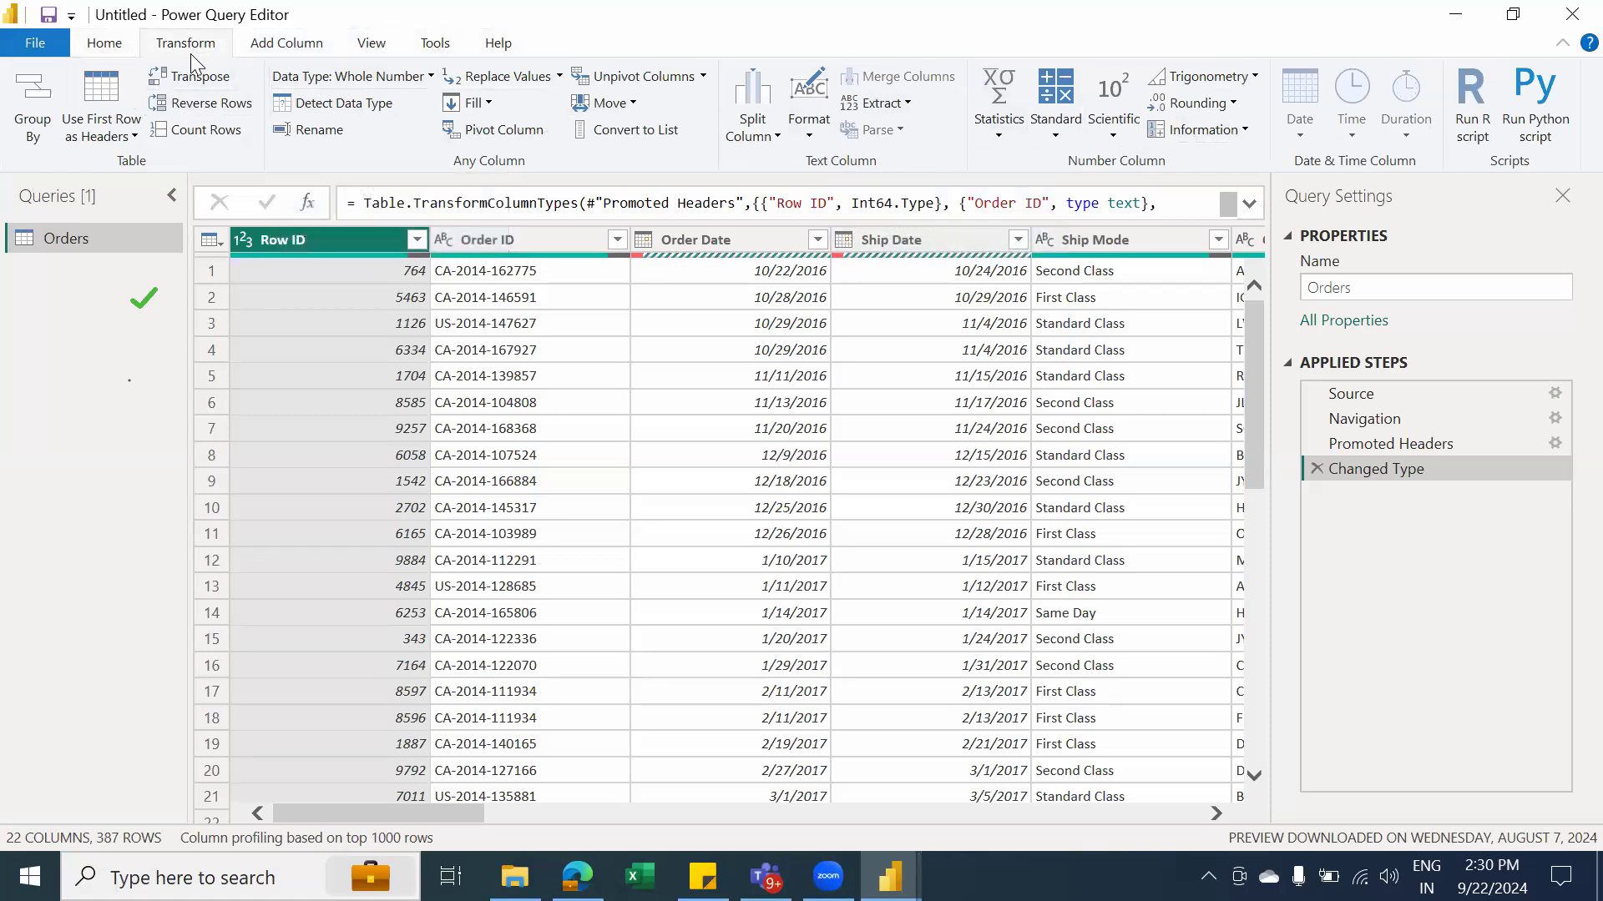
click(300, 43)
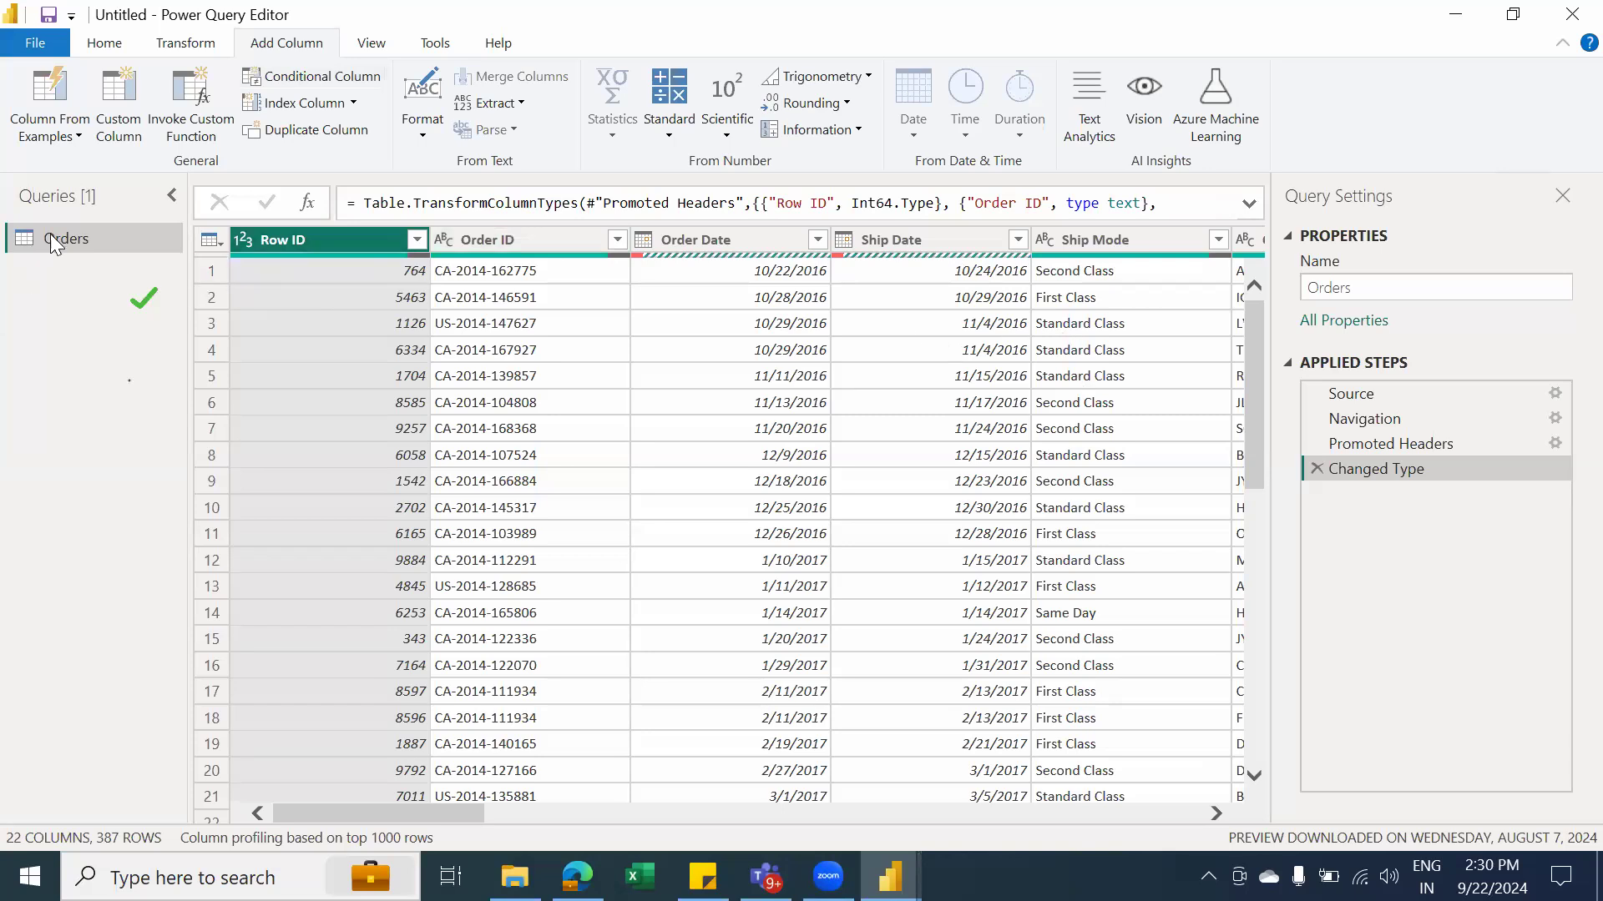
click(104, 44)
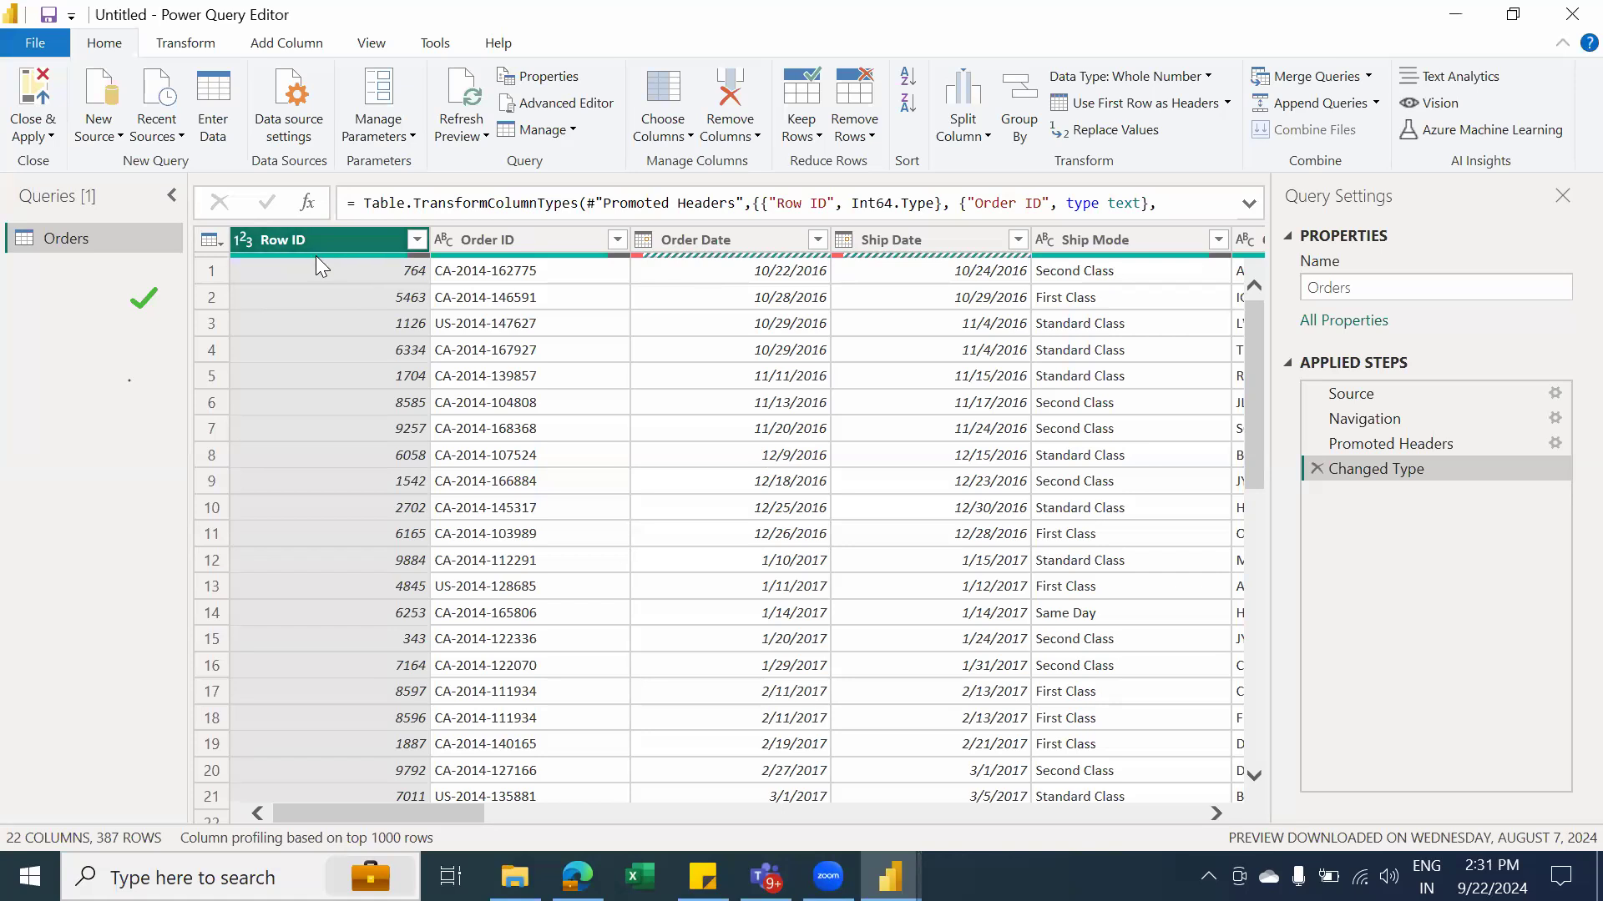
Show column quality for the columns of the Orders query
mouse_move(315, 256)
click(371, 44)
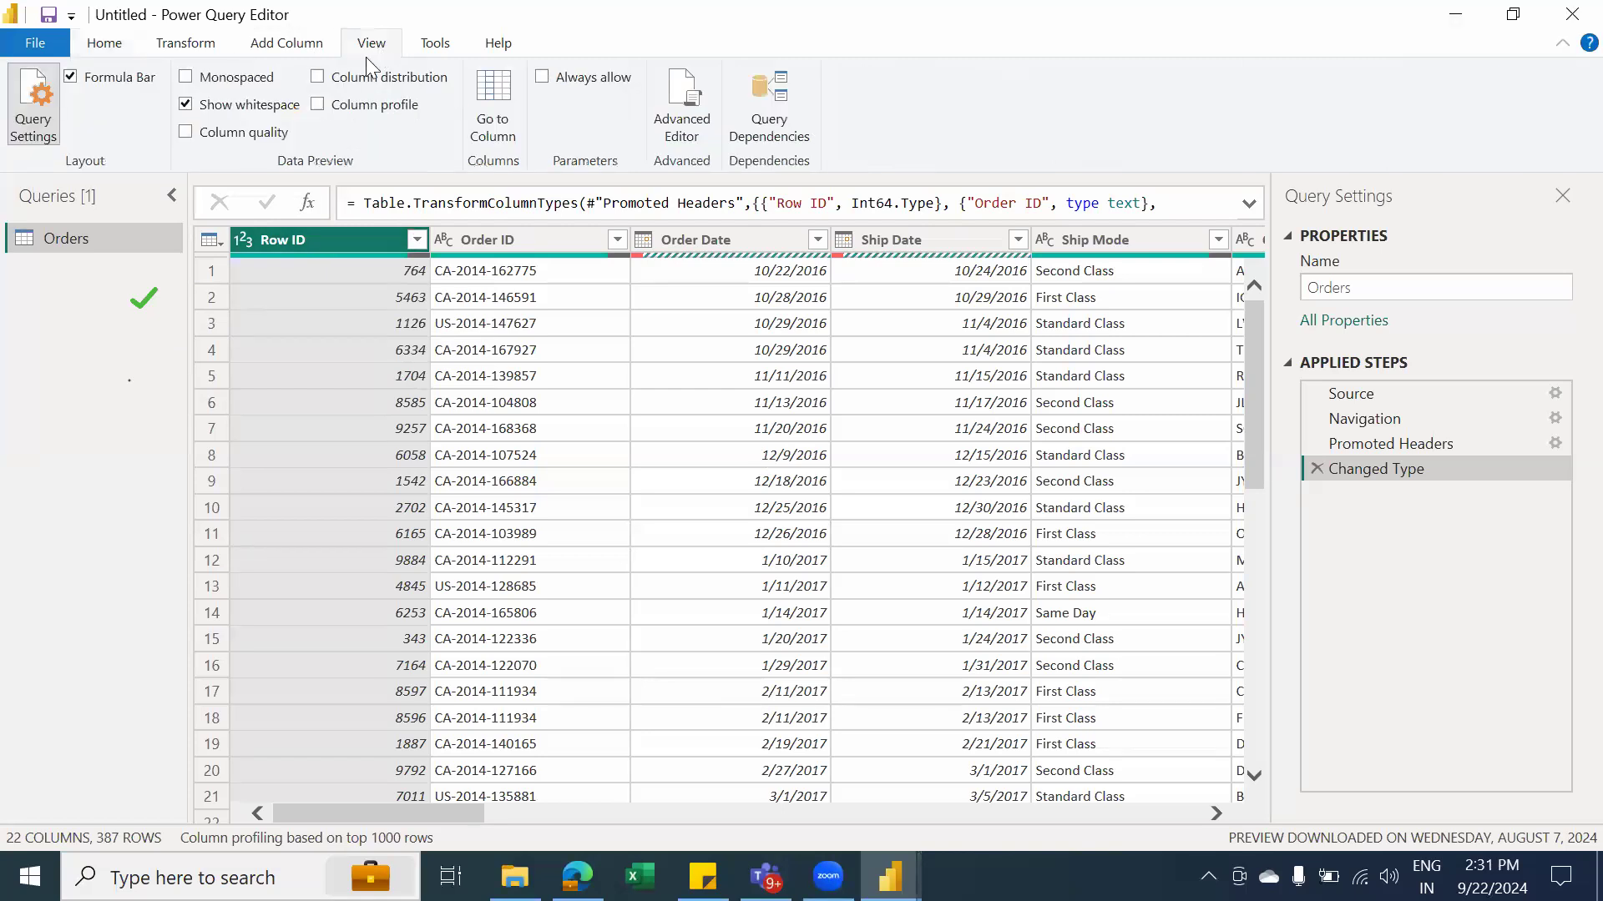
click(185, 131)
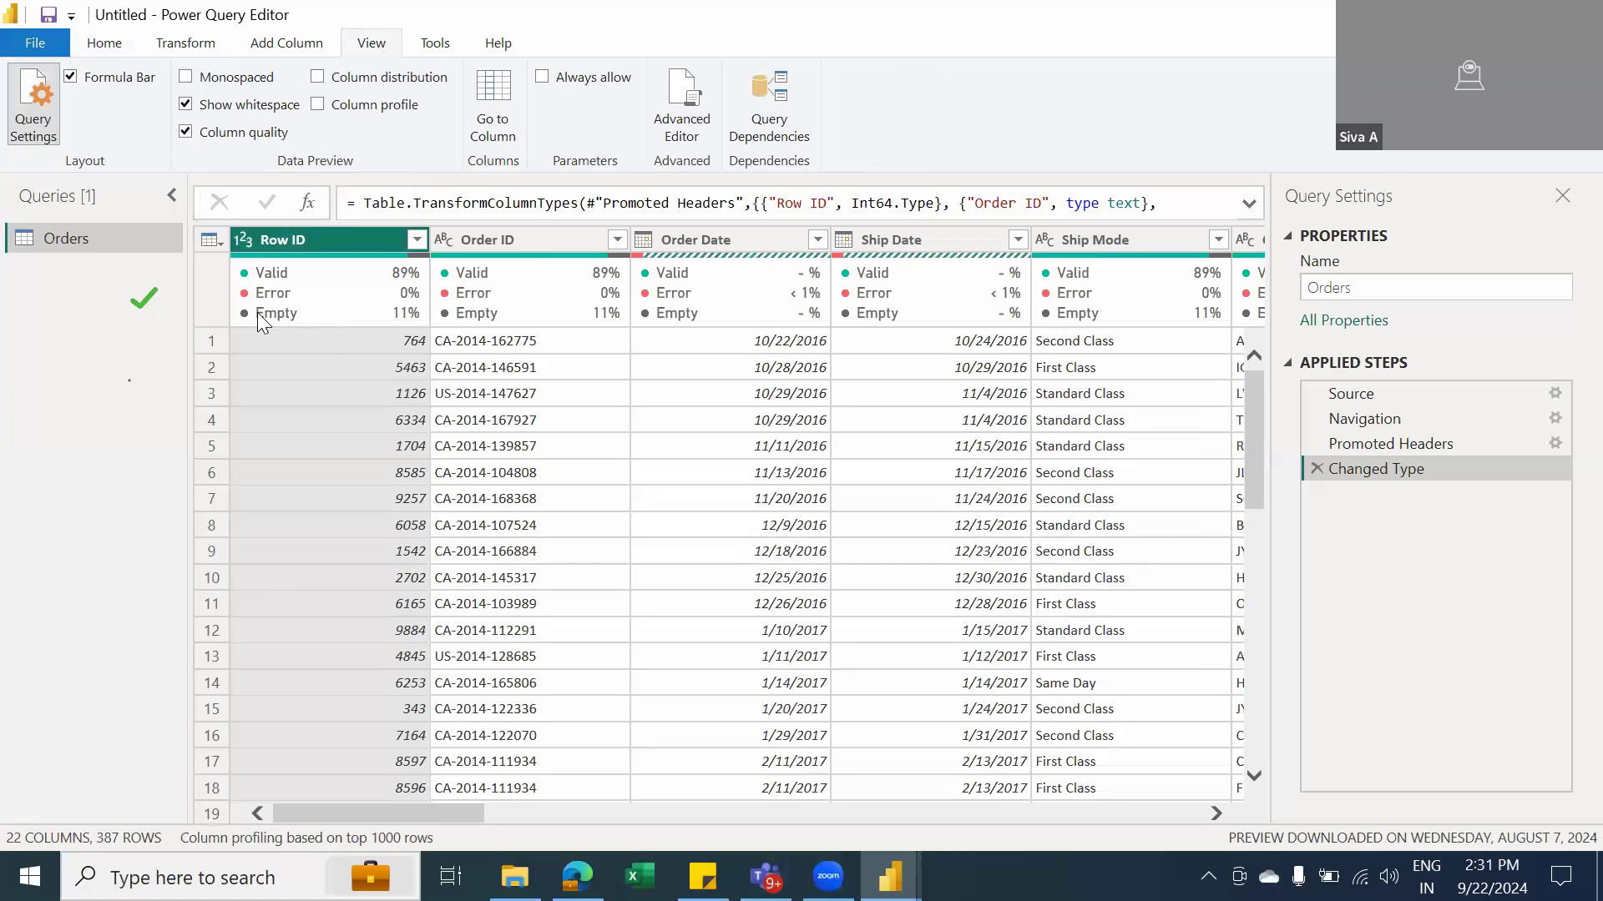
Review the Row ID column's valid, error and empty details, and turn off column quality for the Orders query
mouse_move(420, 319)
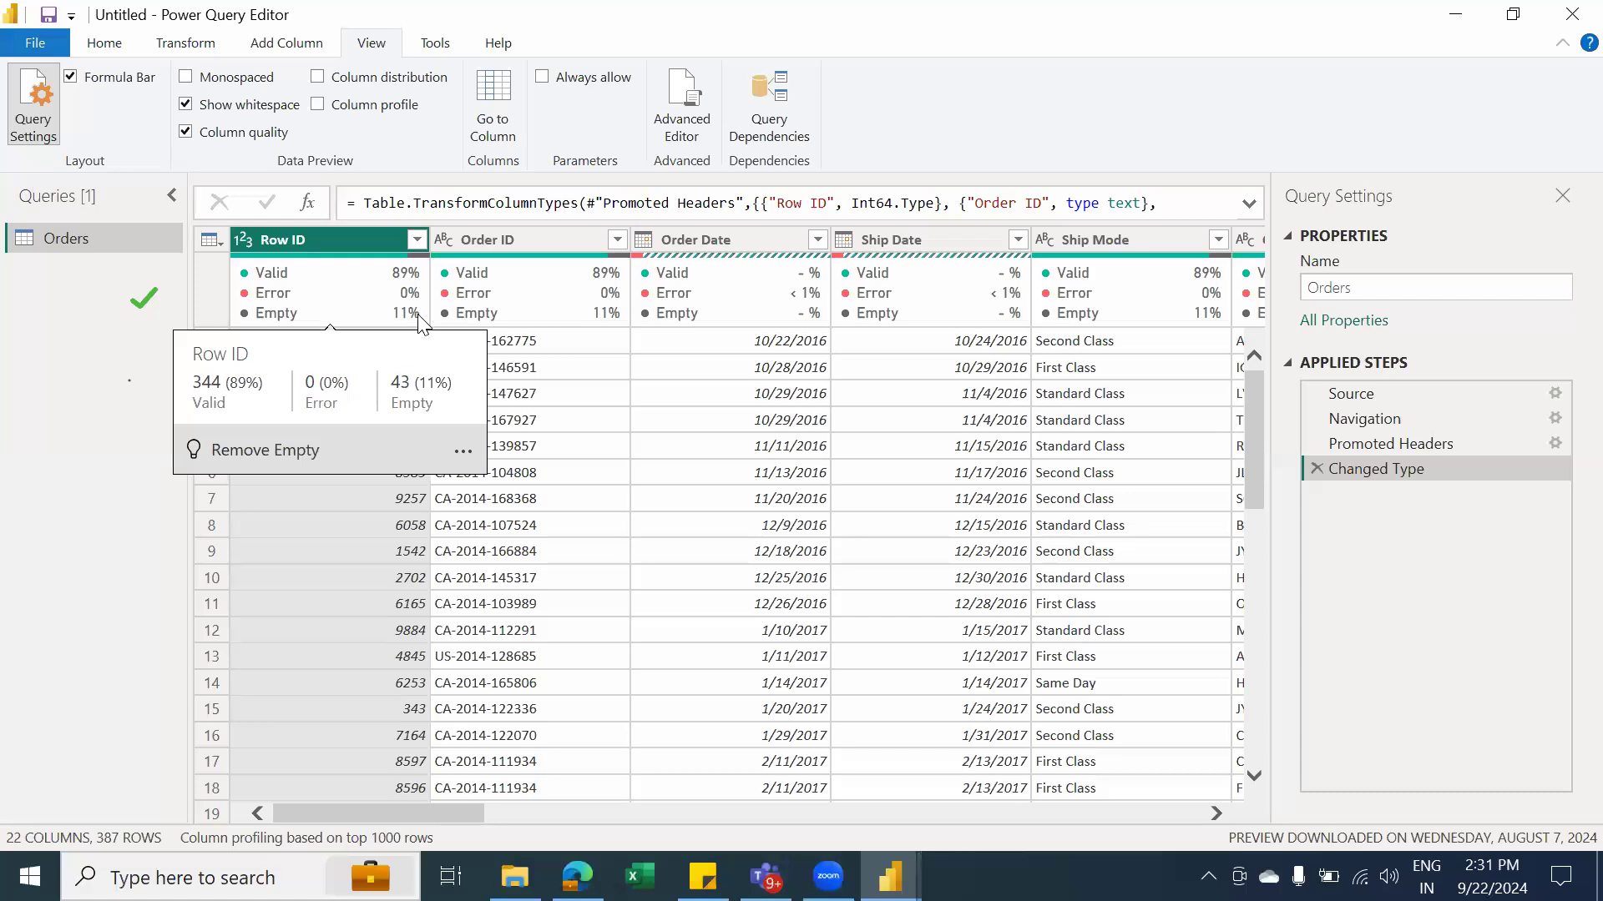
mouse_move(245, 307)
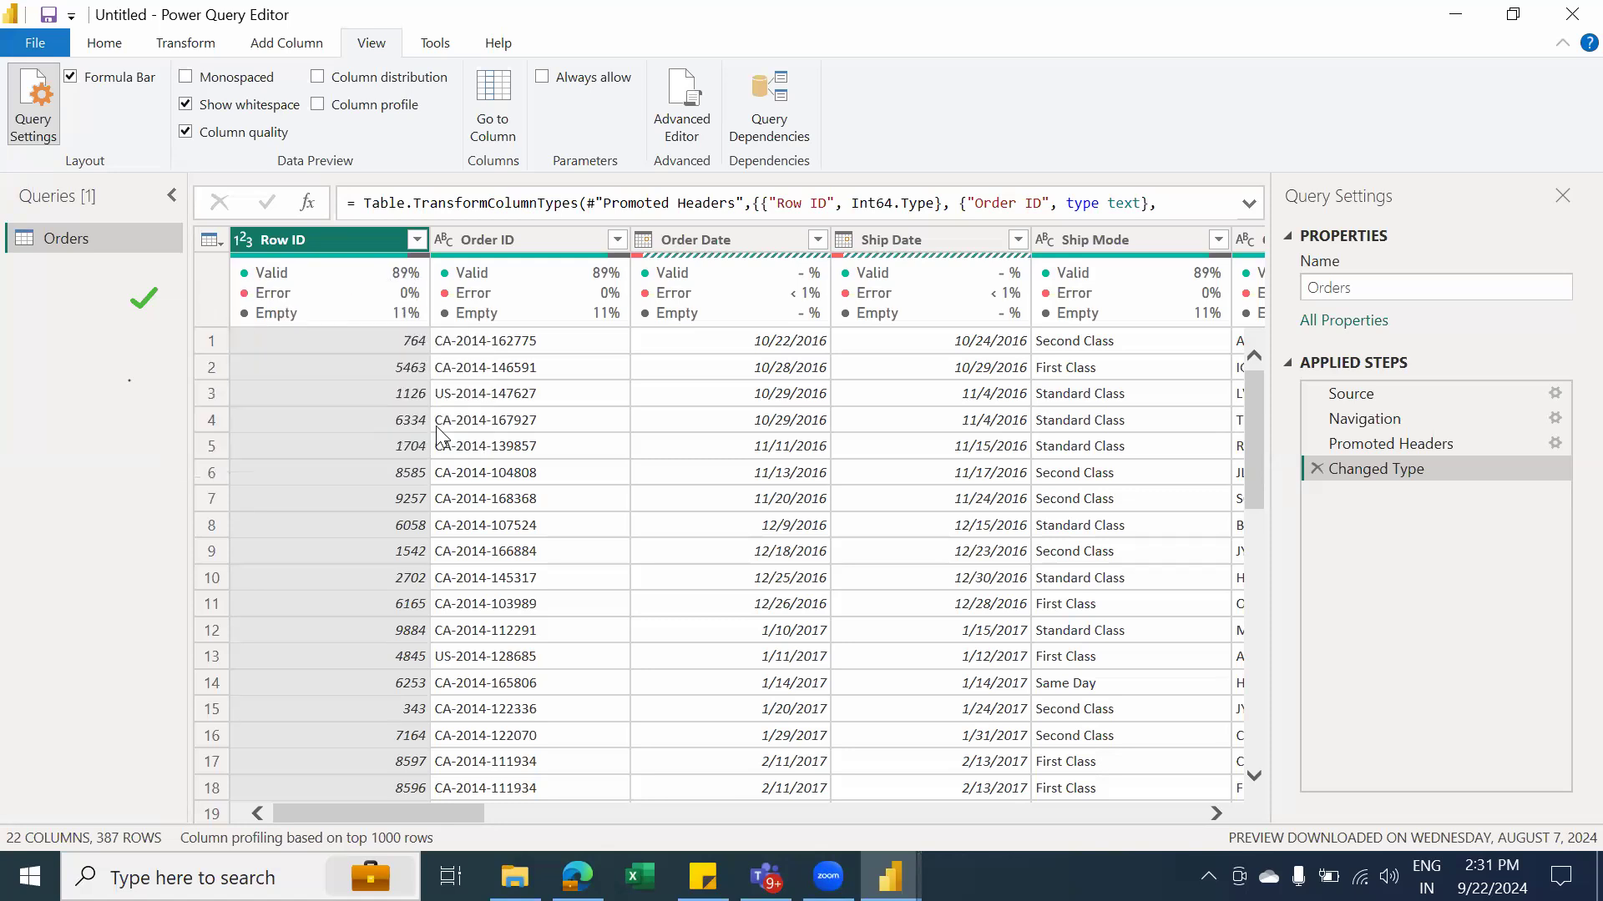
click(186, 132)
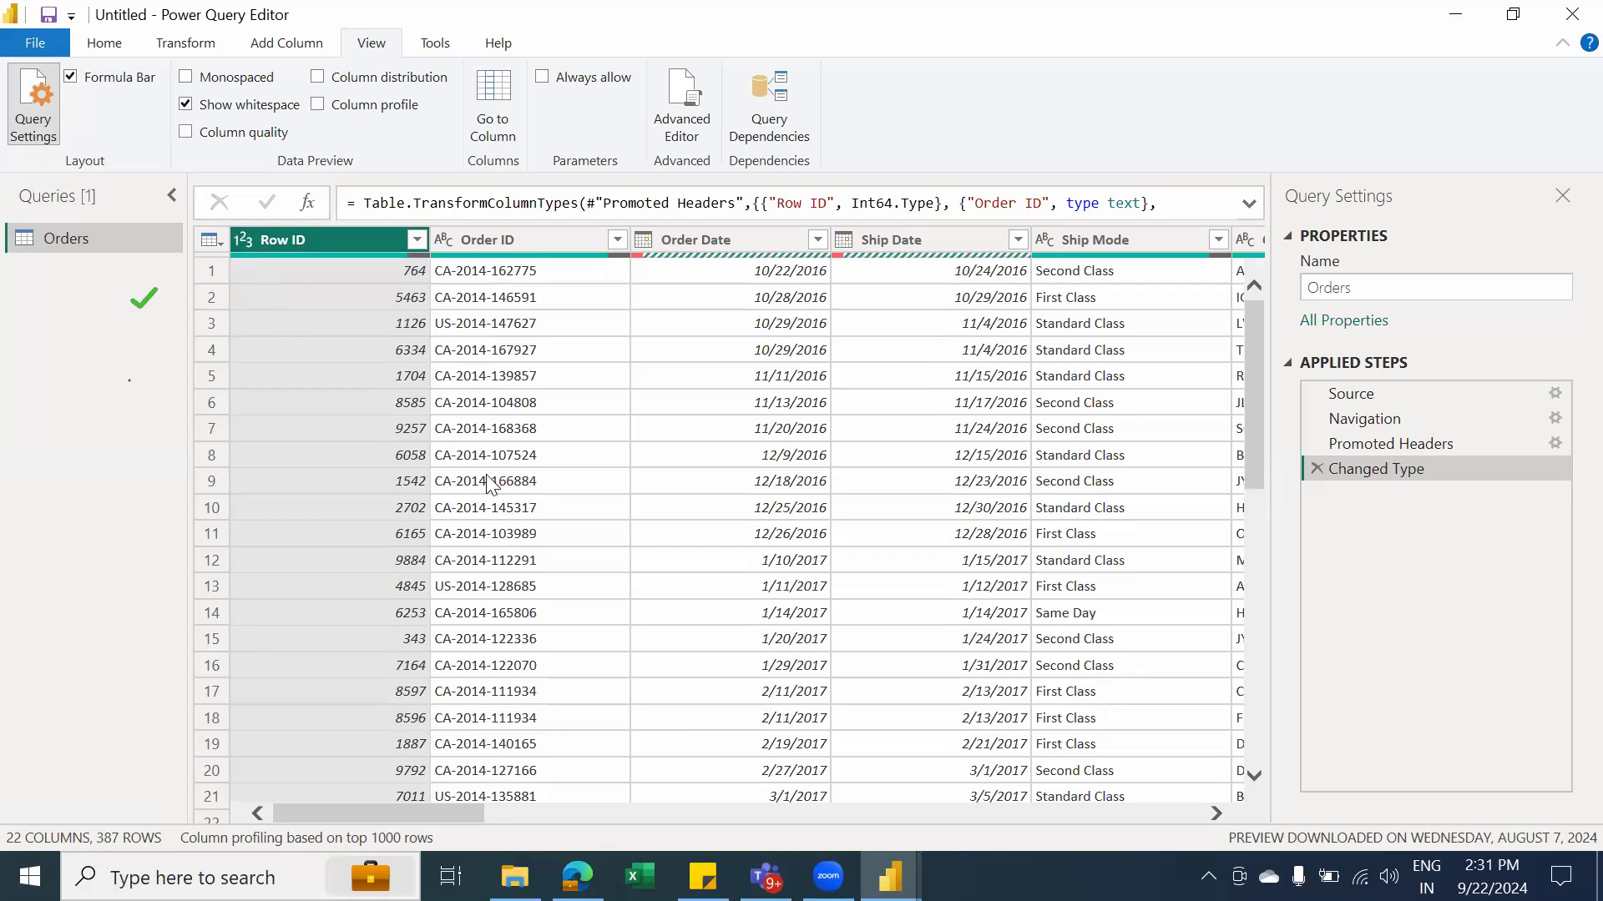
Examine the rows of the Orders query down to its end, checking where the order records stop
scroll(689, 528, down, 6)
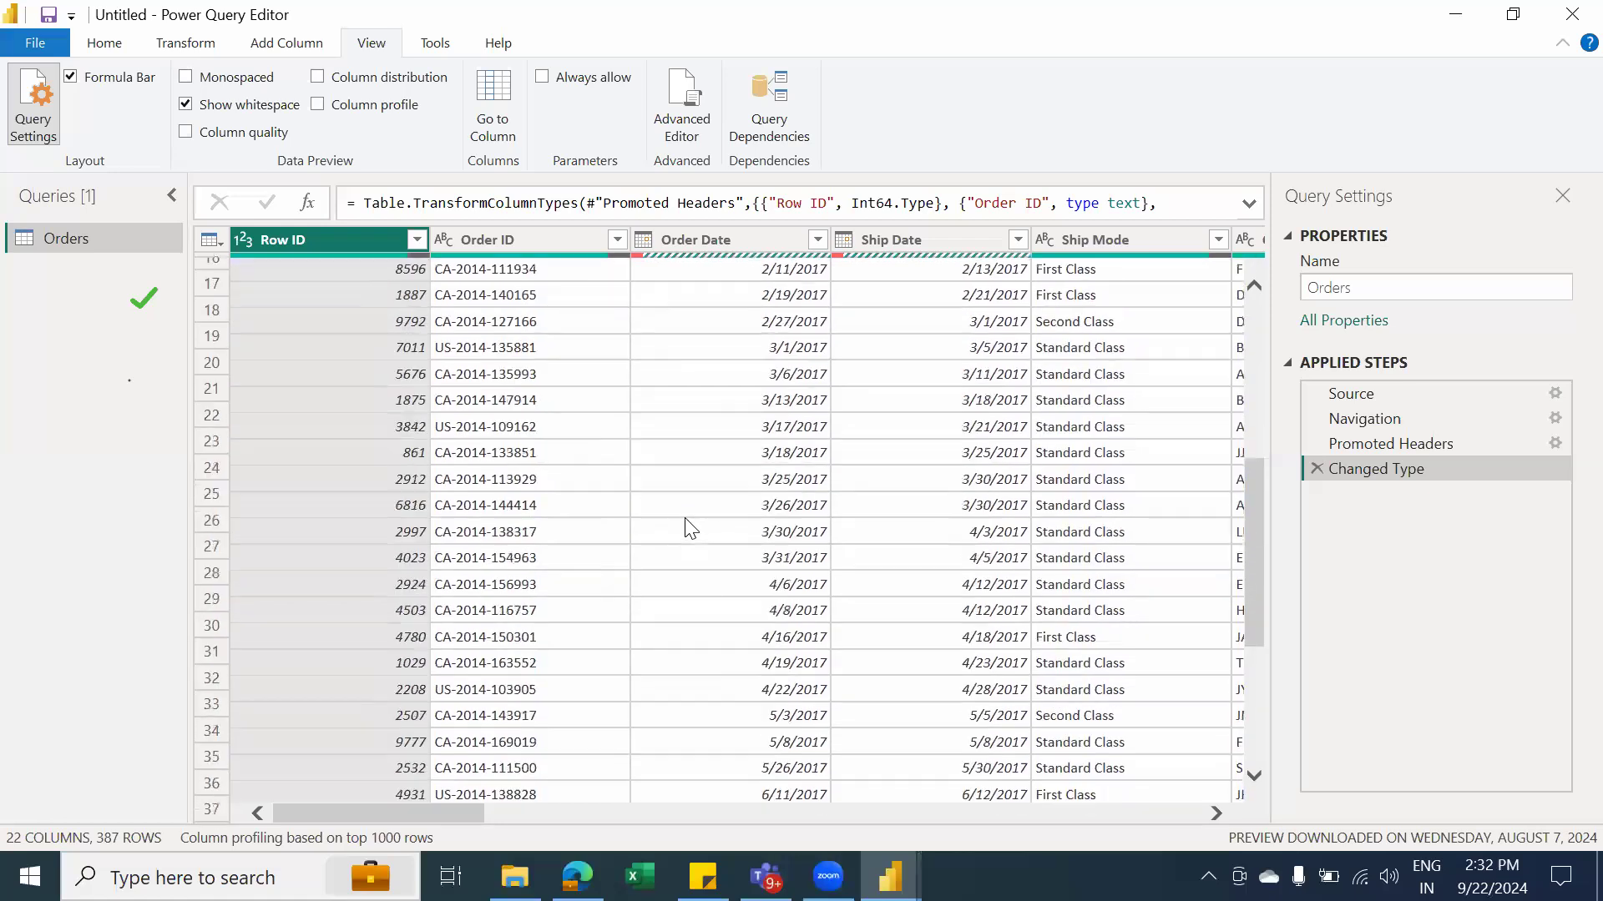
scroll(689, 528, down, 20)
scroll(687, 538, down, 20)
scroll(687, 544, down, 20)
scroll(692, 557, down, 19)
scroll(692, 561, up, 3)
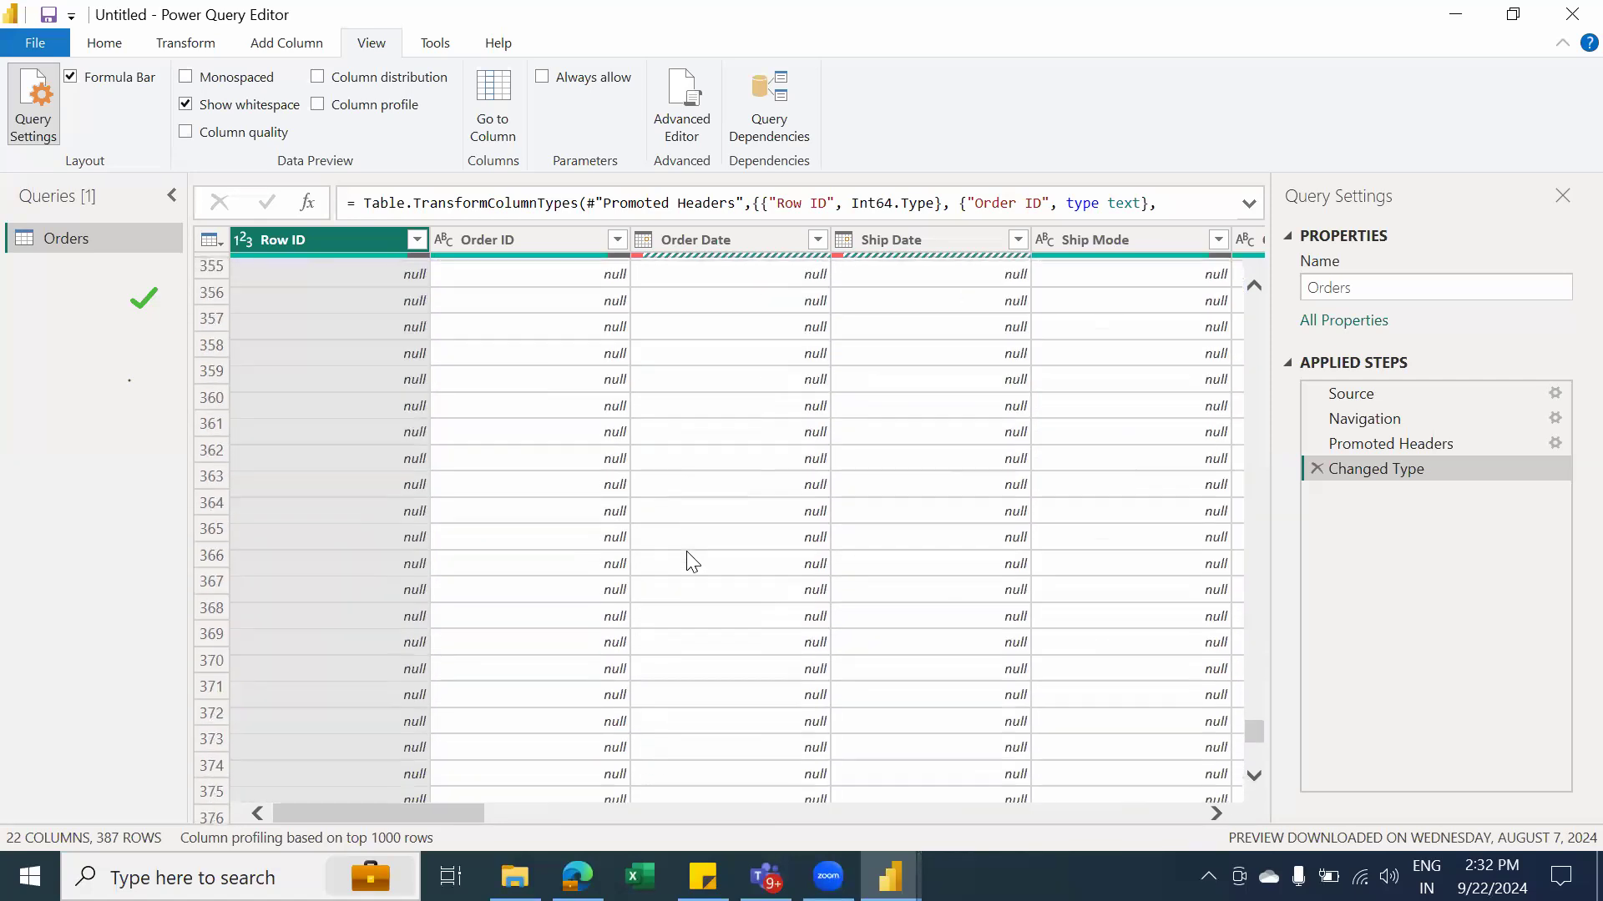
scroll(691, 561, up, 1)
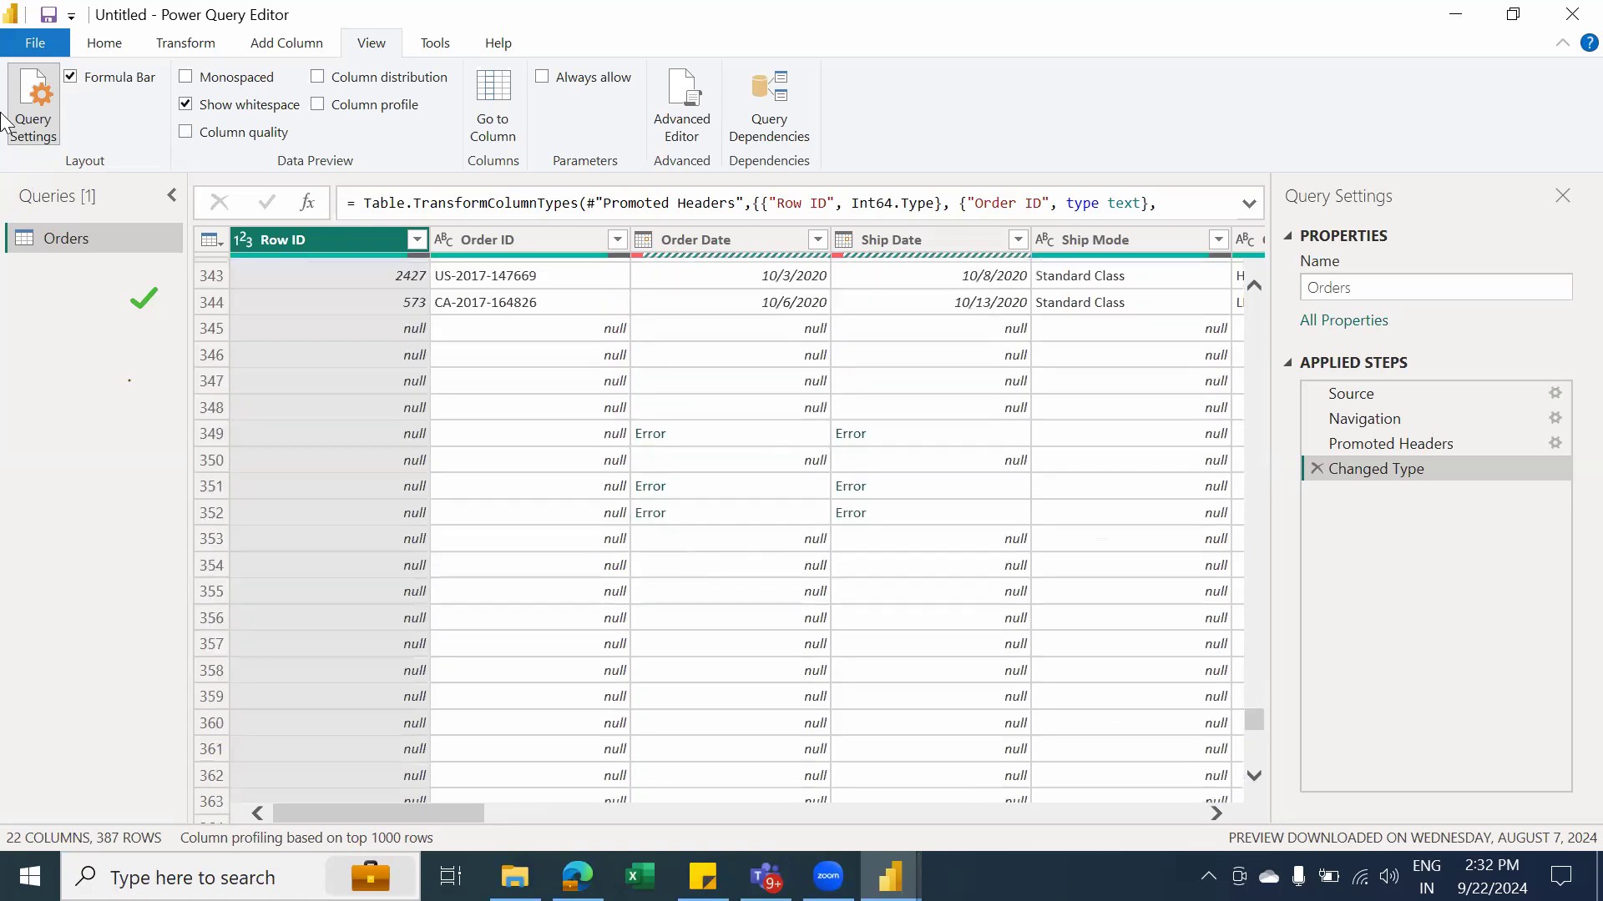
scroll(366, 667, down, 8)
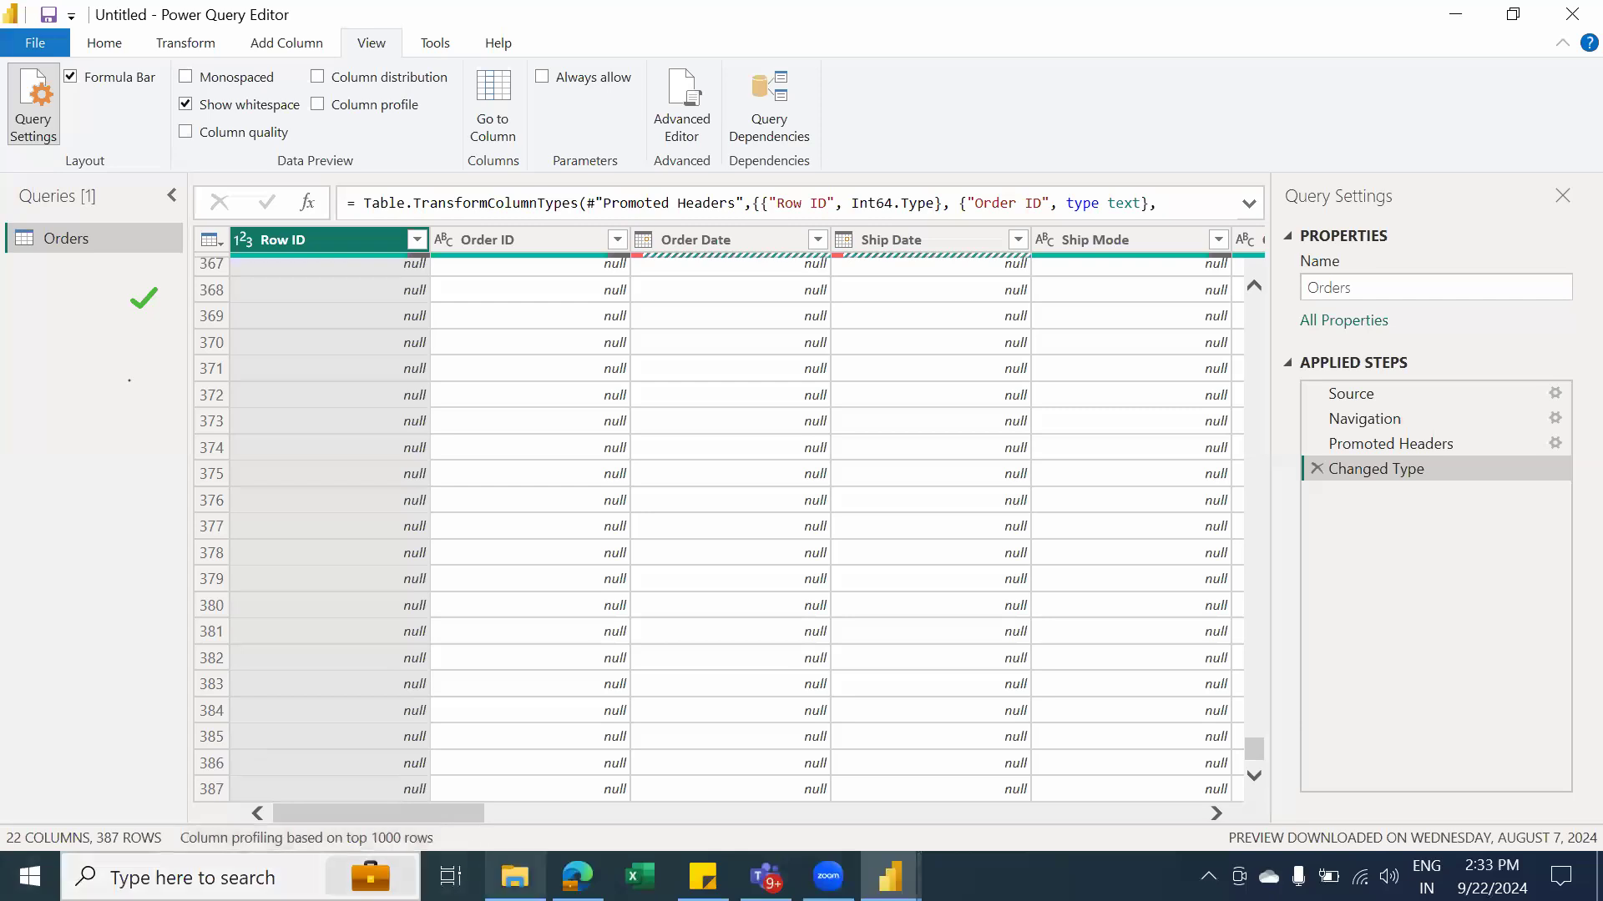
Open the 01_Super Stores workbook from the Data Sources folder in Excel and close document recovery, choosing to view the recovered files later
mouse_move(515, 876)
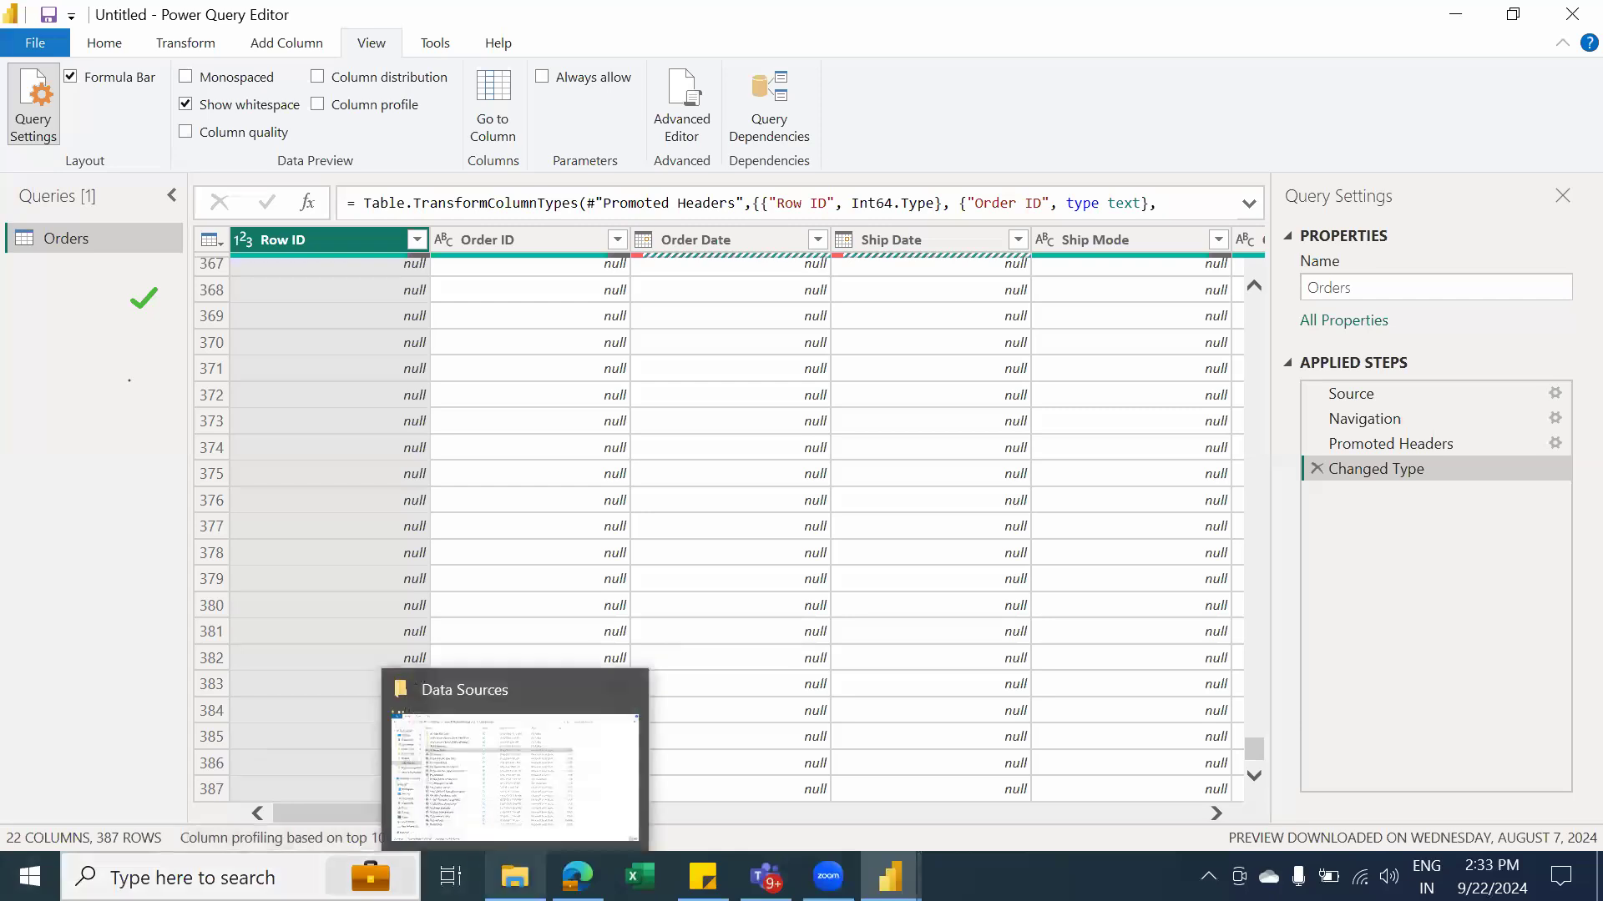
click(528, 797)
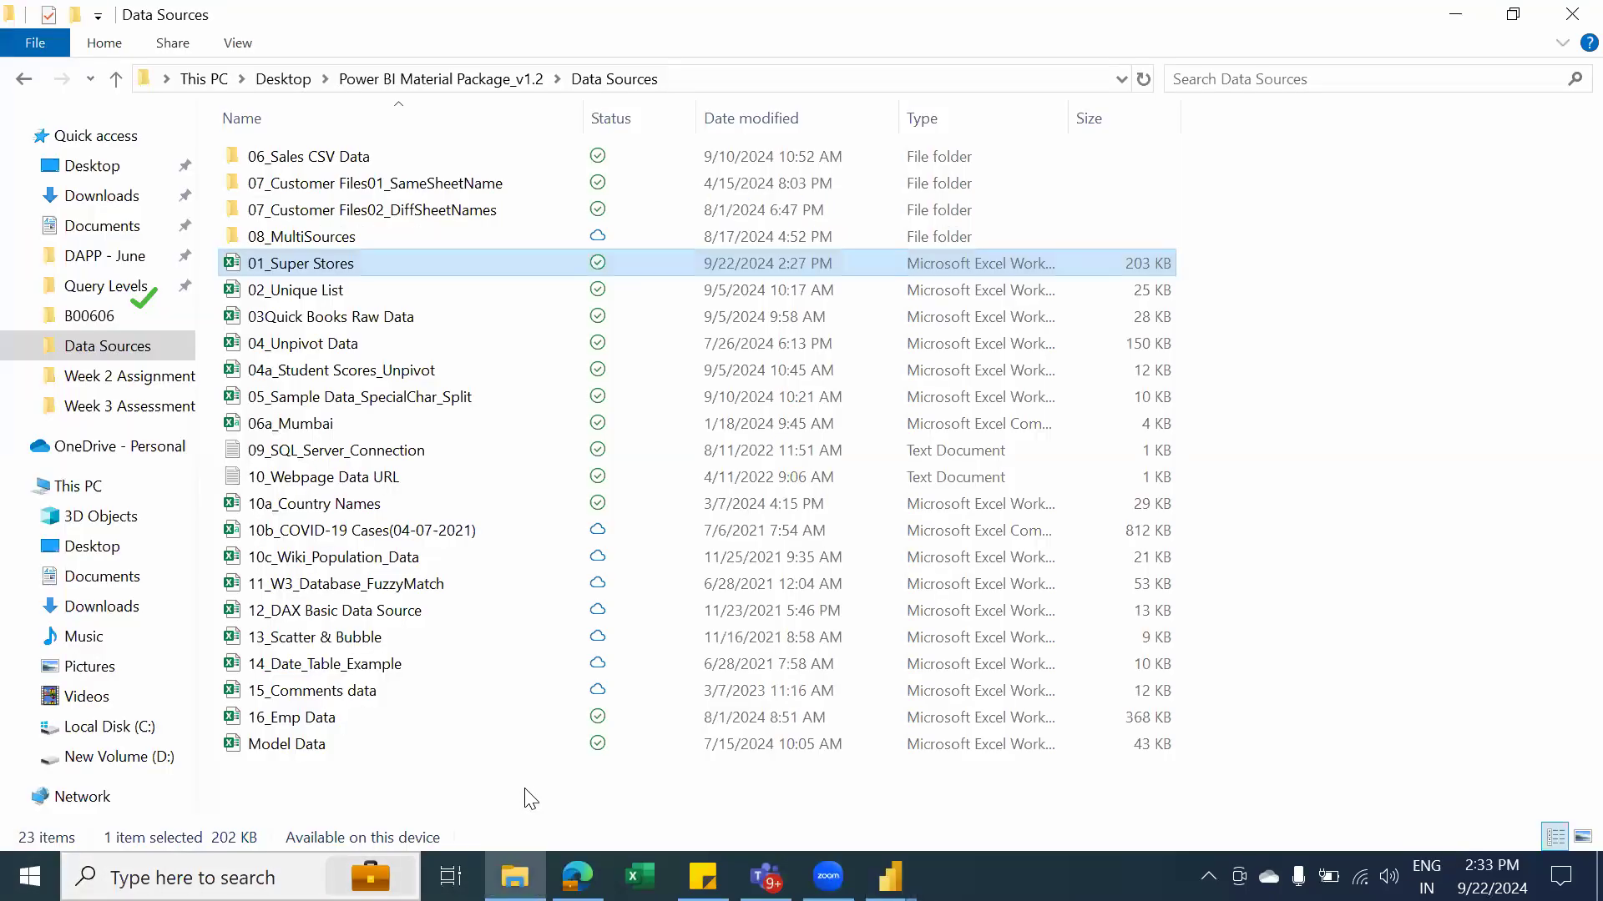
double_click(308, 257)
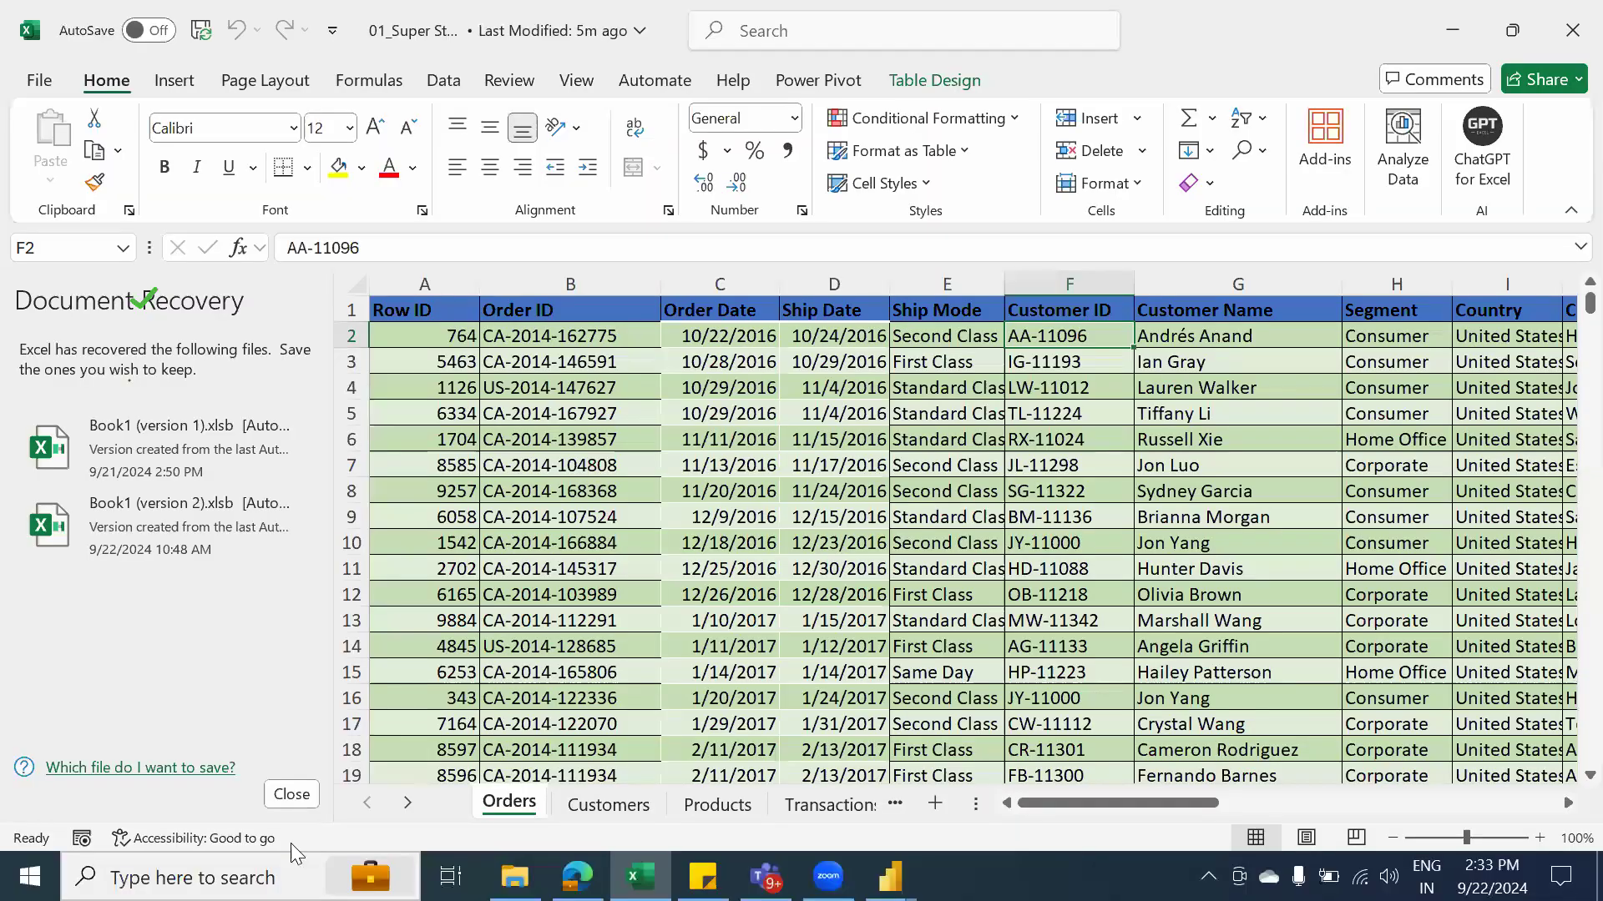
click(288, 794)
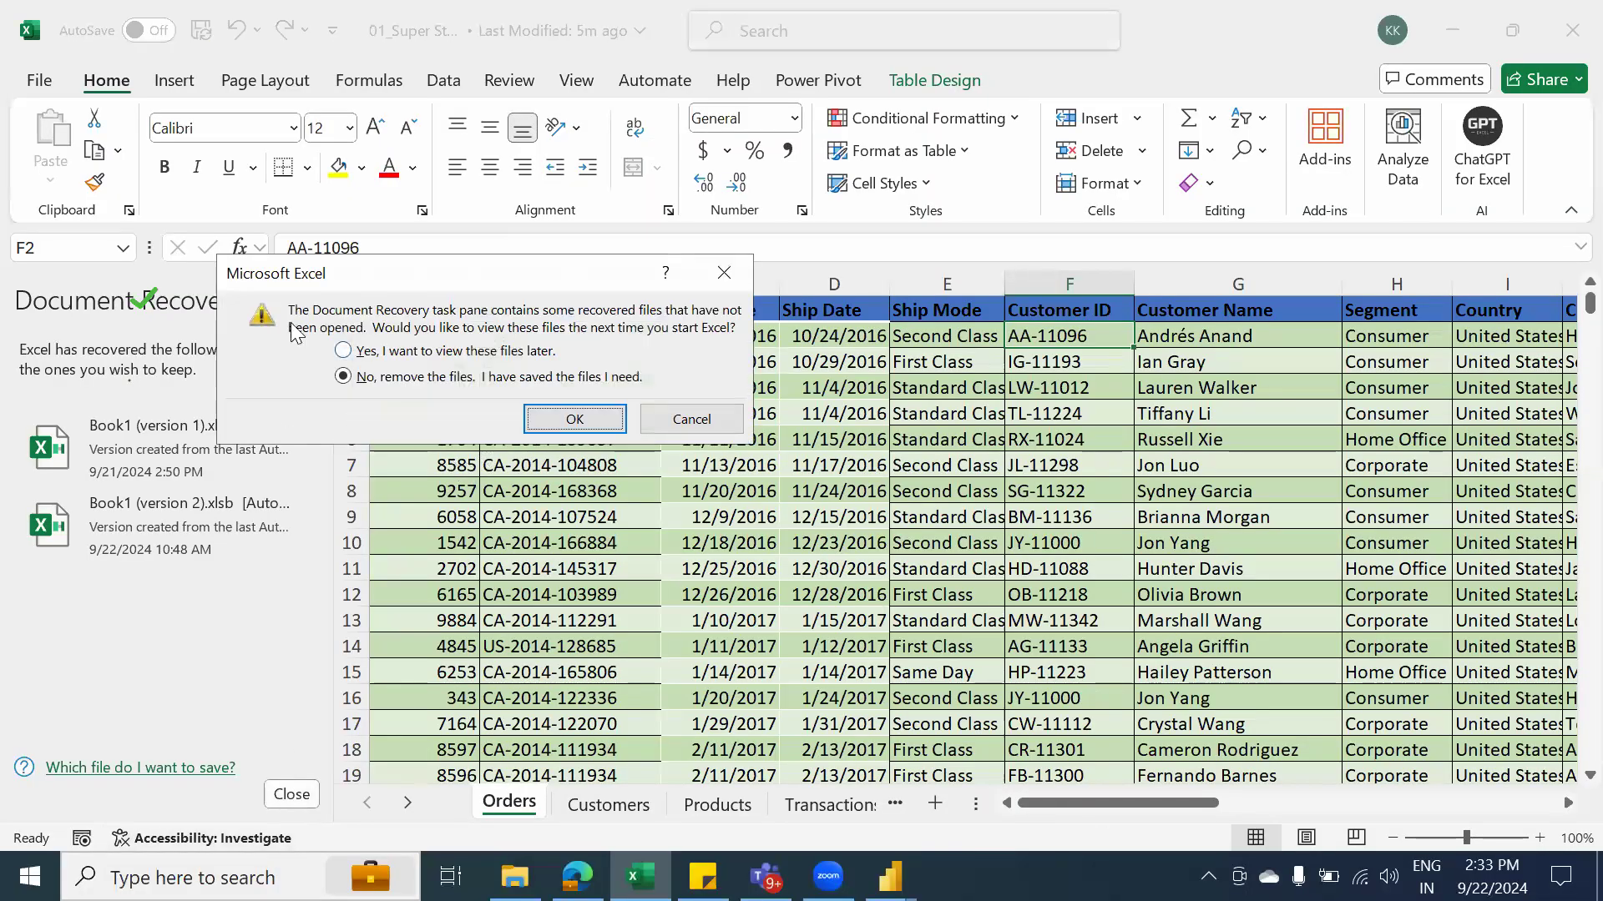
click(349, 351)
click(537, 419)
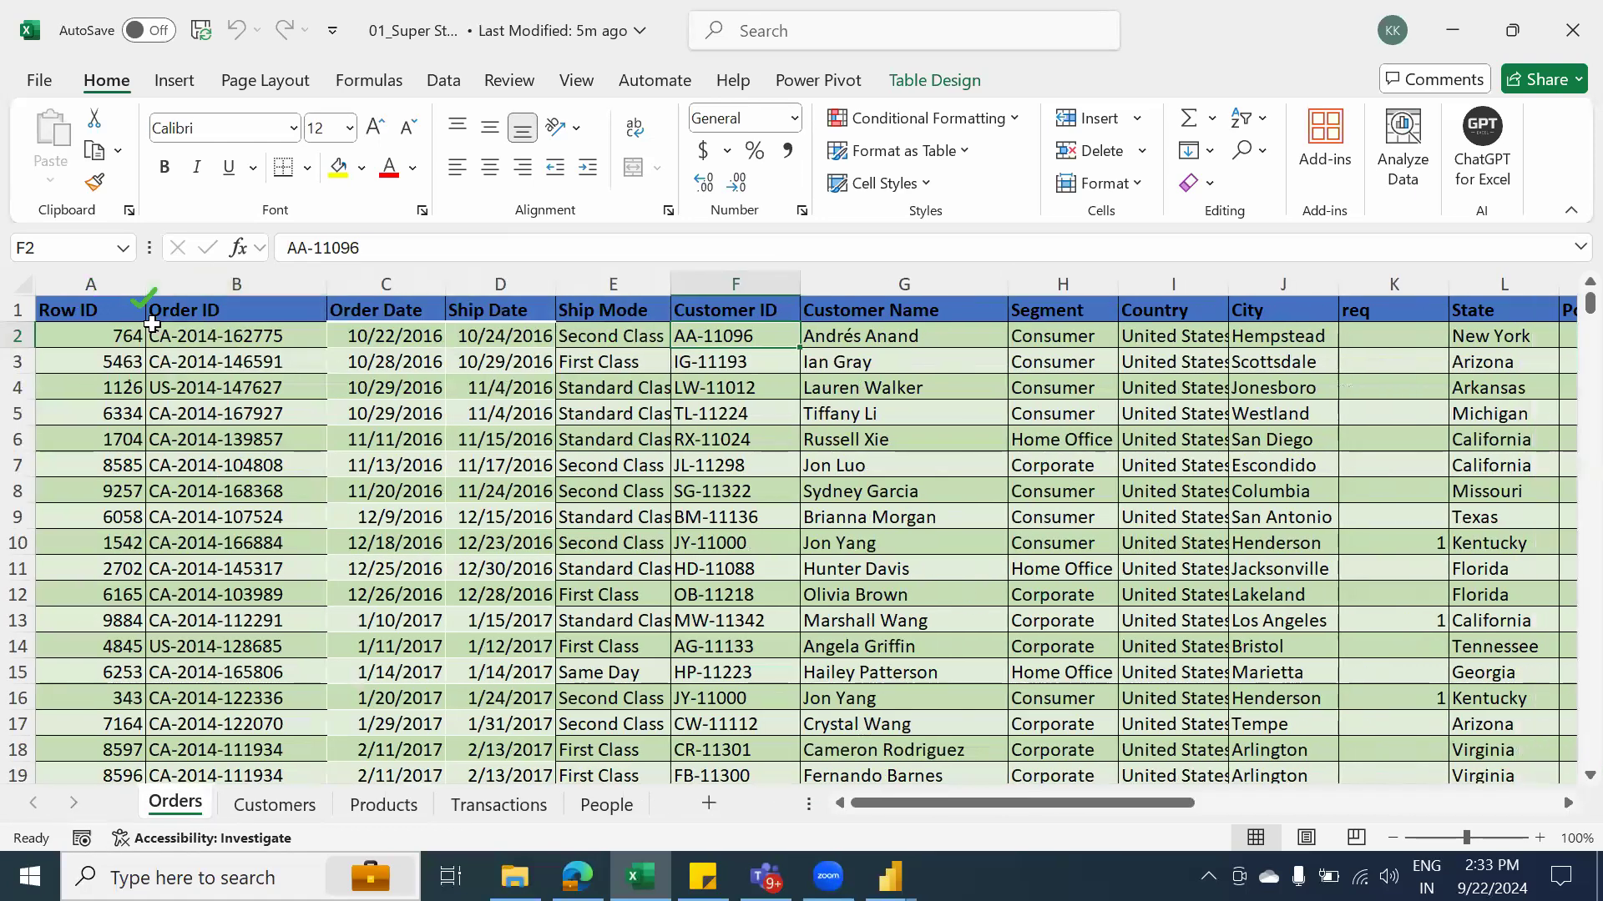
Go from cell A1 to the last used cell of the Orders sheet and examine the formatted area below the data
click(112, 308)
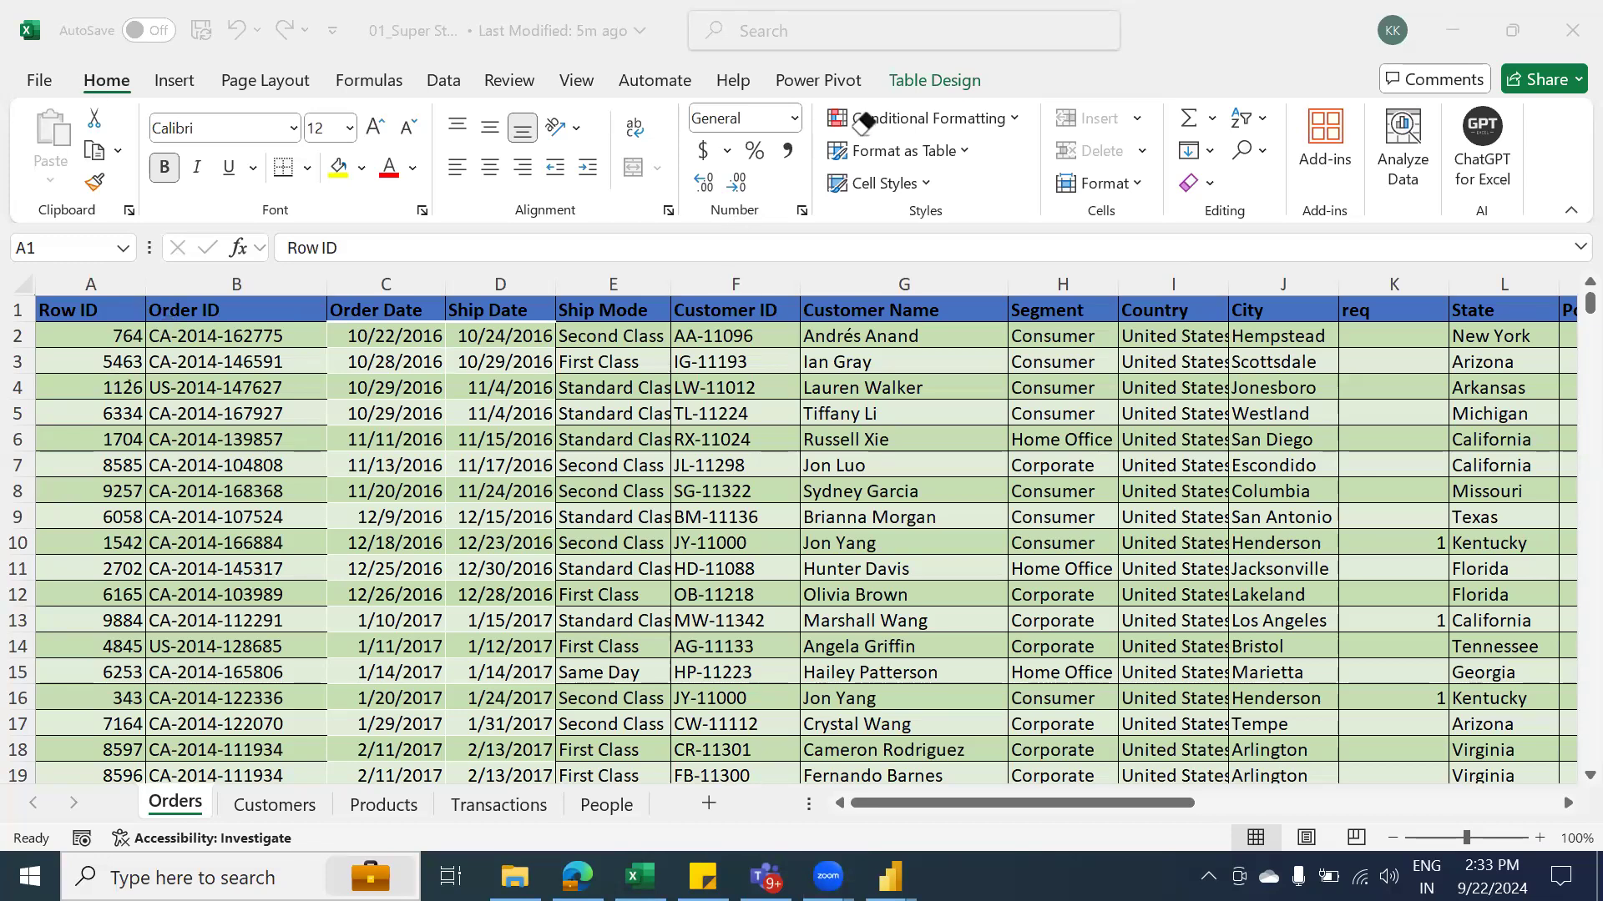
key(Escape)
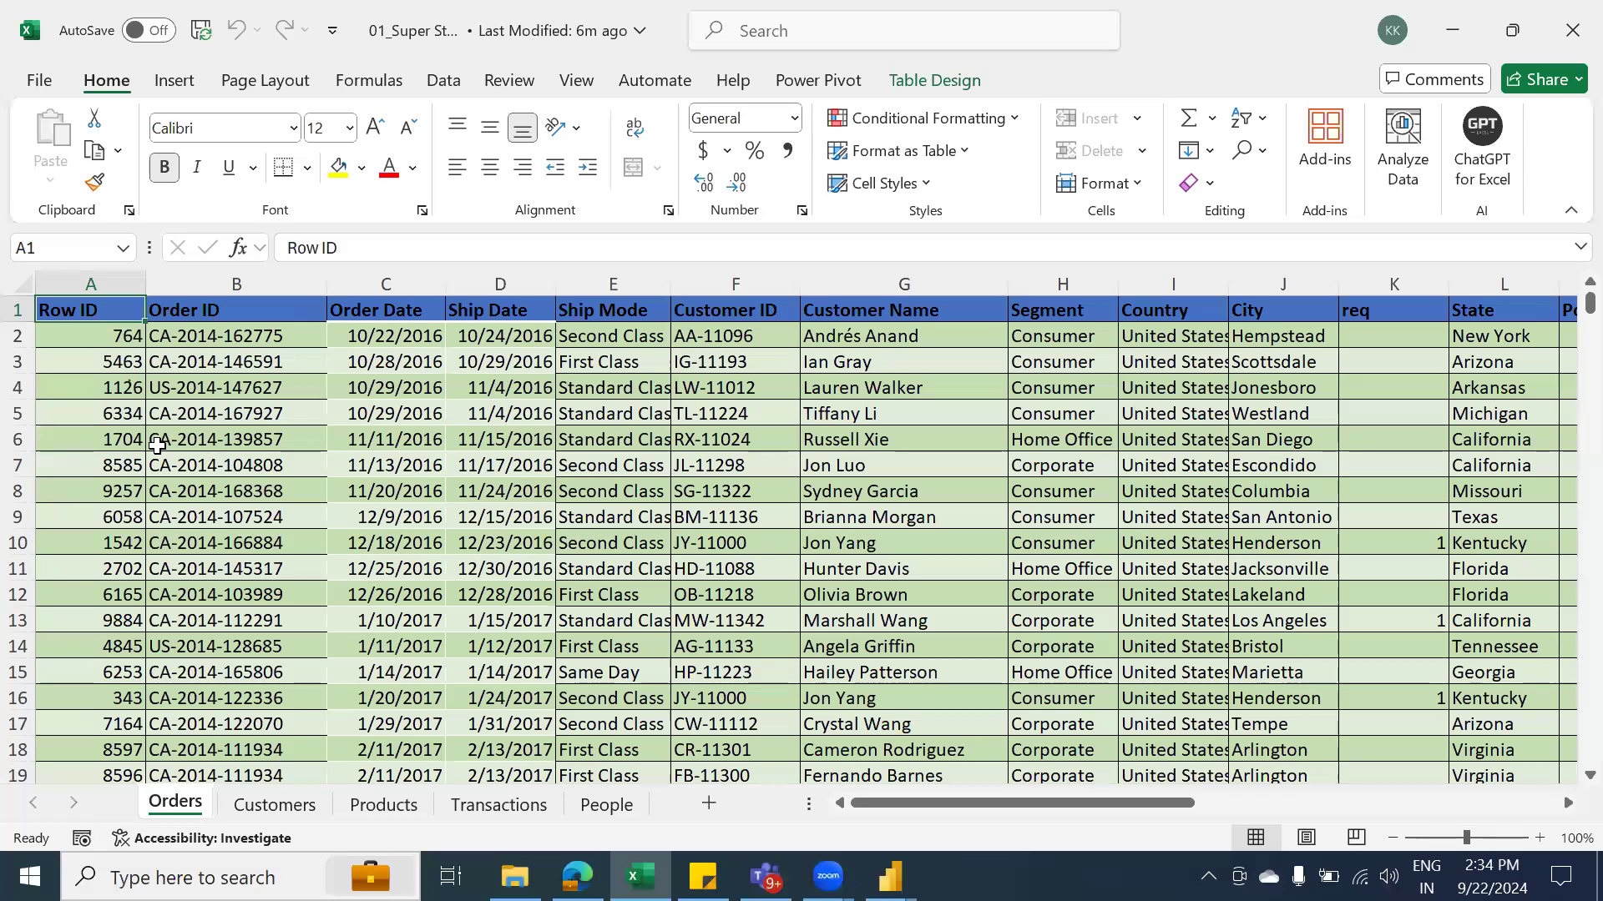
key(ctrl+End)
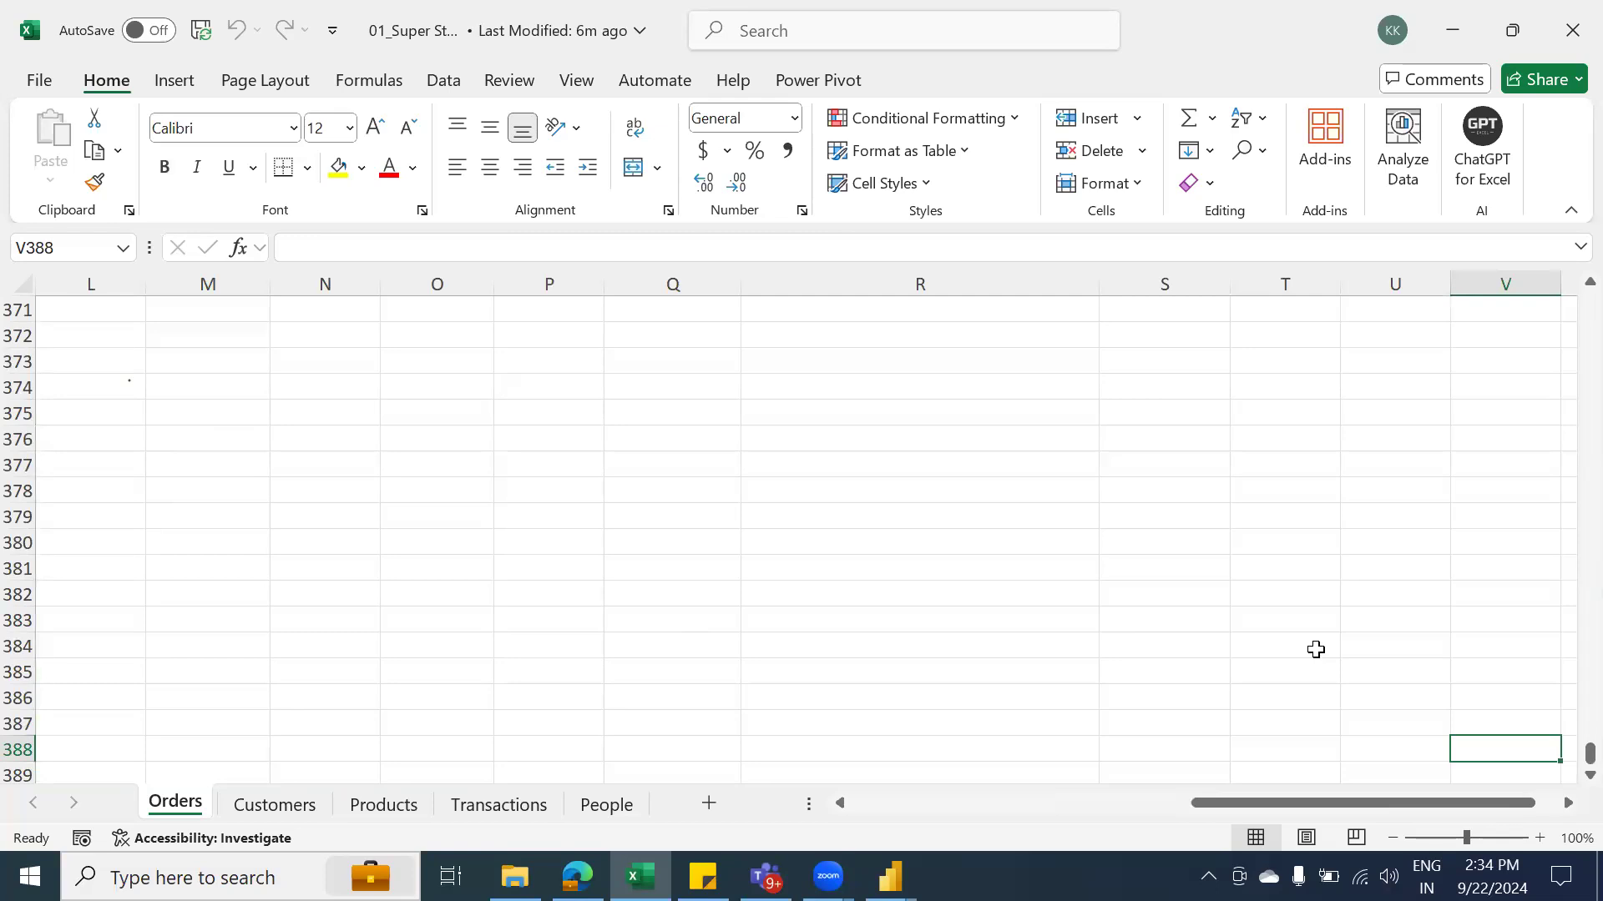
drag(1389, 803, 734, 814)
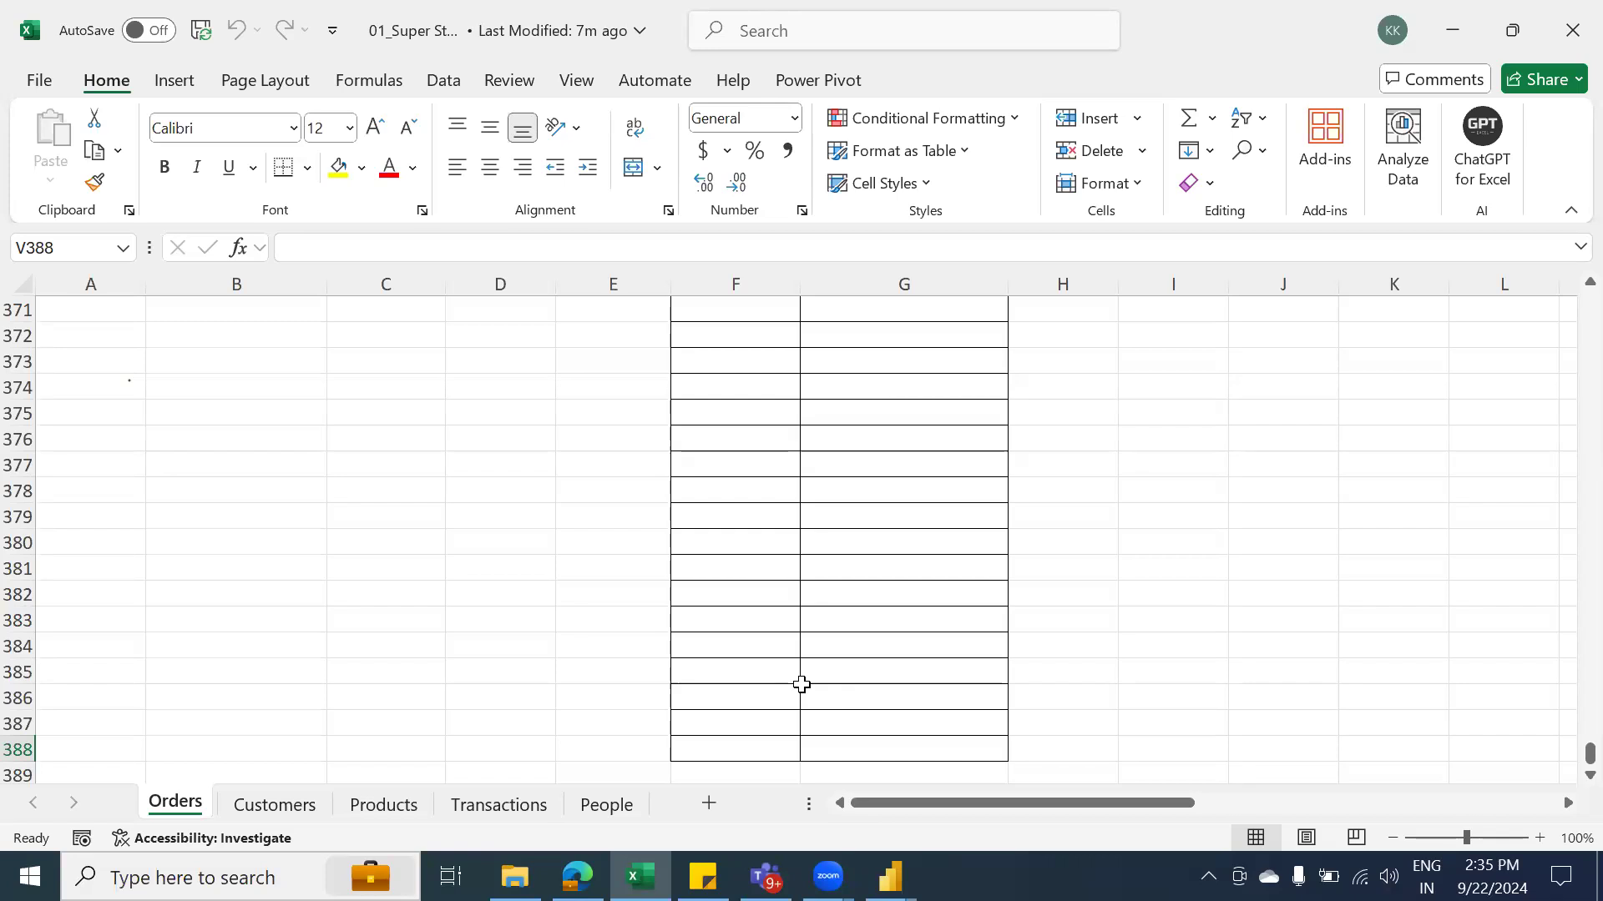
scroll(910, 615, up, 9)
scroll(912, 616, up, 3)
scroll(911, 616, down, 4)
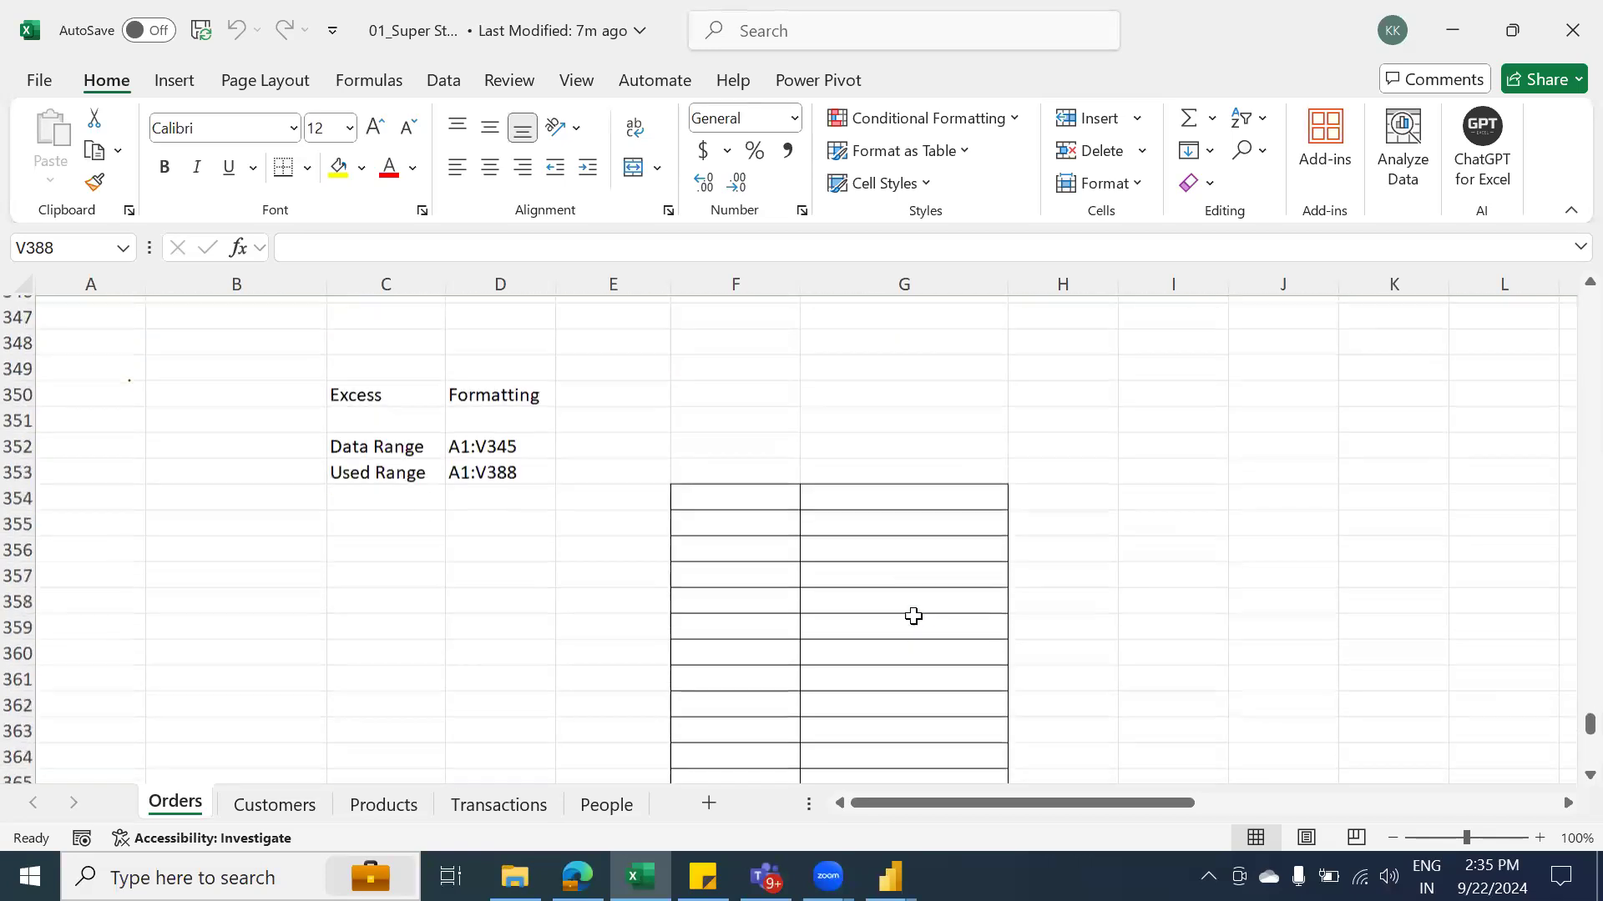
Compare the Data Range and Used Range notes below the table with the last data row of the Orders sheet
click(364, 437)
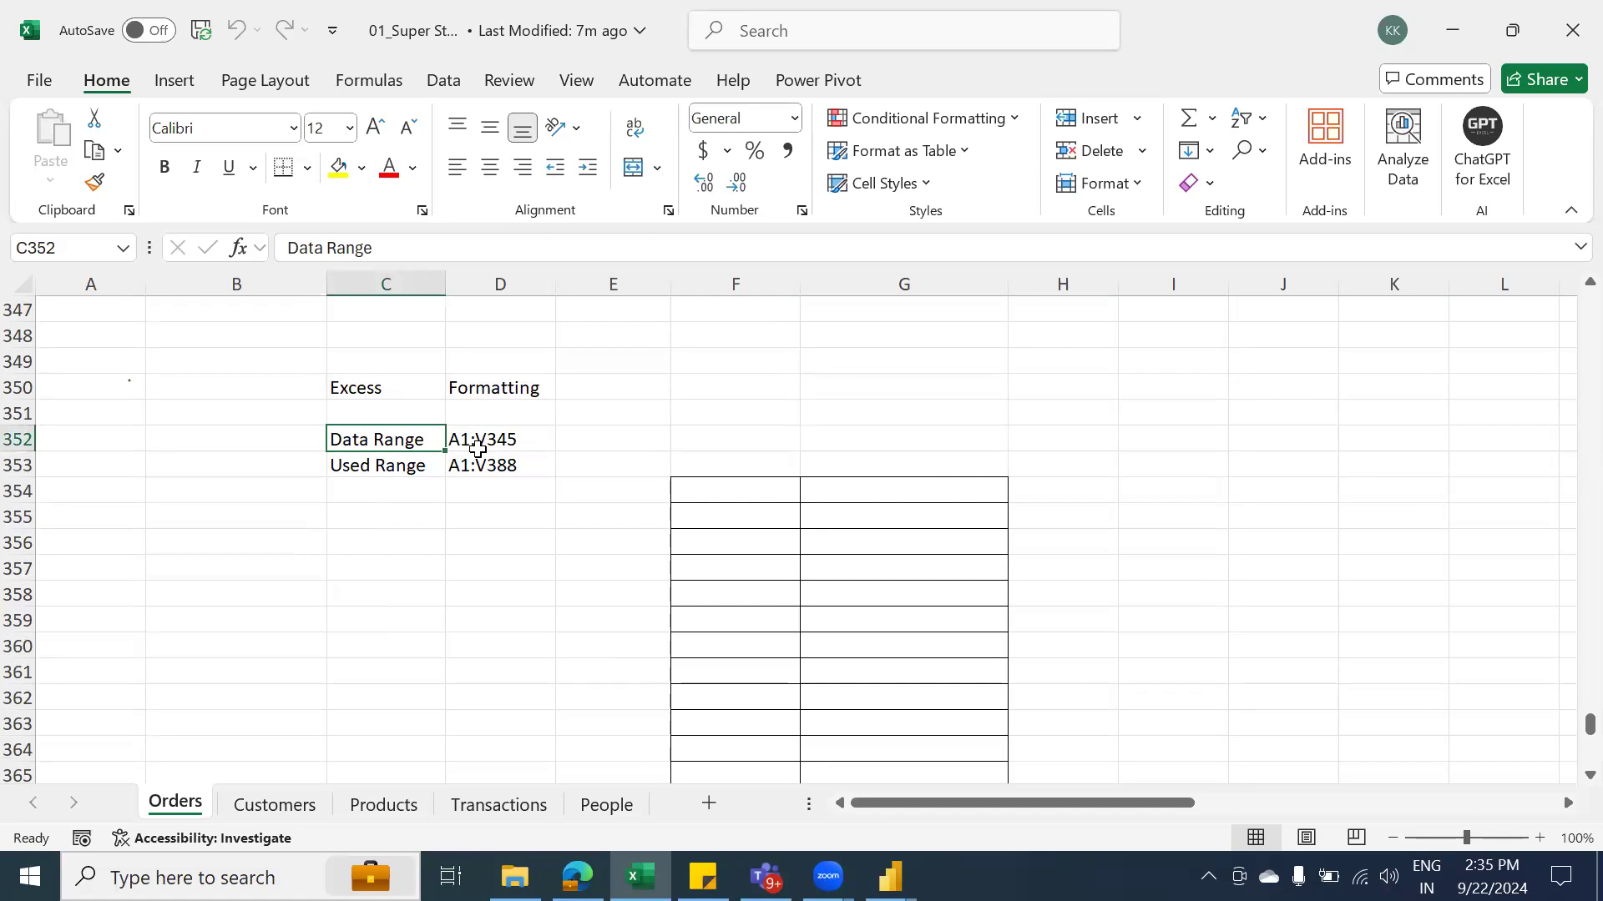
scroll(17, 413, up, 2)
click(16, 413)
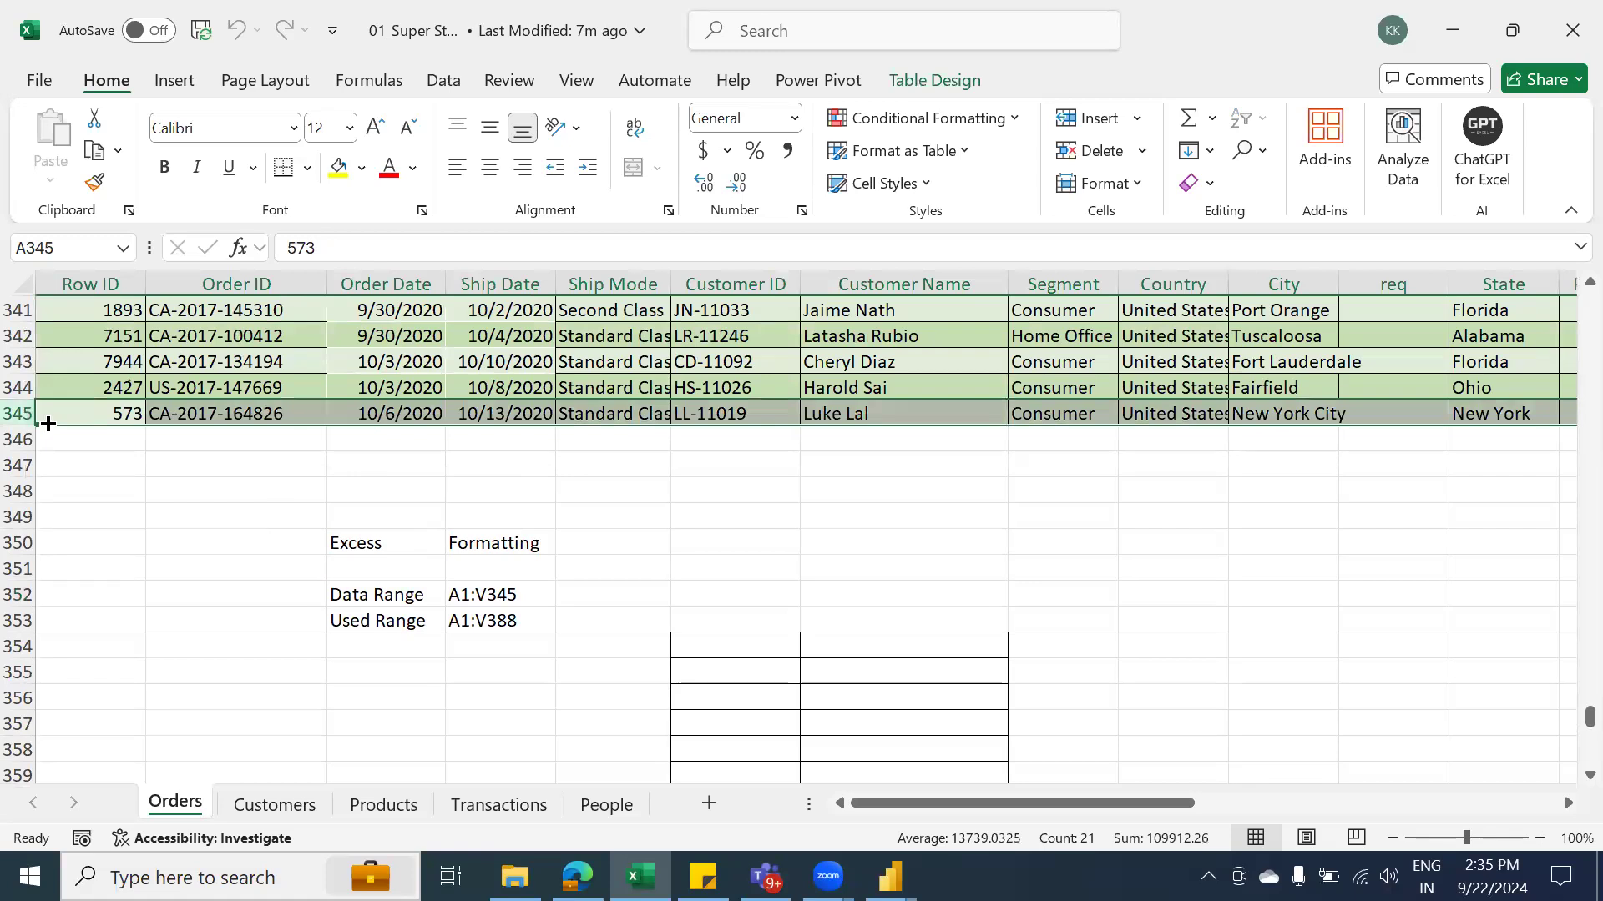
click(412, 622)
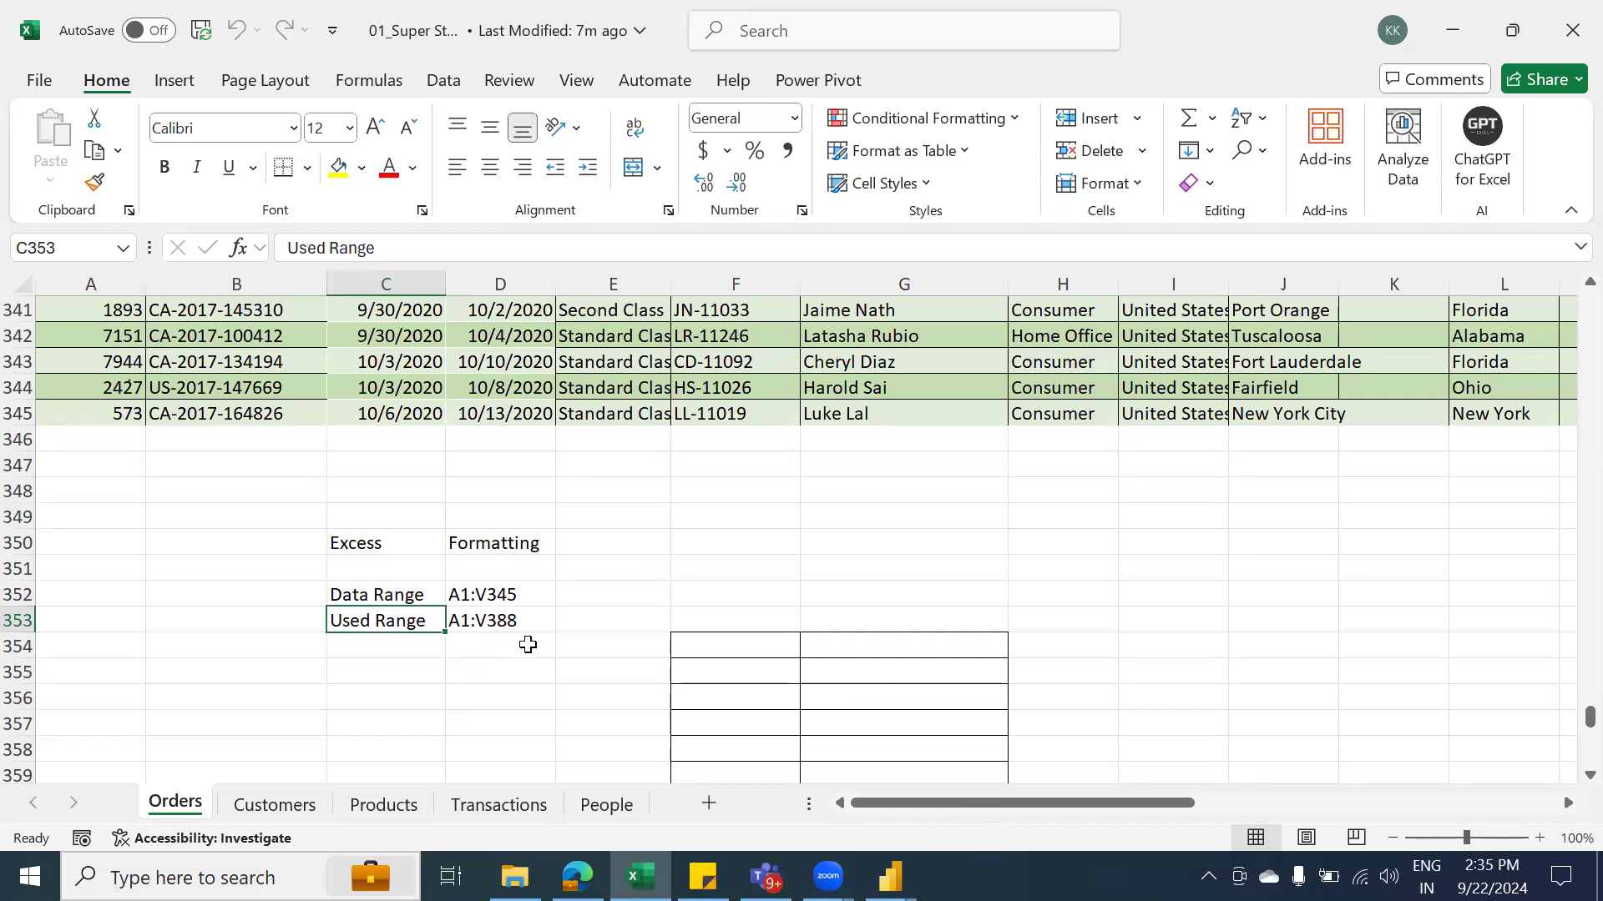
Enter 345 in E352 beside the Data Range note and 388 in E353 beside the Used Range note
click(587, 594)
text(345)
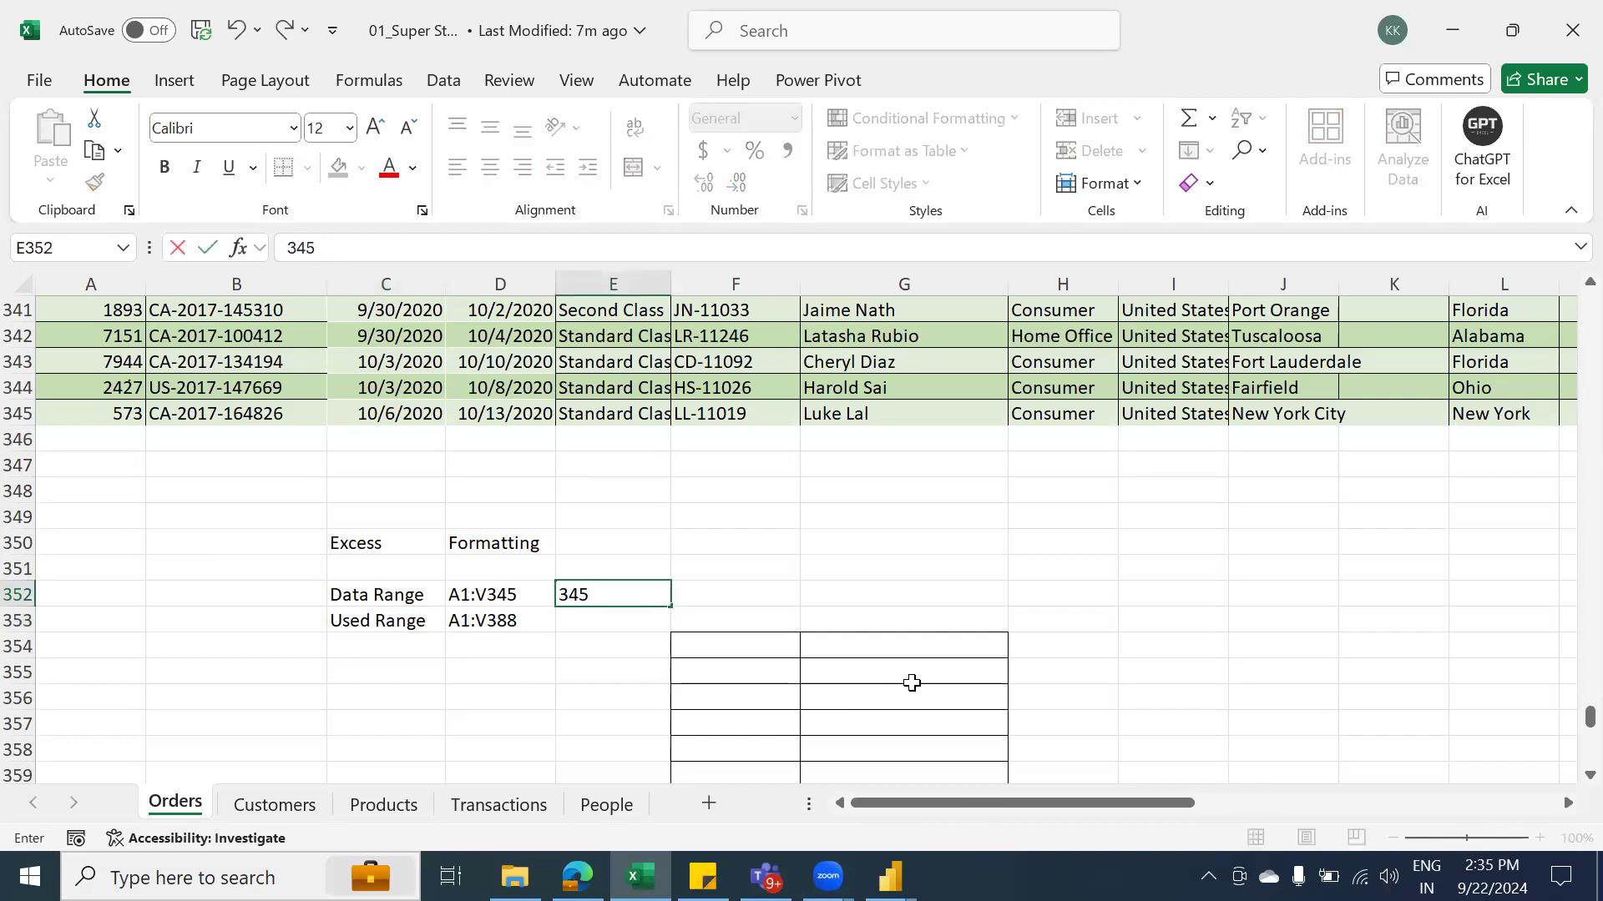
key(Return)
text(388)
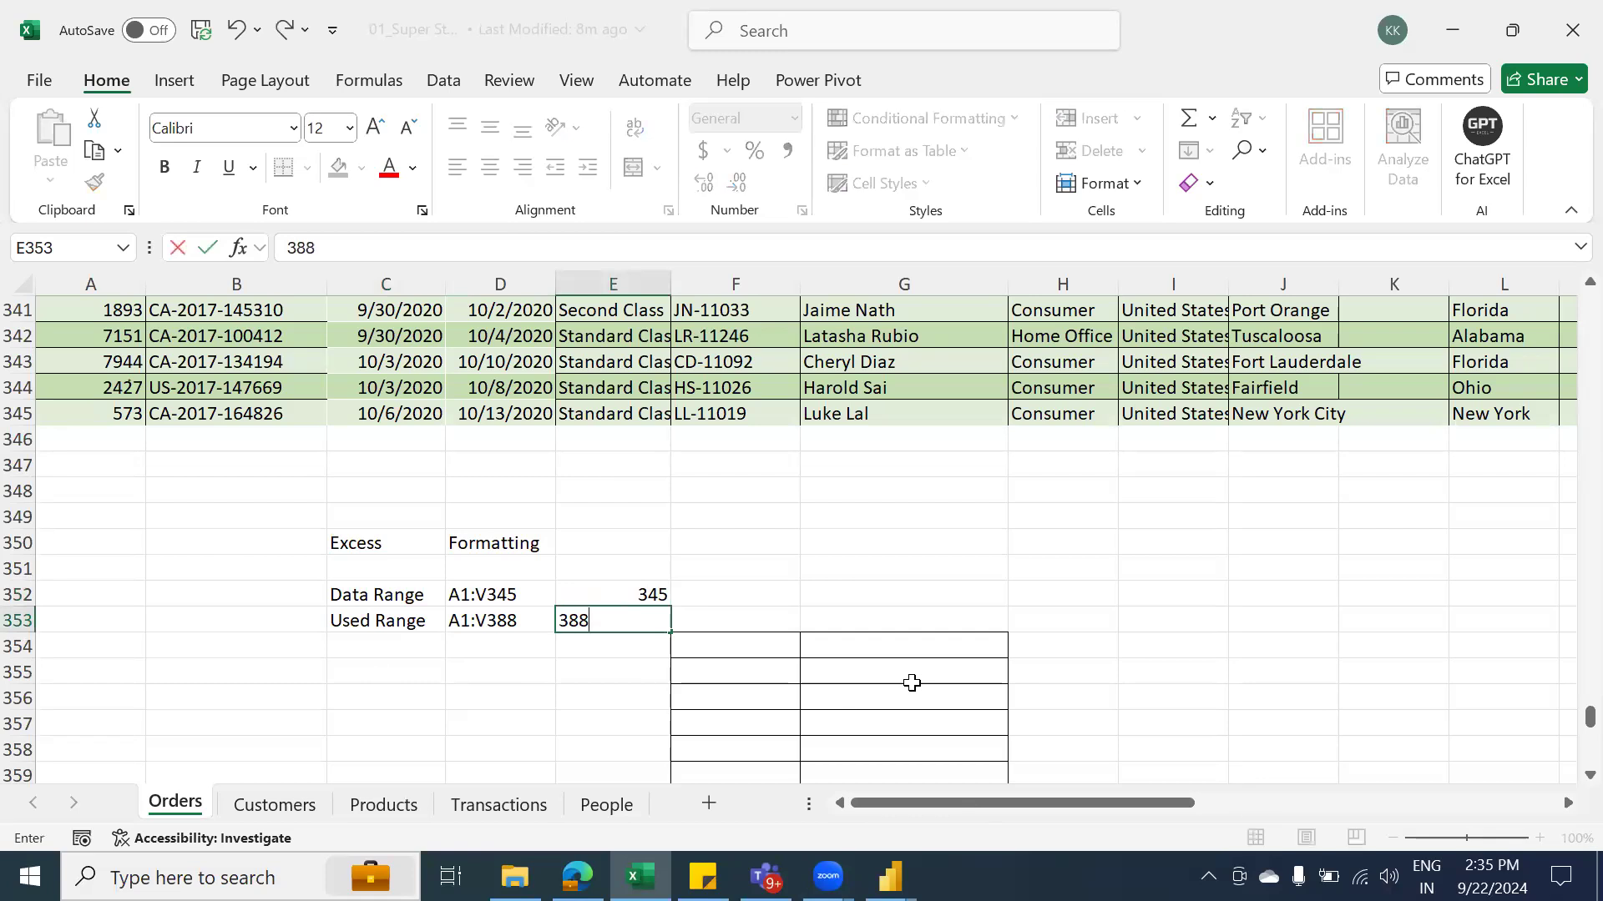
key(Return)
Calculate the difference between the two row numbers in E354 with the formula =E353-E352, removing the stray backslash
text(=)
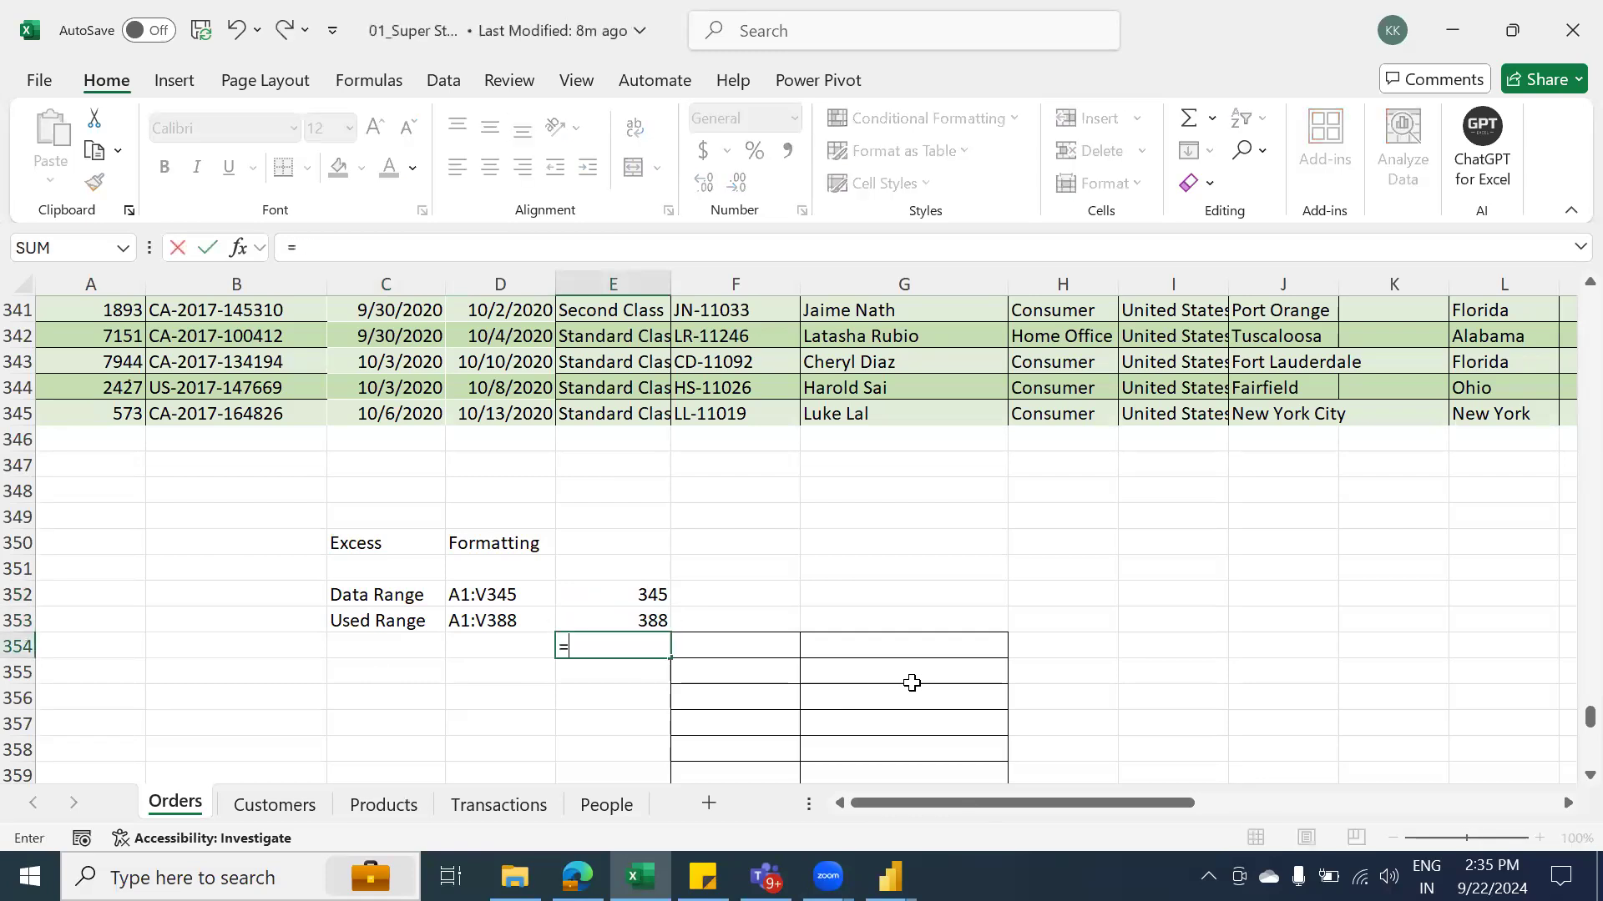
key(Up)
text(-)
key(Up)
key(Up)
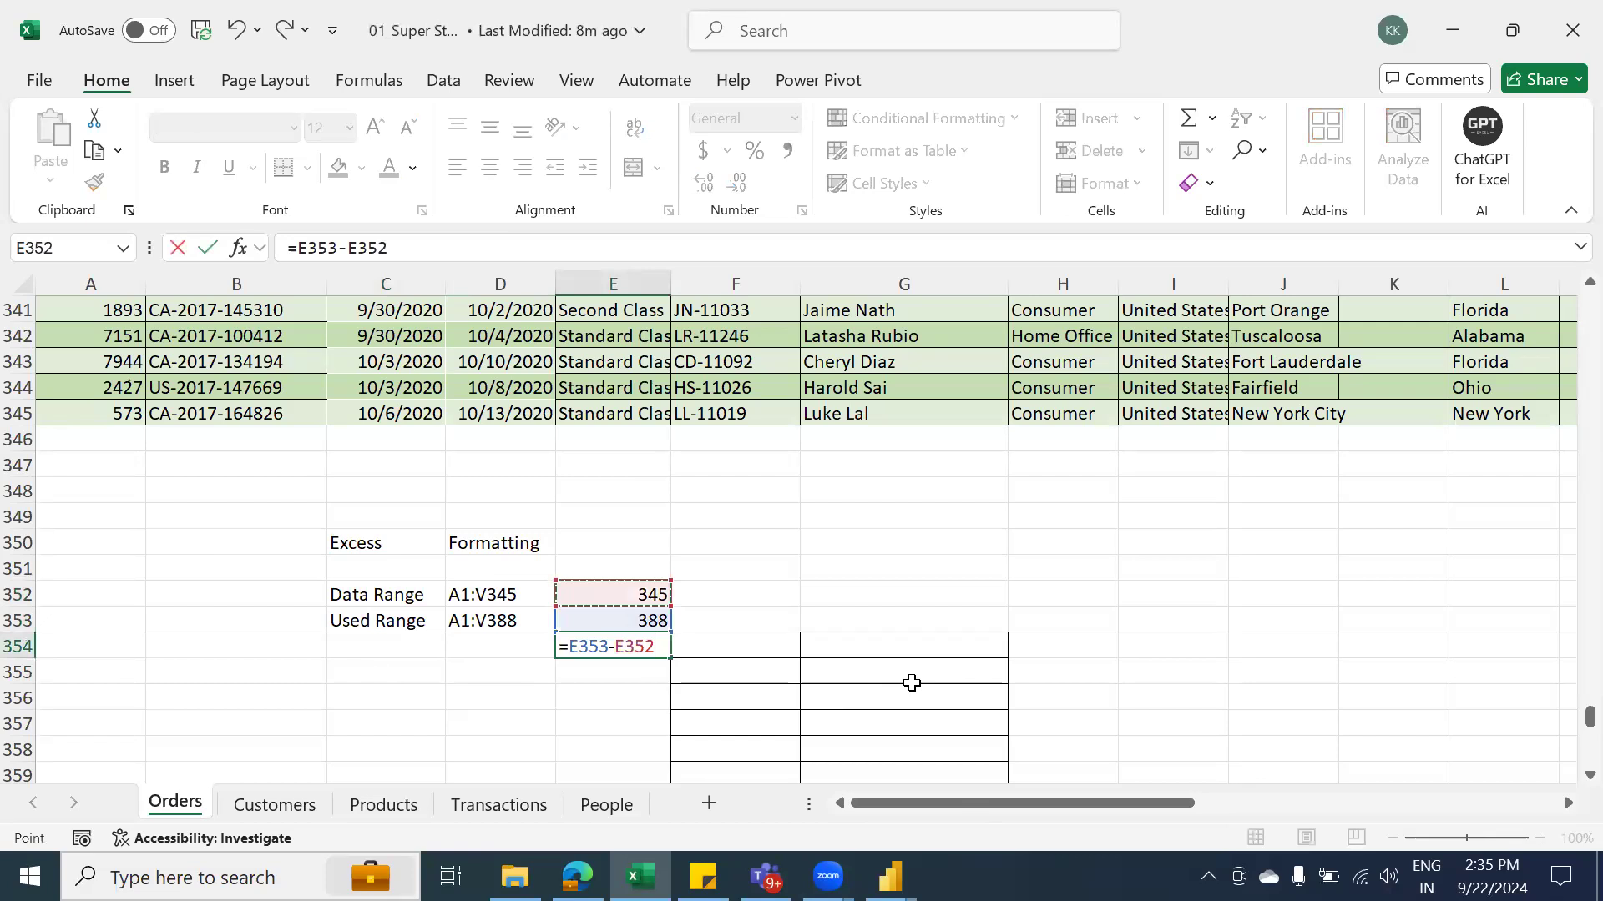
text(\)
key(Return)
key(Up)
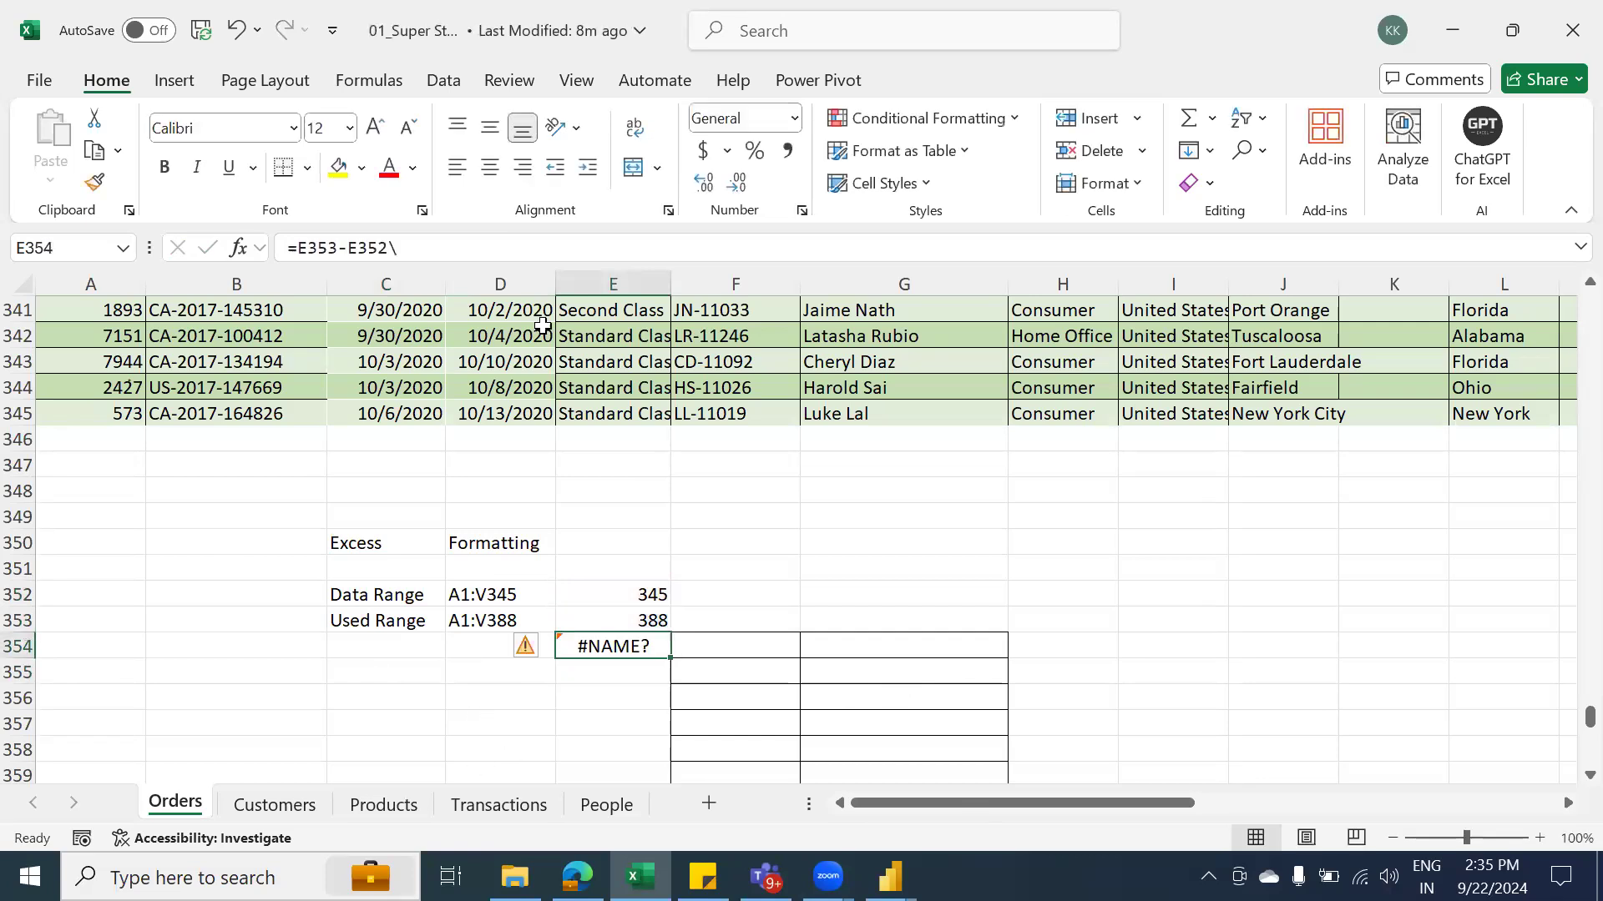
click(537, 248)
key(BackSpace)
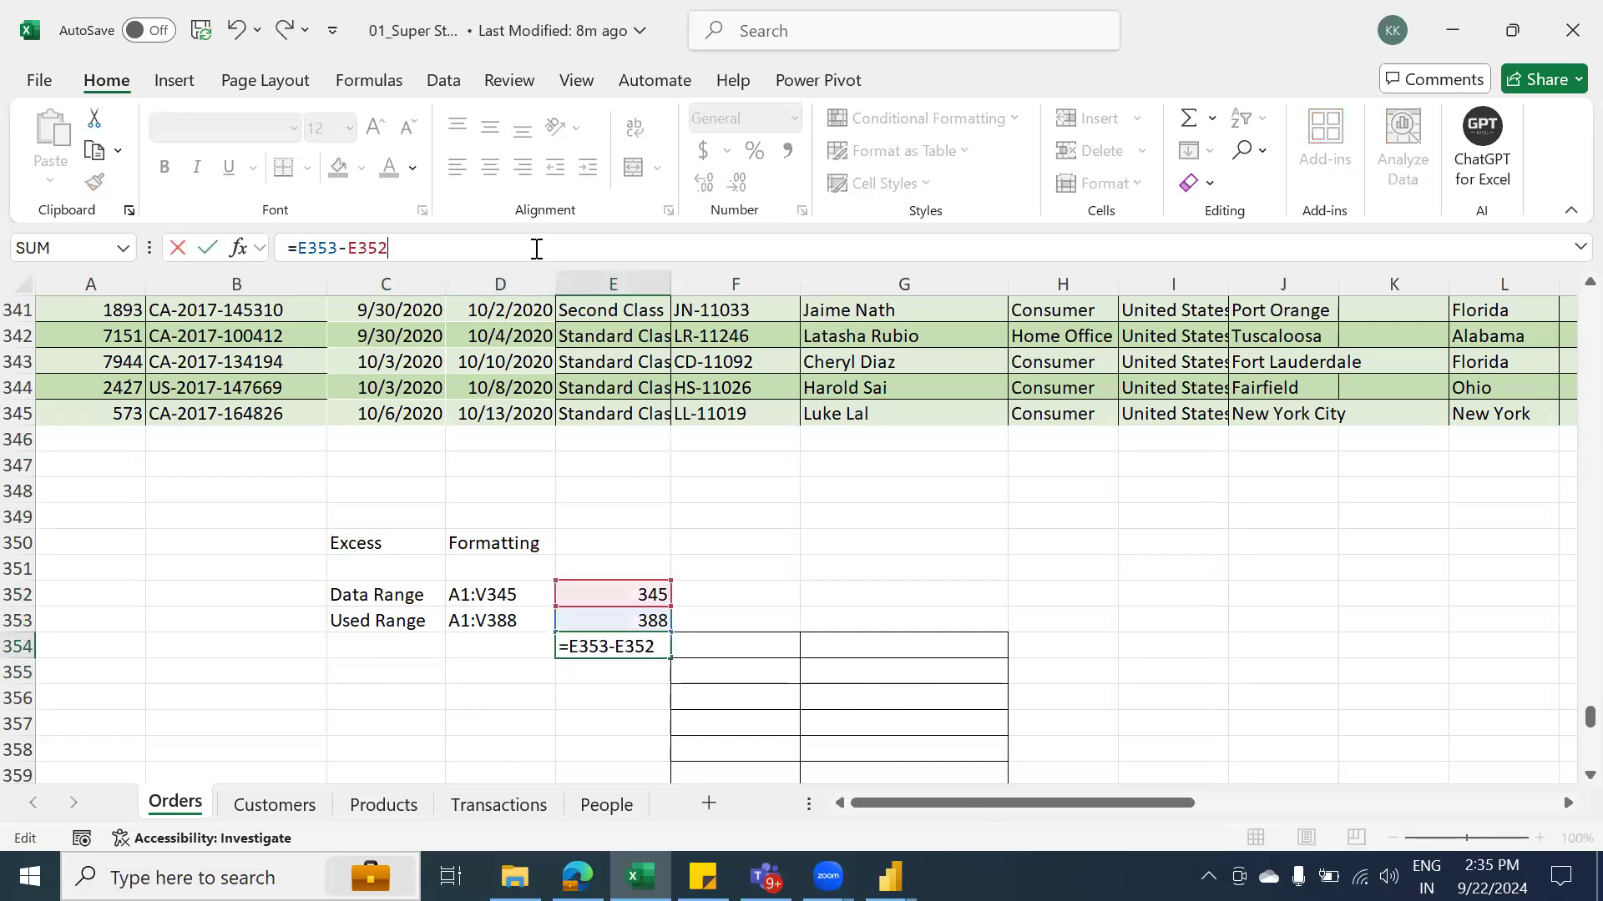
key(Return)
key(Up)
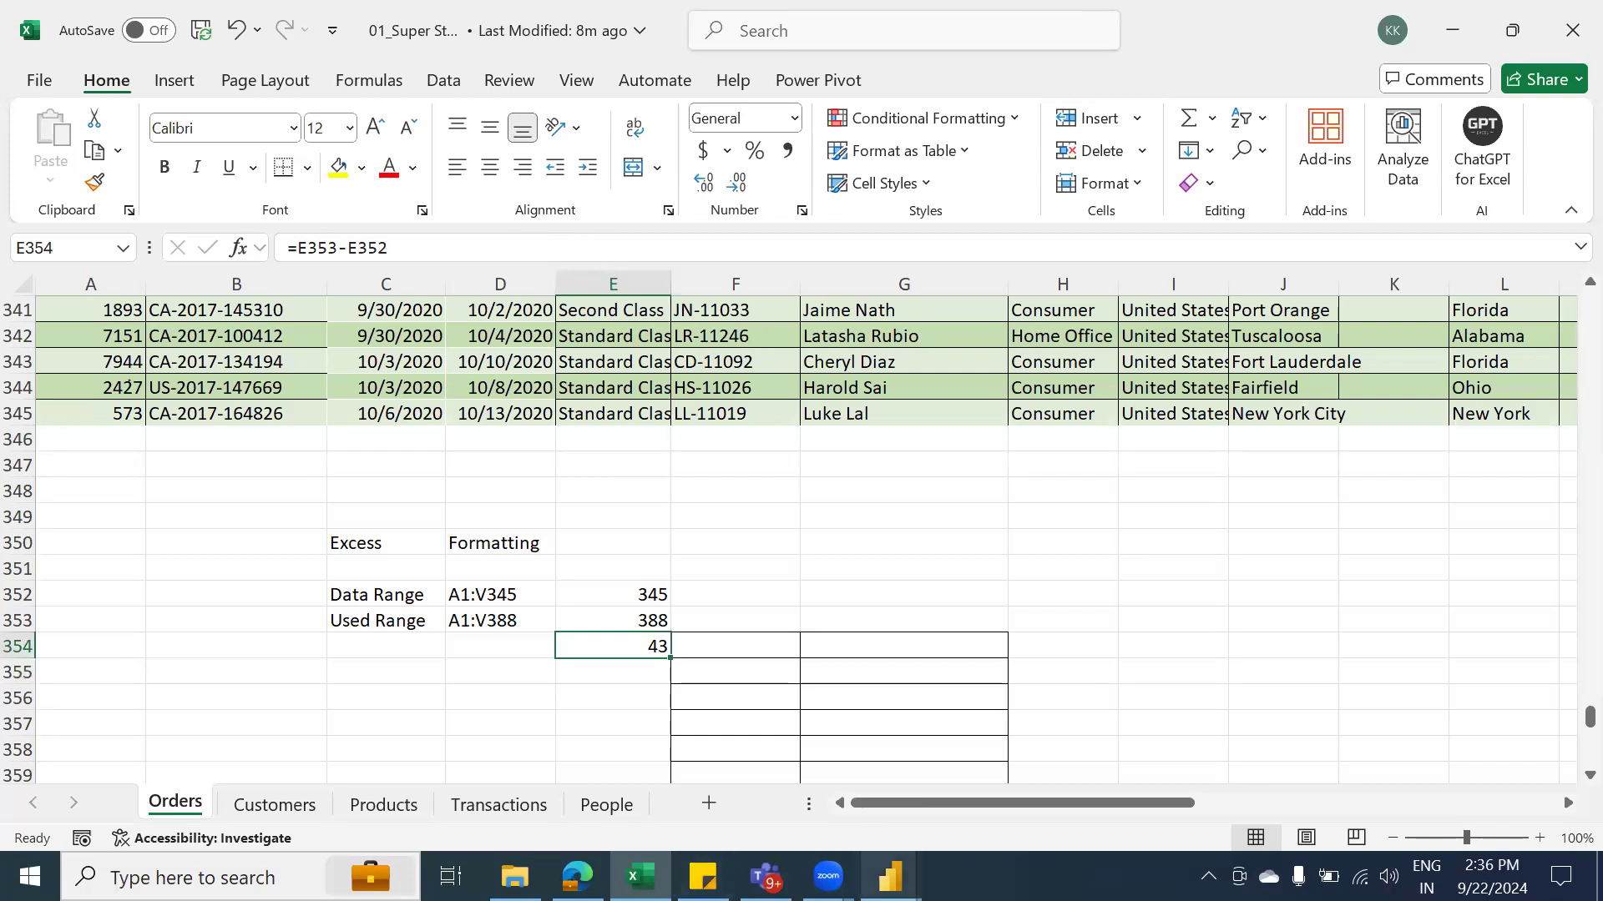
Switch to Power Query Editor and filter the null values out of the Row ID column of the Orders query
click(890, 876)
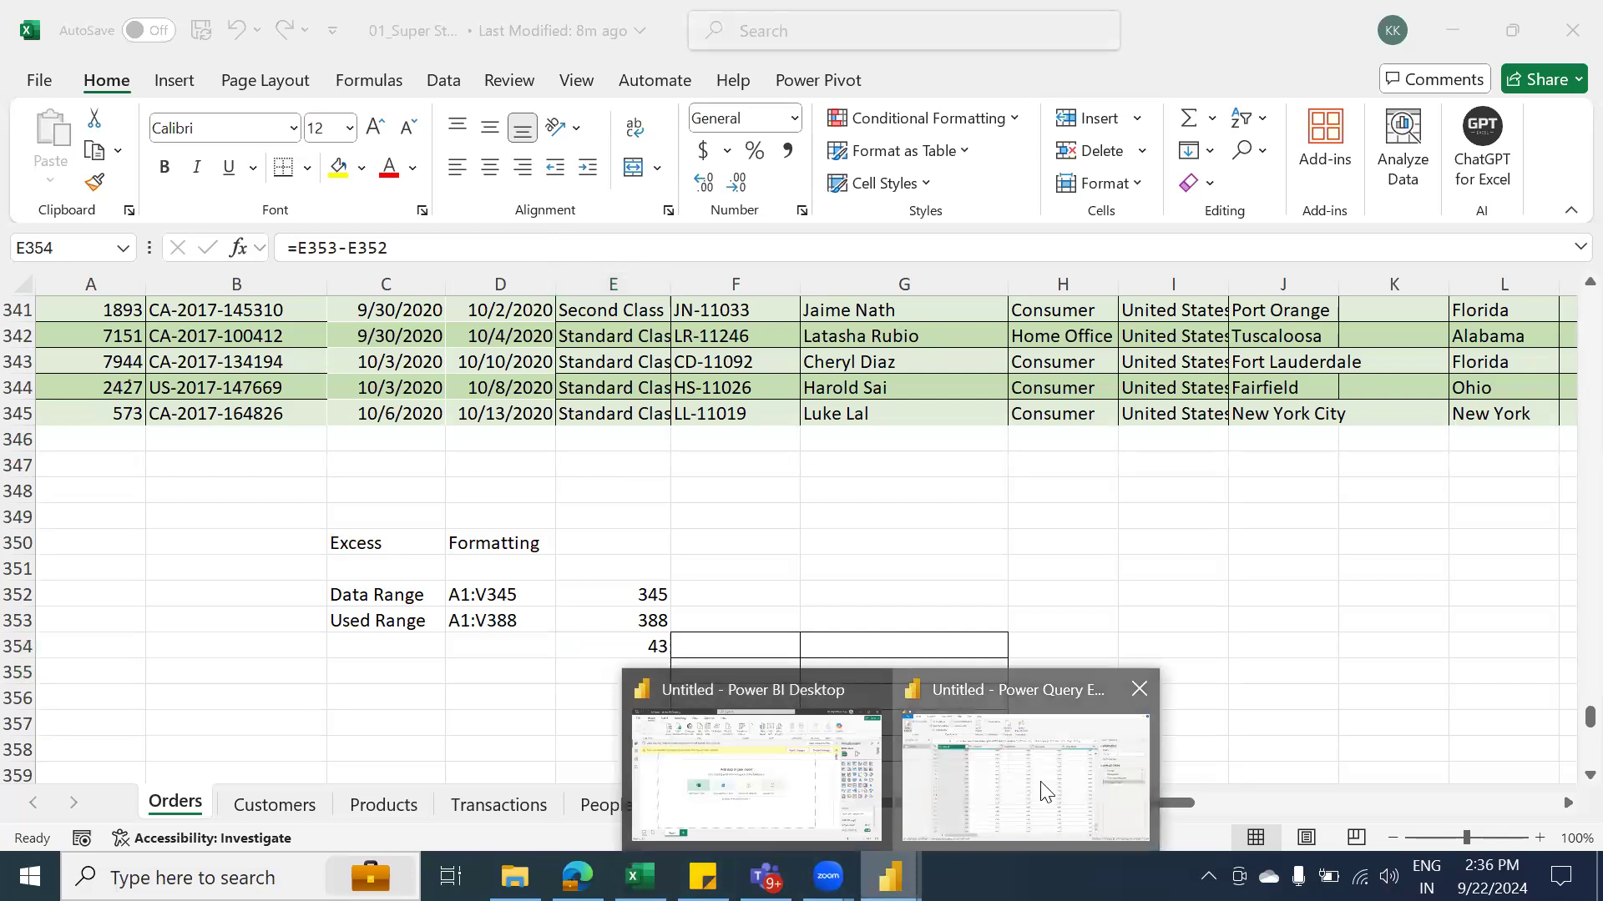
click(985, 782)
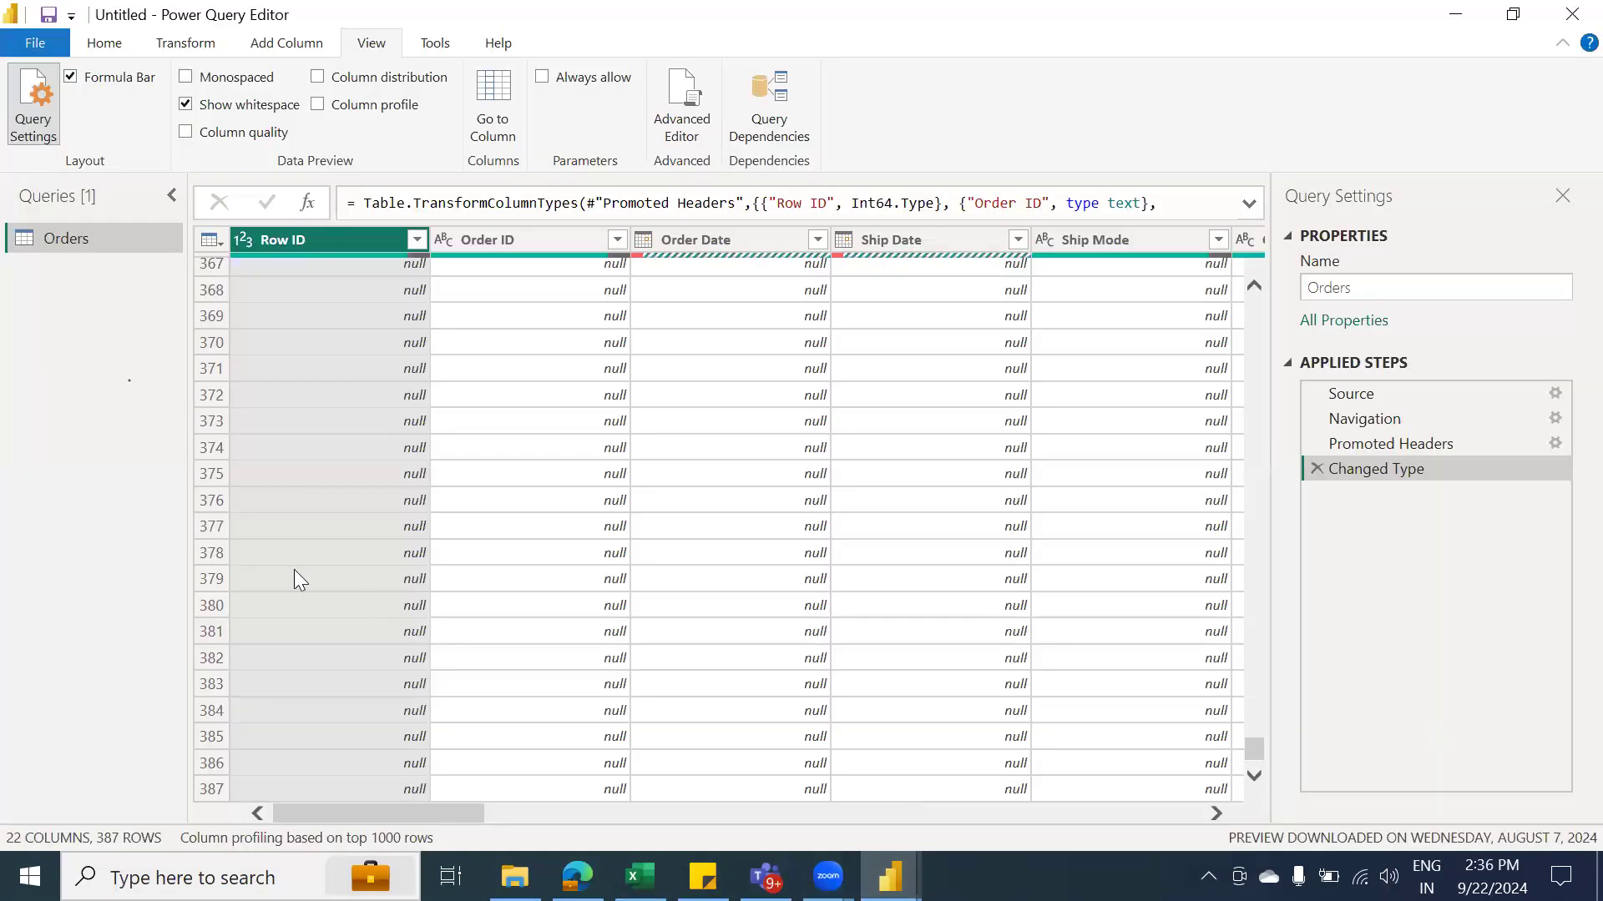
scroll(394, 397, up, 14)
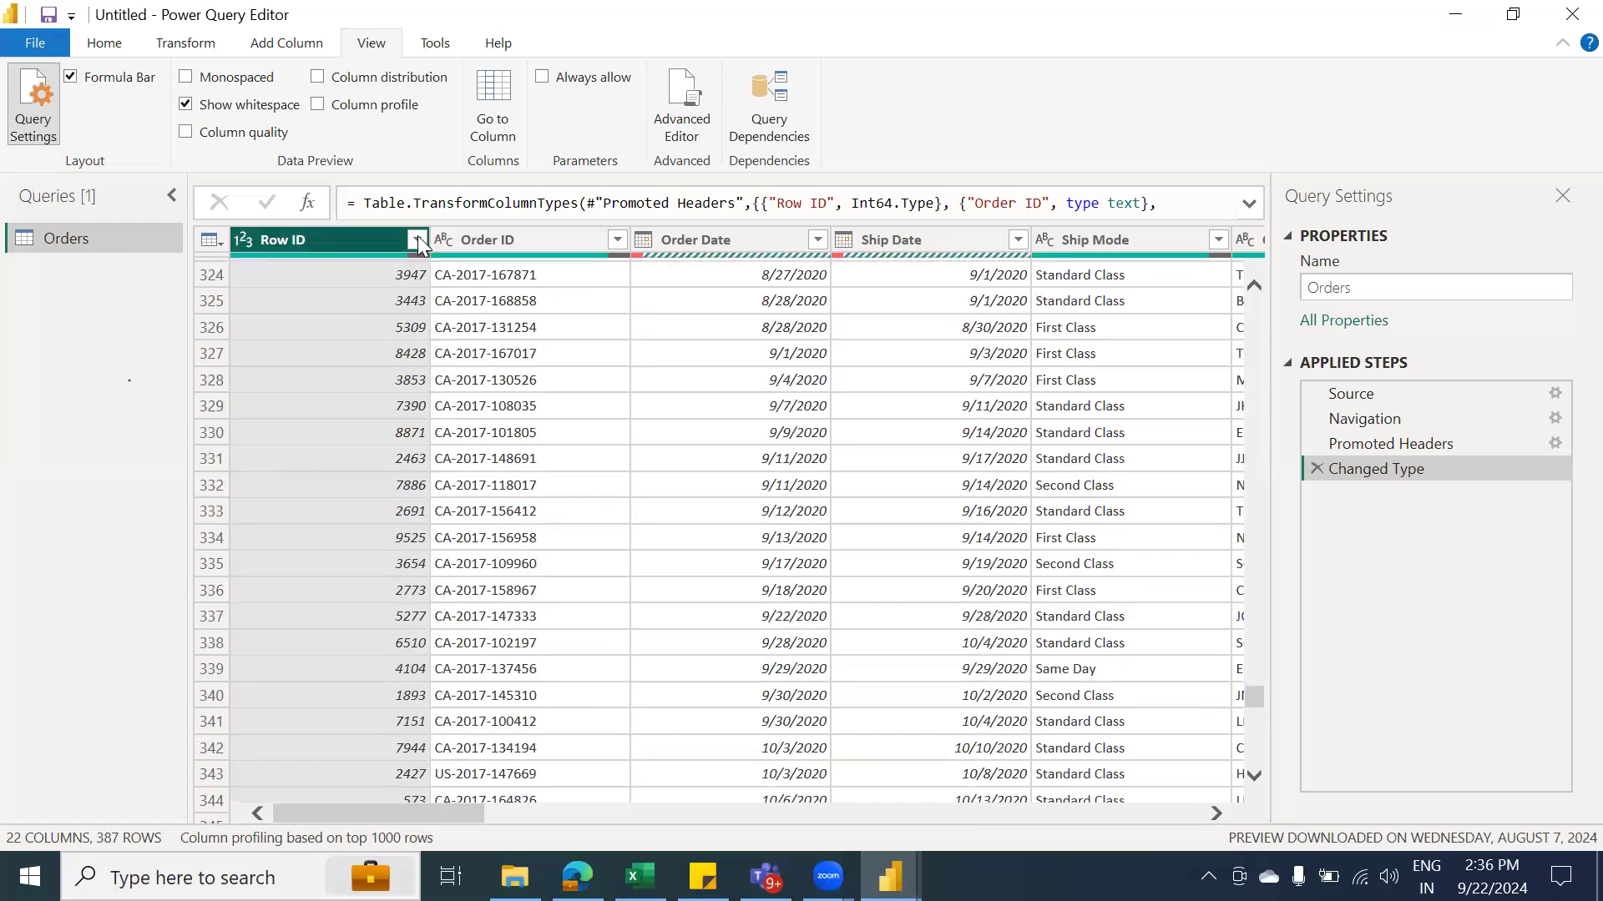
click(416, 239)
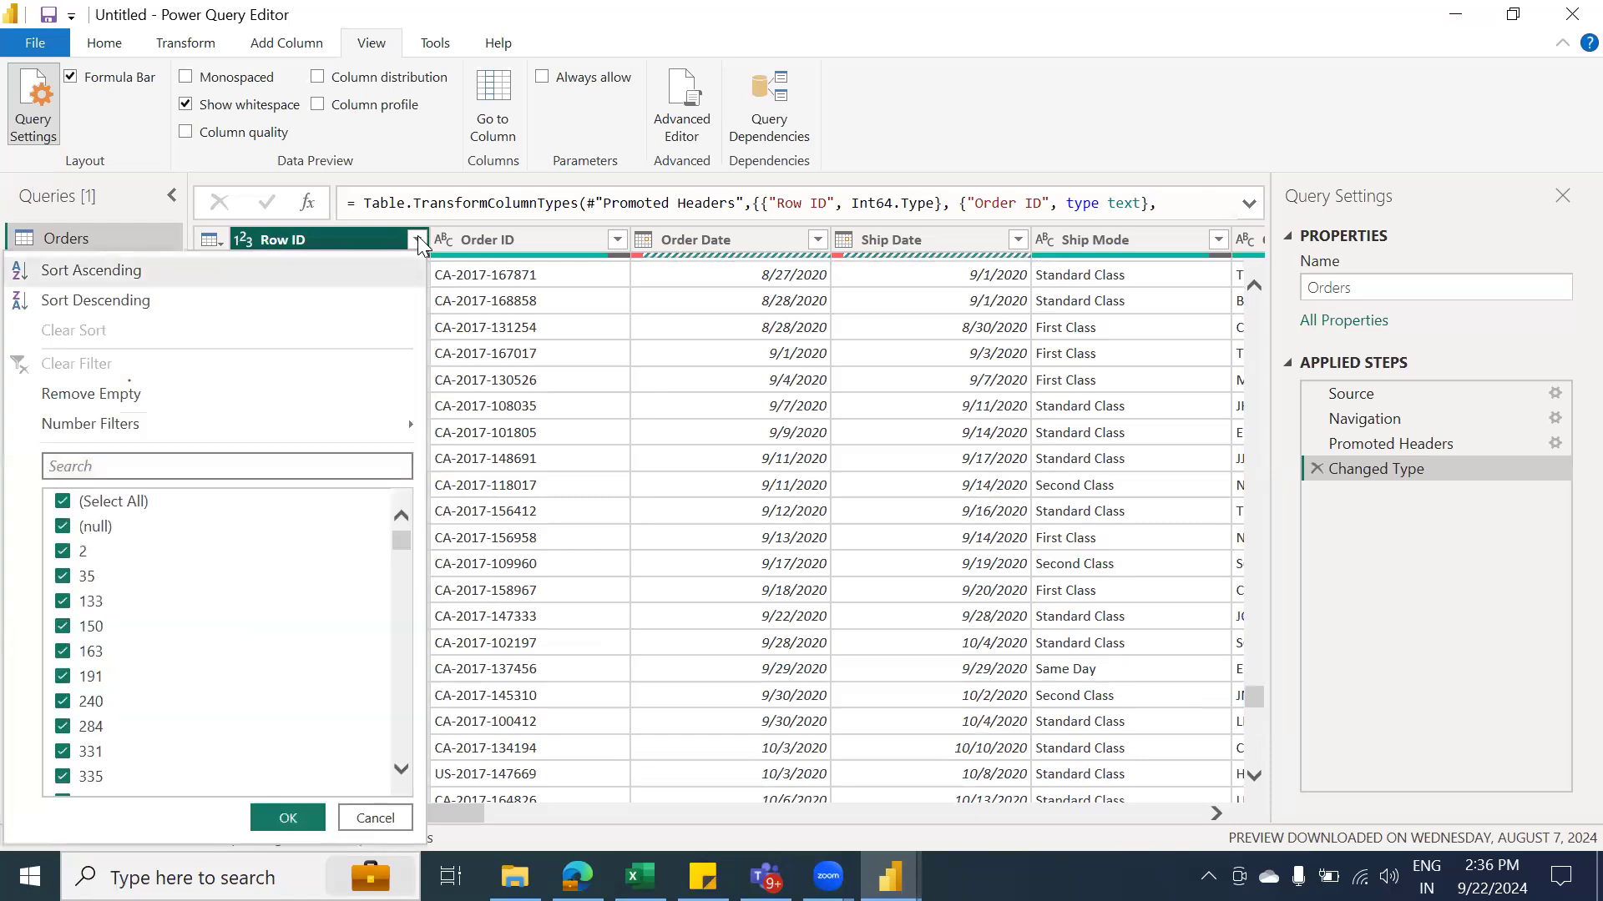
click(962, 492)
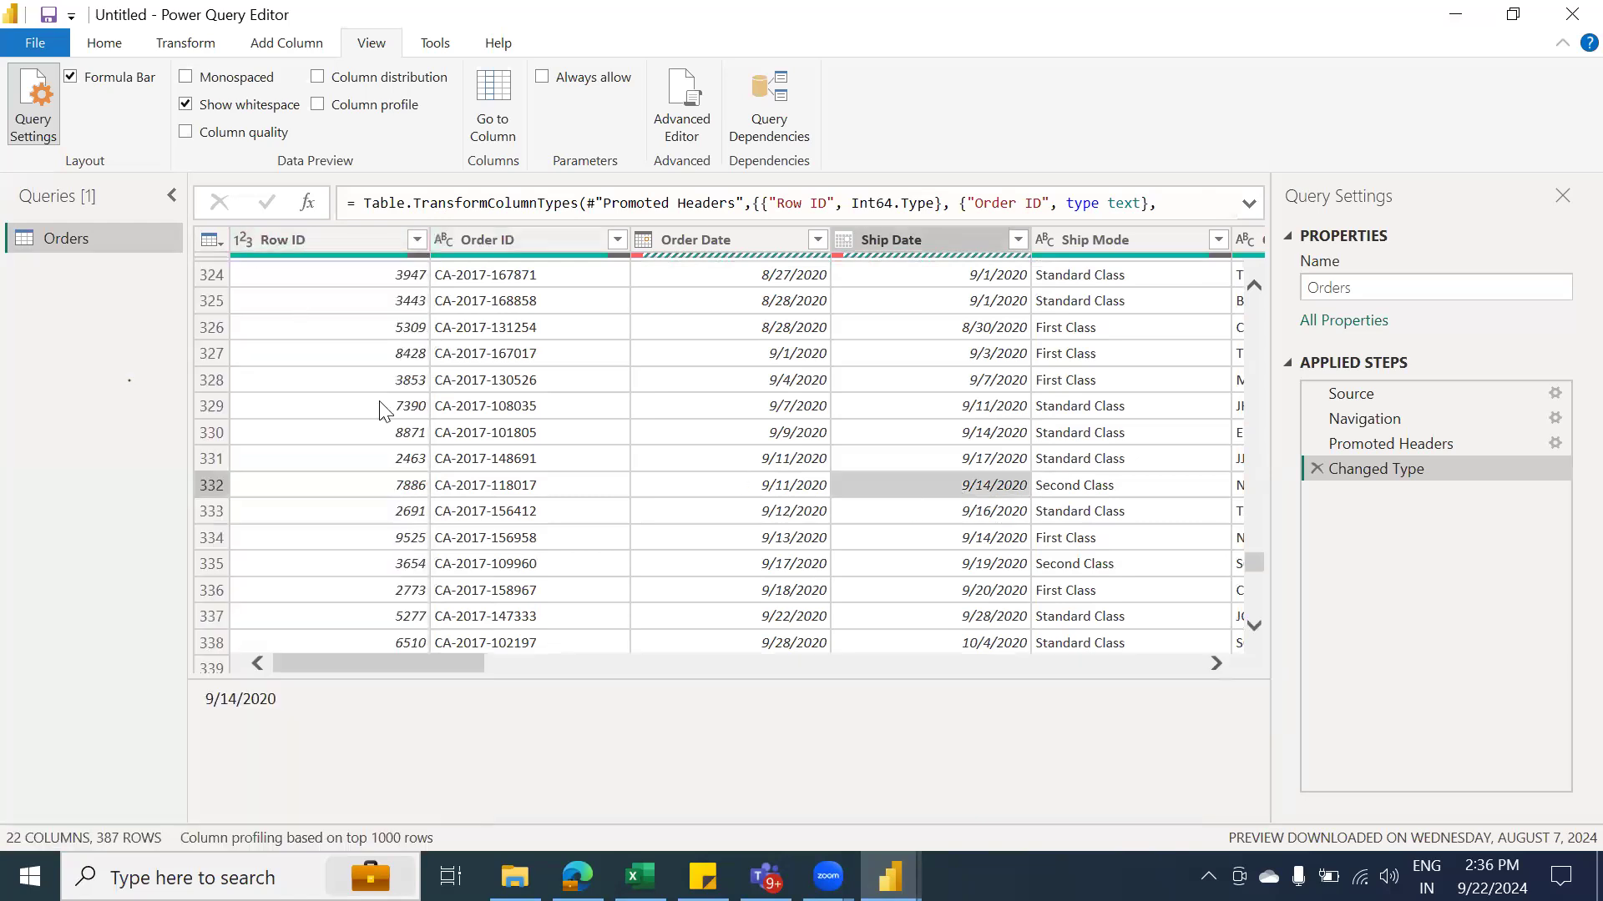
click(419, 240)
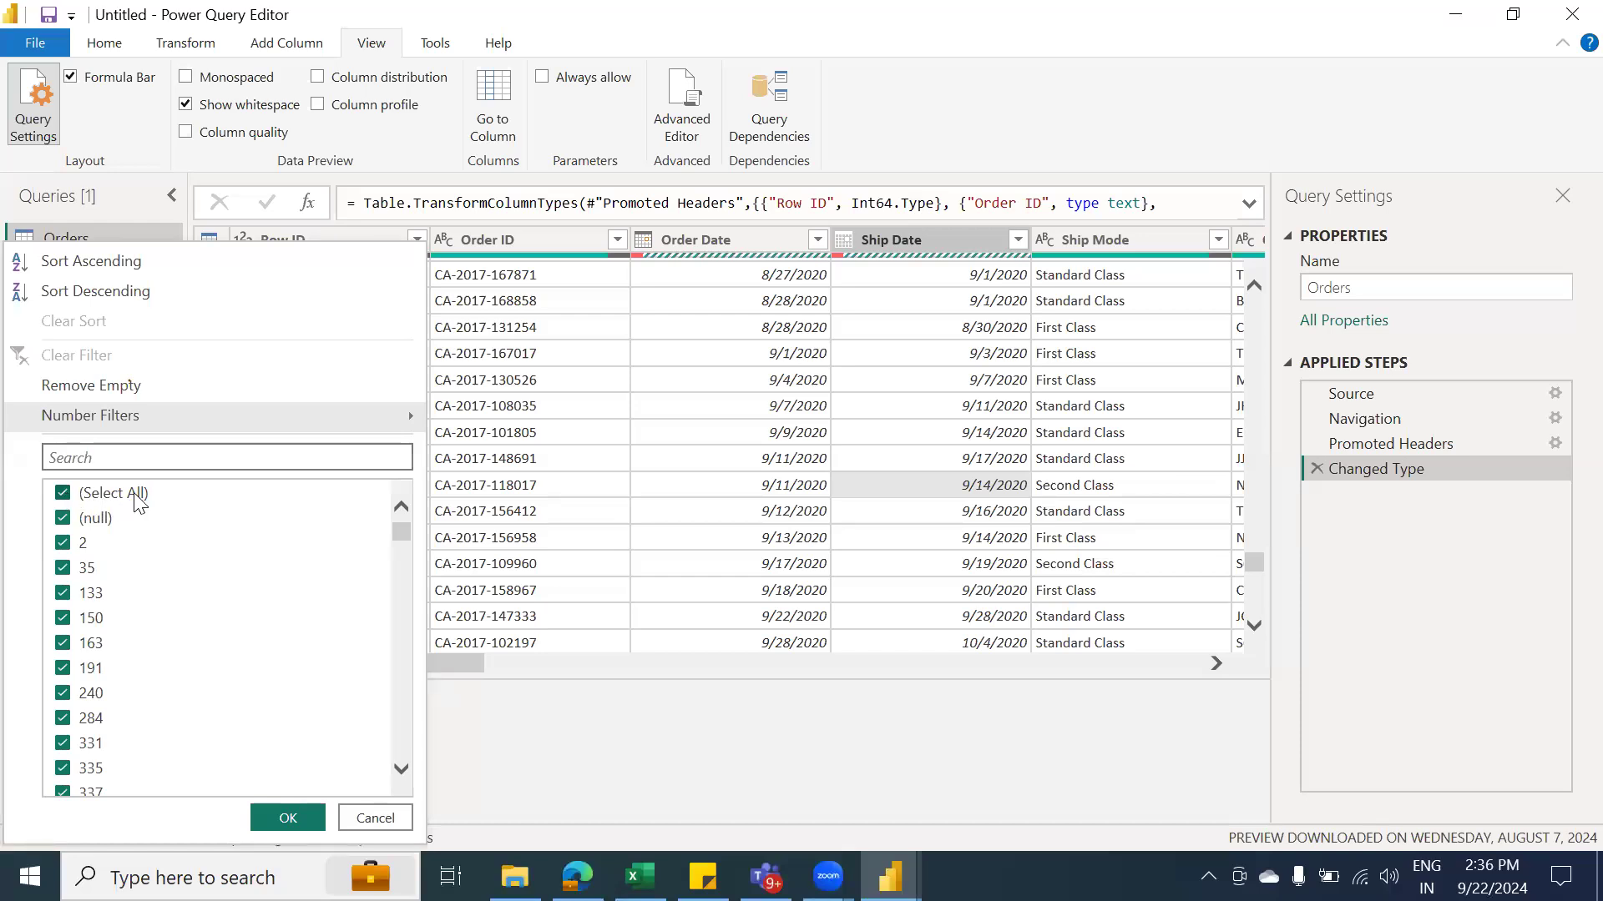
click(63, 520)
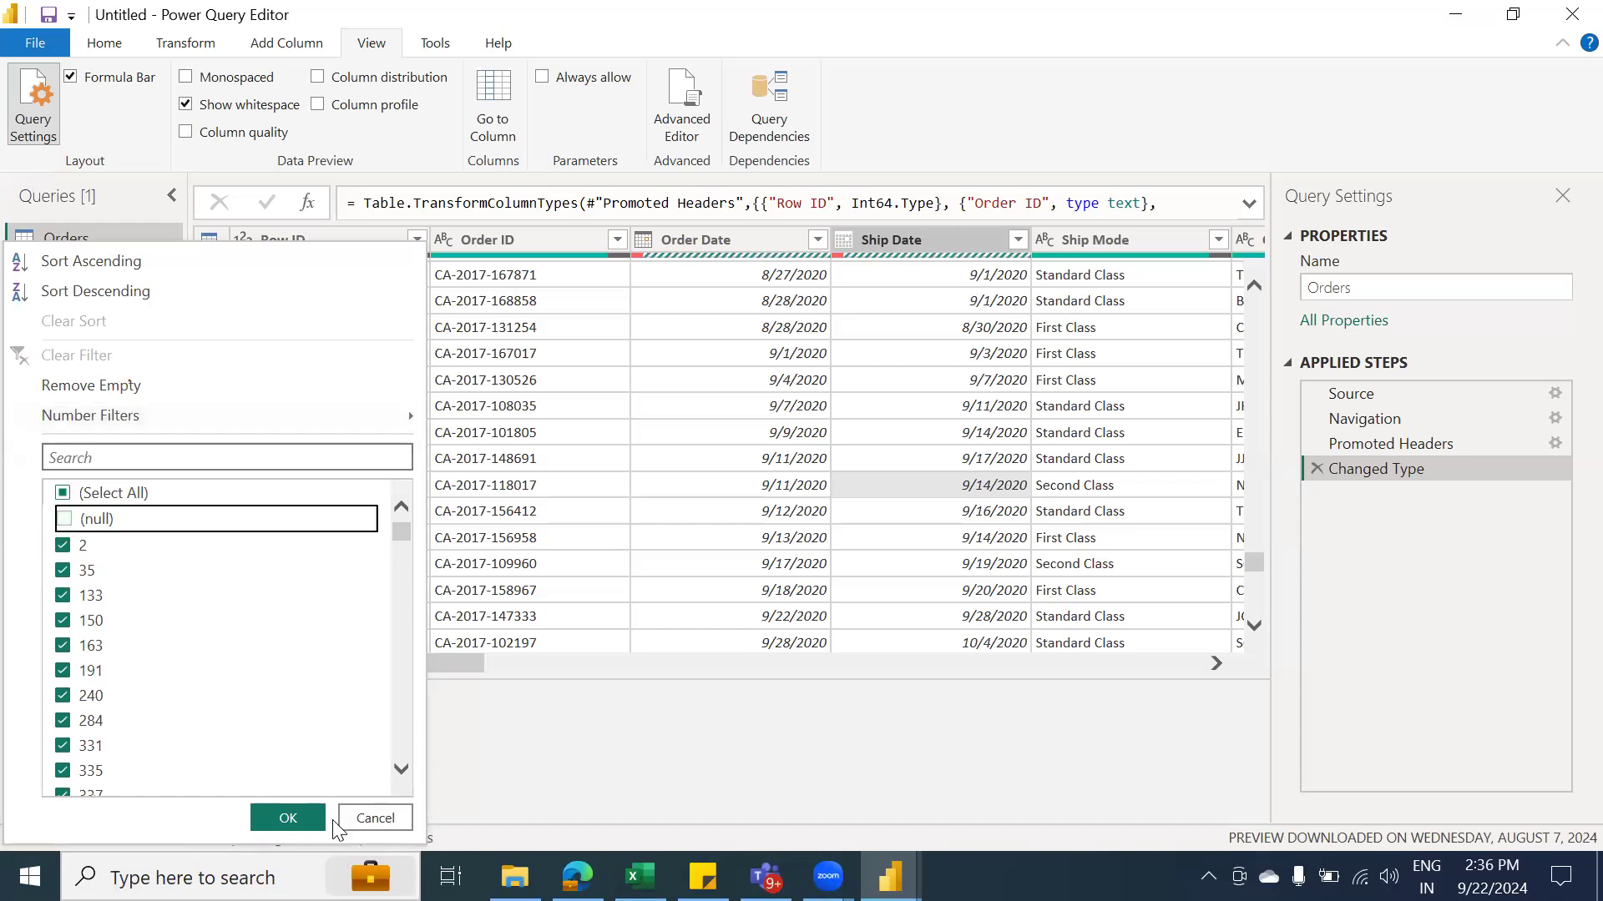
click(288, 818)
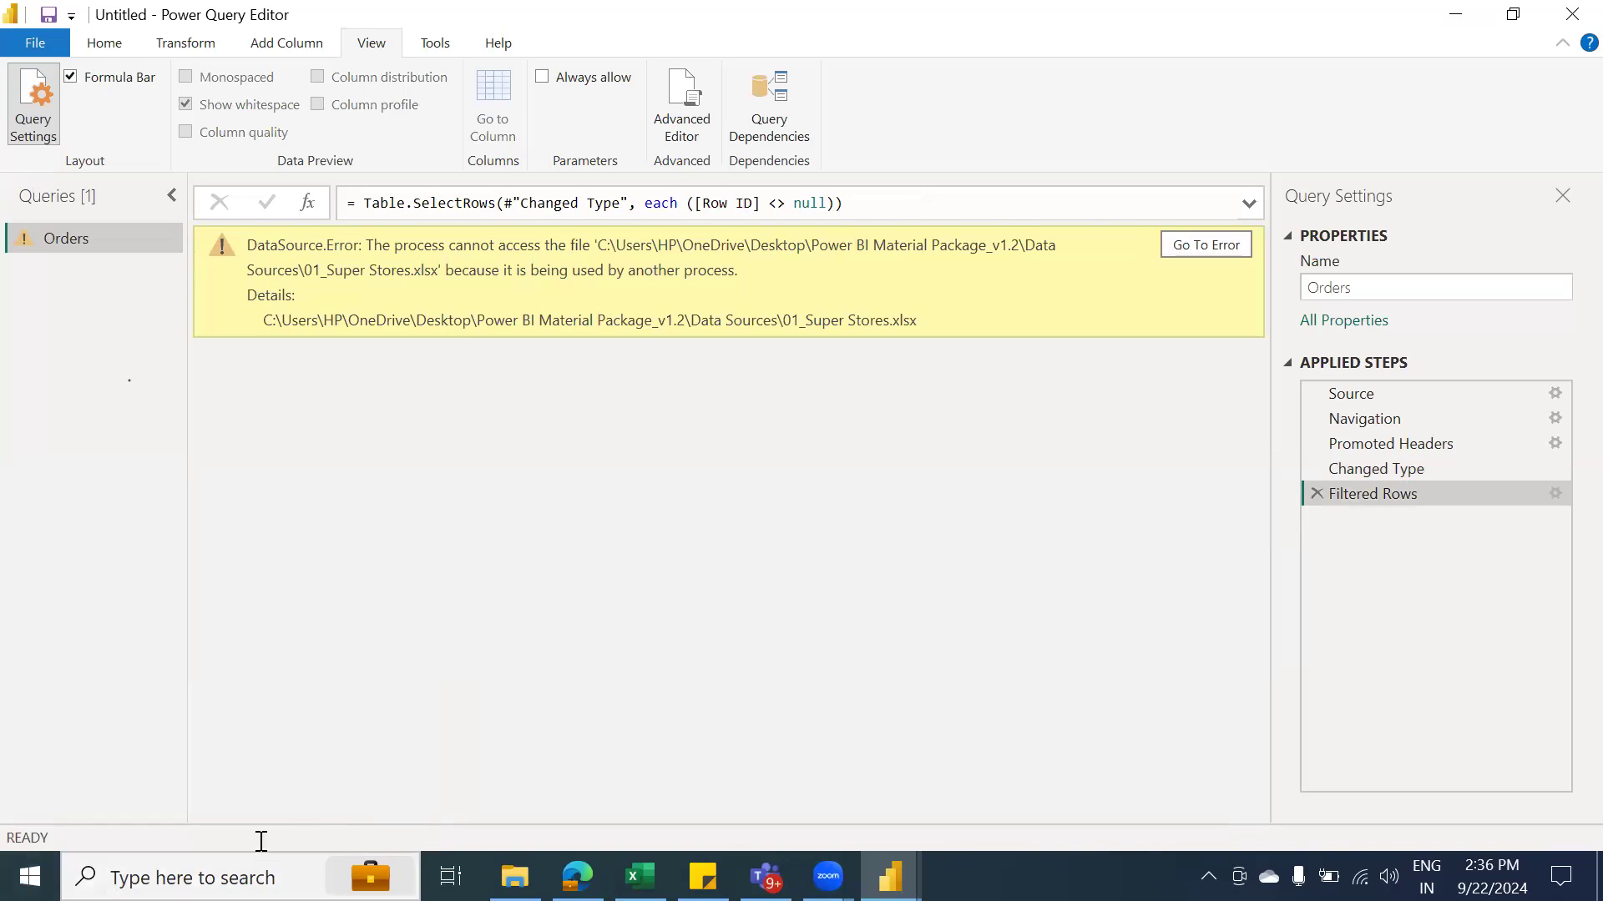
Close the 01_Super Stores workbook in Excel without saving and refresh the Orders query preview in Power Query Editor
click(641, 876)
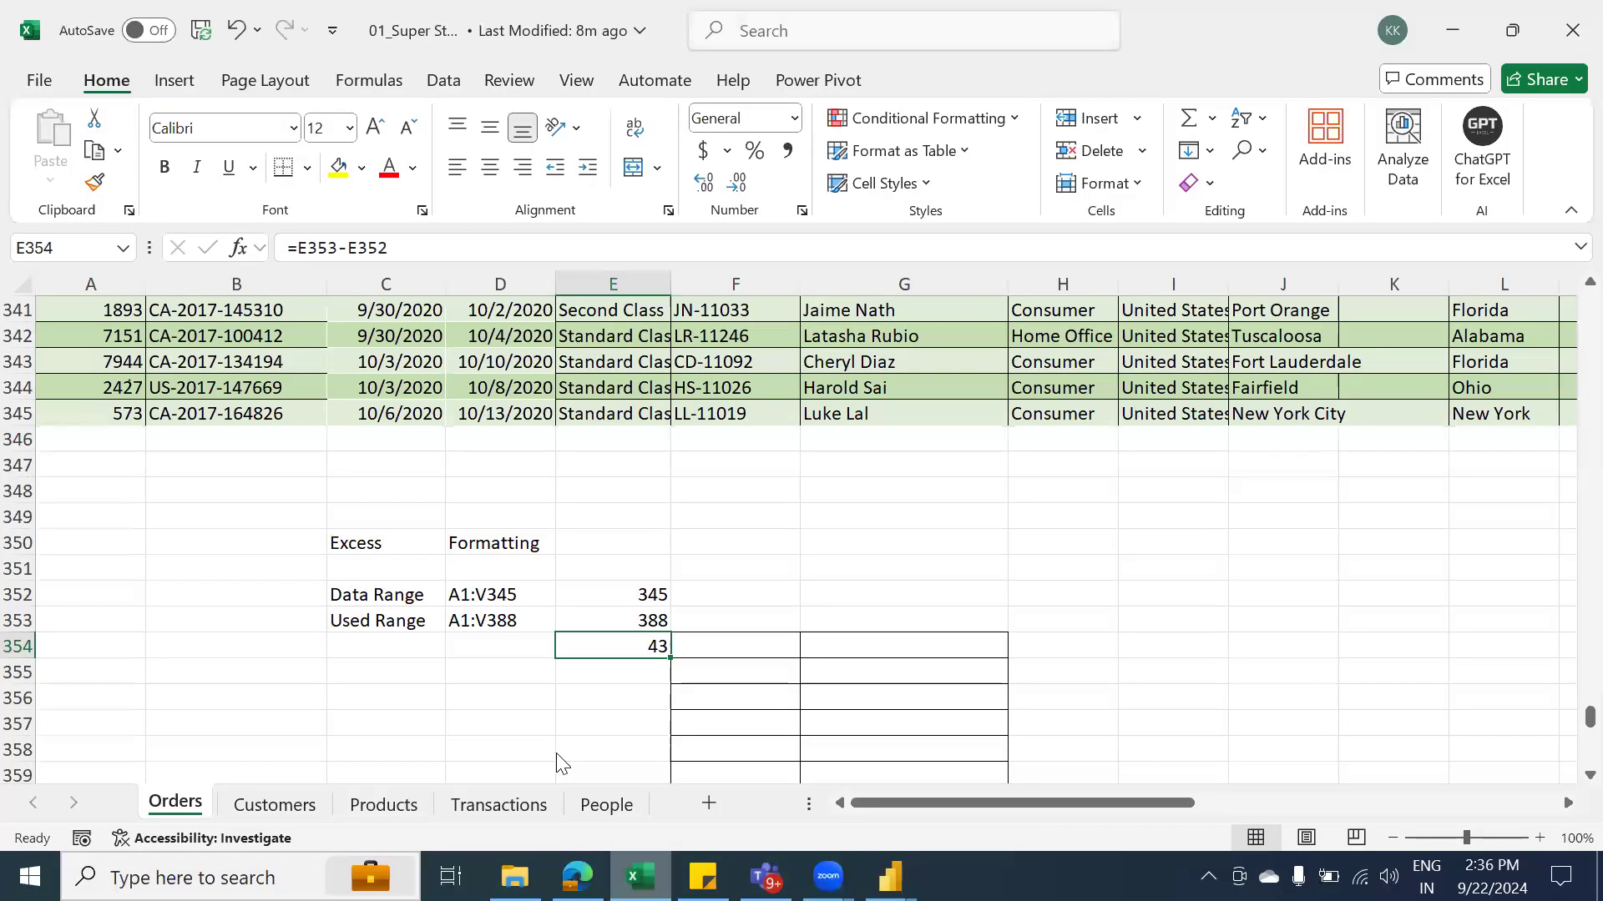
key(alt+F4)
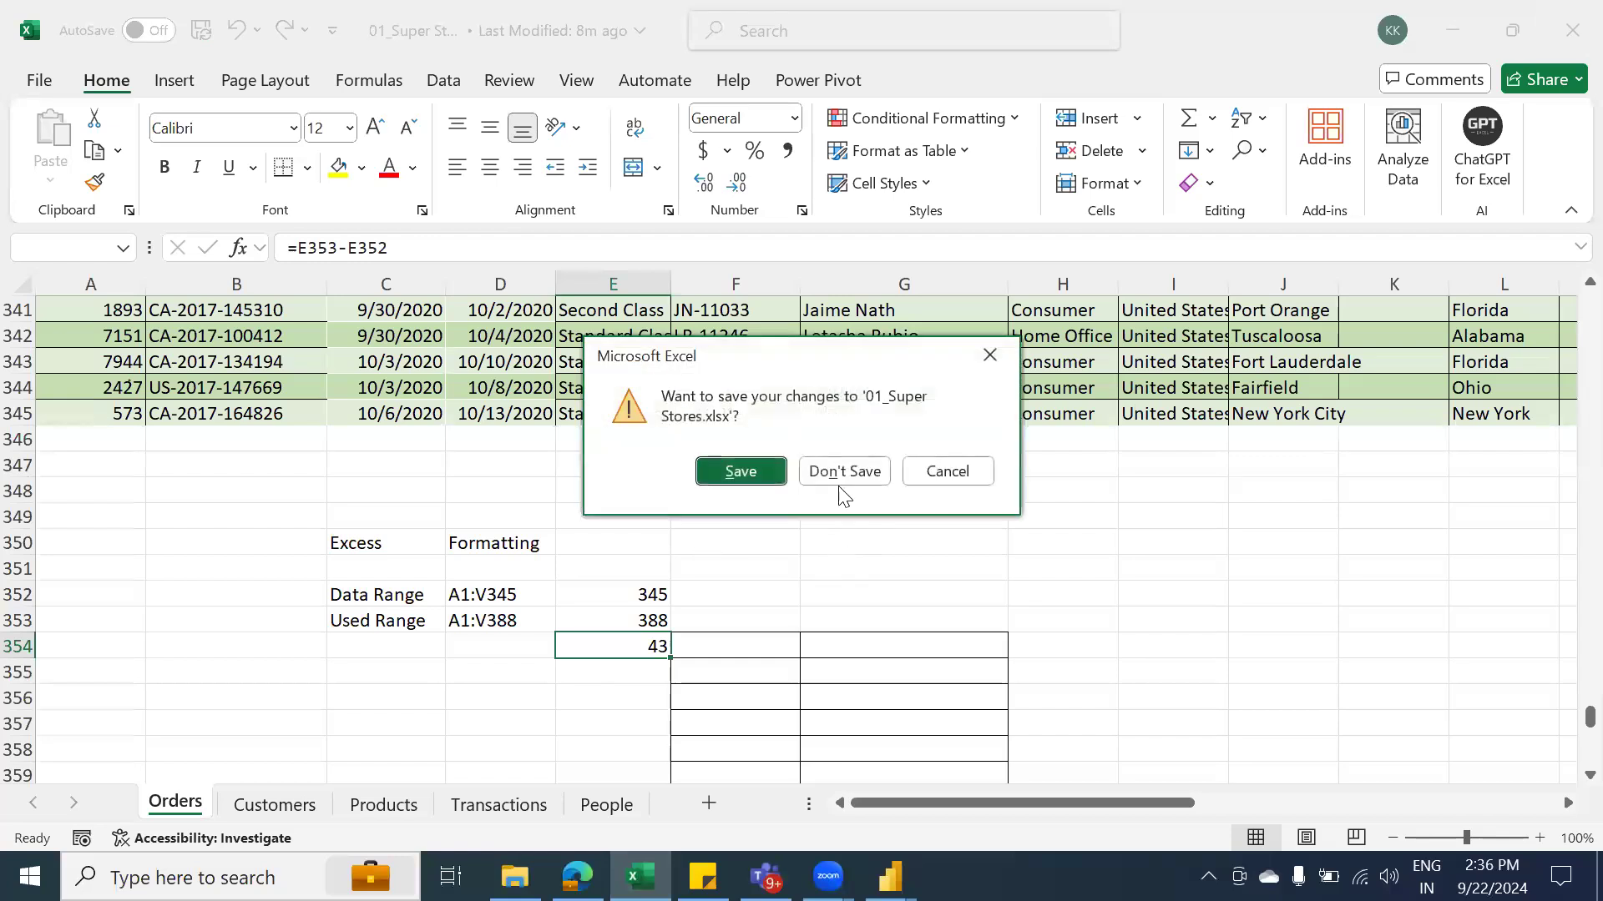
click(845, 472)
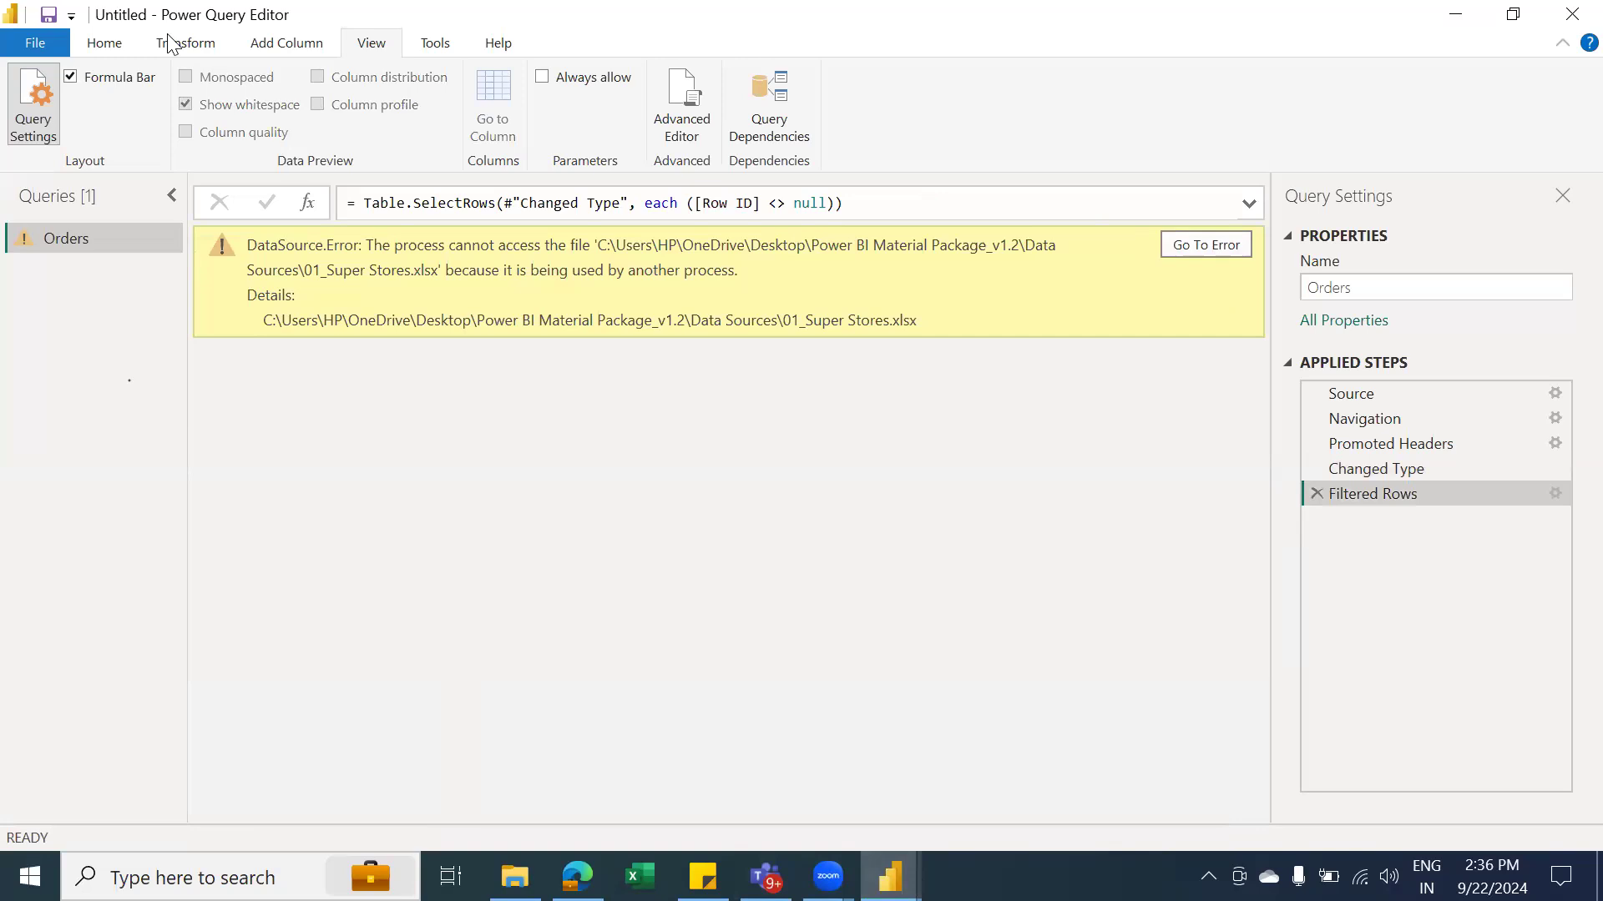
click(107, 42)
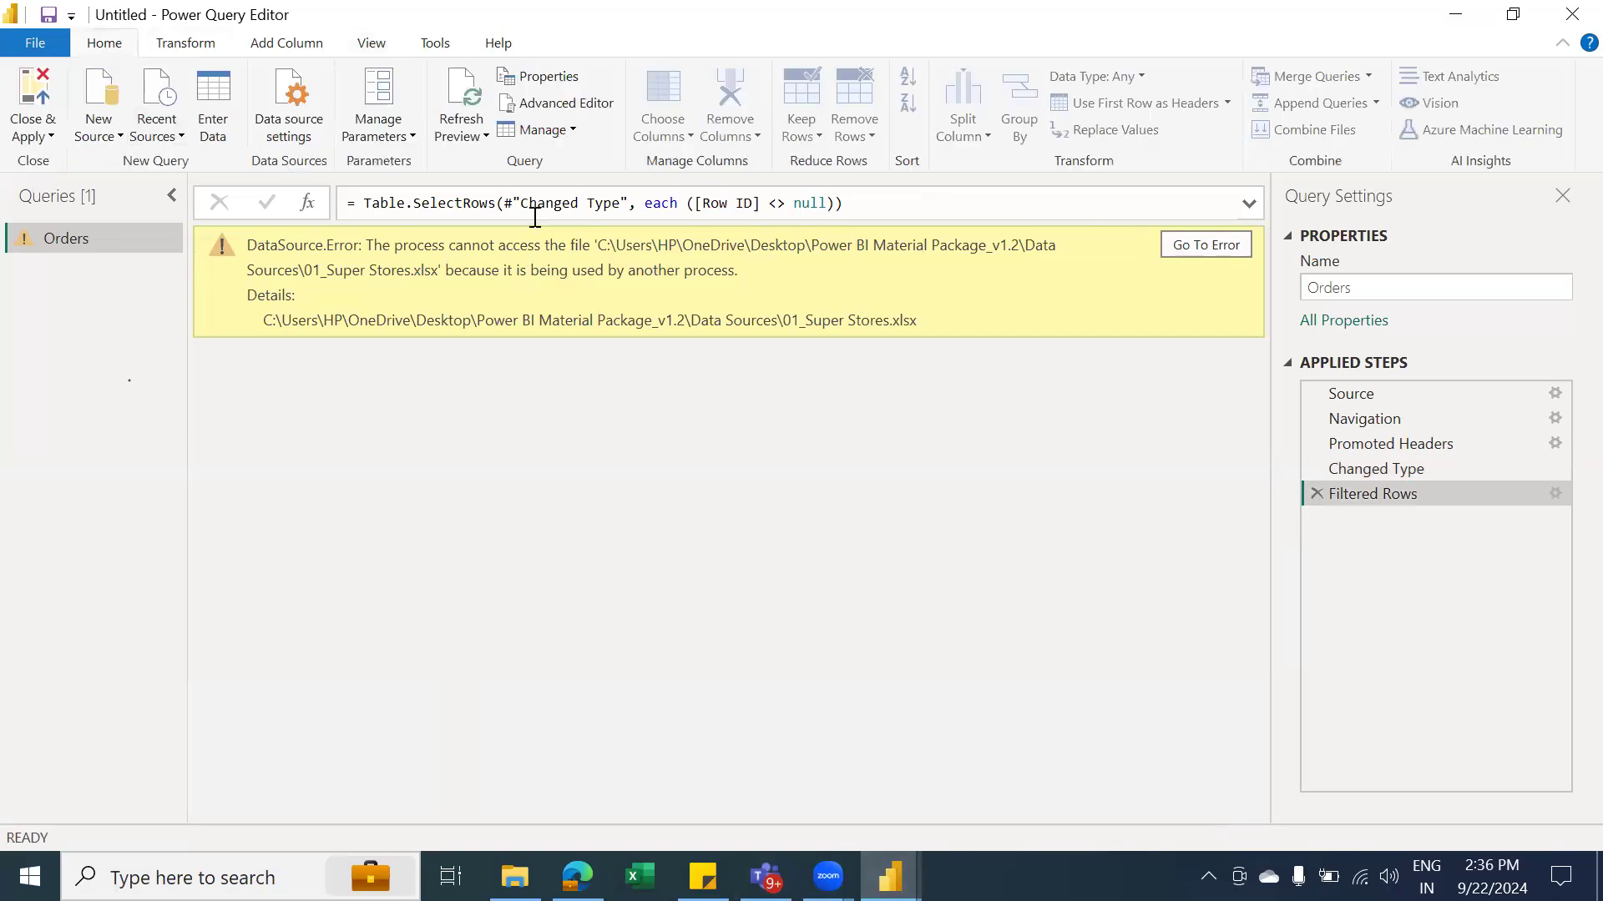
click(457, 125)
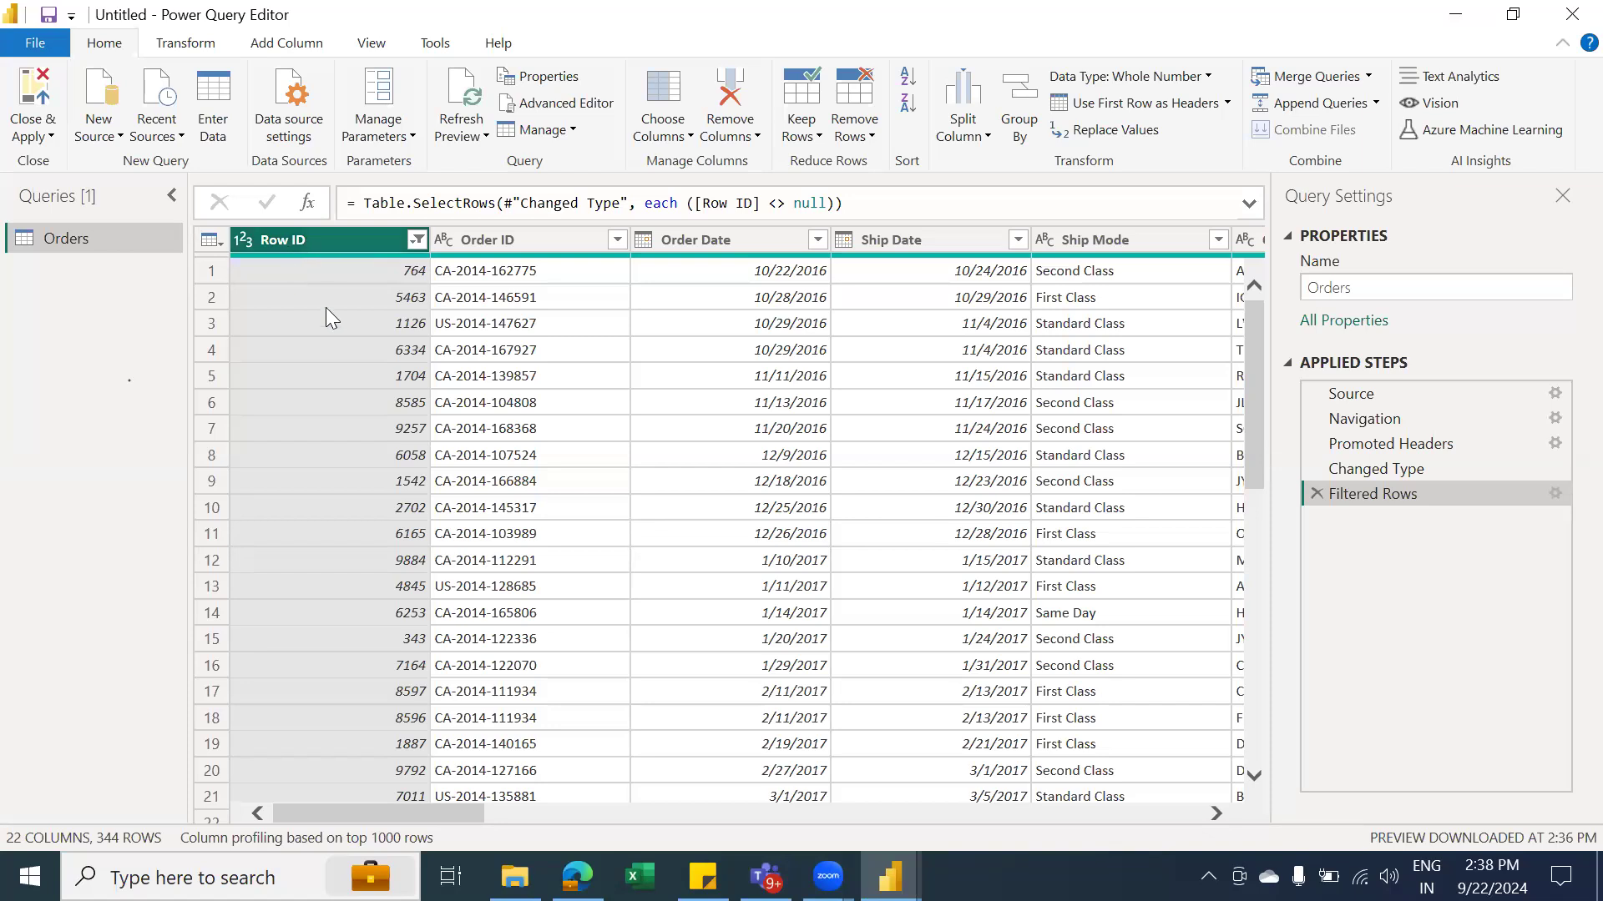
Review the data type options for the Row ID column and change its type to Text
click(240, 242)
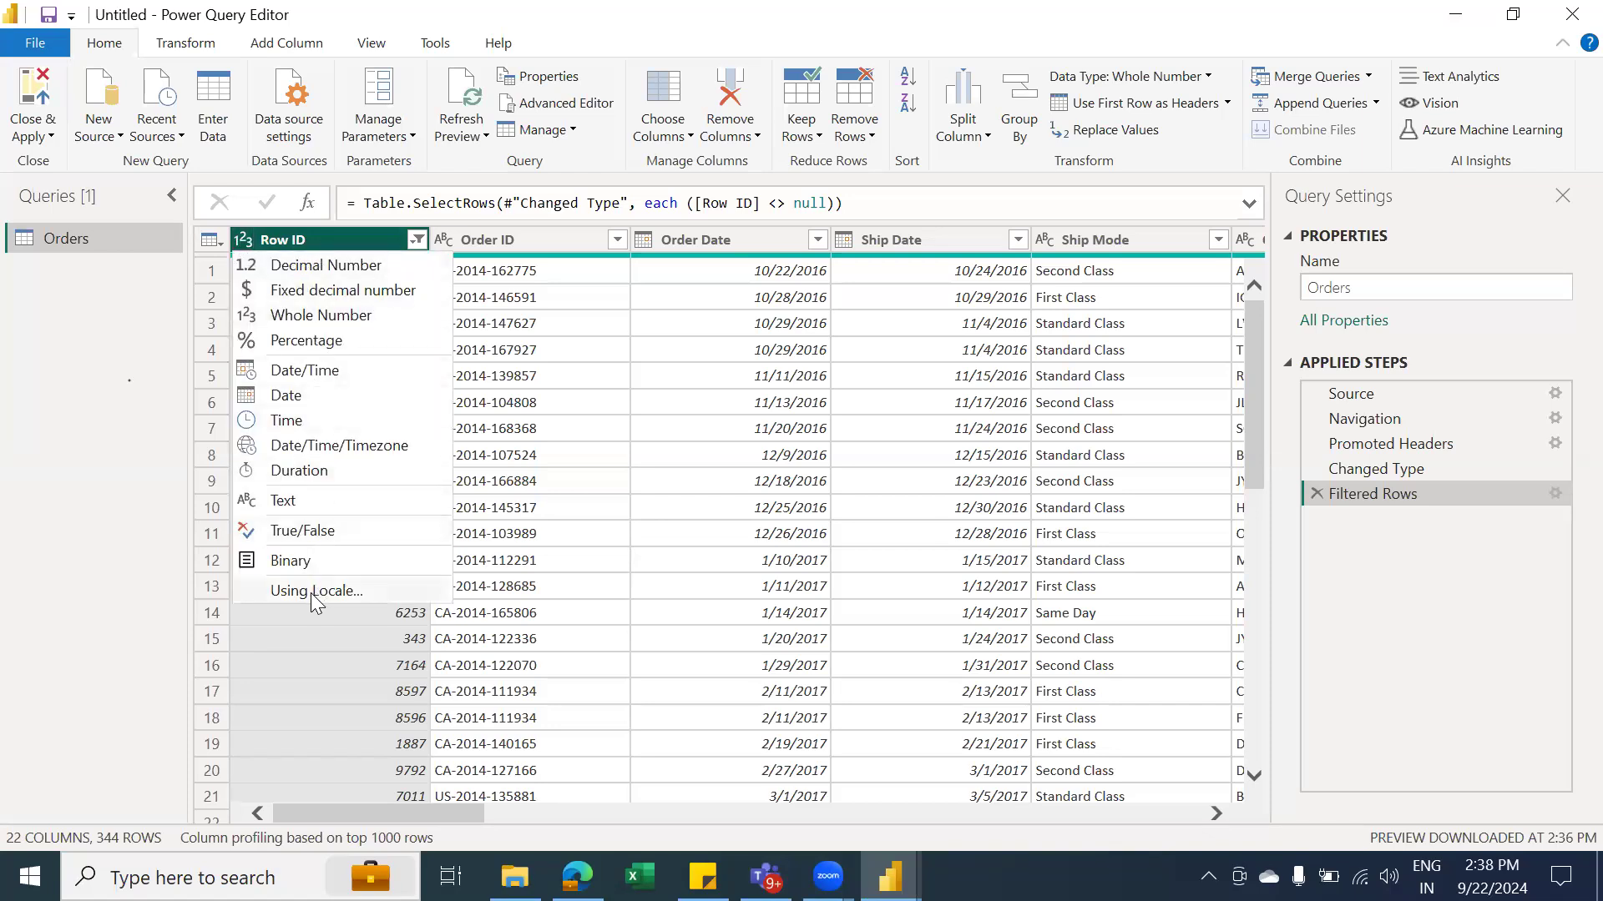
click(138, 382)
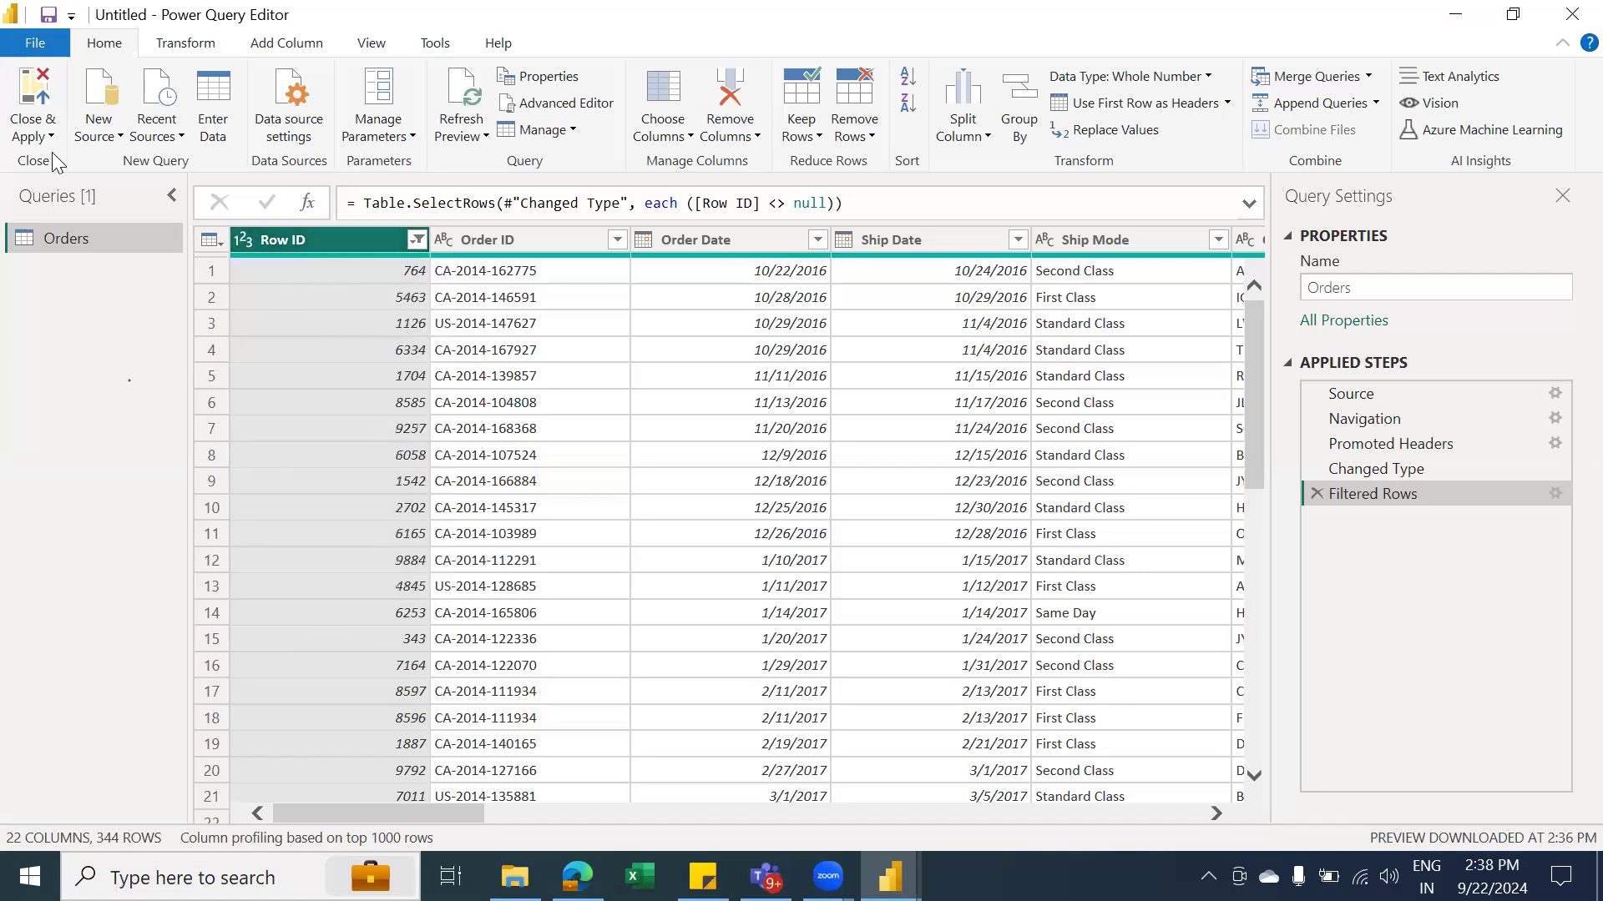
right_click(339, 237)
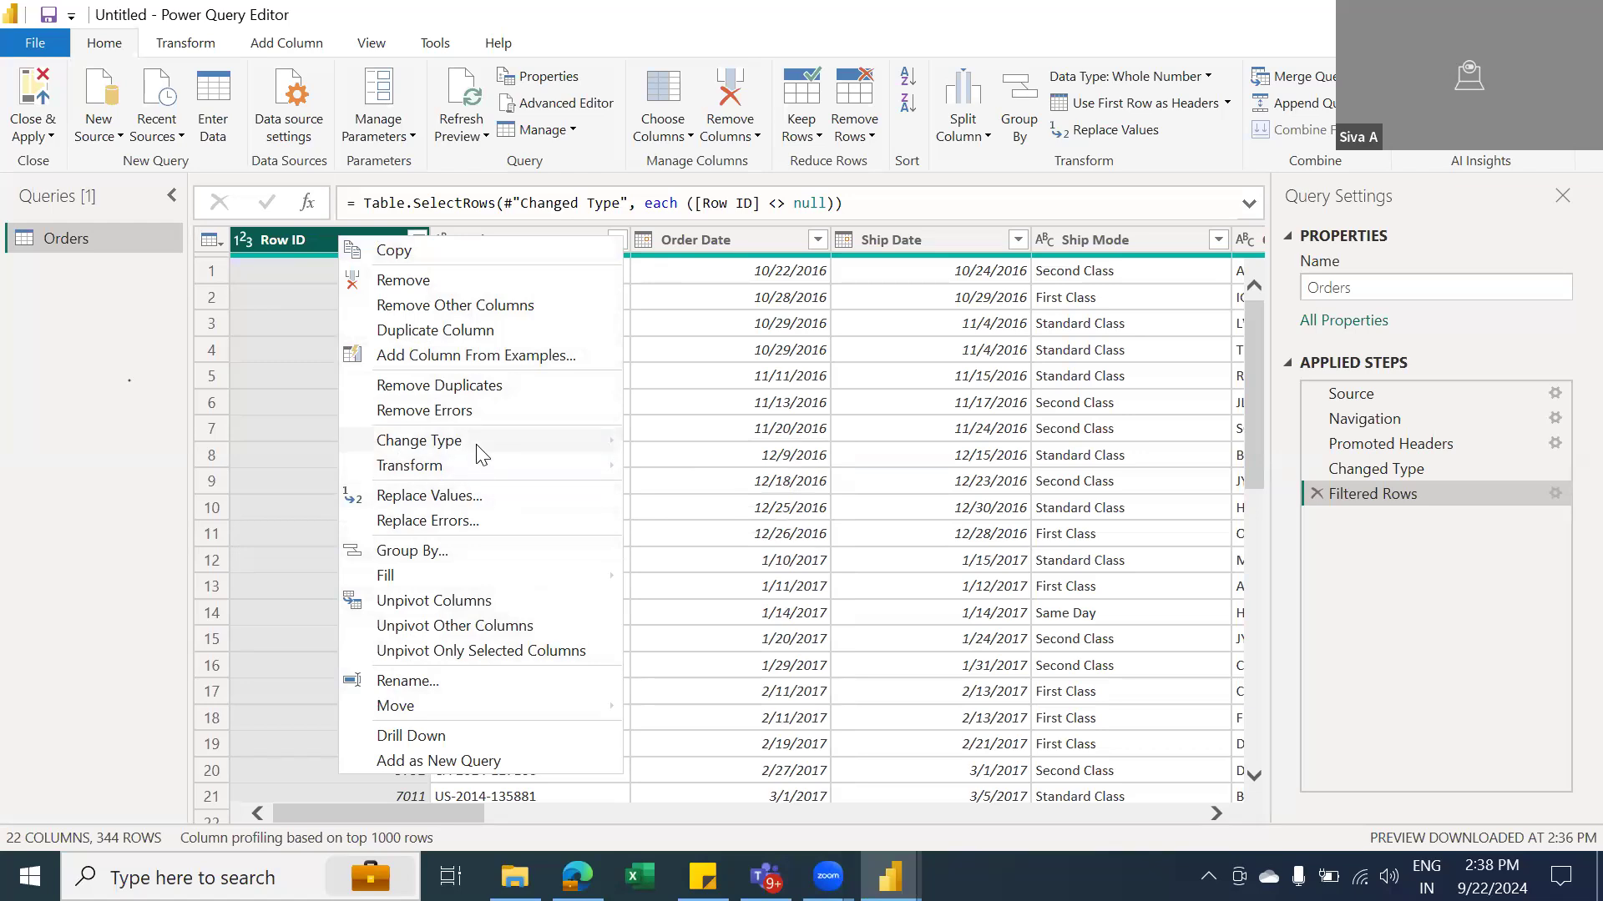
mouse_move(481, 453)
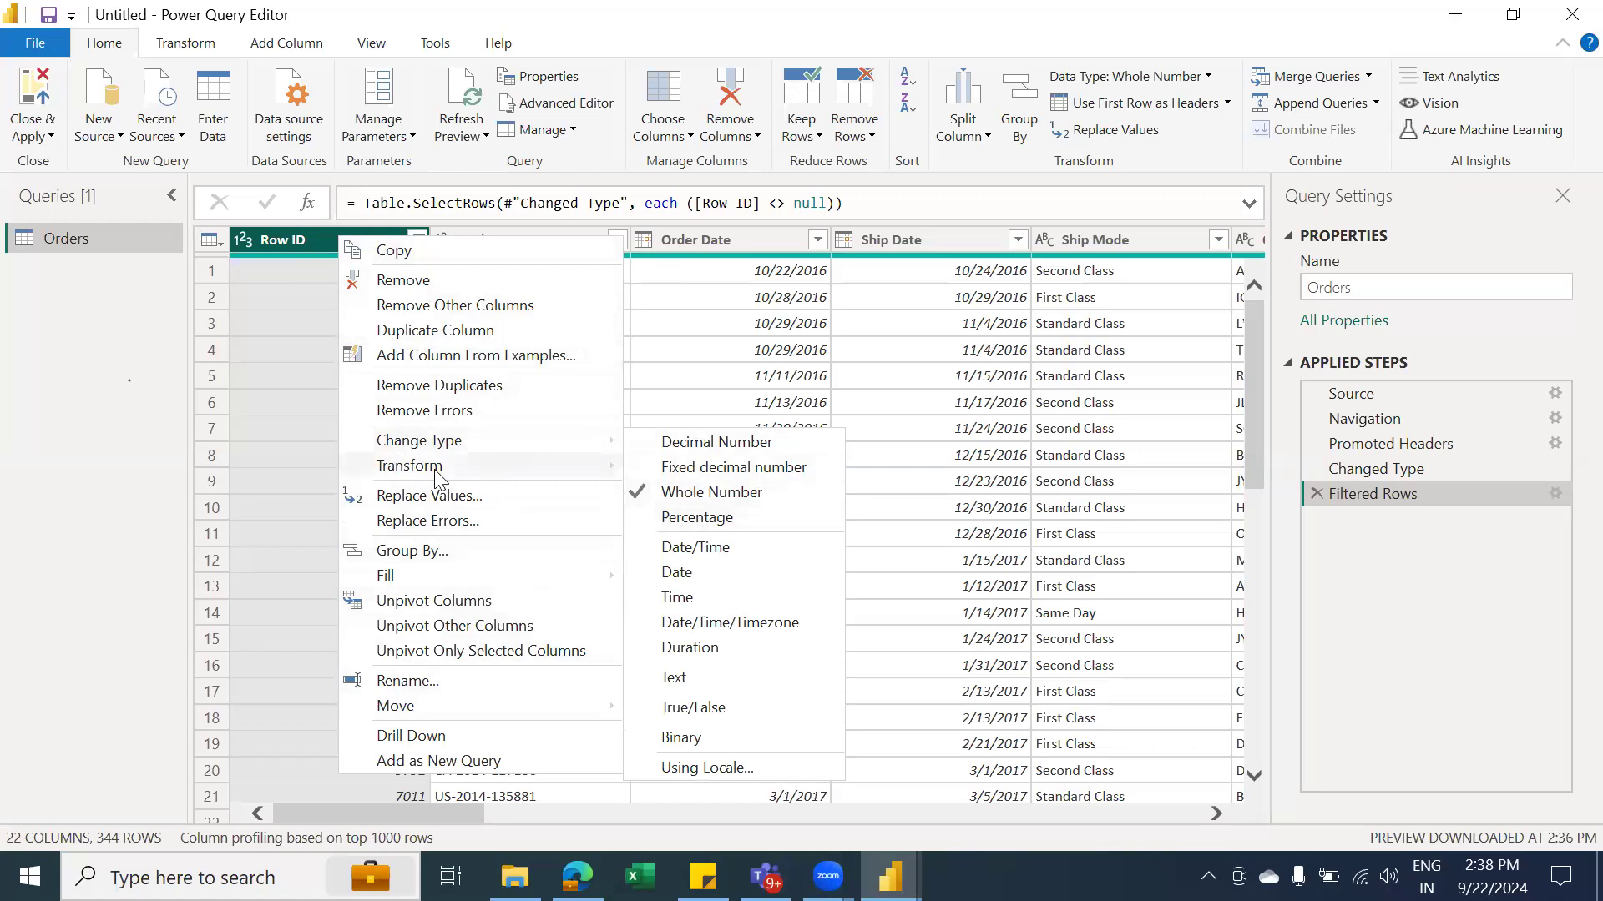
click(90, 450)
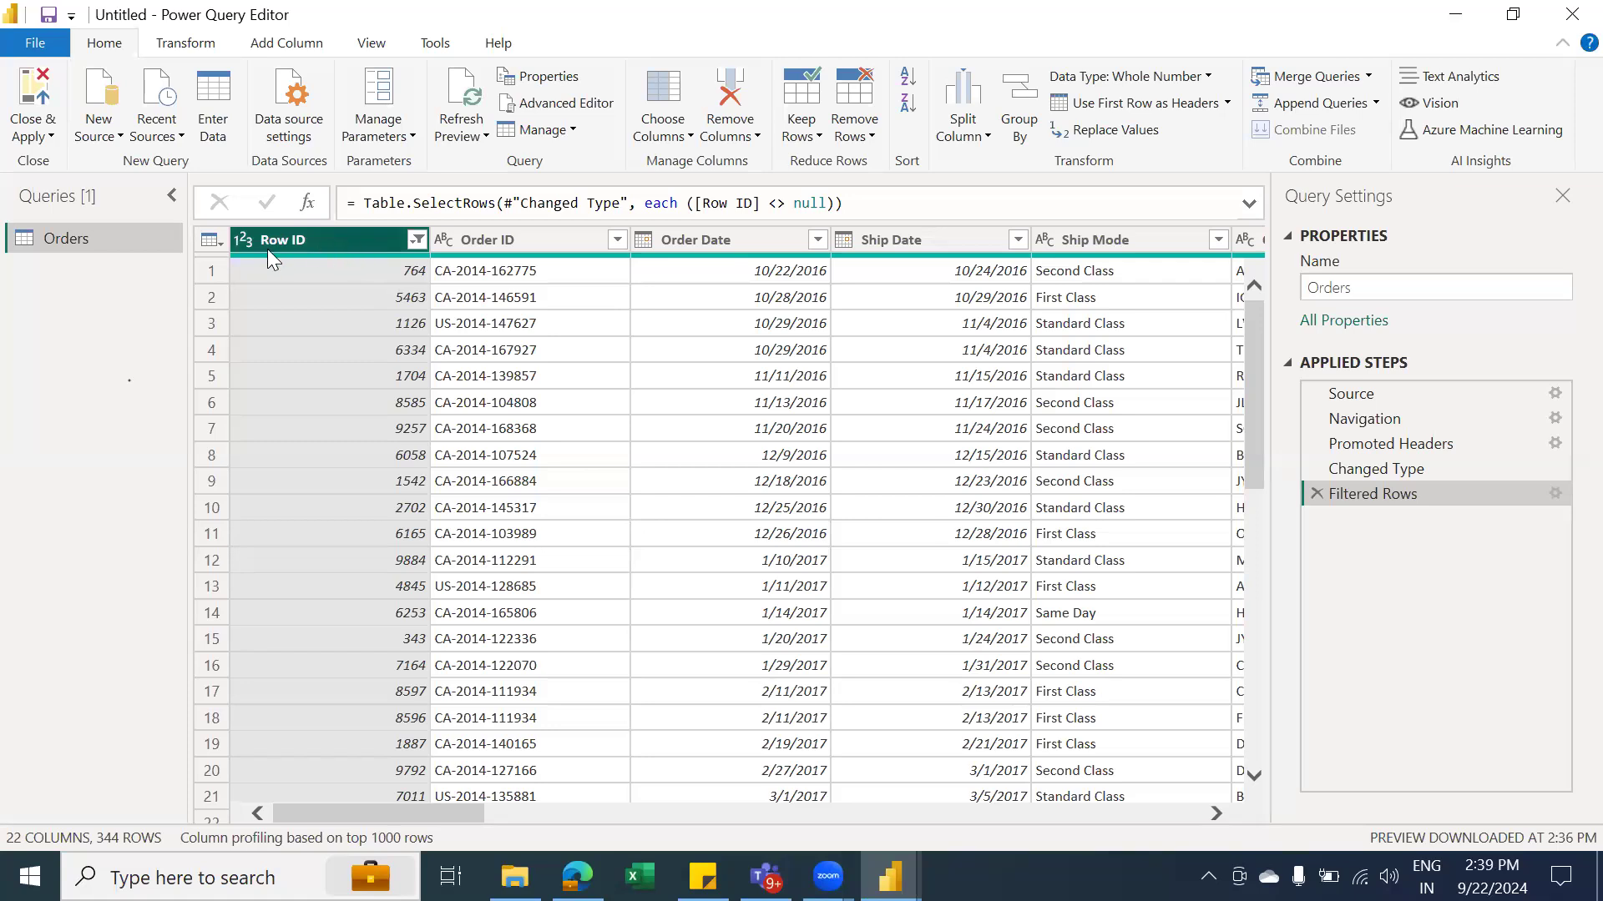
click(244, 240)
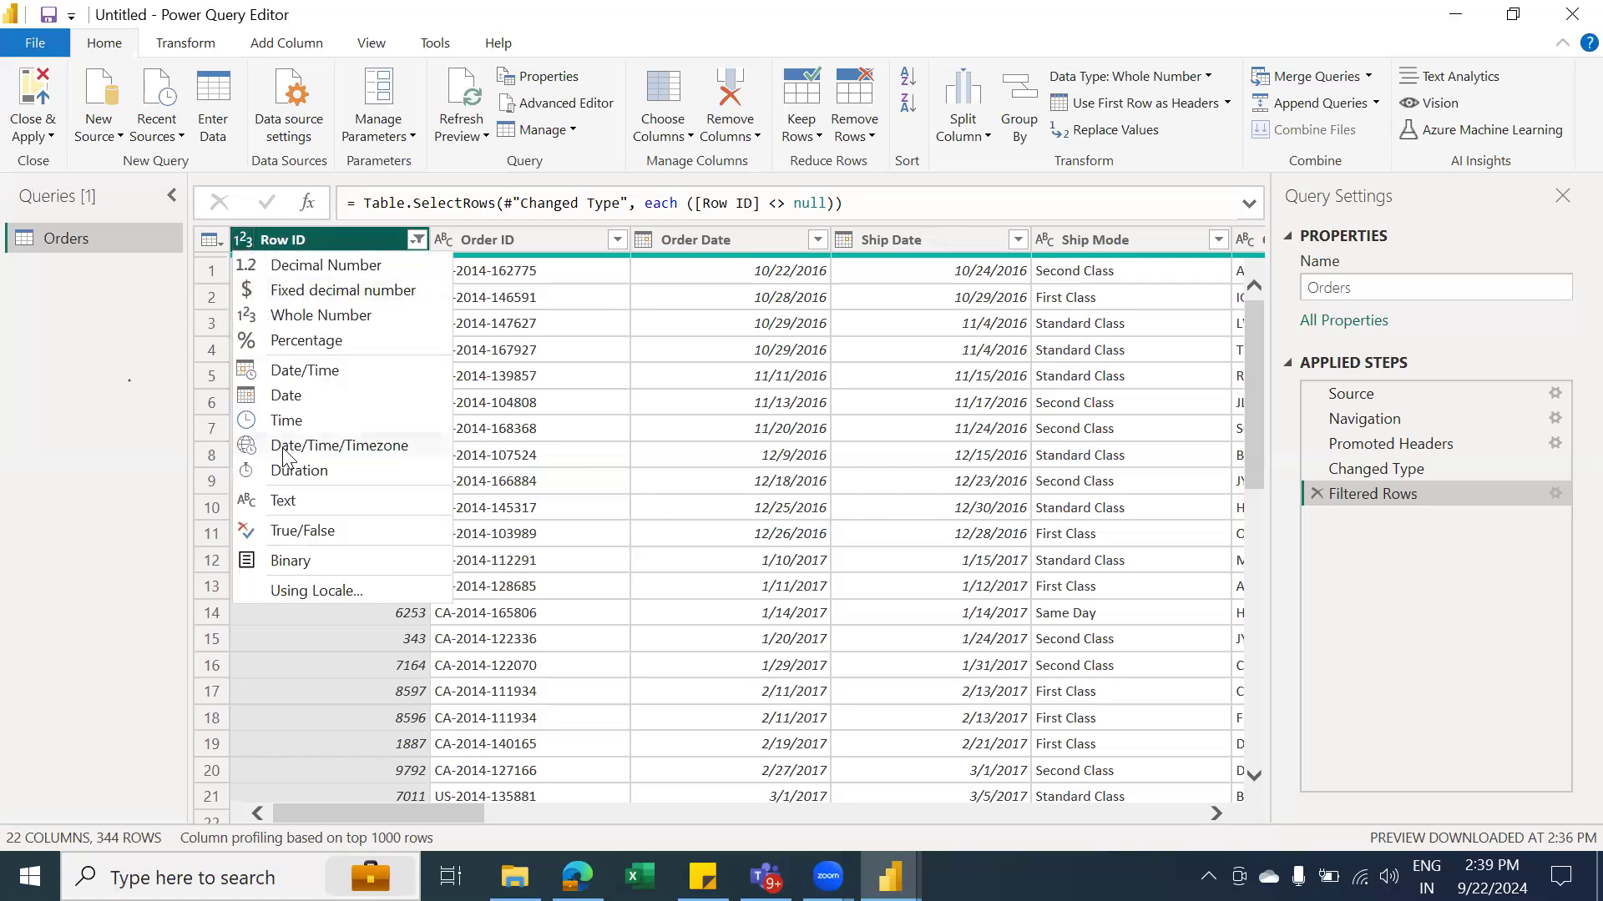
click(313, 501)
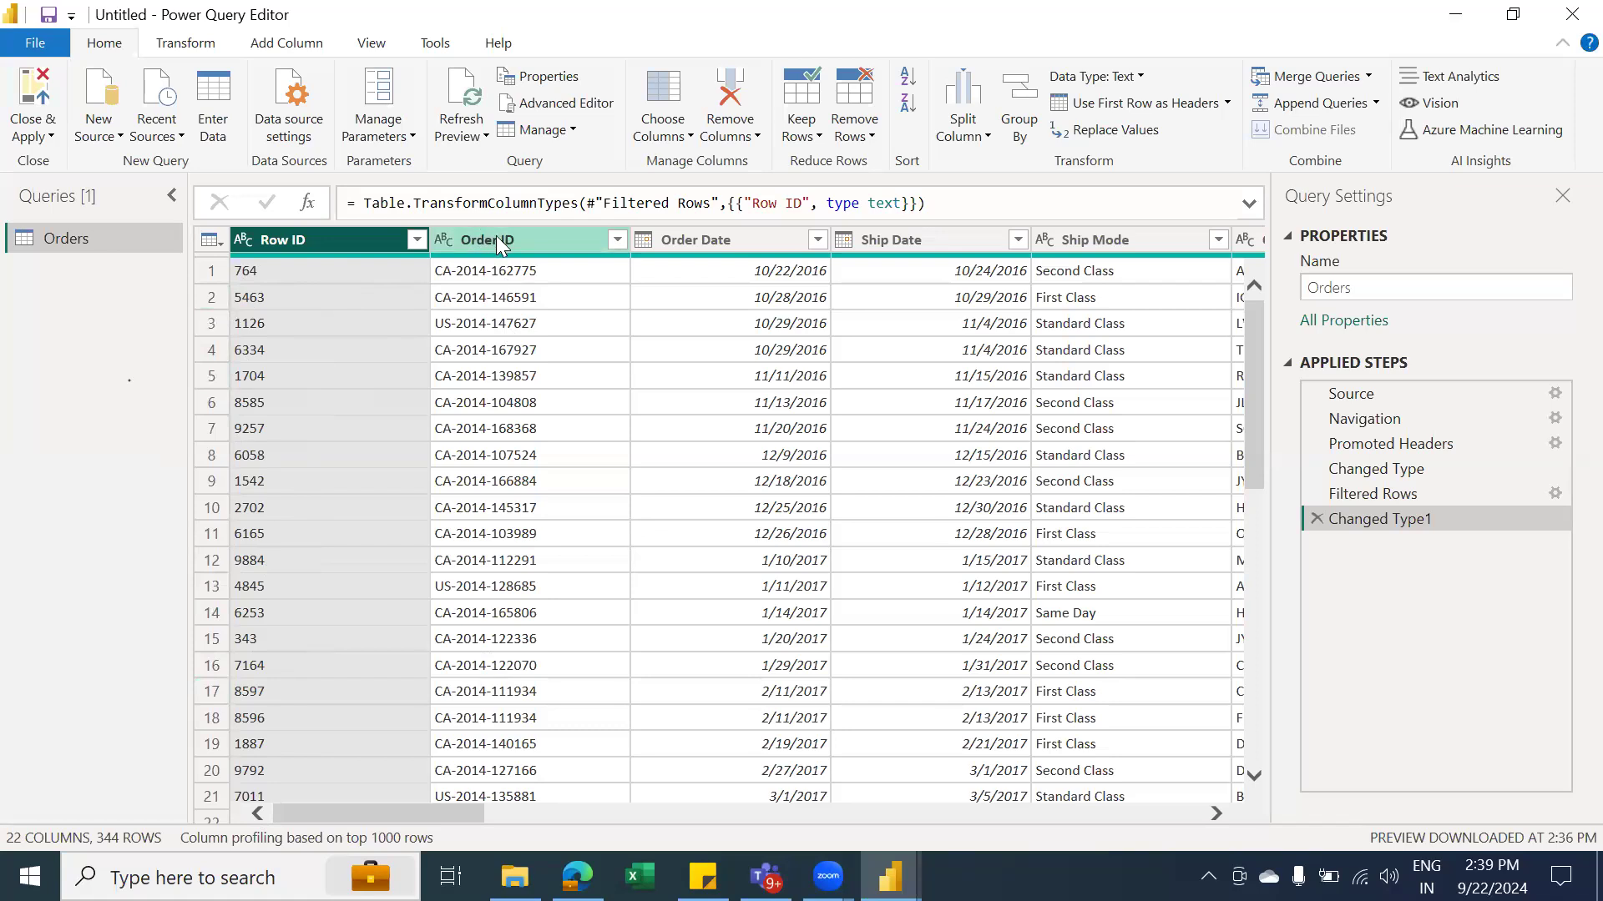
Check the columns from Order ID through City and remove the req column from the Orders query
mouse_move(451, 256)
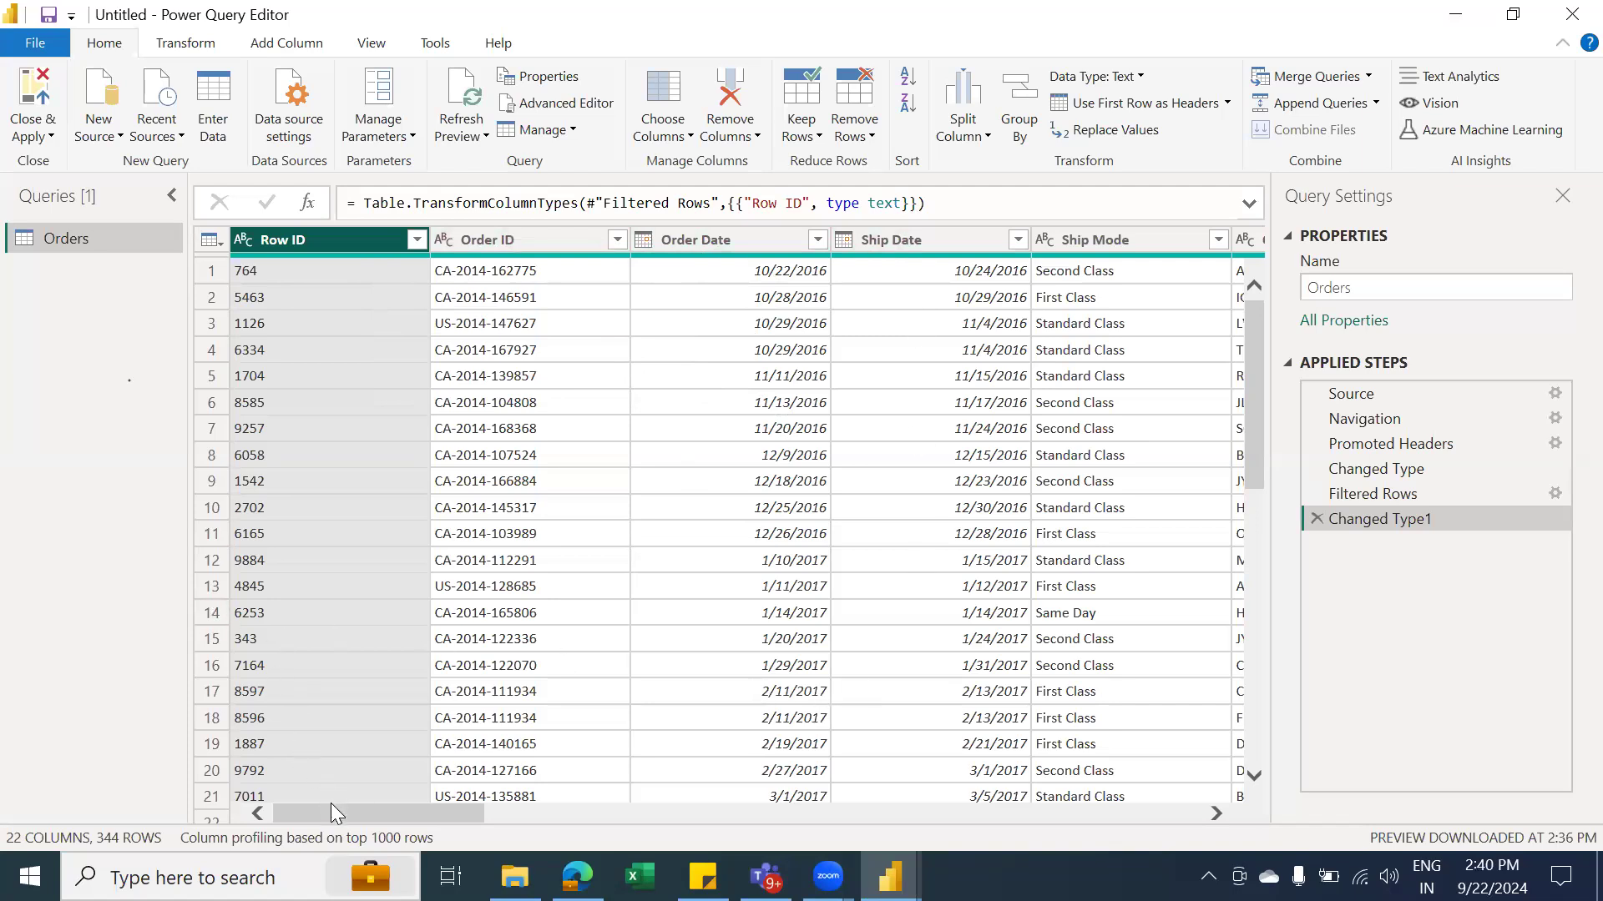
drag(331, 806, 440, 852)
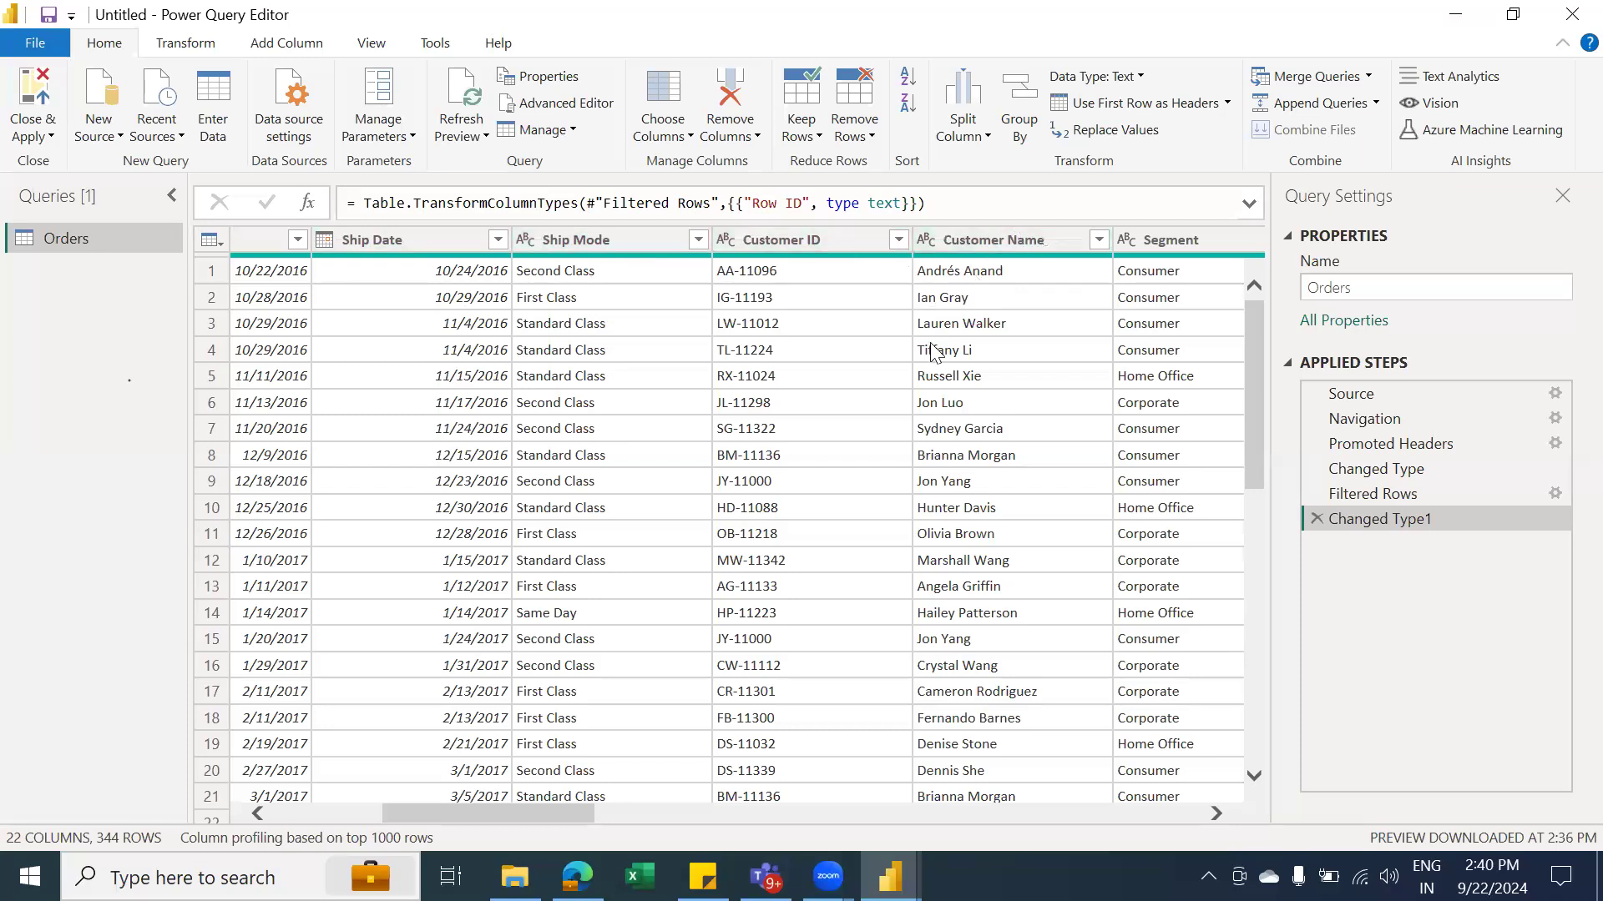
scroll(1170, 237, right, 1)
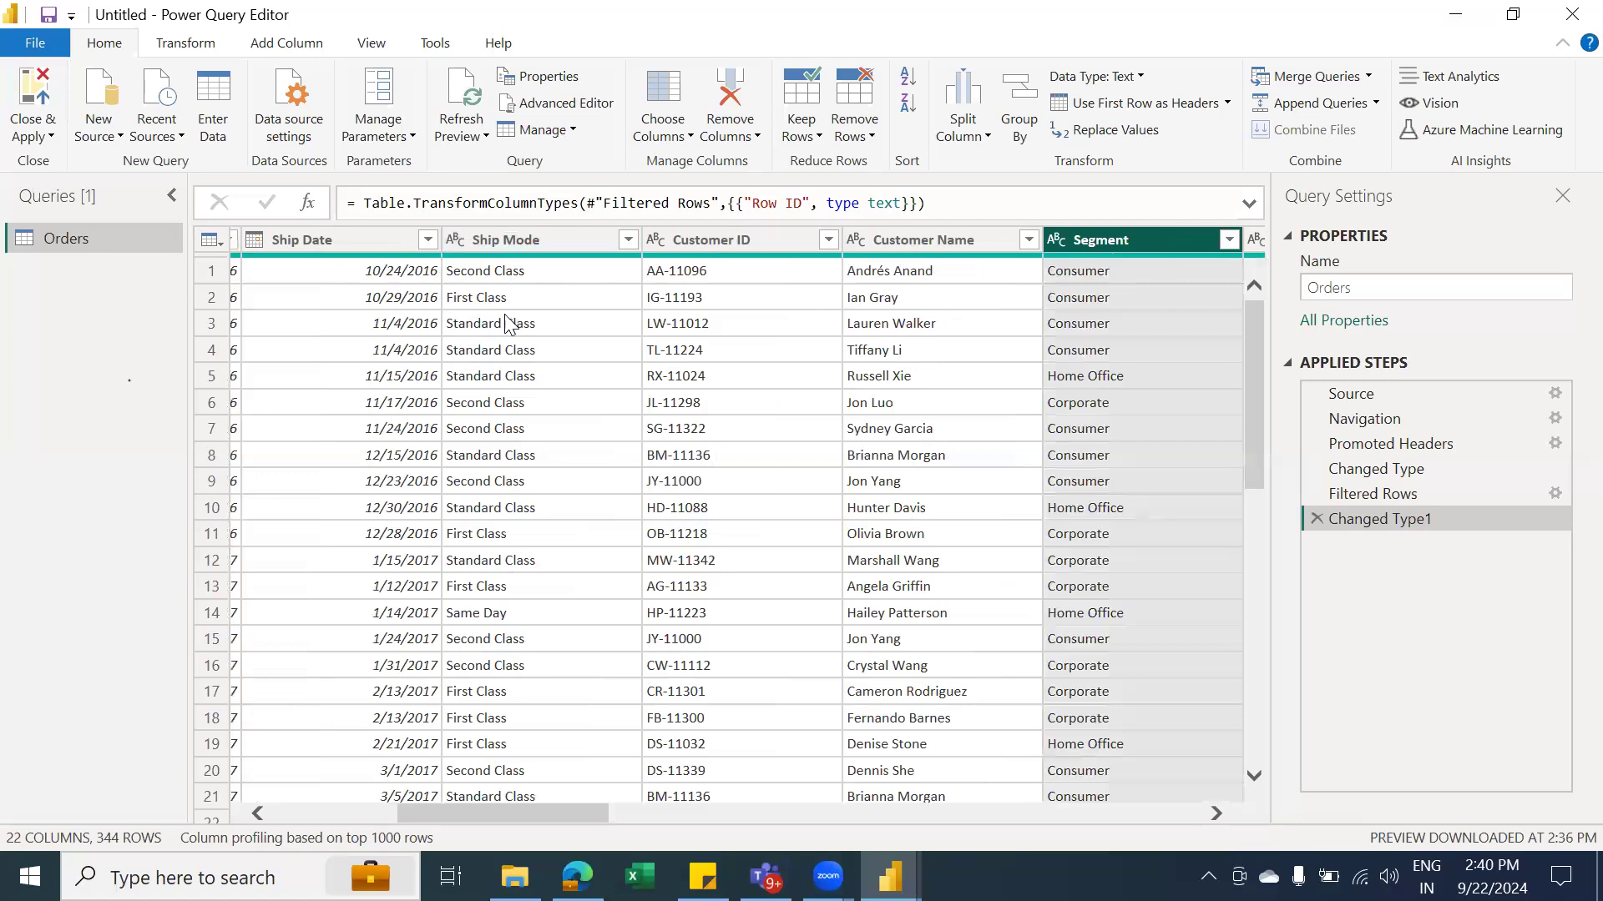
click(932, 241)
click(1087, 240)
click(1216, 814)
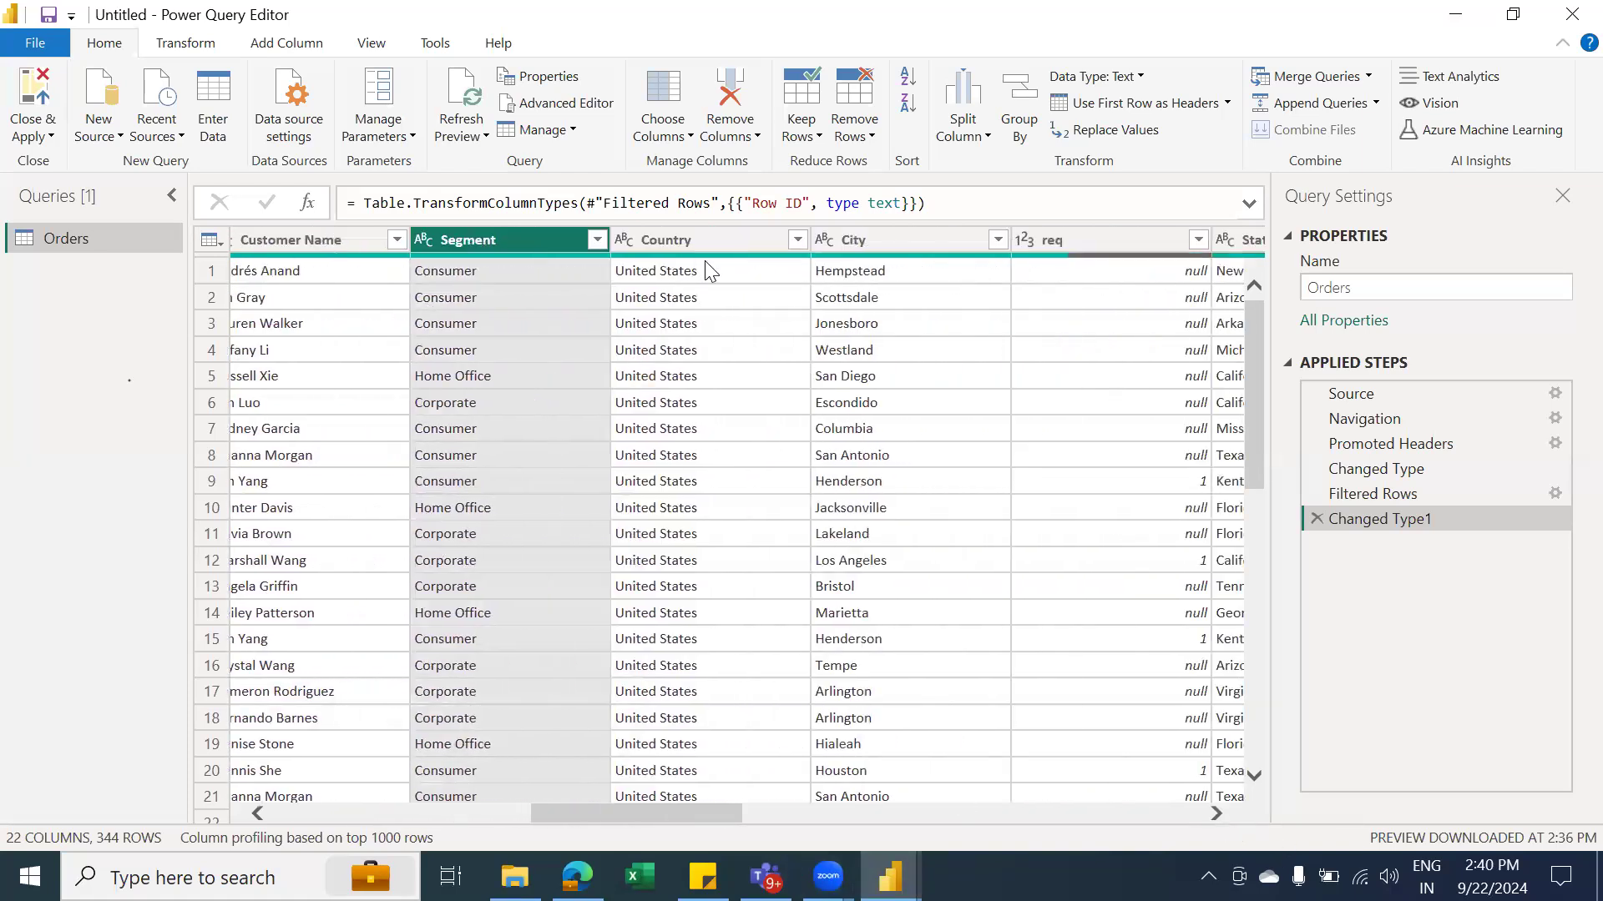
click(1090, 244)
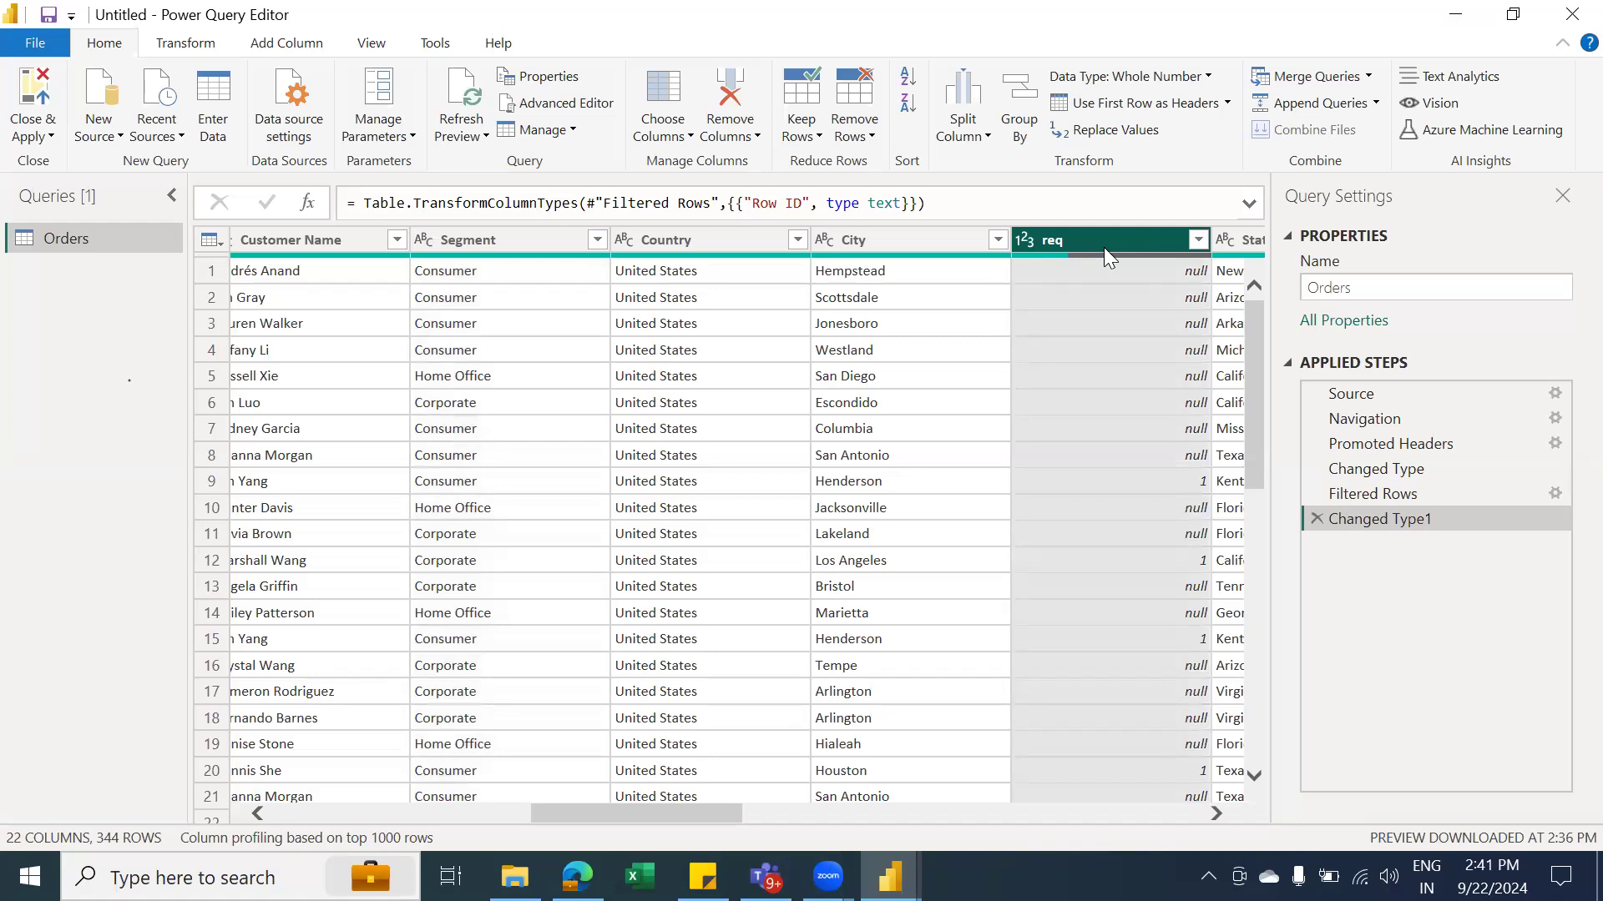
right_click(1110, 241)
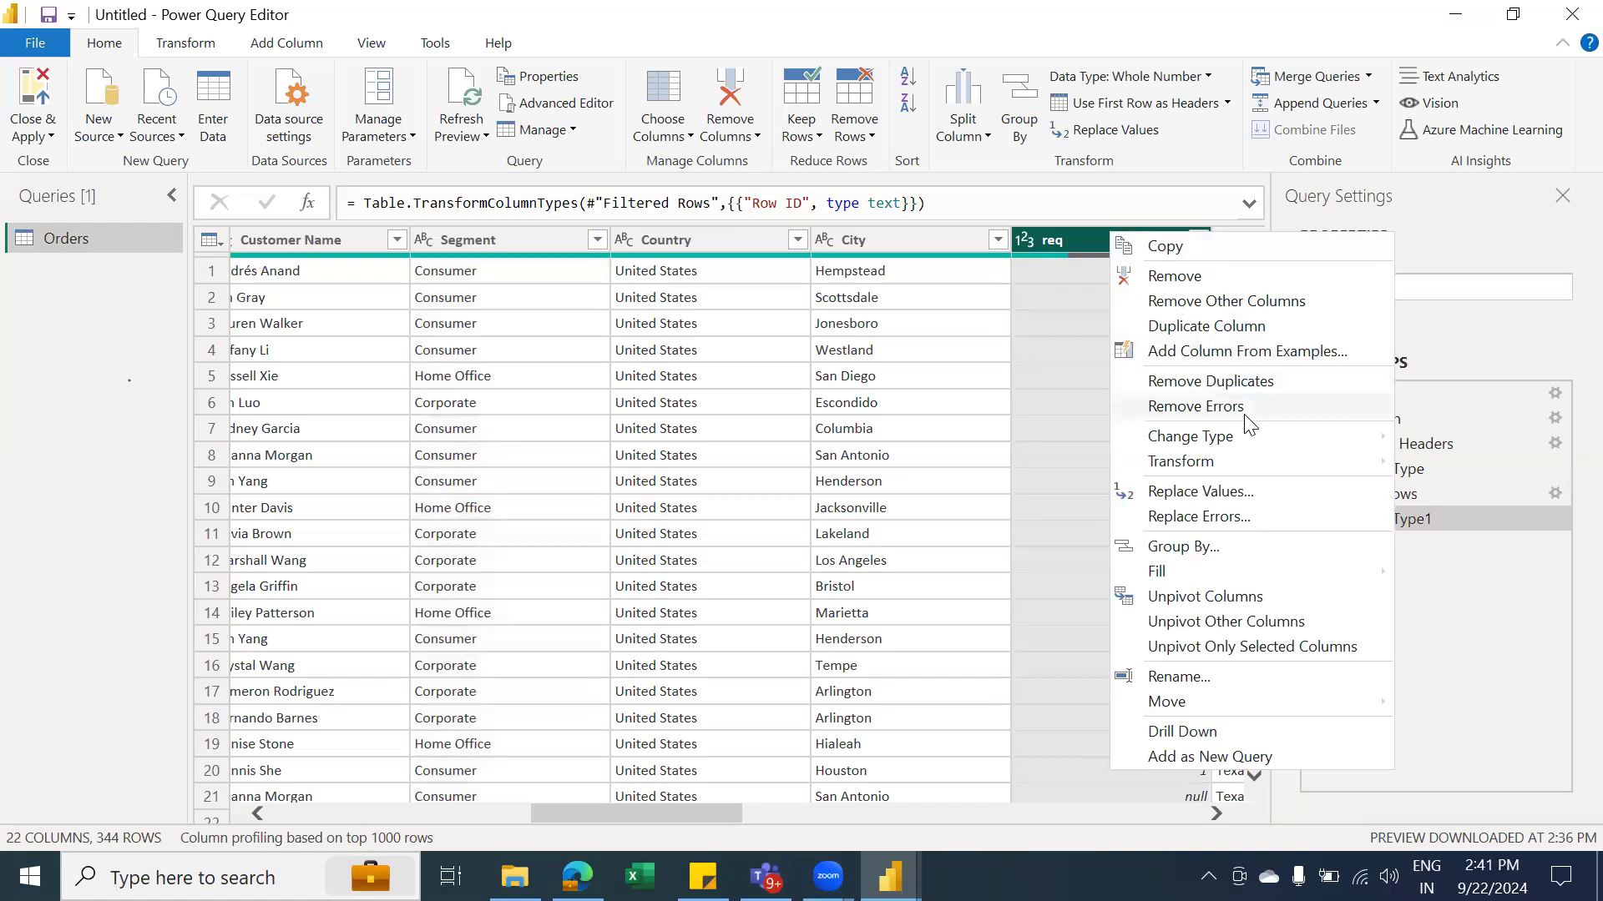
click(1202, 280)
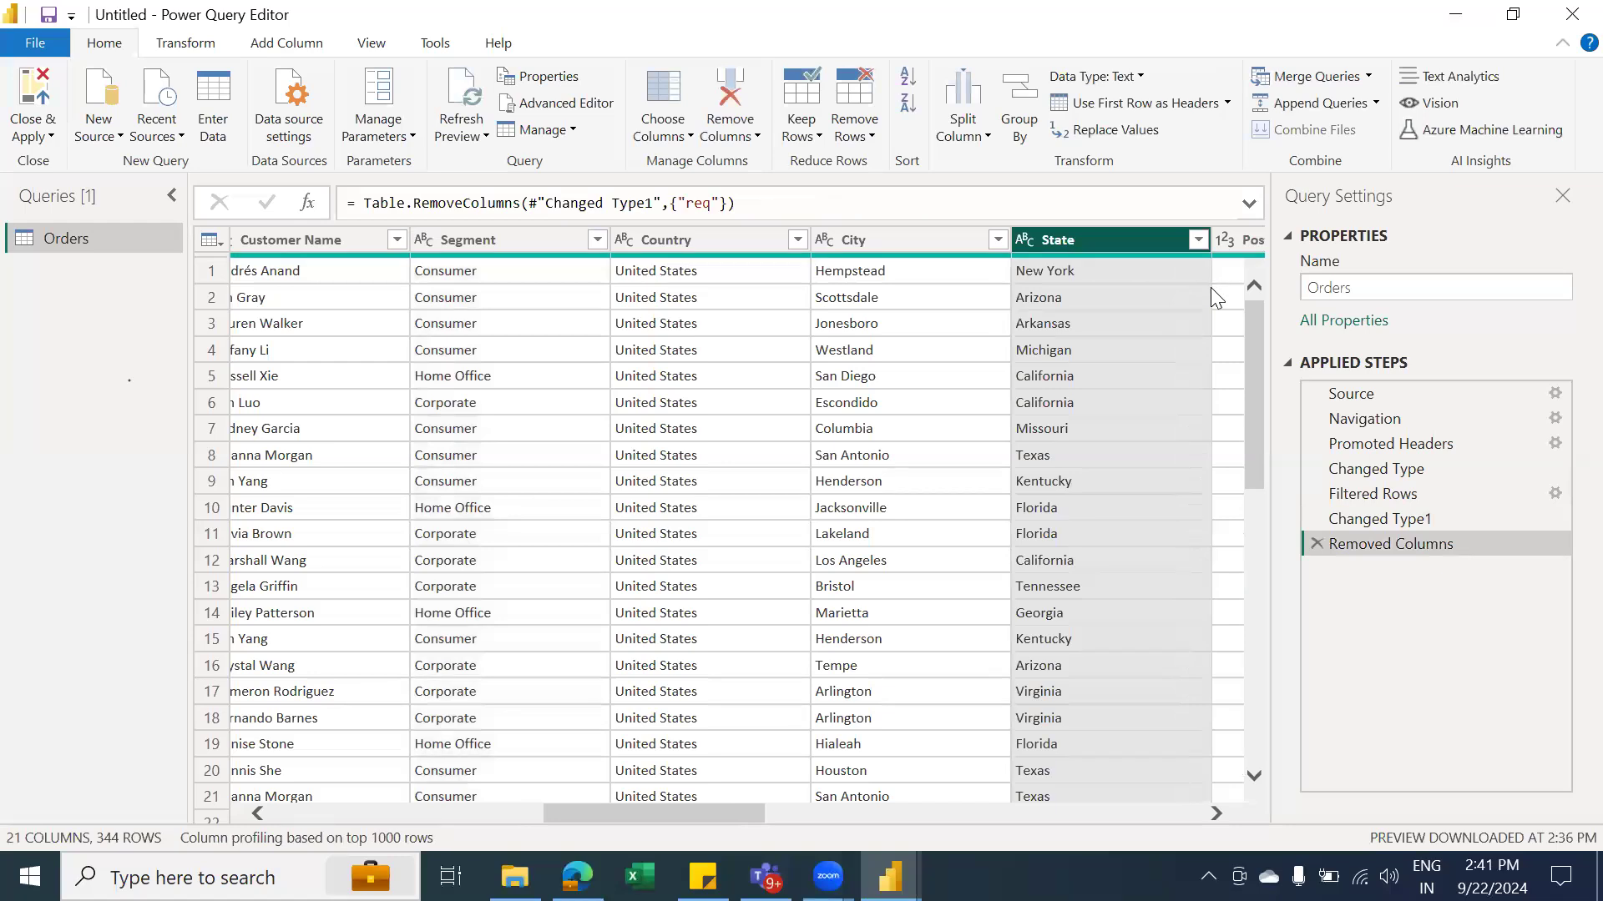
Remove the Postal Code column from the Orders query
click(1215, 298)
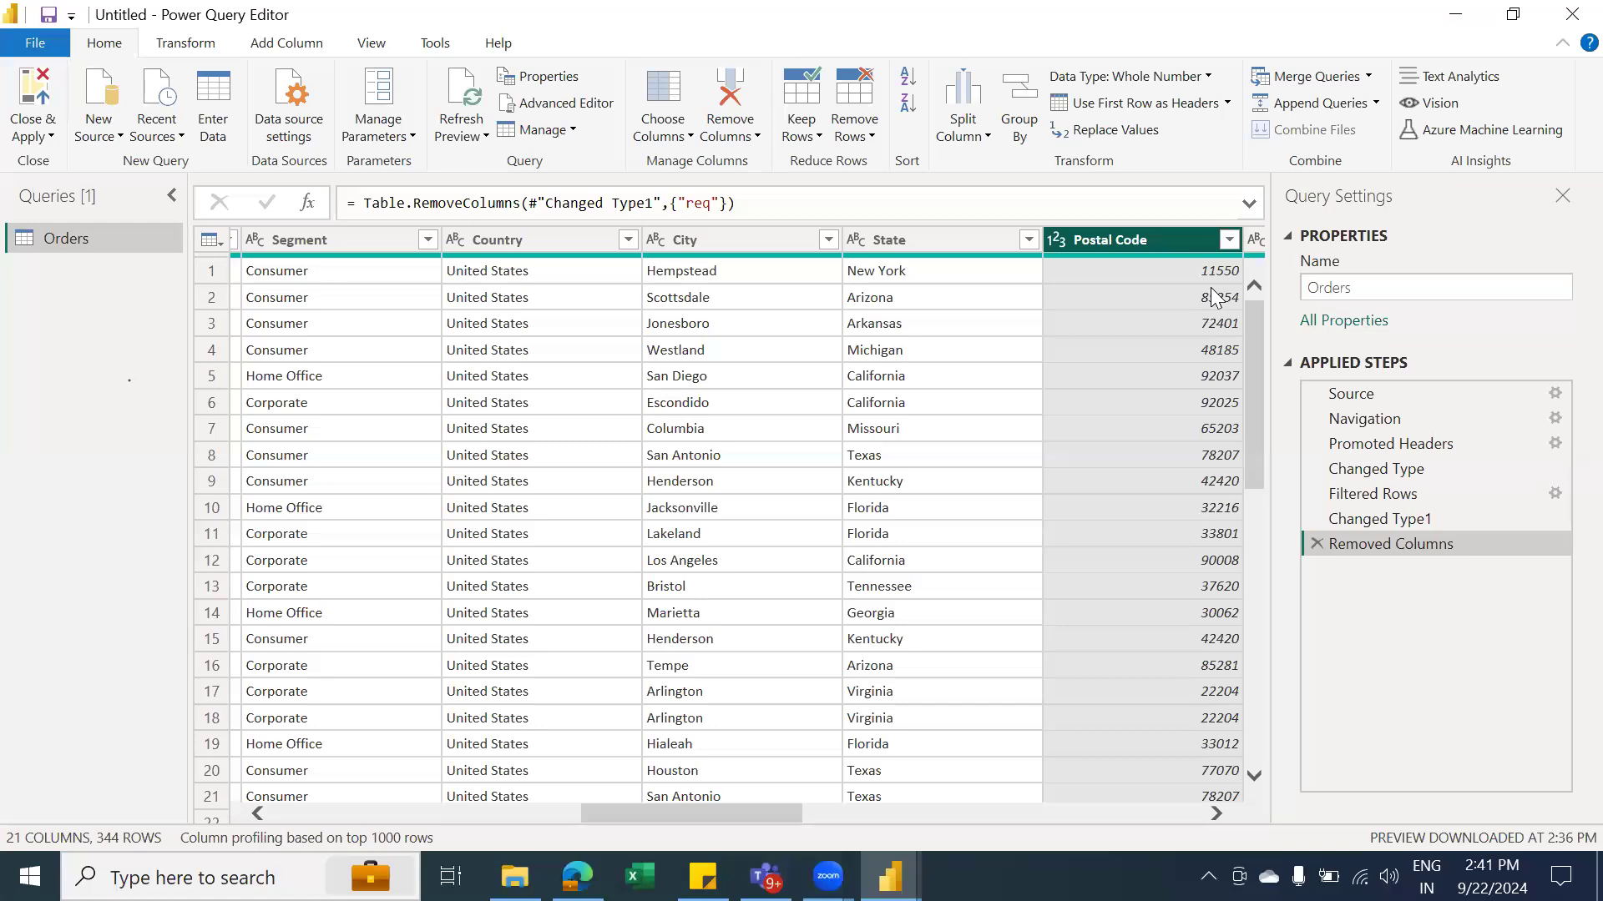
scroll(1212, 293, right, 3)
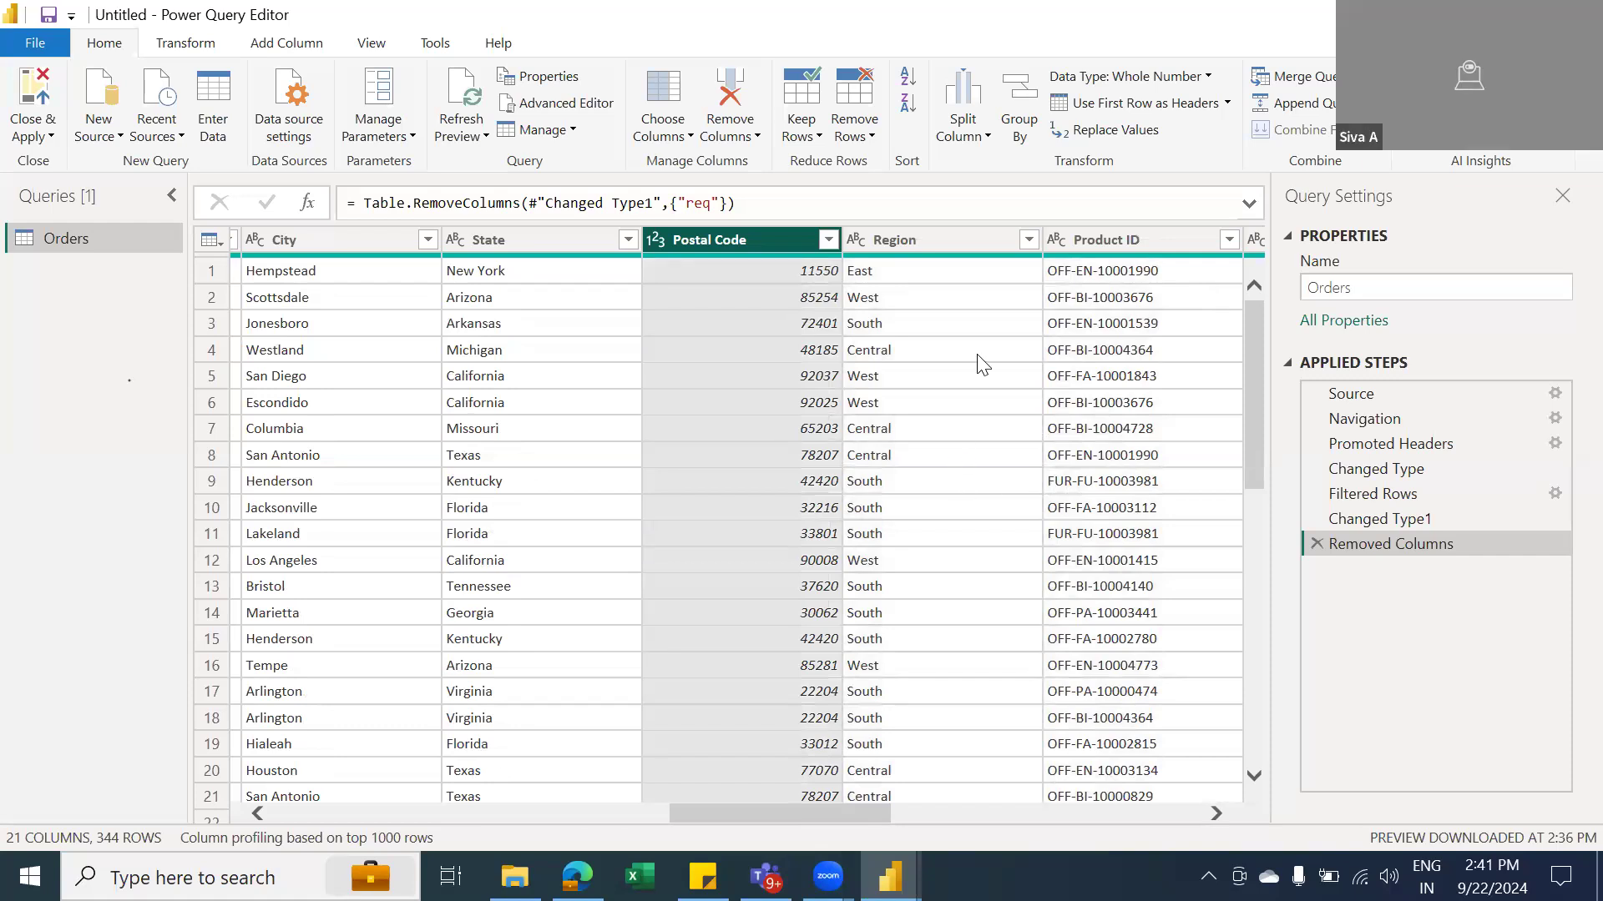
right_click(652, 230)
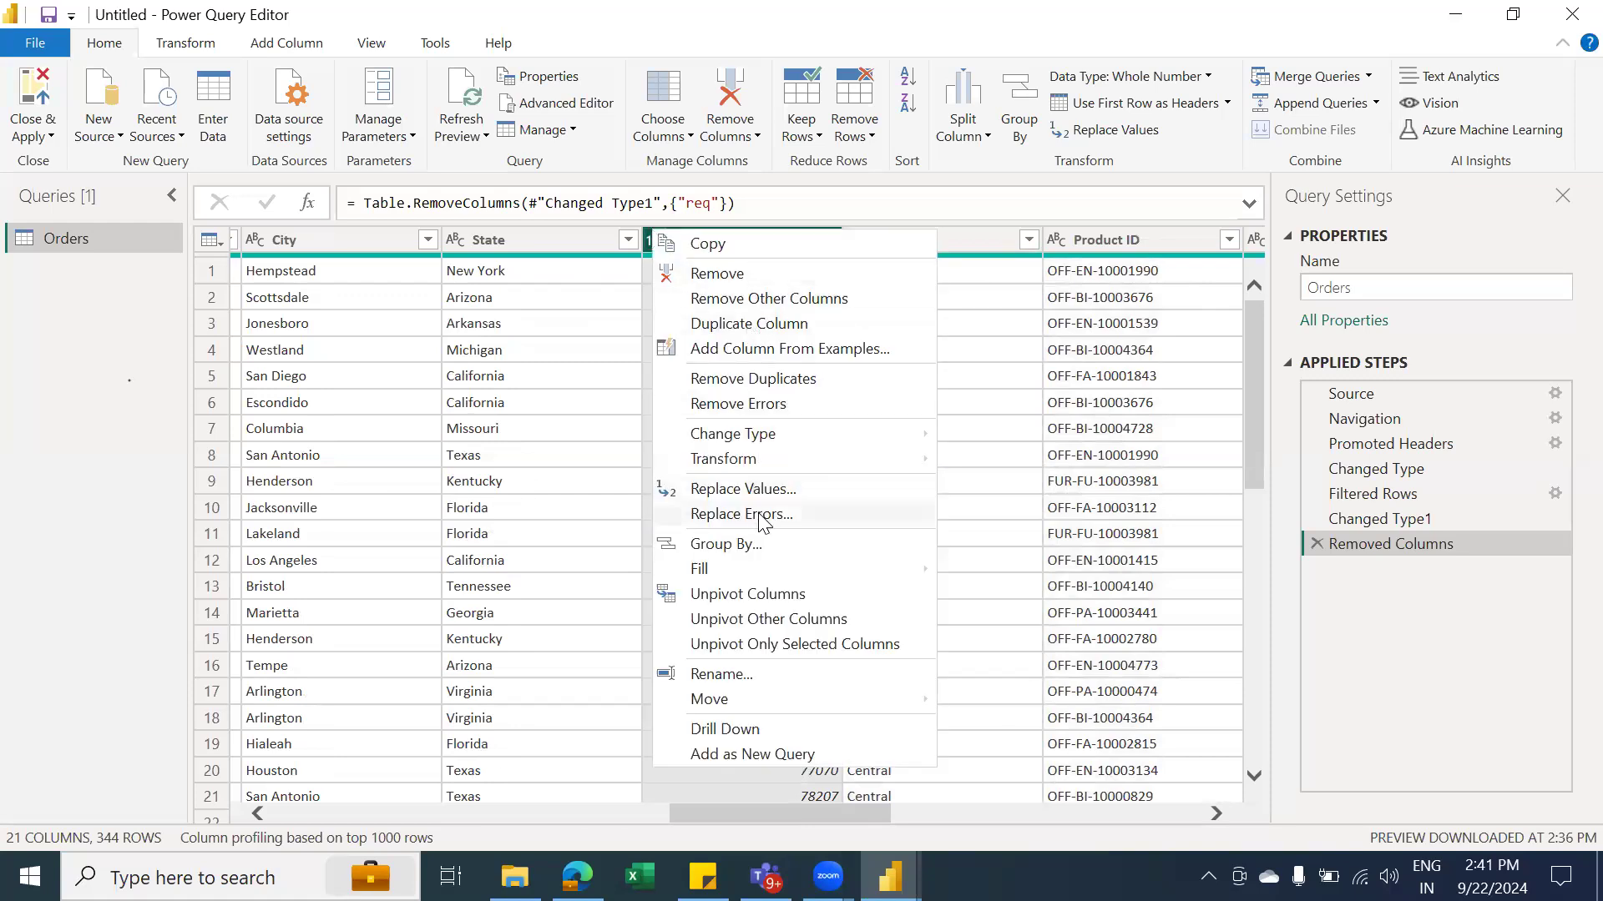
mouse_move(809, 443)
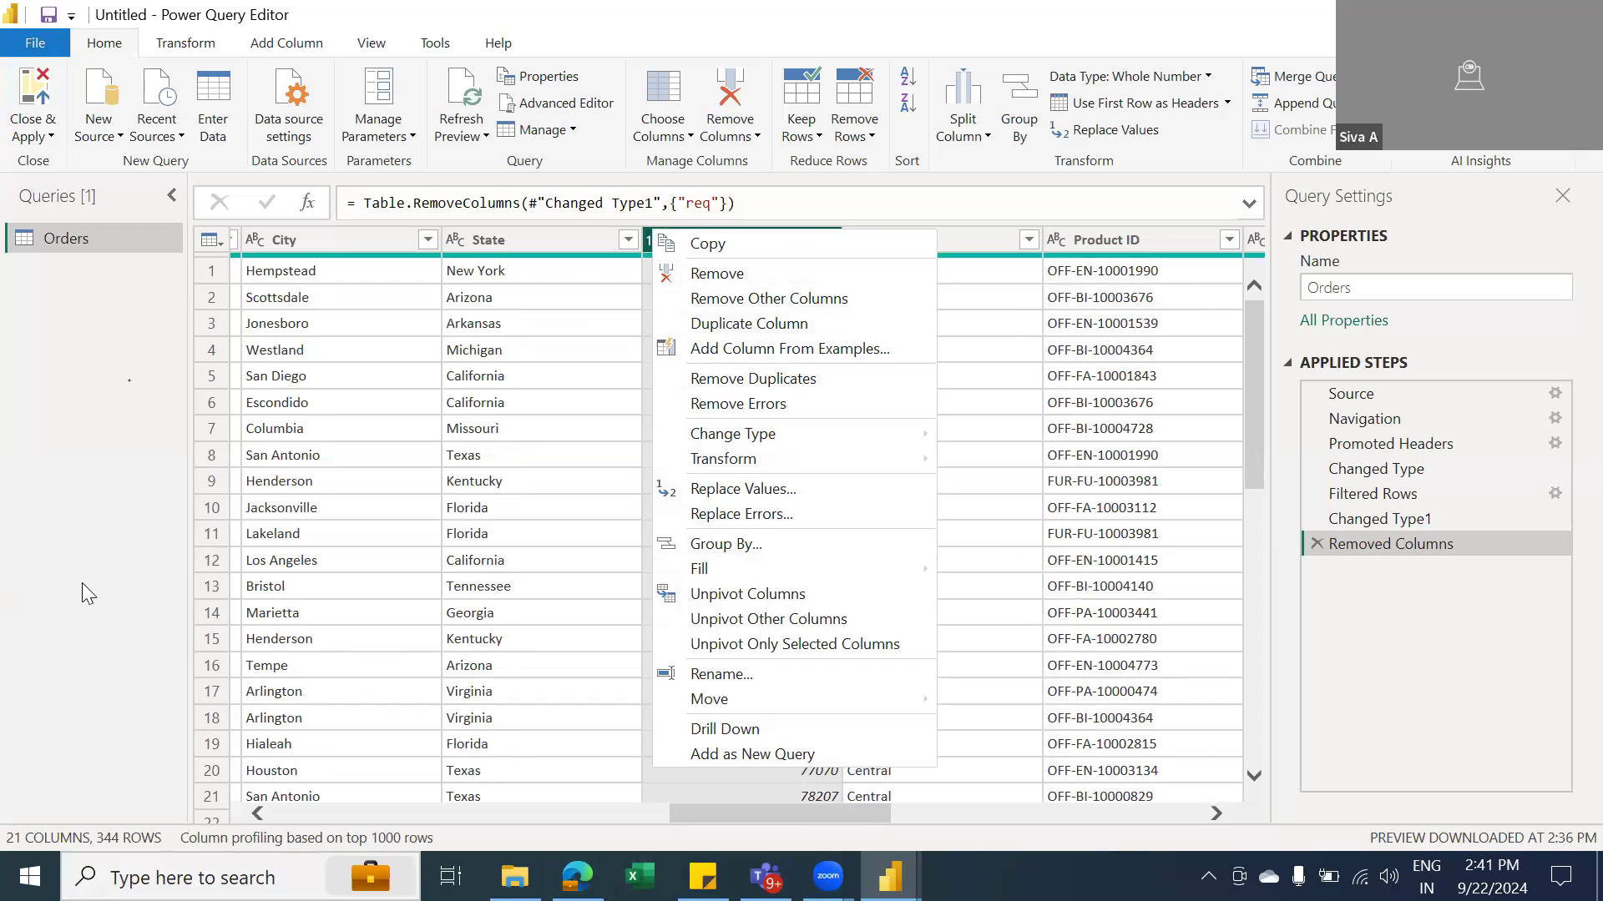
key(Escape)
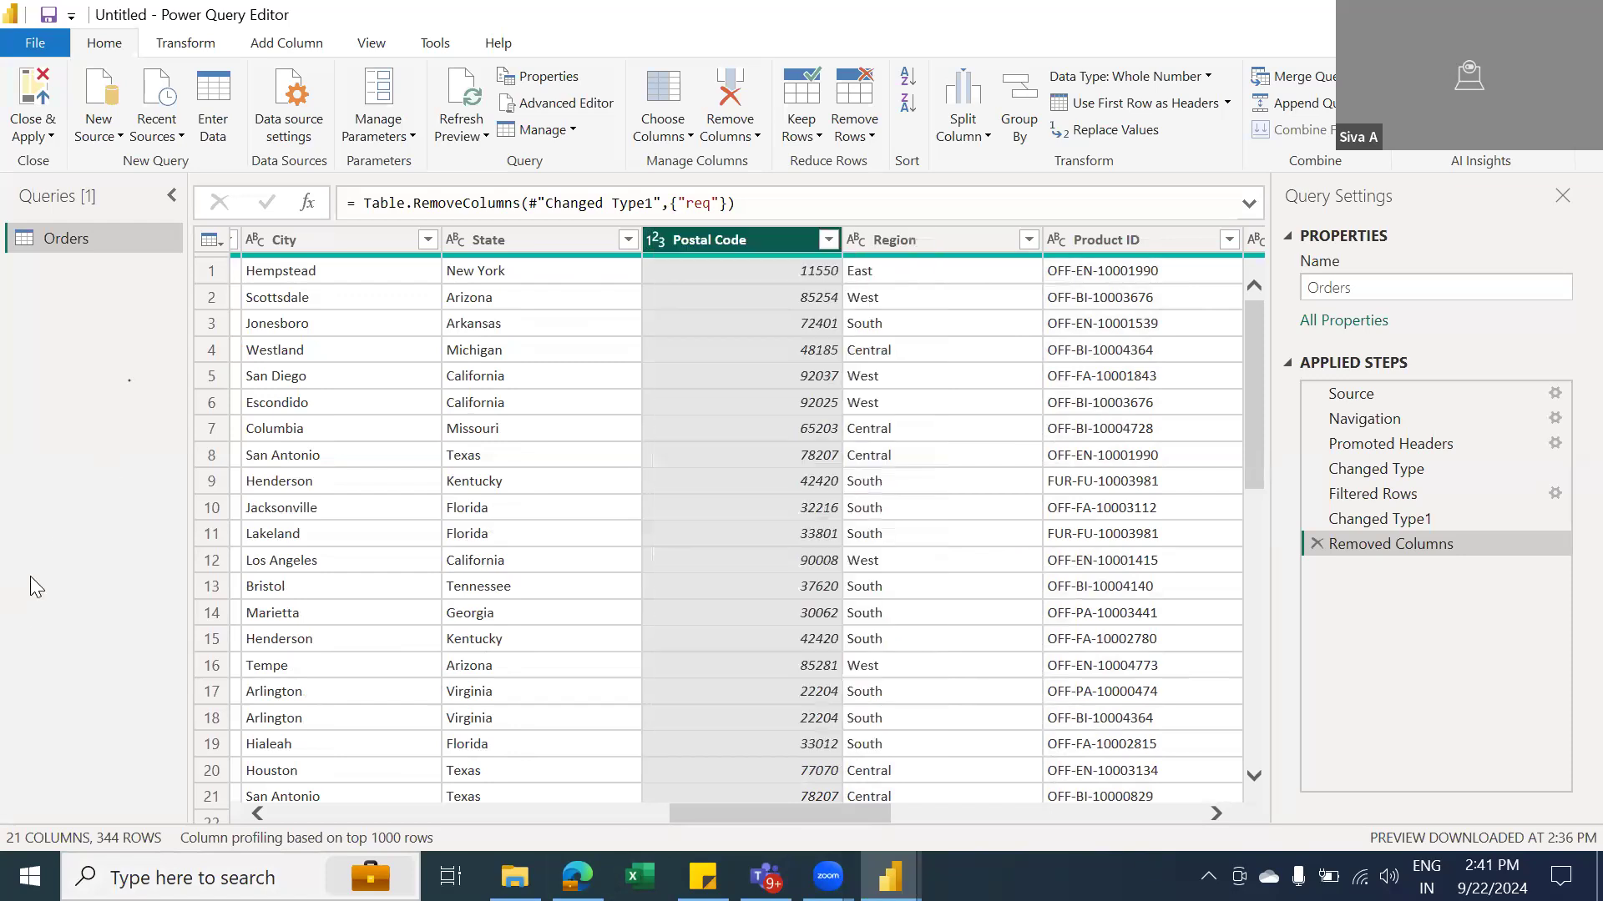
right_click(739, 237)
click(797, 282)
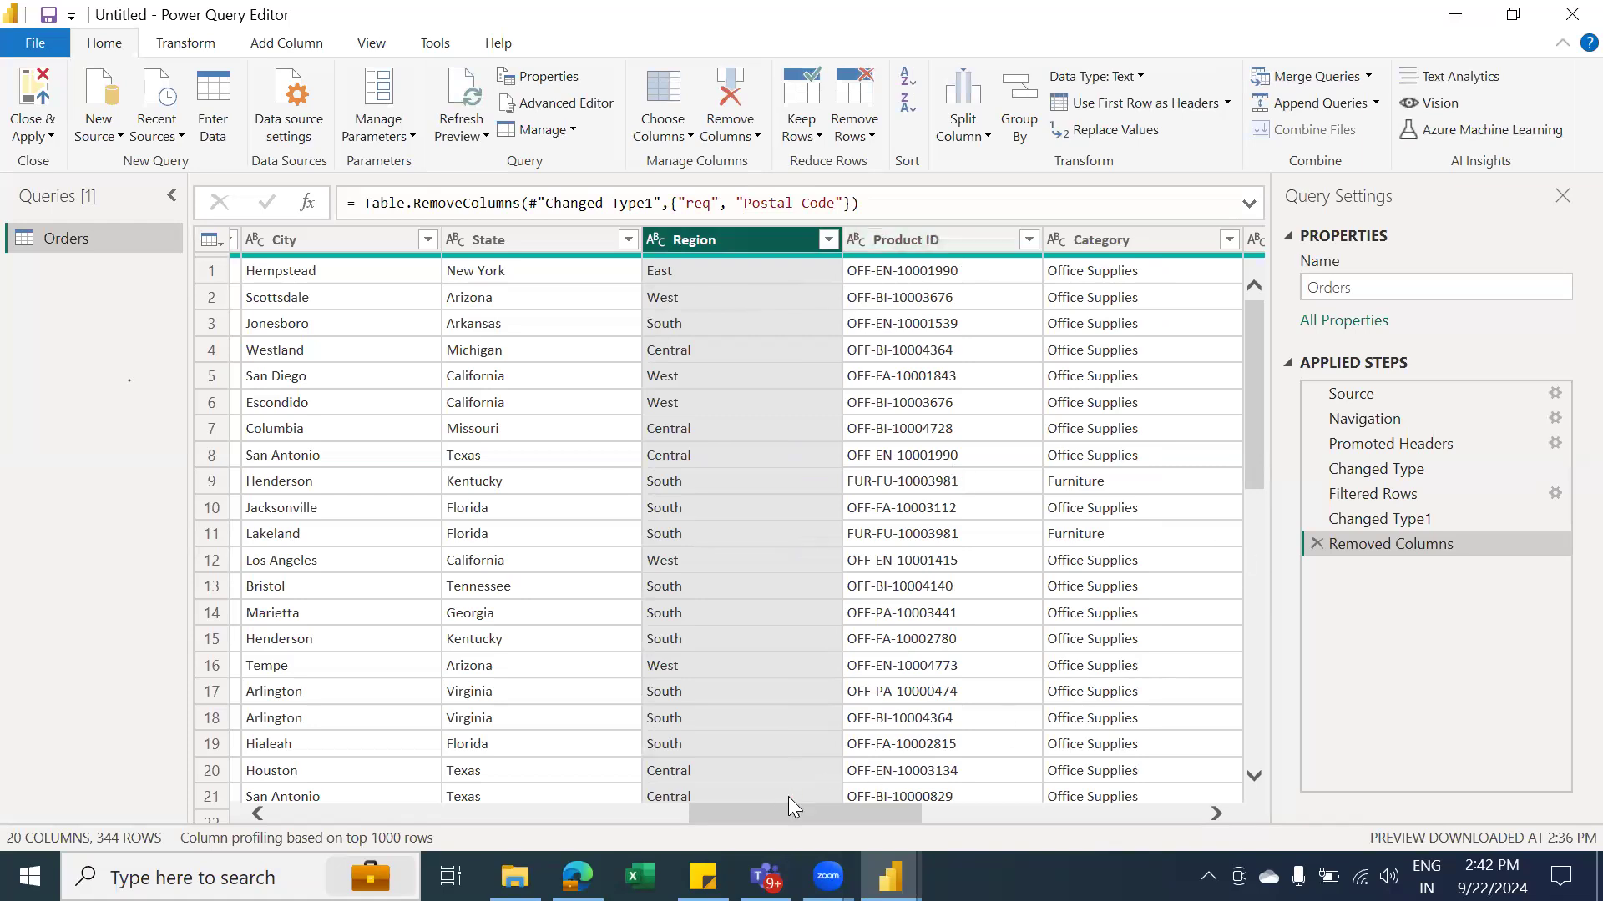
Switch to Excel, create a blank workbook and enter 50 in cell D7
drag(783, 820, 1057, 807)
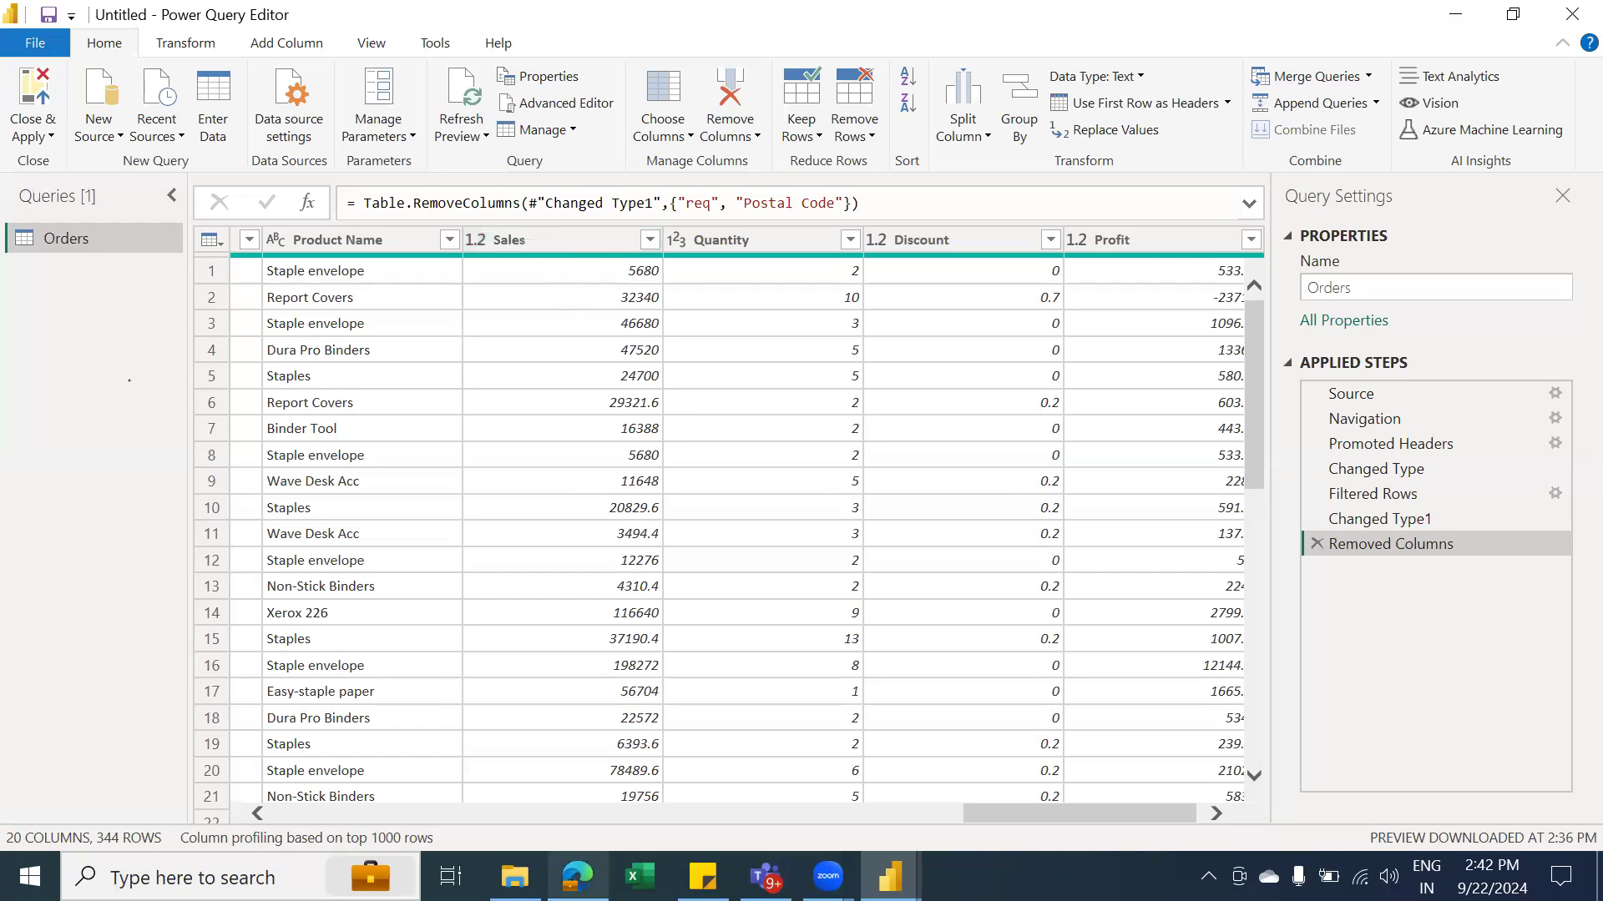
click(640, 876)
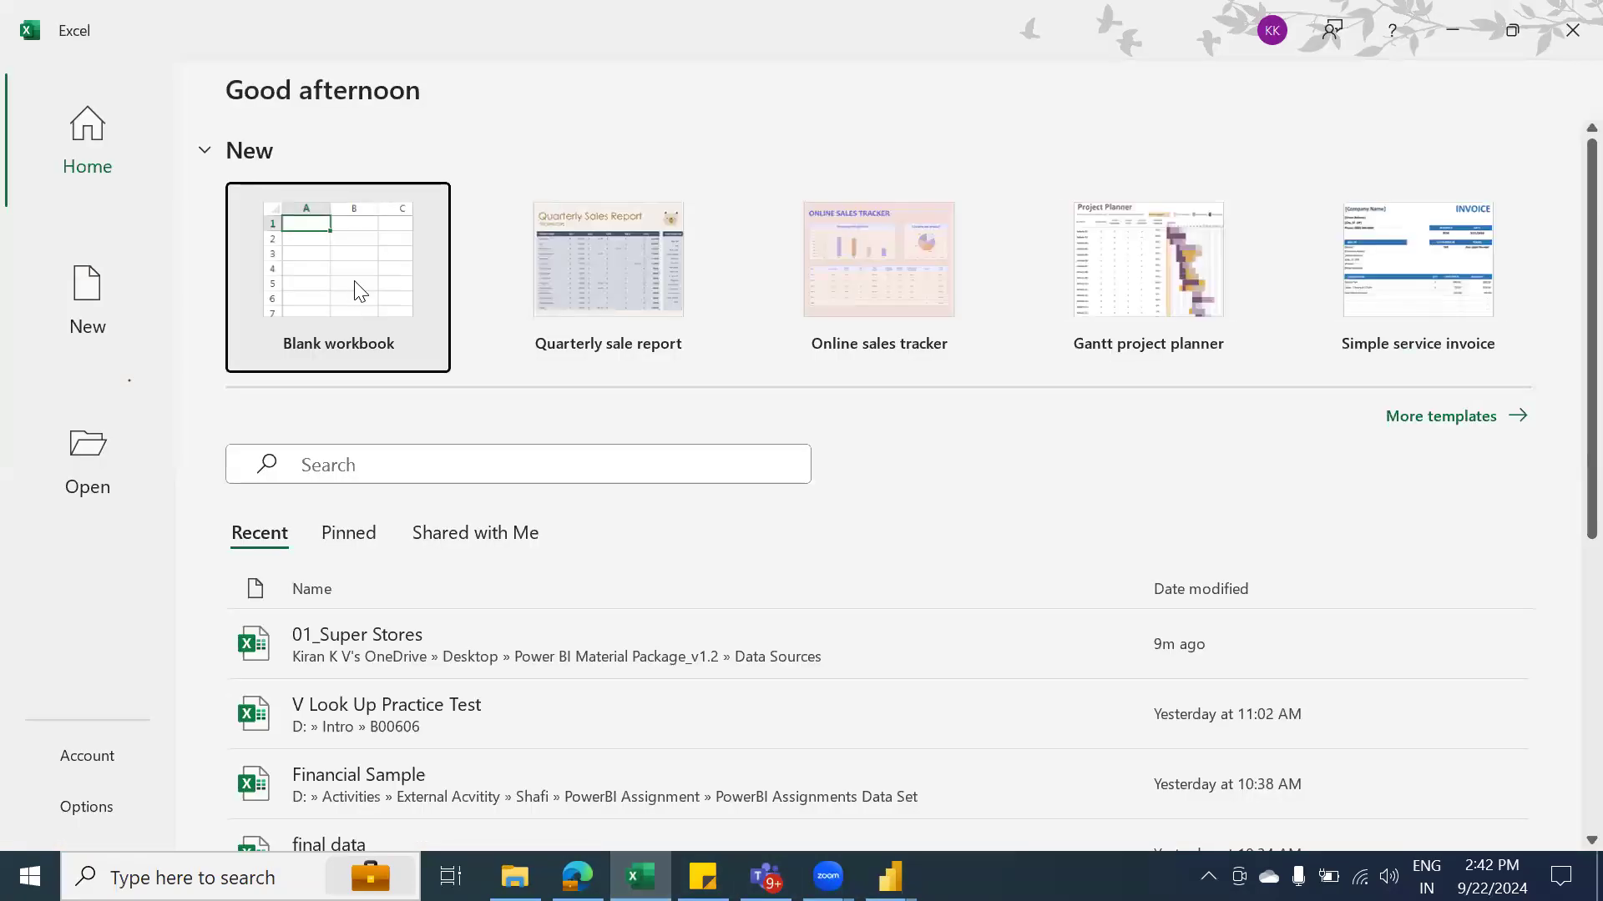
click(354, 286)
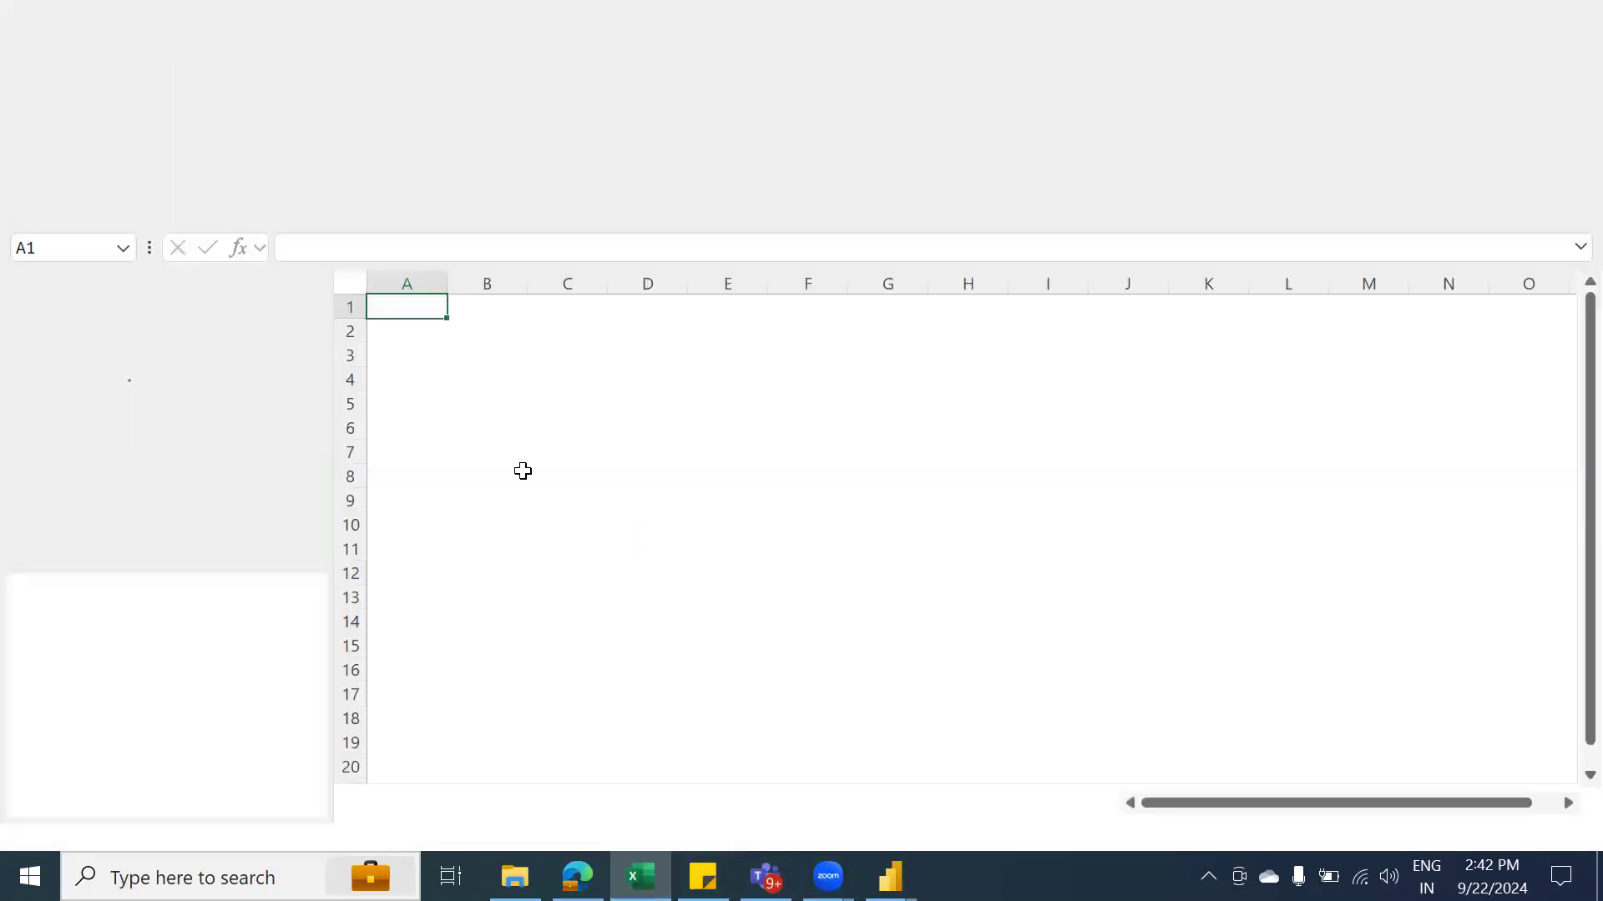
click(628, 459)
text(50)
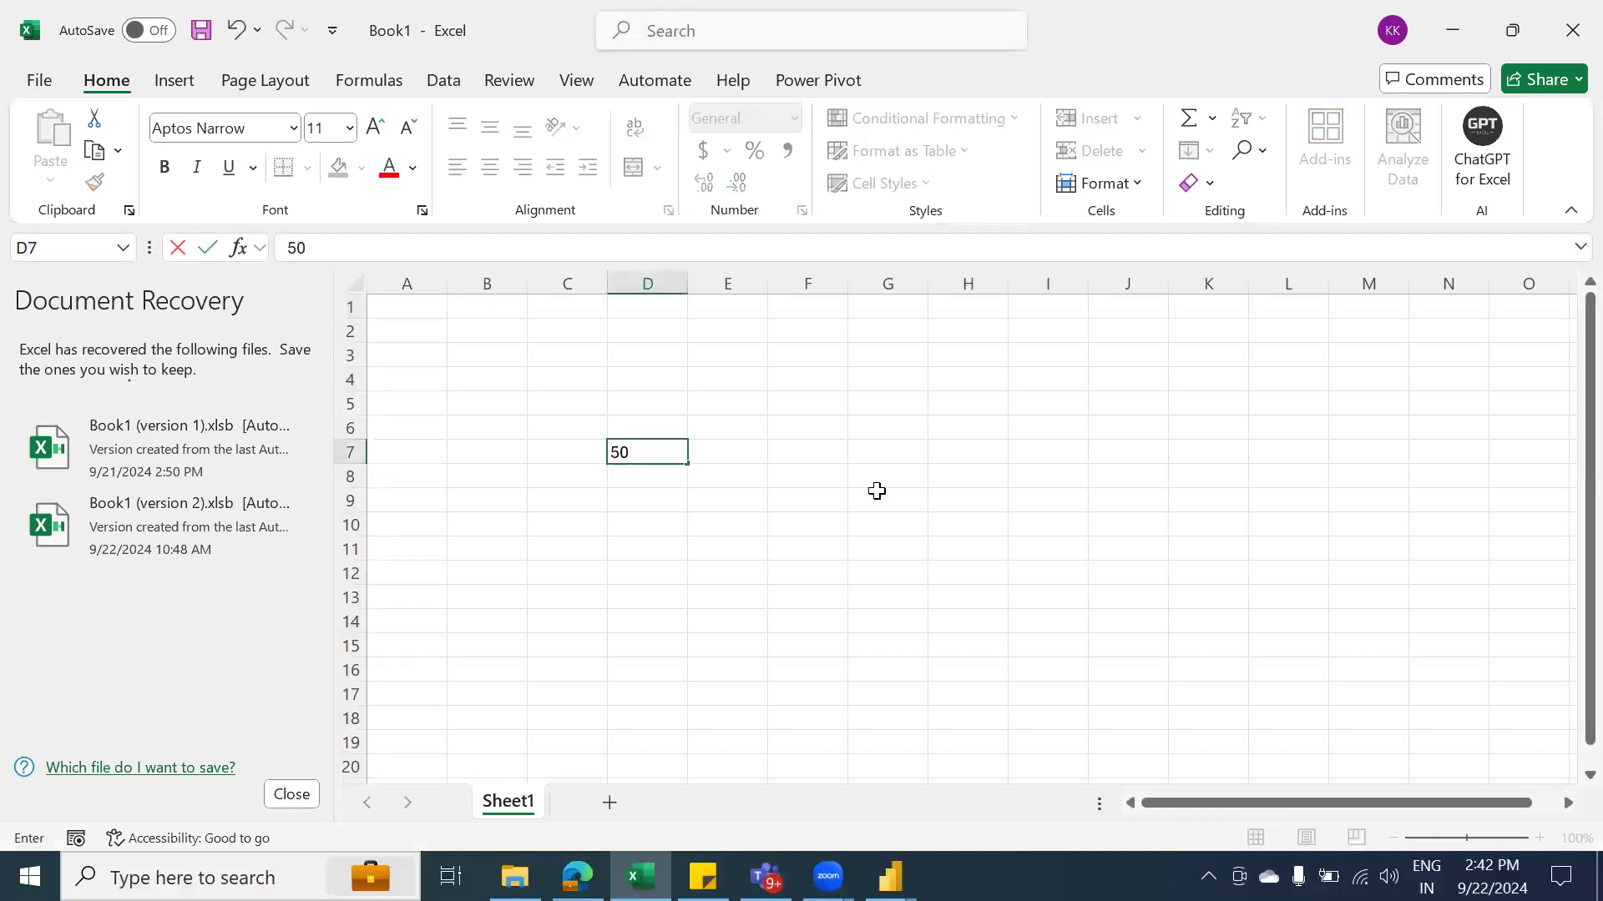
key(Tab)
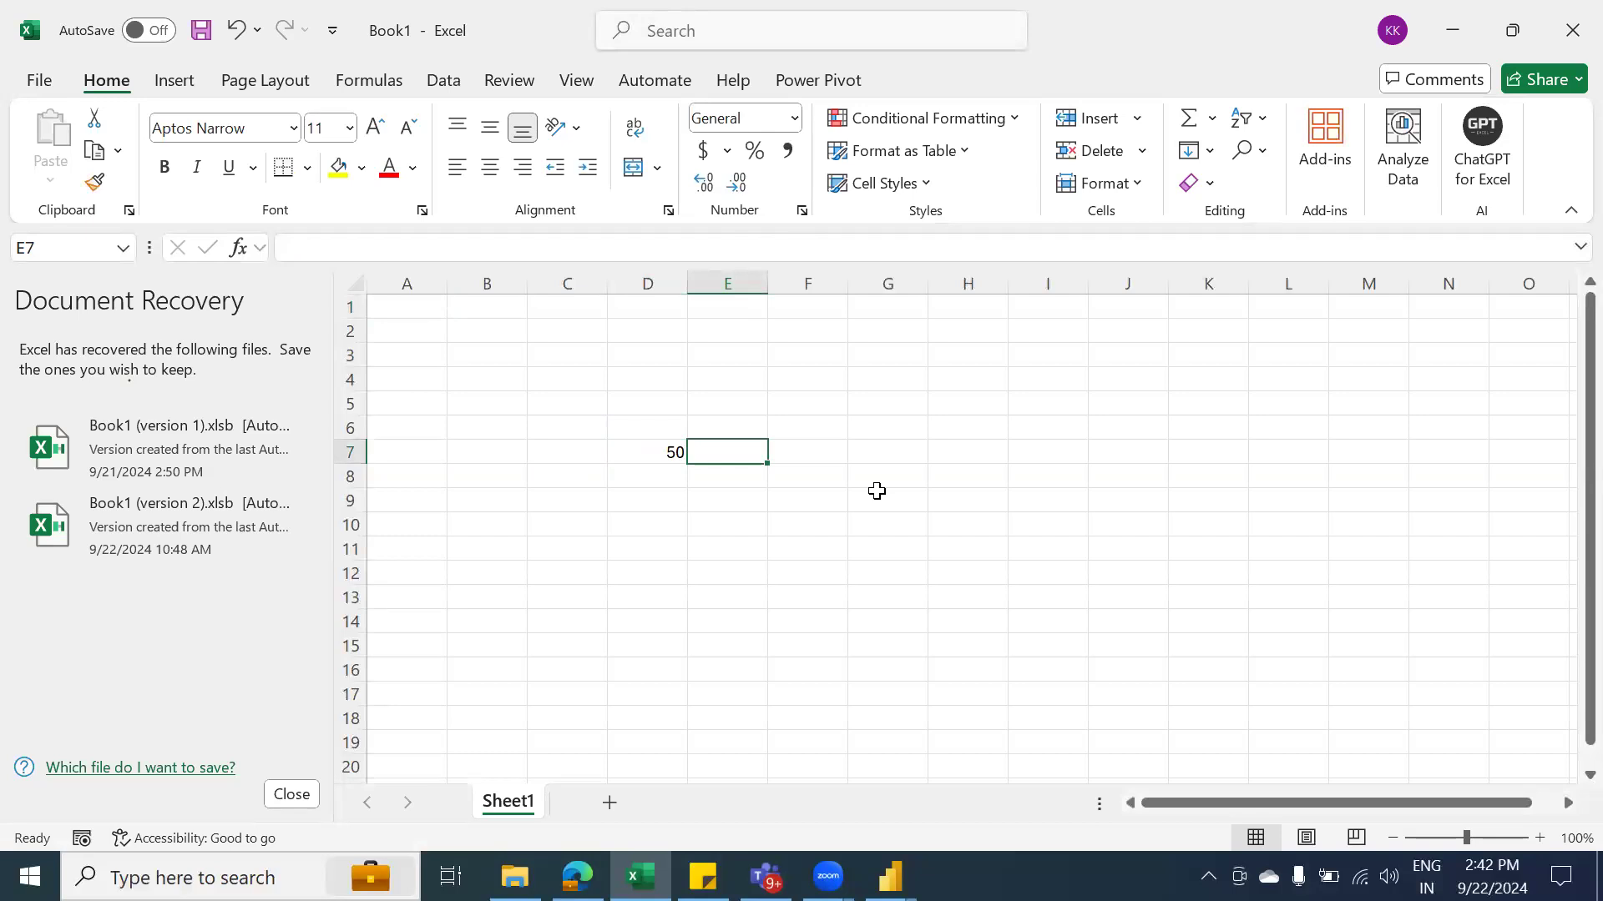
Enter the formula =D7*9% in cell E7, removing the stray character after the percent sign
text(=)
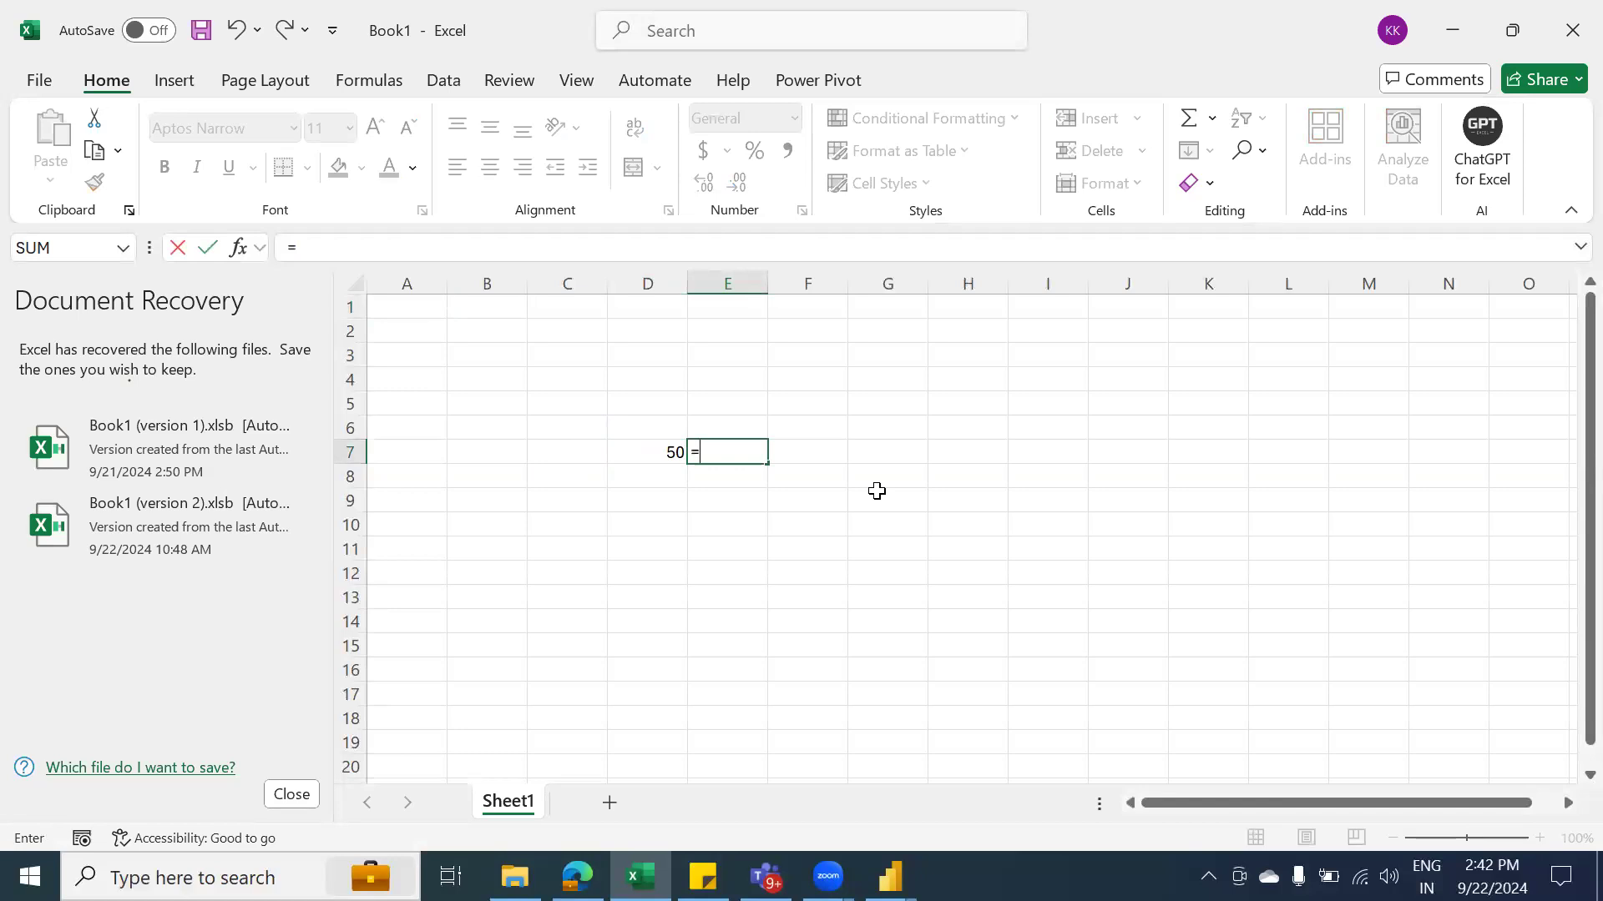
key(Left)
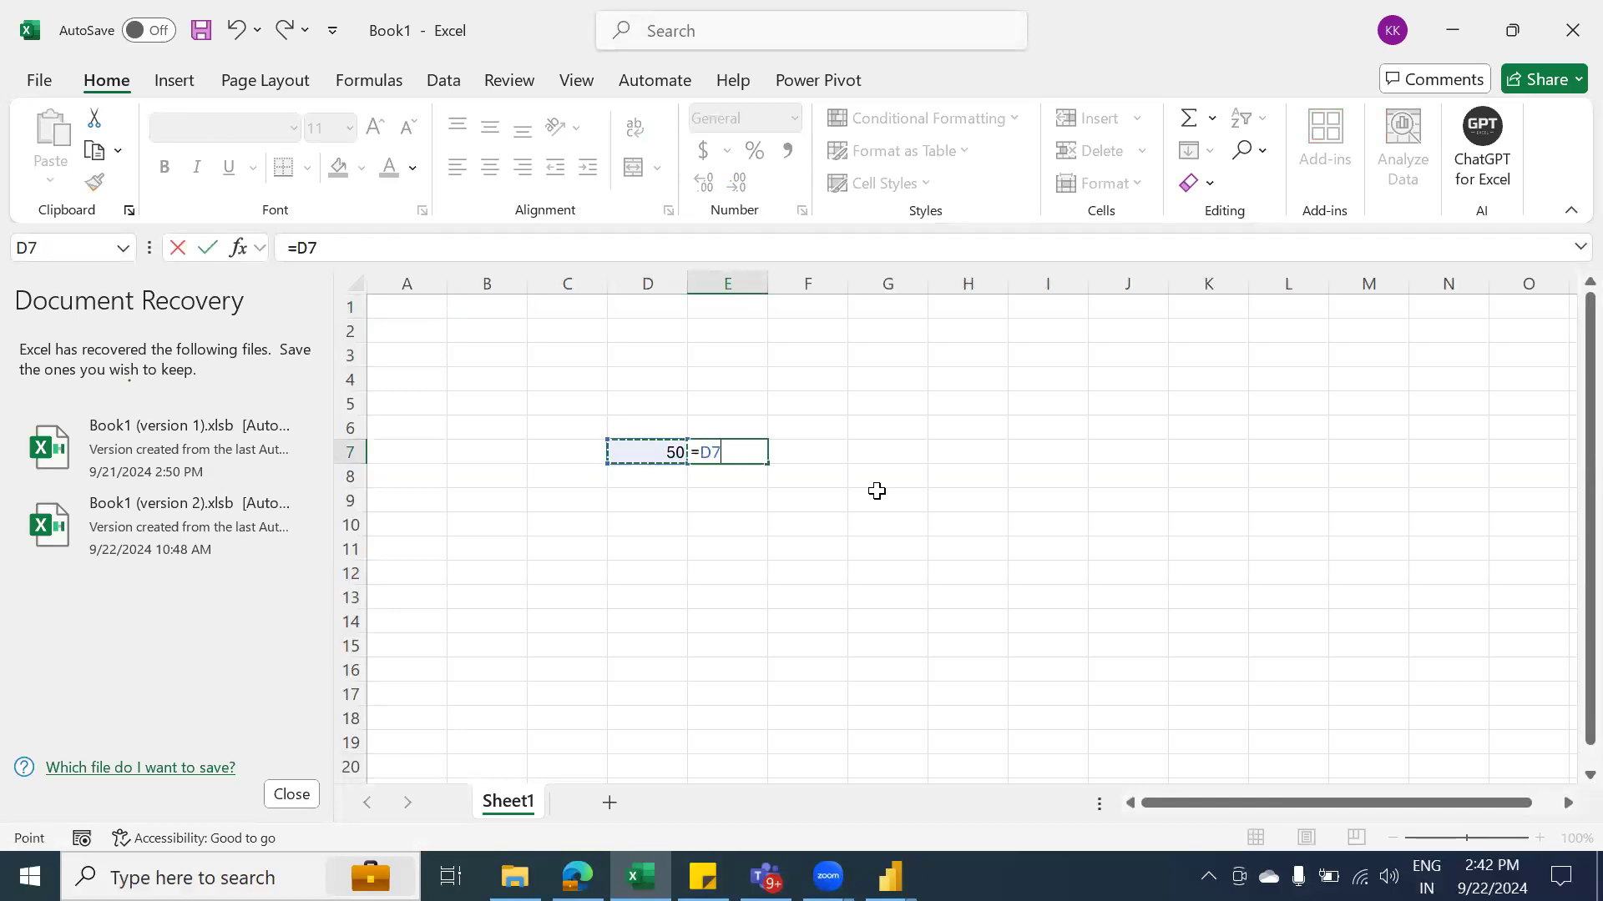
text(*9%?)
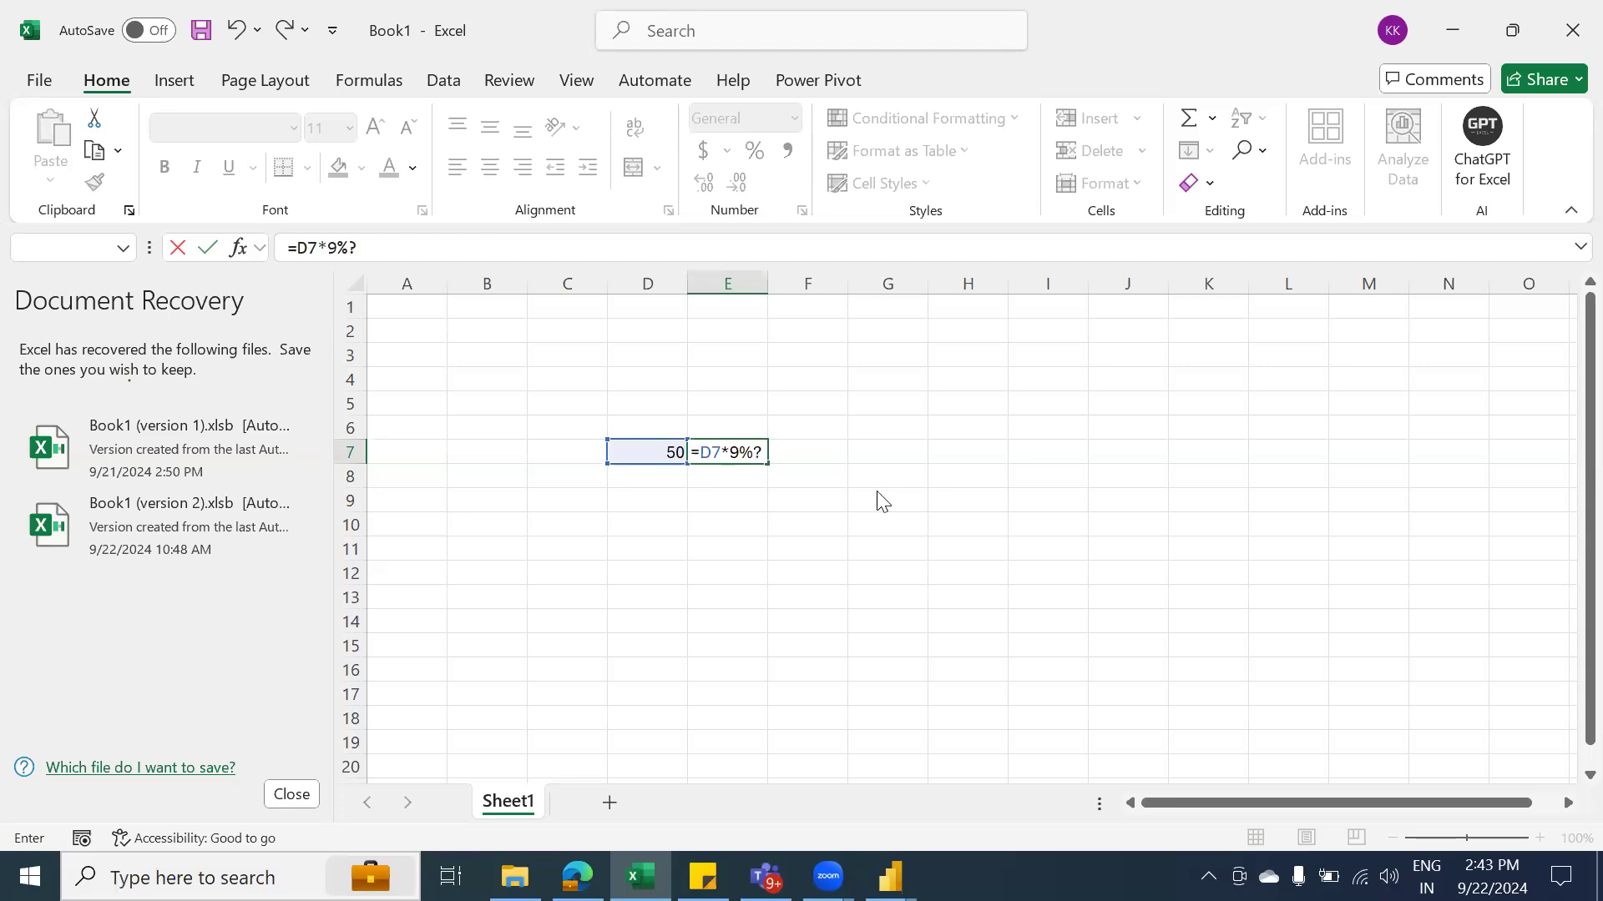
key(Return)
key(Return)
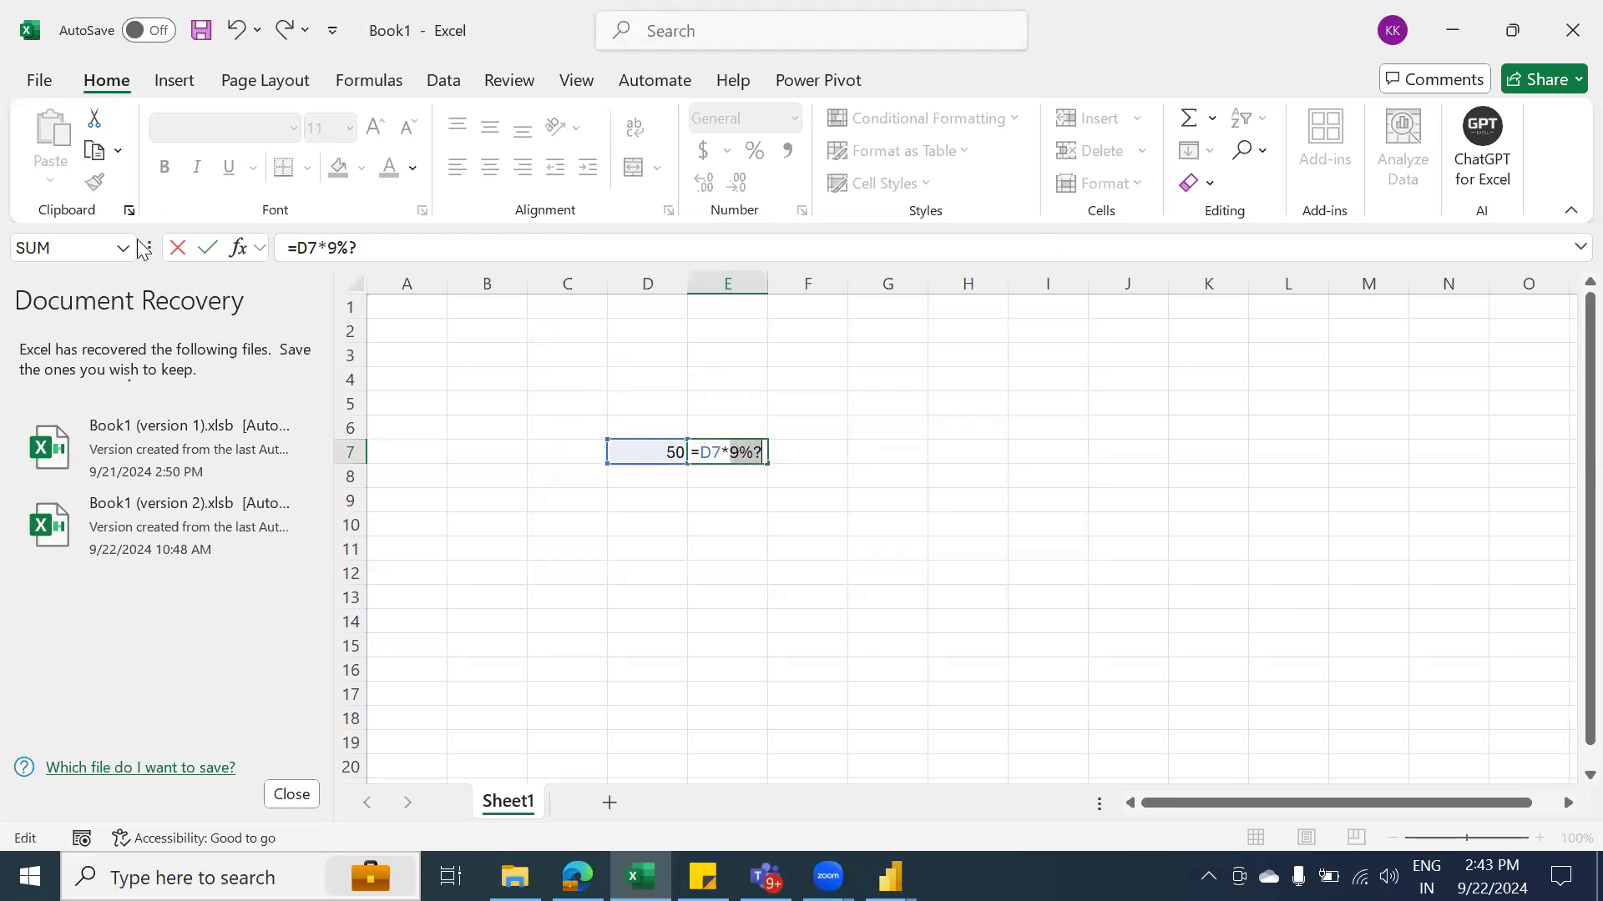
click(431, 241)
key(BackSpace)
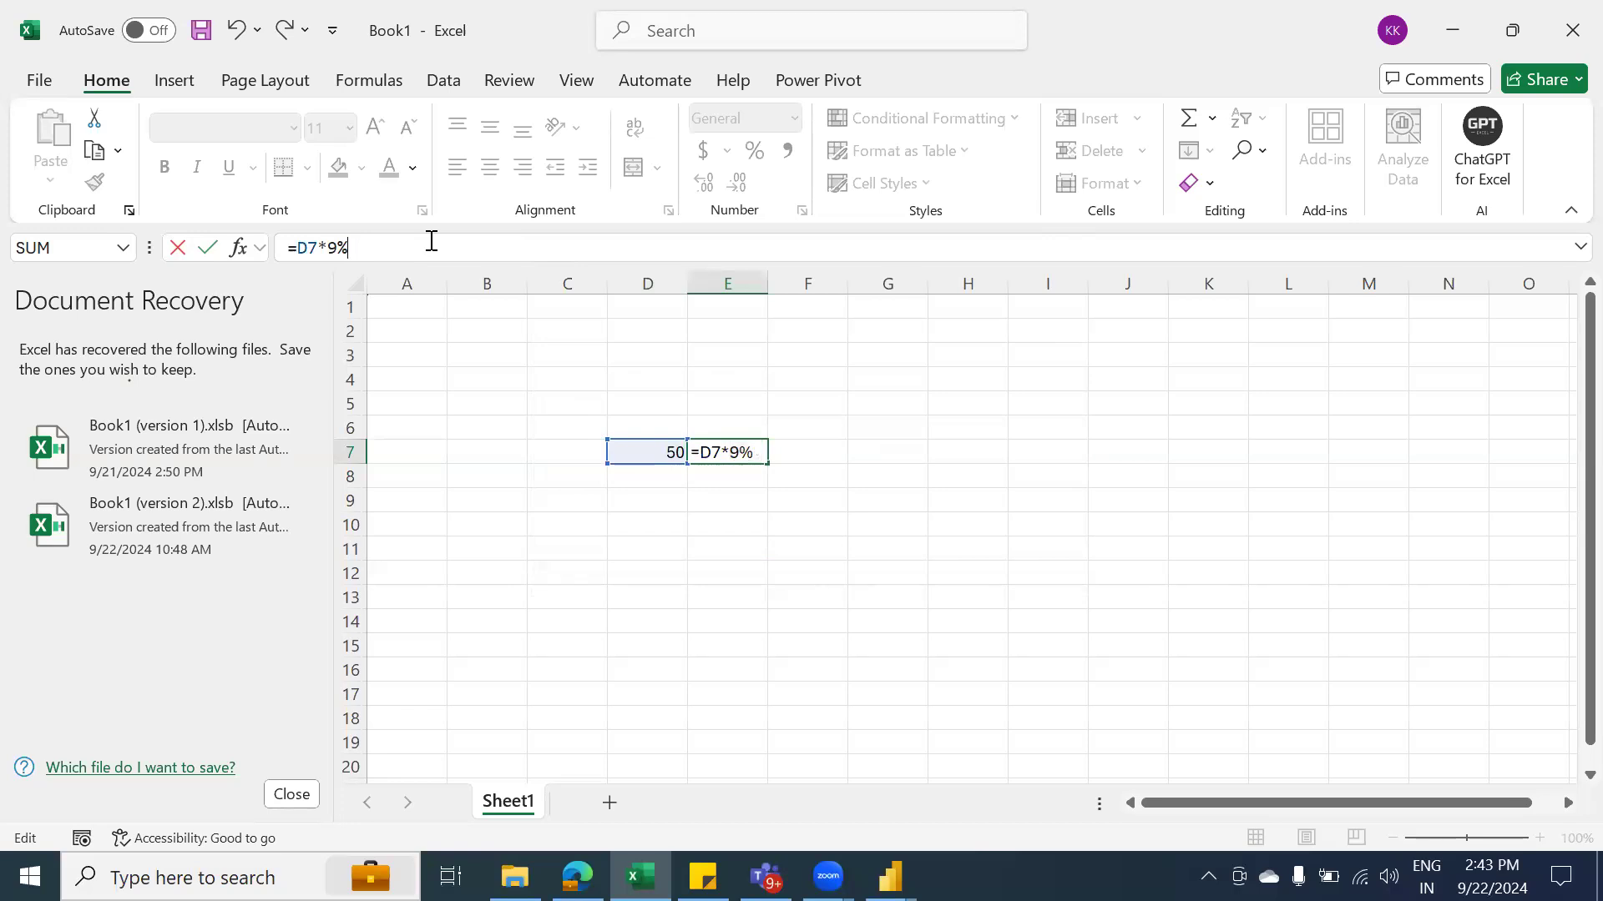
text(")
key(Return)
key(Return)
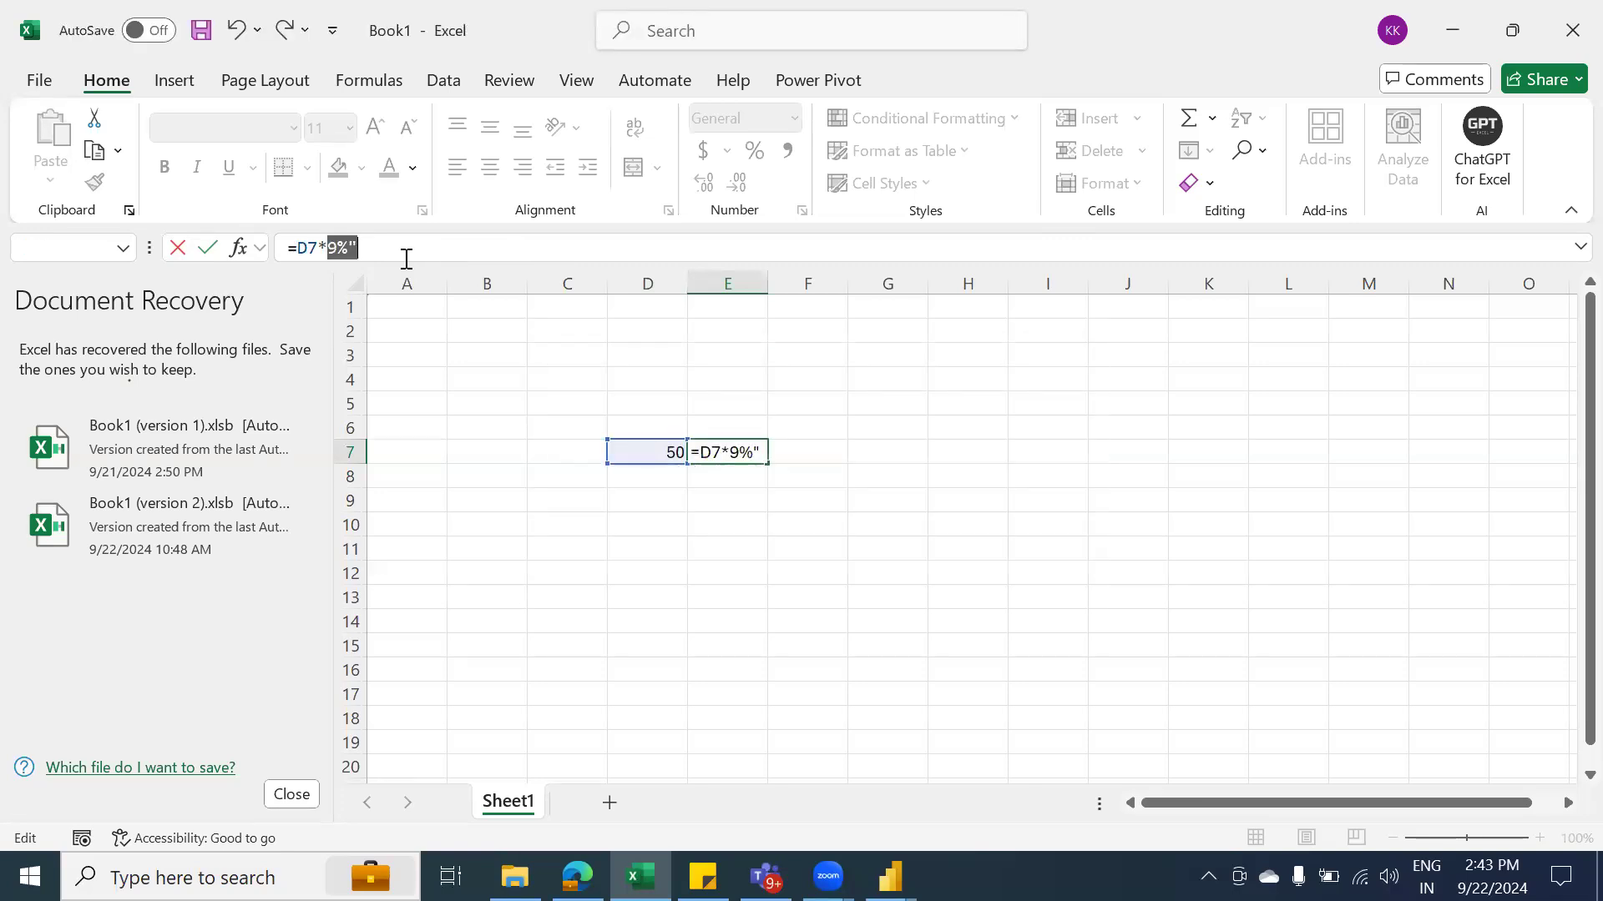
click(410, 241)
key(BackSpace)
key(Return)
key(Up)
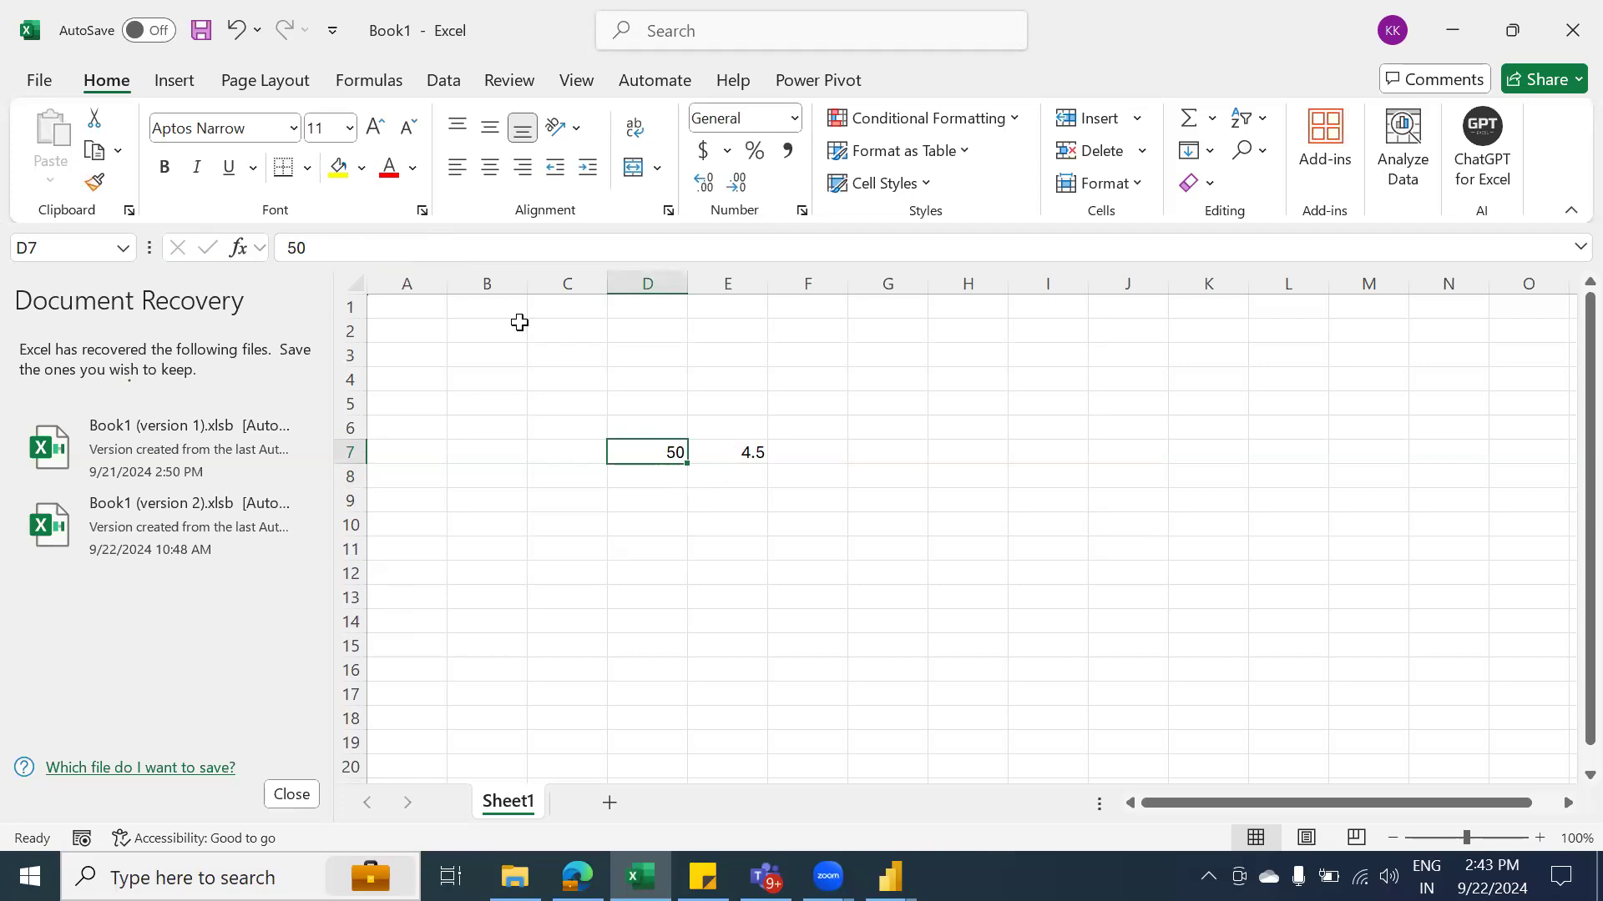
click(753, 448)
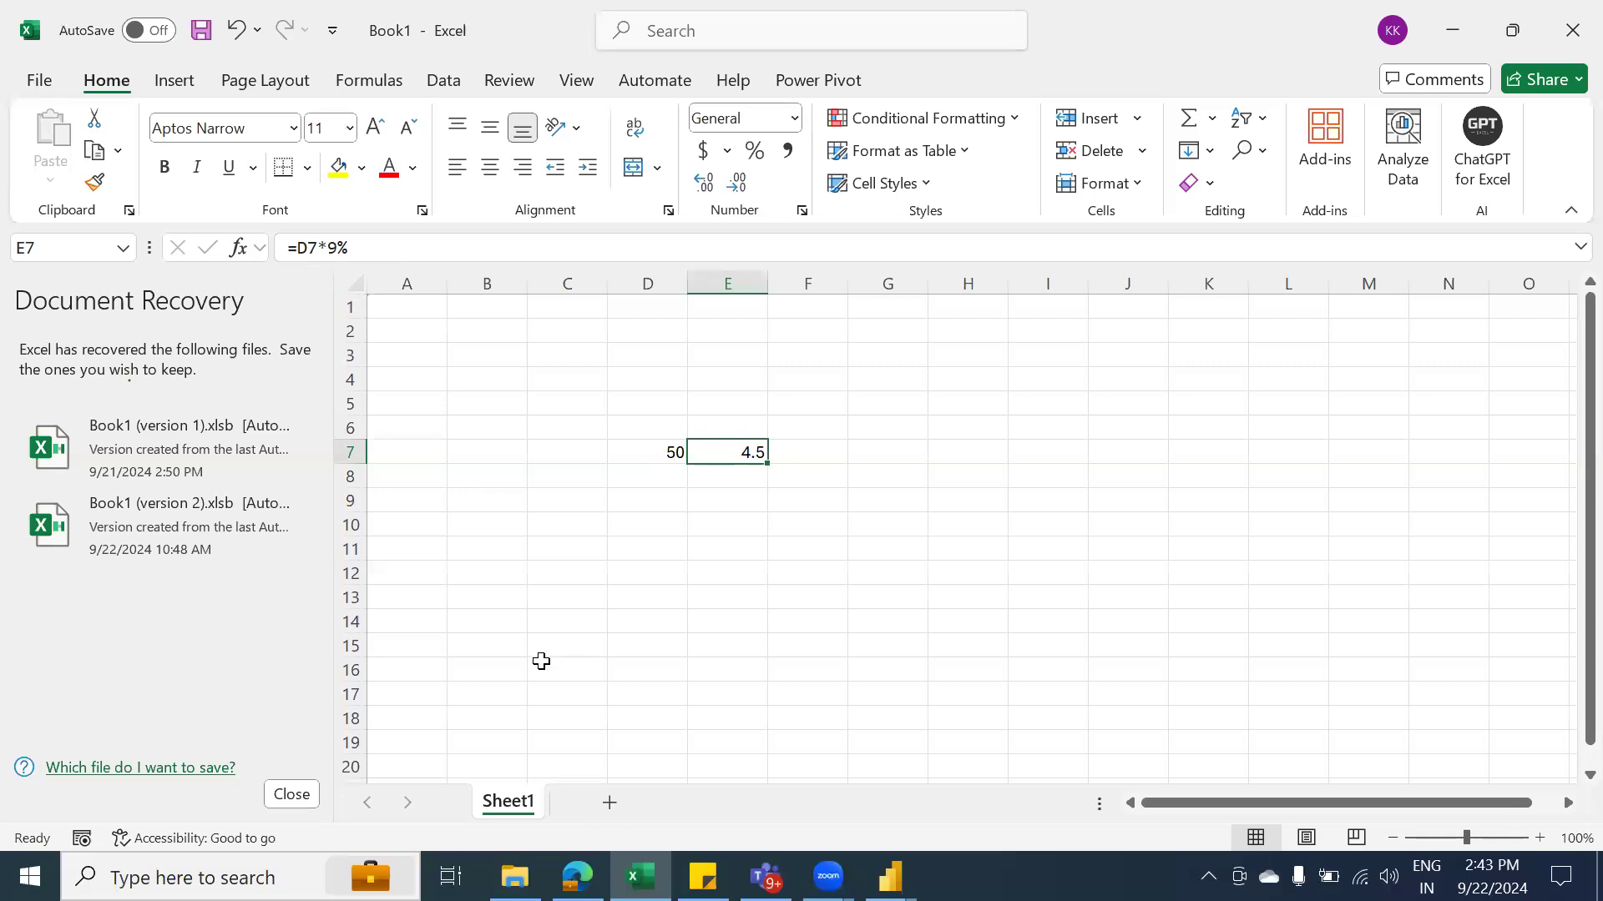
Enter 50 in cell D8 and calculate 9% of it in cell E8 with =D8*9%
key(alt+Tab)
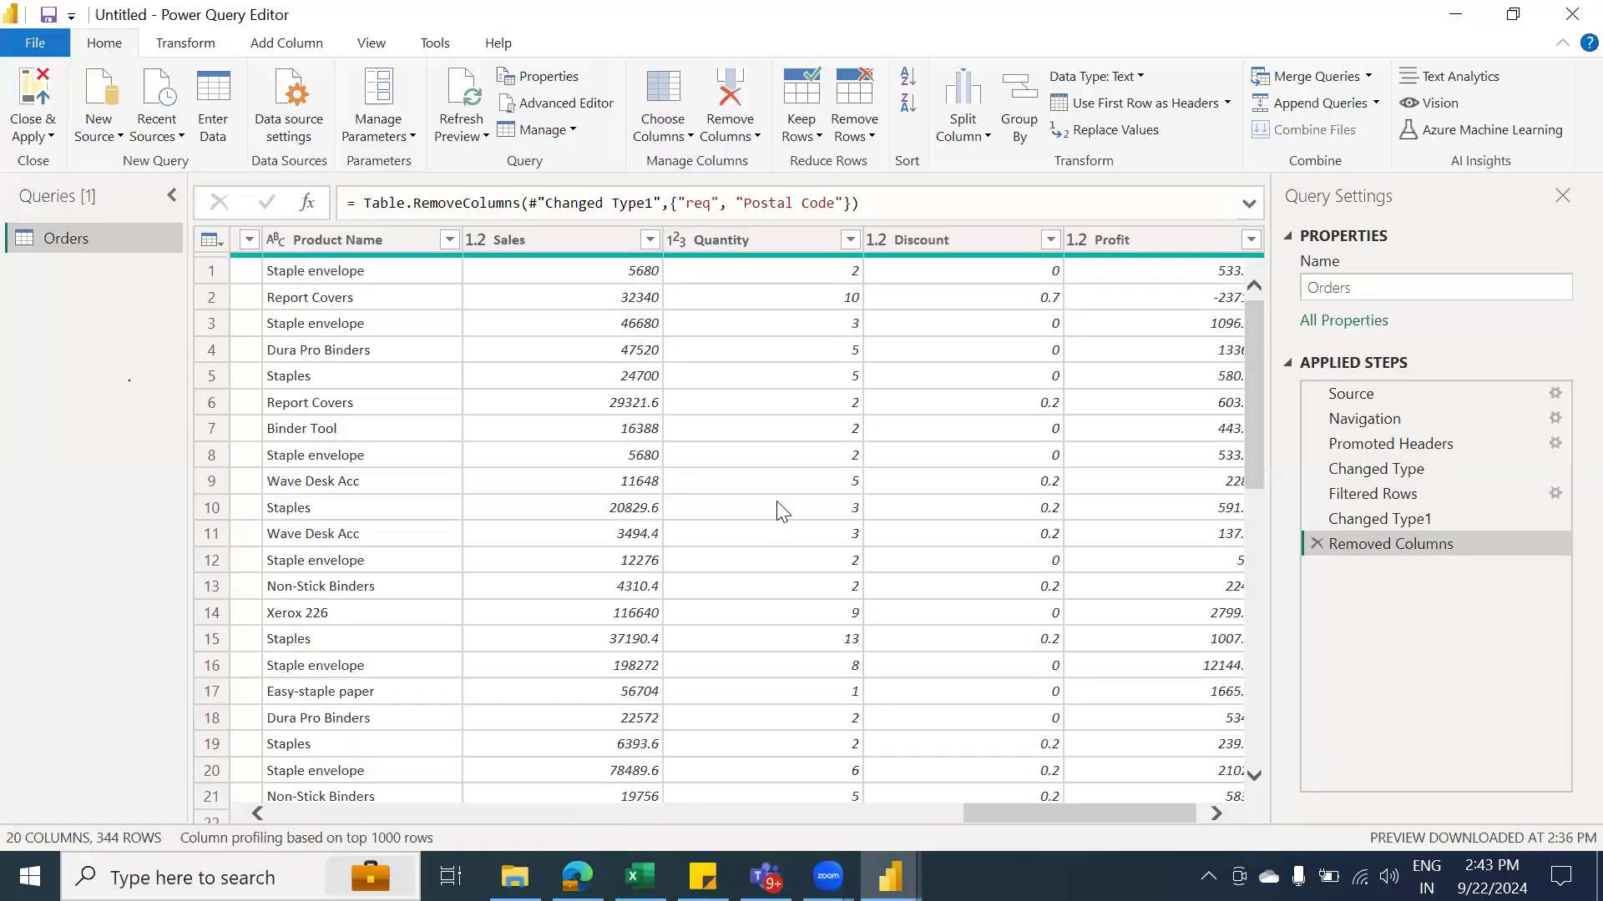
key(alt+Tab)
click(672, 472)
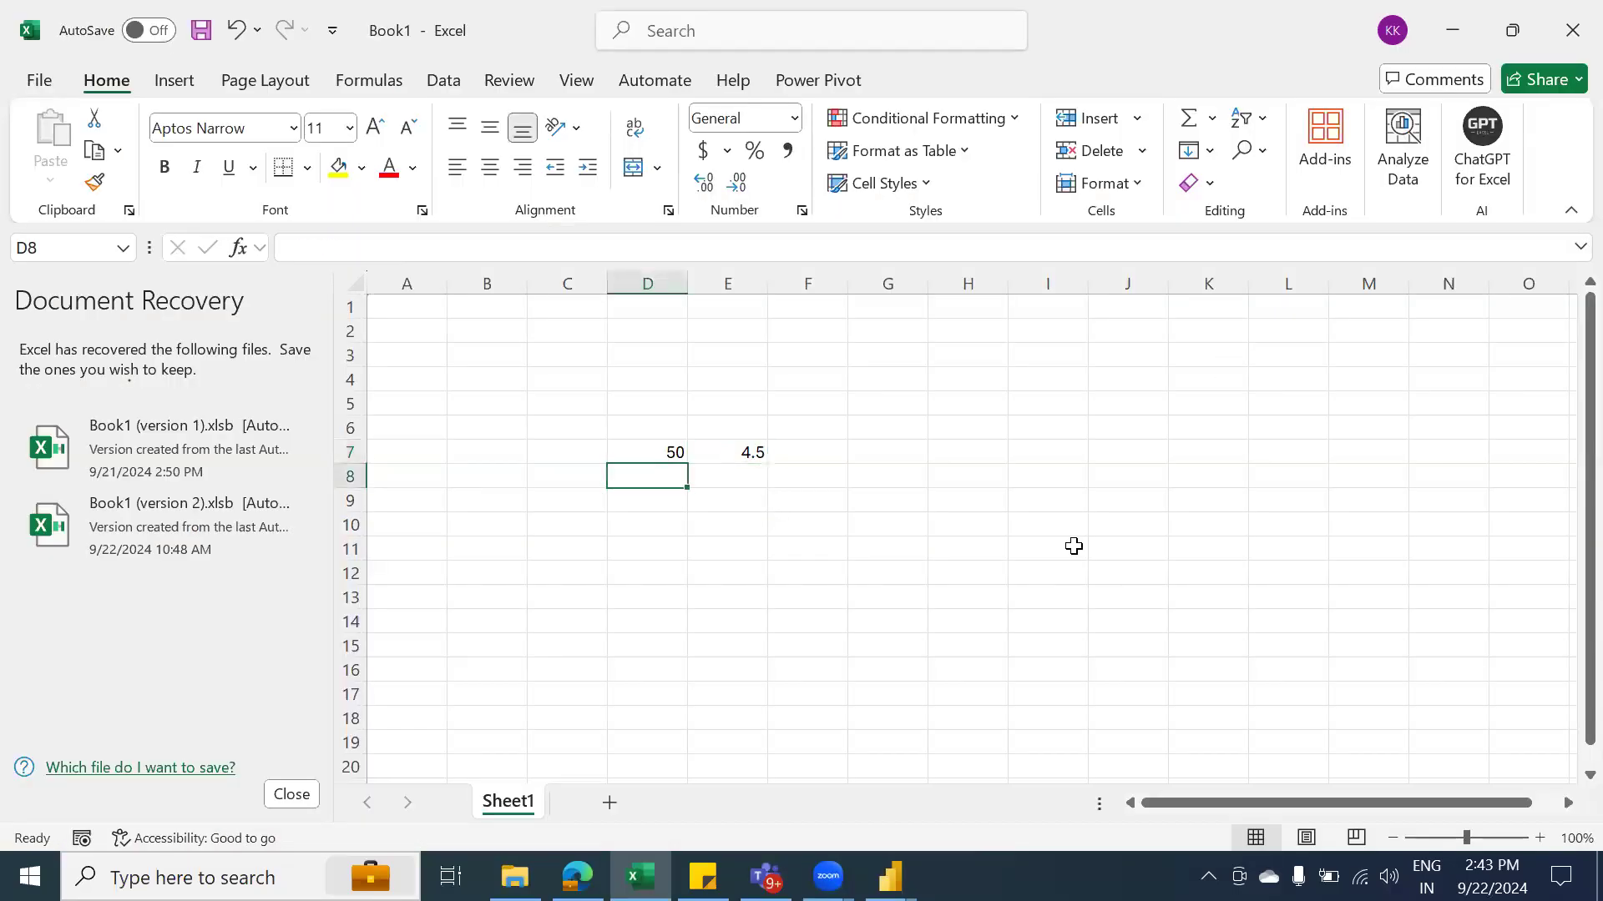
text(50)
key(Tab)
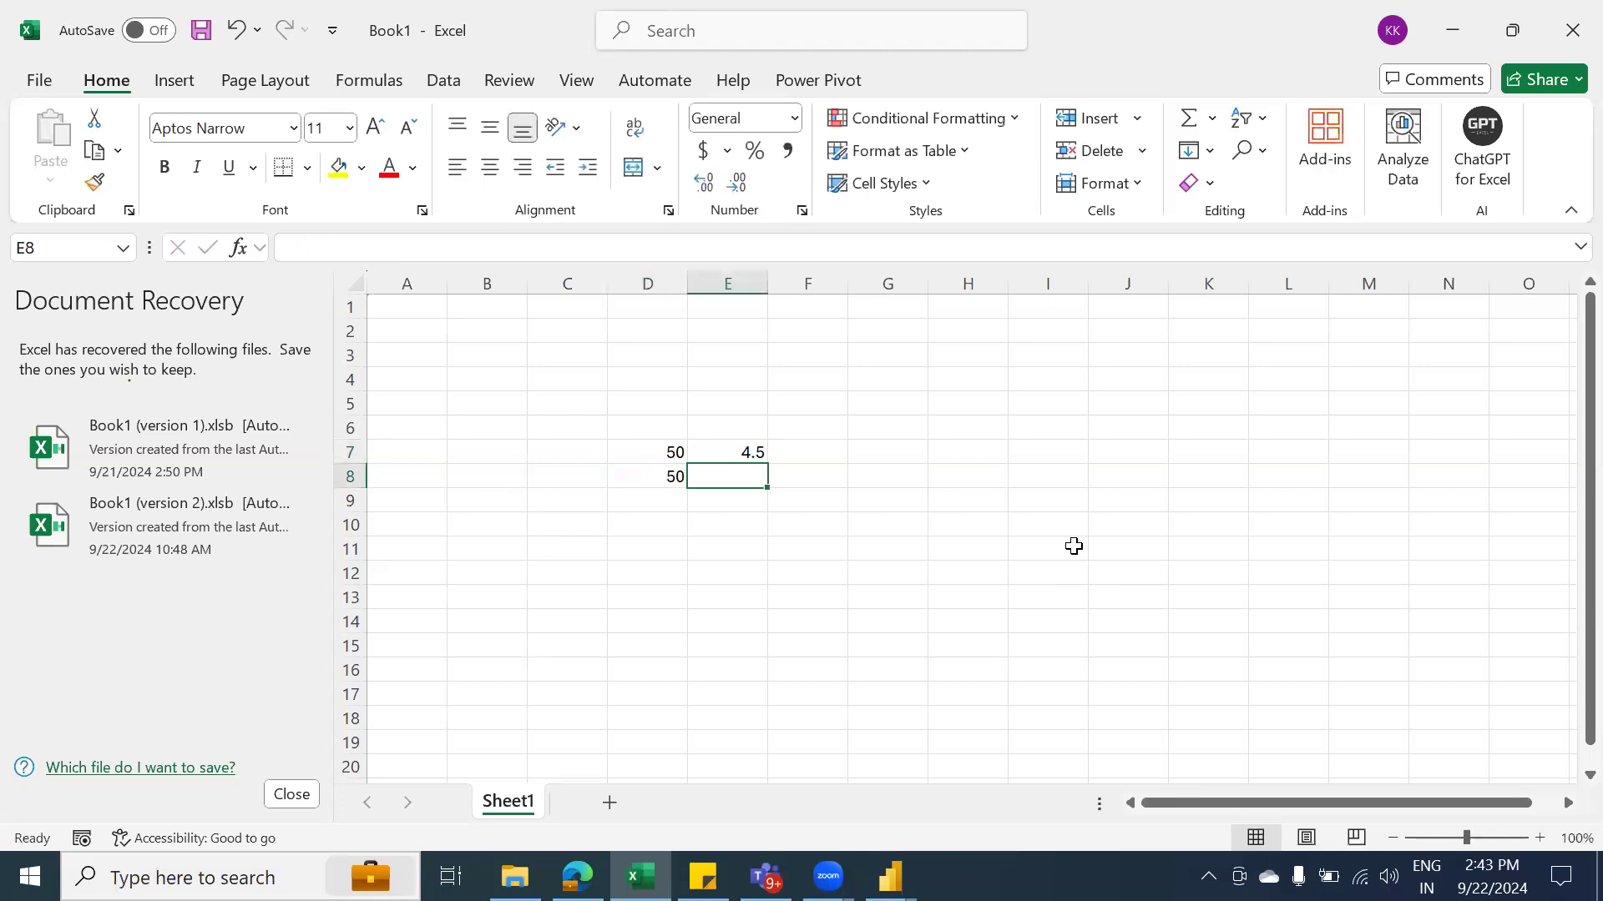
text(=)
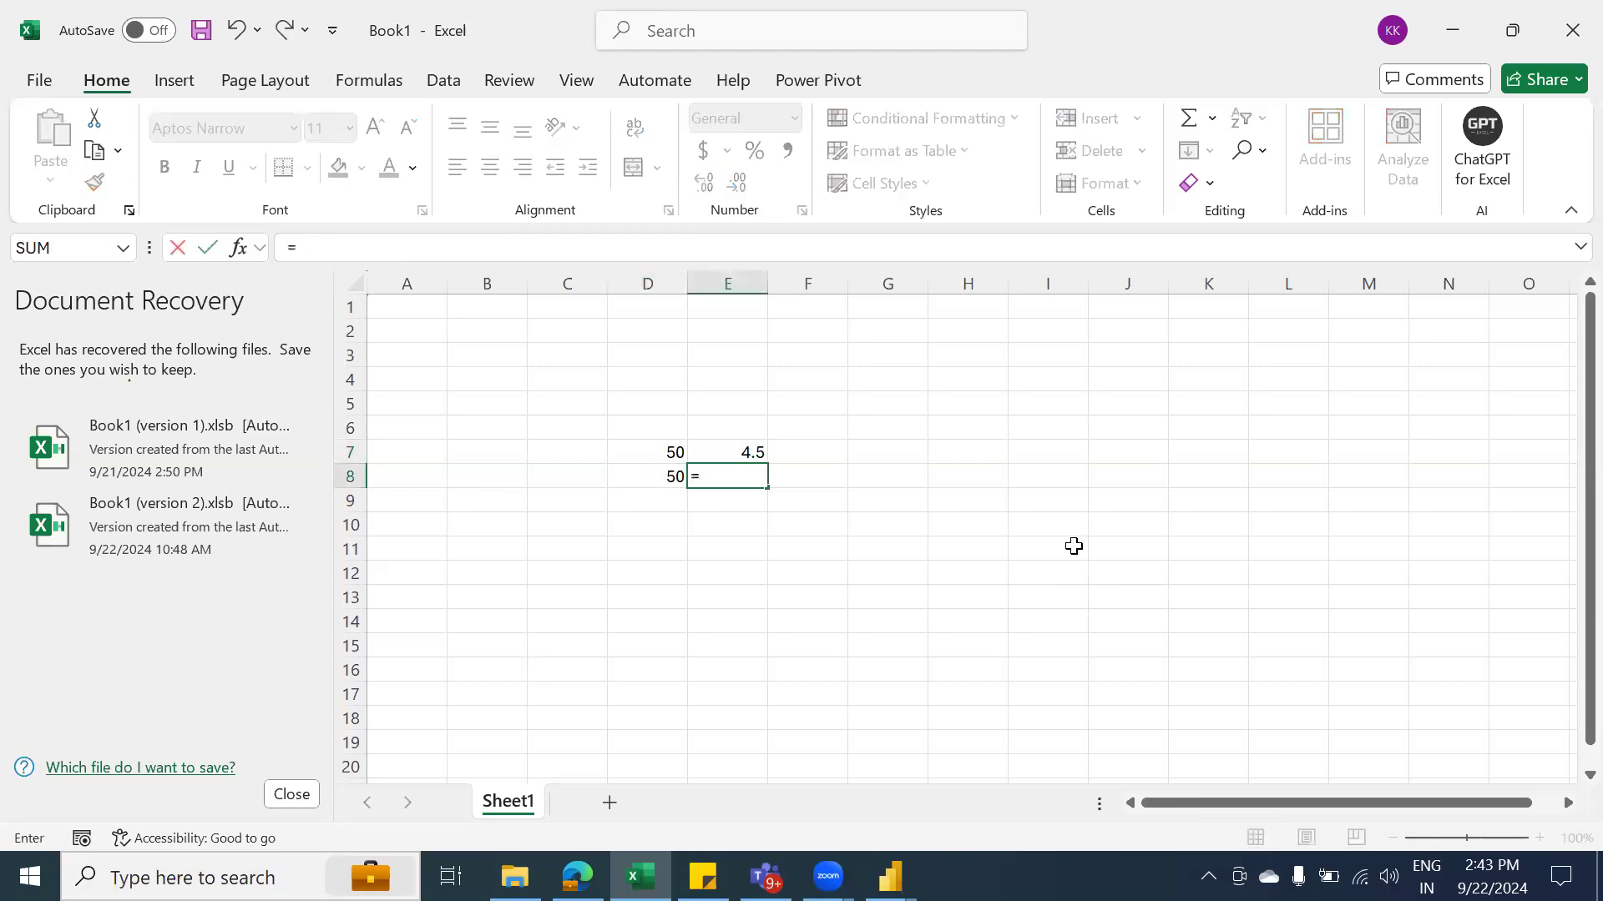
key(Left)
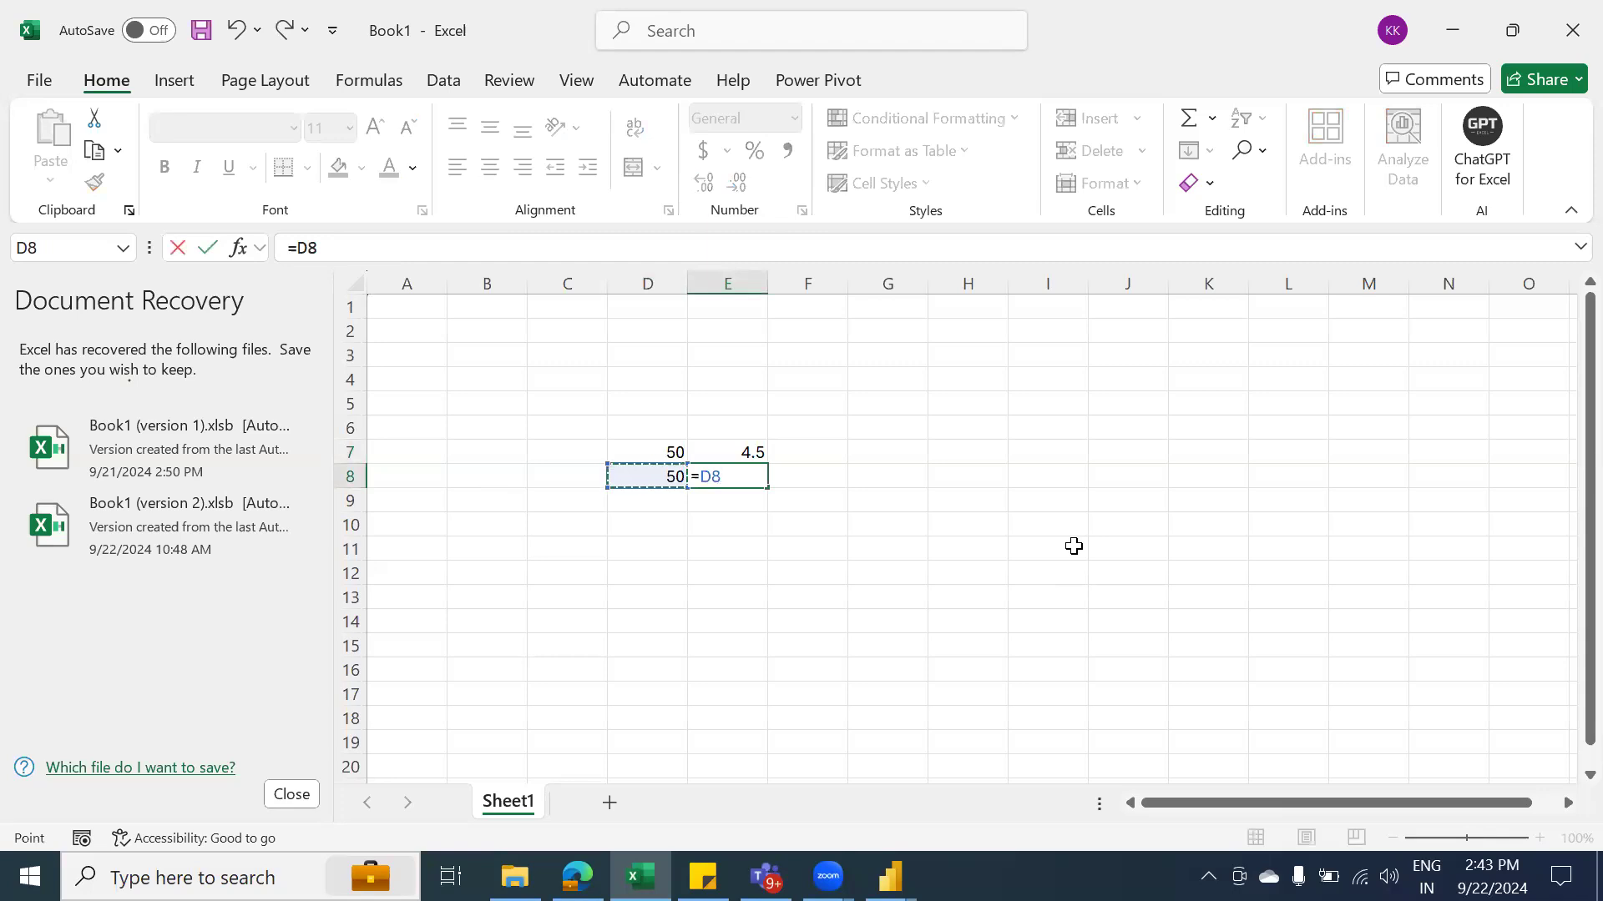
text(*9%)
key(Return)
key(Up)
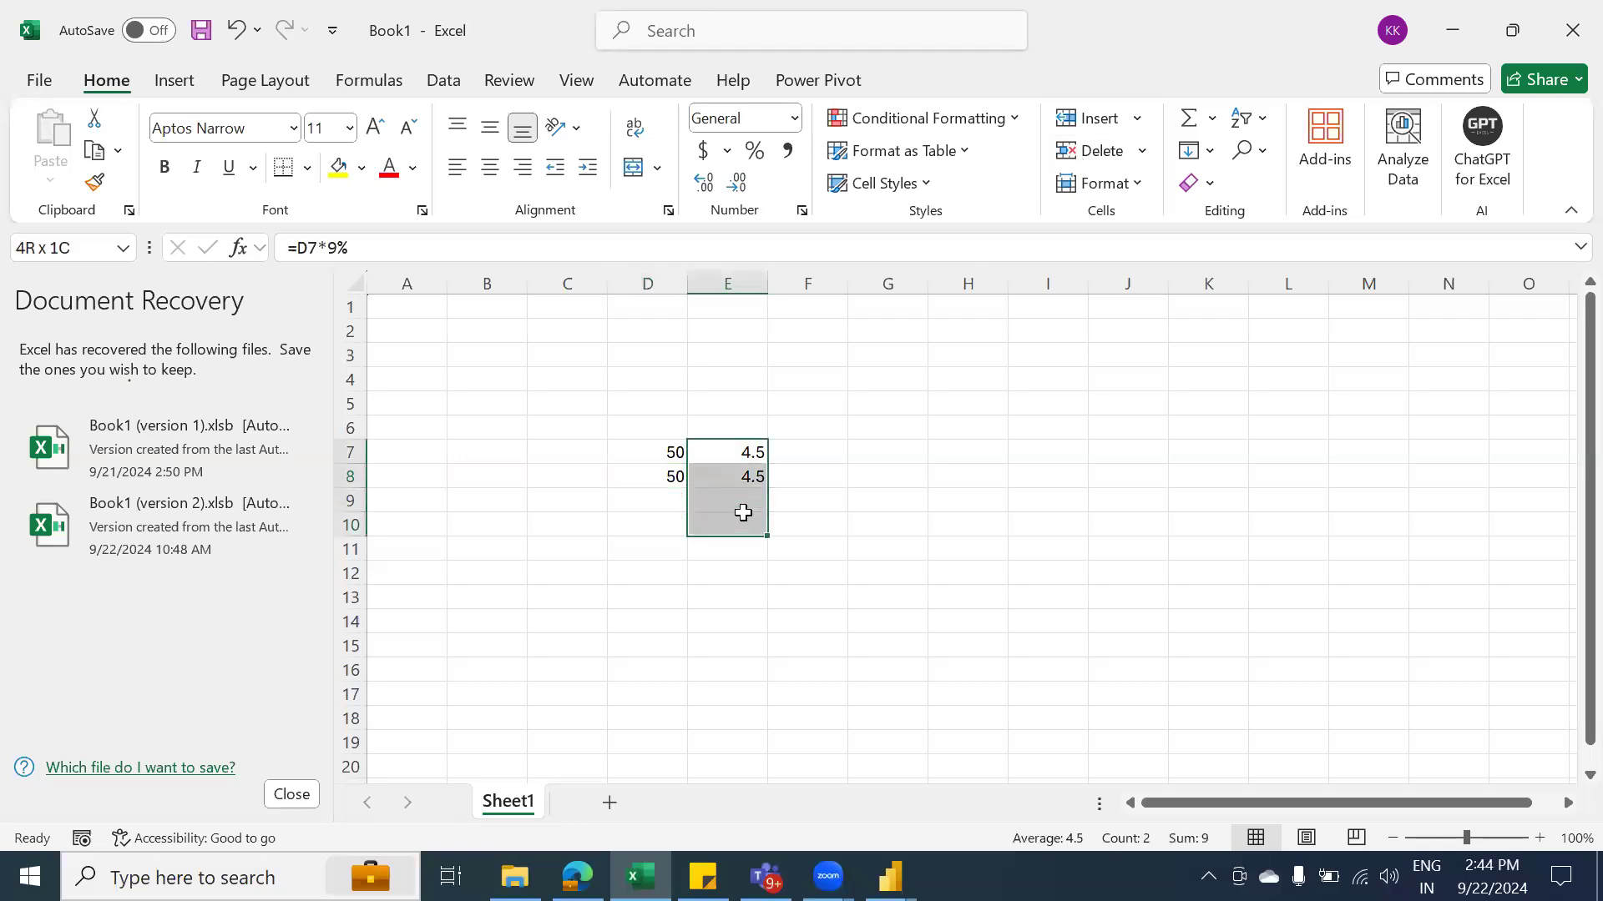
drag(743, 513, 743, 513)
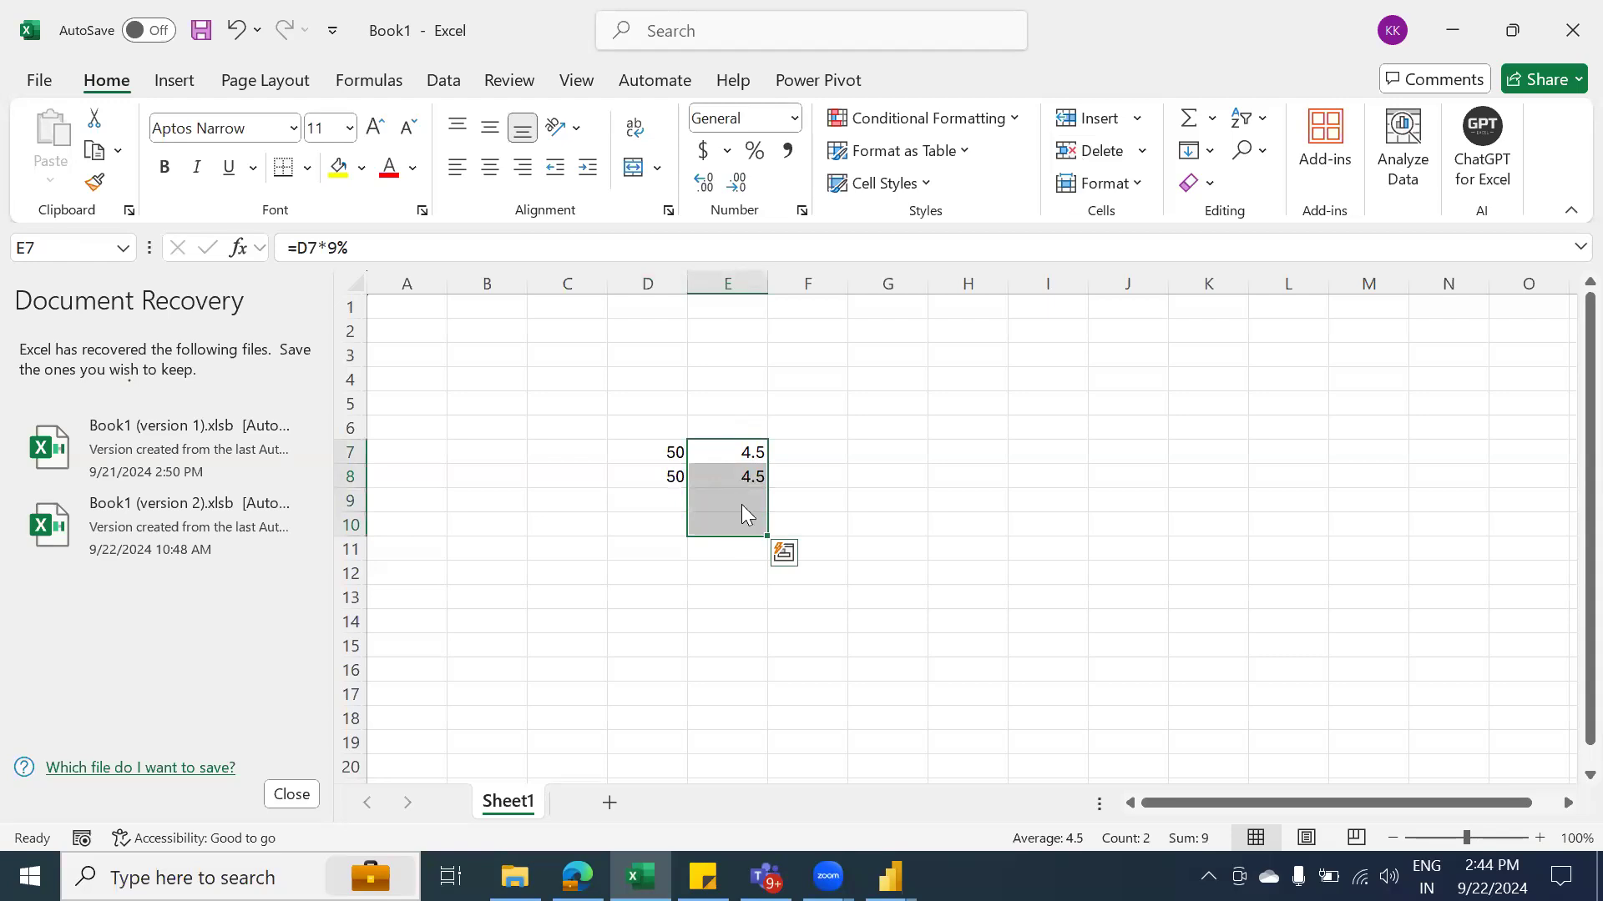
Switch to Power Query Editor and review the Discount, Profit and Quantity columns of the Orders query
key(alt+Tab)
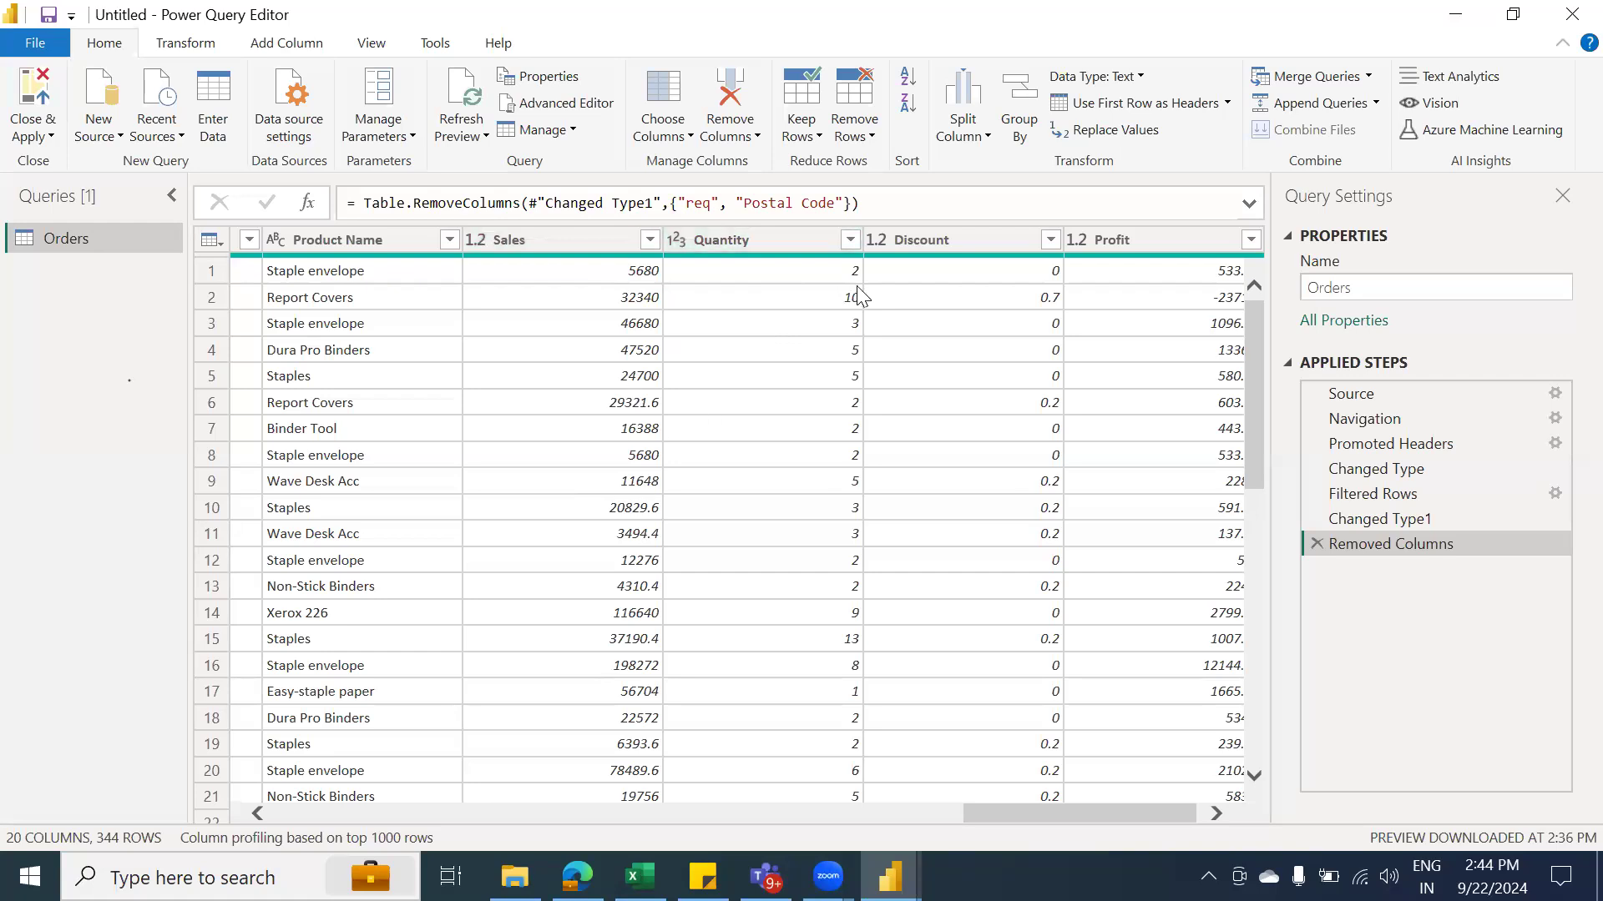
click(953, 239)
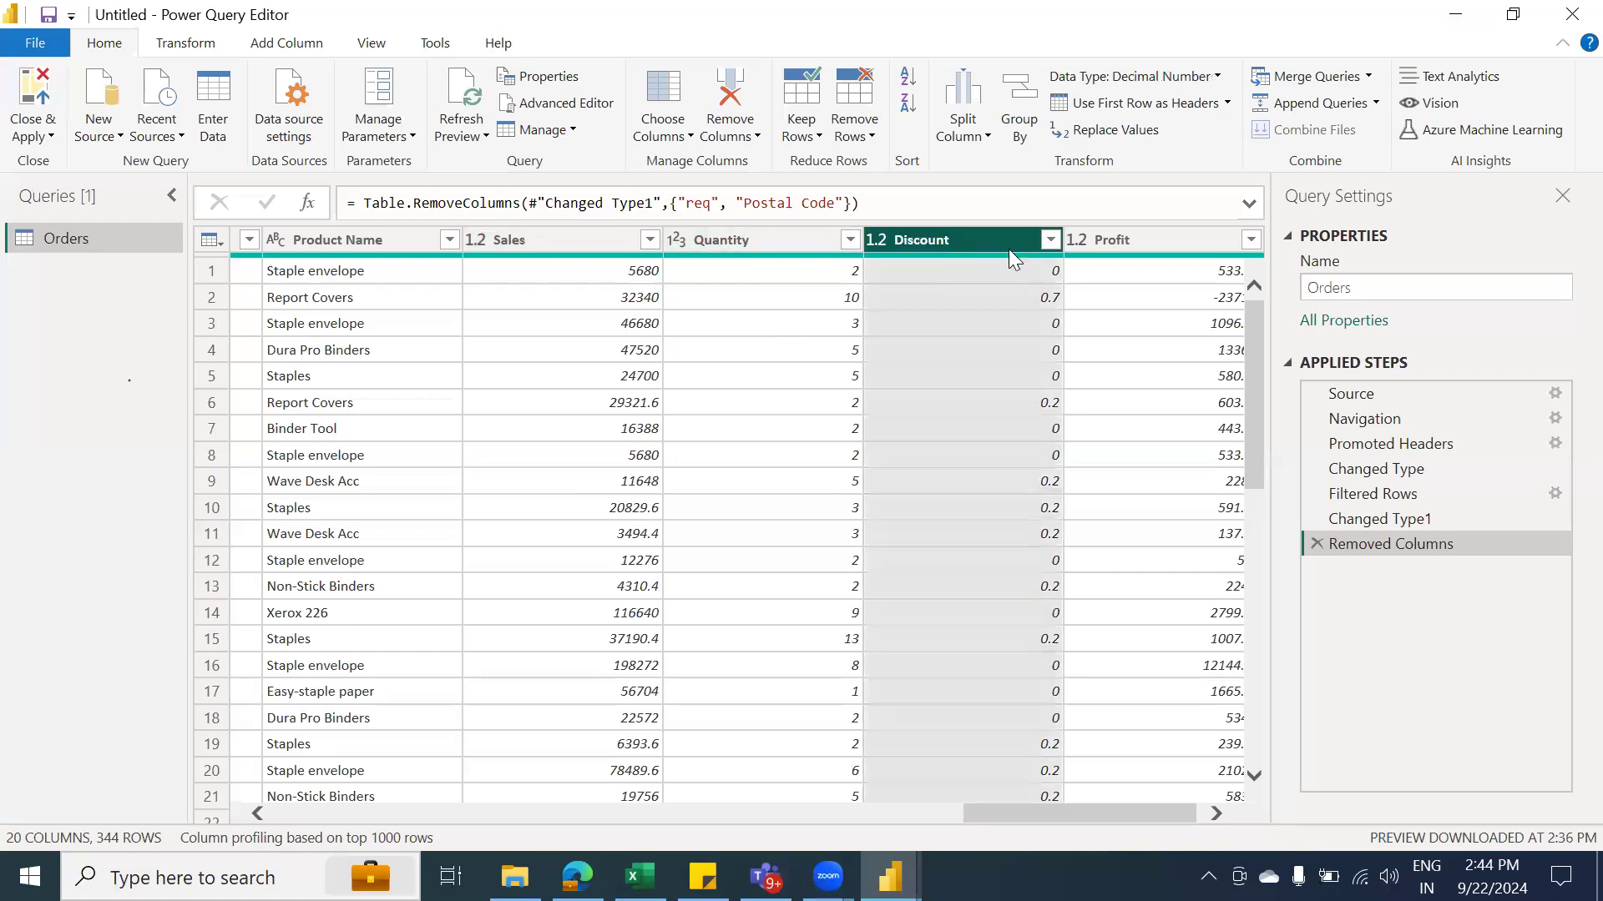
click(1157, 242)
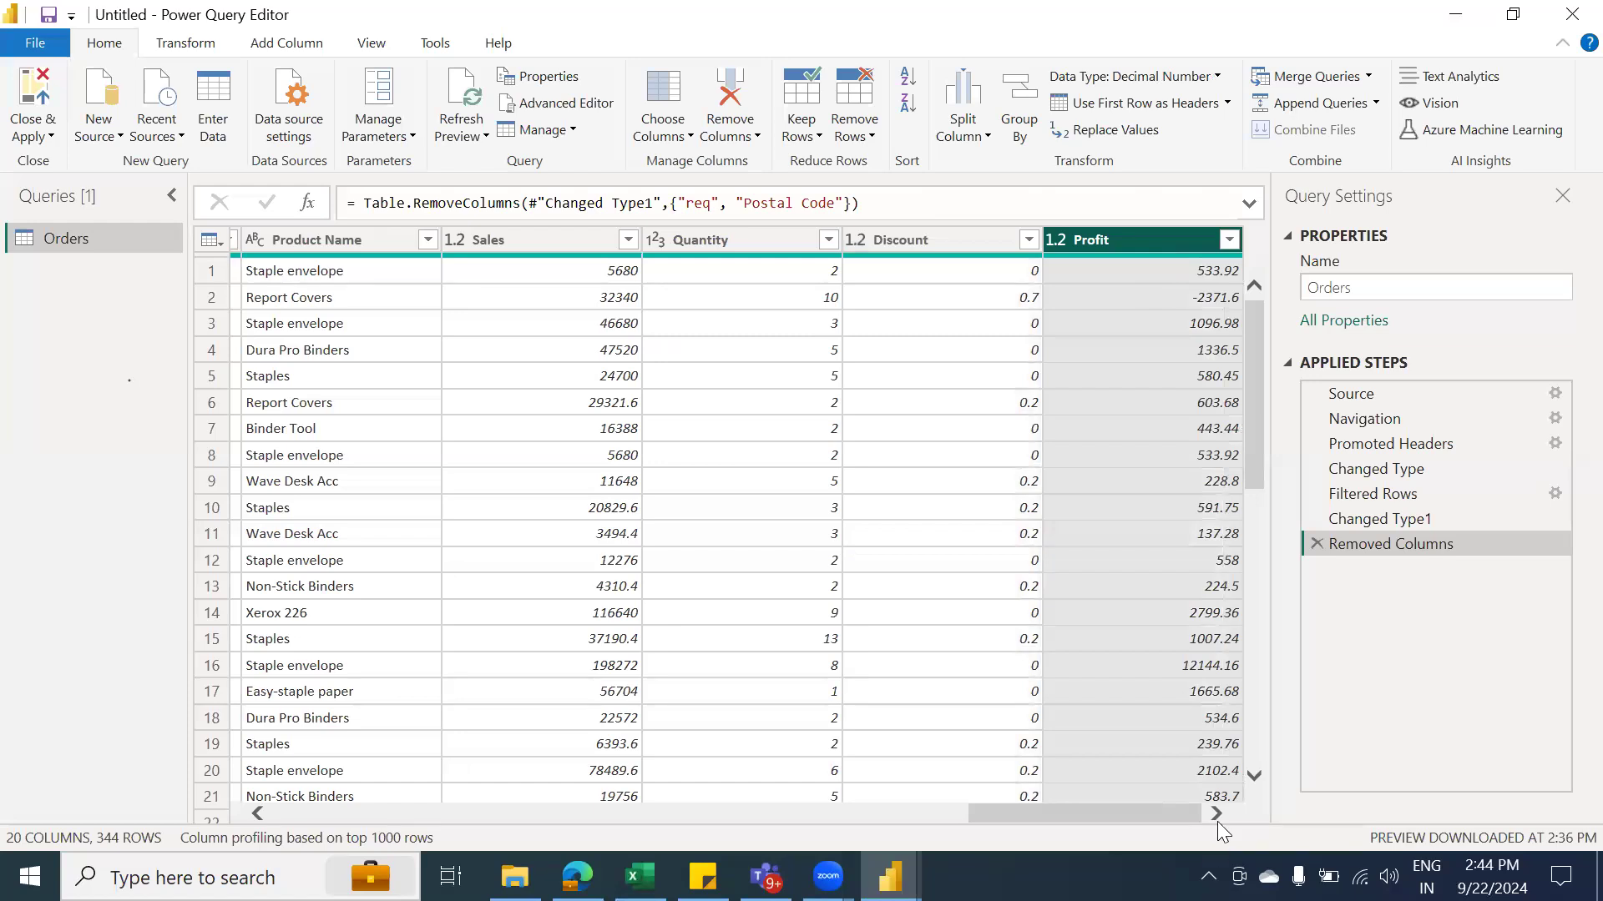
click(737, 618)
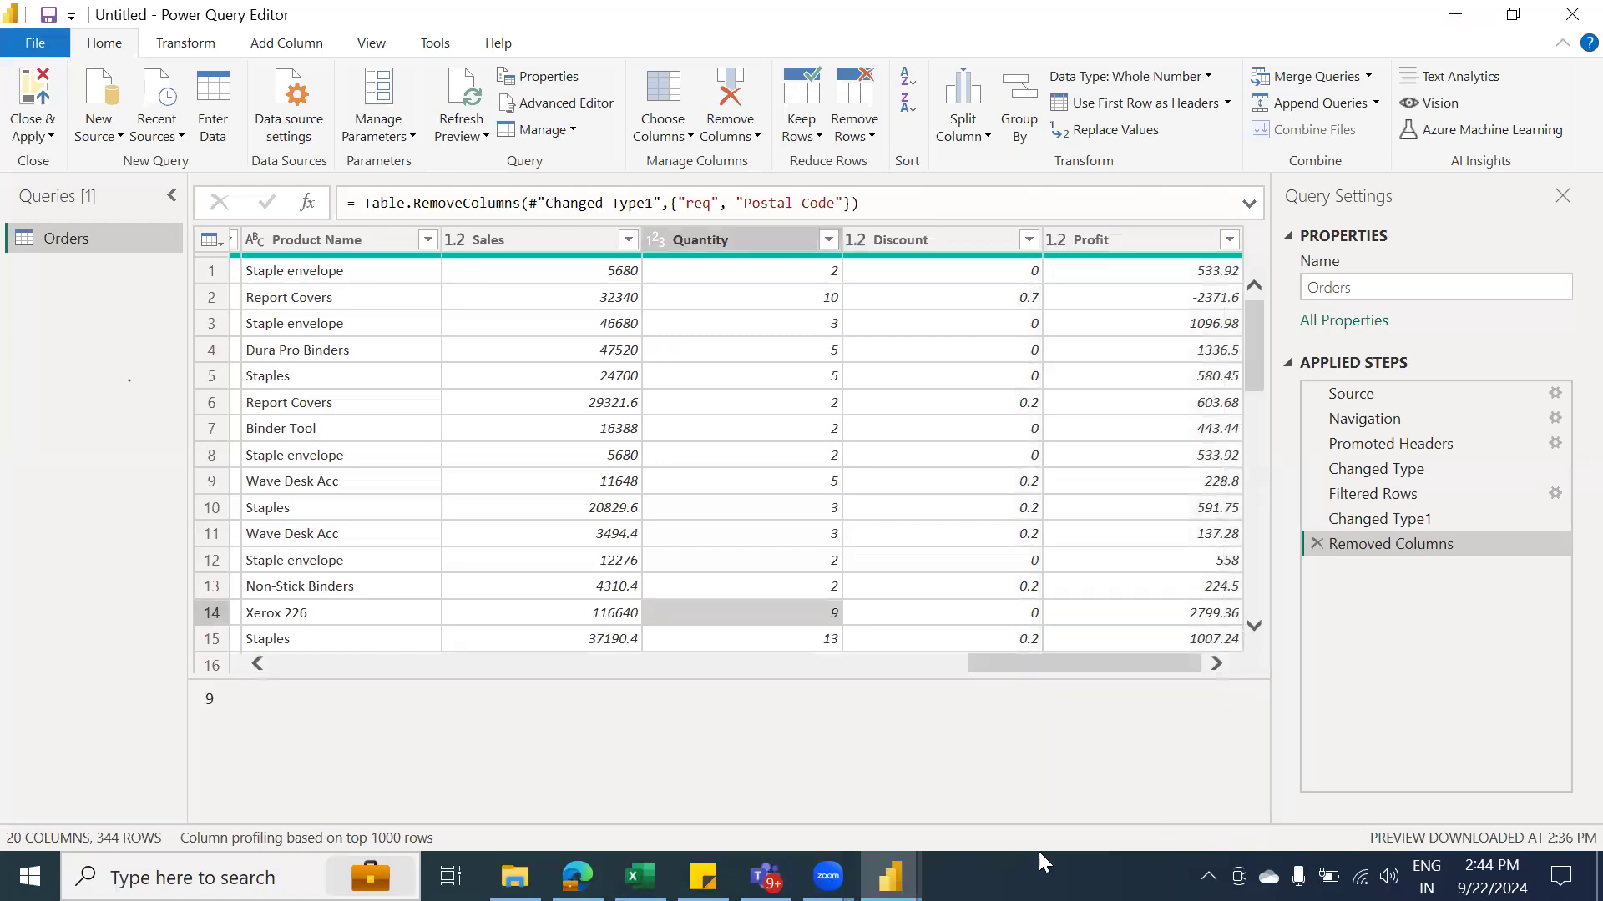
drag(1080, 668, 5, 745)
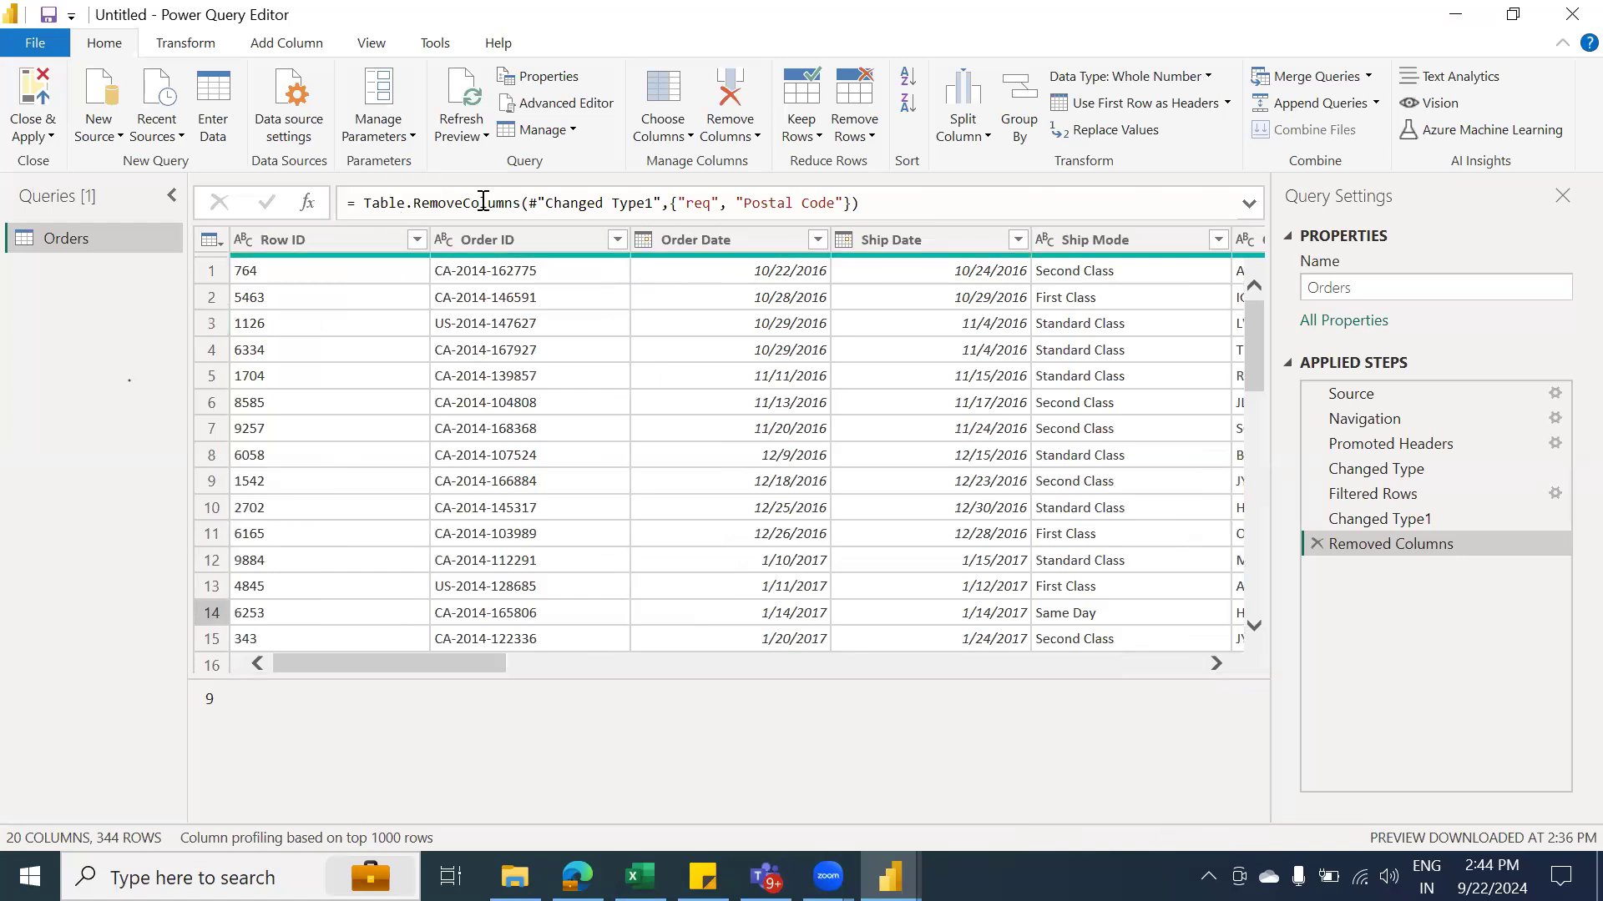
Check the Row ID column's filter list at the Removed Columns step for null or blank values, leaving the filter unchanged
click(414, 242)
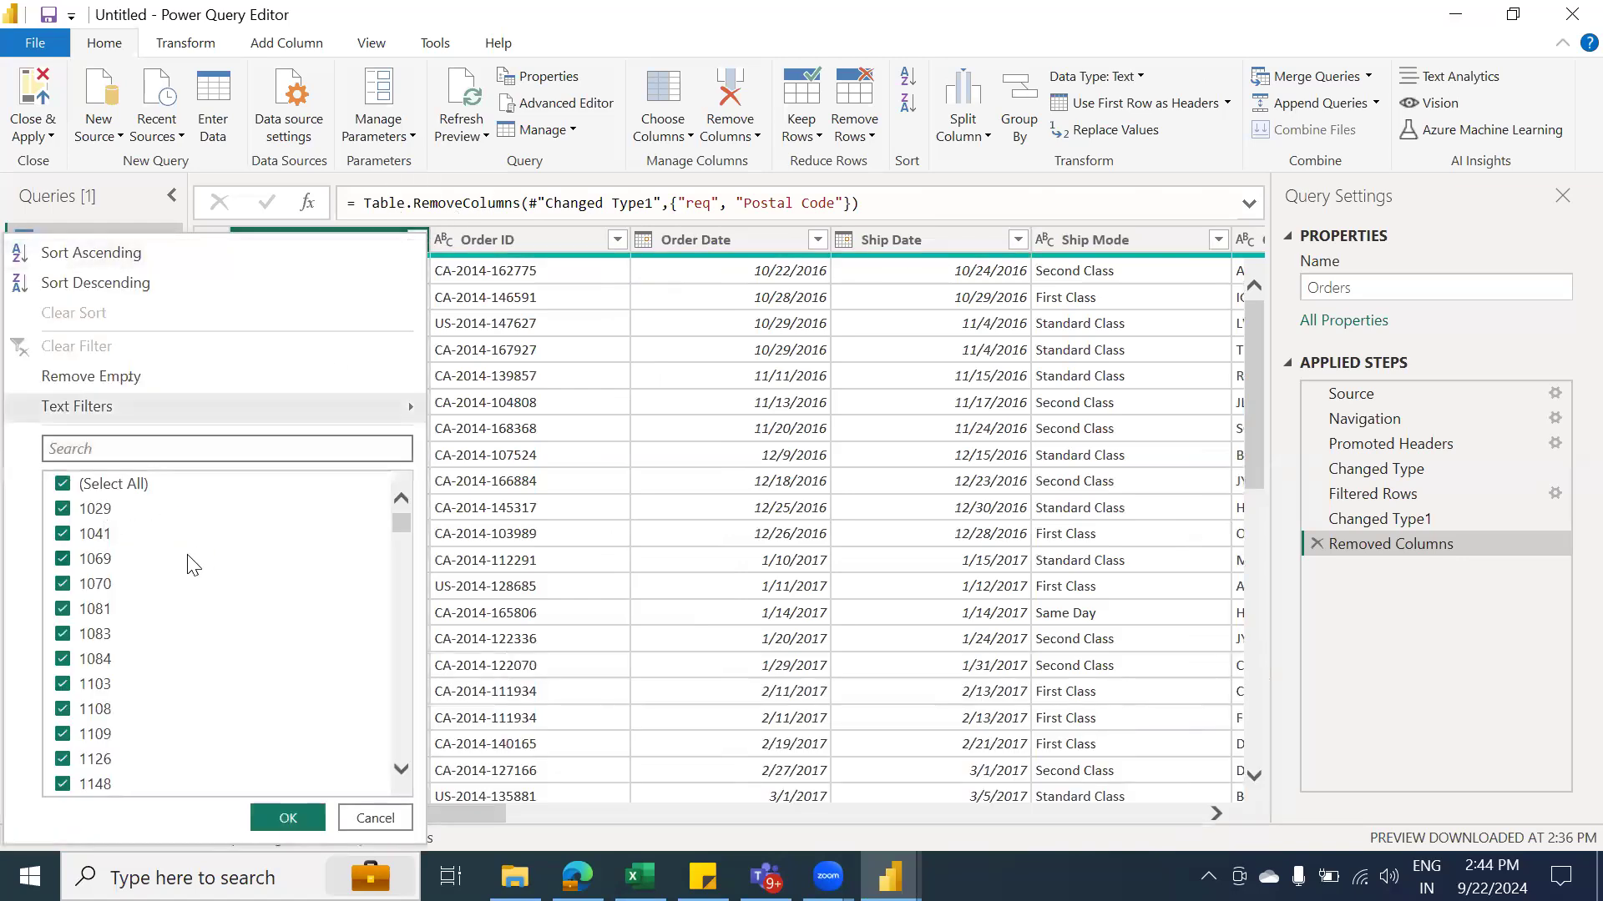
click(373, 817)
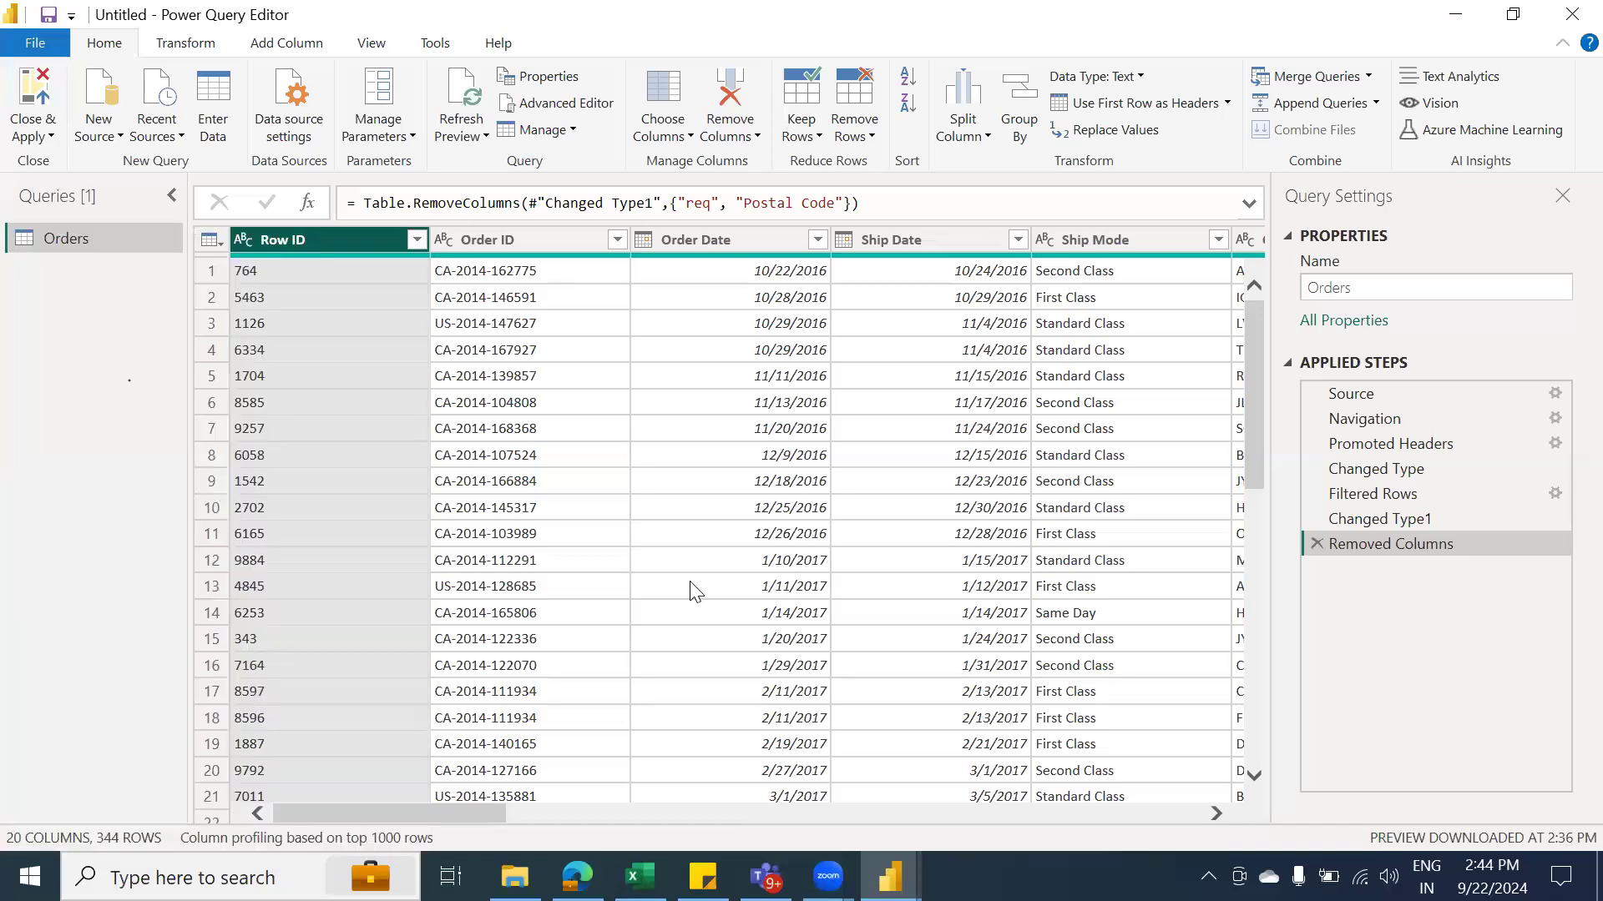
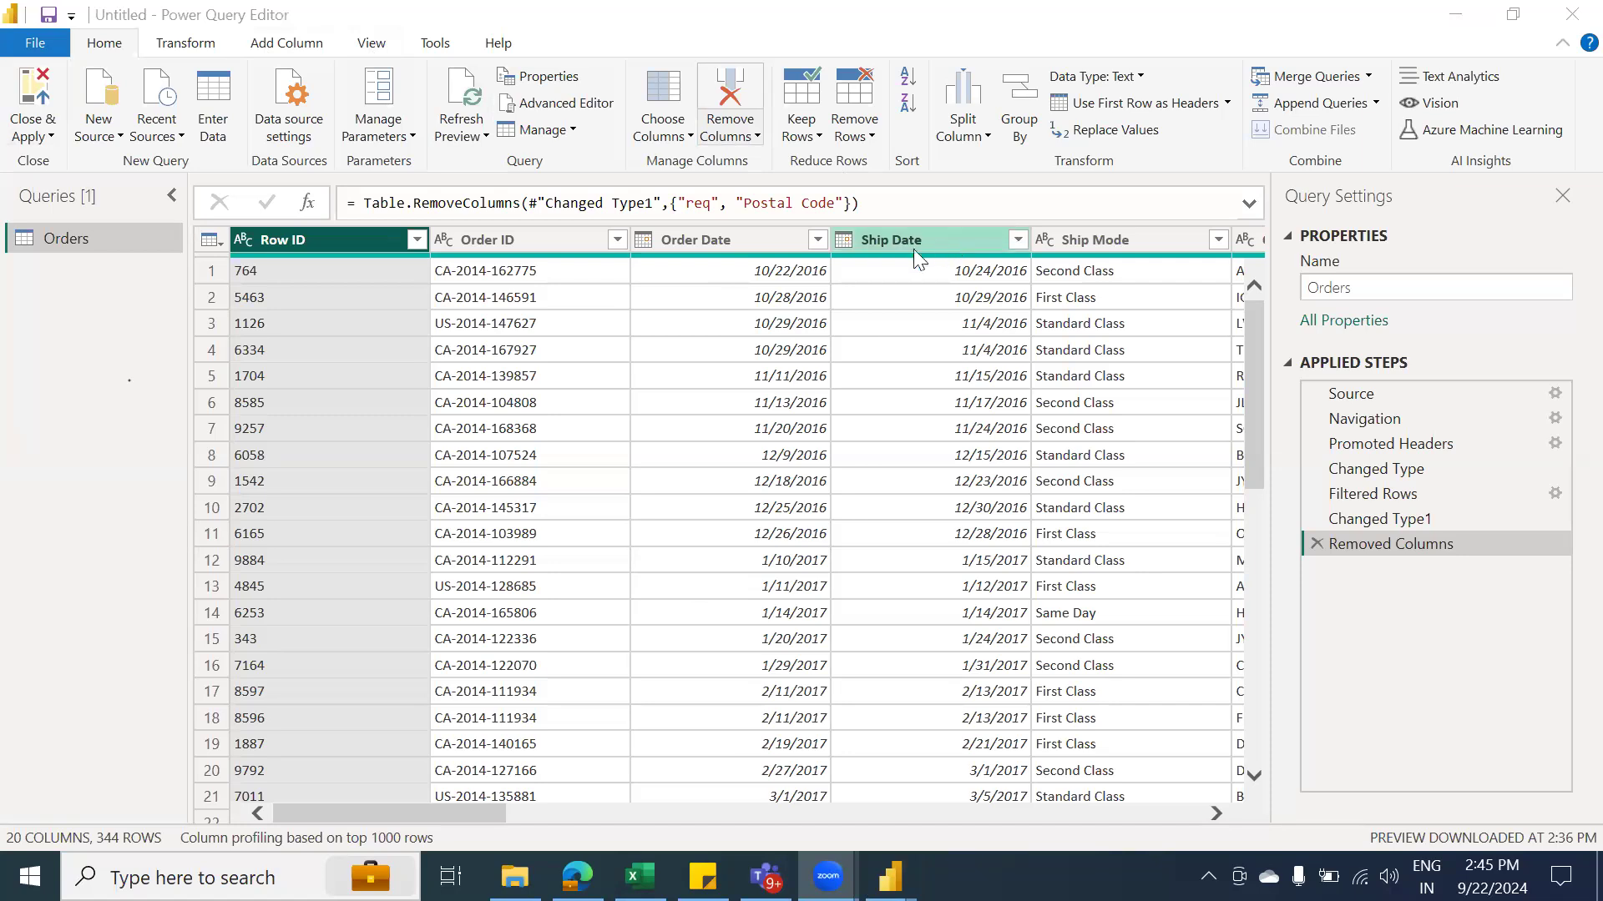
click(417, 241)
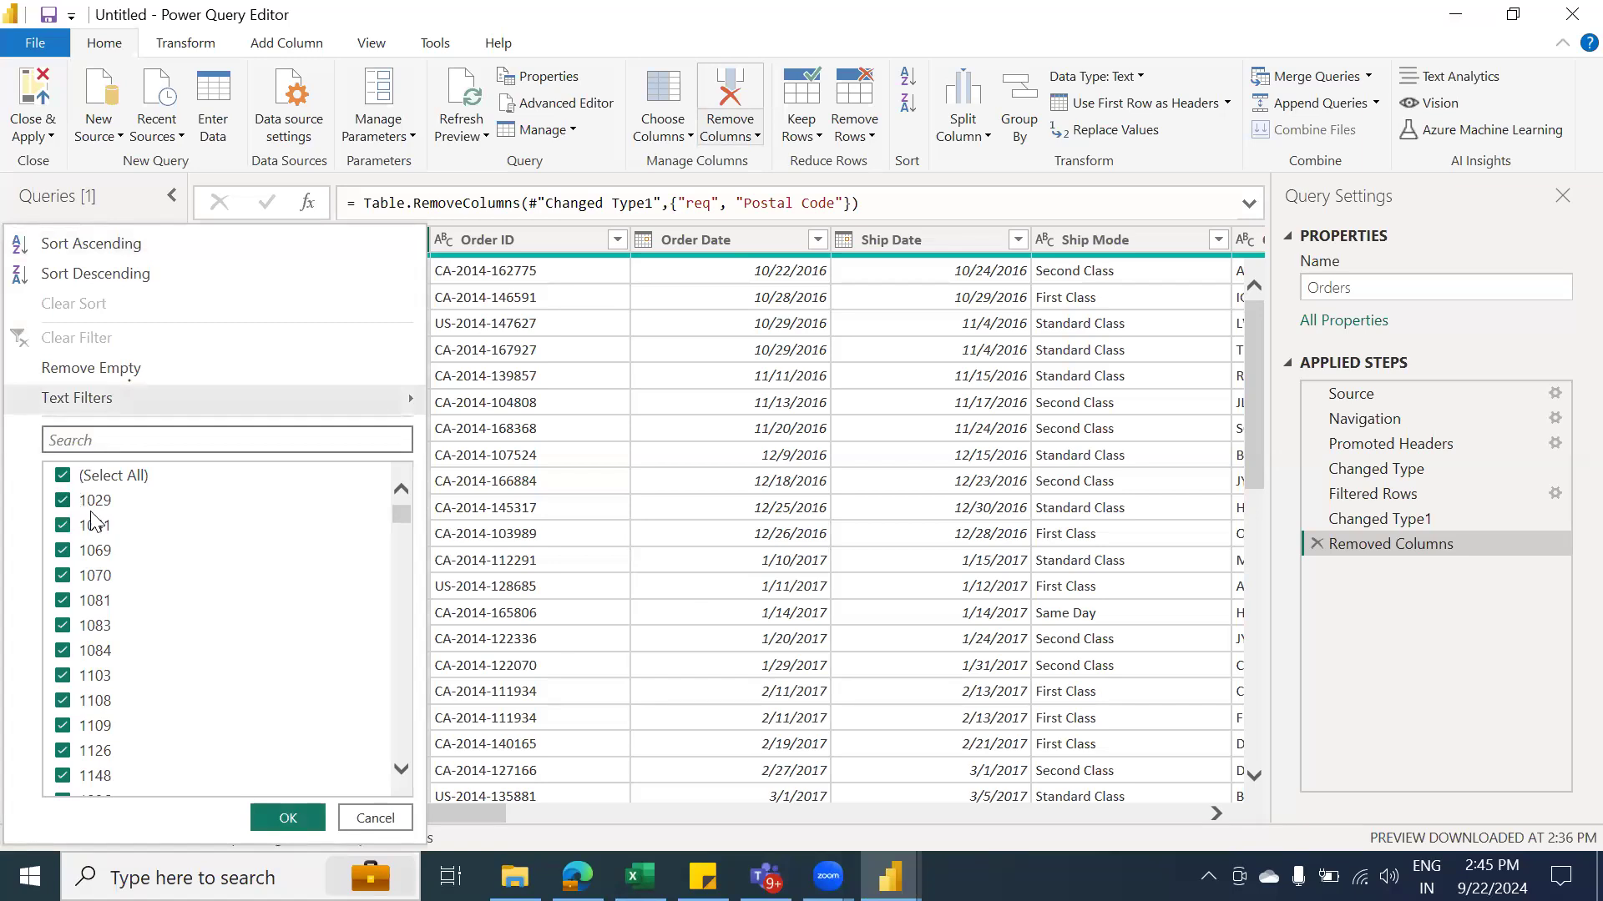
click(376, 819)
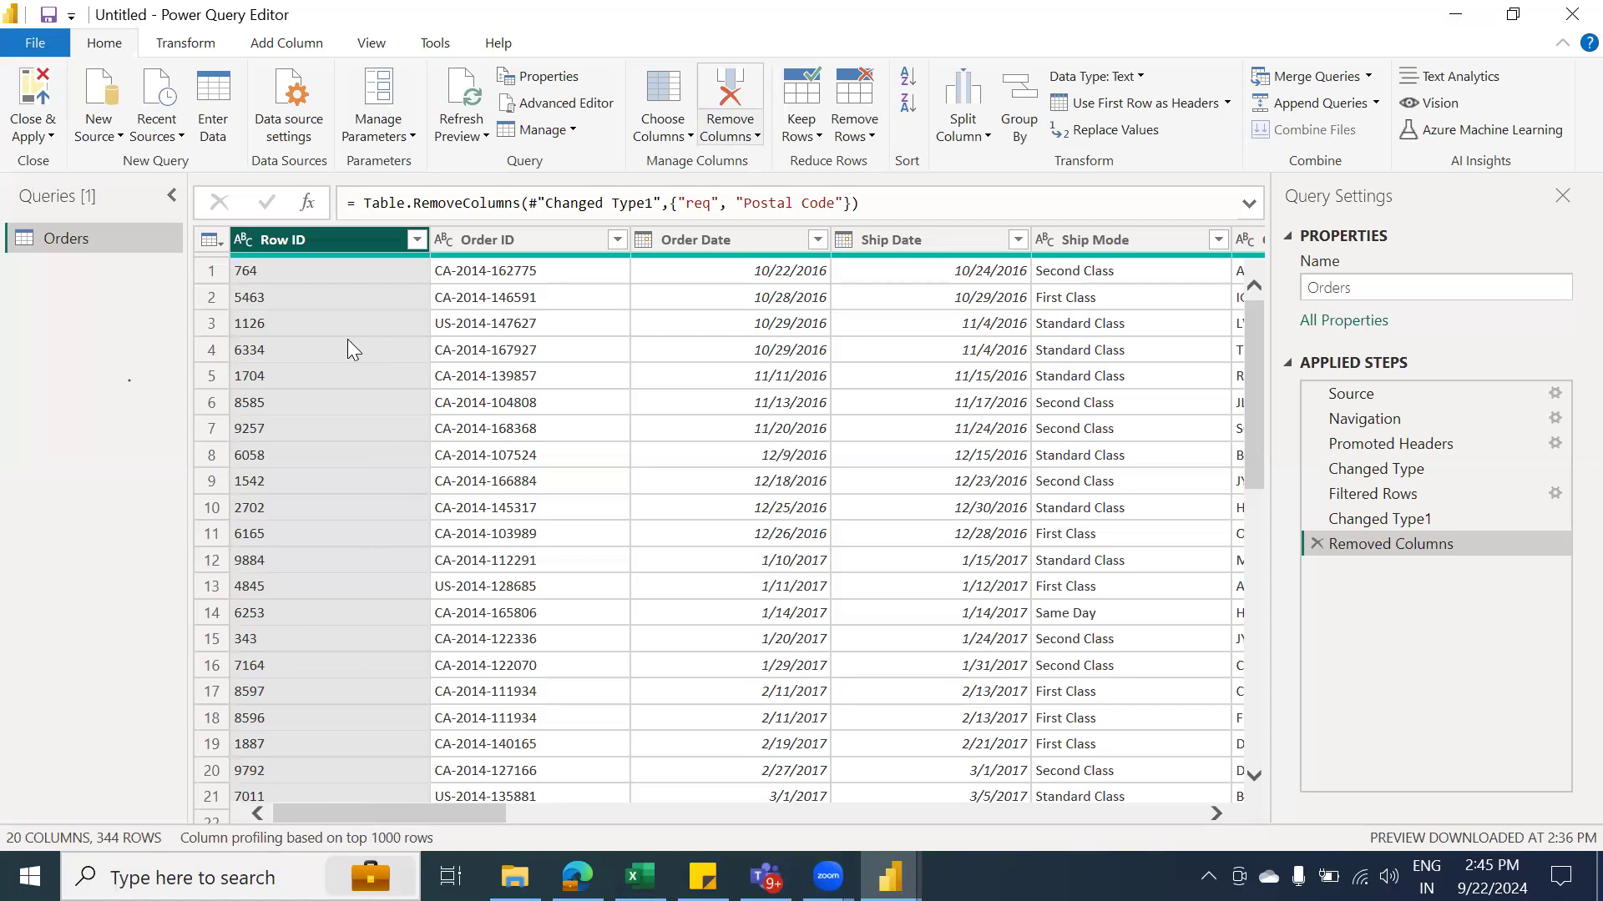
mouse_move(375, 257)
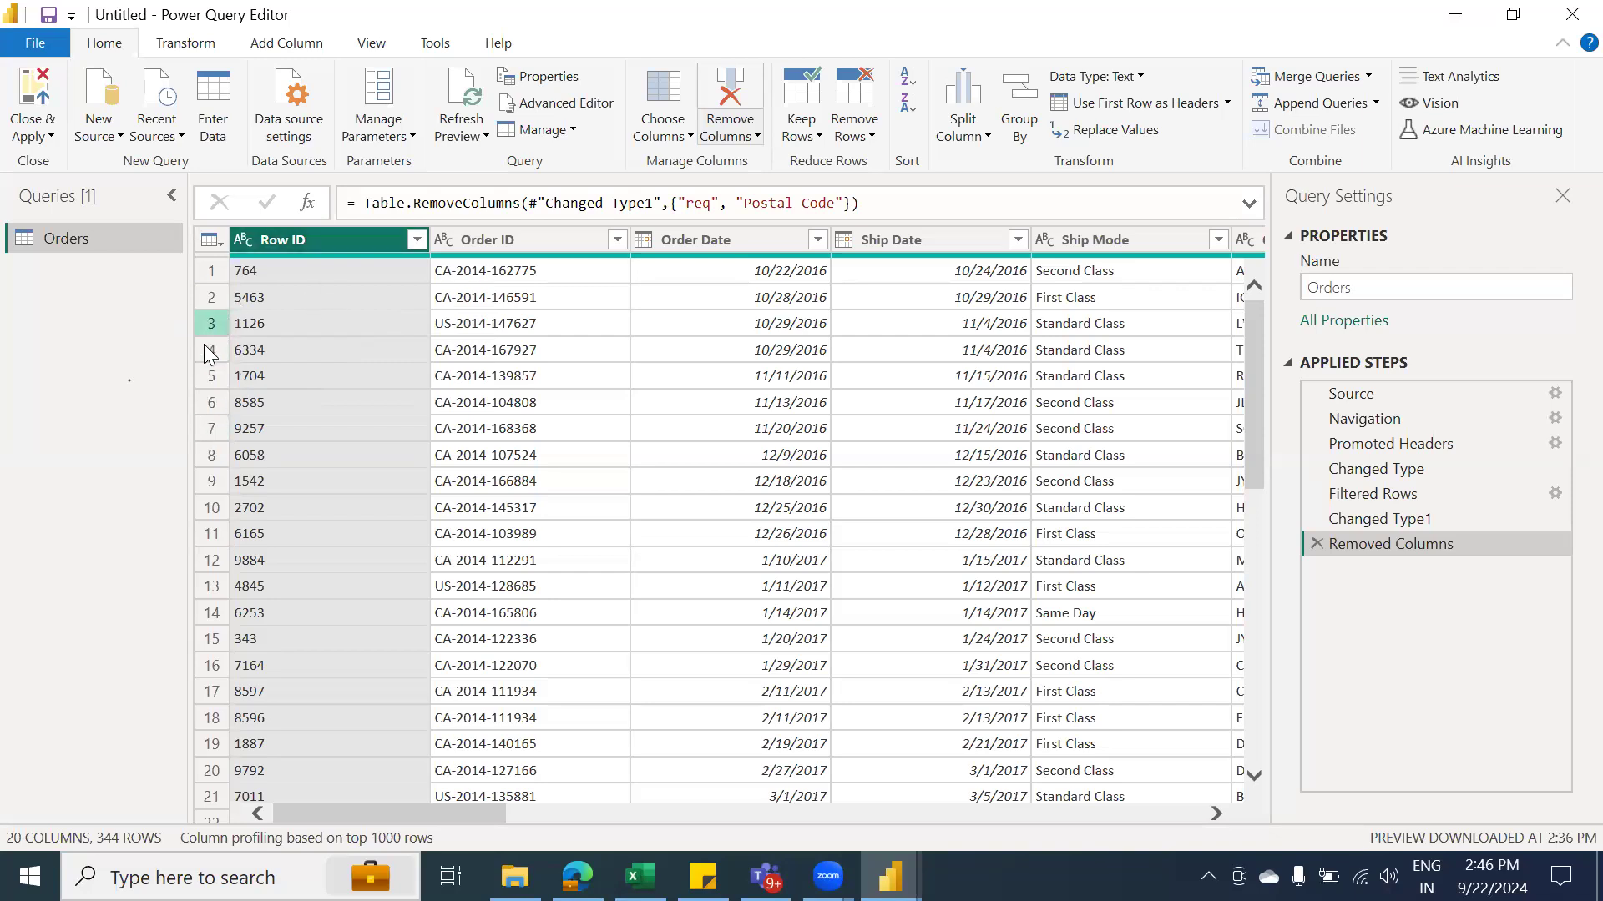
click(416, 240)
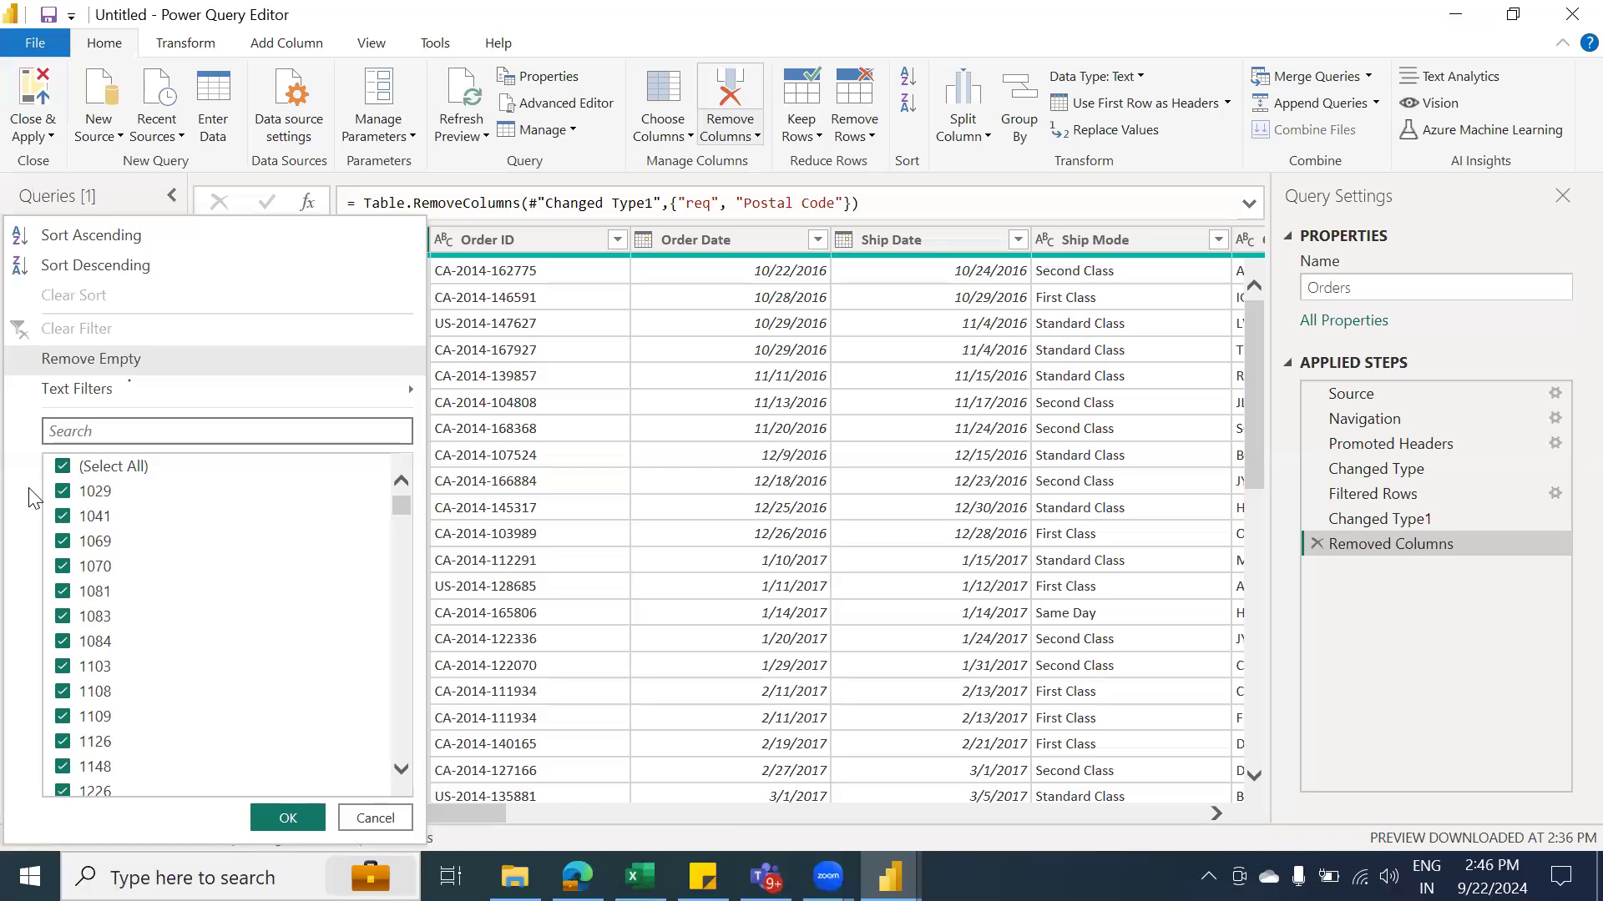
click(373, 819)
Go to the Filtered Rows applied step, inspect the Row ID filter list there, and close the image viewer
click(1392, 495)
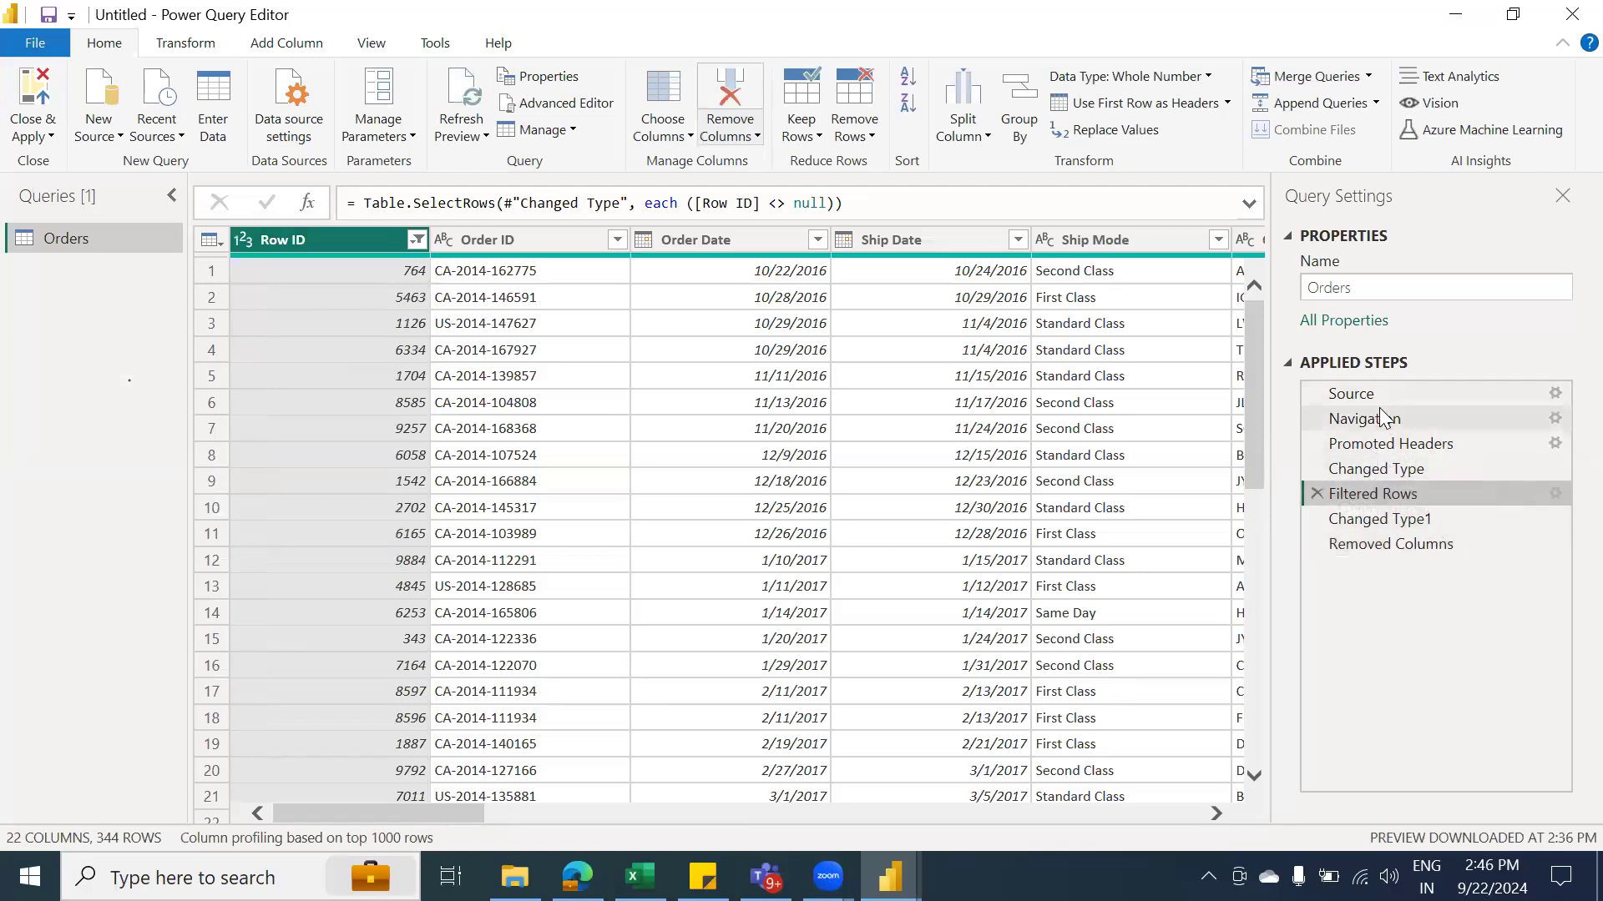
click(416, 240)
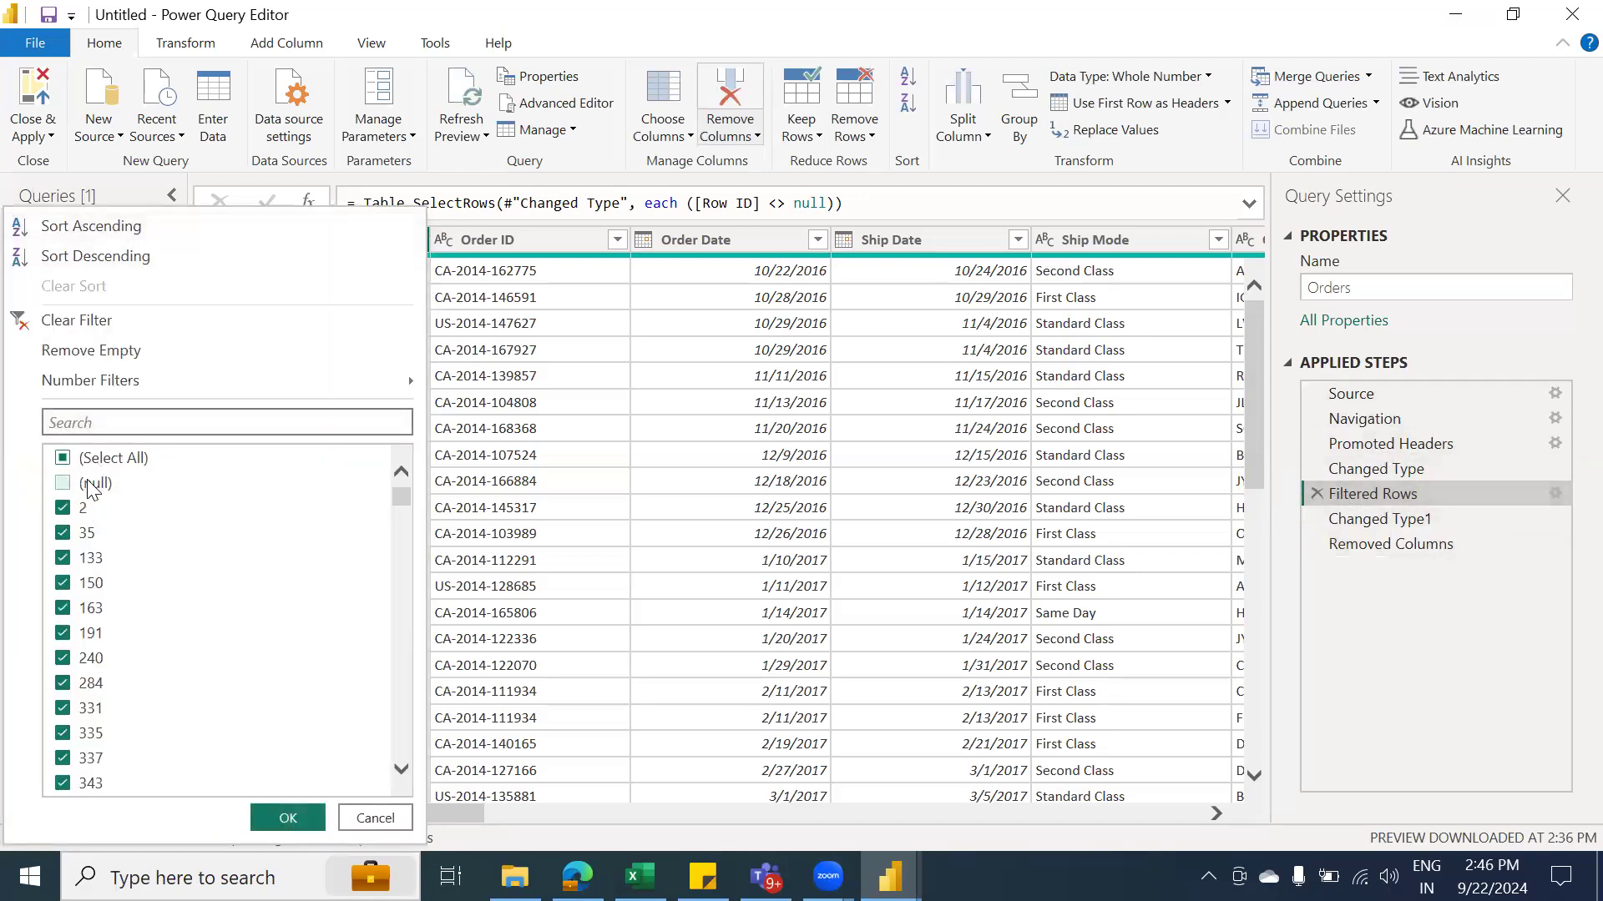
click(374, 818)
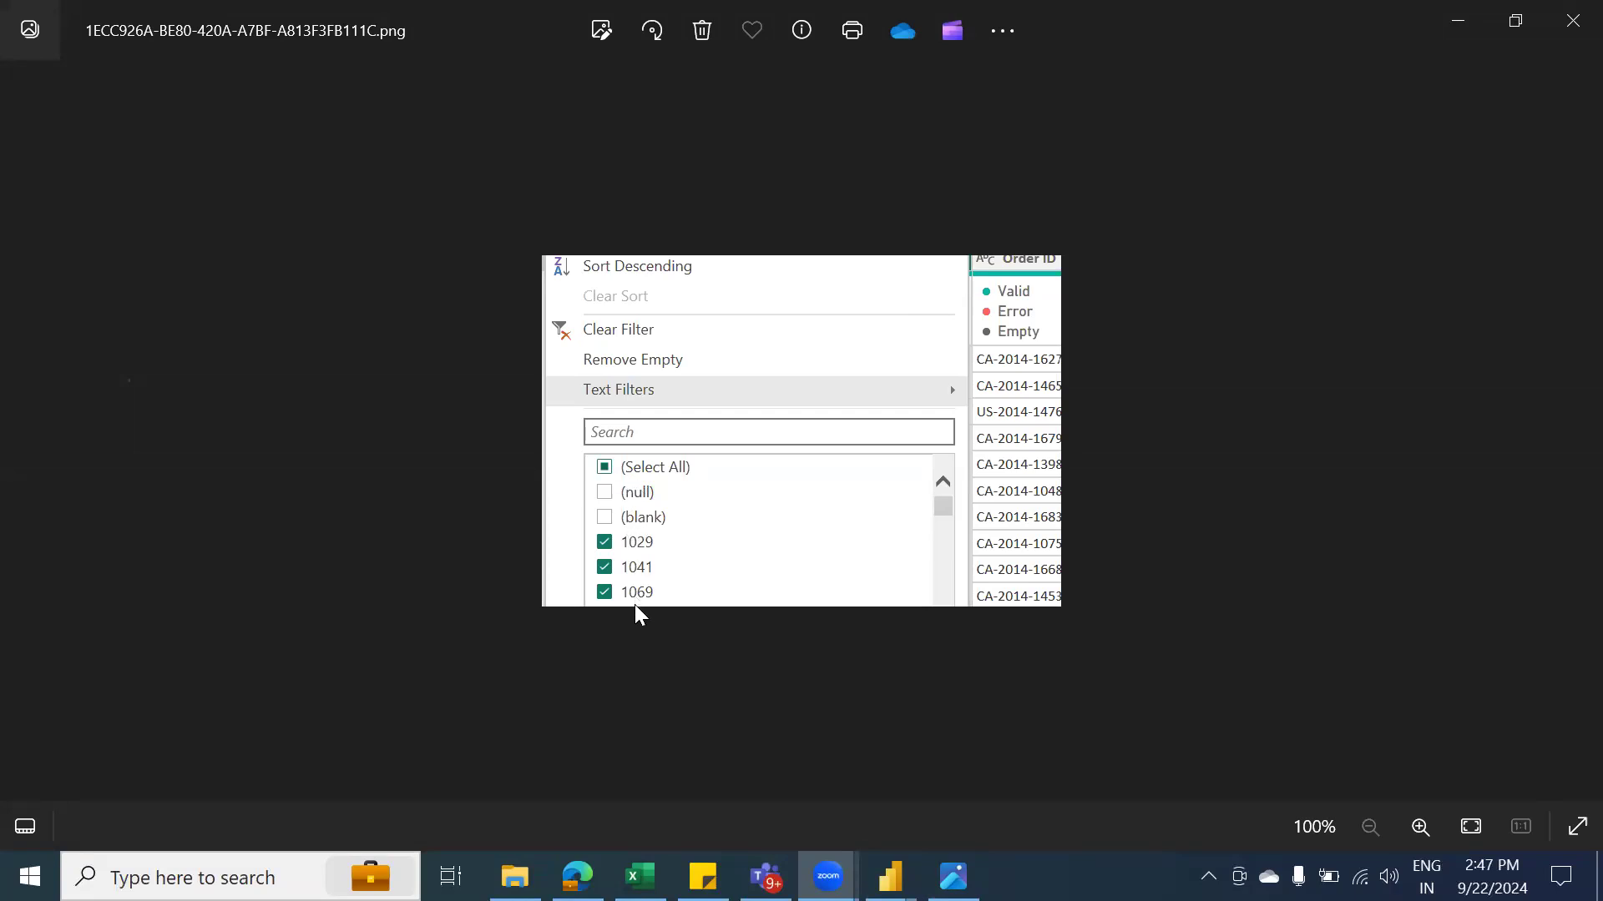
click(1570, 23)
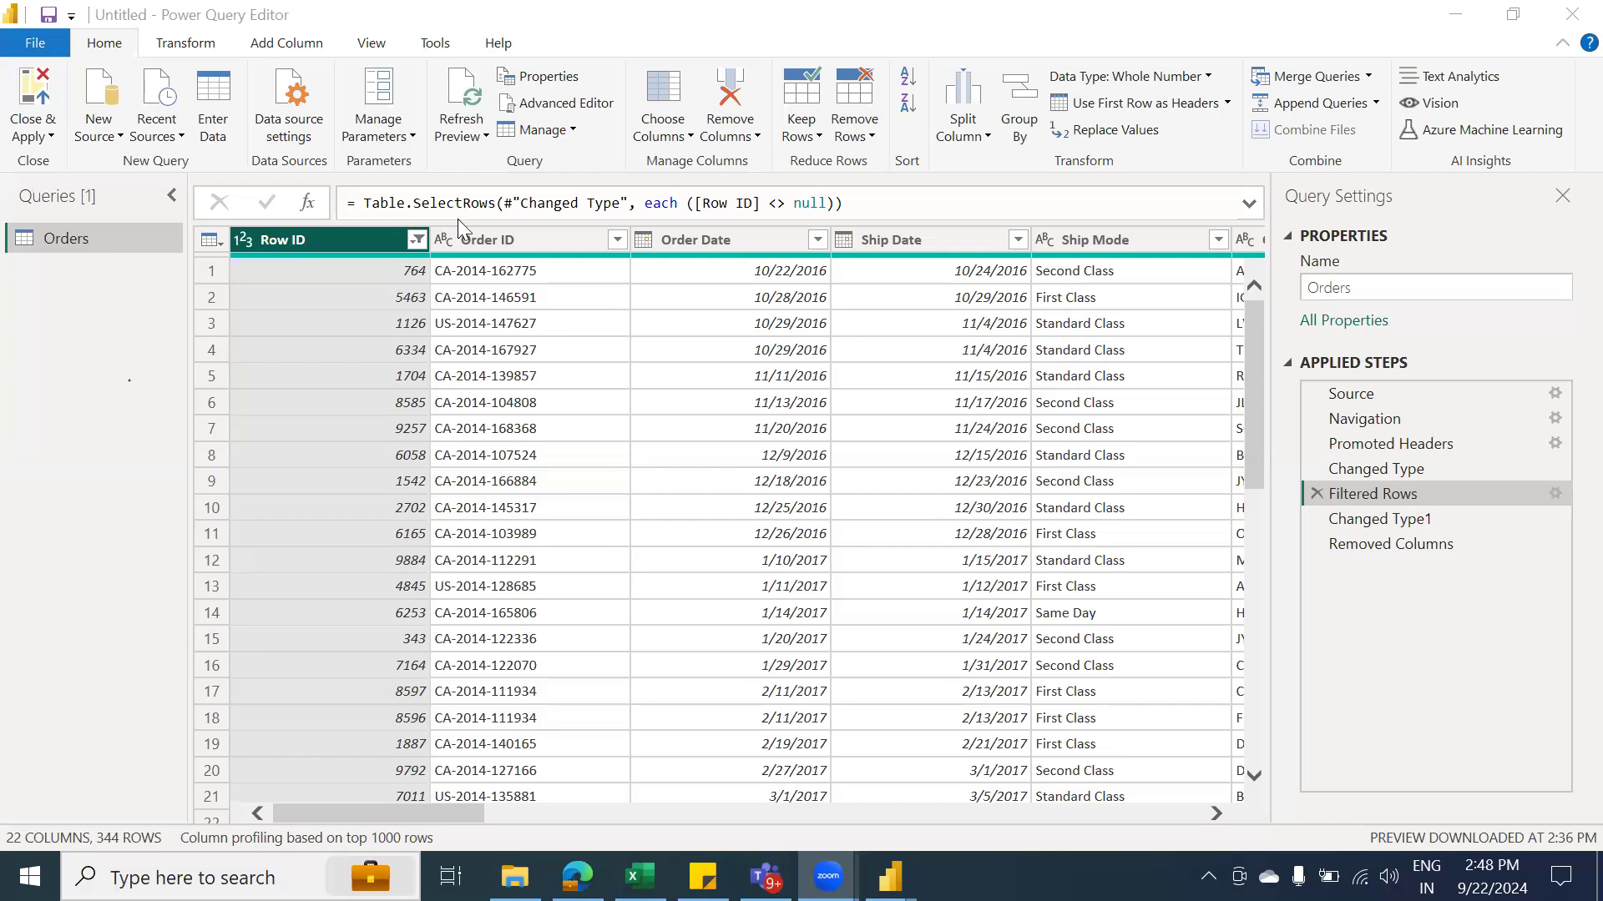
click(75, 387)
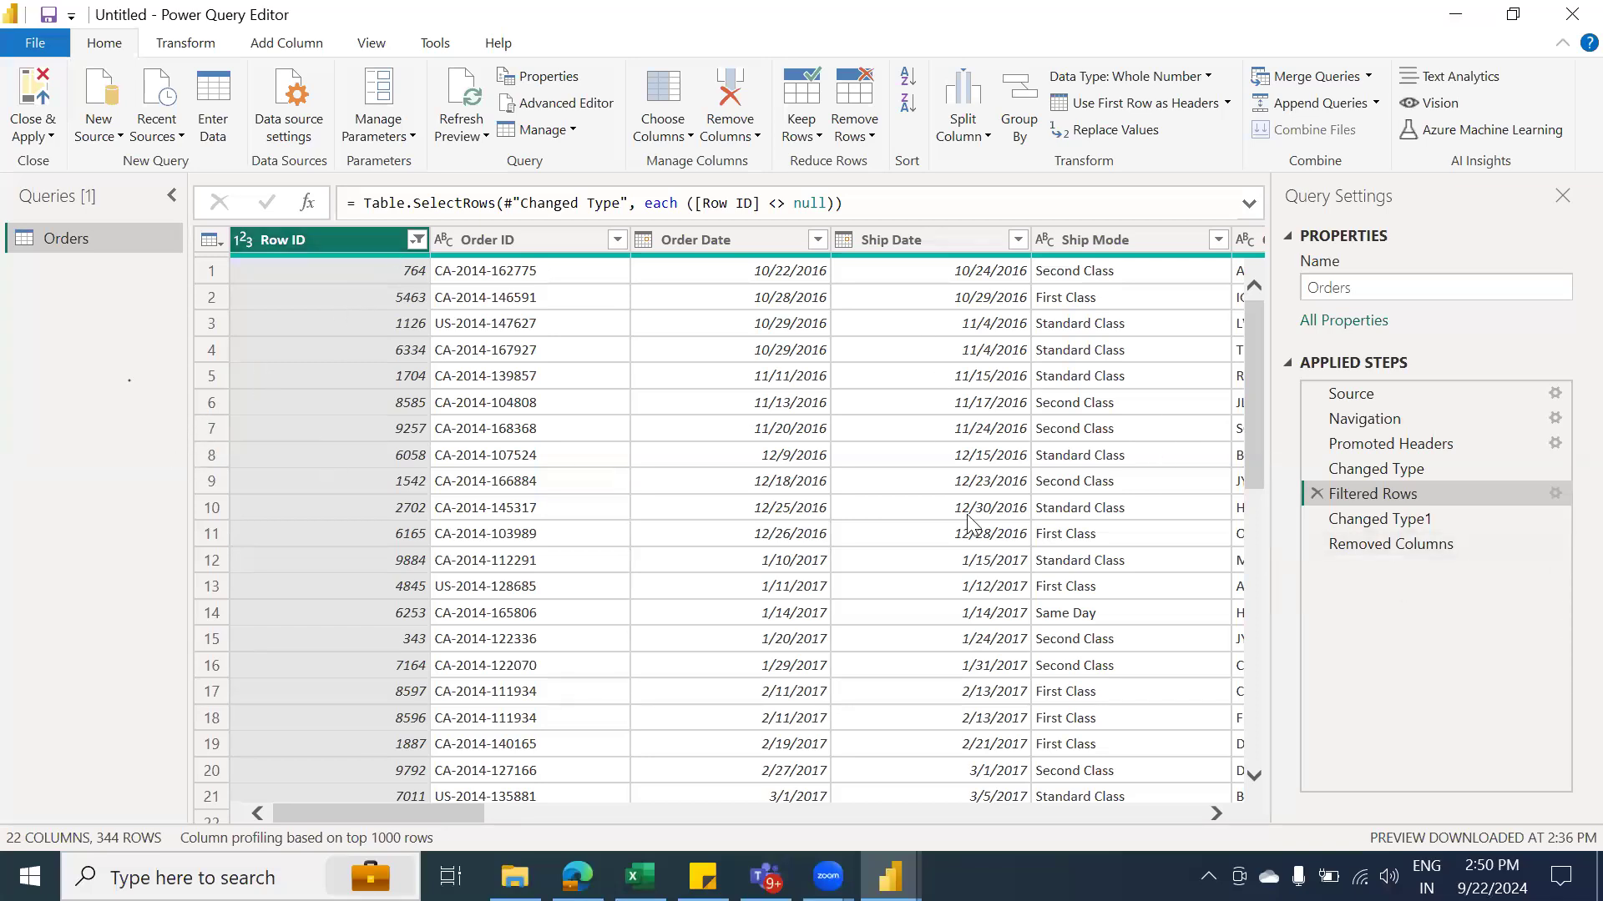
Close Power Query Editor, applying the Orders query changes, and switch to the Power BI Desktop report
click(36, 136)
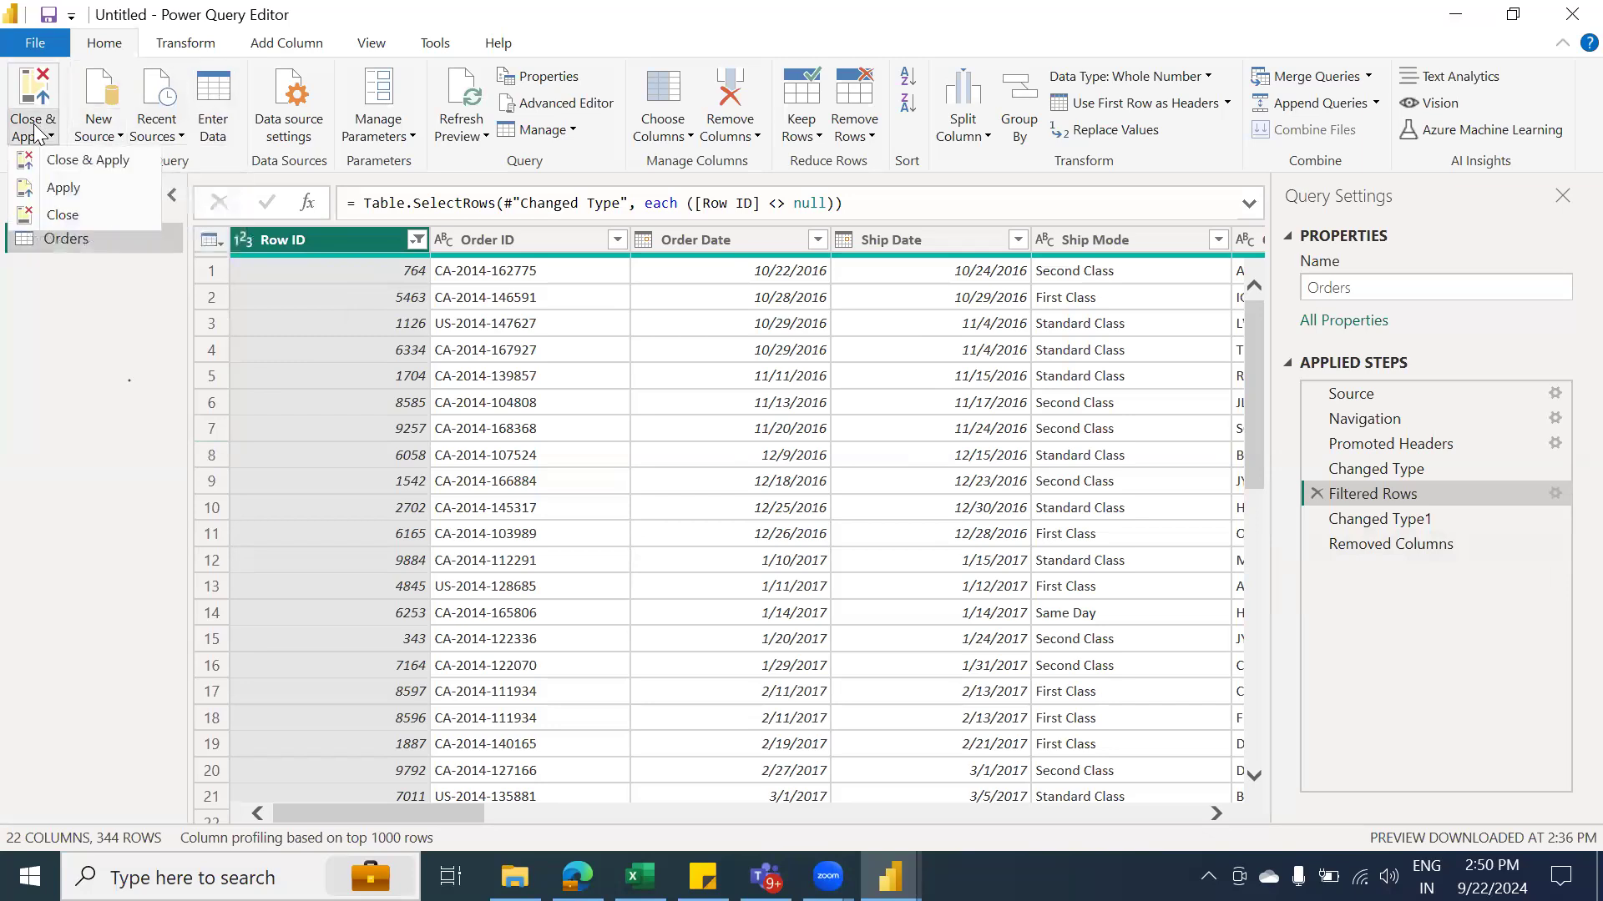
click(119, 164)
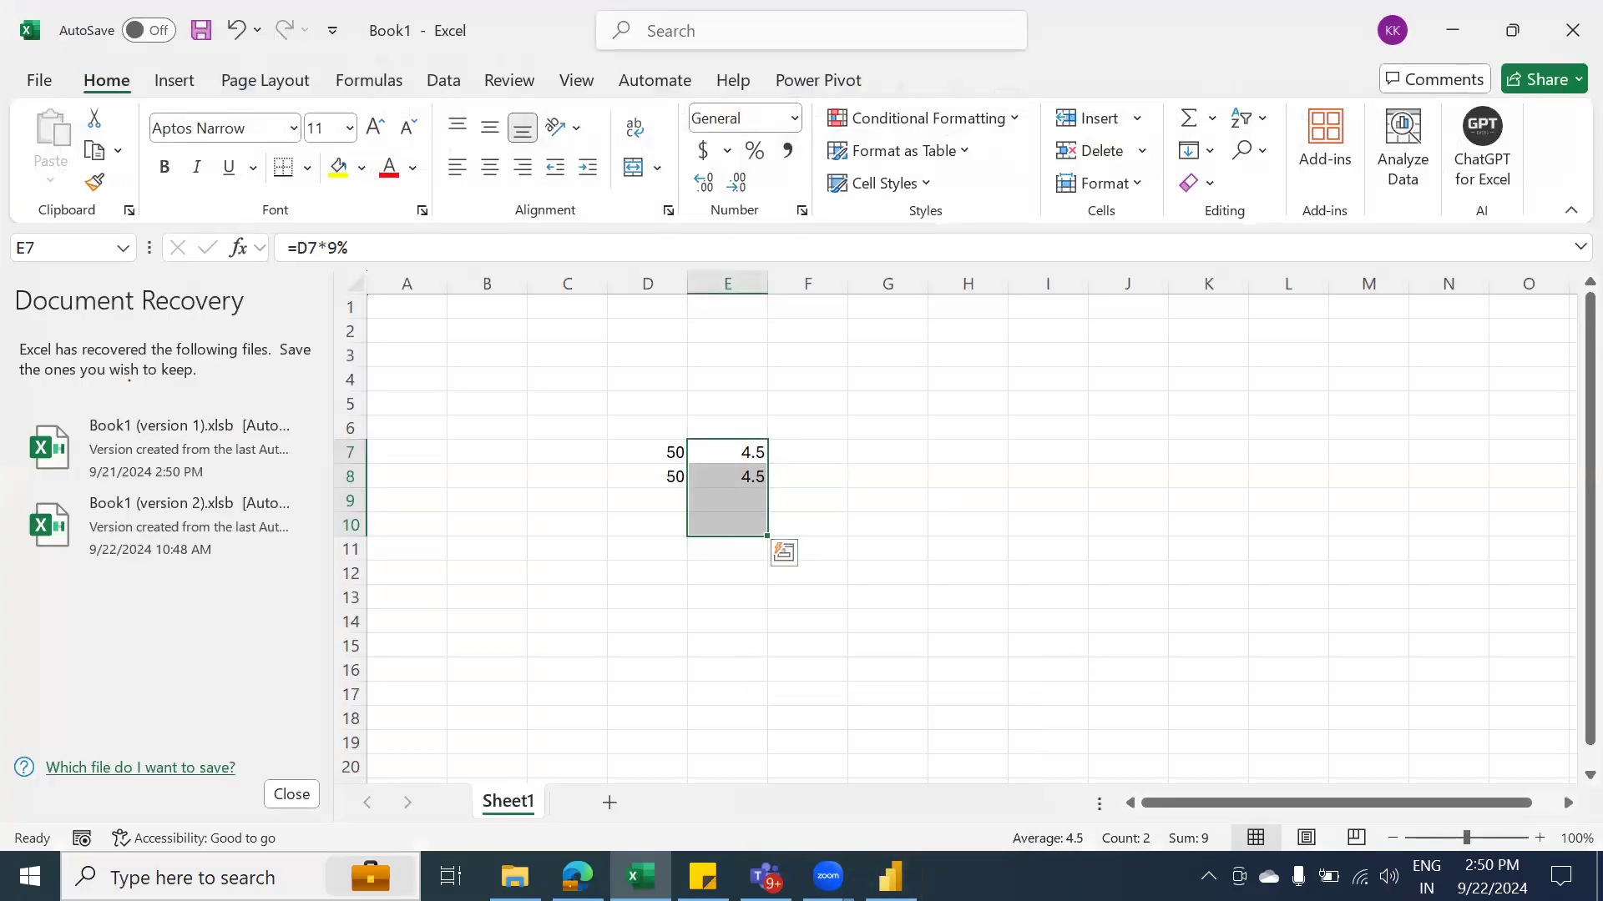
click(890, 876)
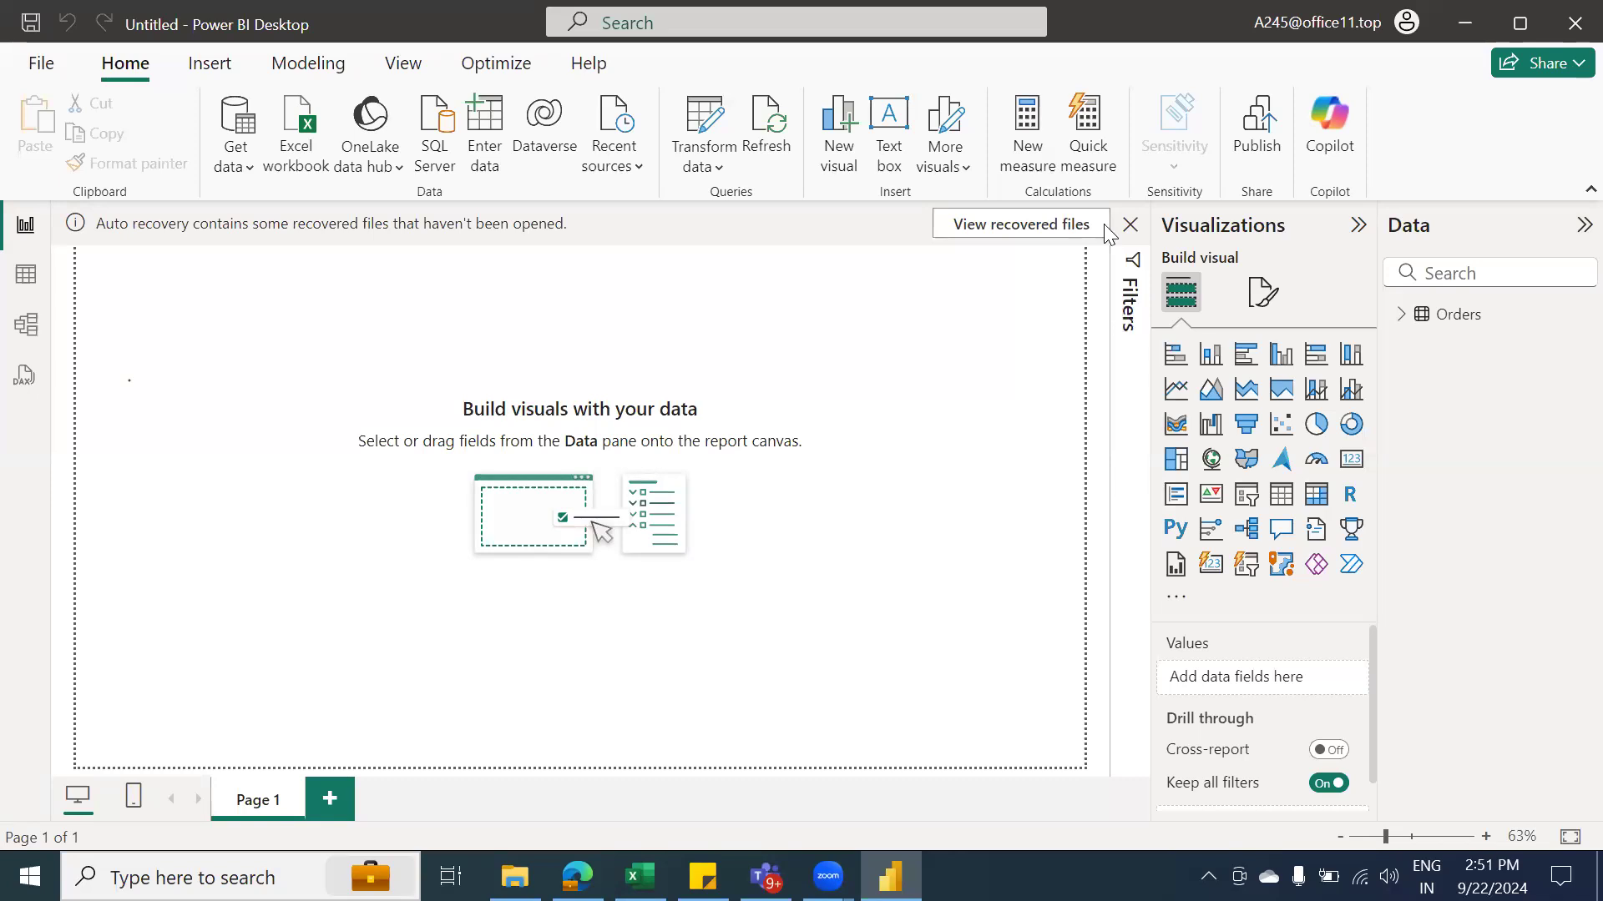
Dismiss the auto recovery notice, choosing to view the recovered files later
click(1135, 231)
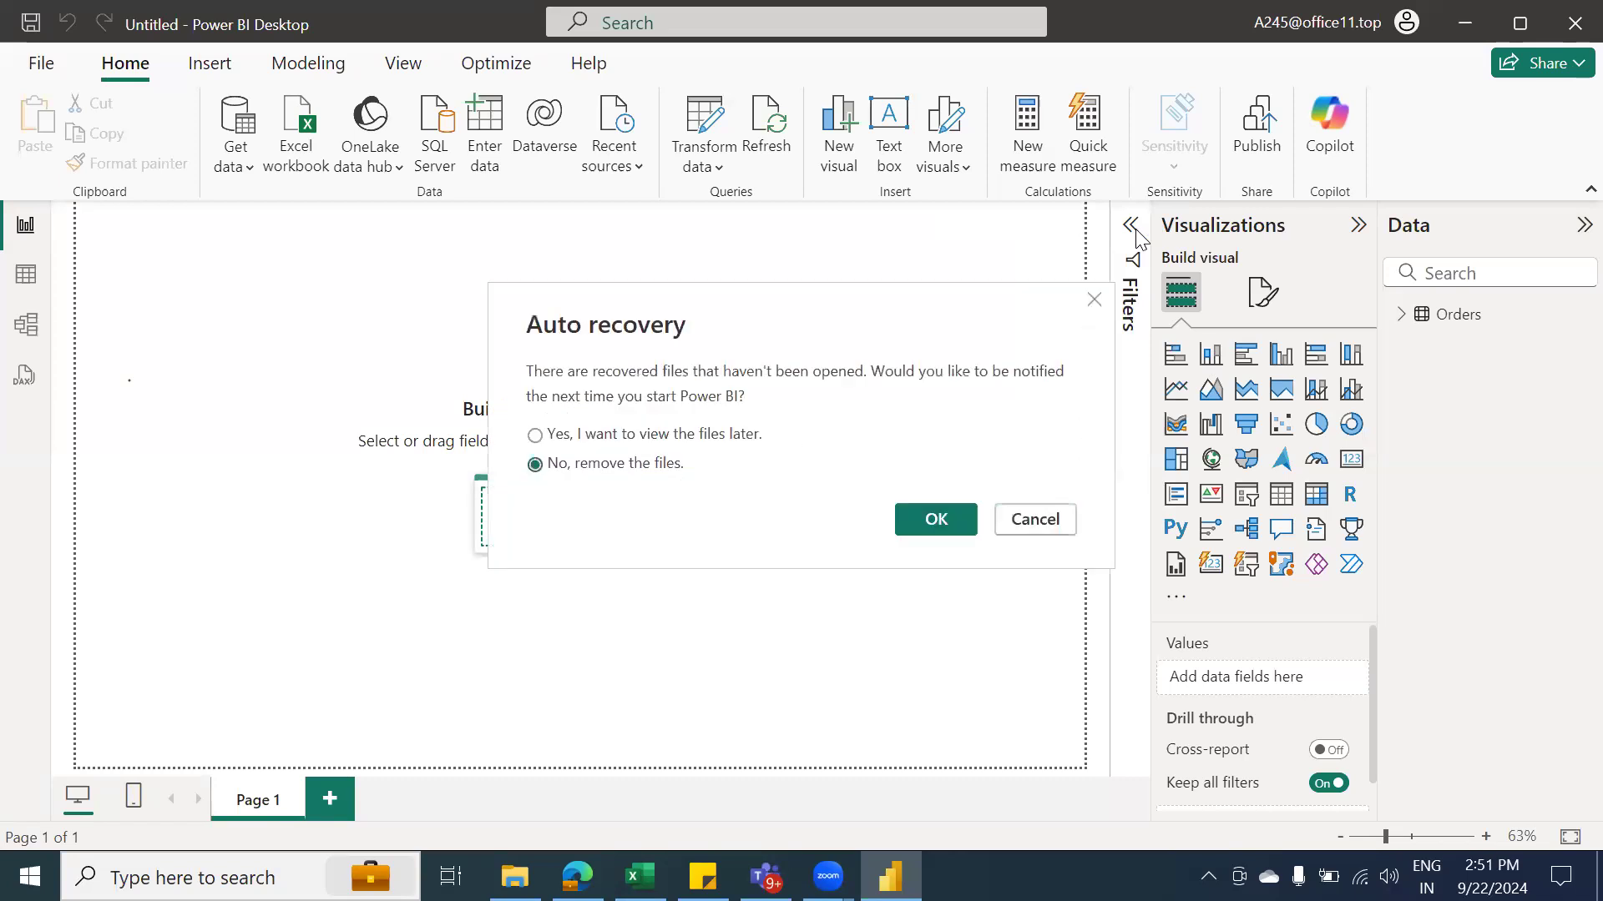
click(670, 436)
click(937, 519)
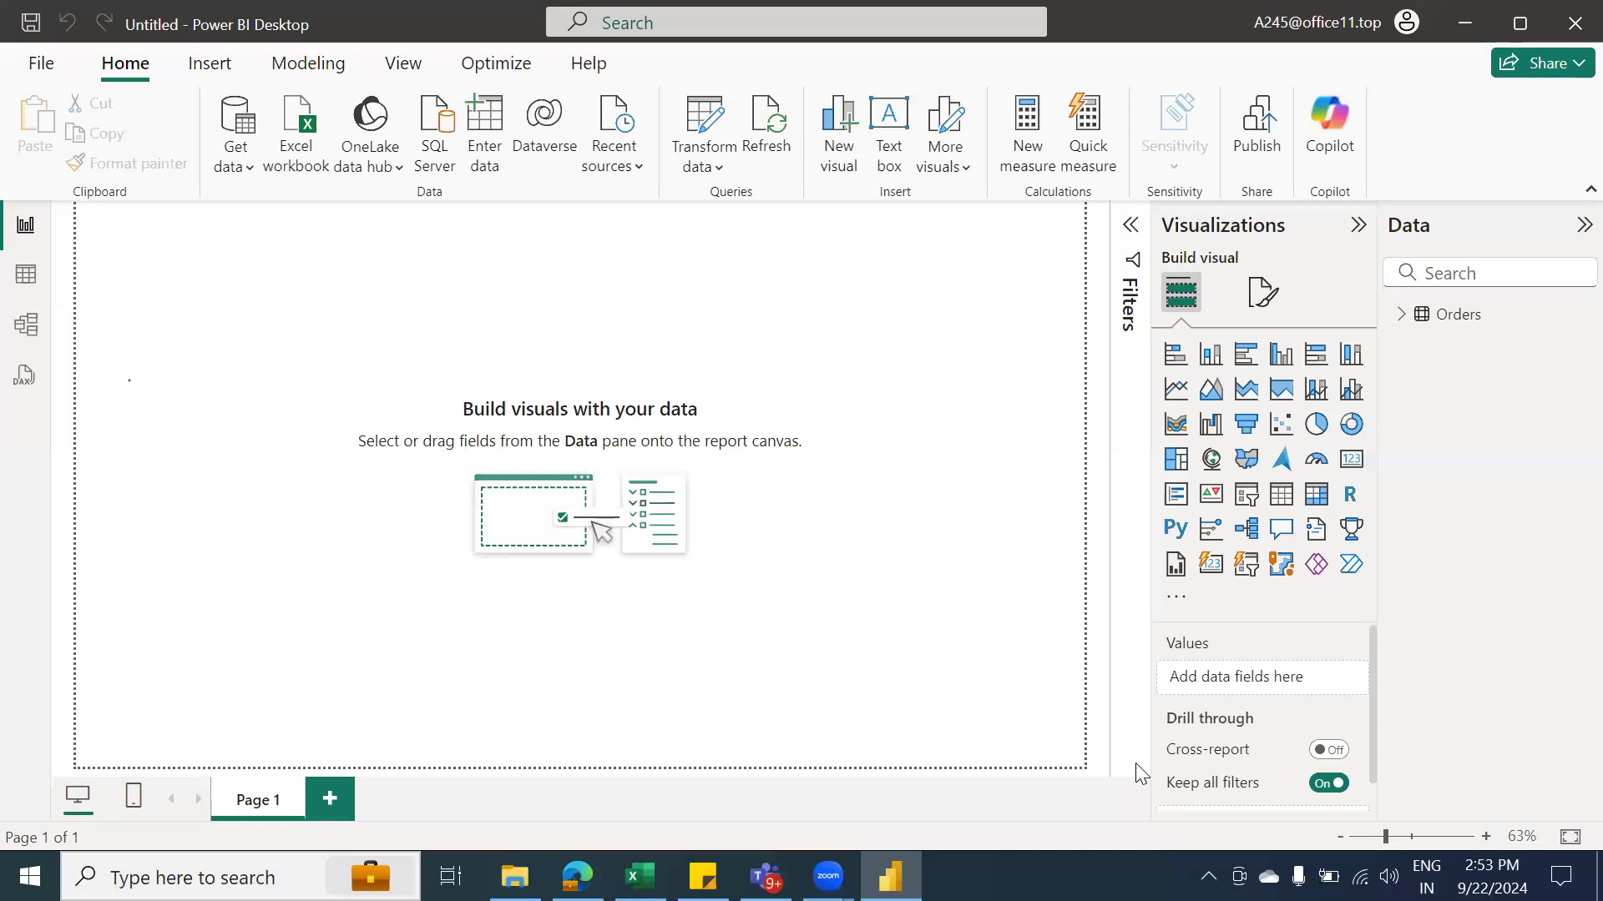
Inspect the Orders data in Table view and its table card in Model view, collapsing the Properties pane
click(26, 277)
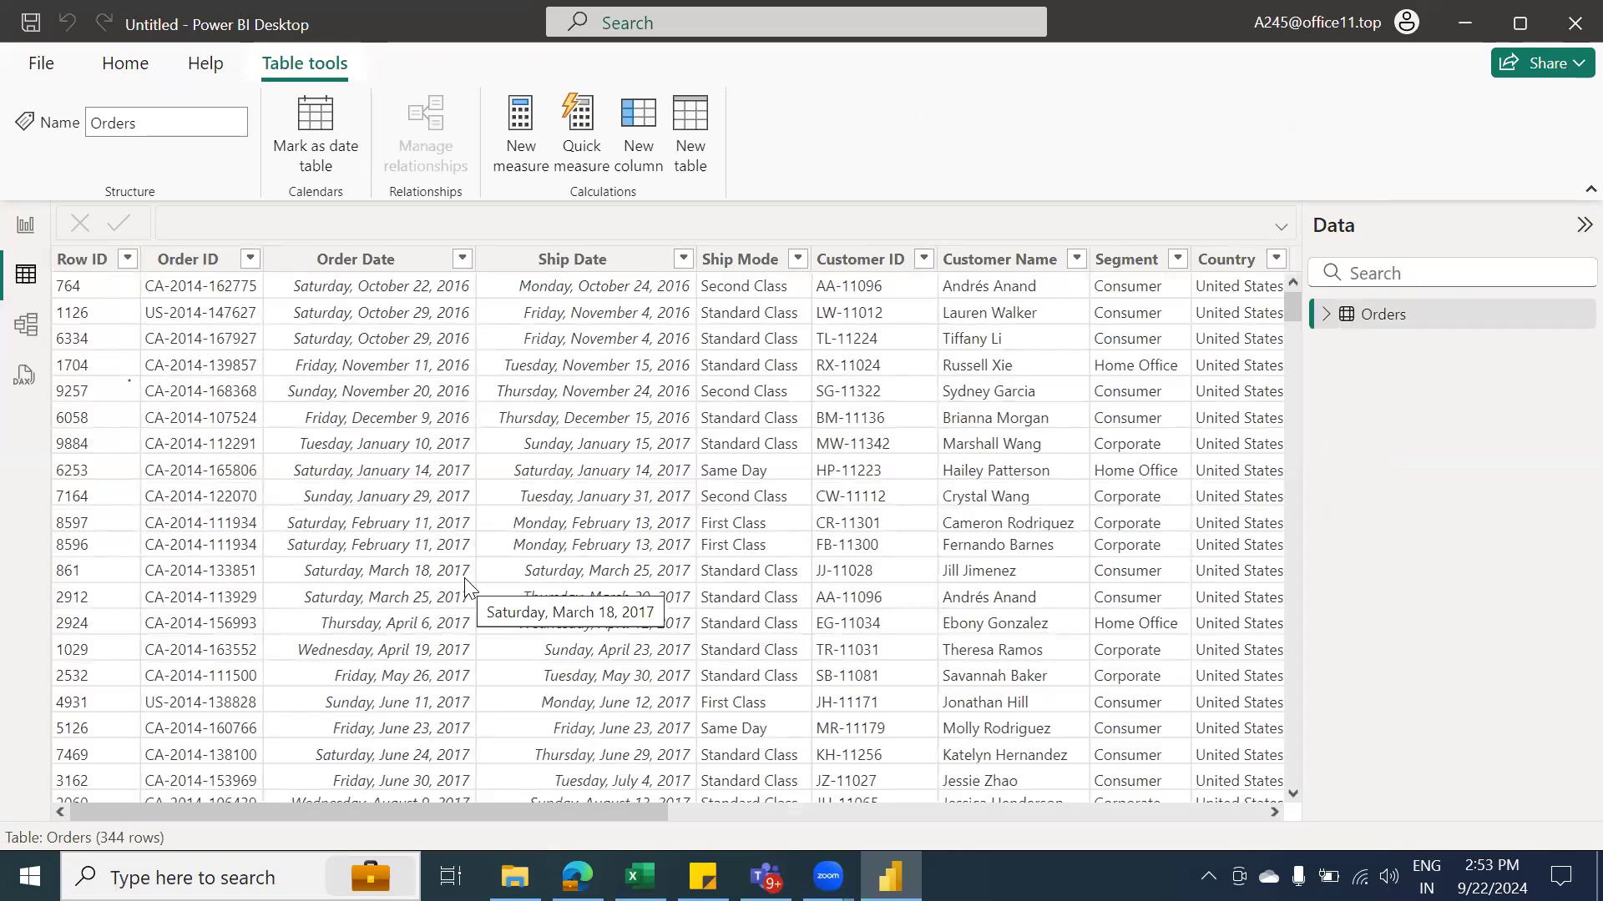
click(27, 332)
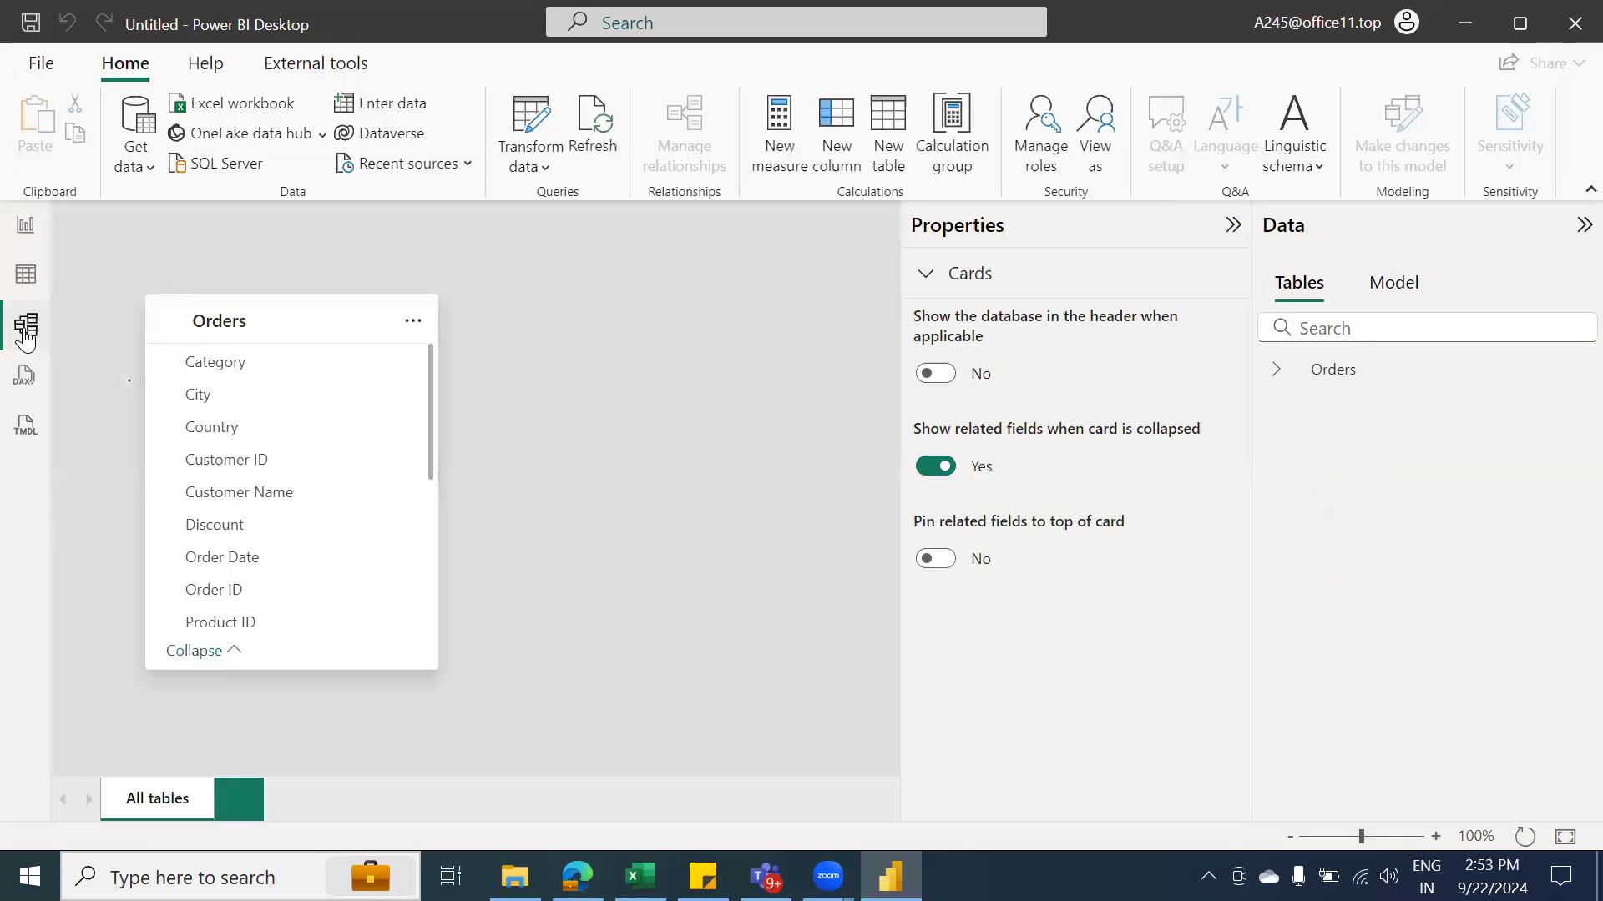
click(1233, 226)
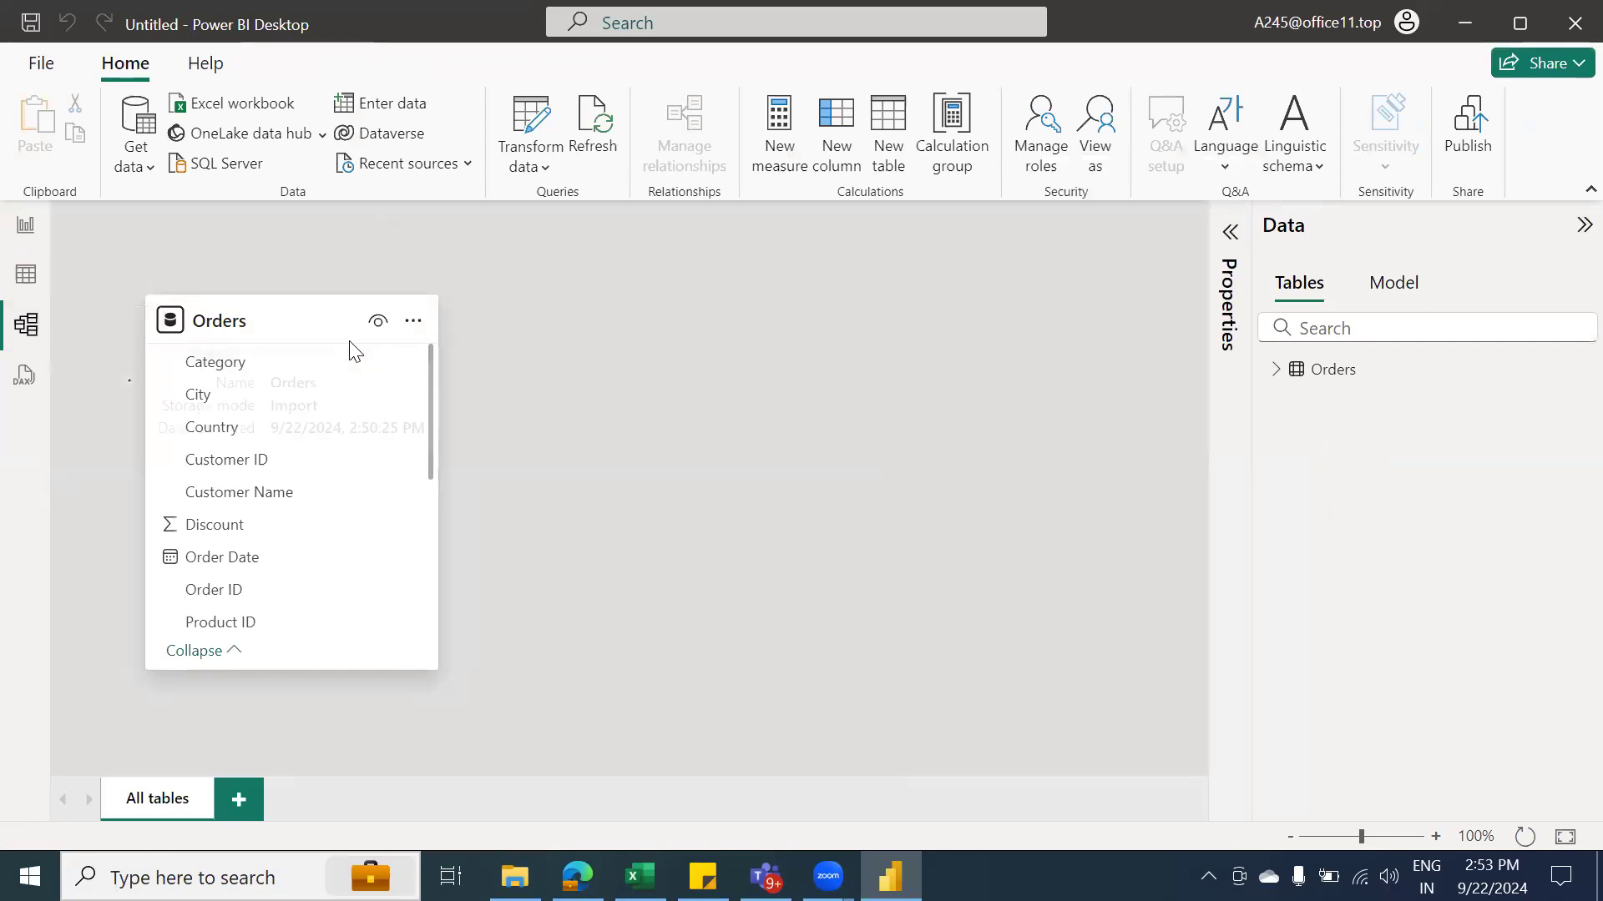
mouse_move(355, 351)
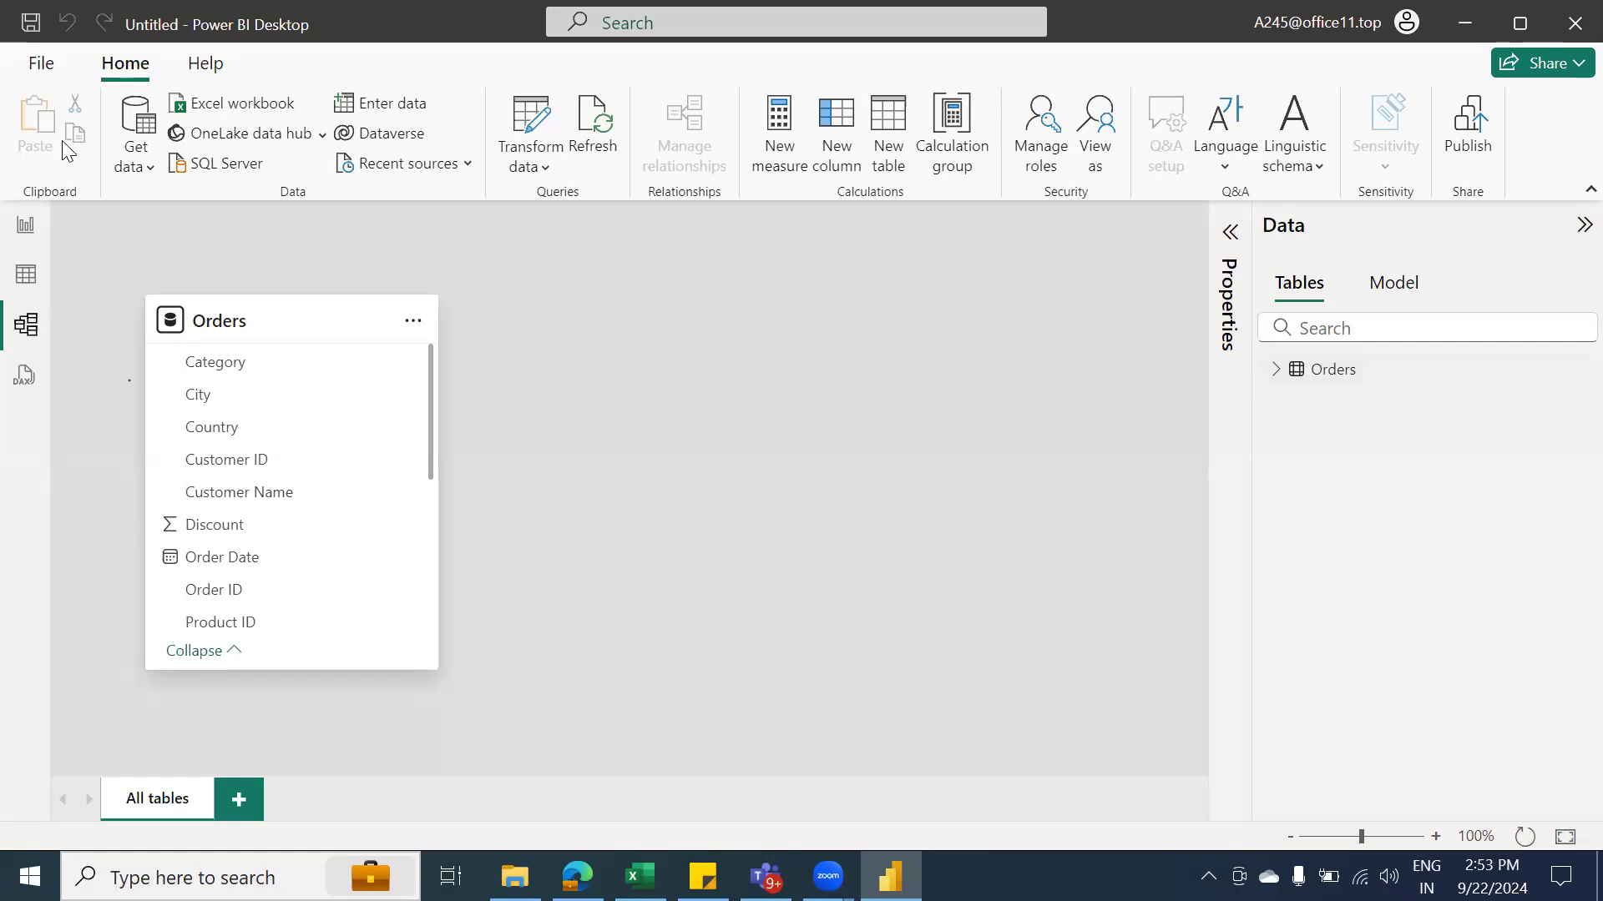
Return to Report view, expand the Orders table and look through its list of fields
click(24, 229)
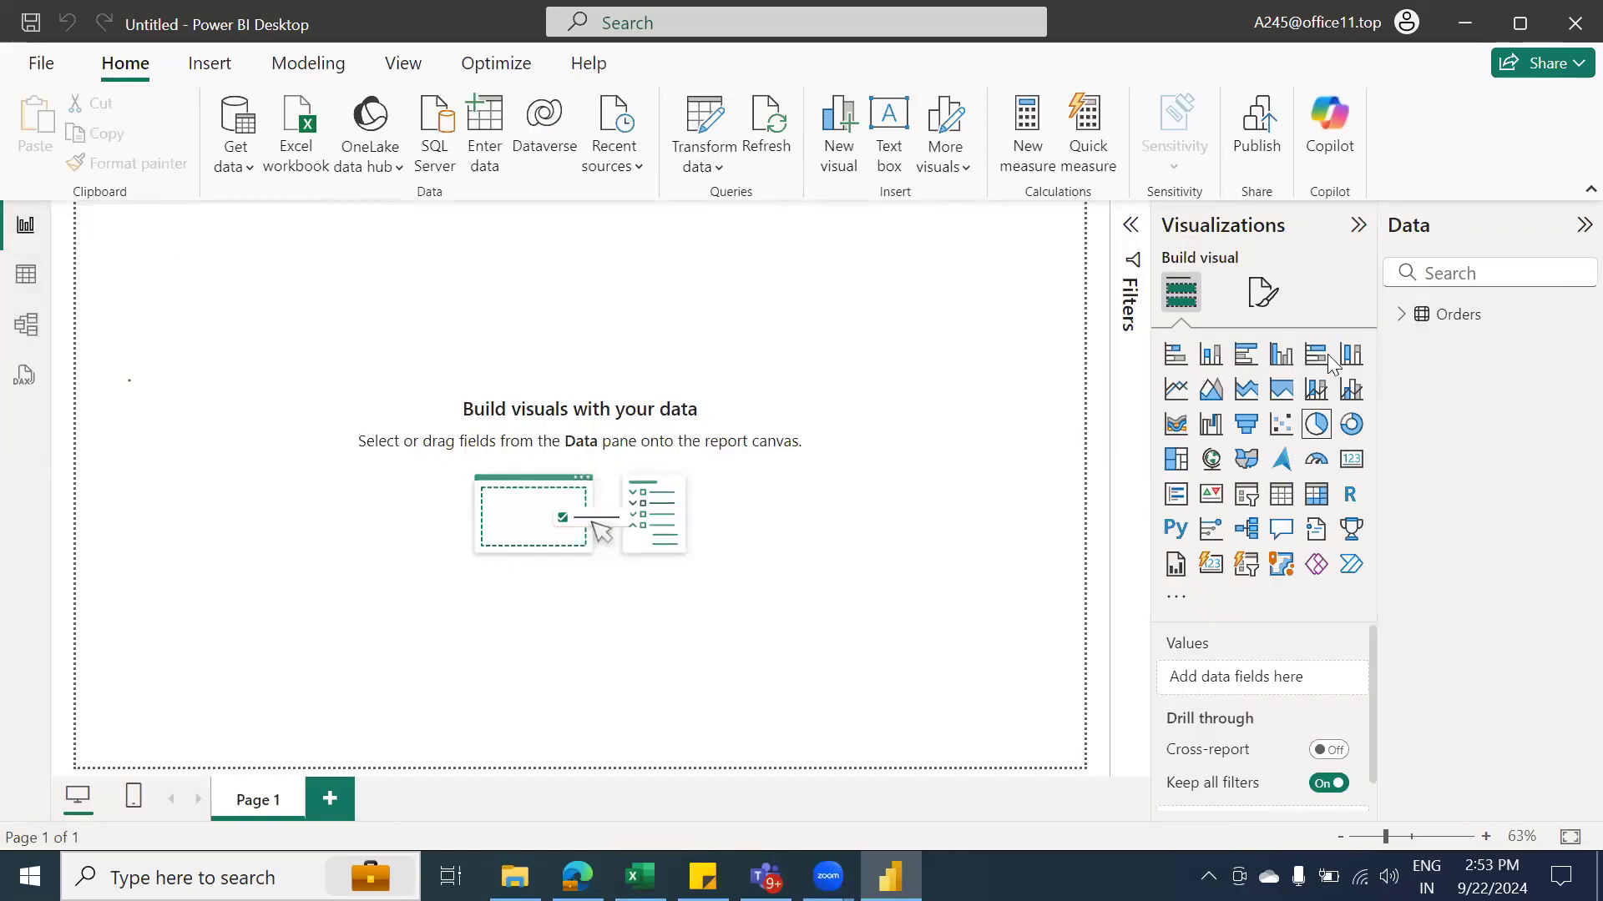
click(1405, 318)
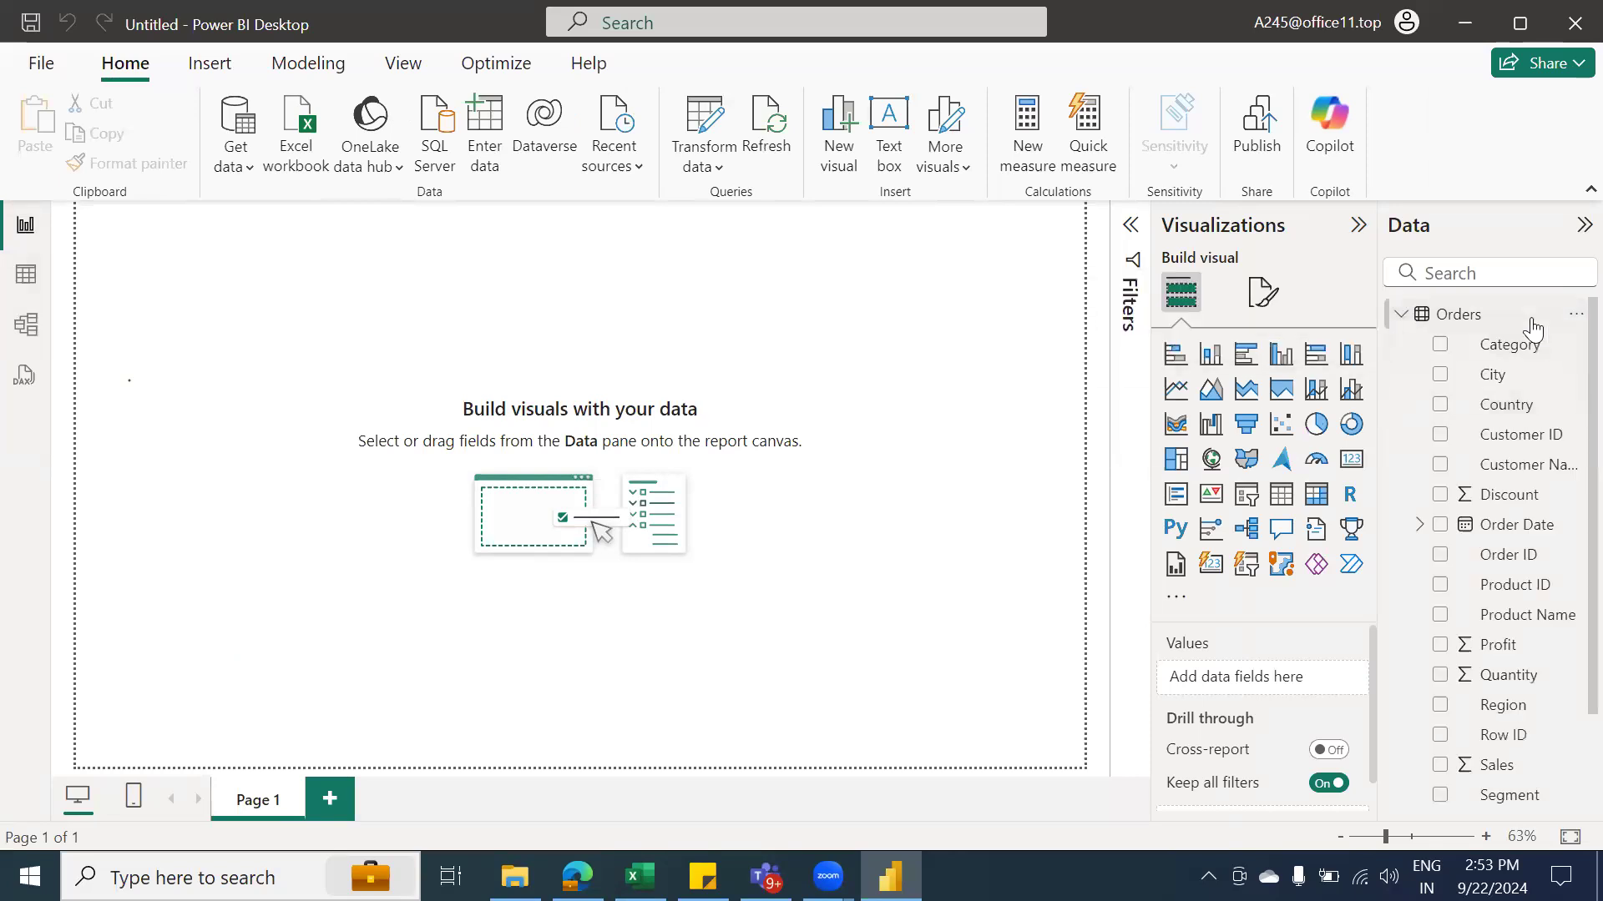
scroll(1531, 672, down, 3)
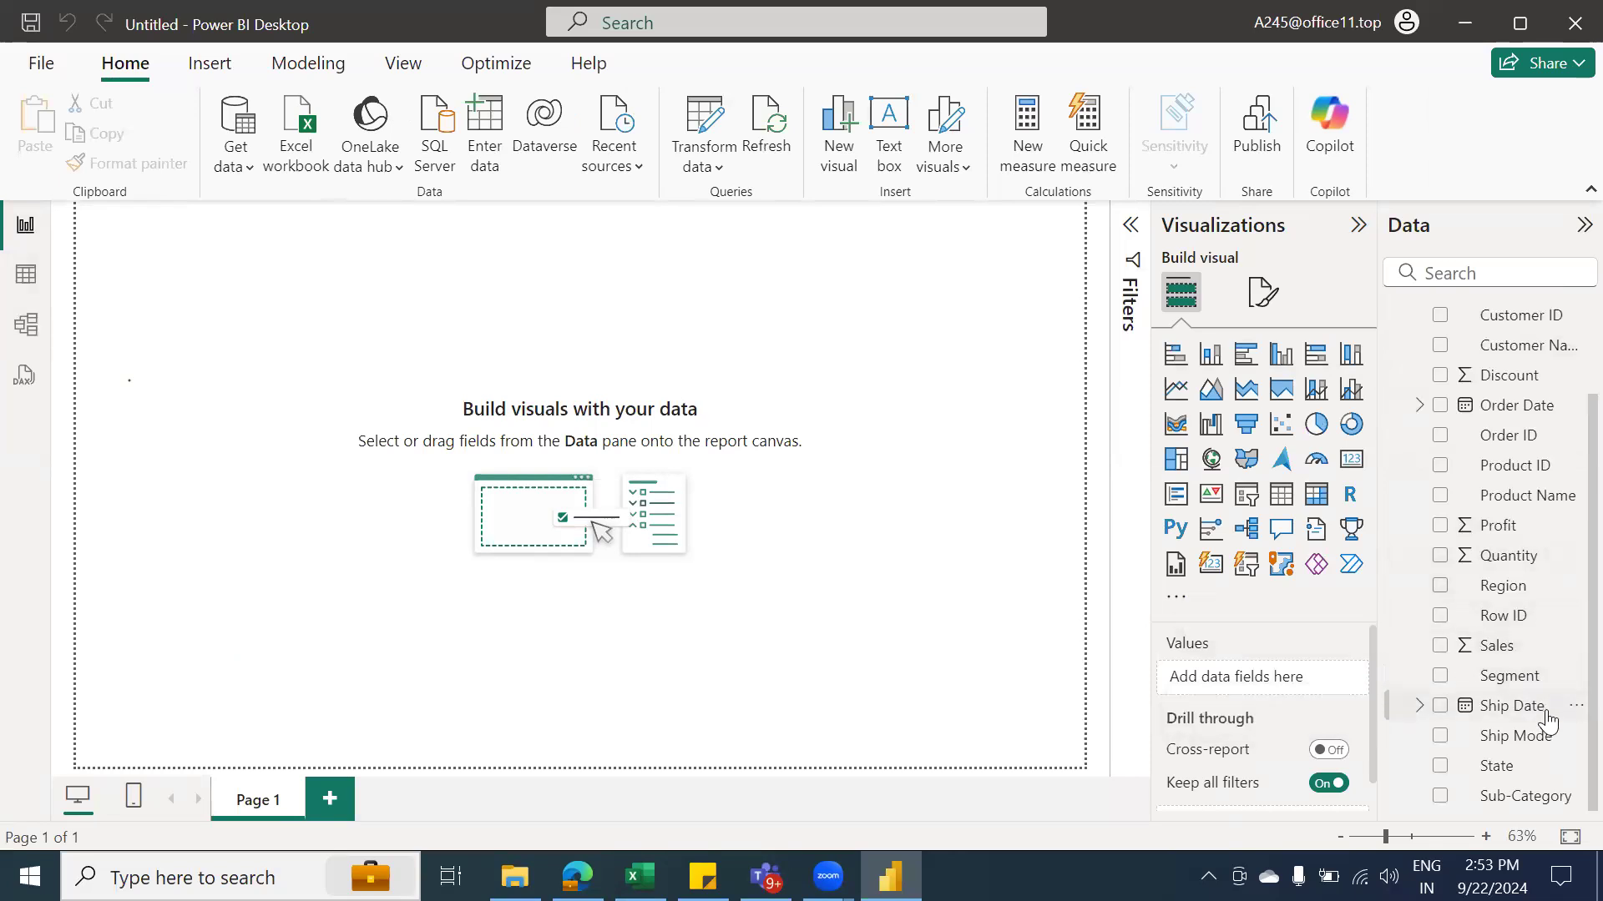
scroll(1518, 574, up, 1)
scroll(1518, 574, up, 3)
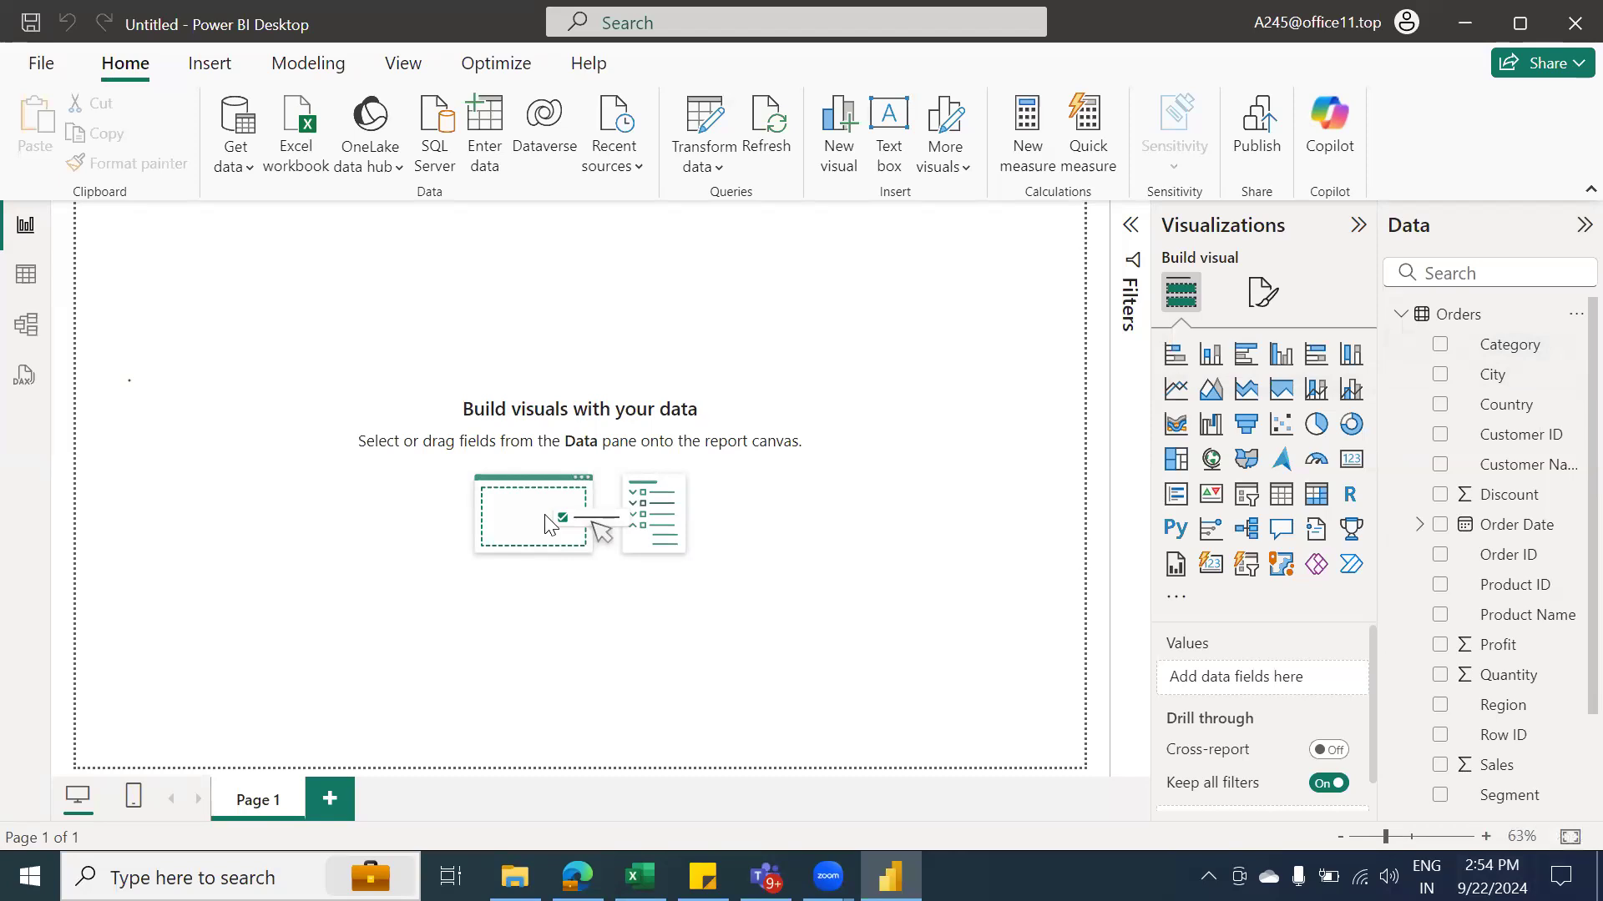
Add an empty clustered column chart to Page 1, enlarge it to fill most of the canvas and centre it near the page's upper edge
click(1279, 357)
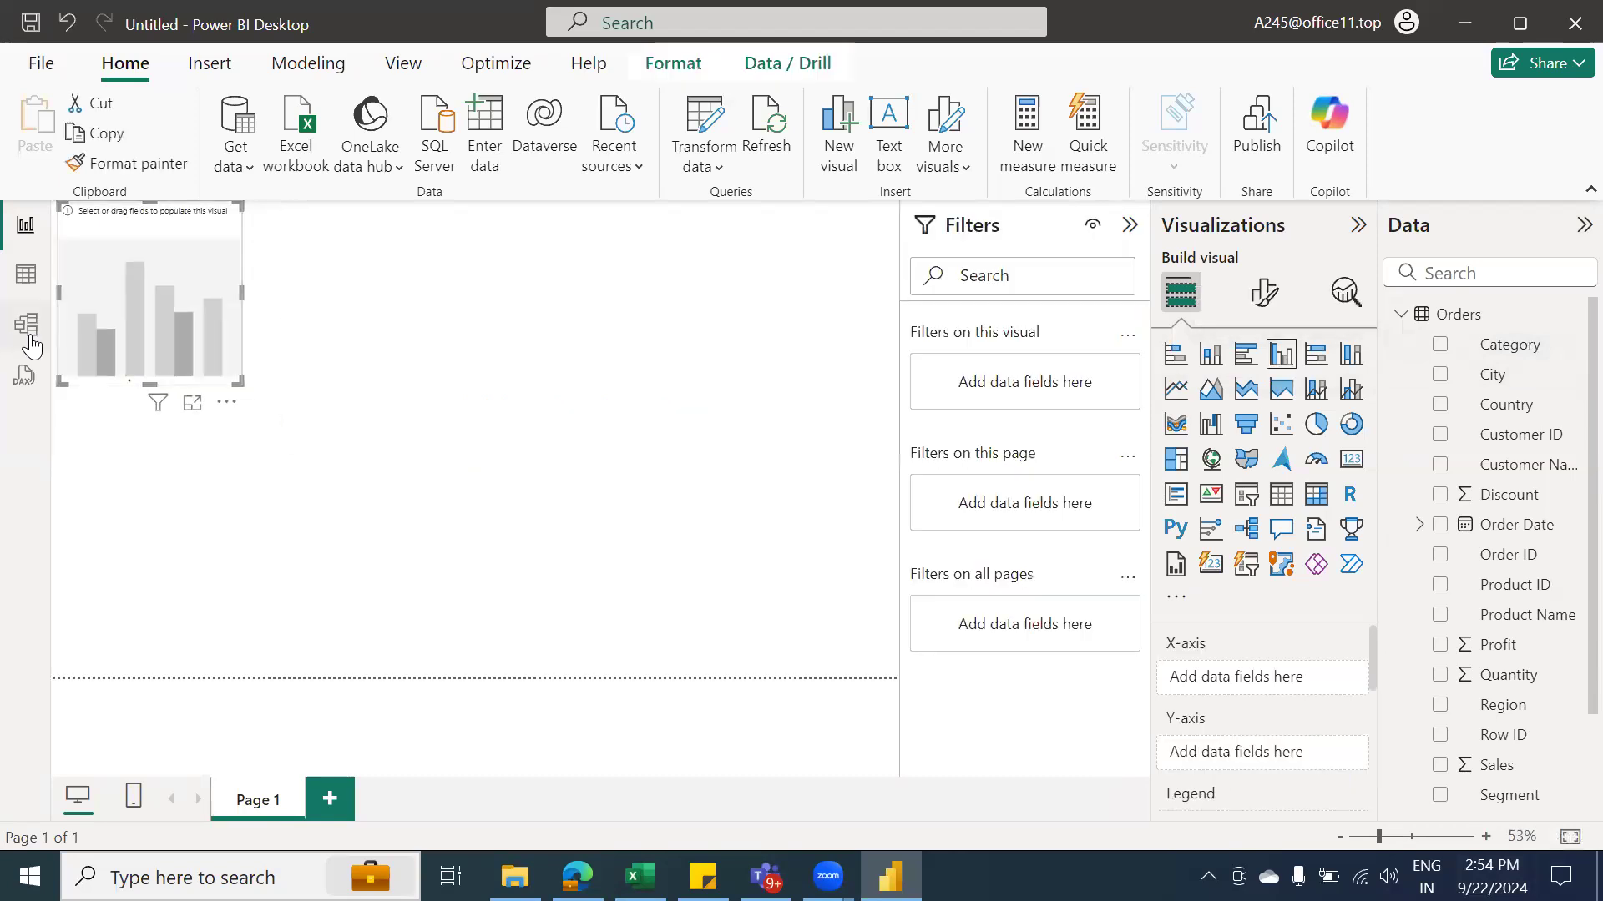
drag(232, 378, 896, 646)
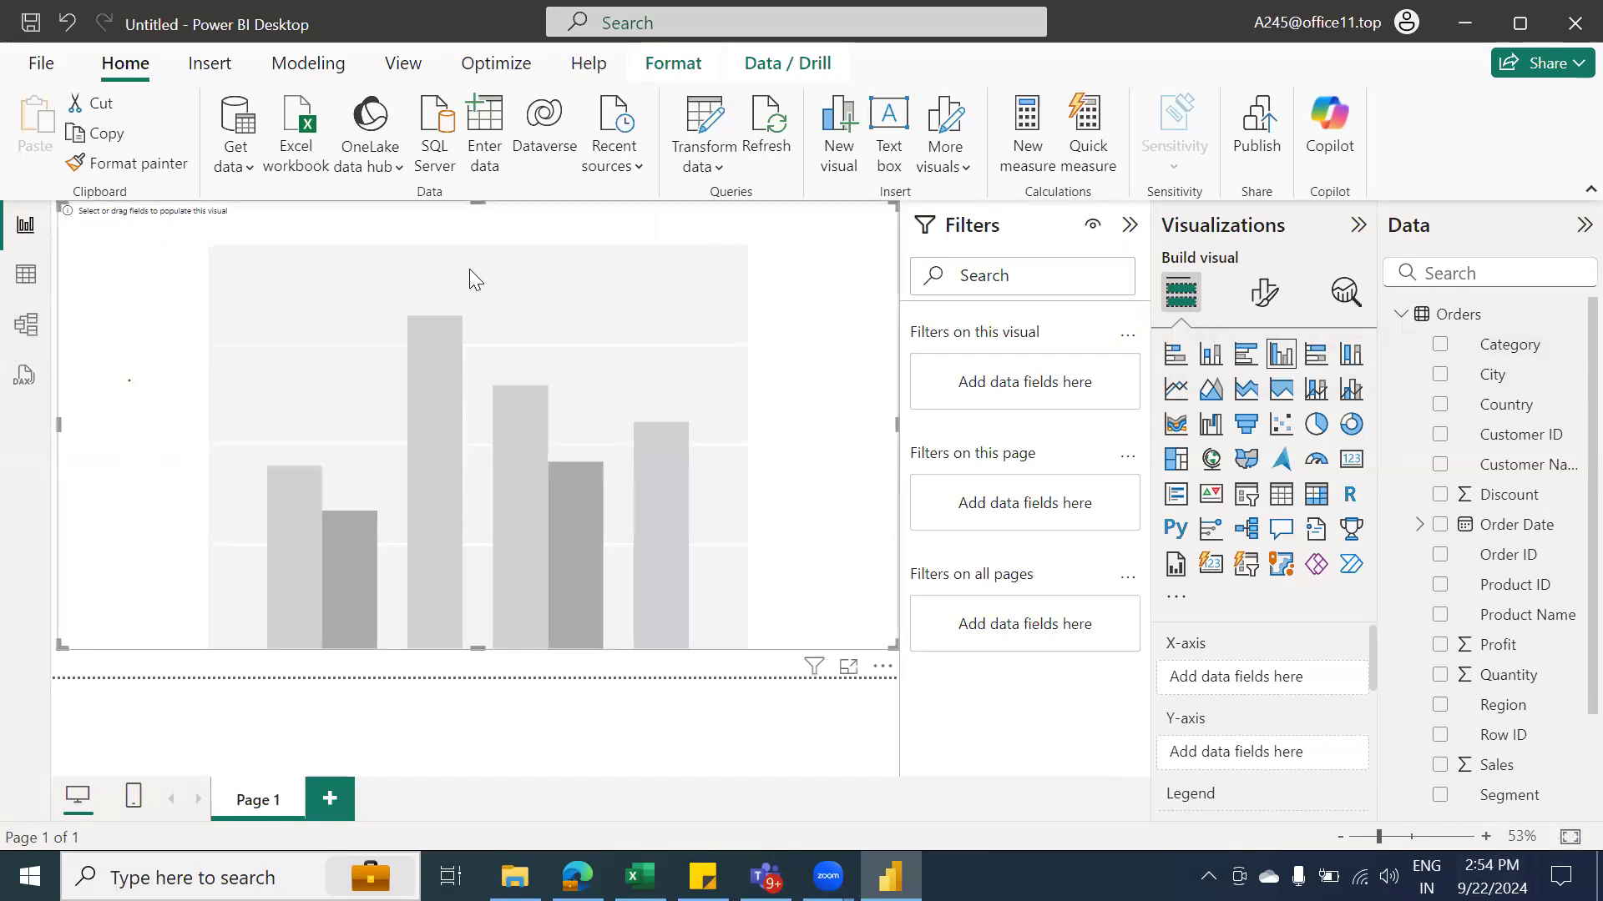
mouse_move(341, 310)
mouse_down()
mouse_move(319, 322)
mouse_move(335, 322)
mouse_up()
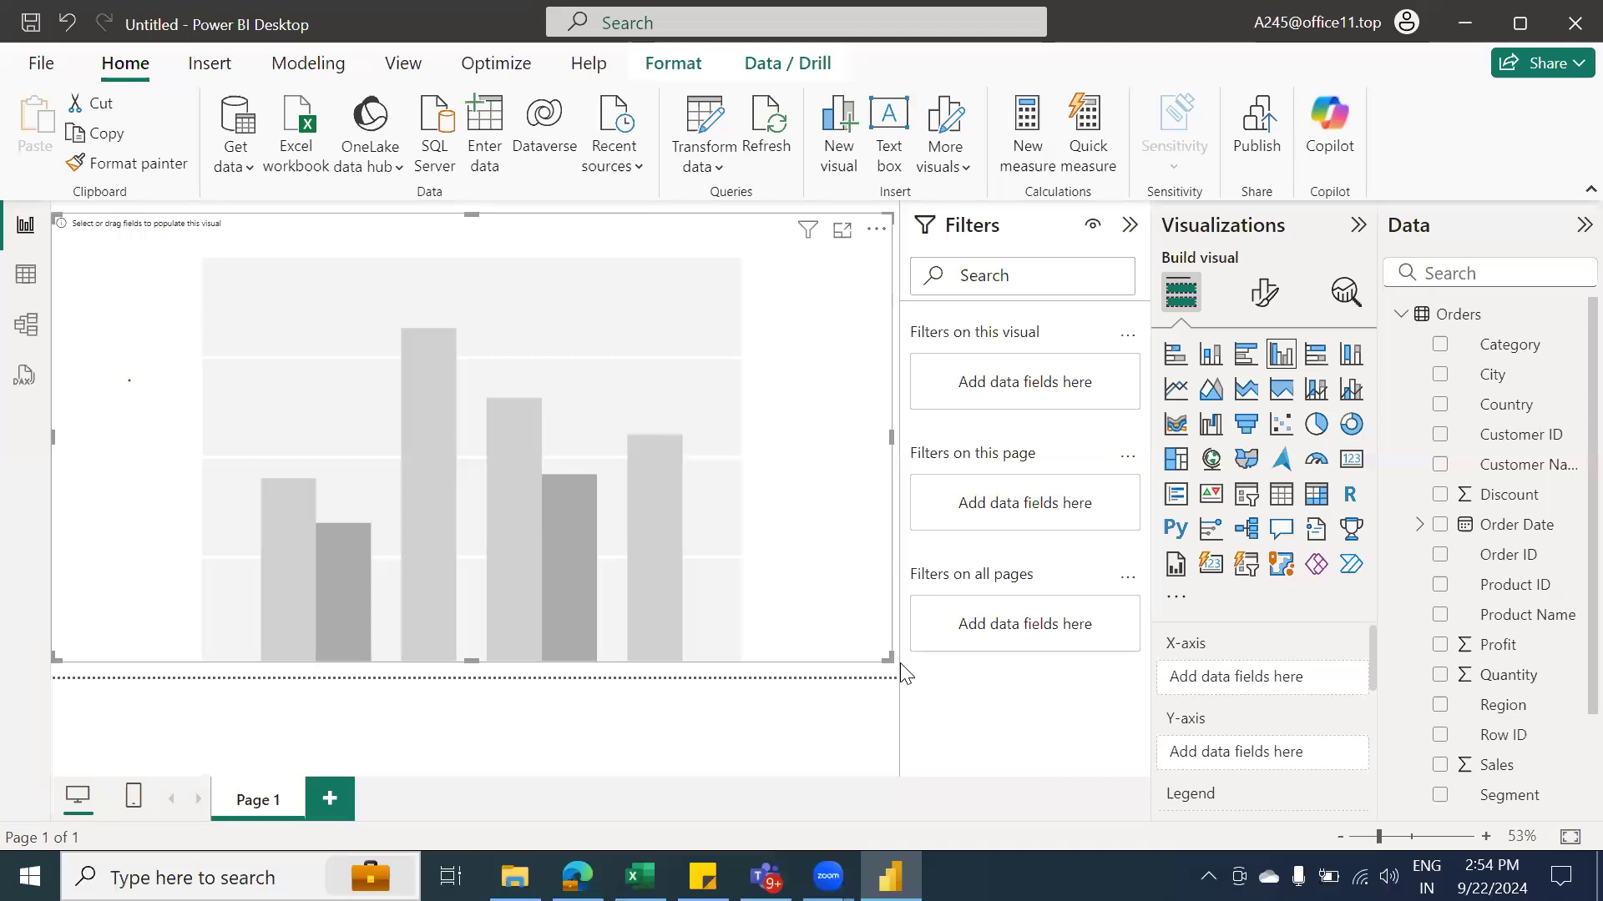
drag(894, 661, 740, 626)
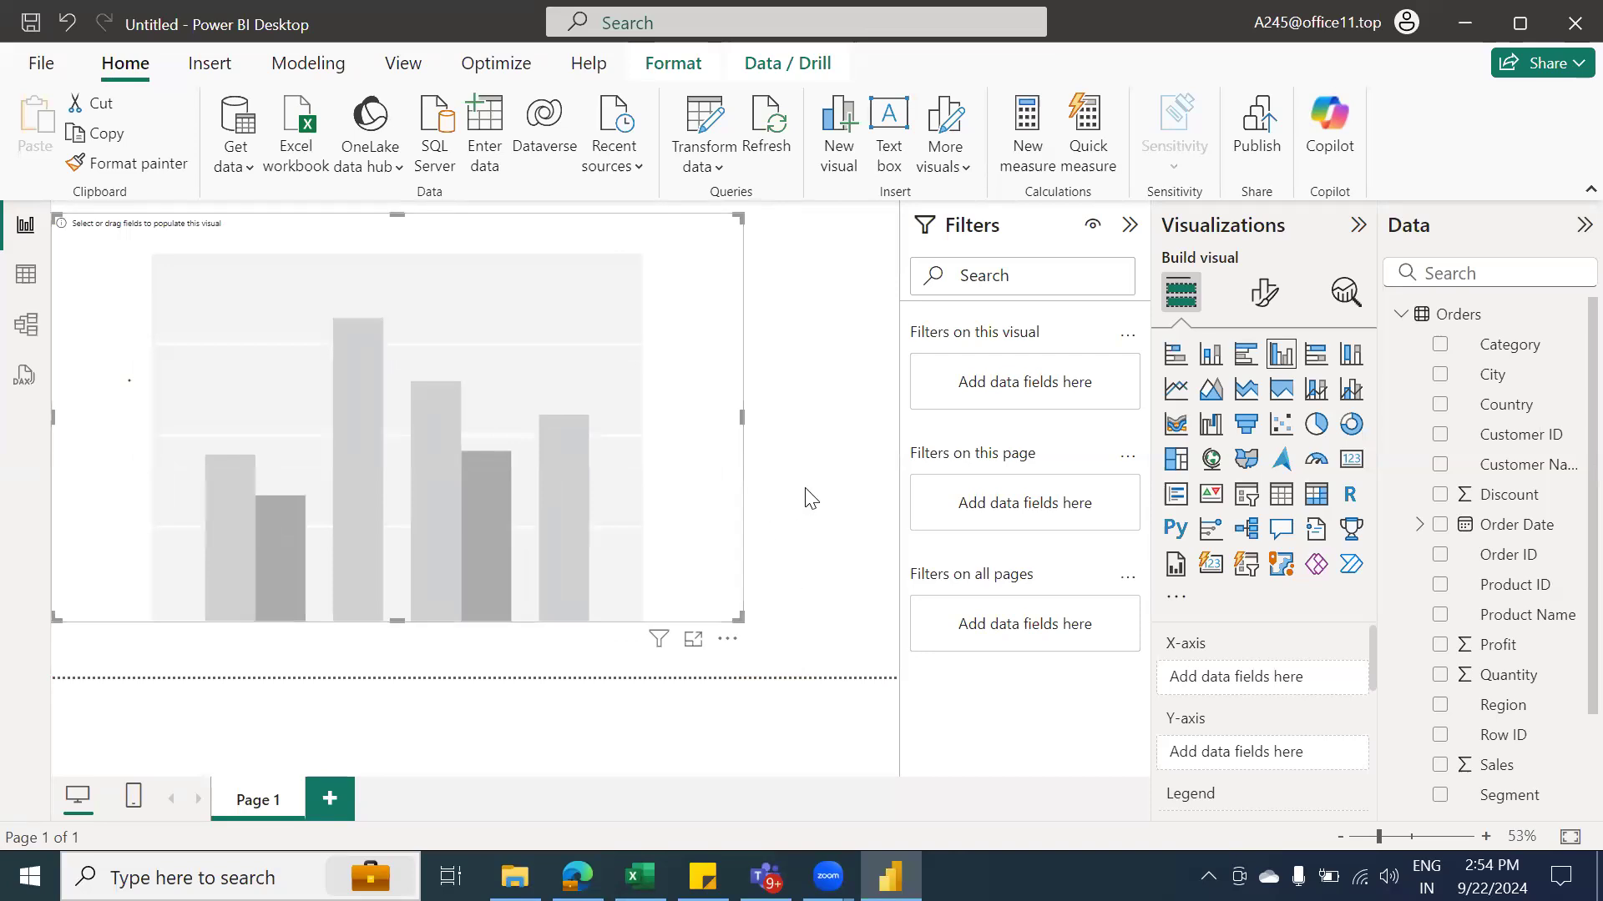
drag(665, 597, 740, 605)
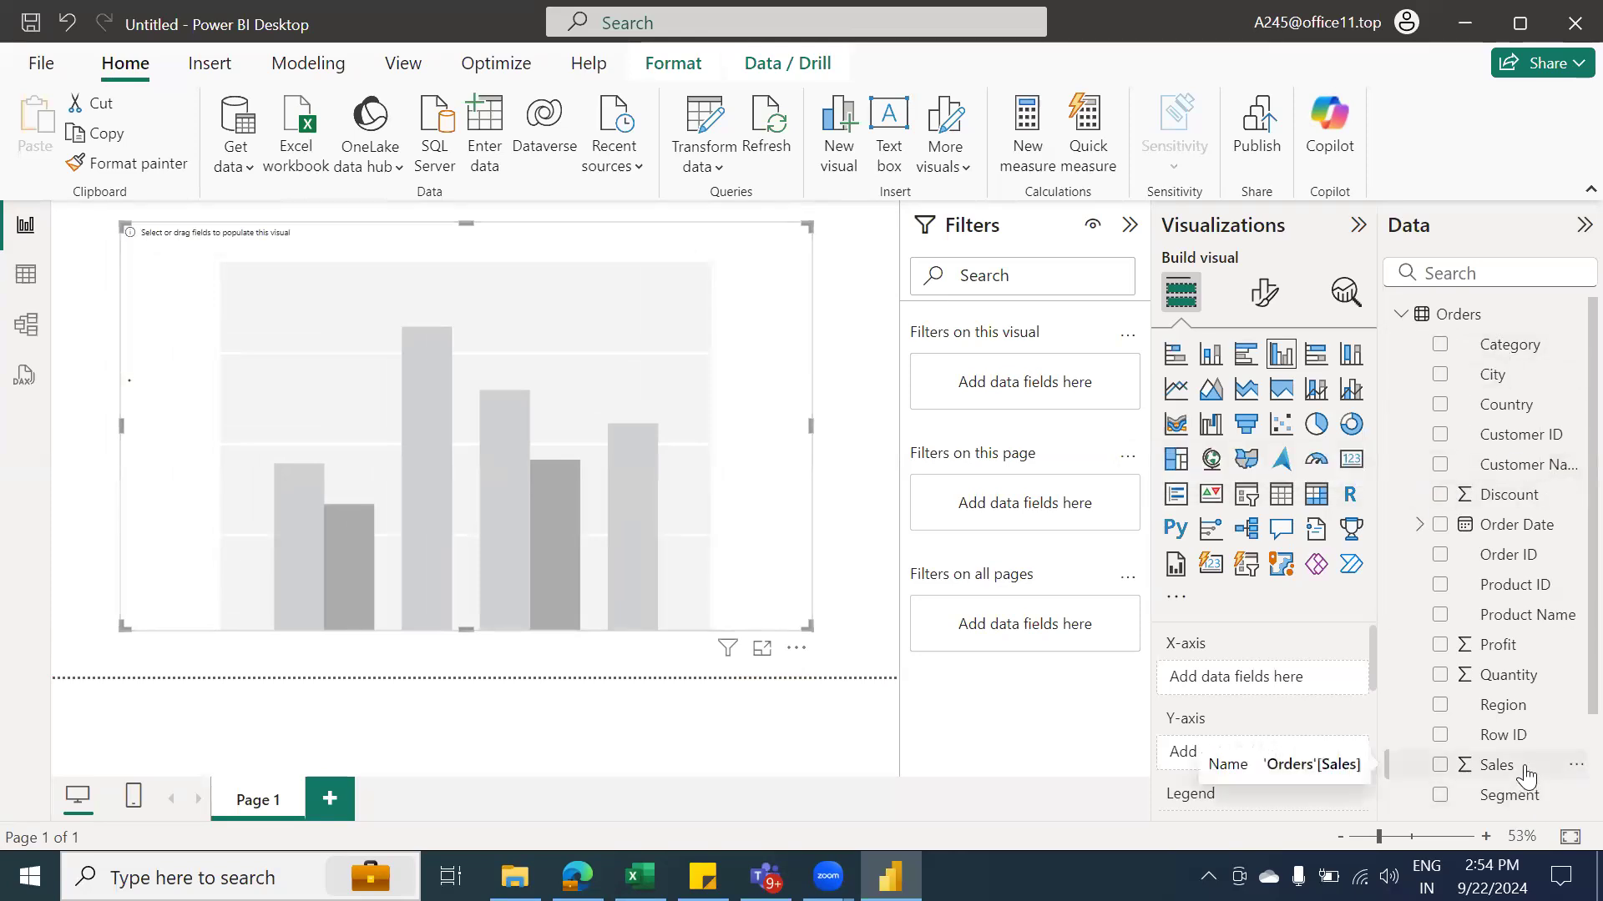
Populate the blank clustered column chart with Category on the X-axis and Sales on the Y-axis
click(1440, 346)
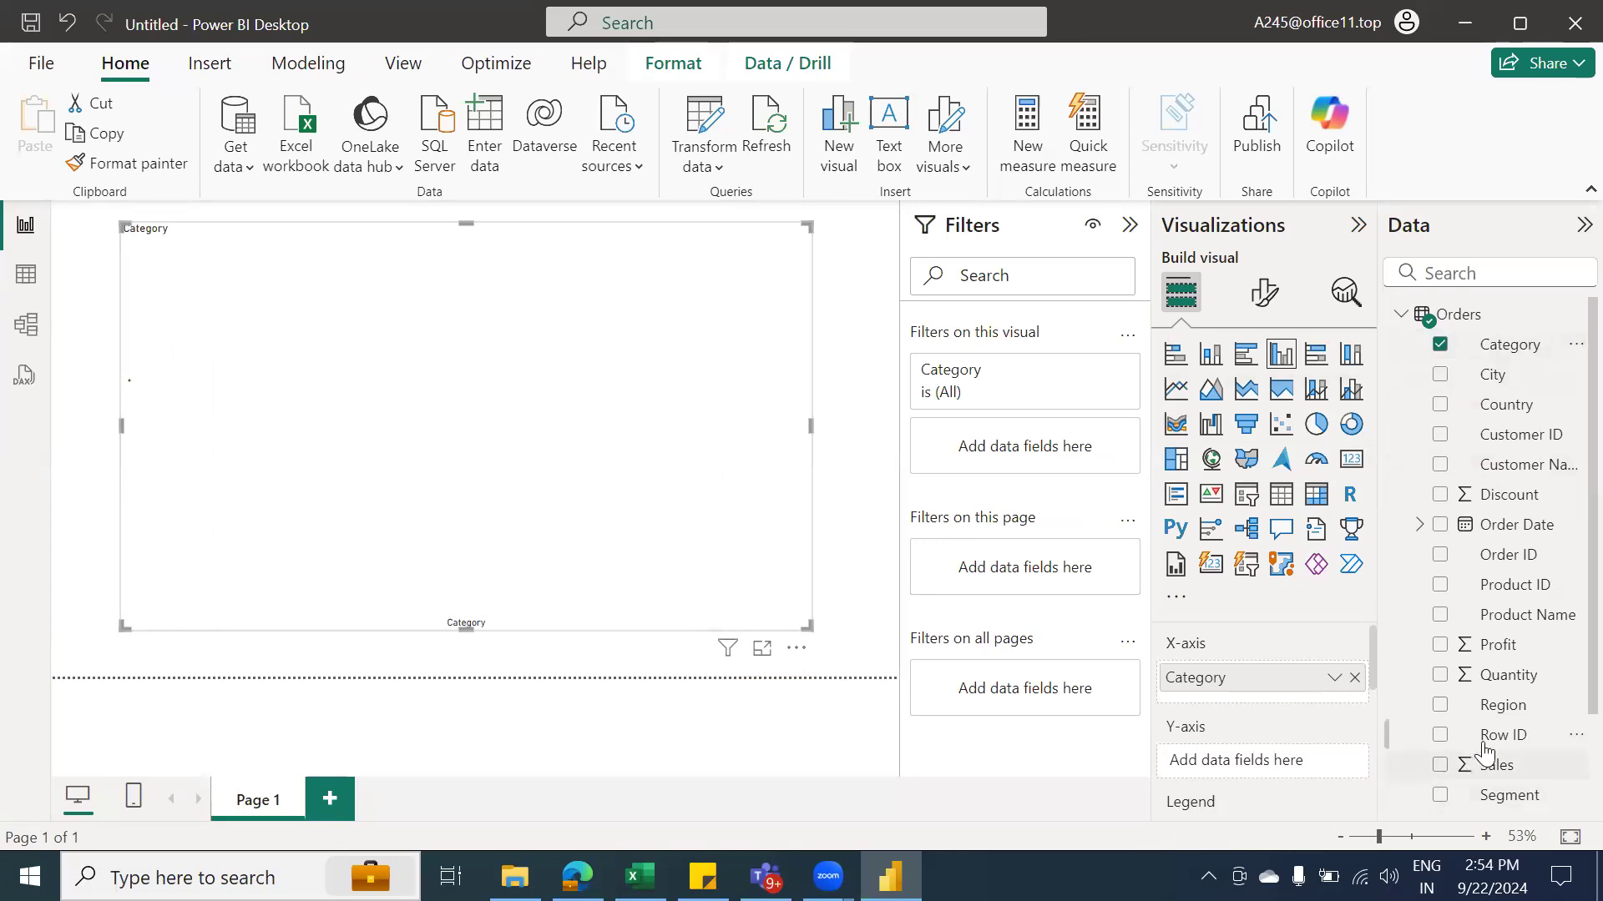
scroll(1469, 751, down, 2)
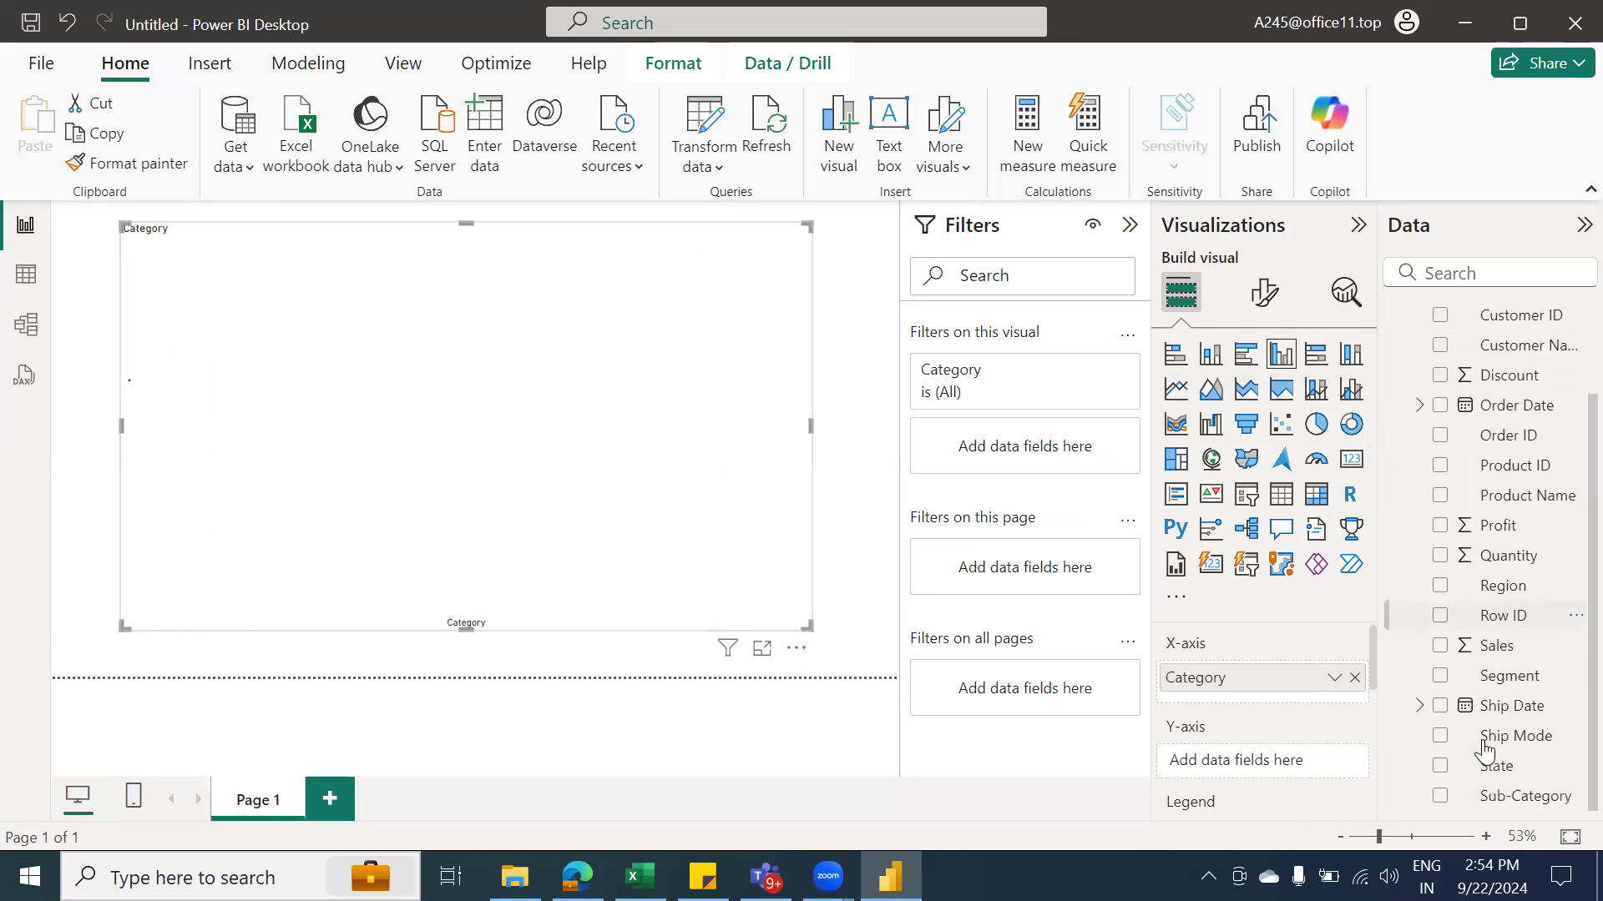
click(1441, 646)
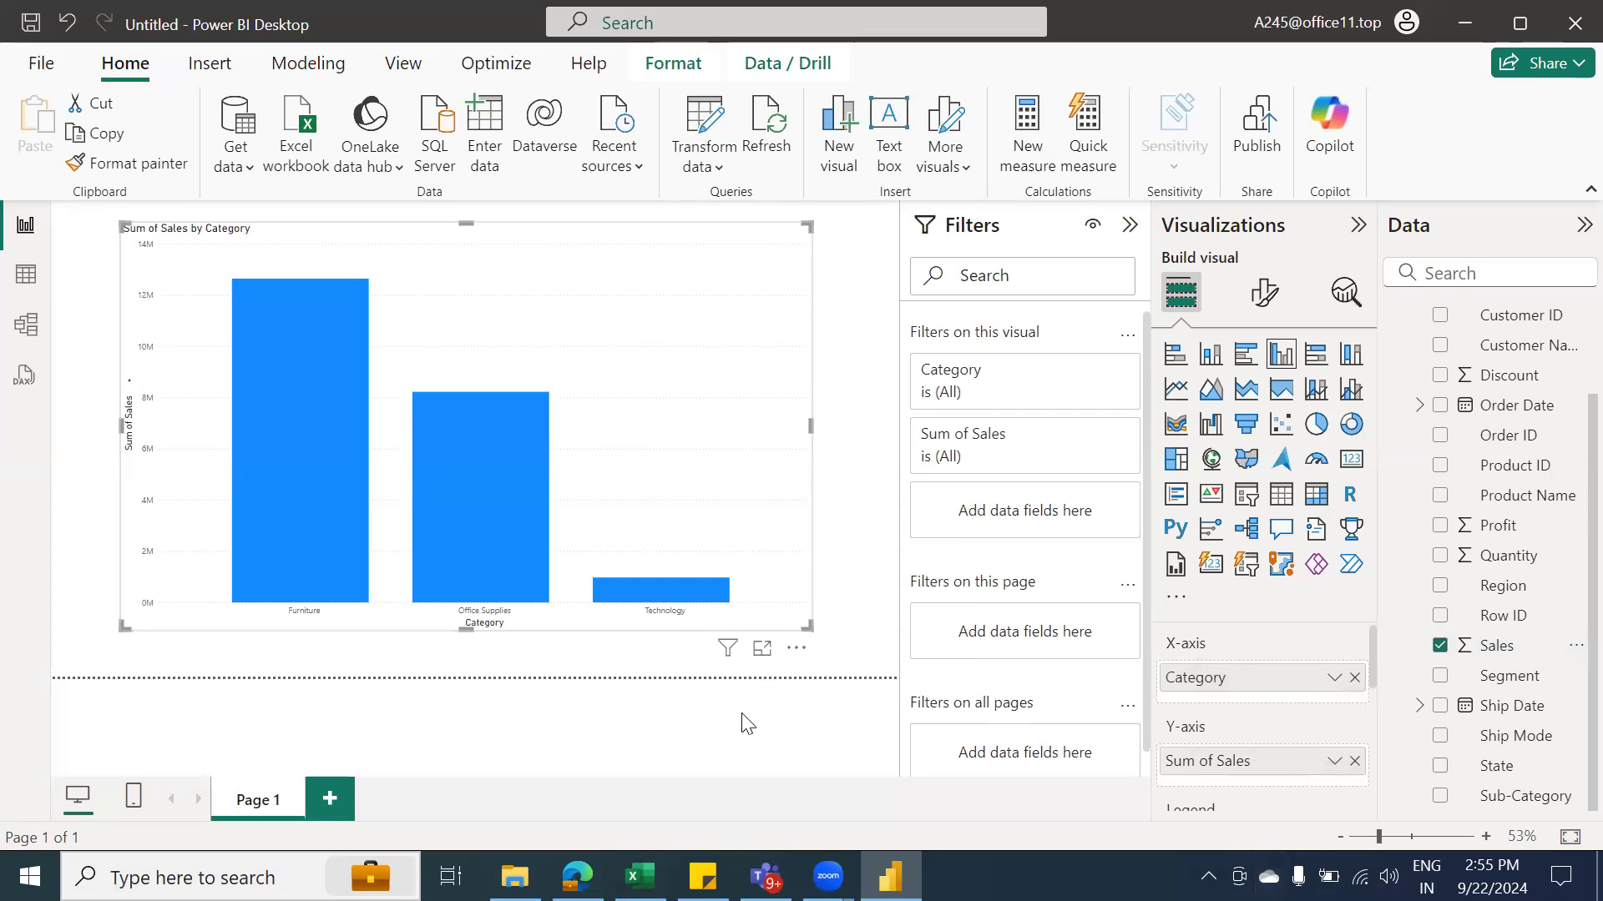
key(Escape)
Close the Edge browser window that has WhatsApp open
mouse_move(577, 876)
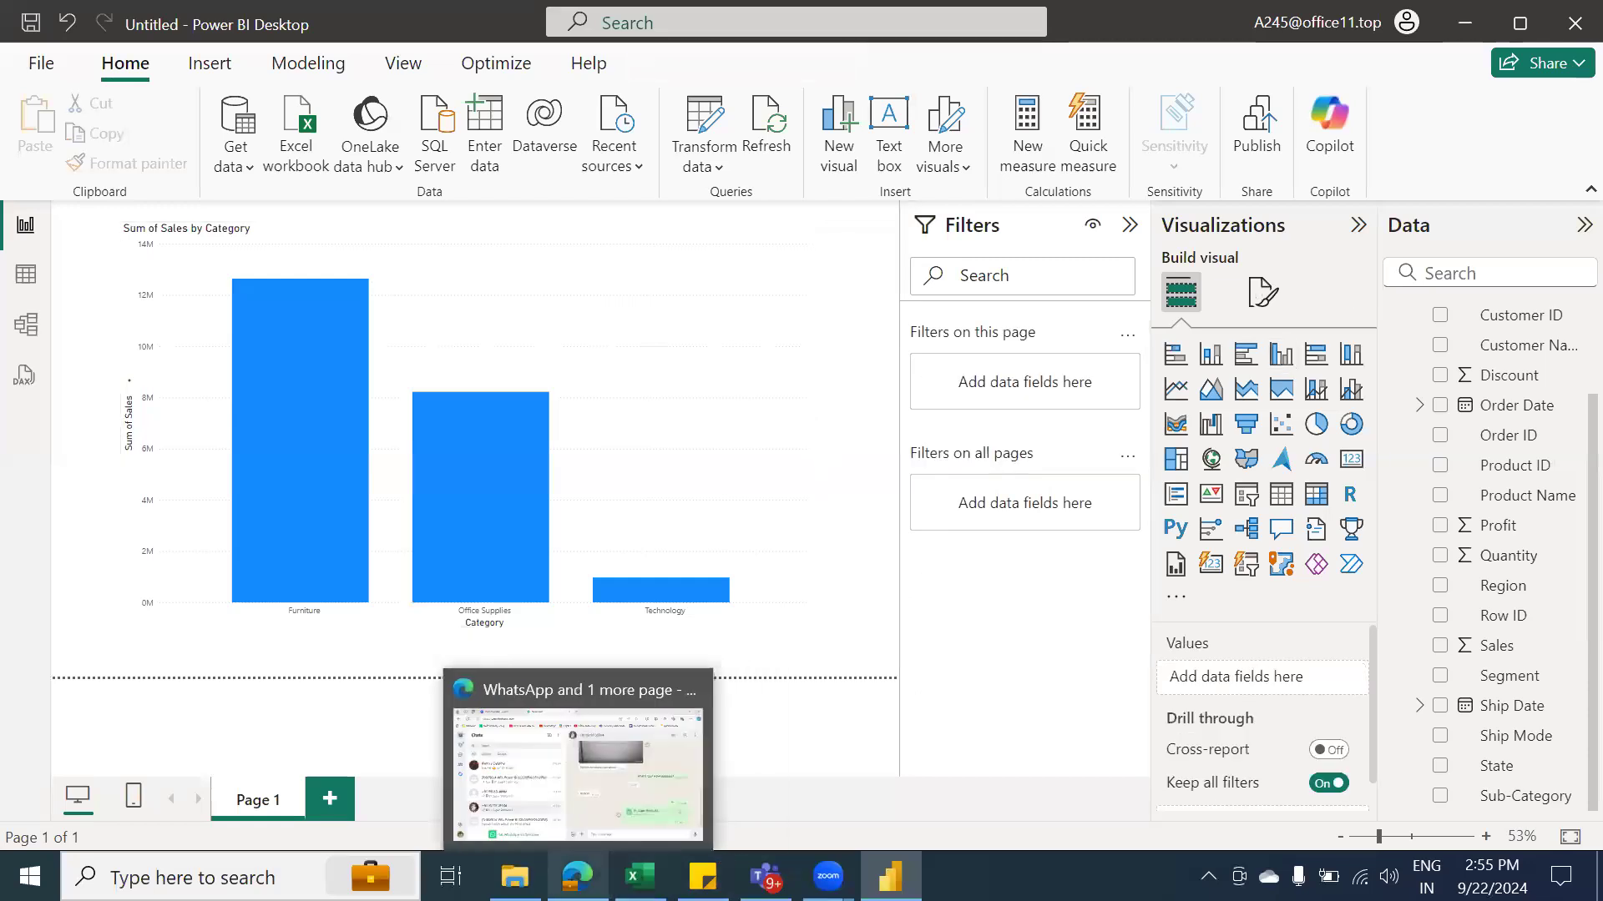
mouse_move(828, 877)
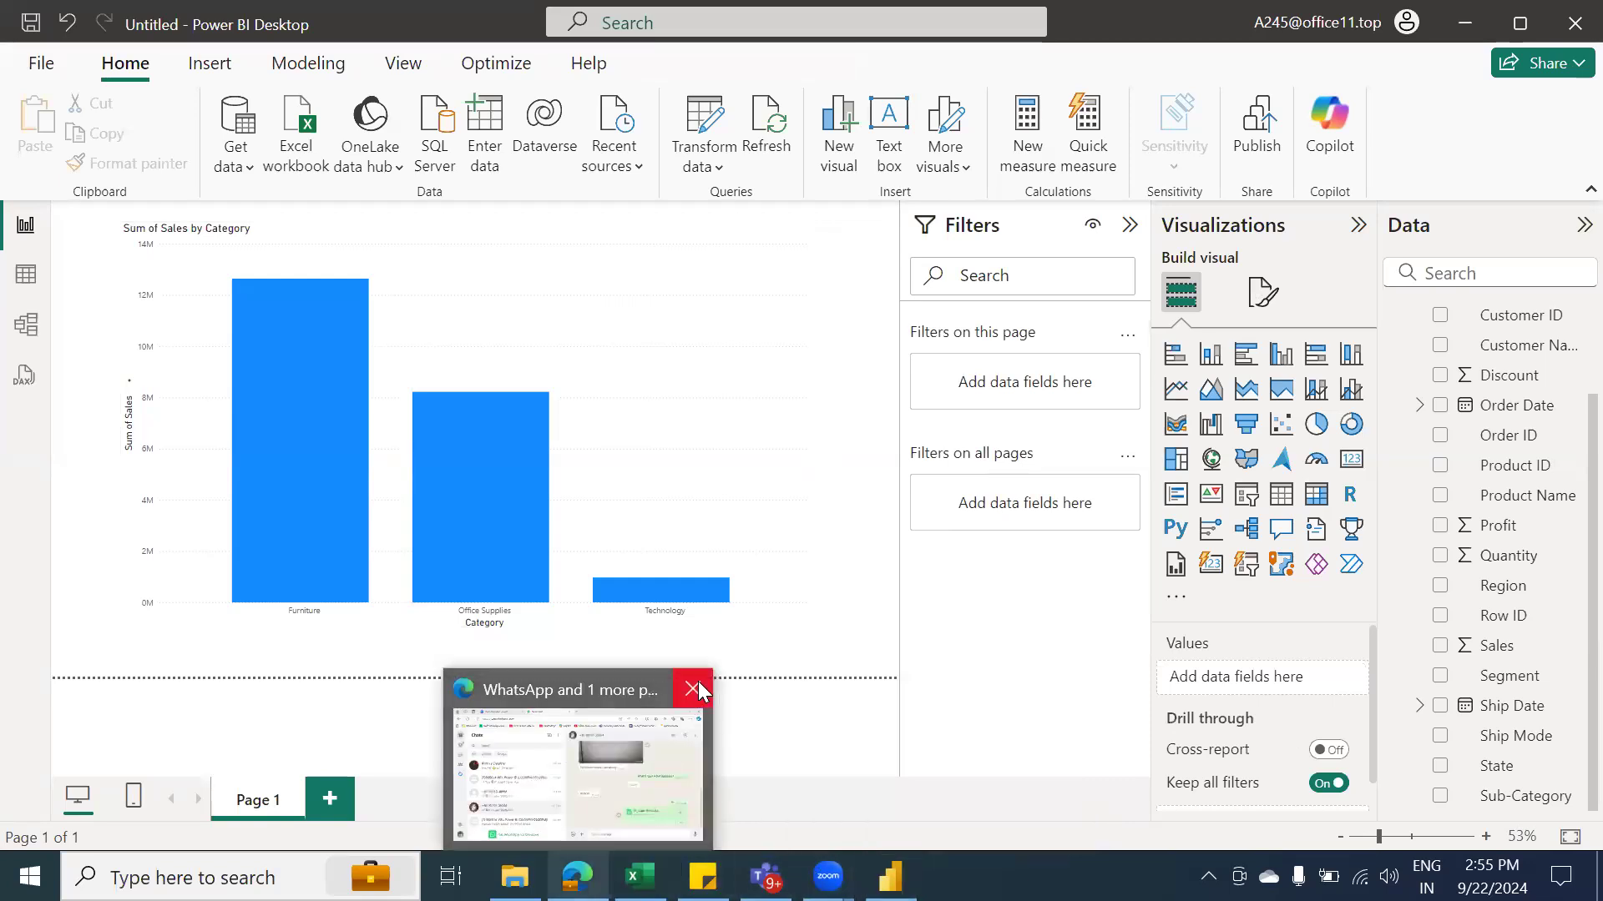
click(693, 687)
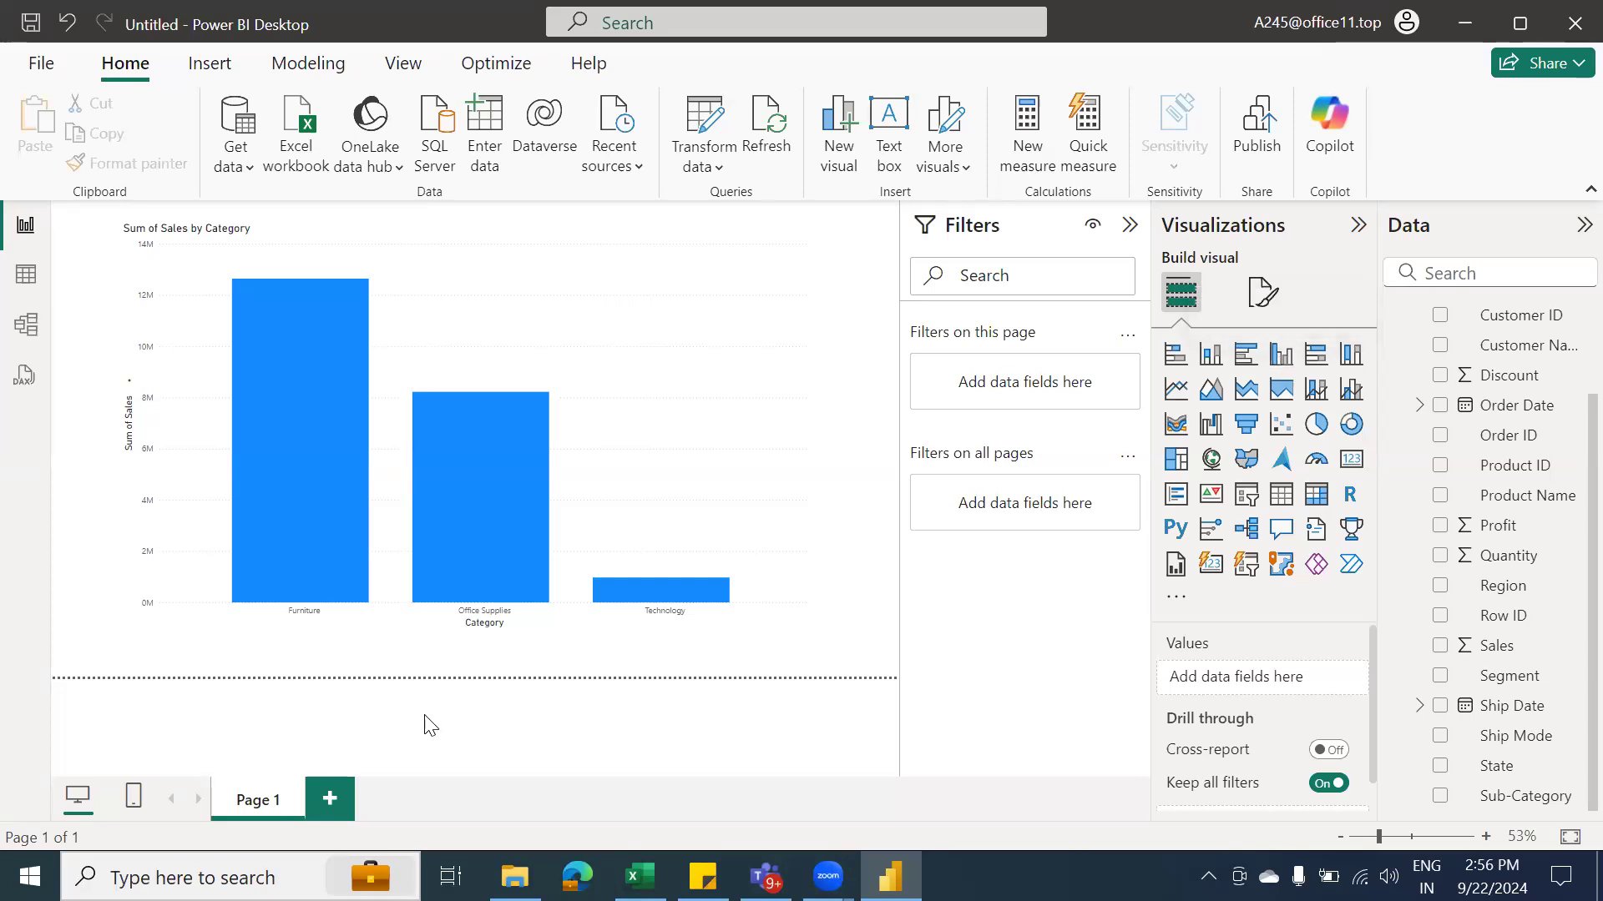
Add a second page to the report
click(330, 804)
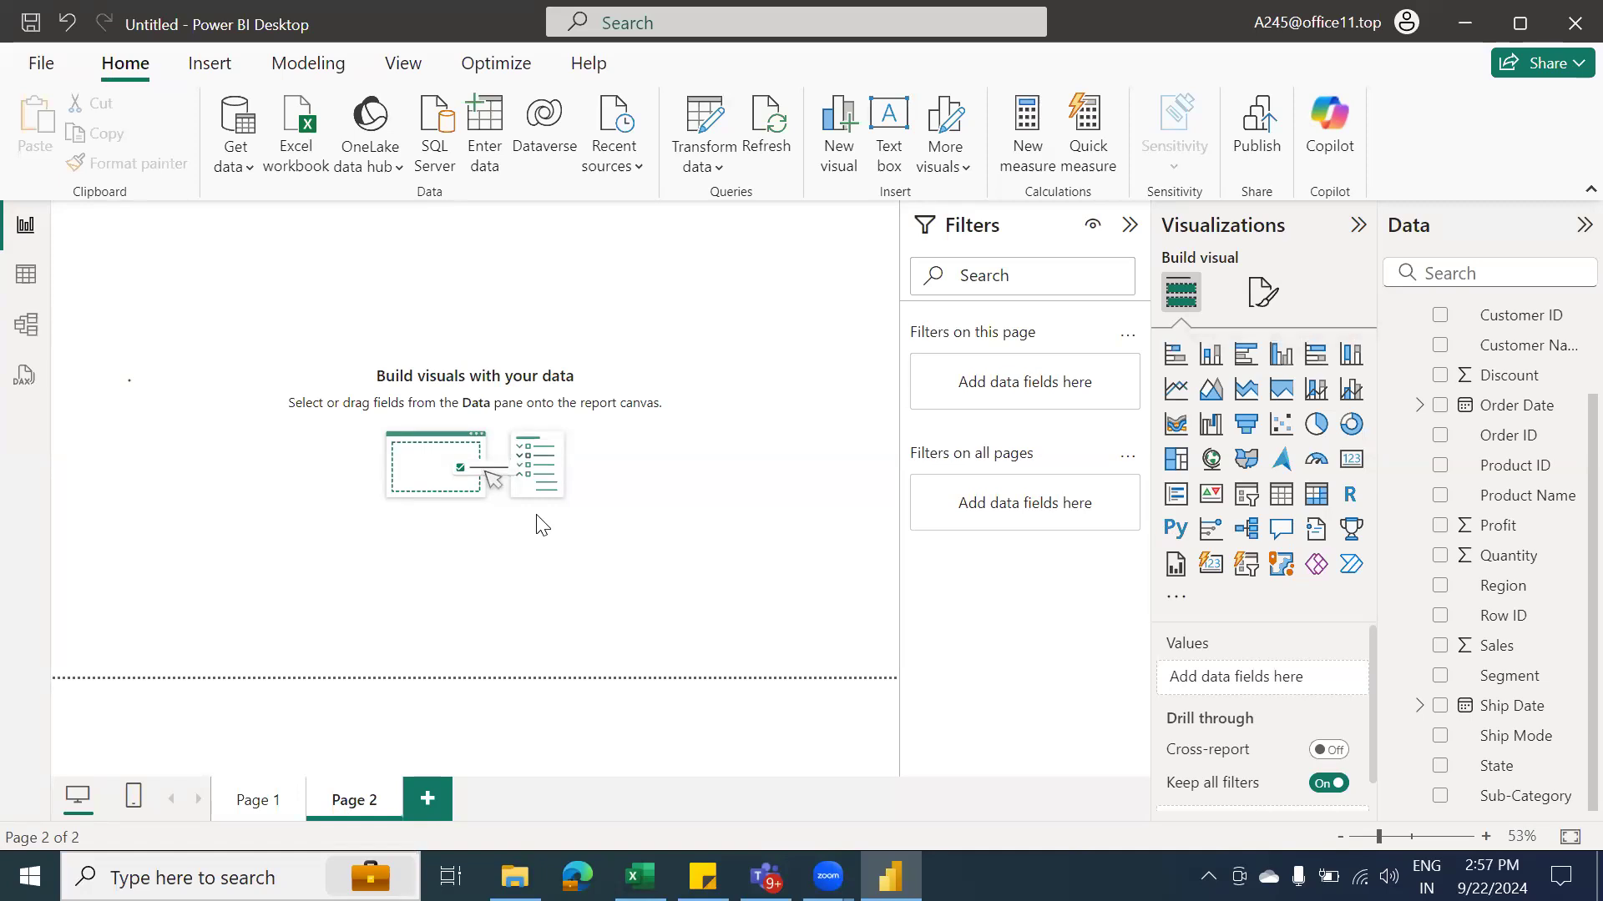
Switch to the Excel workbook and enter 100% in cell I7 and Composition in cell I11
click(640, 876)
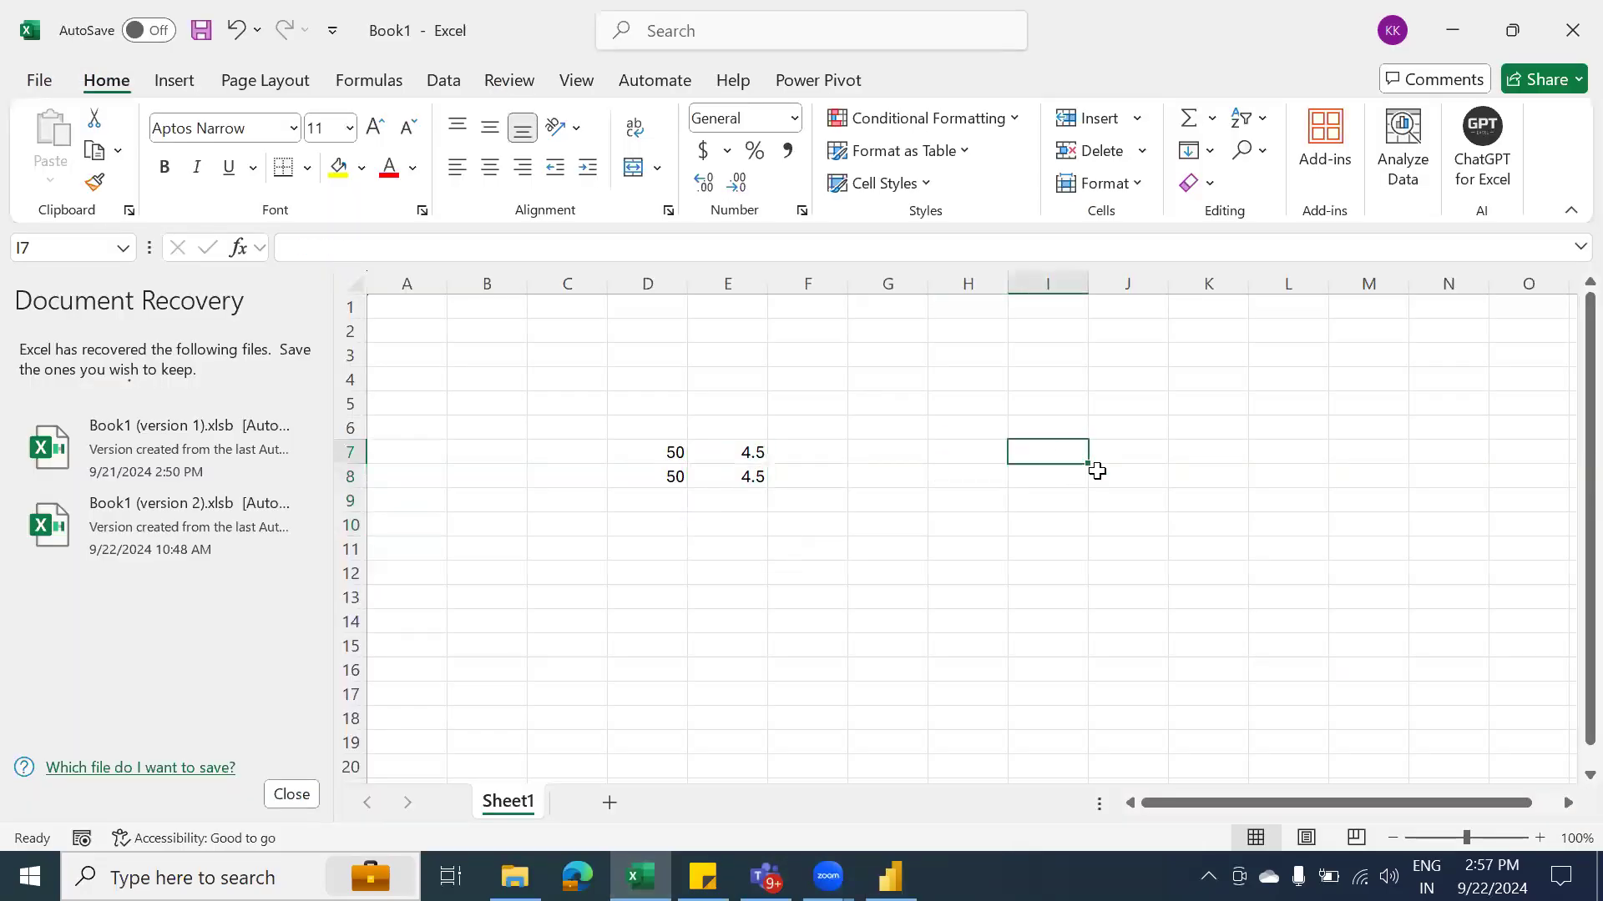
text(100%)
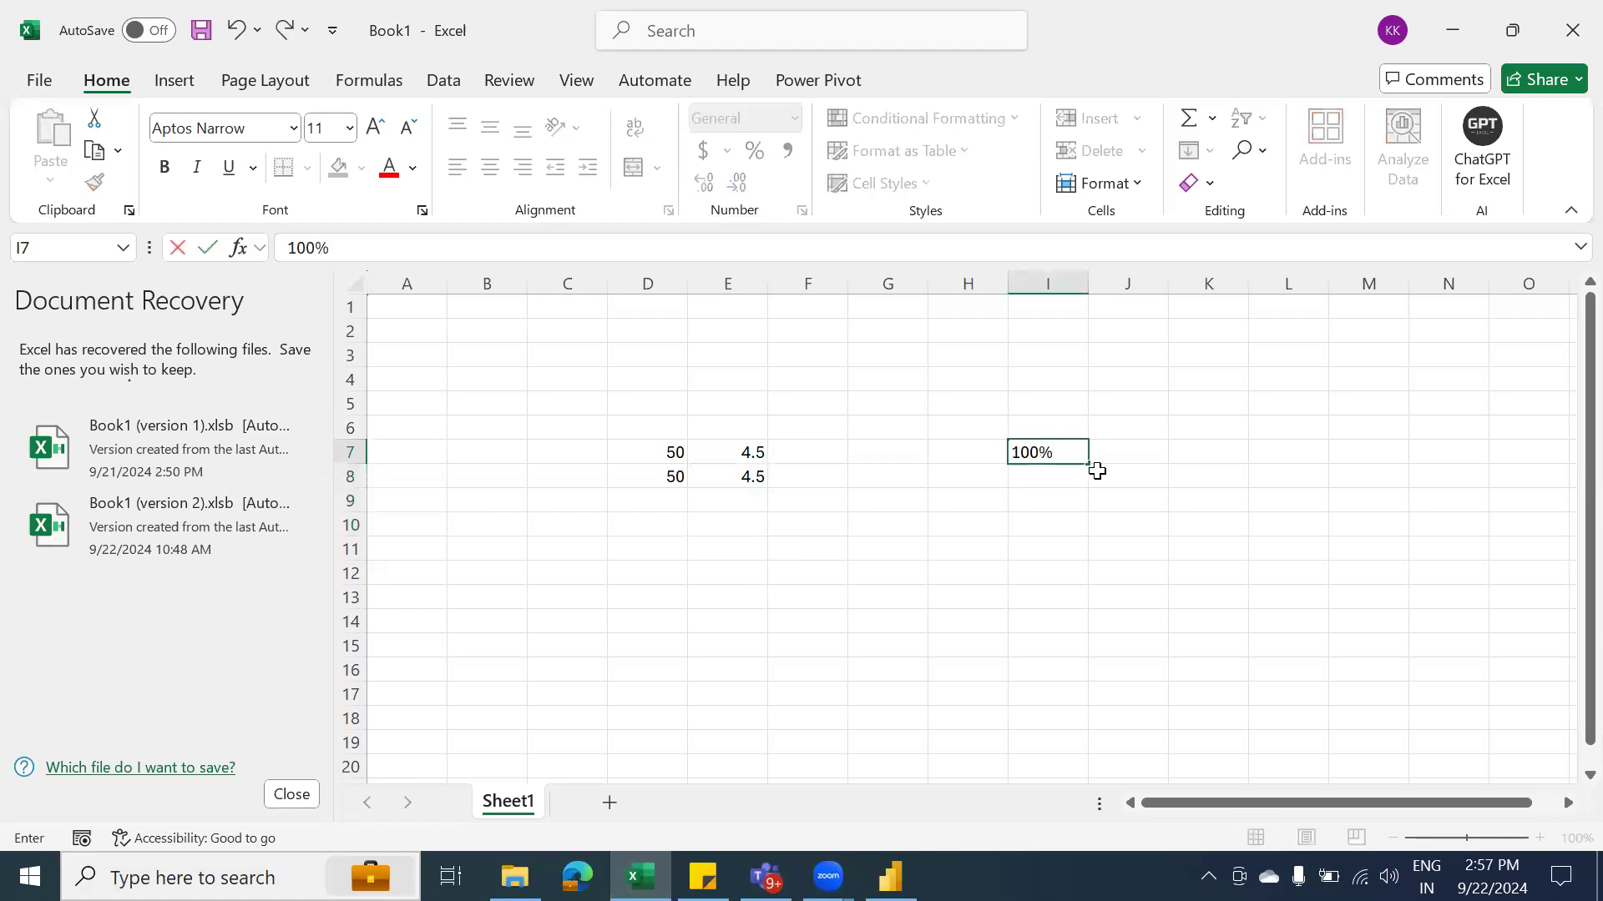
key(Return)
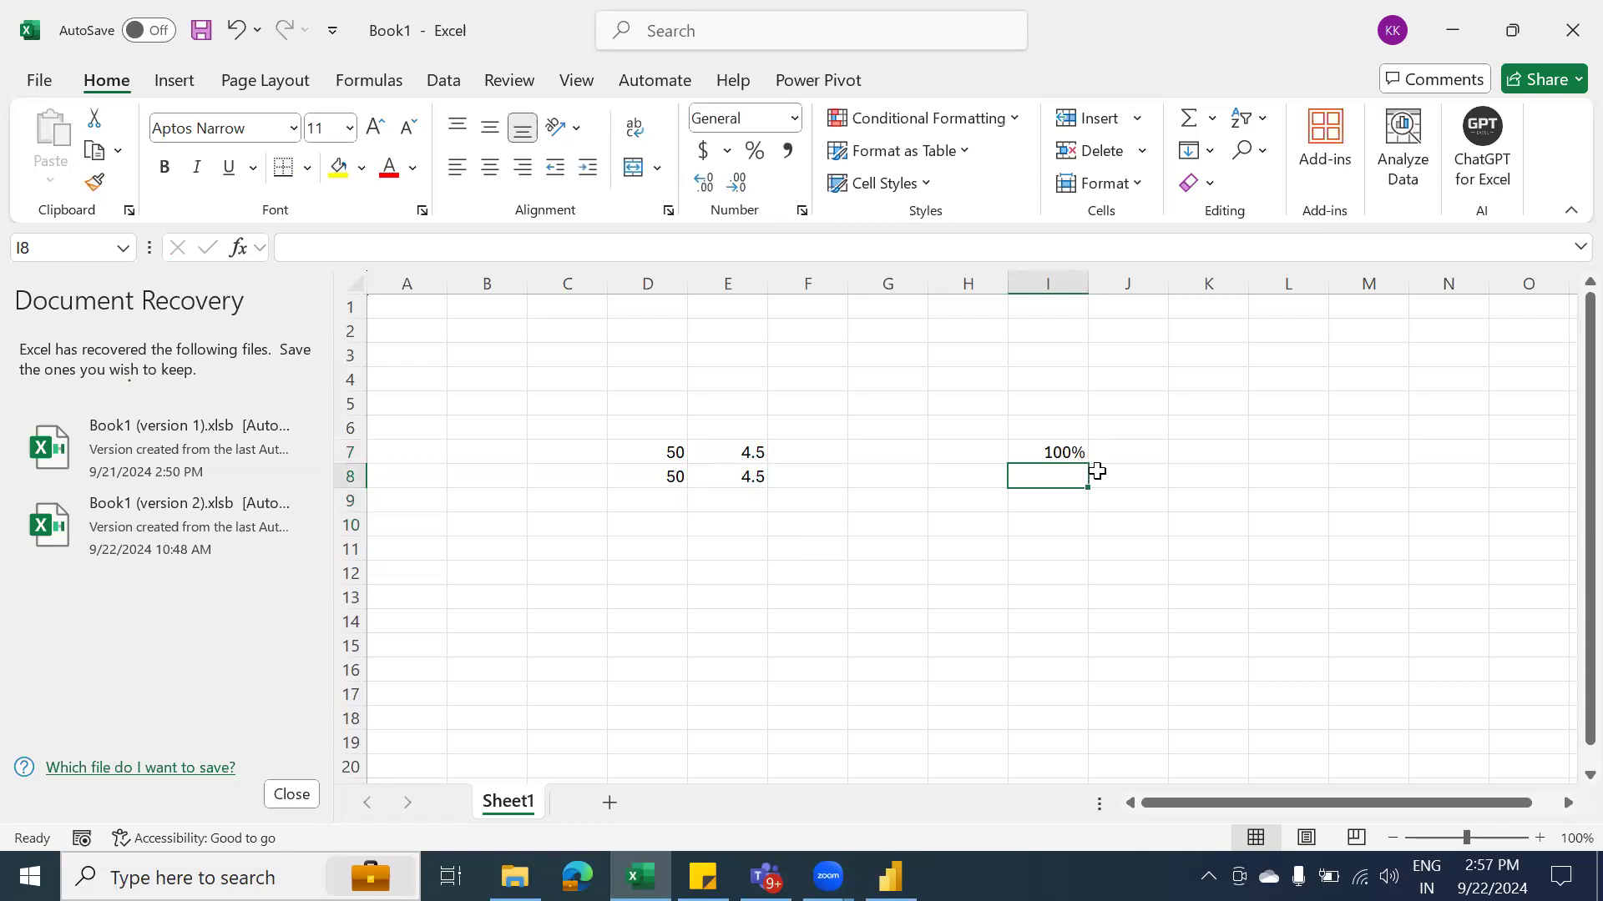
click(1072, 551)
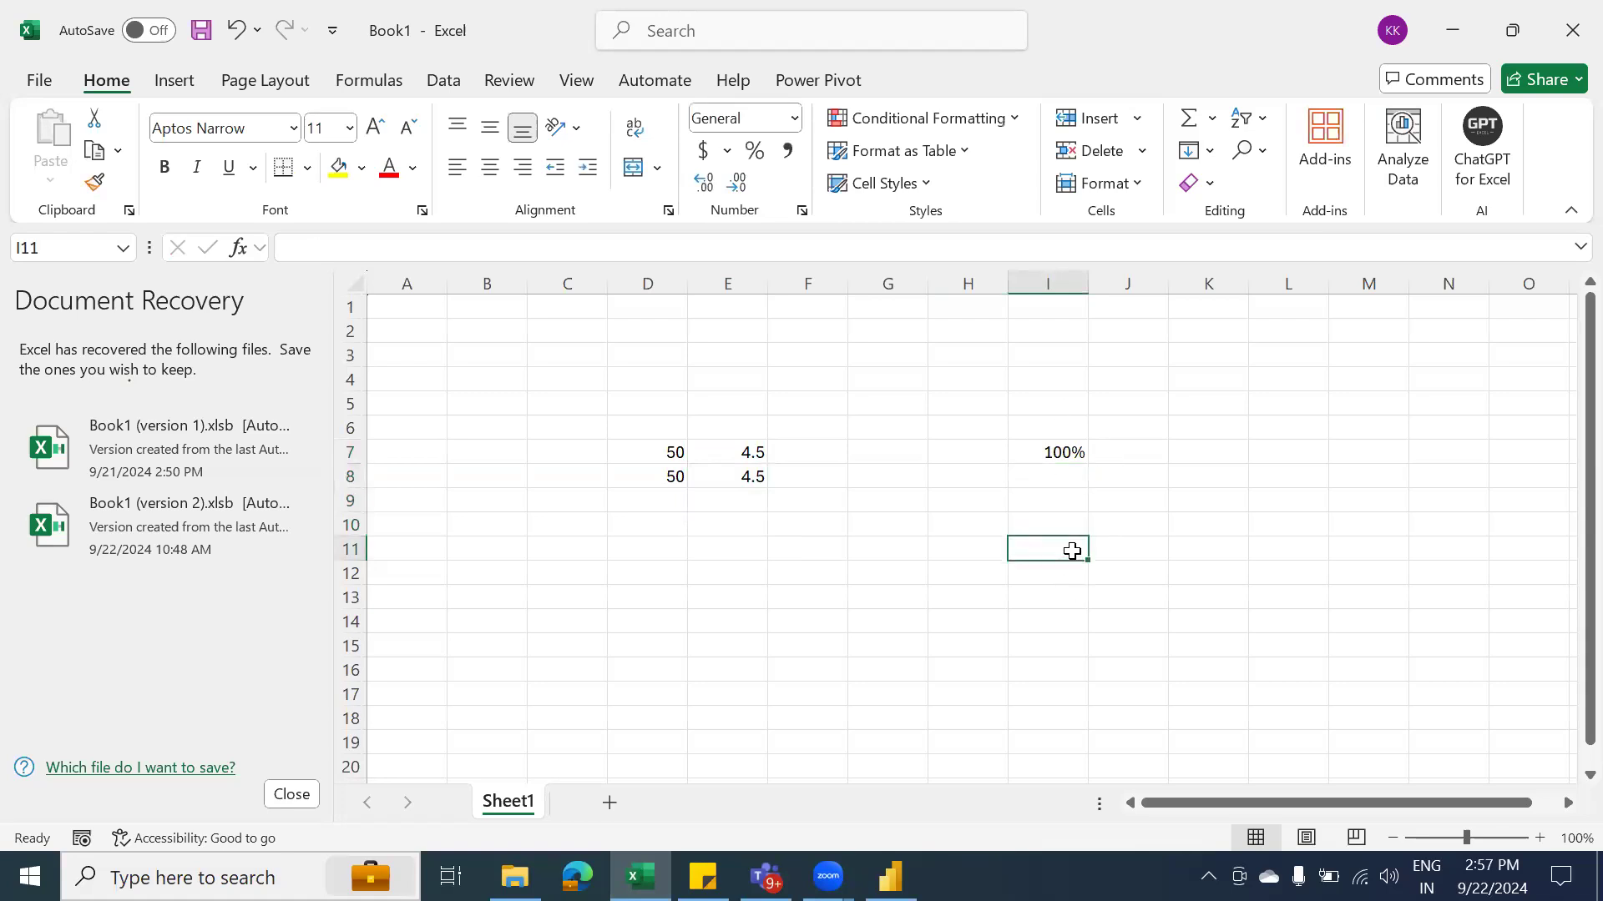
text(Composition)
key(Return)
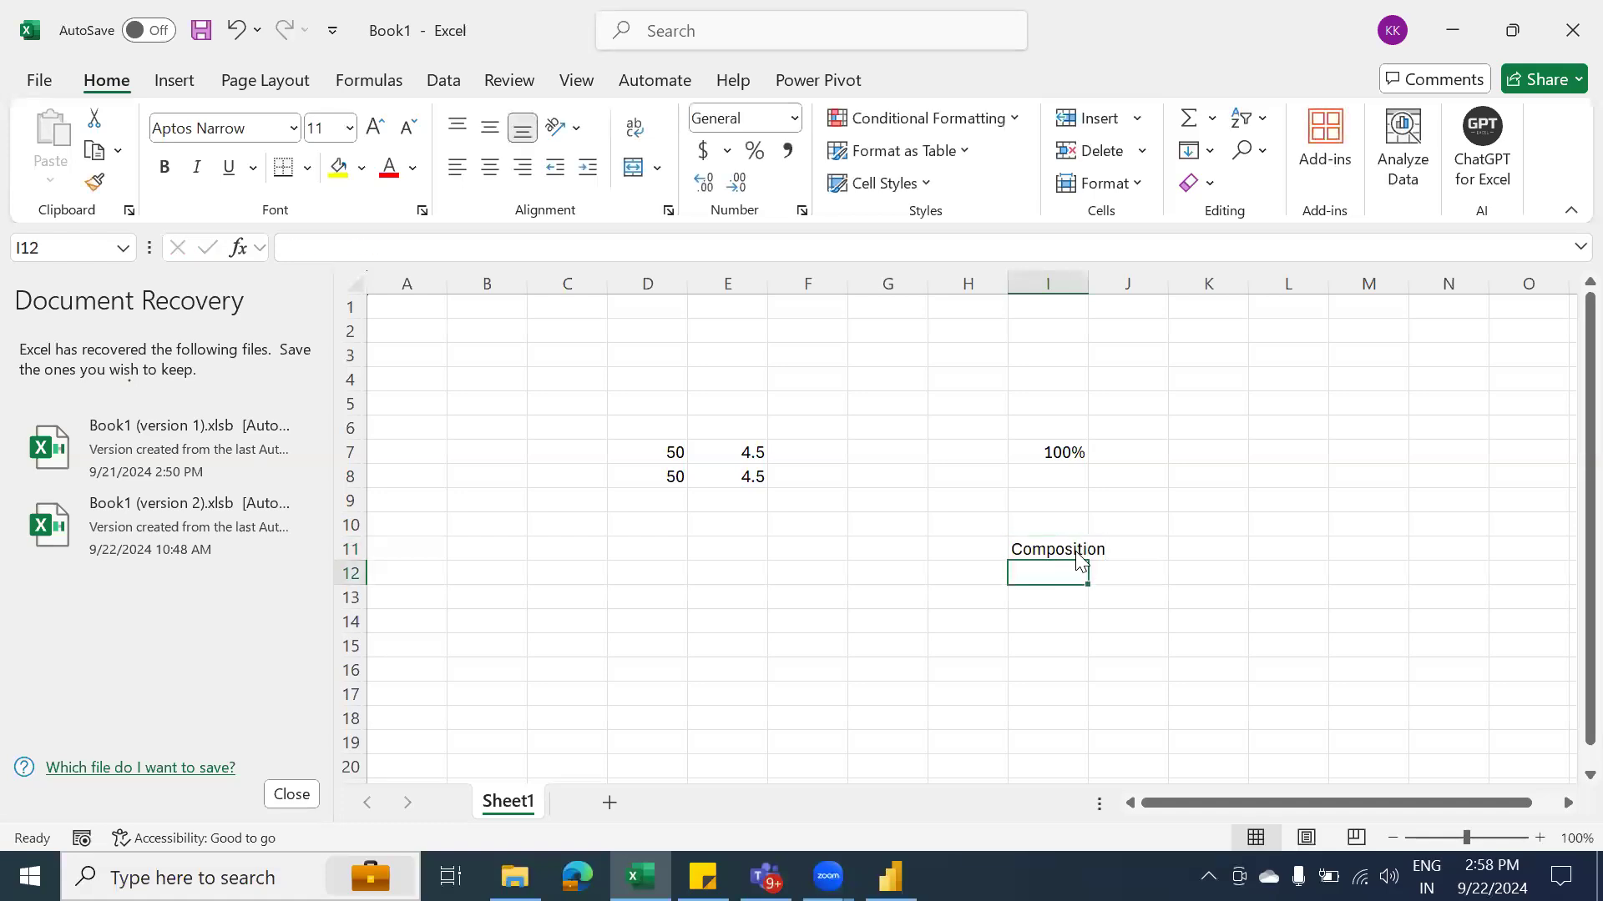
Switch back to Power BI and build a pie chart of Profit by Region, enlarged to fill most of Page 2
key(alt+Tab)
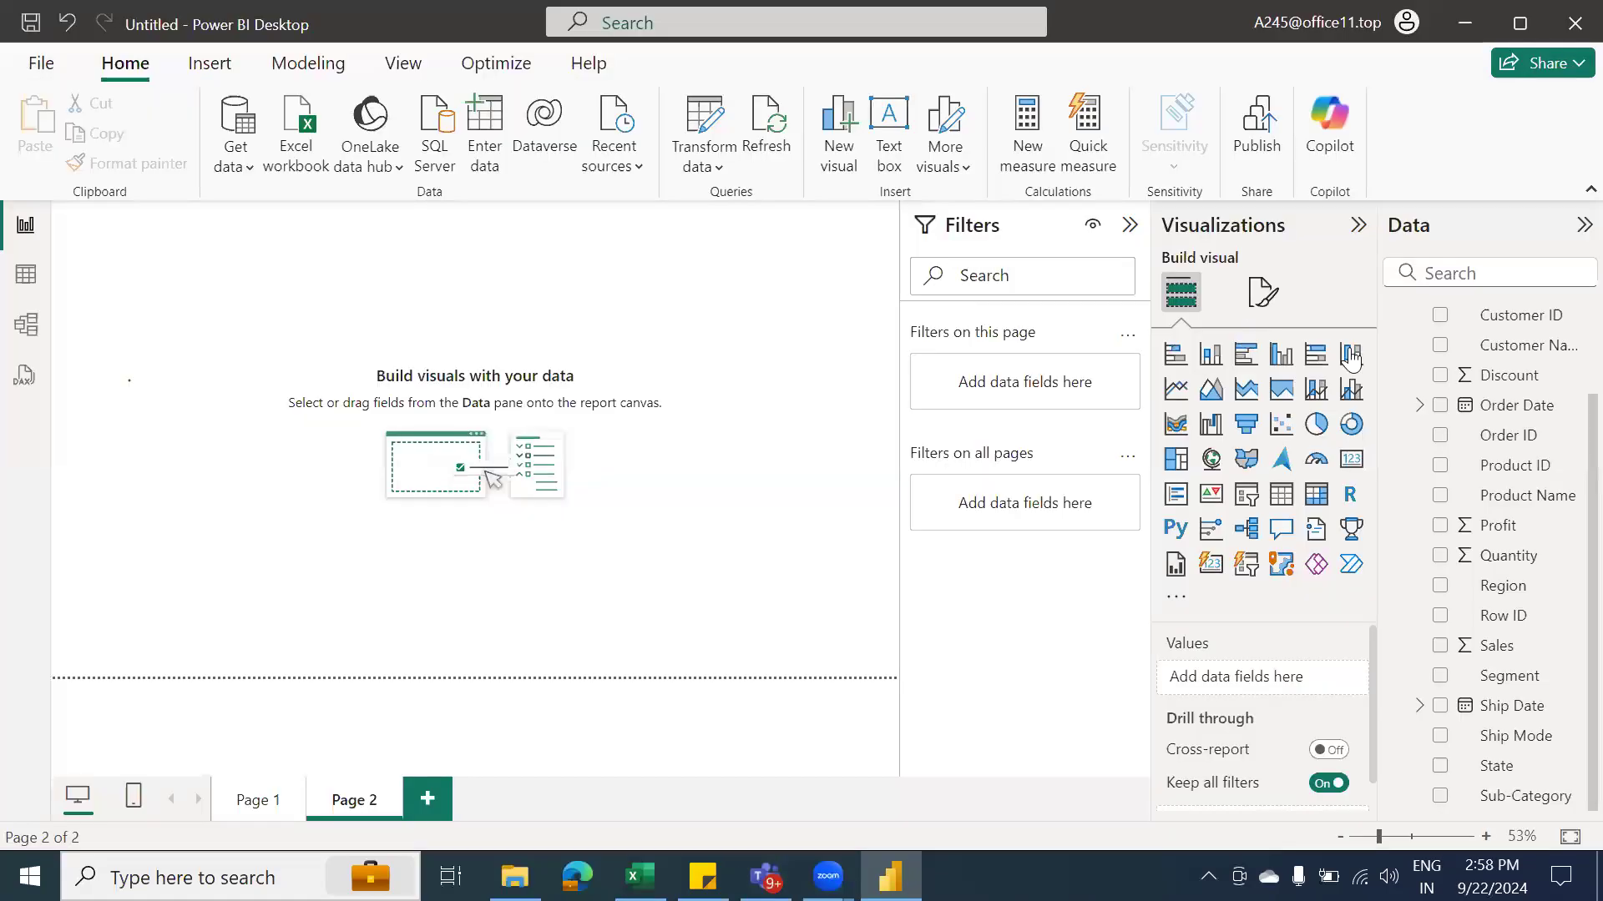
click(1317, 426)
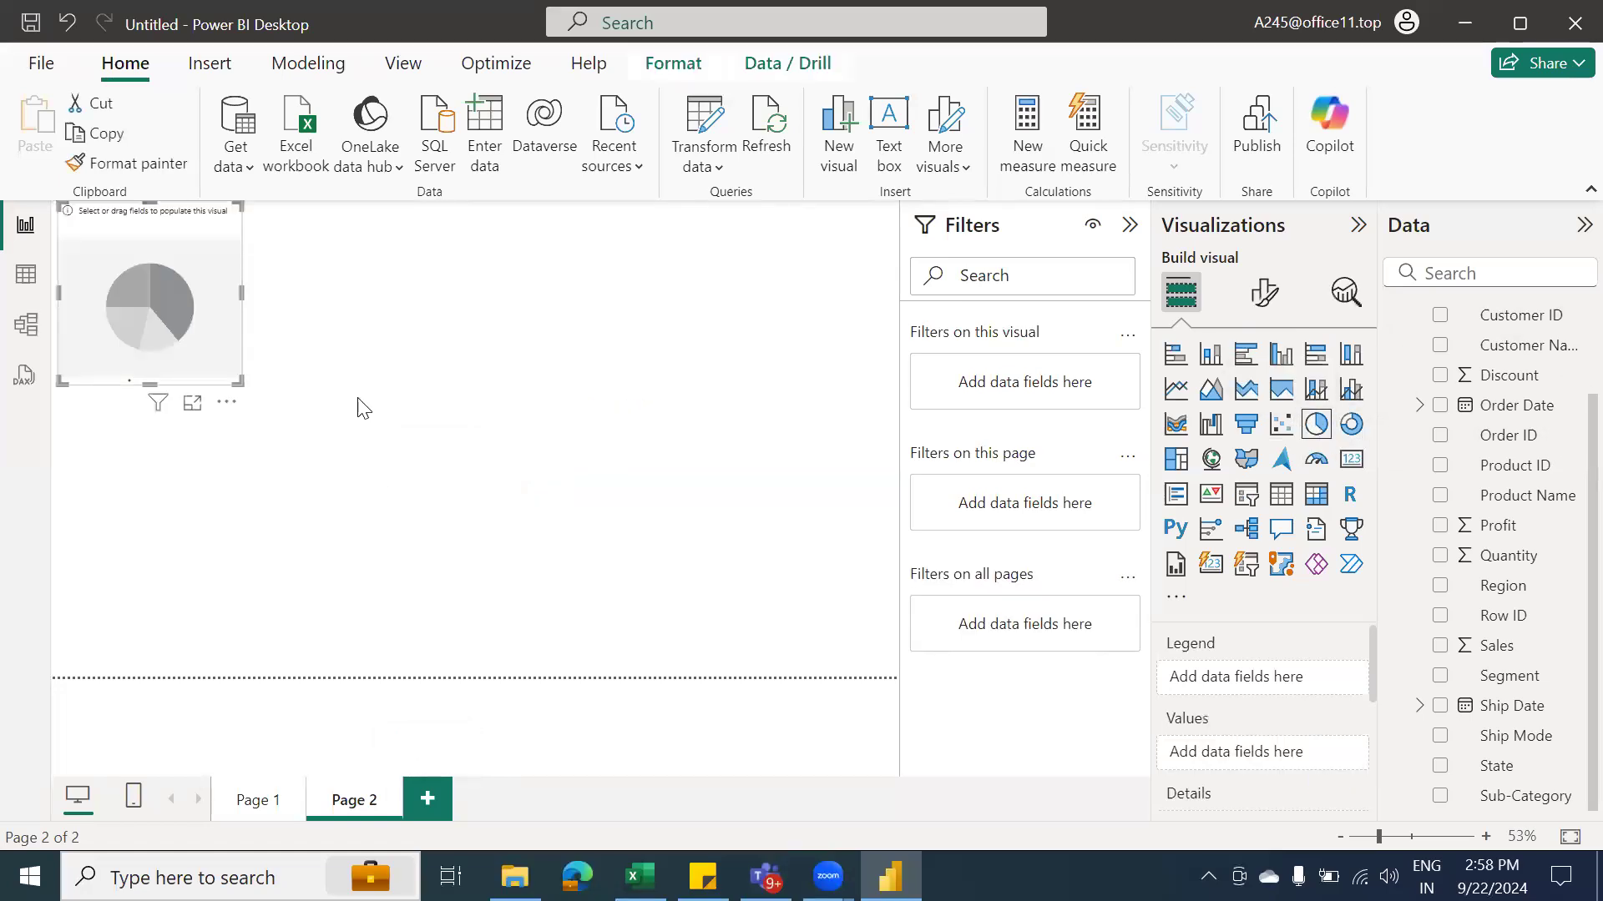
drag(240, 384, 881, 639)
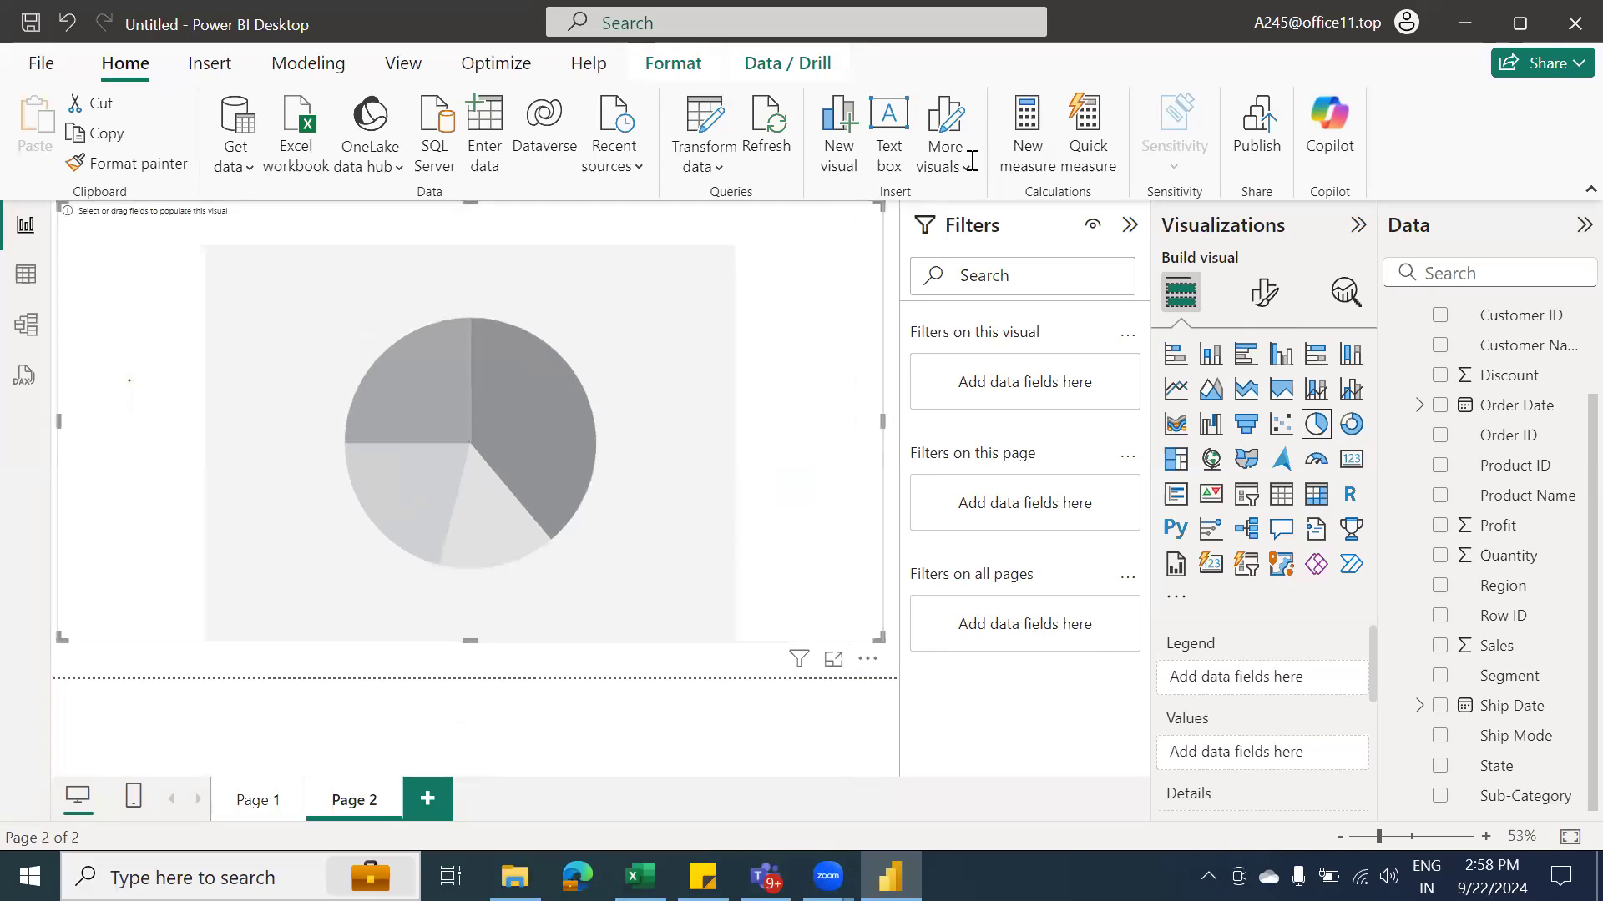
drag(1498, 587, 522, 419)
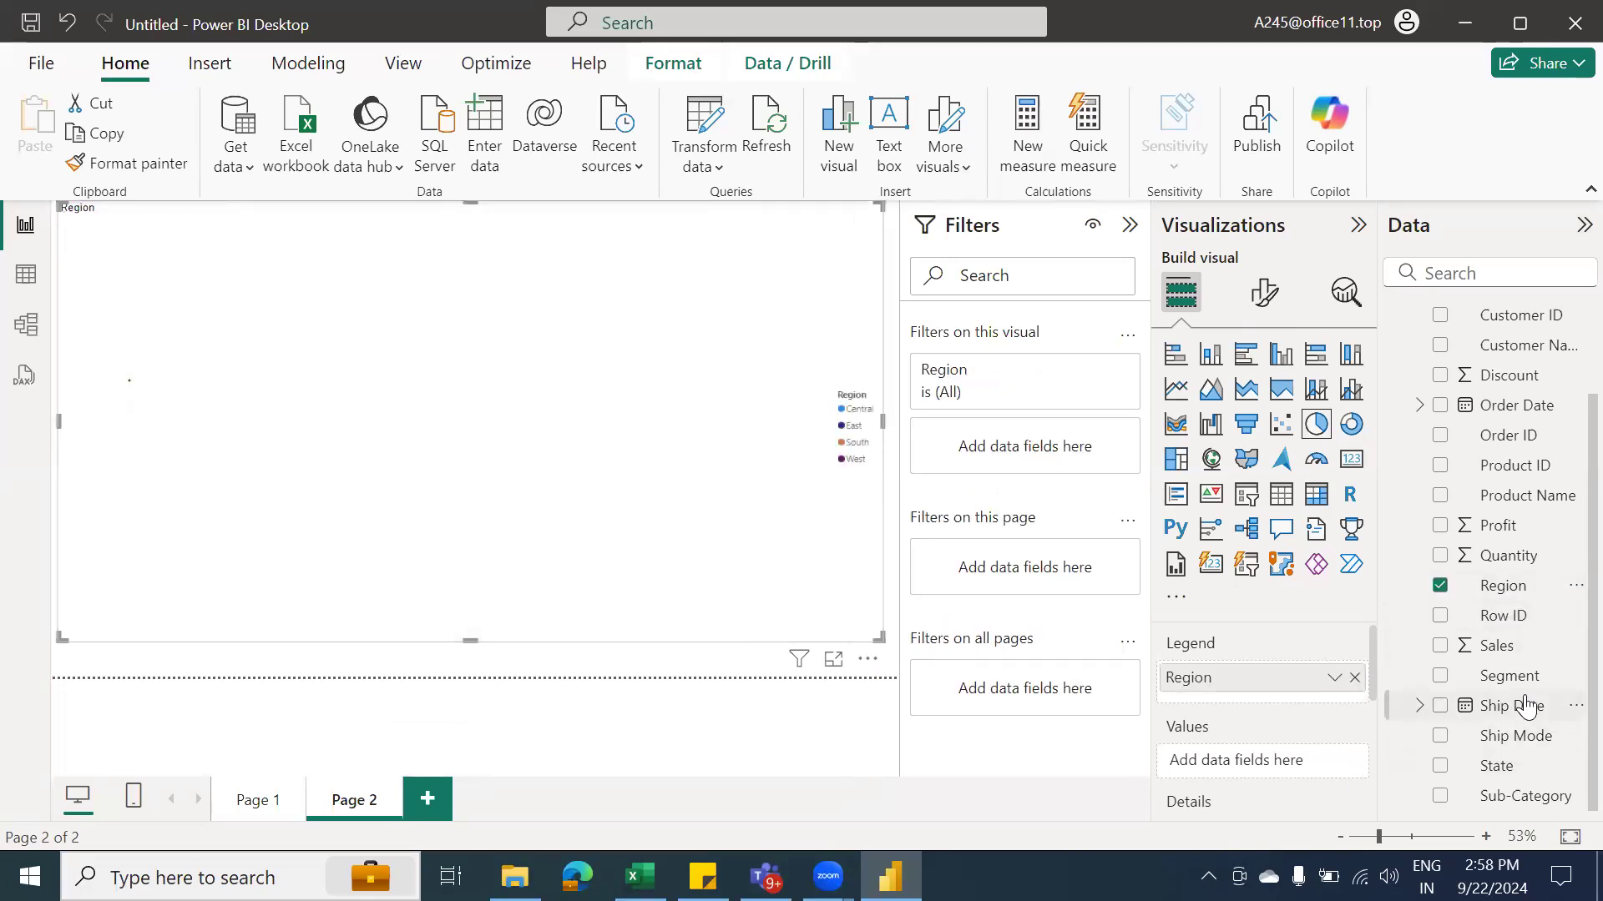
drag(1503, 531, 601, 511)
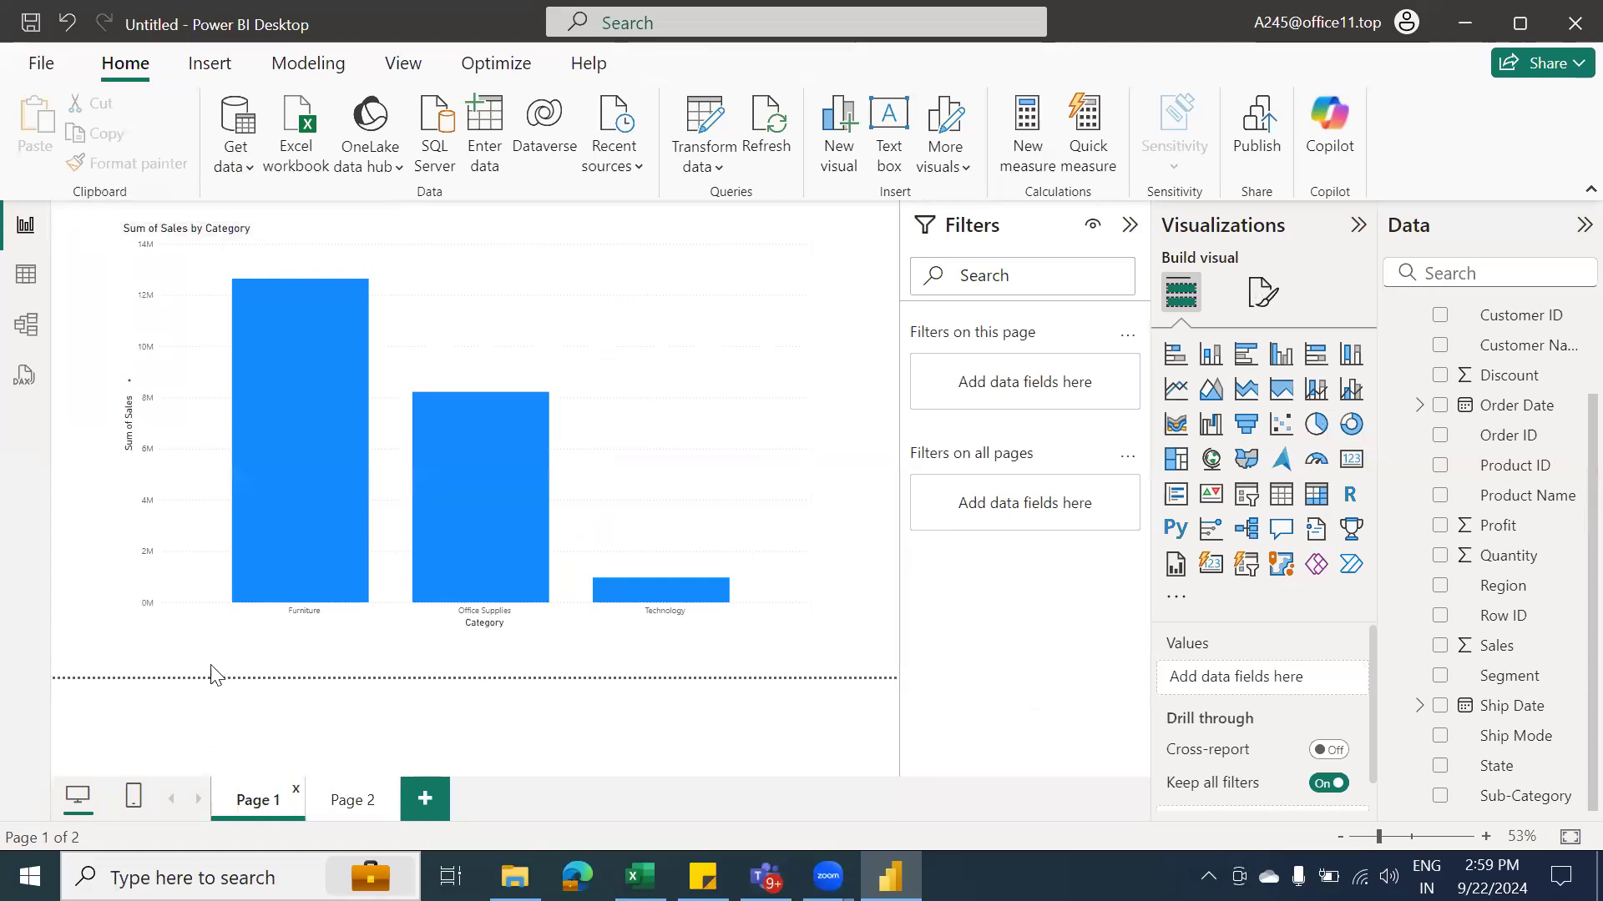
Examine the West slice and fields of the profit pie chart on Page 2, and return to Page 1
click(354, 806)
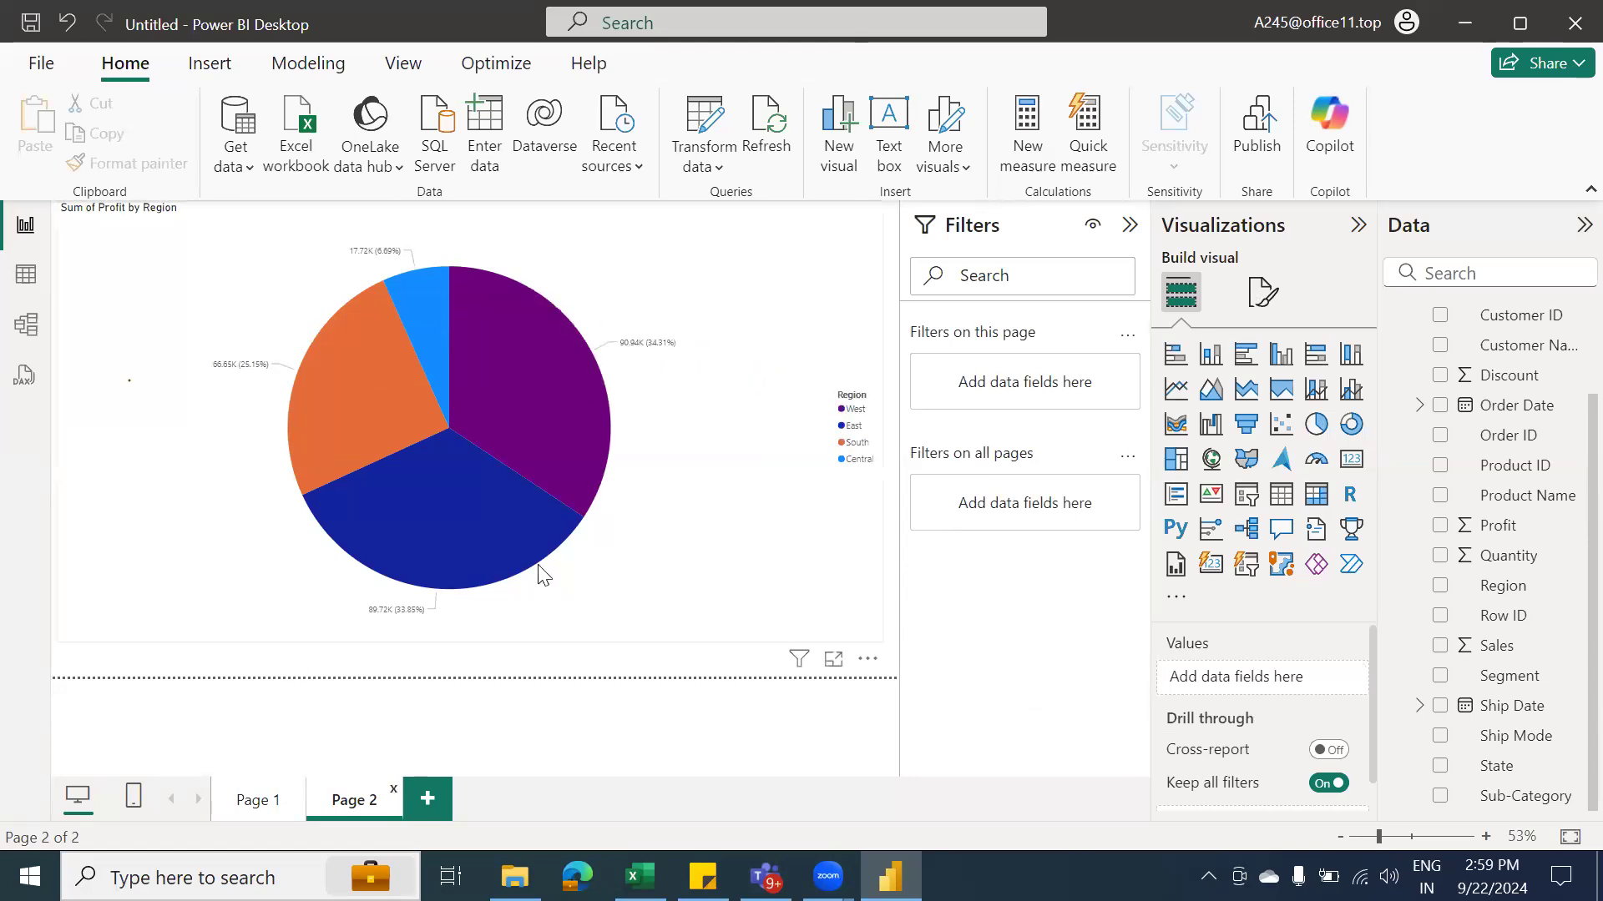
mouse_move(497, 324)
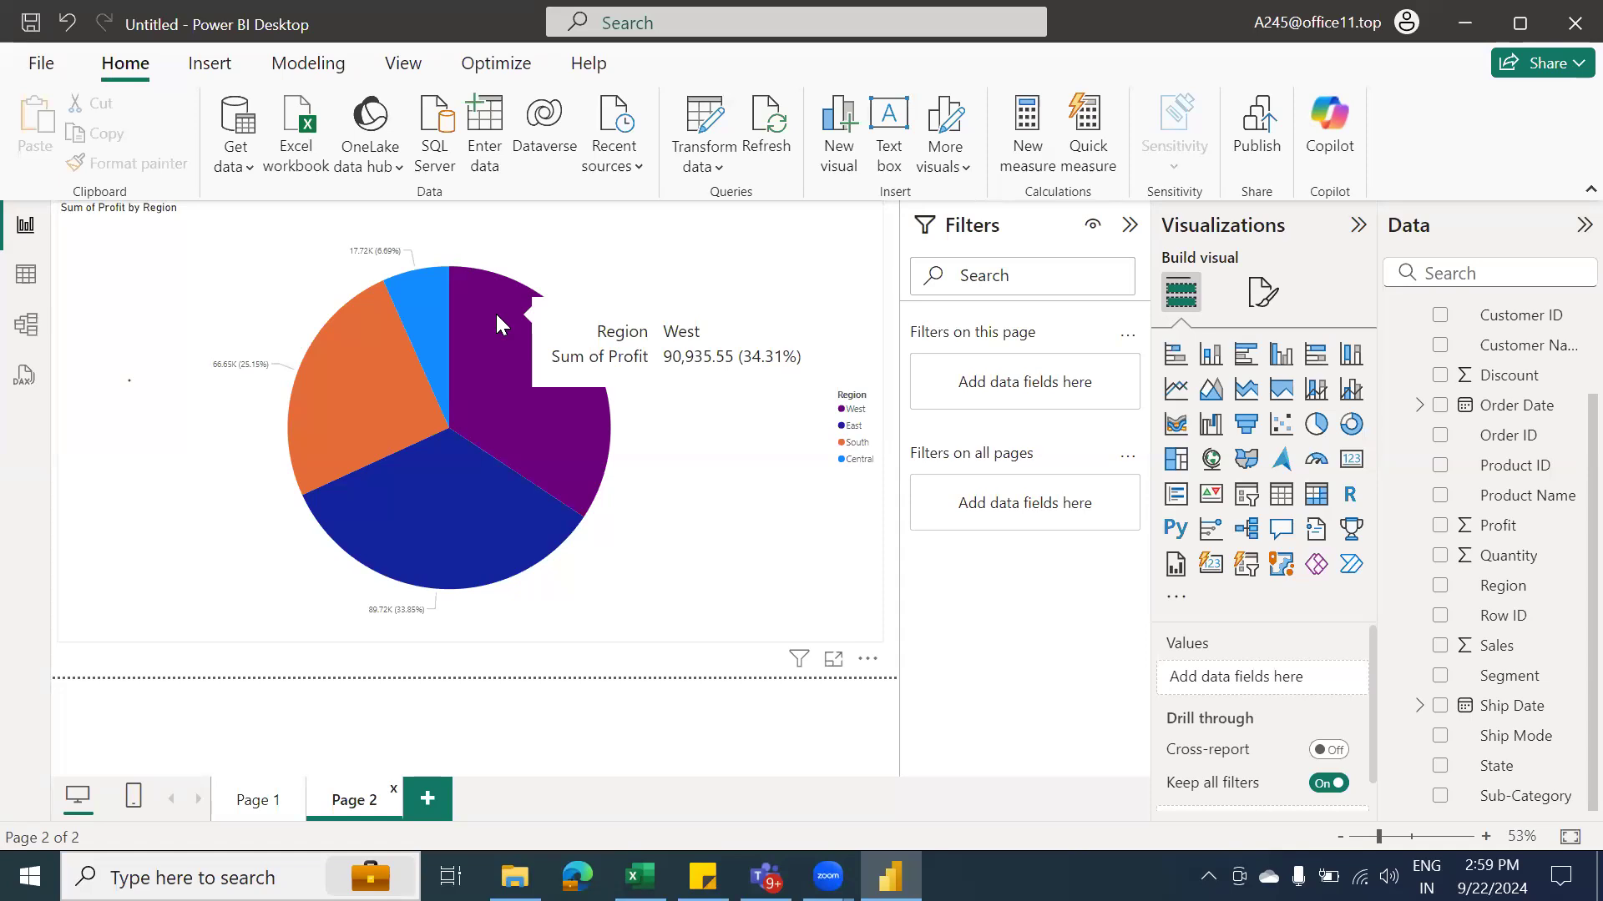
scroll(1465, 511, up, 1)
scroll(1465, 511, up, 3)
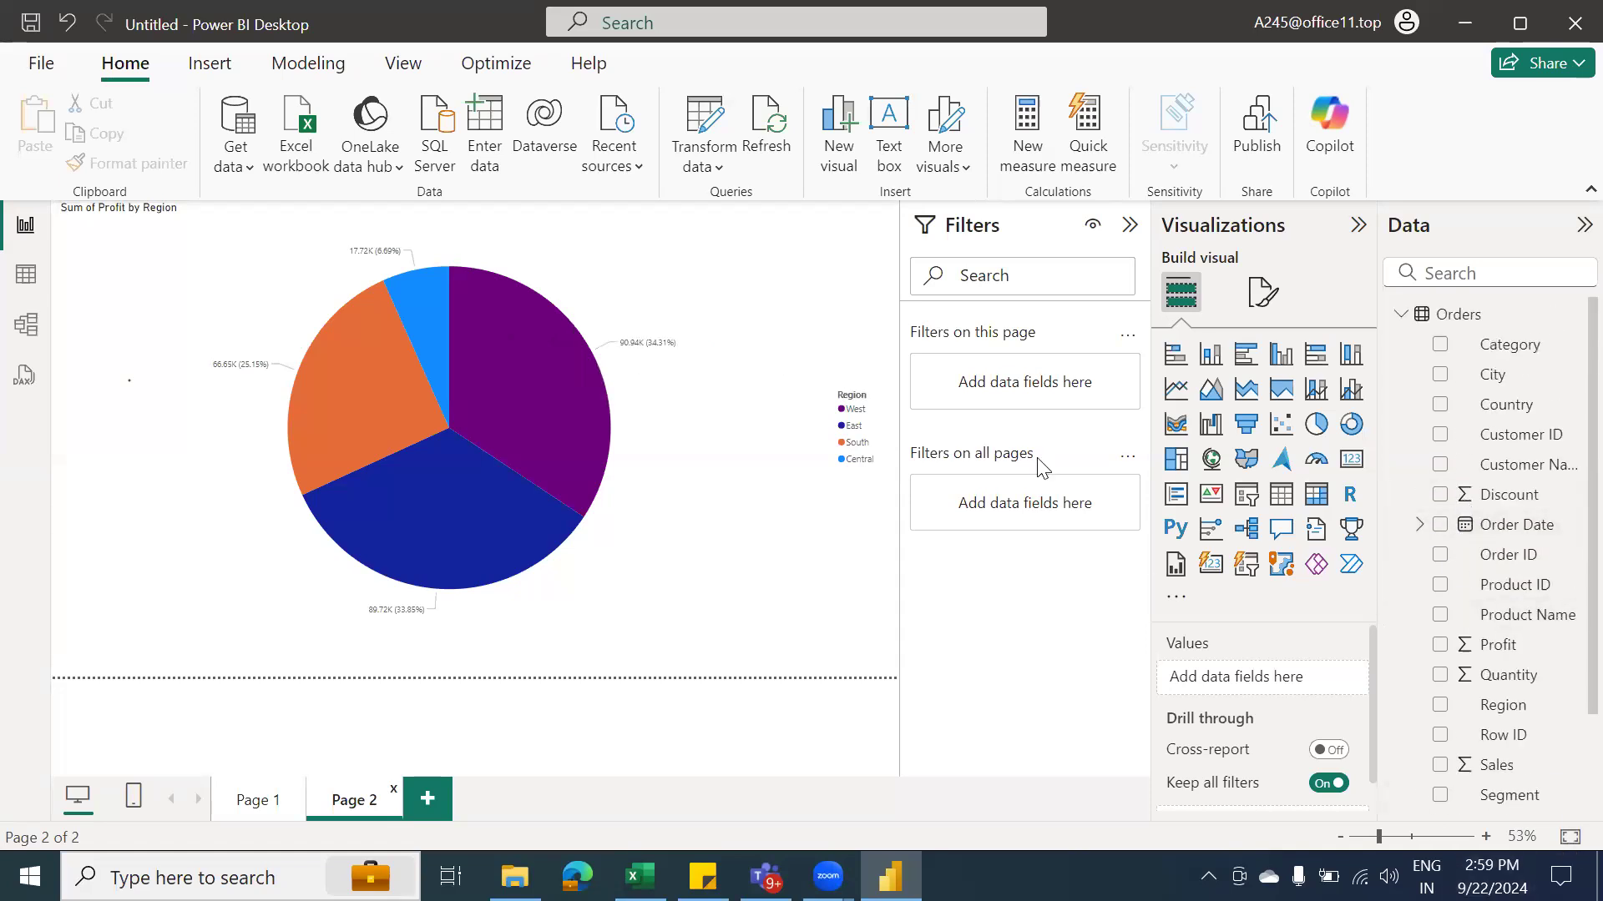
click(590, 578)
scroll(1057, 609, down, 1)
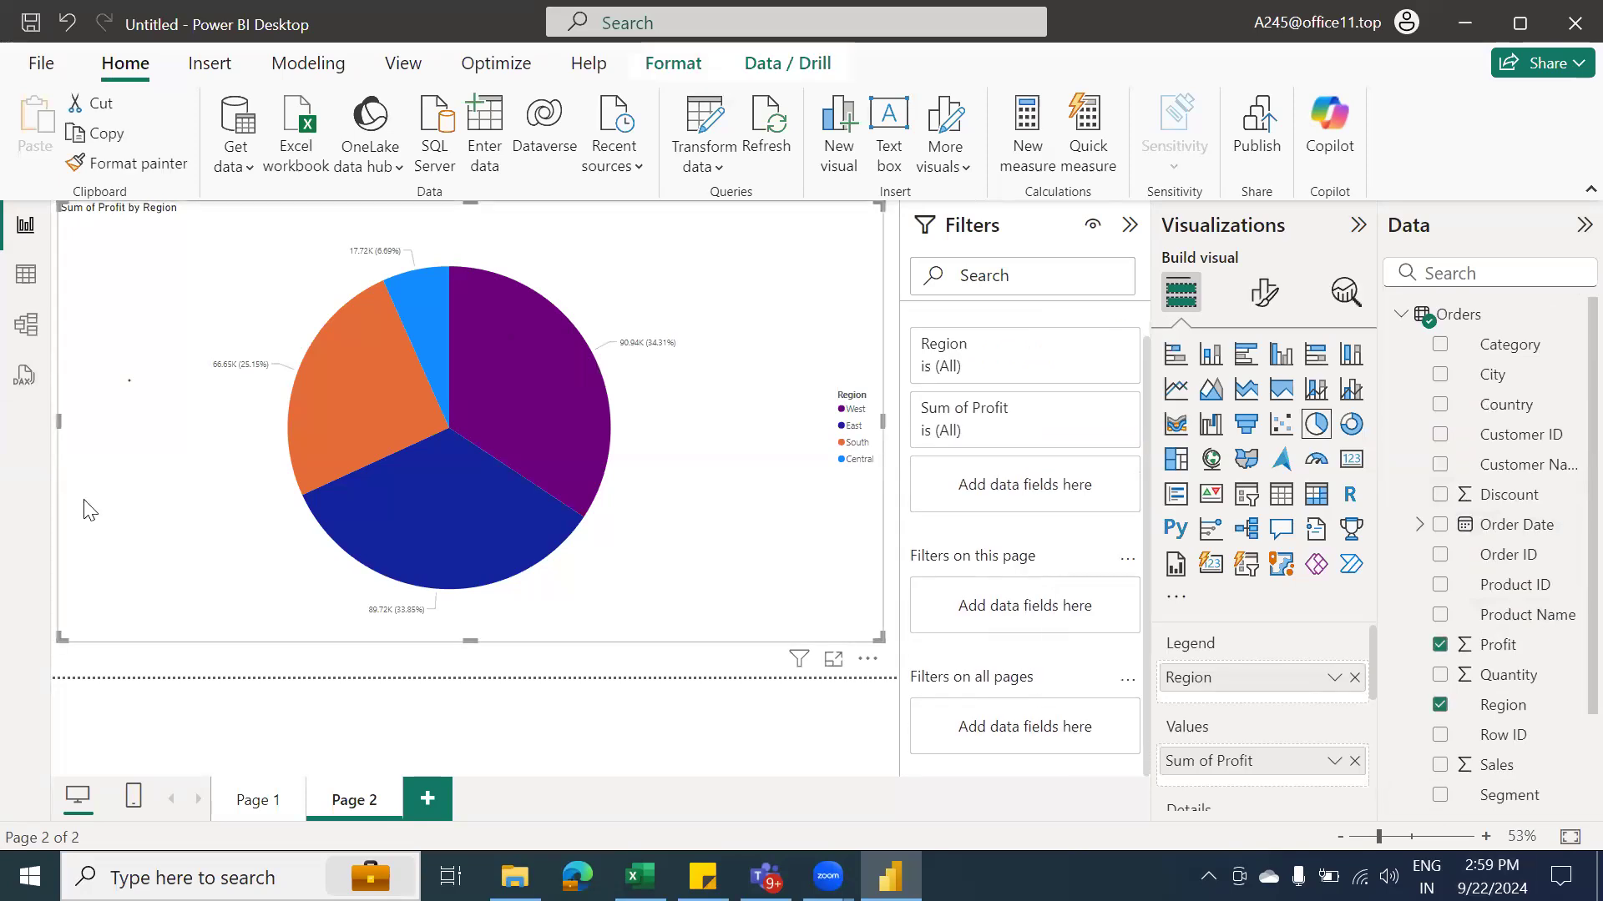
click(239, 803)
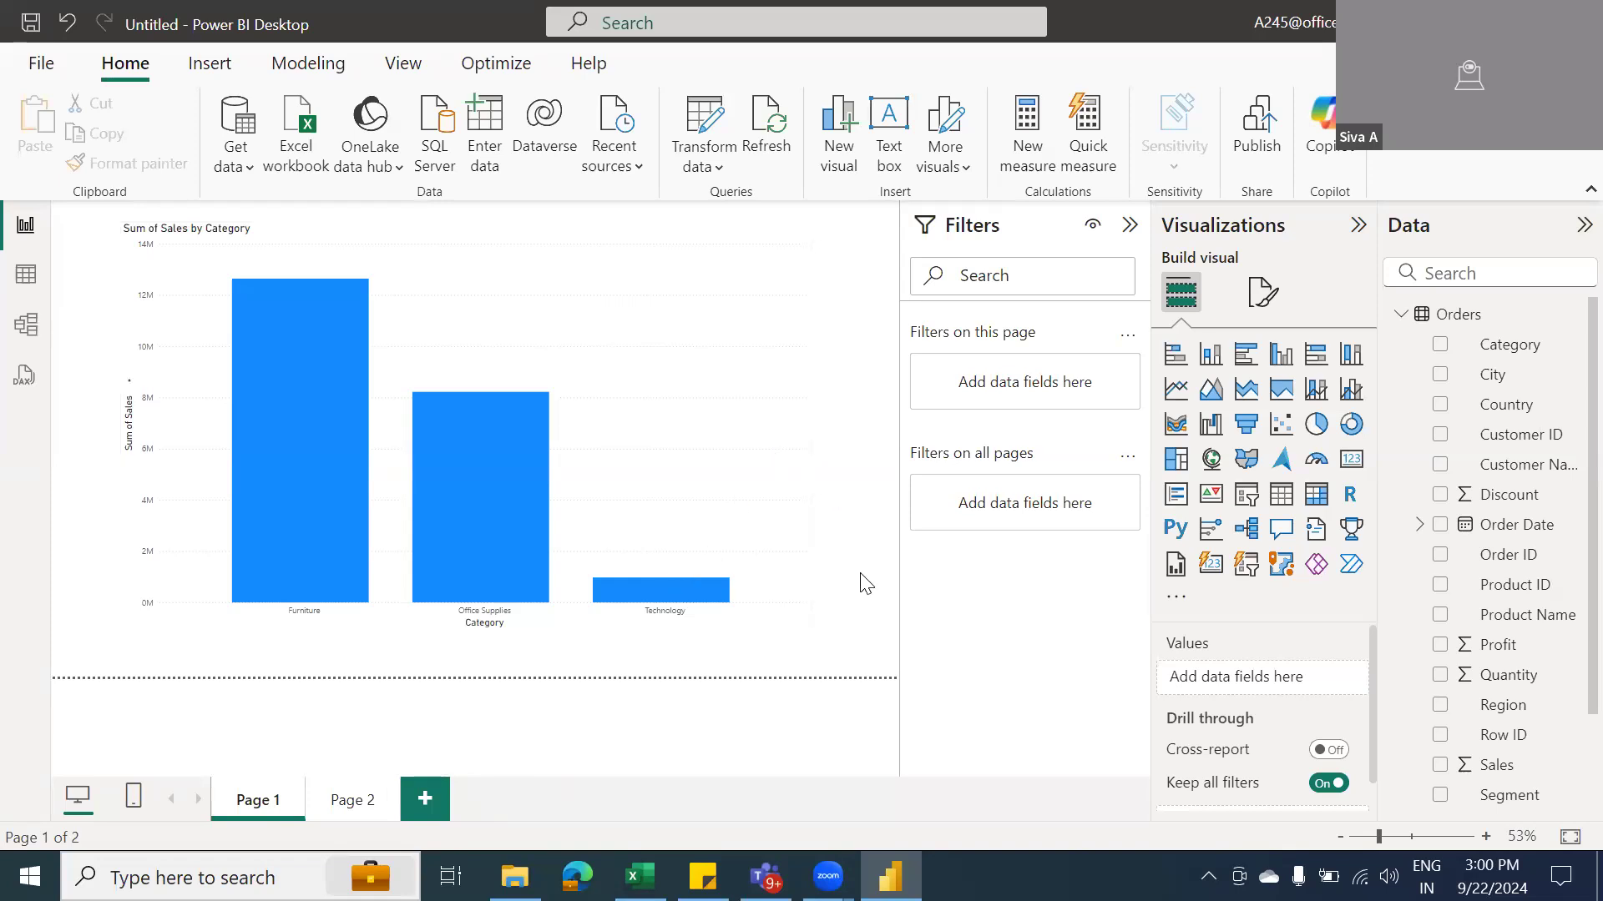
mouse_move(703, 877)
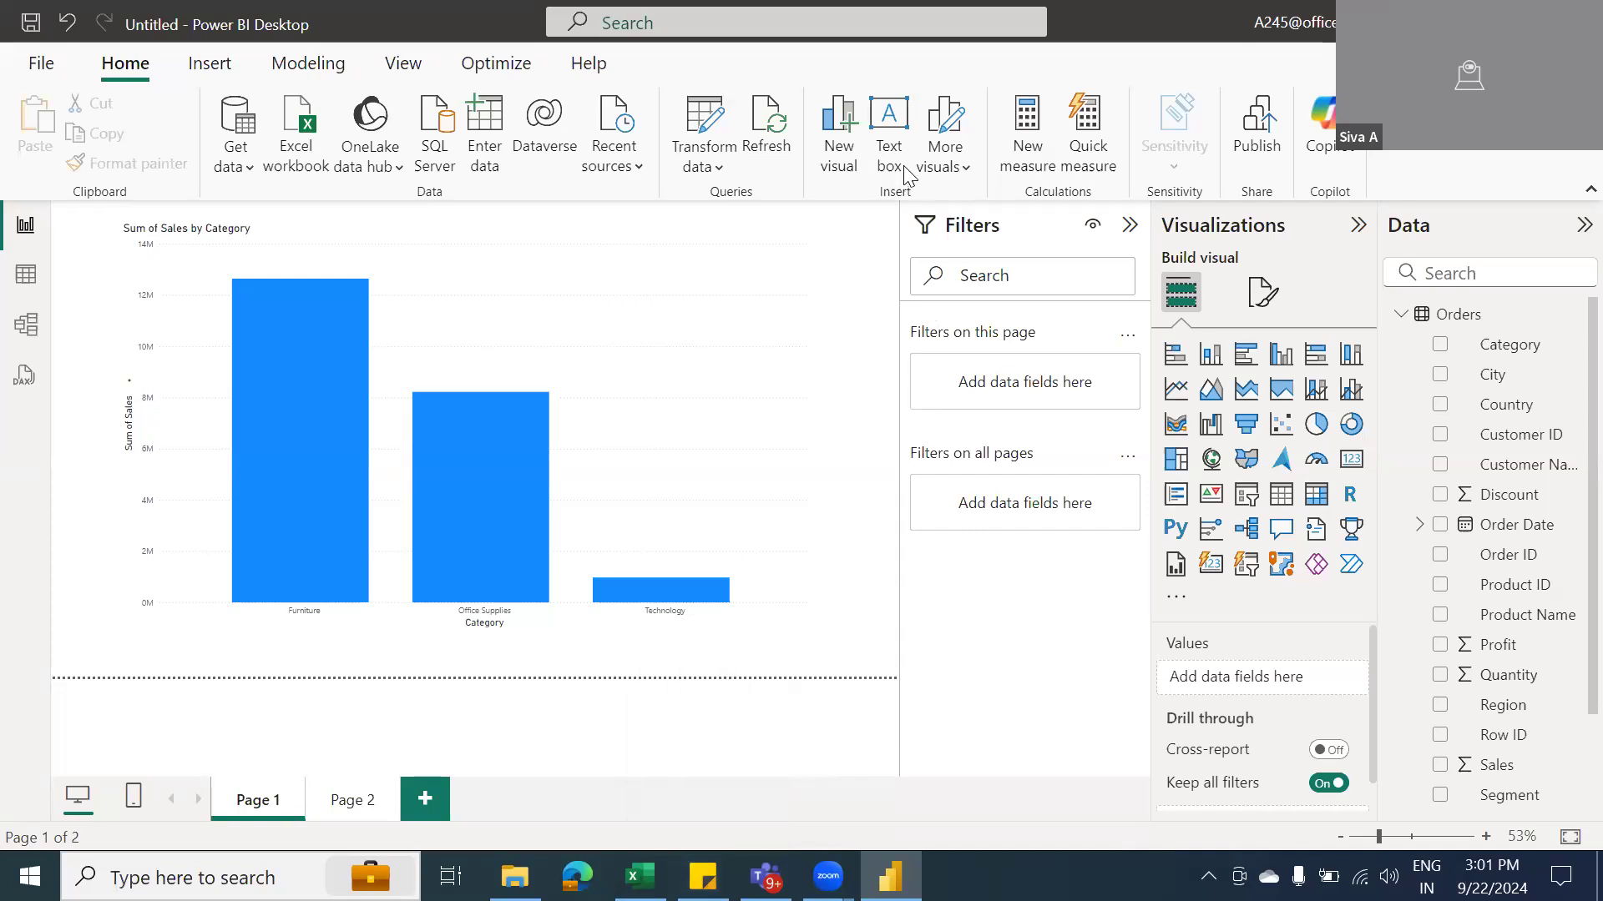
mouse_move(515, 399)
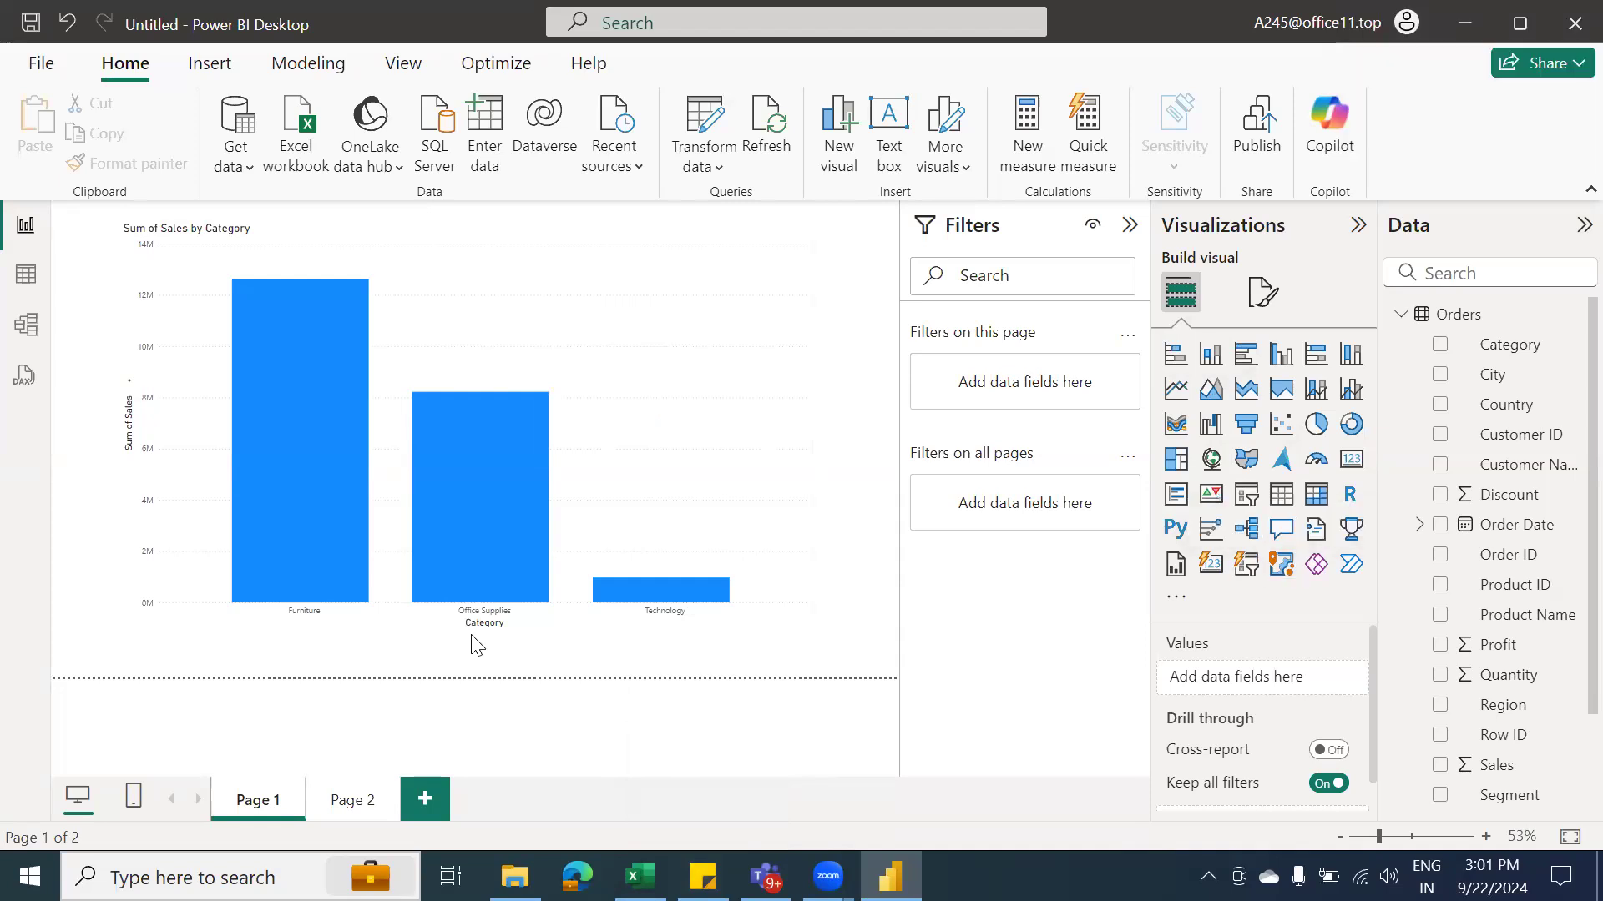
click(640, 876)
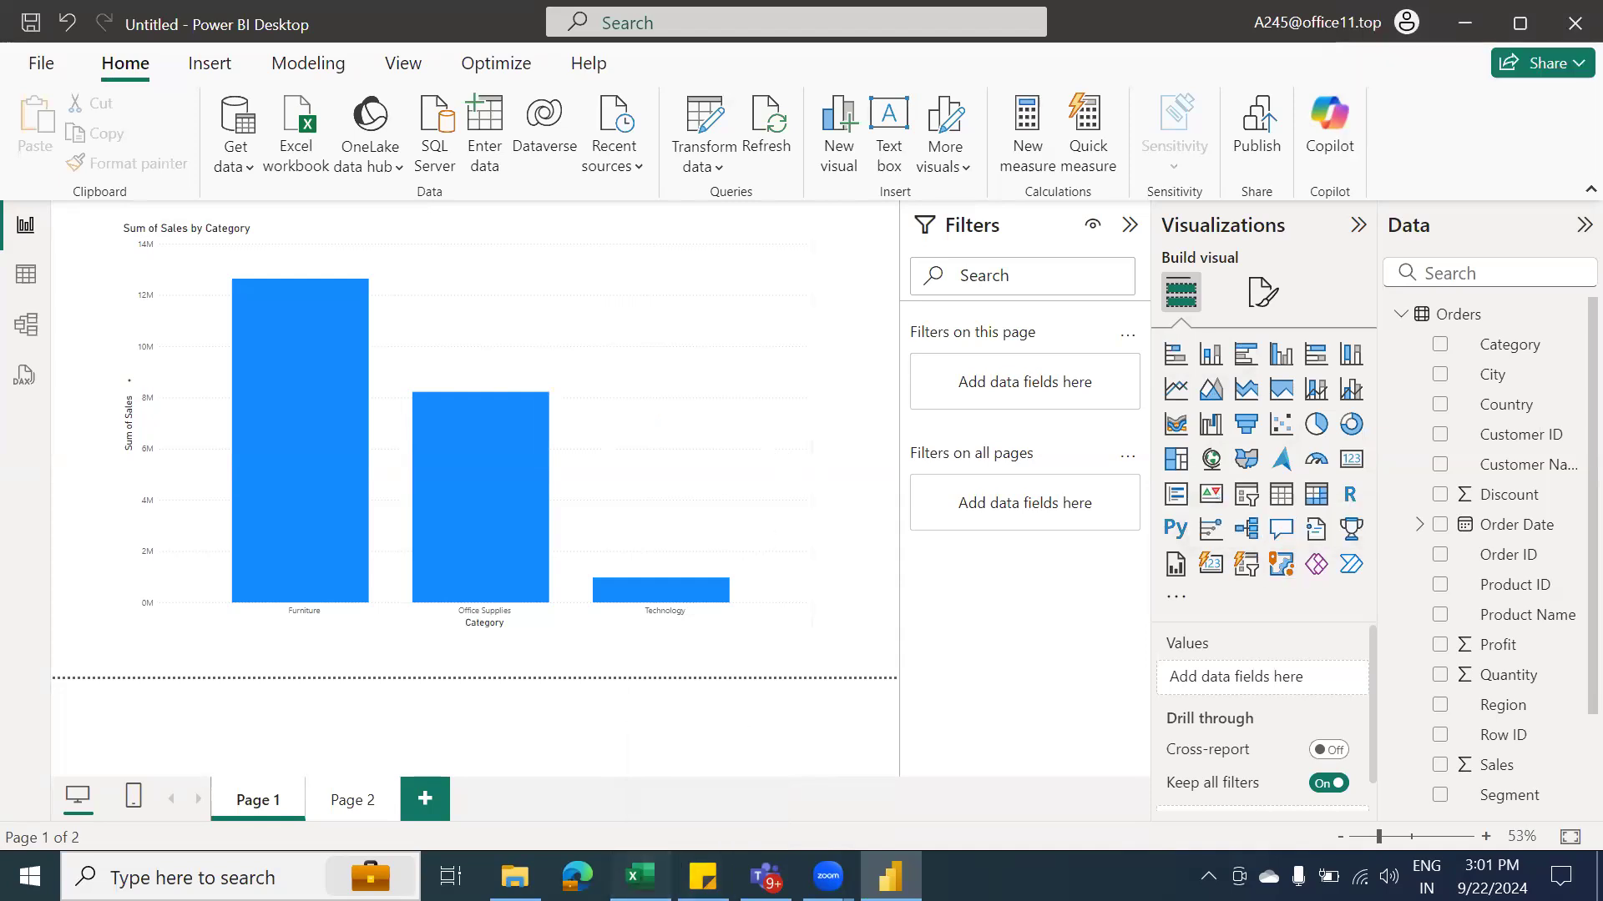
click(677, 574)
click(674, 549)
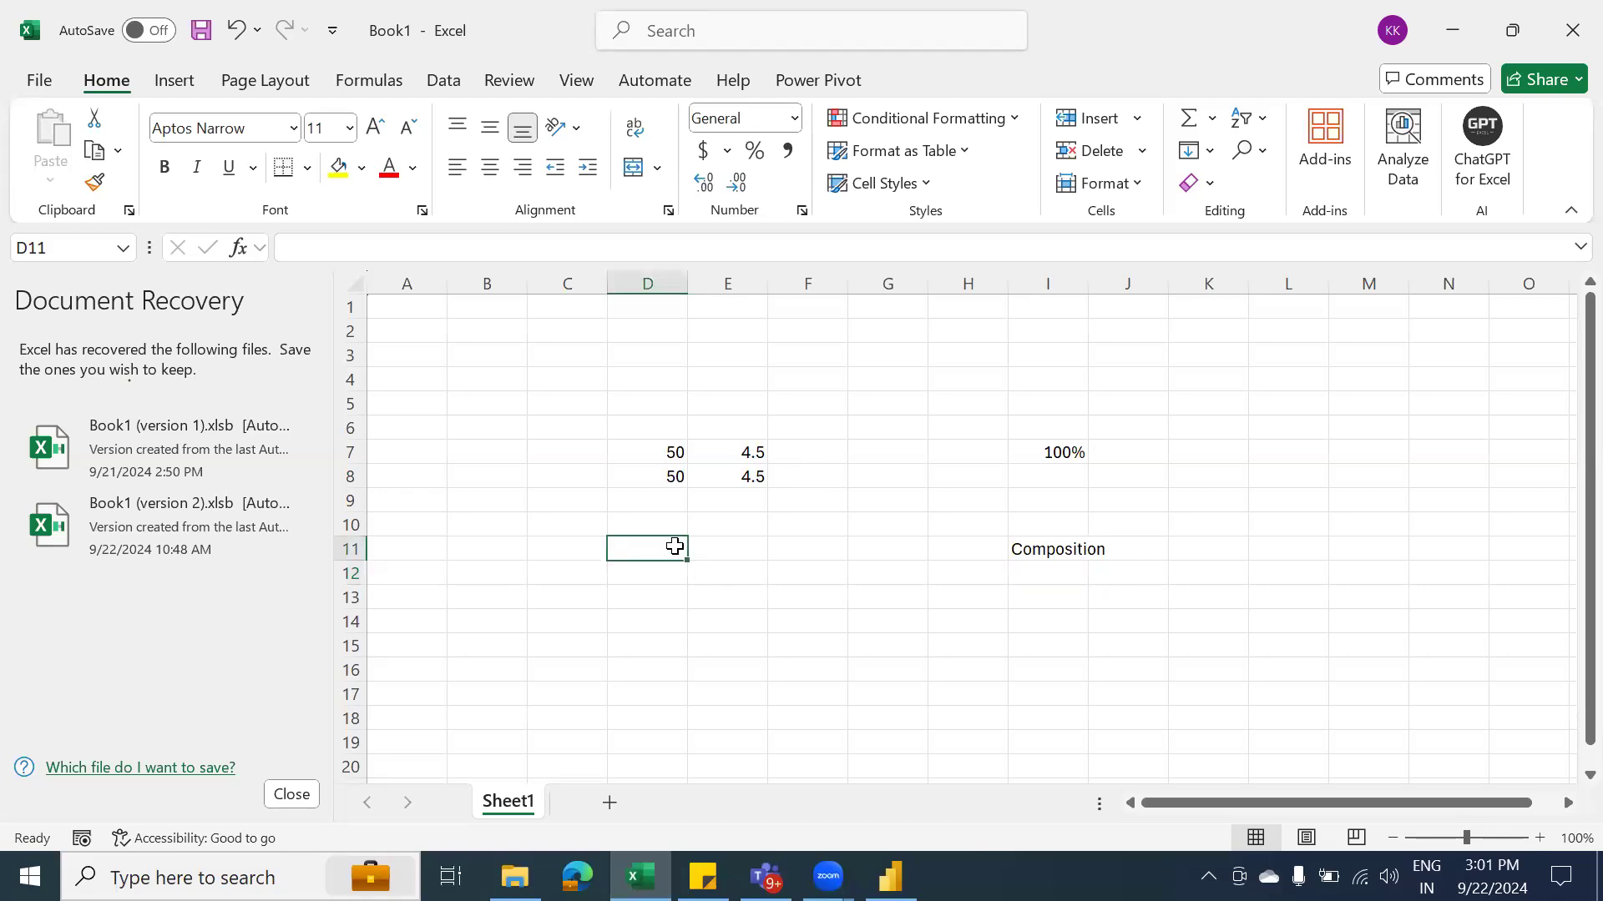
key(alt+Tab)
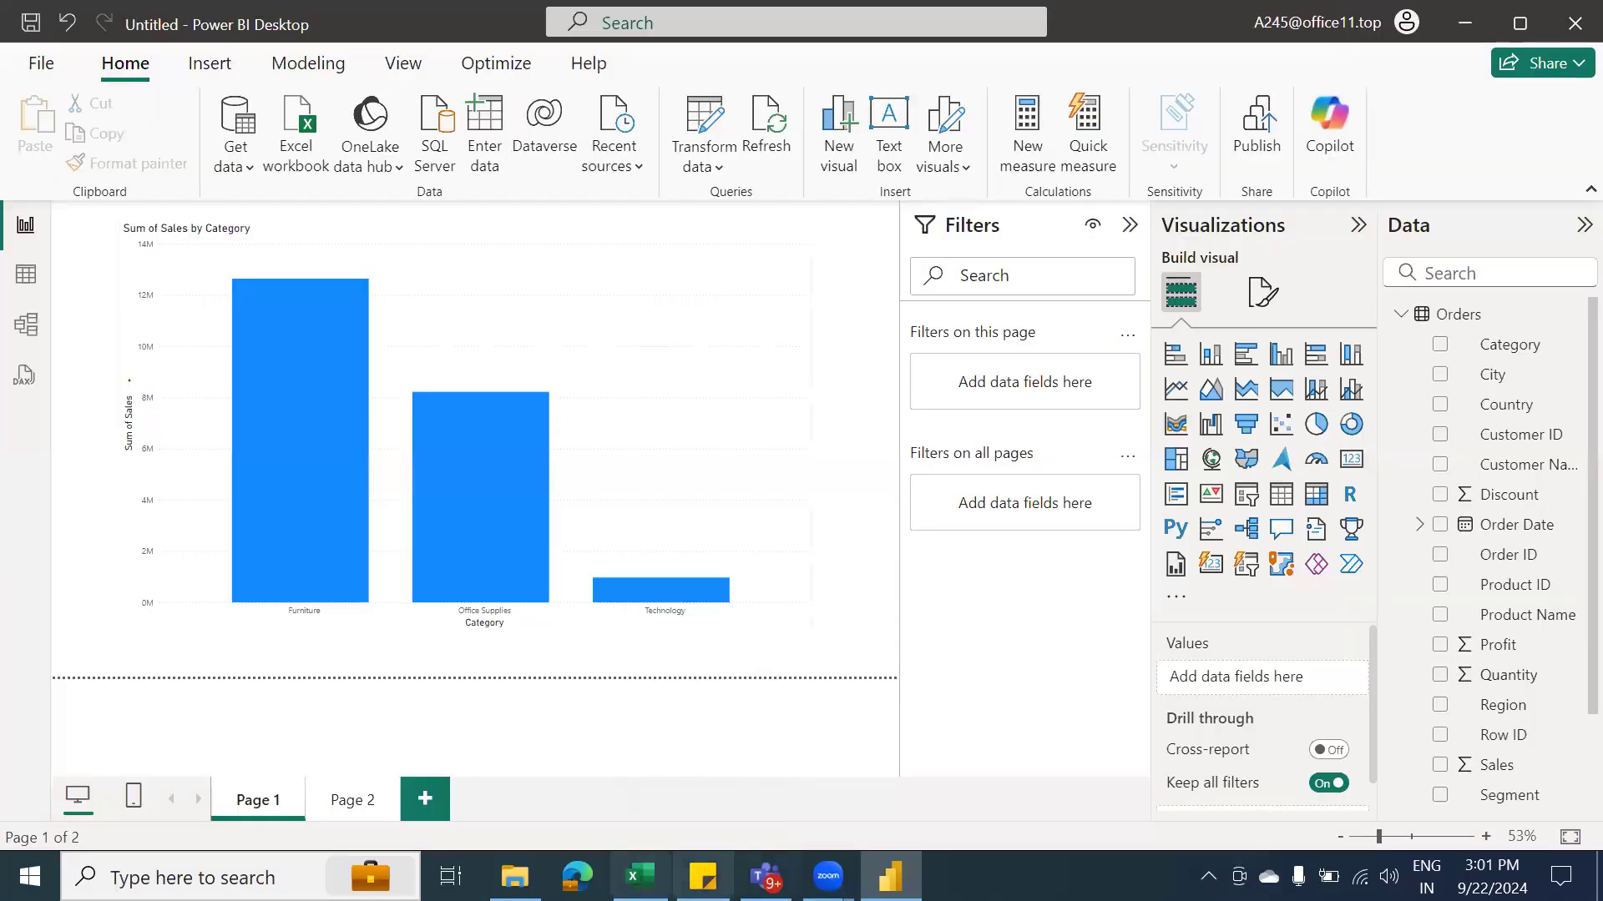
key(alt+Tab)
key(alt+Tab)
Go to Page 2 and select the pie chart of profit by region
click(377, 793)
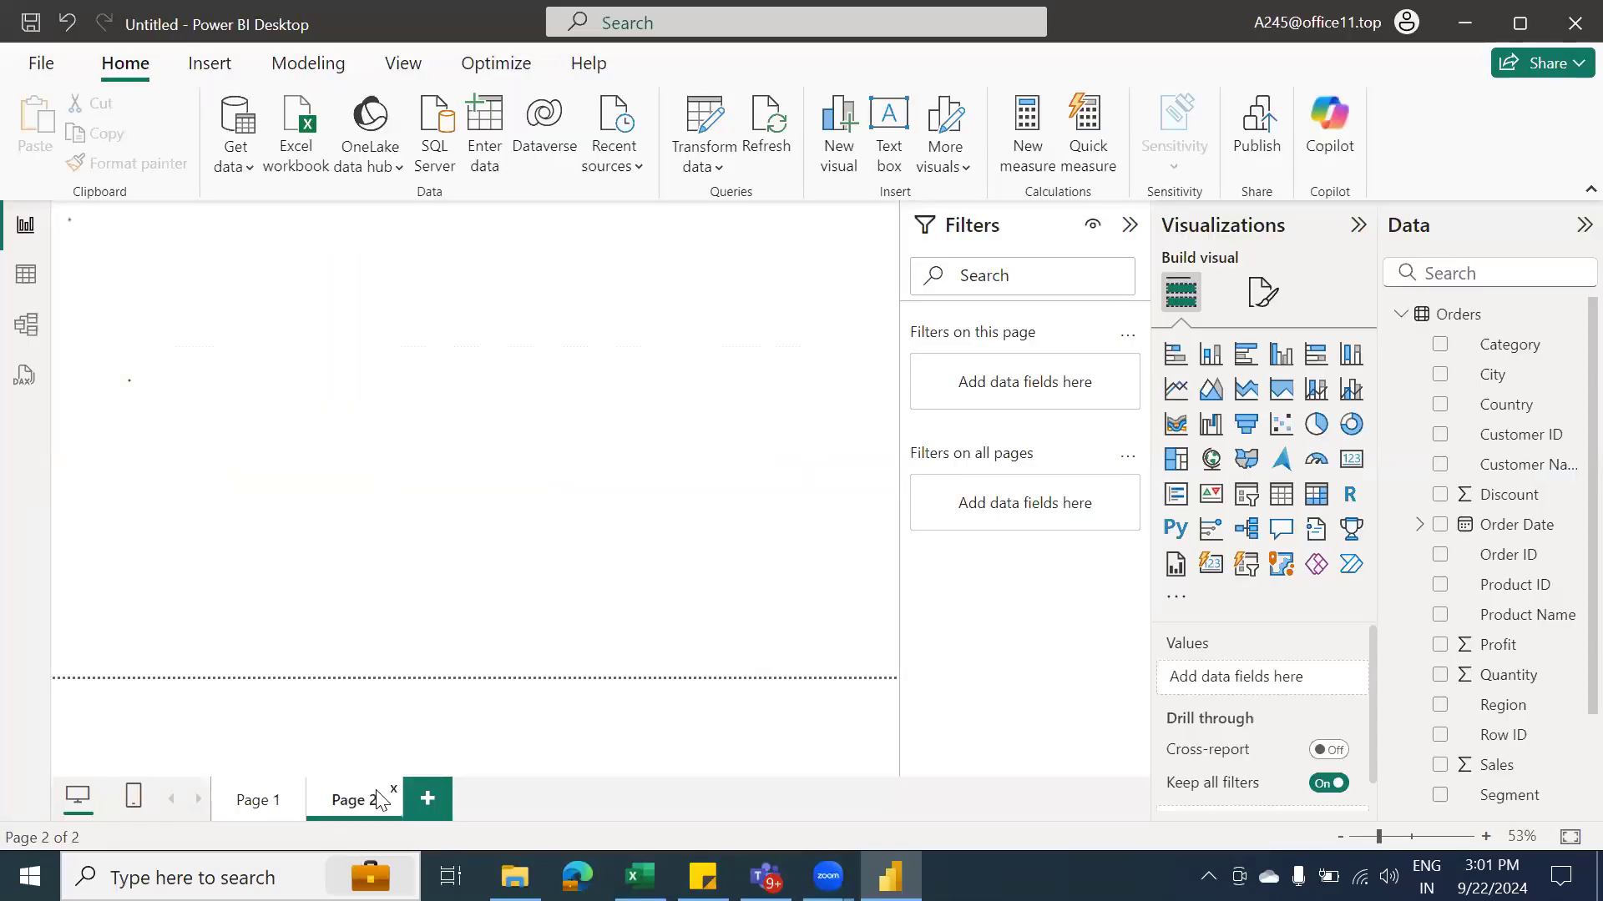
click(632, 619)
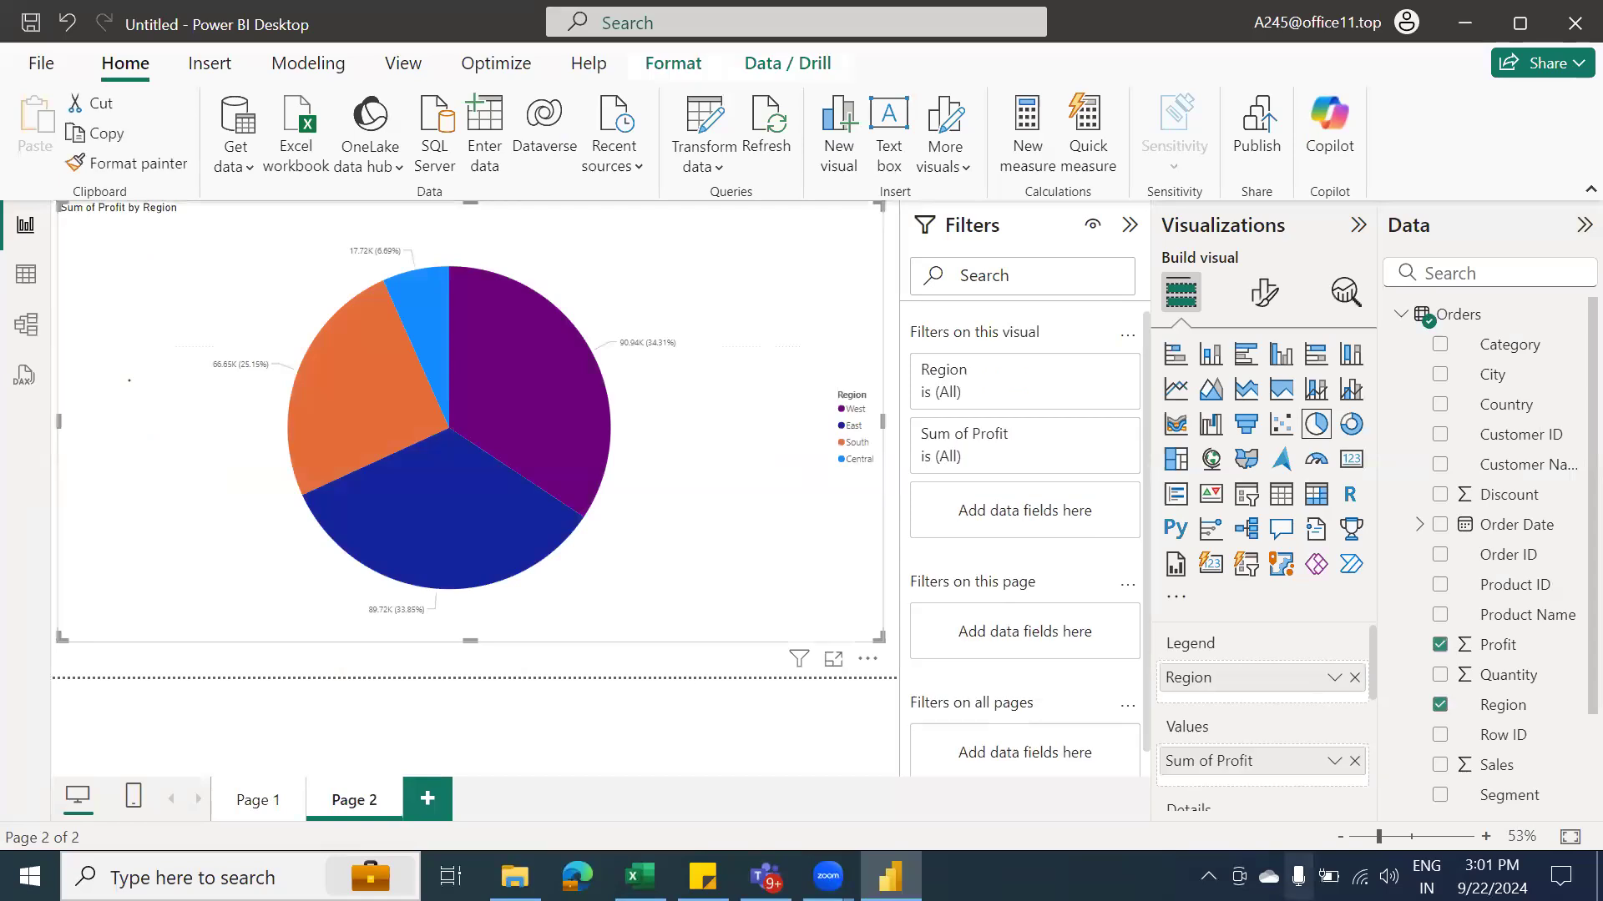
Open the visual formatting options for the sales column chart on Page 1
click(279, 803)
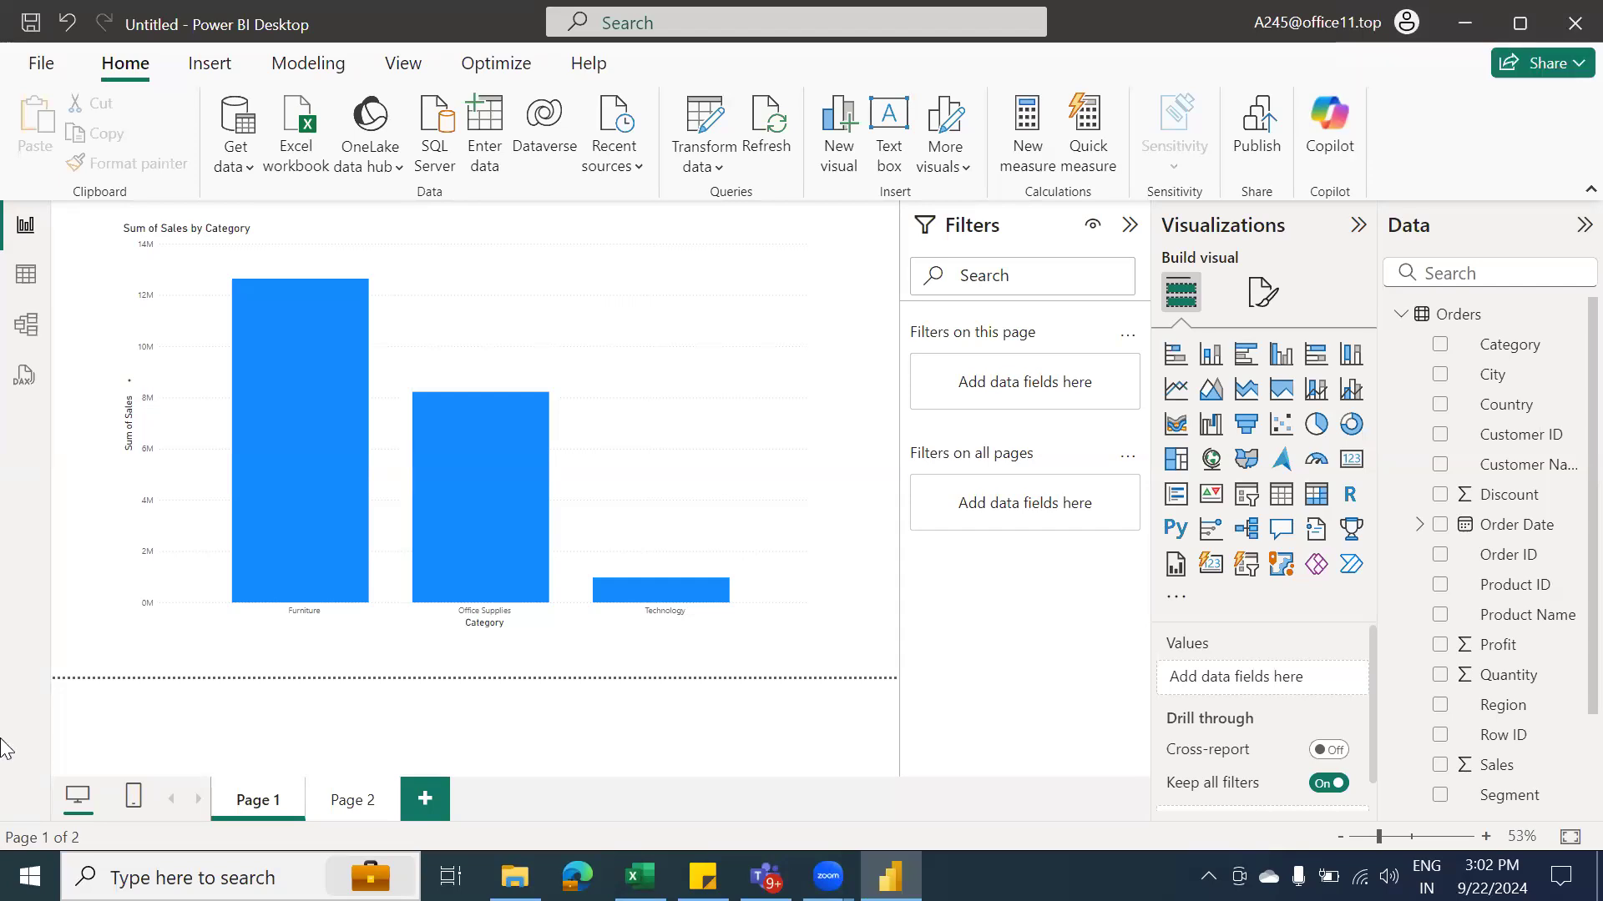
click(789, 277)
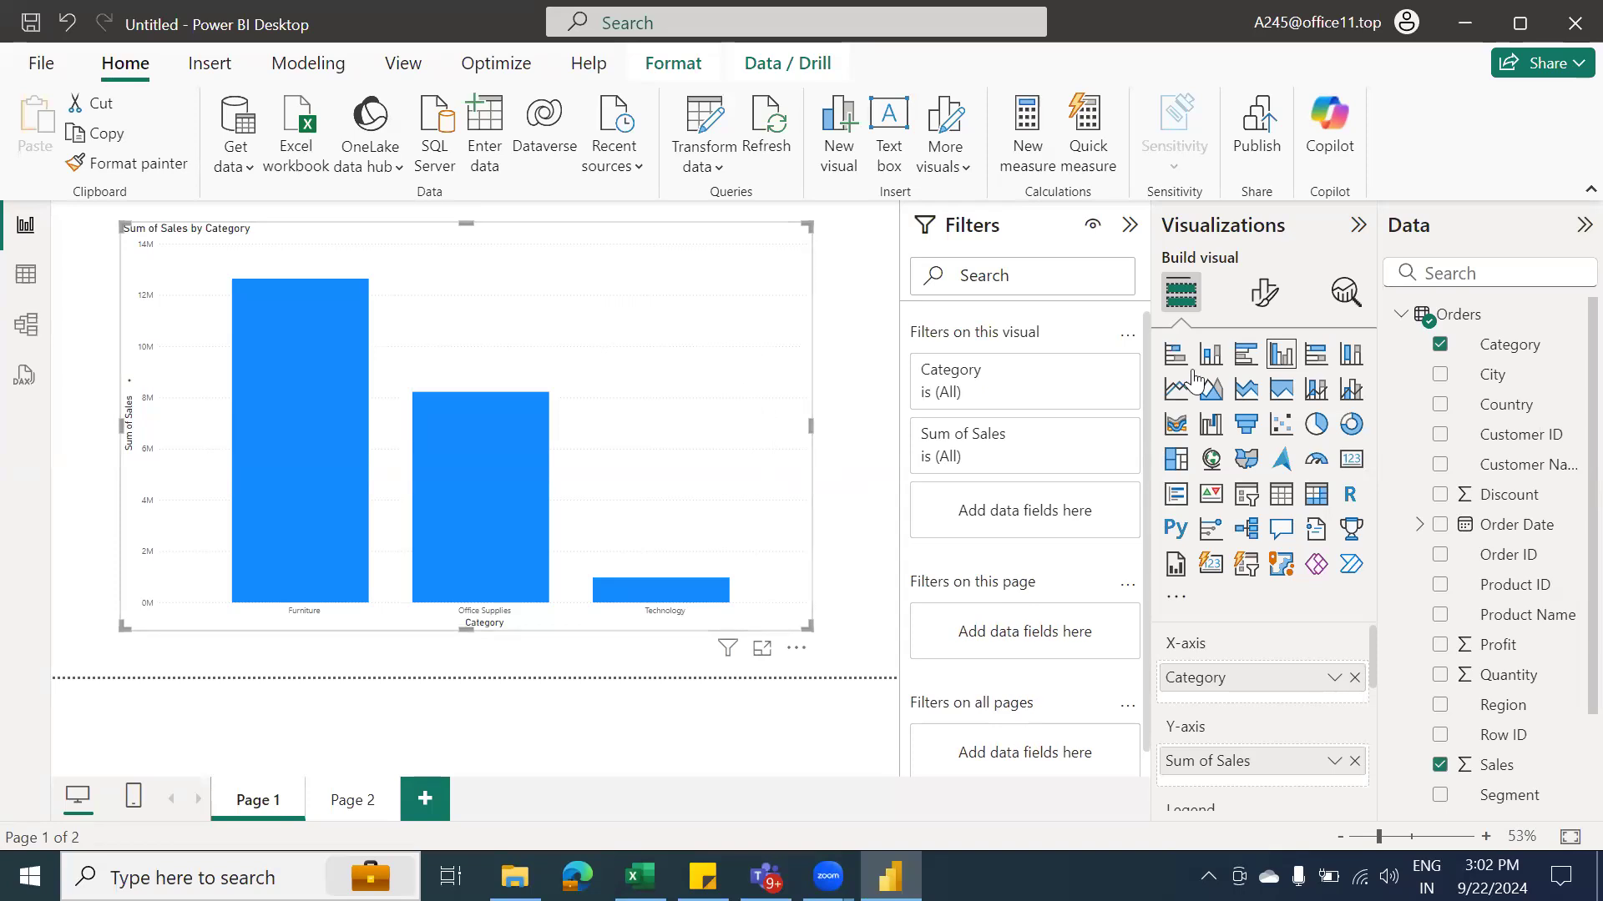
click(1266, 294)
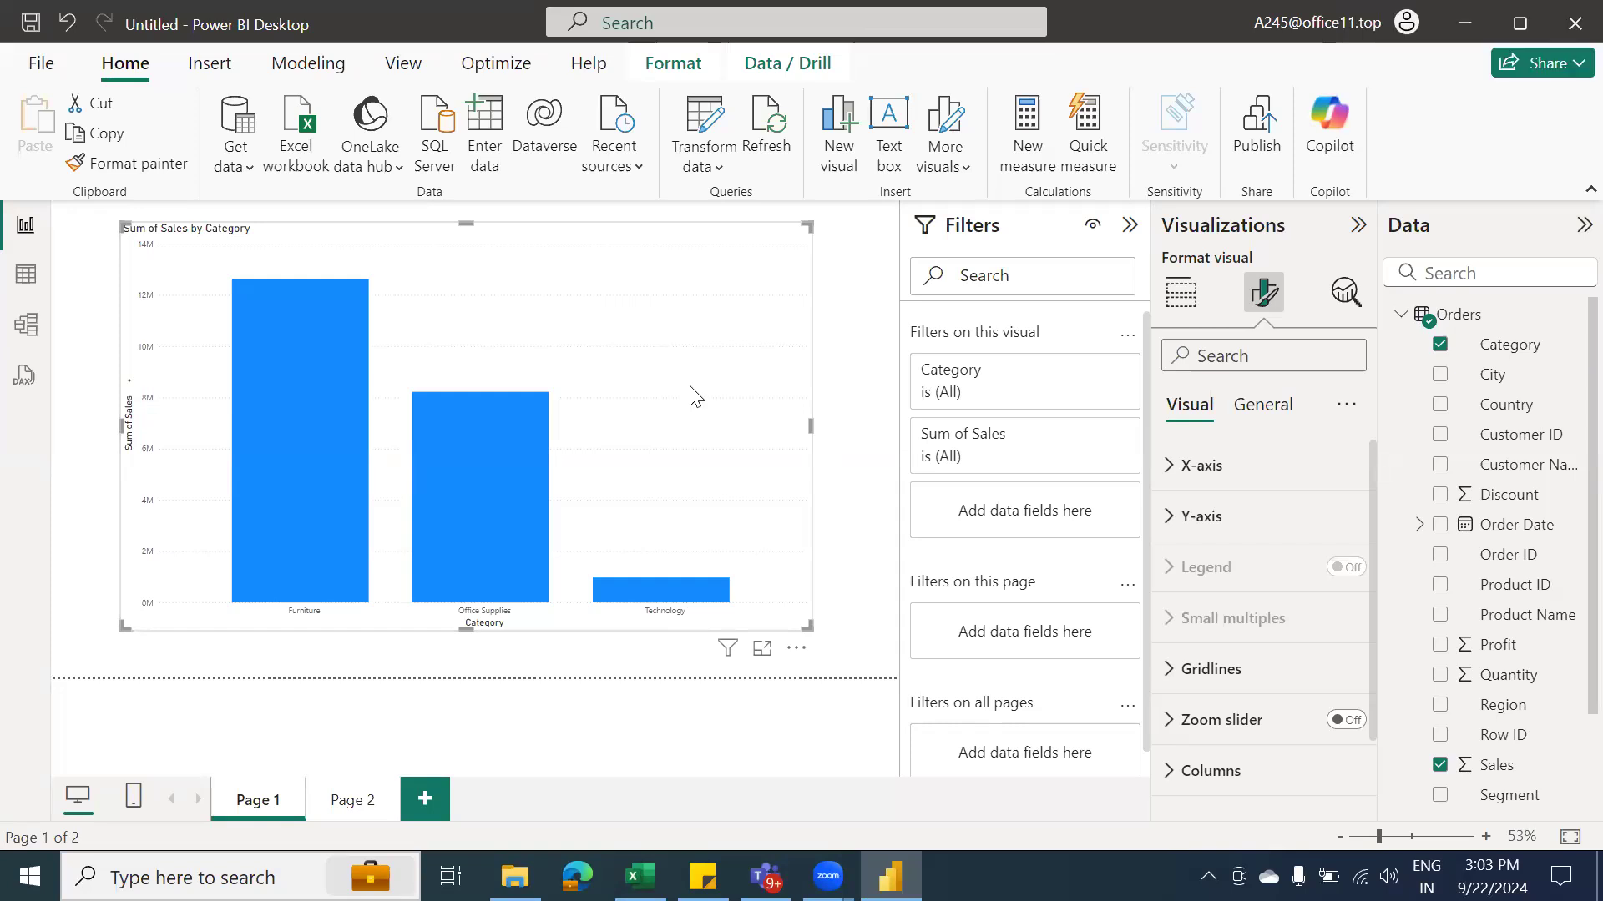
Add a blank third page to the report
click(356, 800)
click(422, 800)
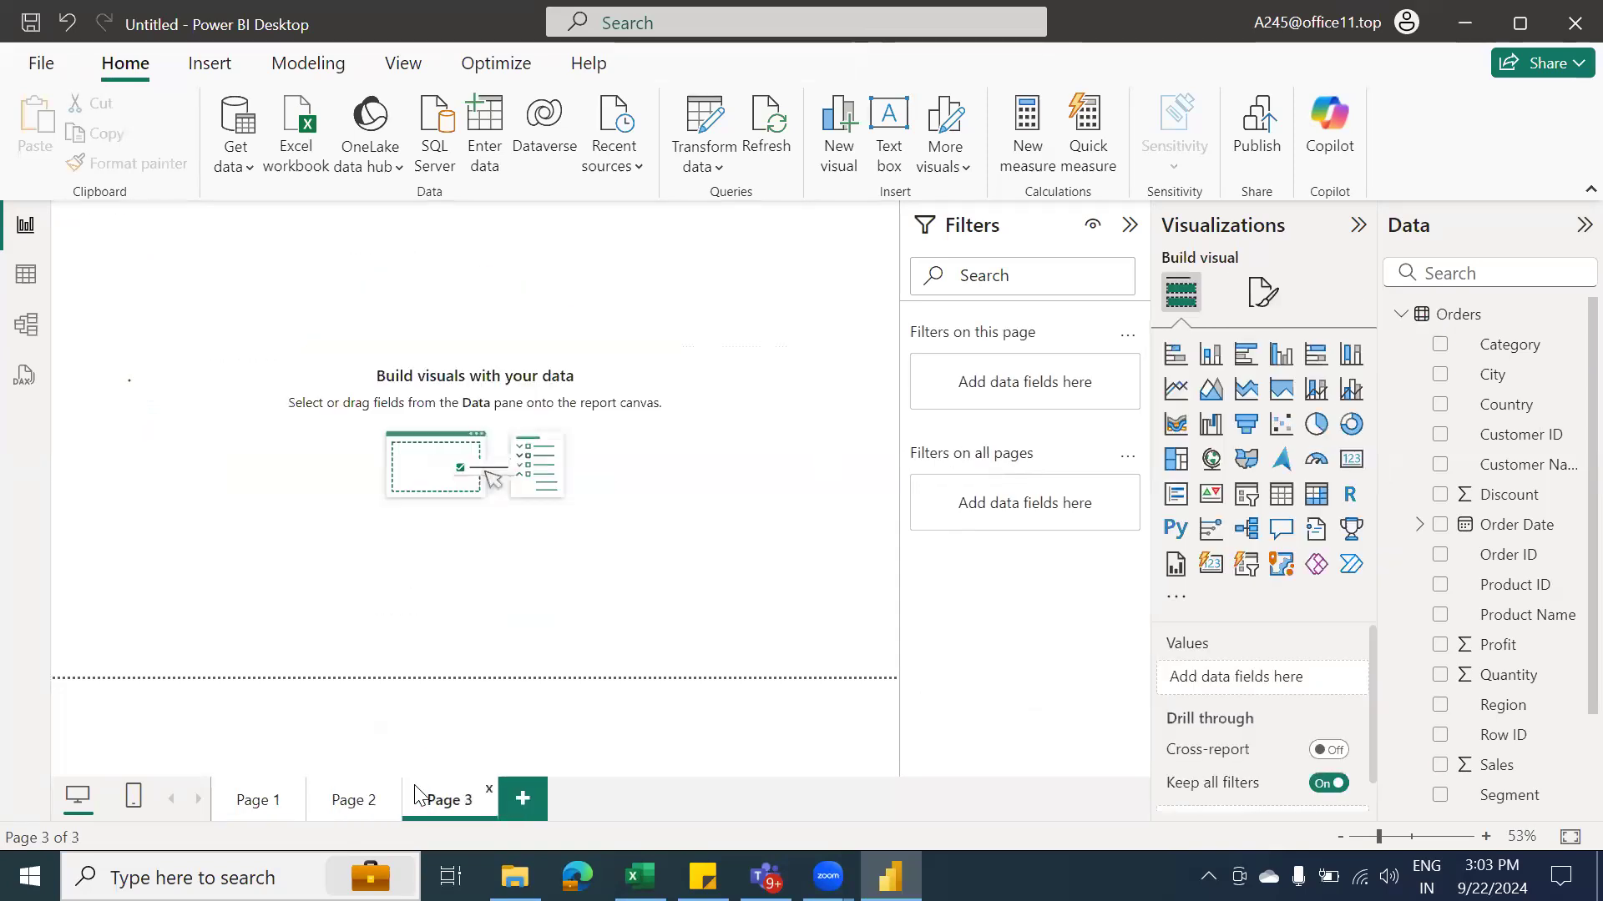
right_click(464, 802)
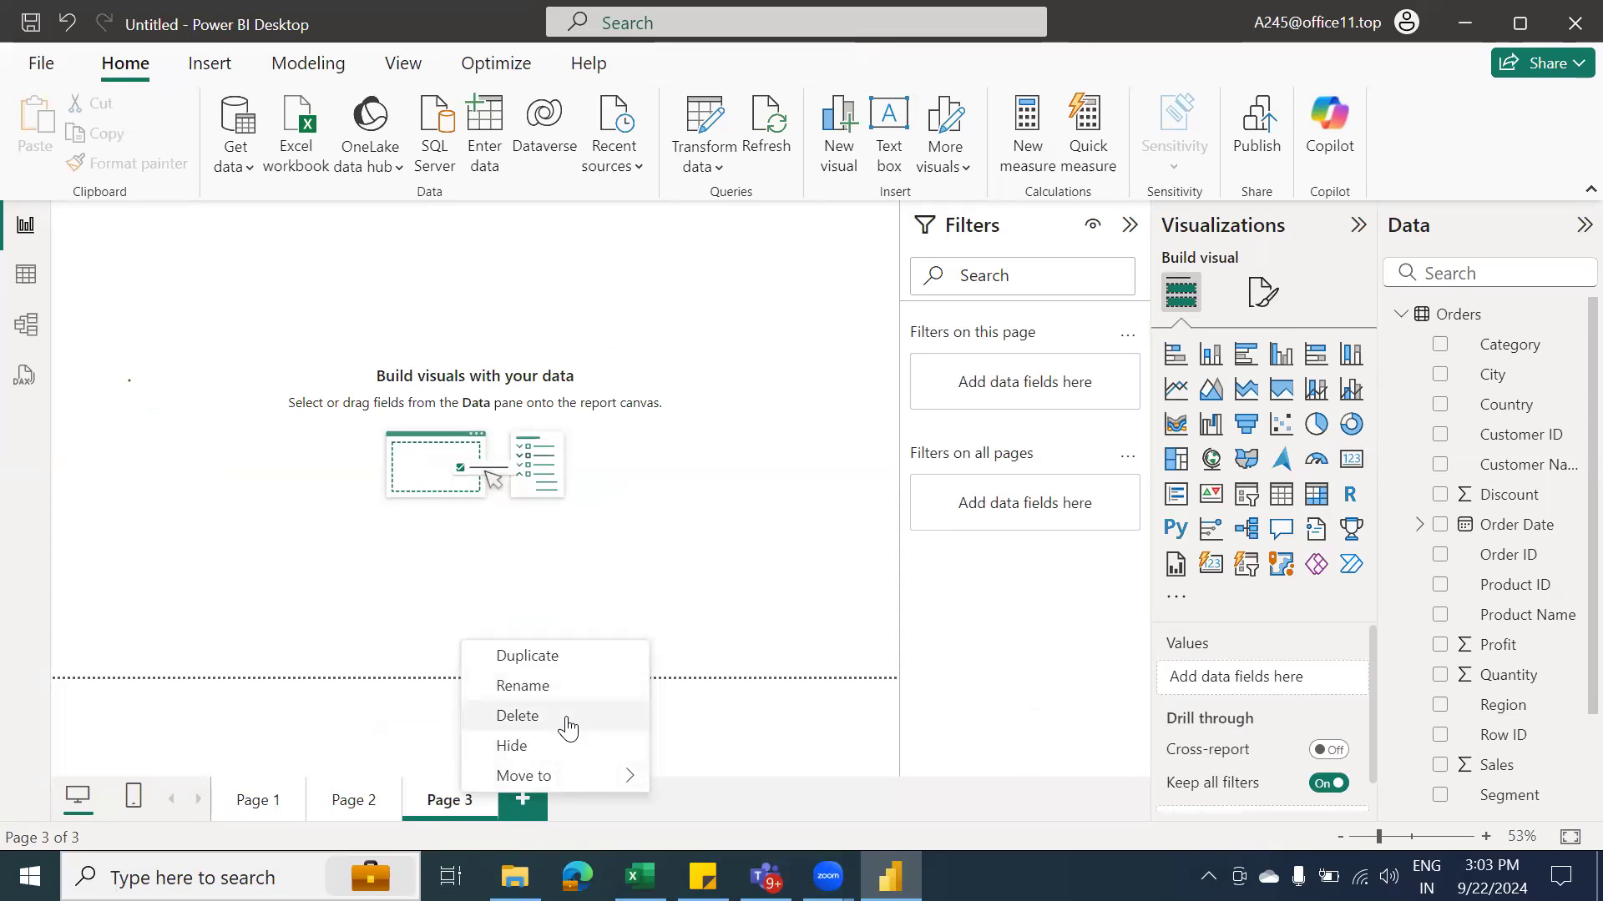
click(797, 741)
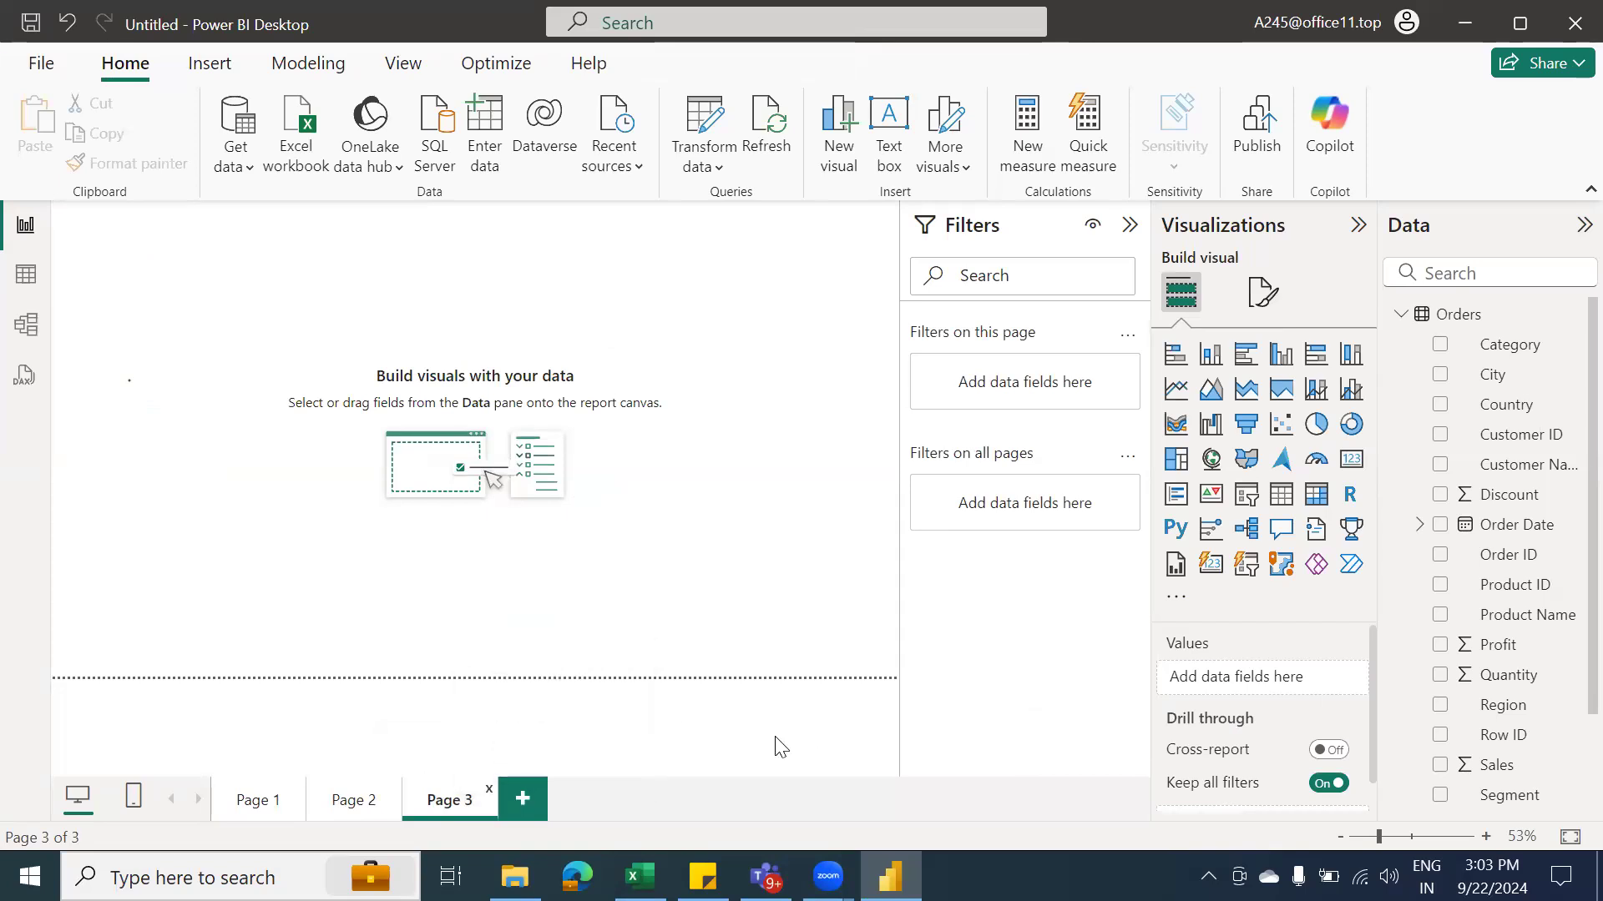
Set the font size of the X-axis values to 20 on the sales column chart on Page 1
click(334, 802)
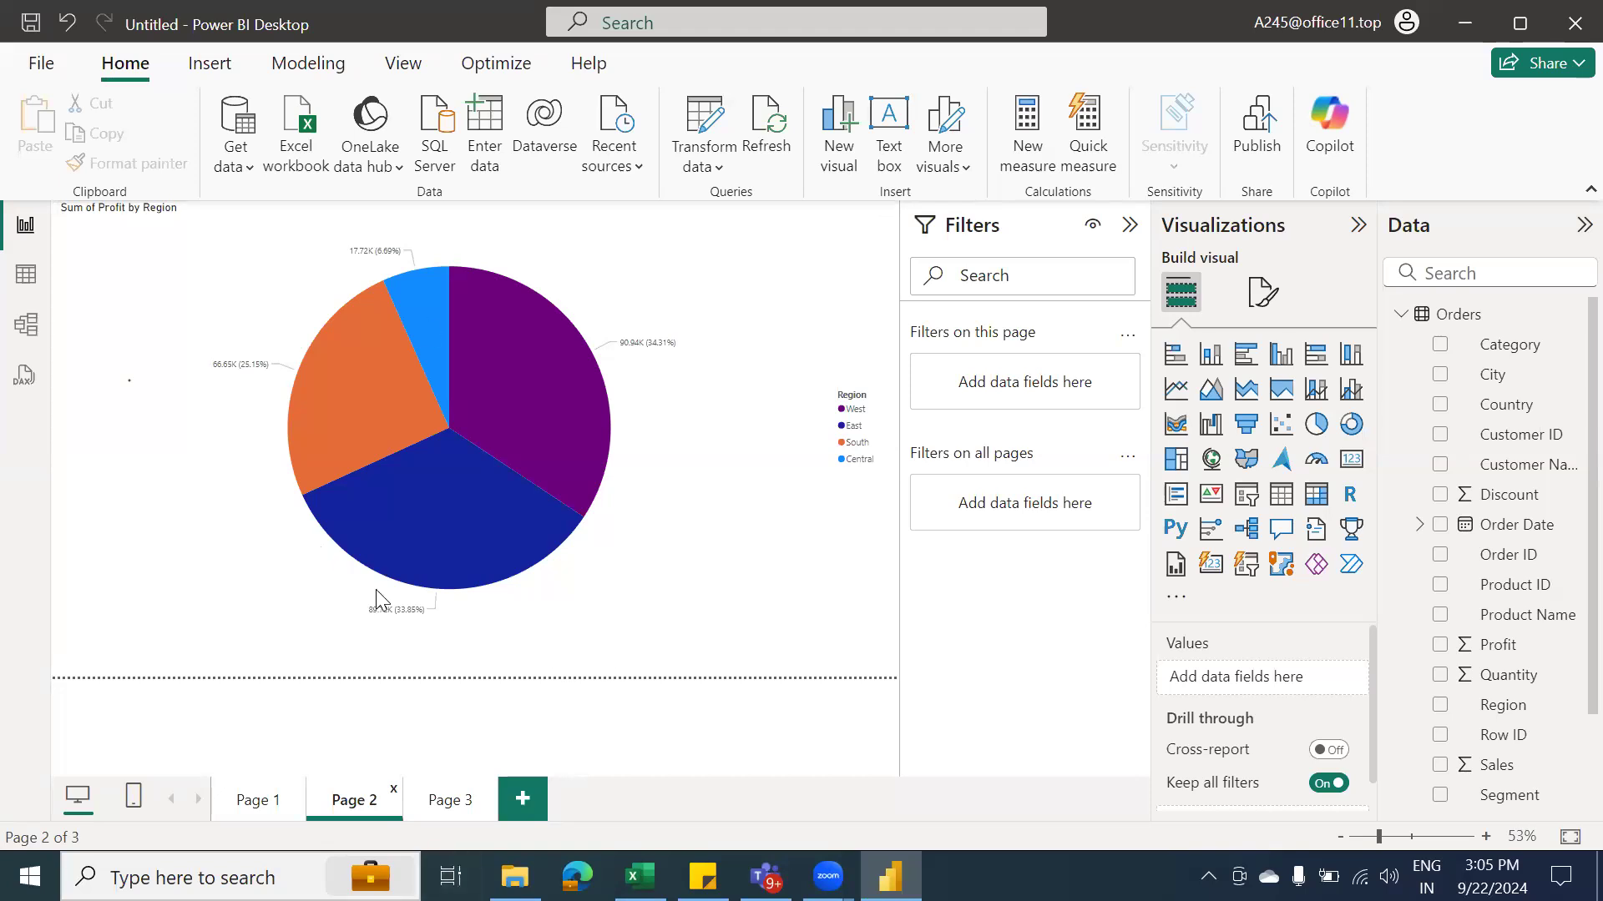
click(267, 803)
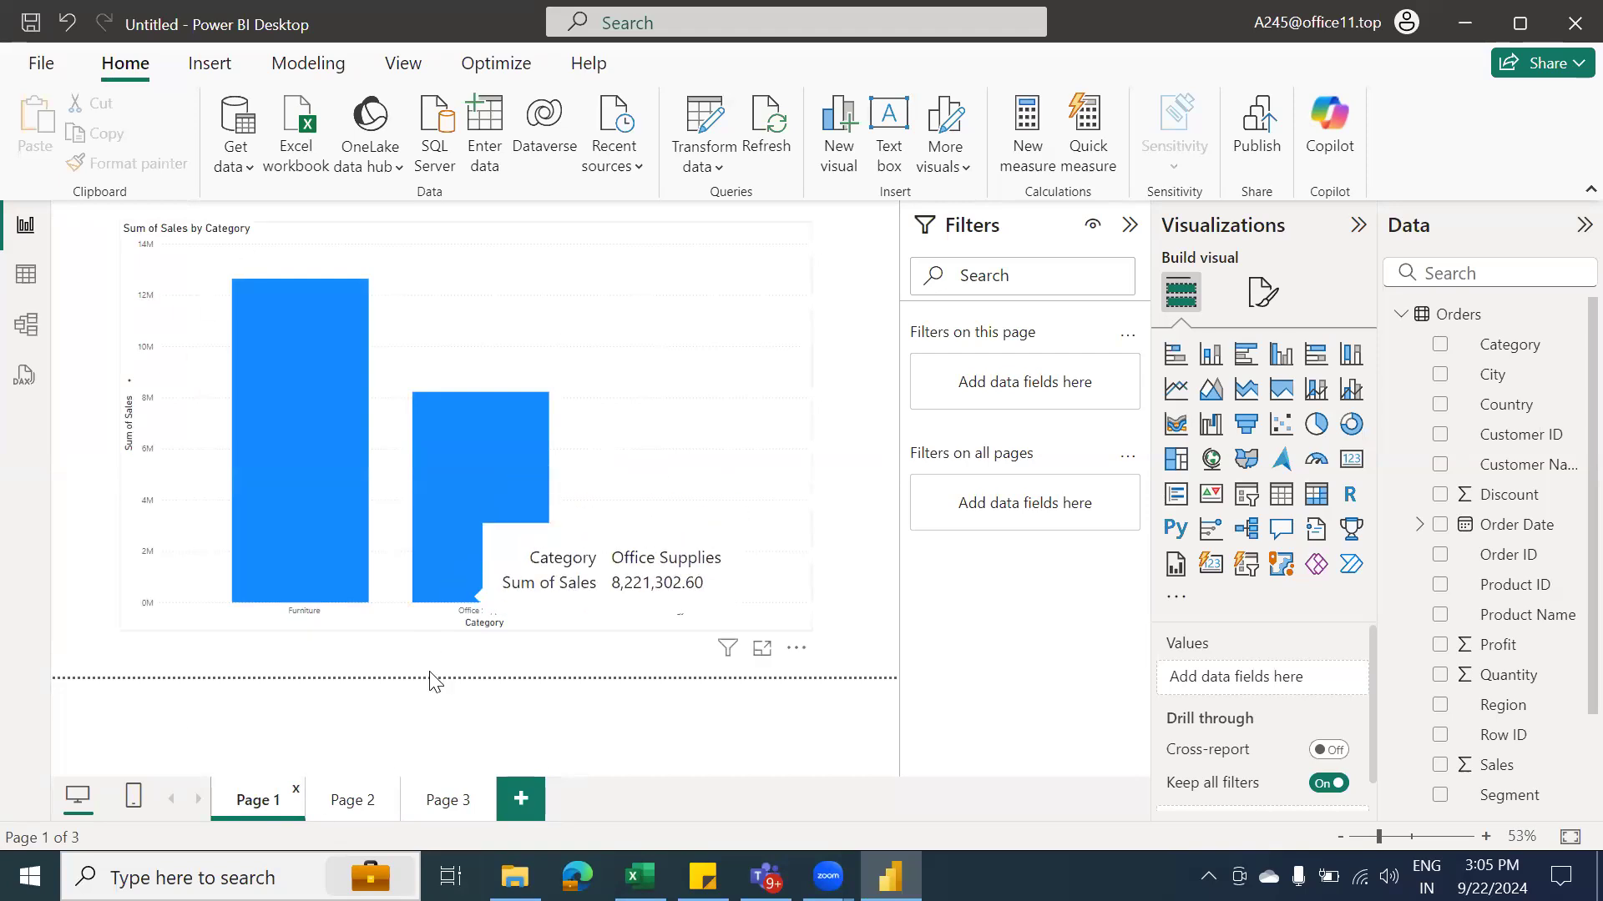
click(784, 251)
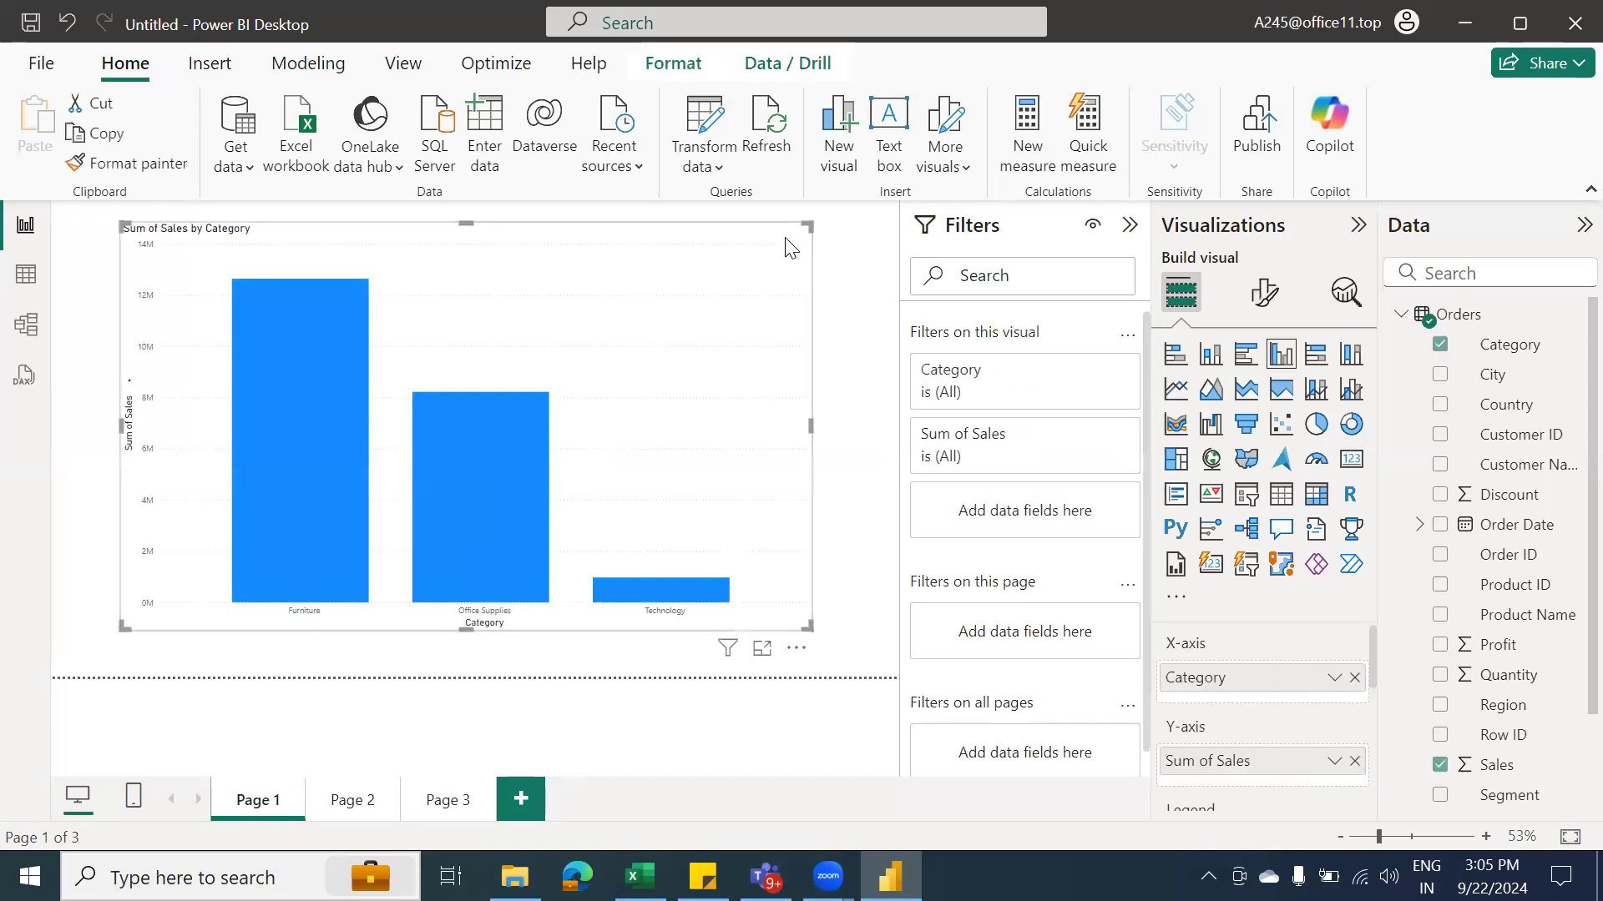
click(1265, 290)
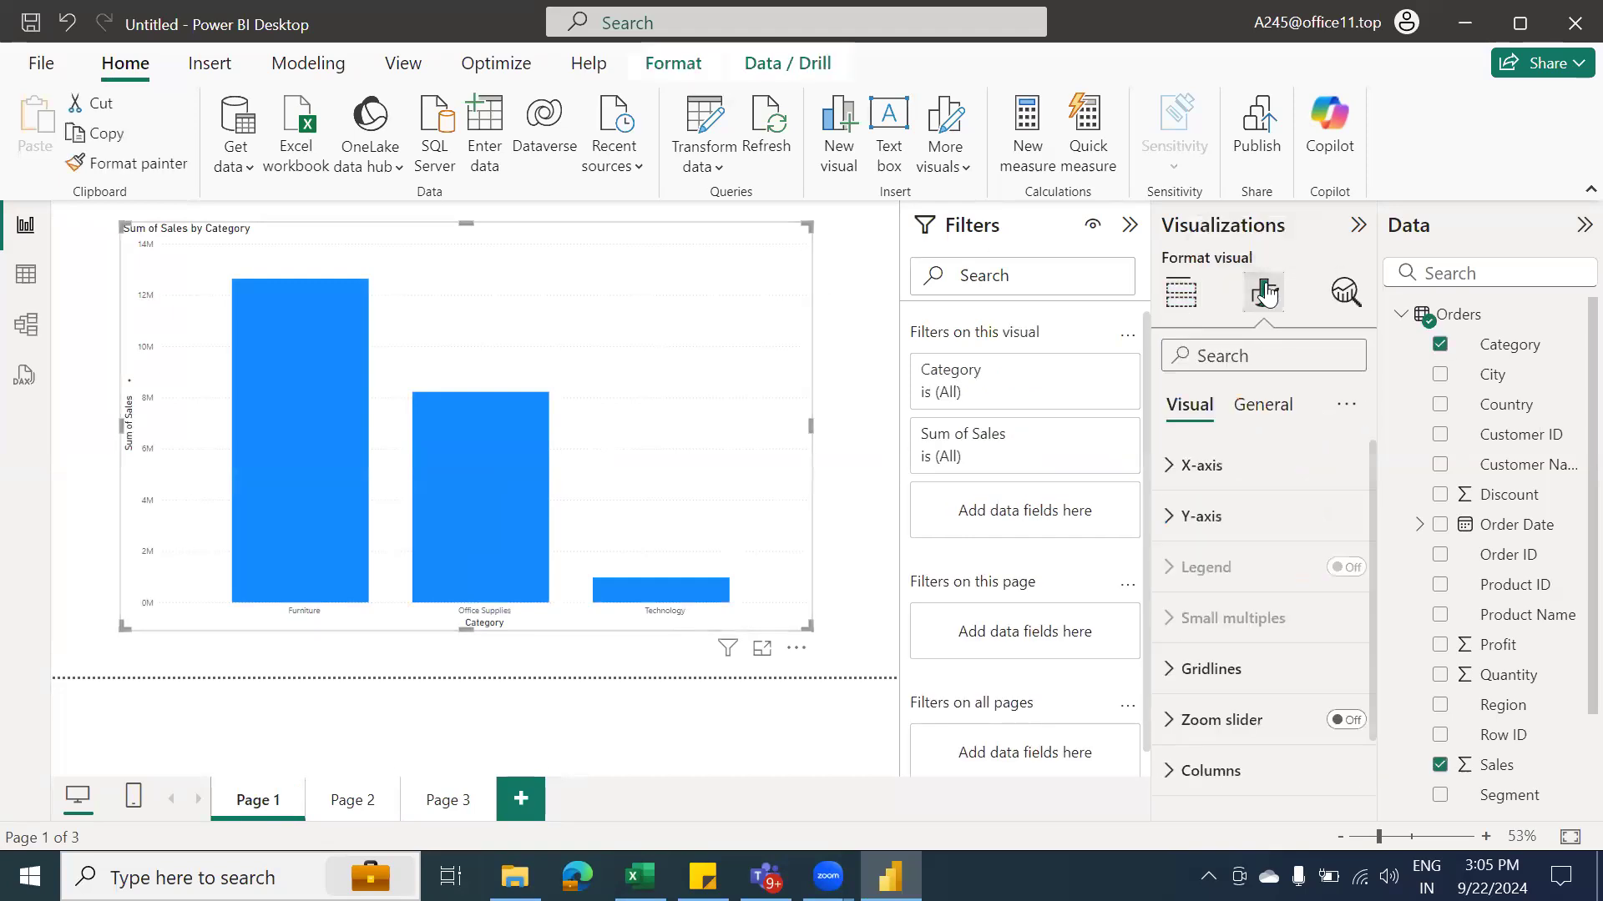
click(1168, 479)
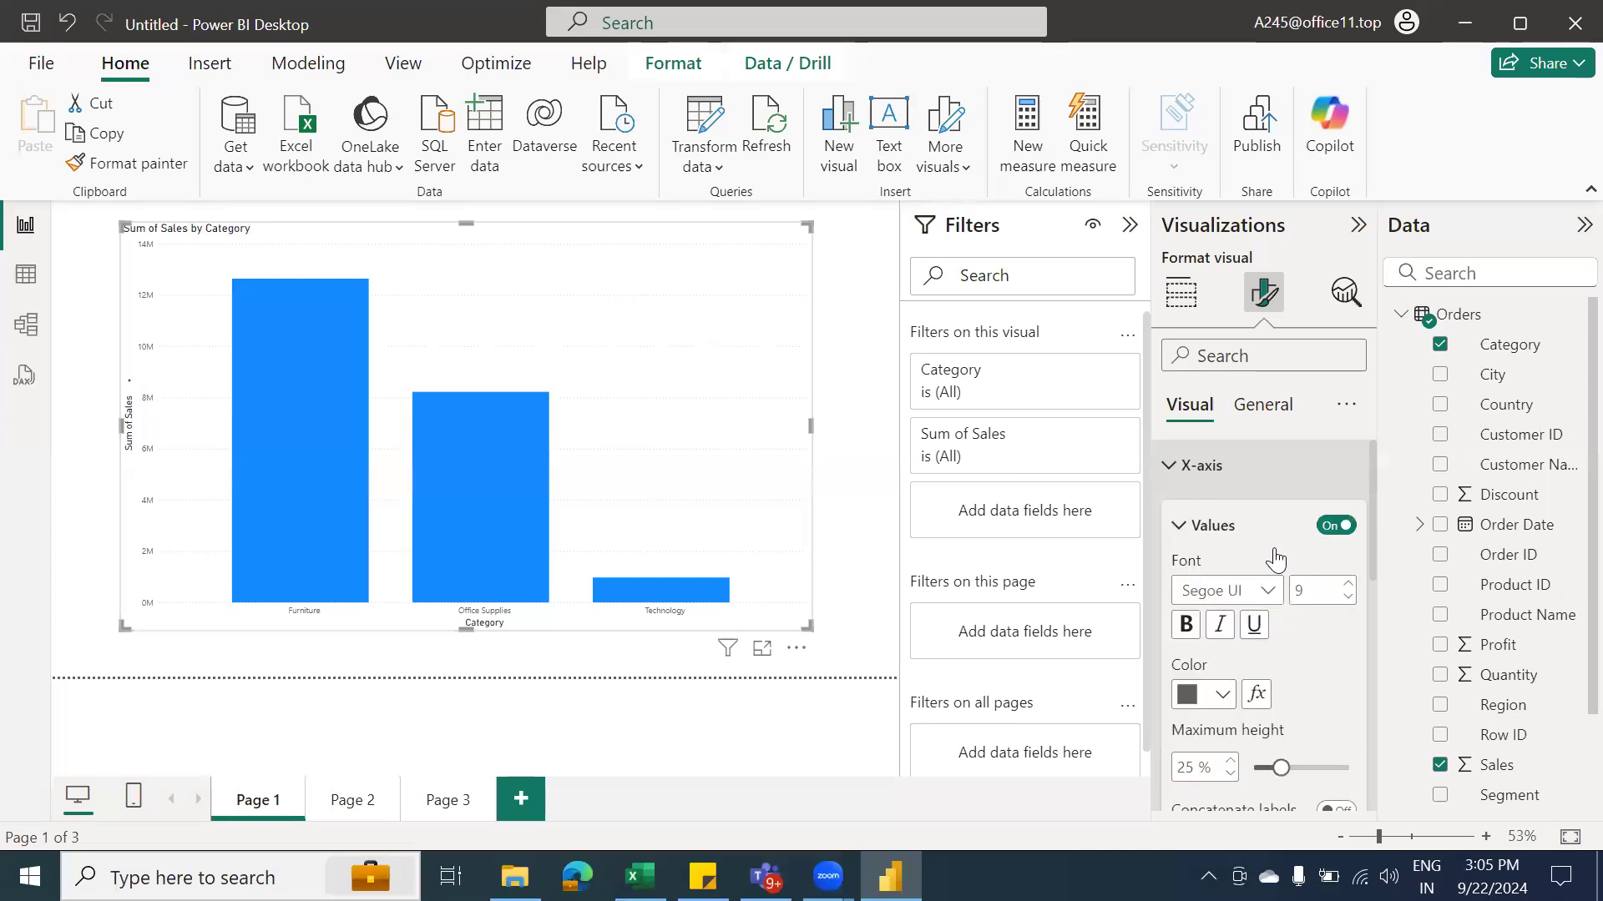
click(1312, 595)
text(20)
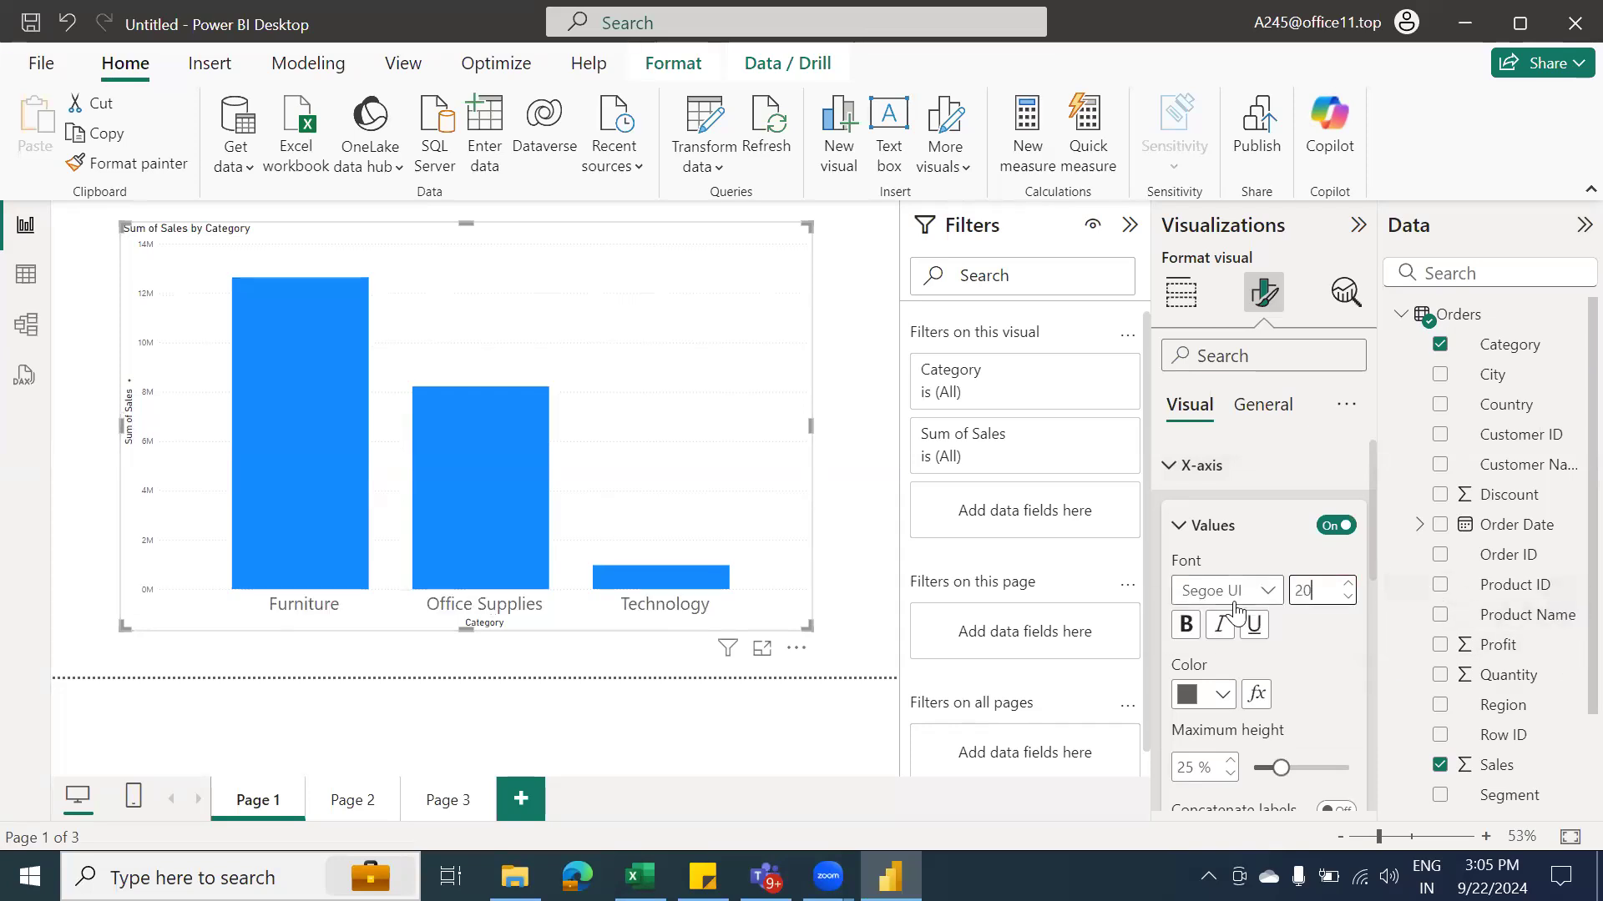
Set the font size of the sales column chart's Y-axis values to 20 and collapse both axis sections
scroll(1235, 612, down, 3)
scroll(1232, 598, down, 3)
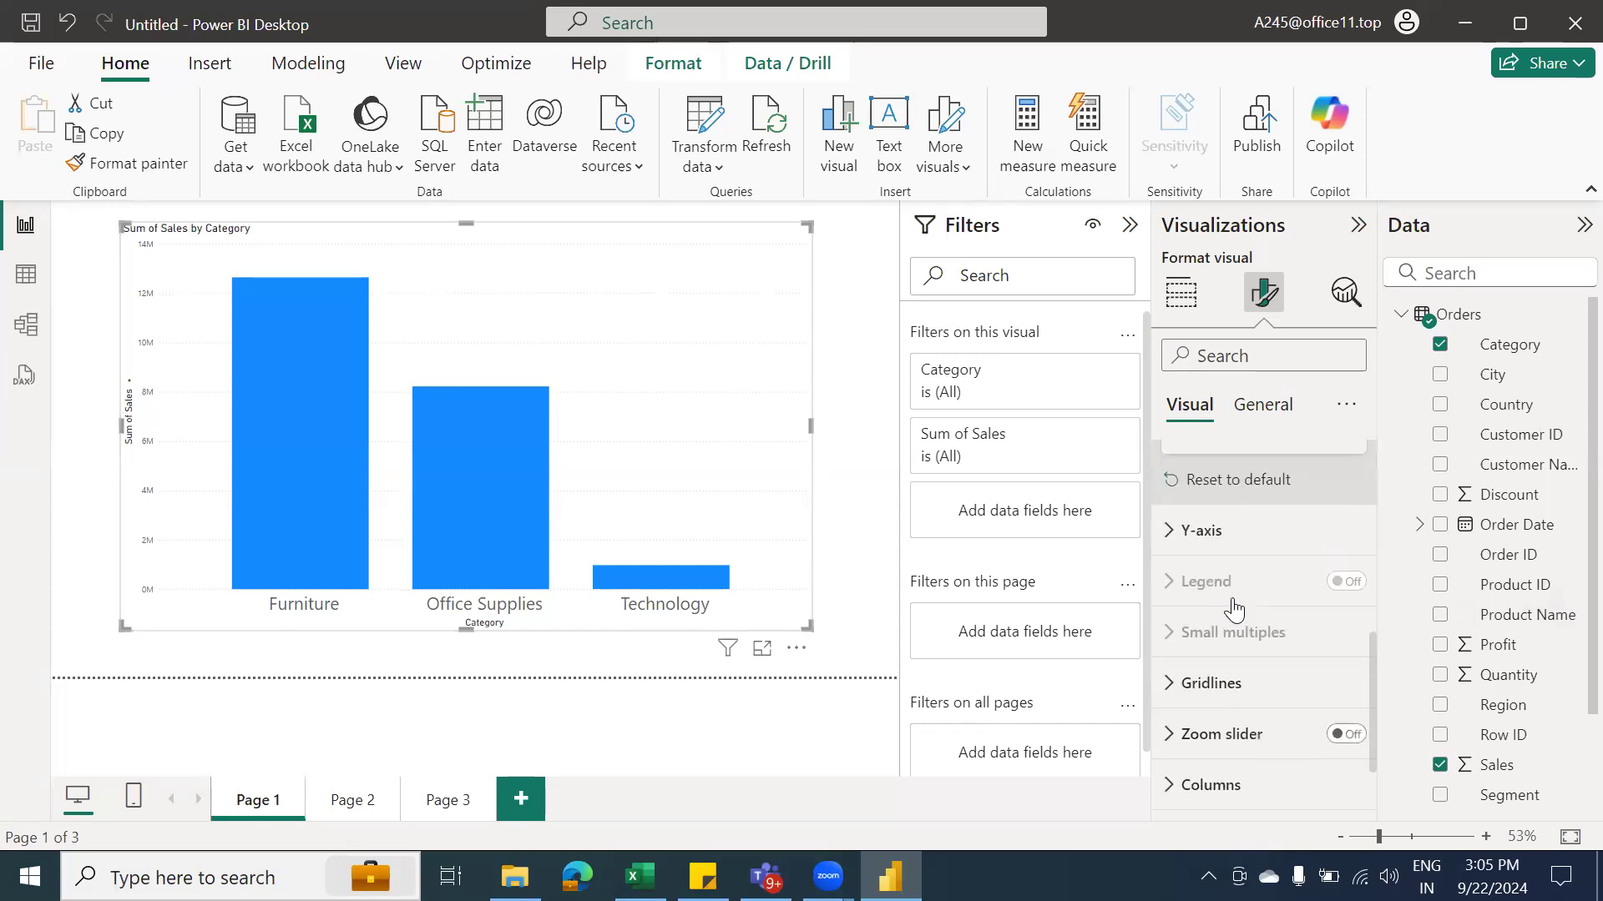
click(1185, 530)
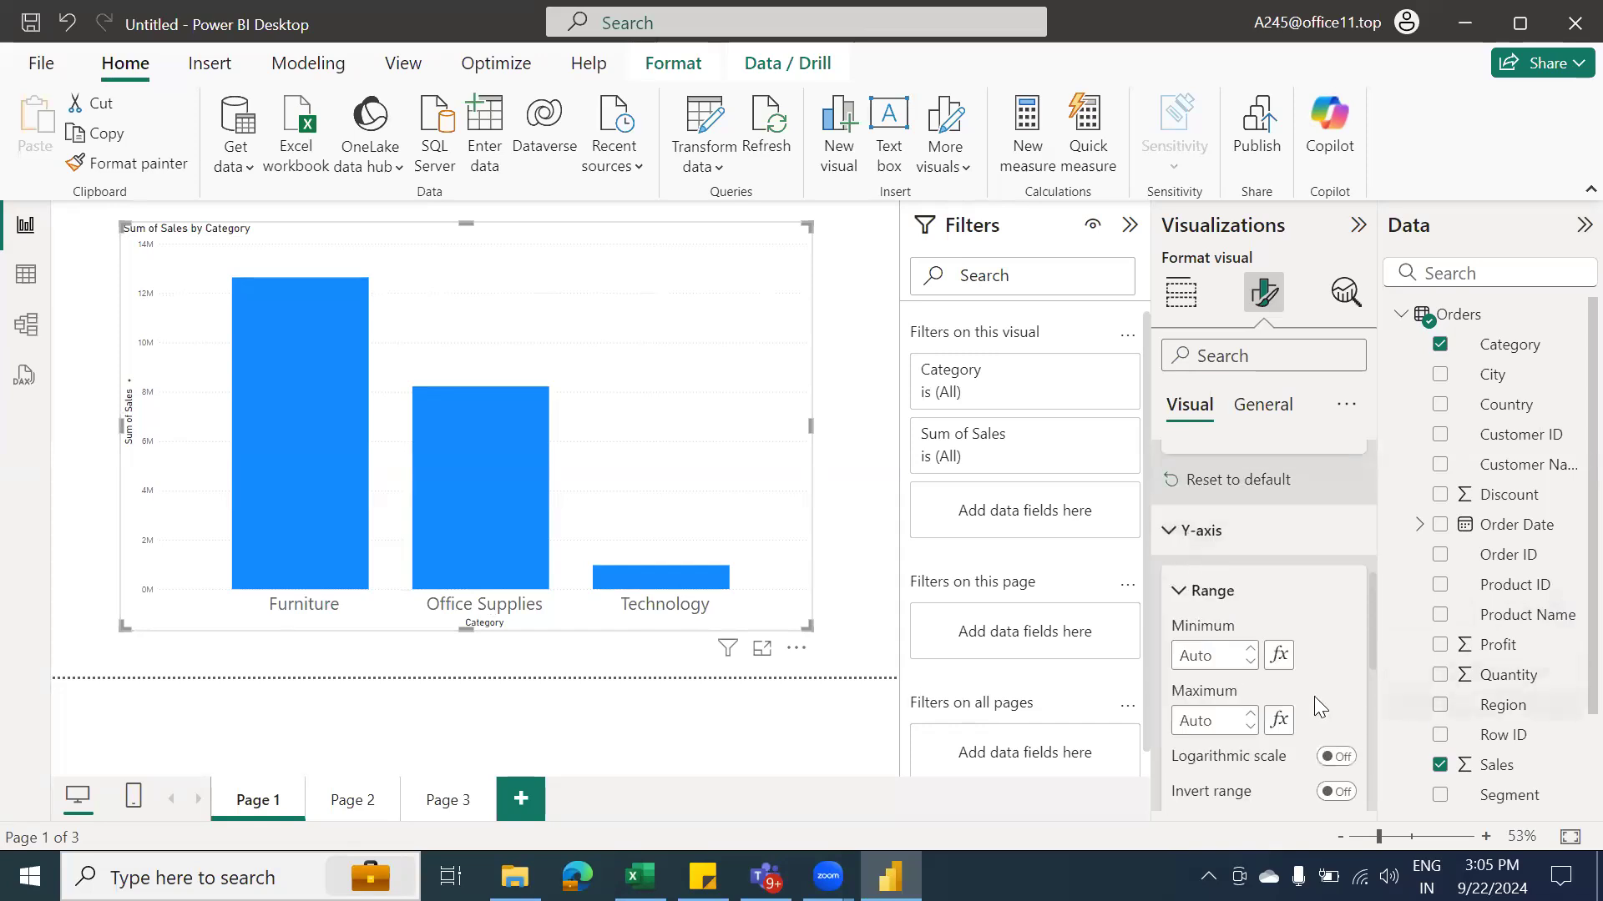
scroll(1314, 638, down, 3)
click(1177, 601)
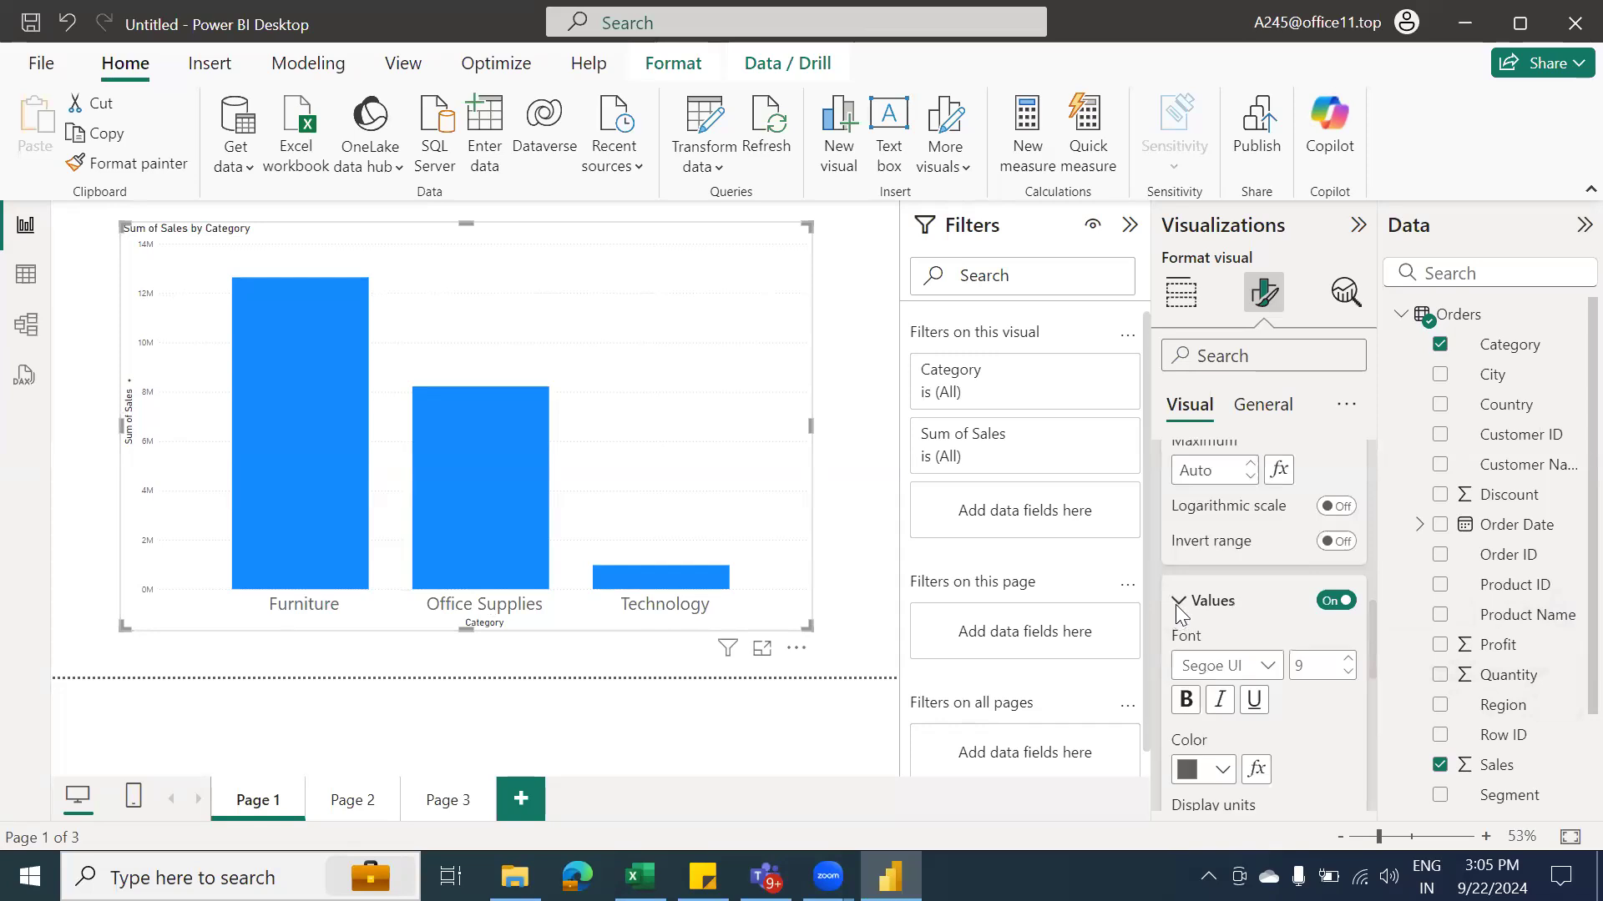
double_click(1330, 671)
text(20)
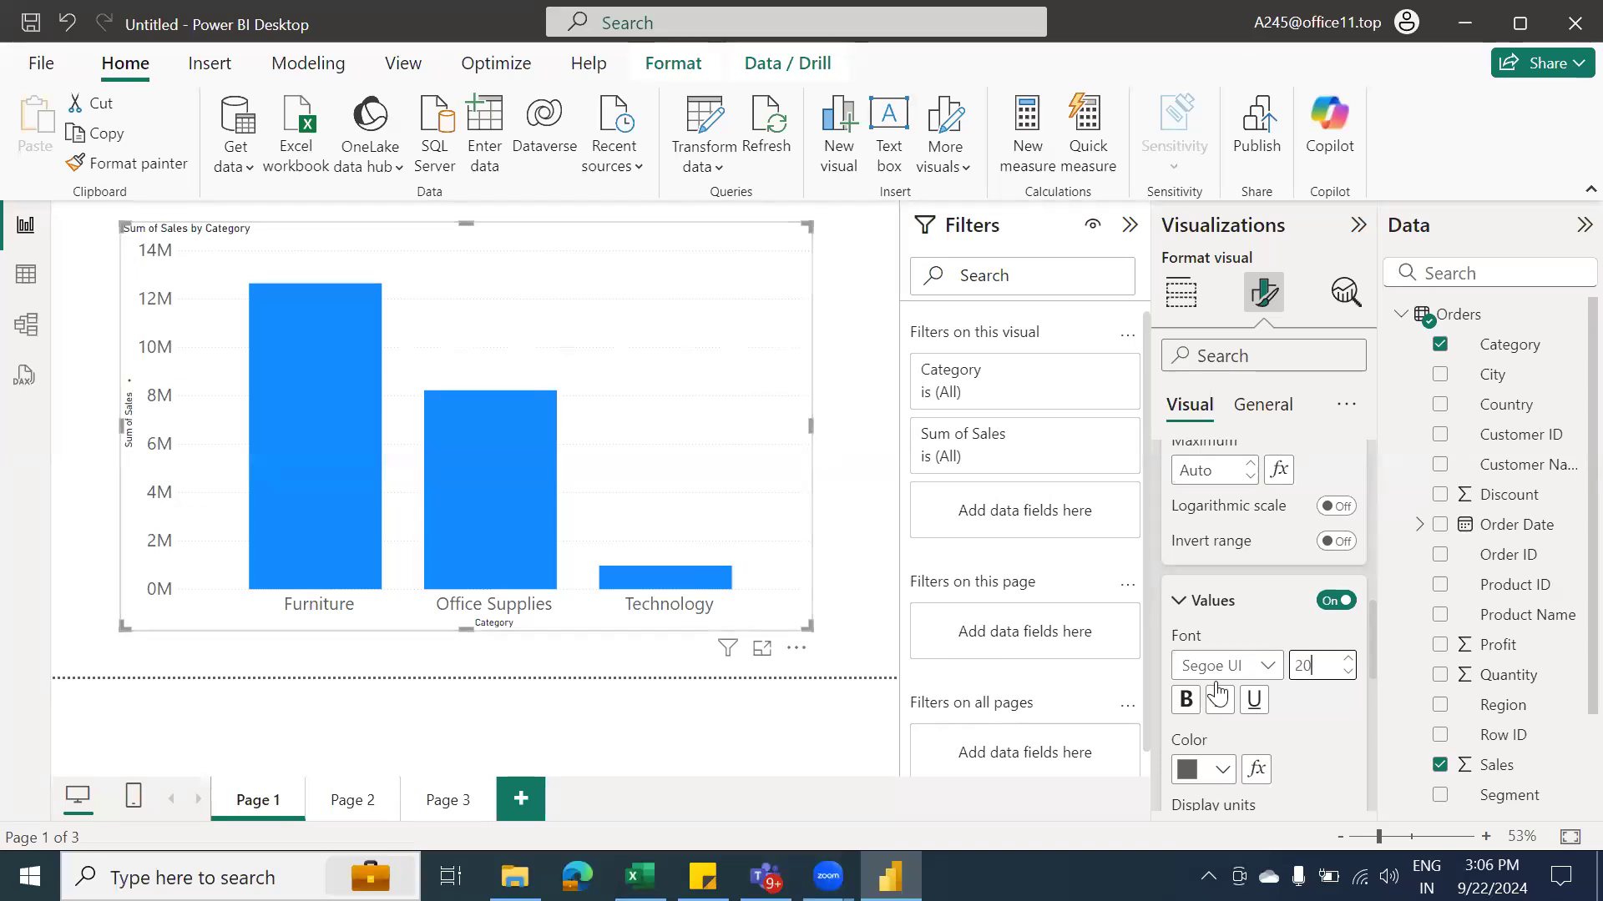
scroll(1236, 642, up, 6)
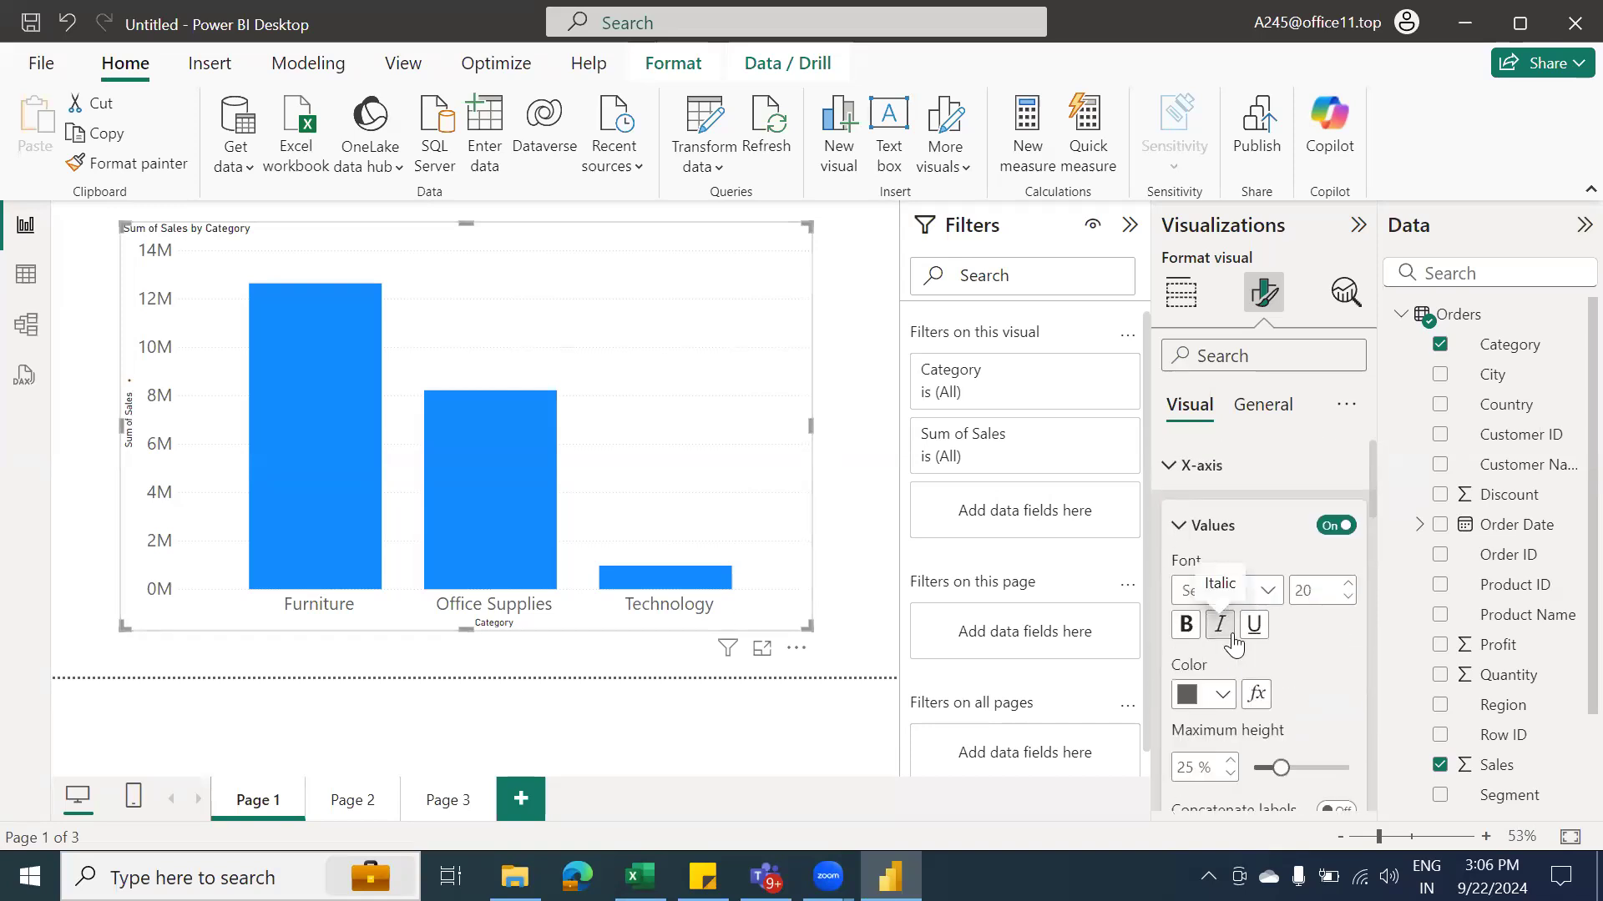
click(1168, 468)
click(1172, 520)
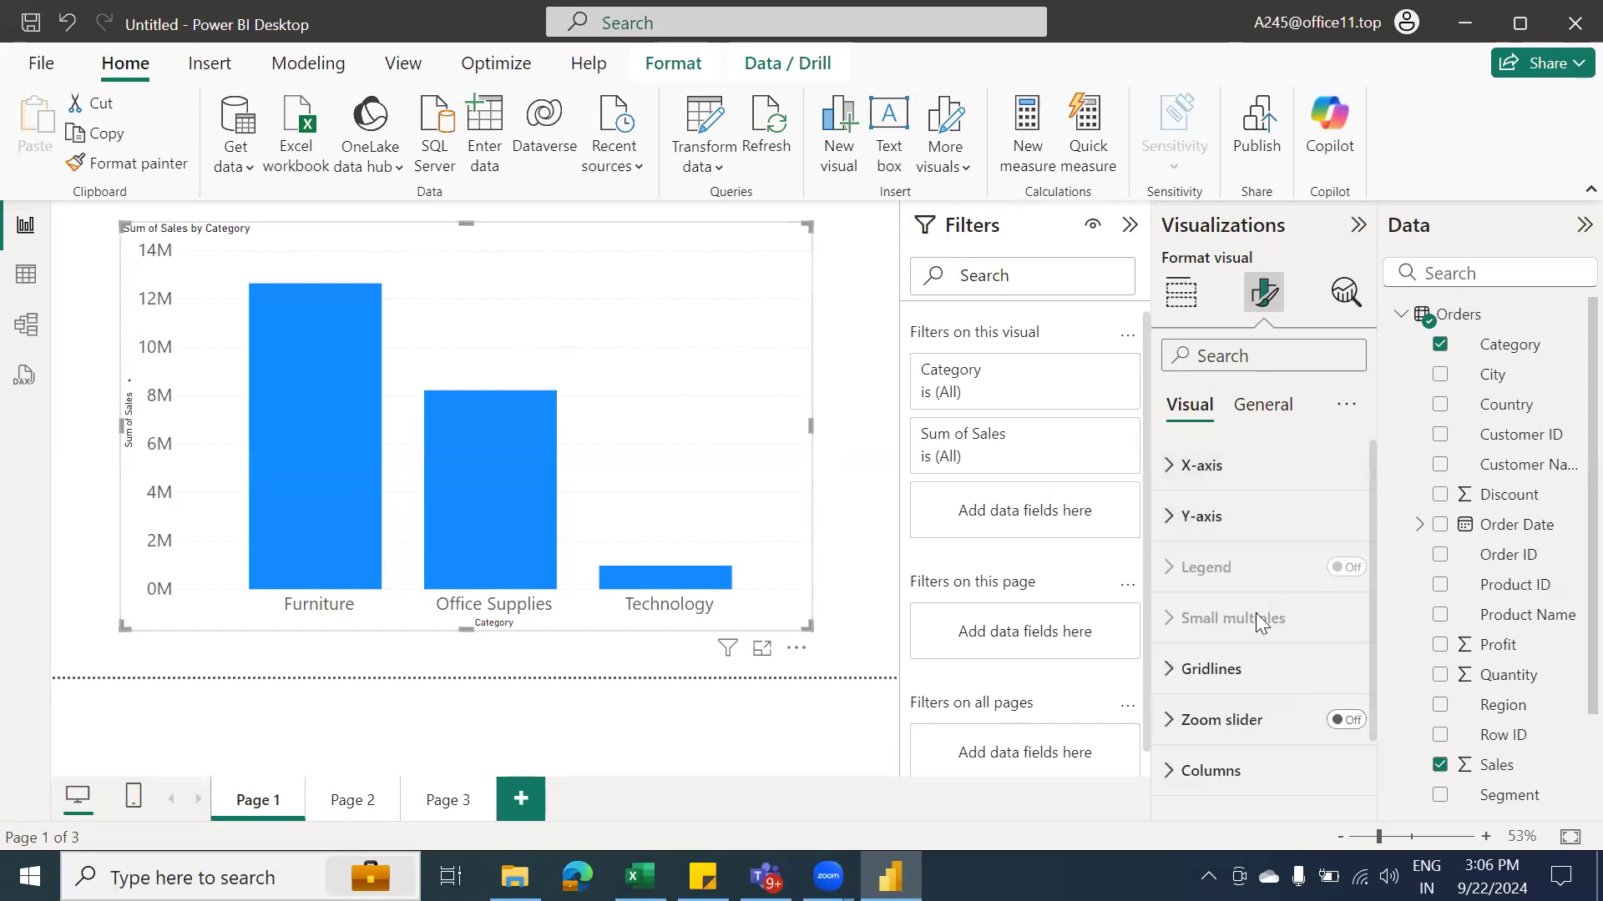
Replace the column chart's title text with "Category wise Sales"
scroll(1249, 665, down, 2)
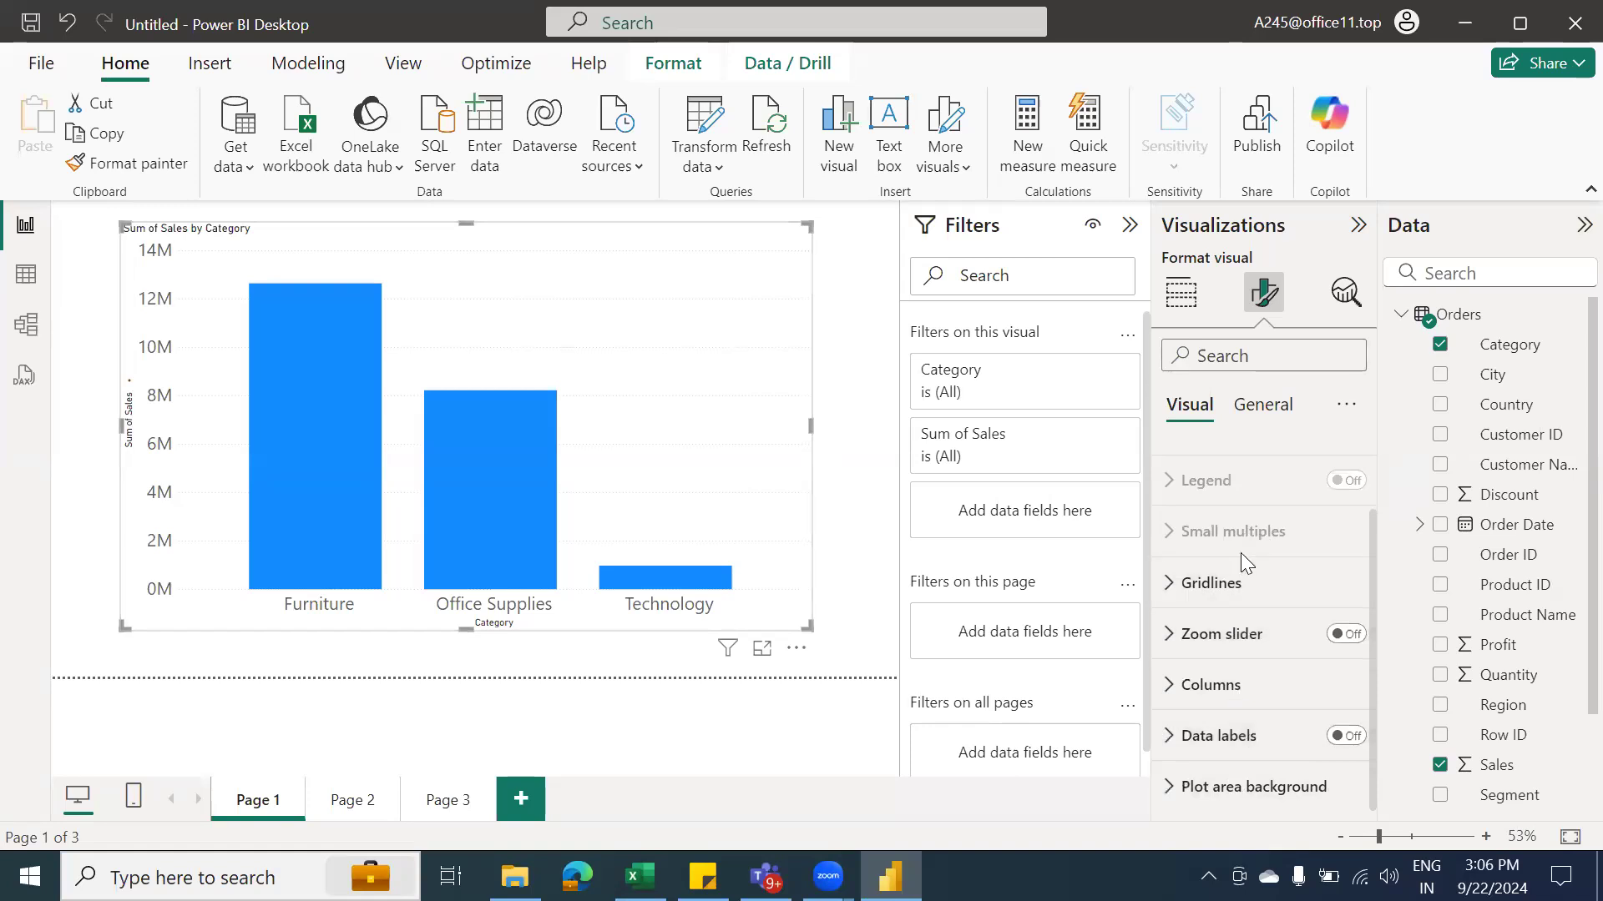
scroll(1264, 618, up, 2)
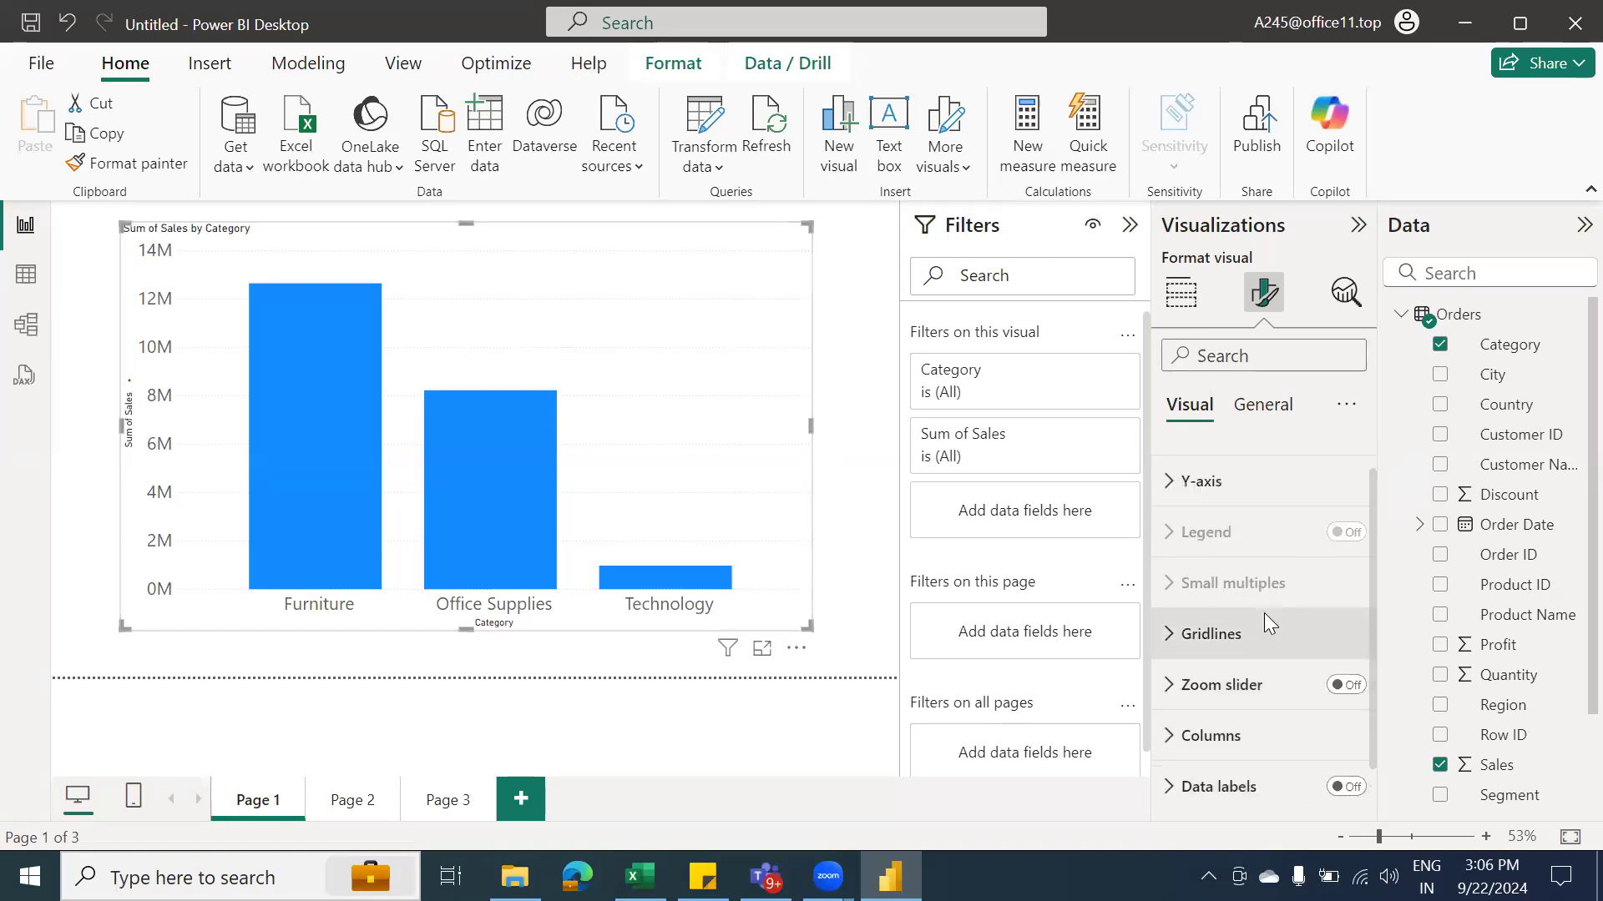
click(1258, 407)
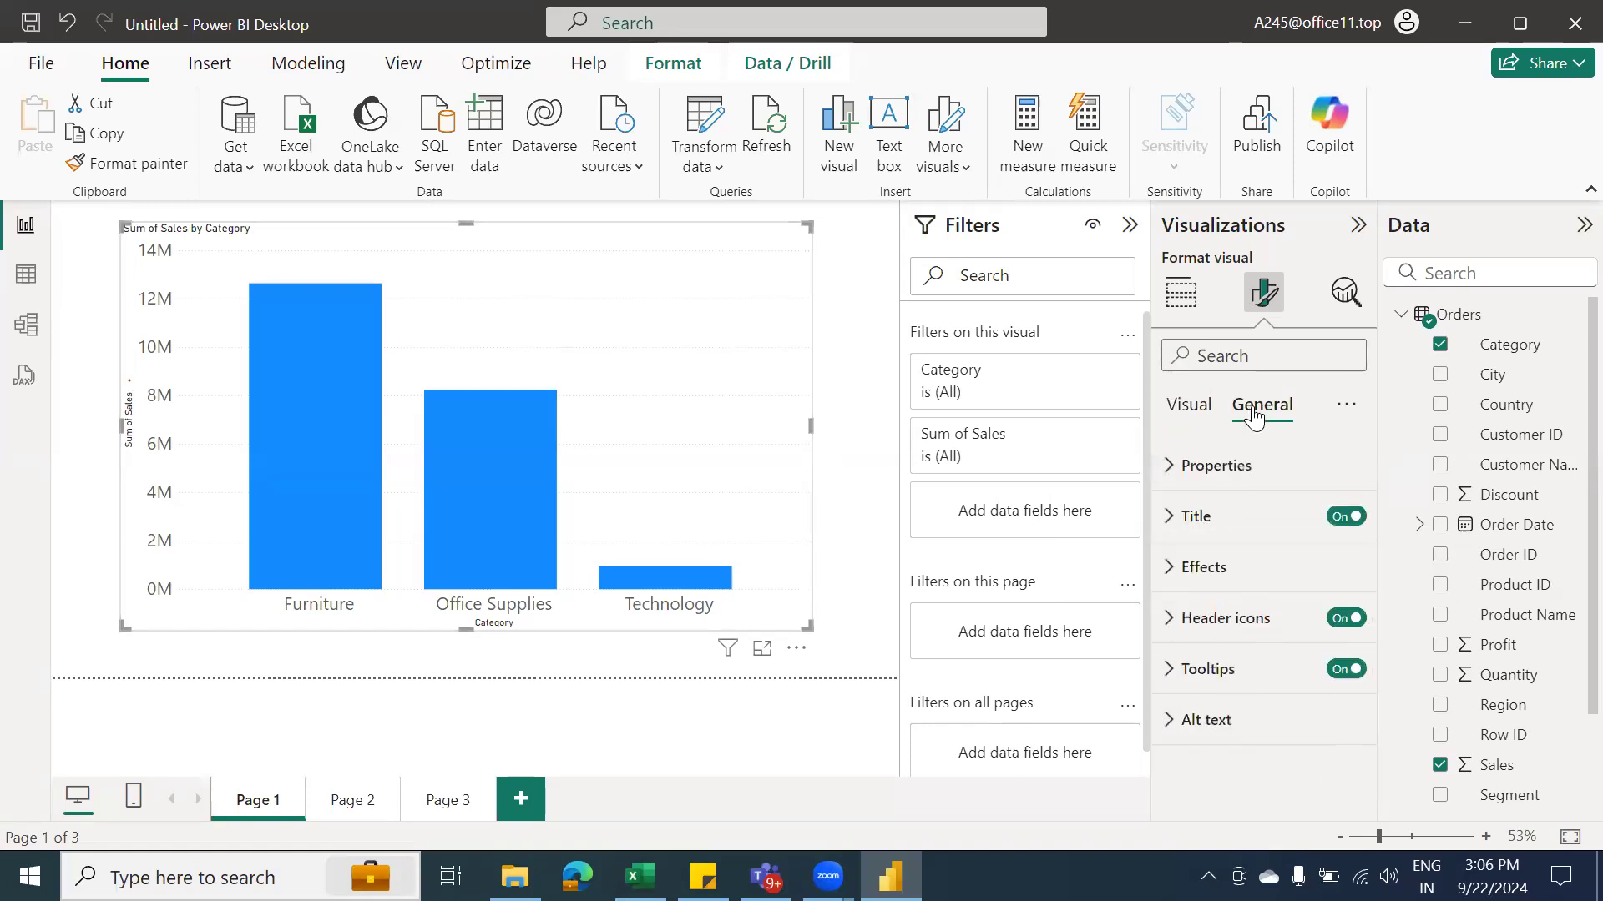
click(1169, 524)
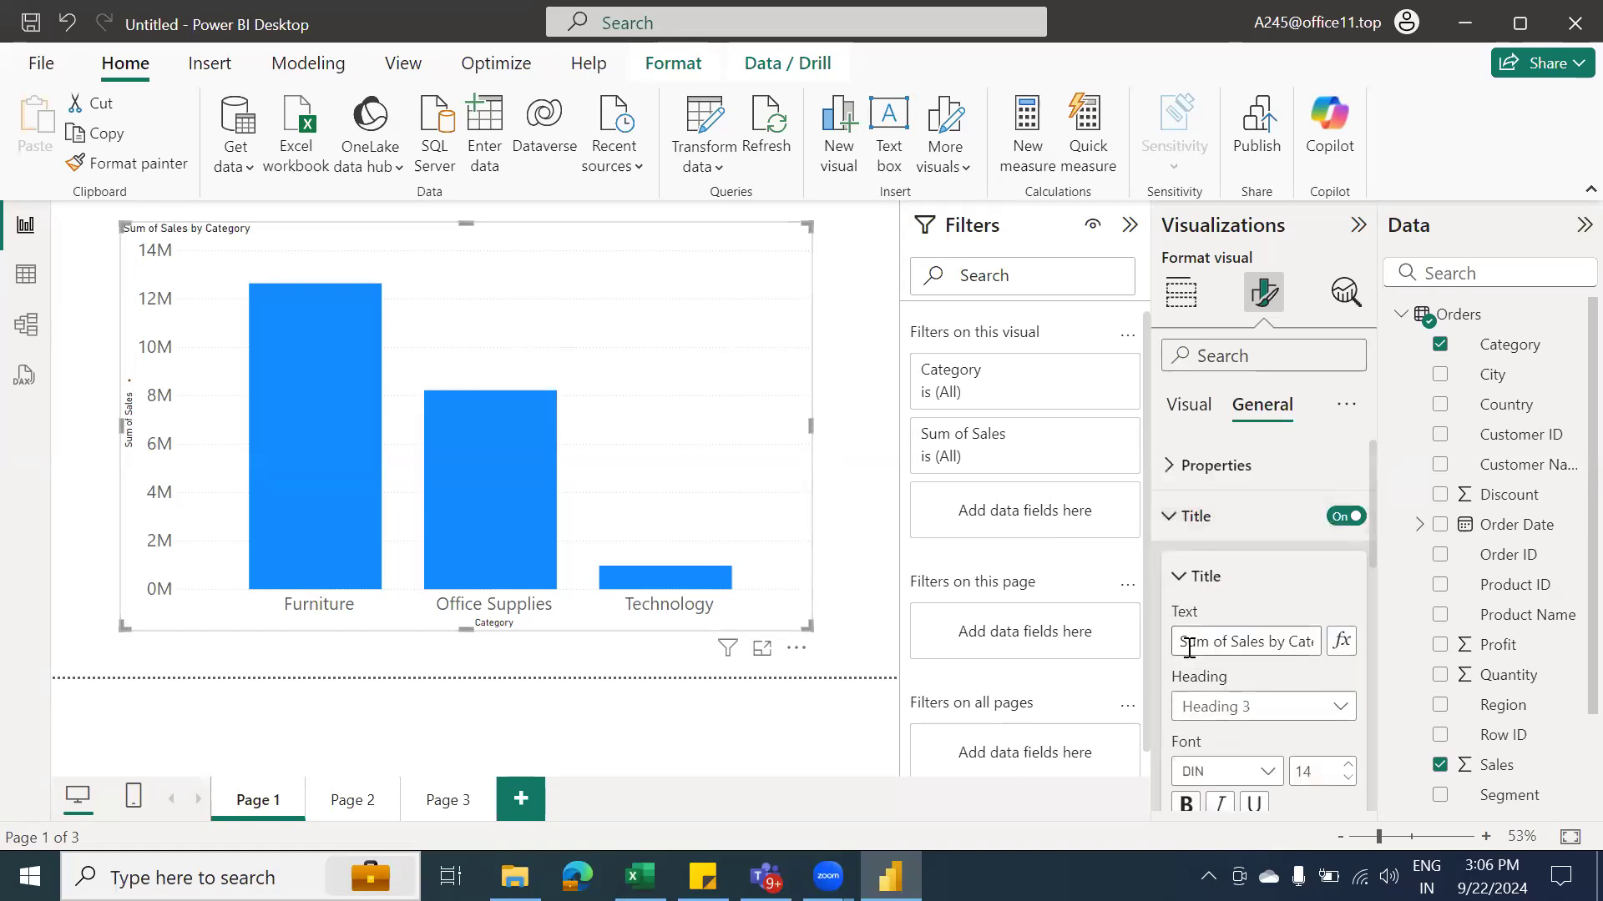
triple_click(1308, 649)
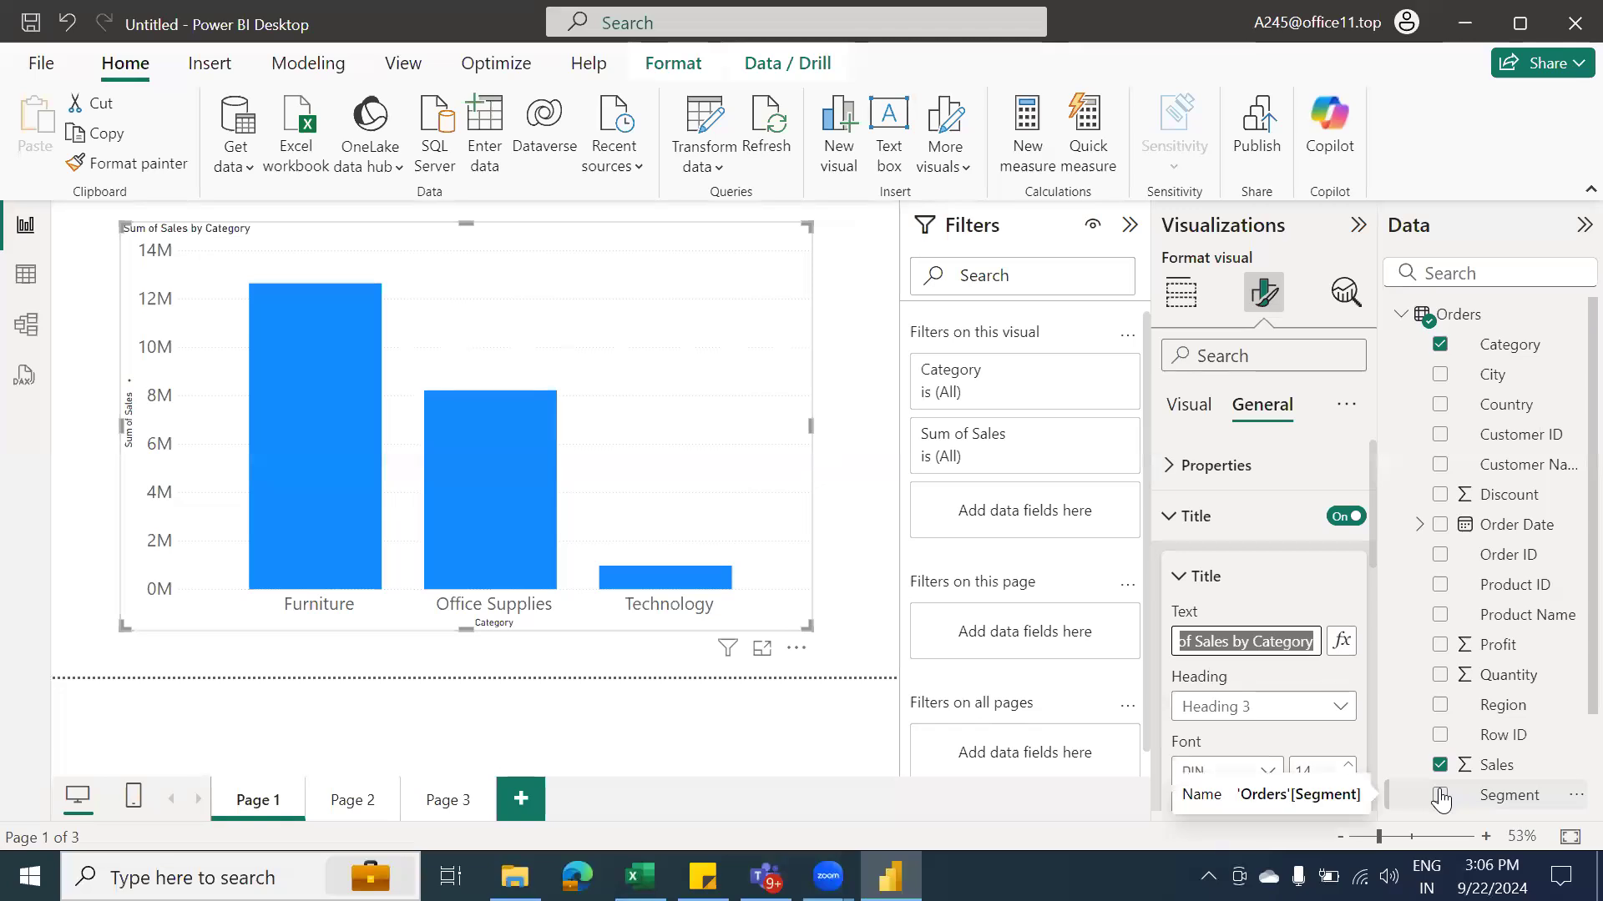
key(BackSpace)
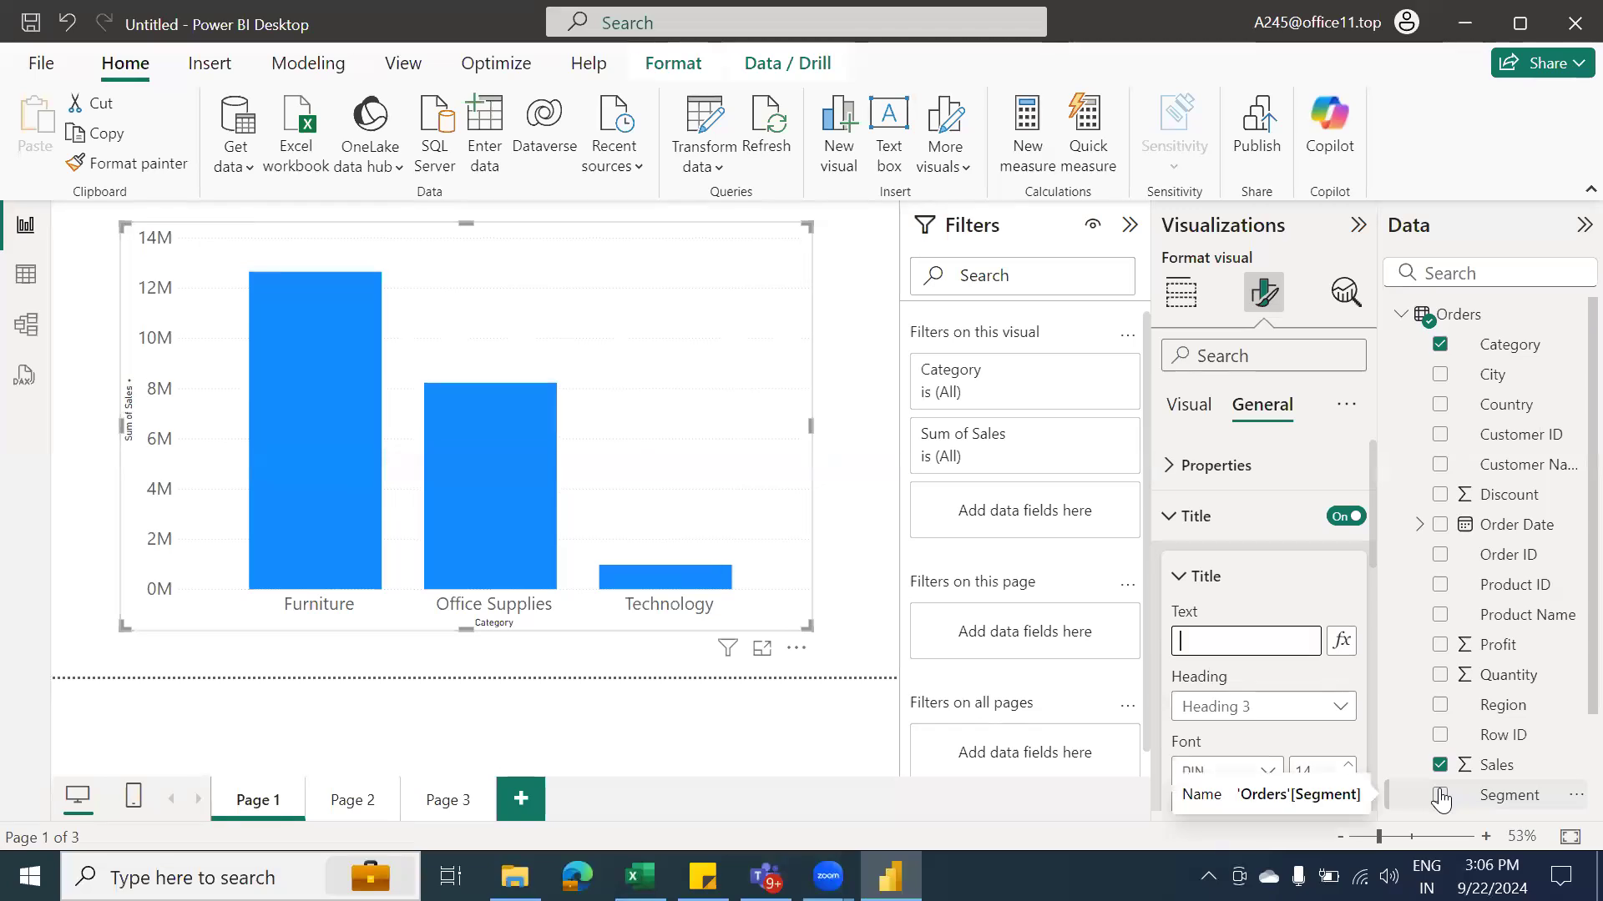
text(Cat)
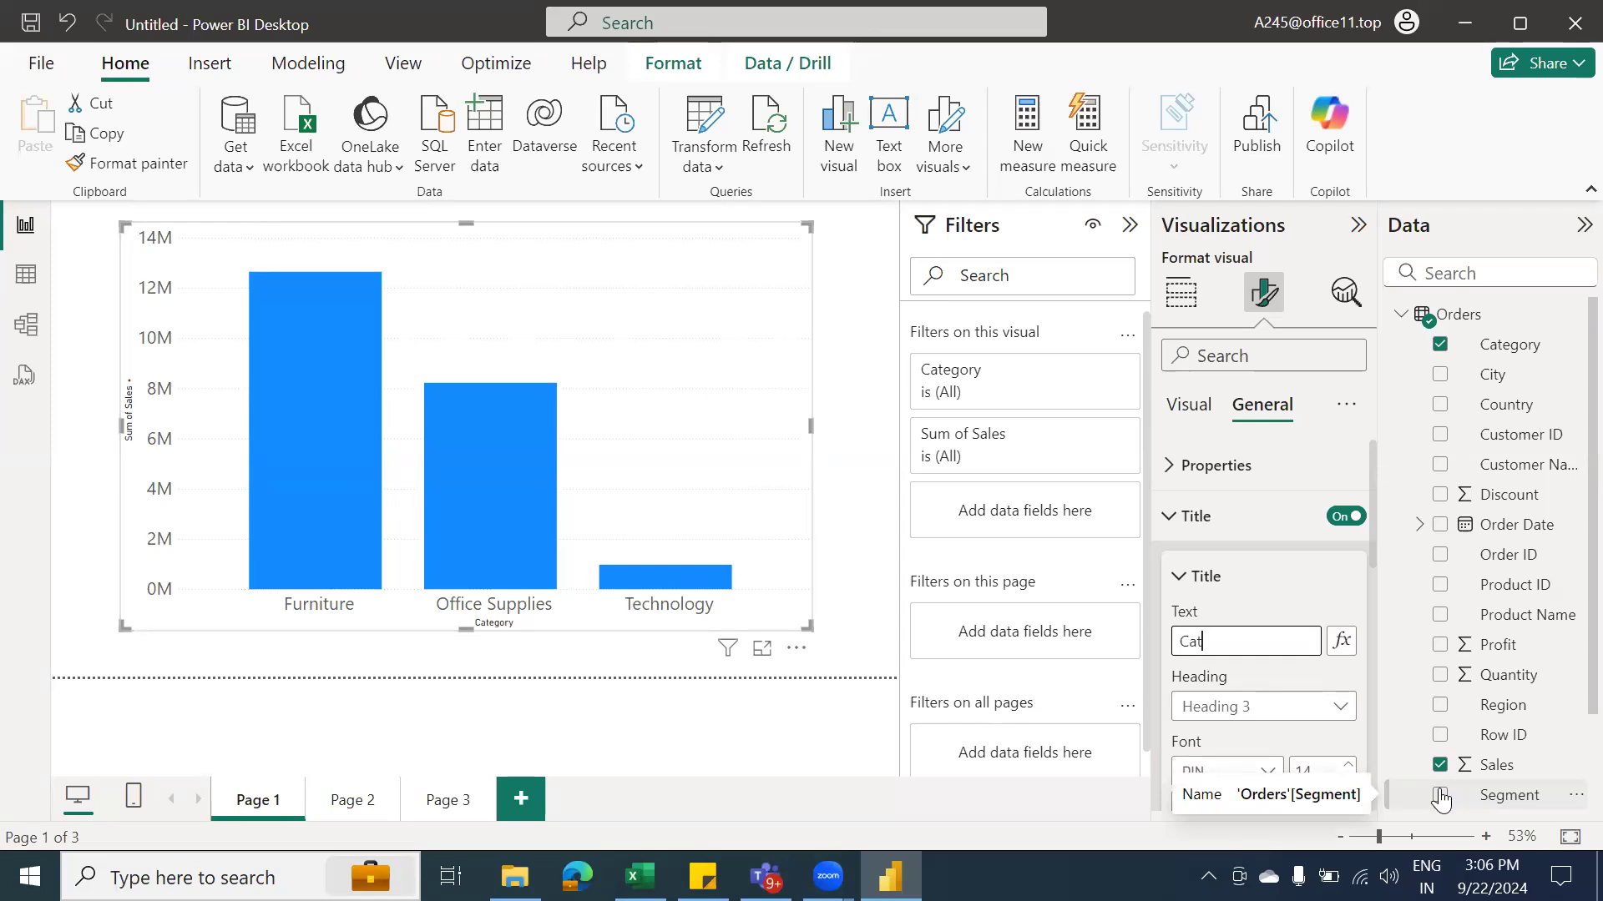
text(egory )
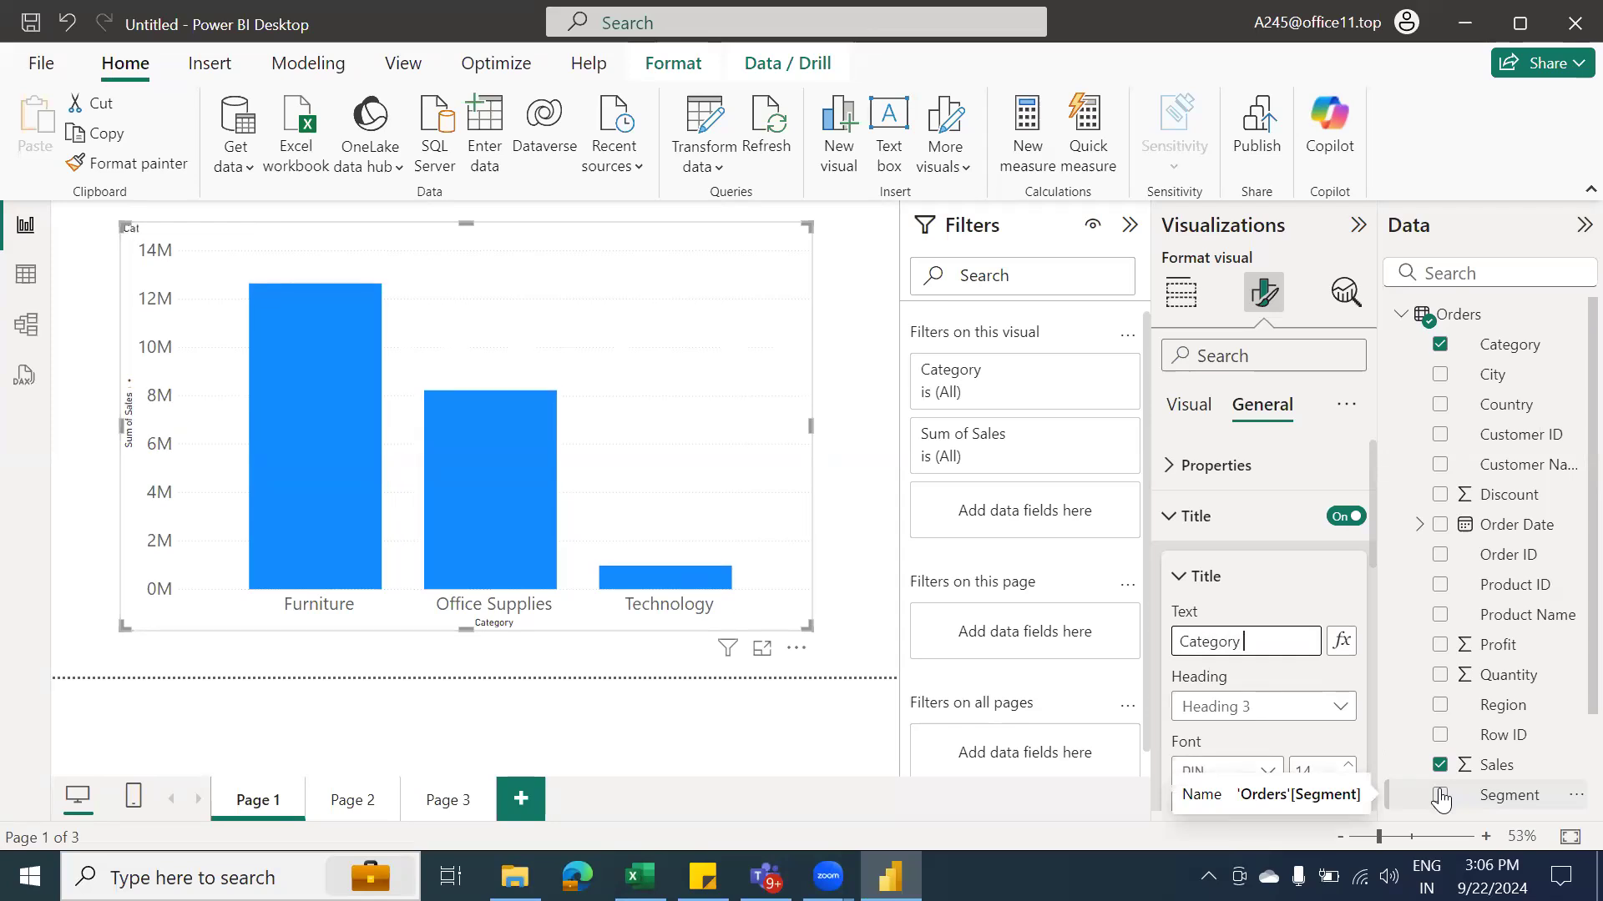
text(wise Sales)
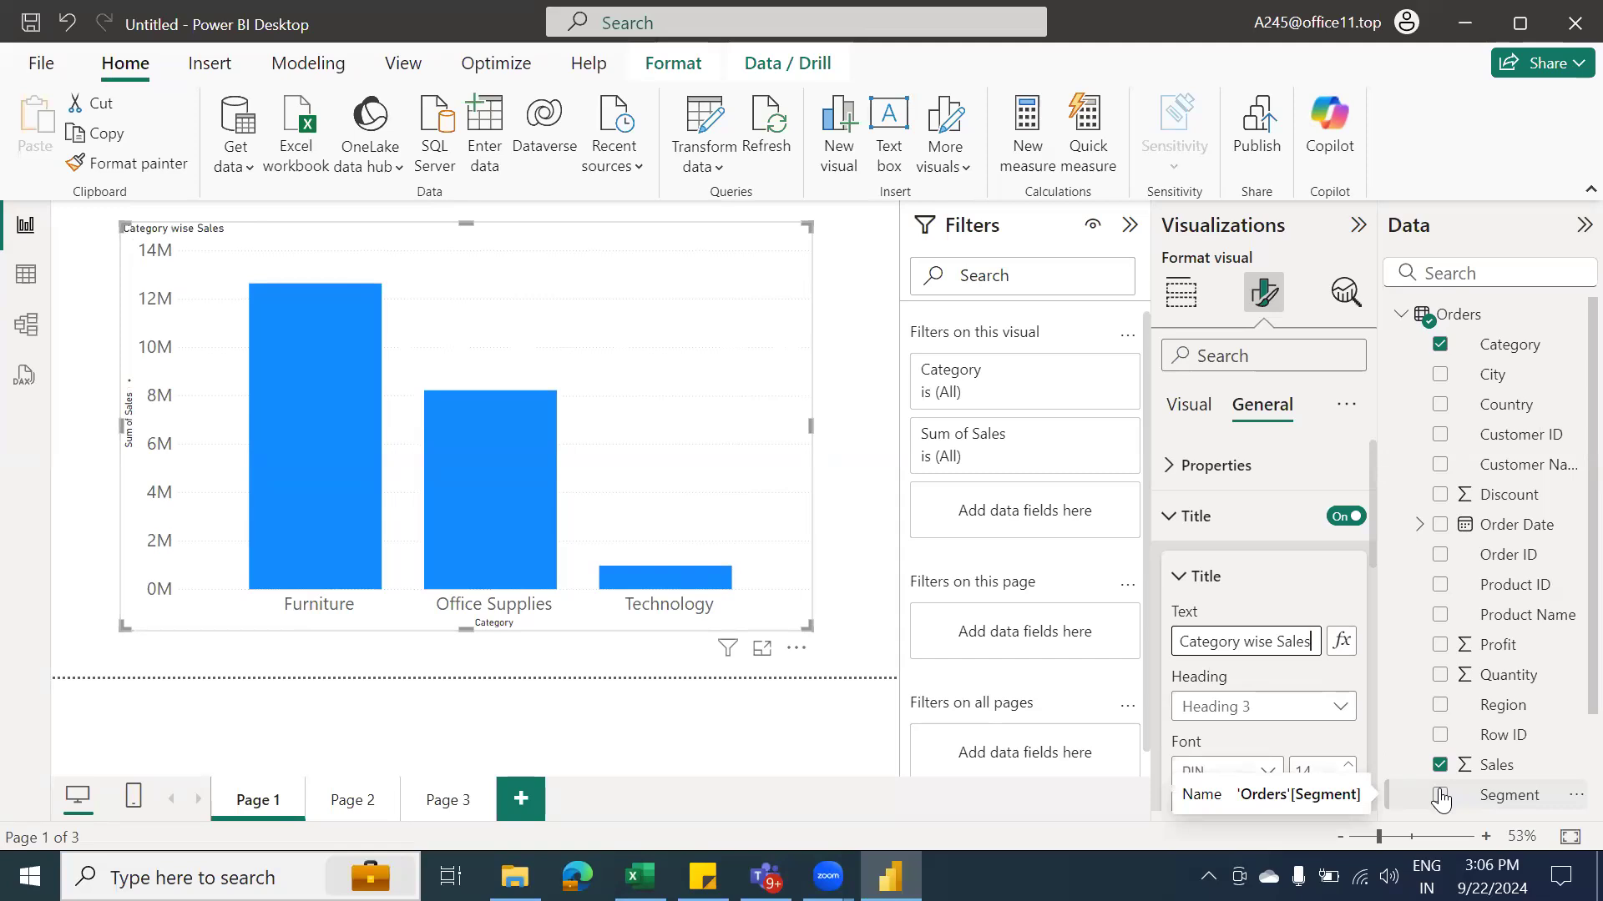
Increase the font size of the column chart's title to 40
scroll(1274, 718, down, 2)
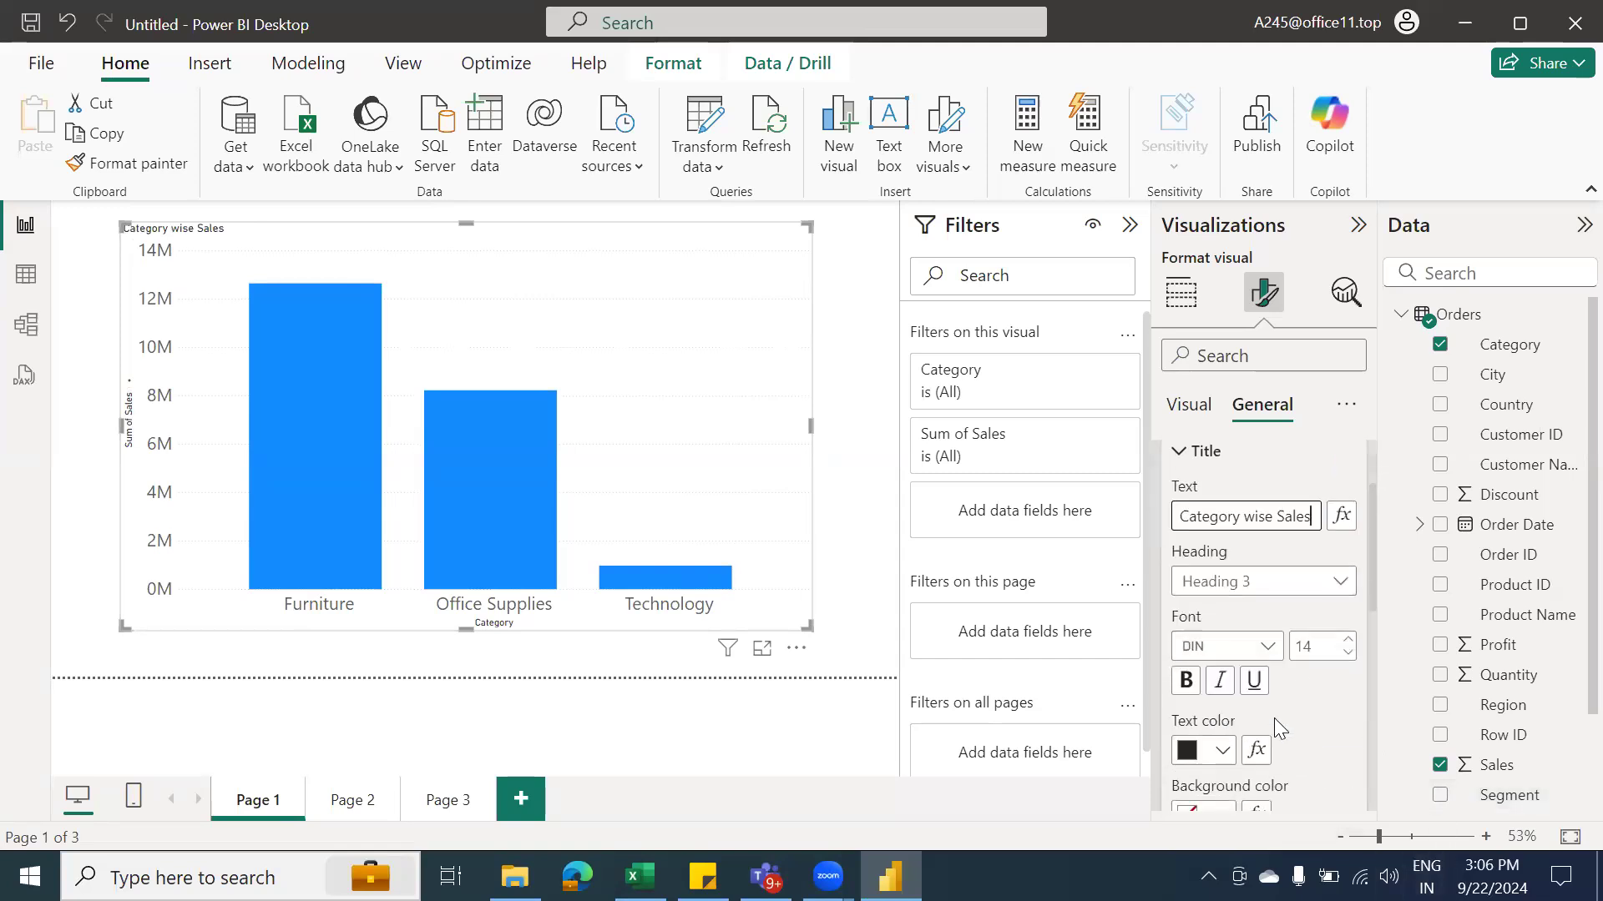
click(1347, 639)
click(1347, 639)
click(1348, 640)
click(1347, 639)
click(1348, 639)
click(1347, 639)
click(1347, 639)
click(1347, 639)
click(1347, 639)
click(1347, 639)
click(1348, 641)
click(1348, 641)
click(1348, 641)
click(1348, 641)
click(1348, 641)
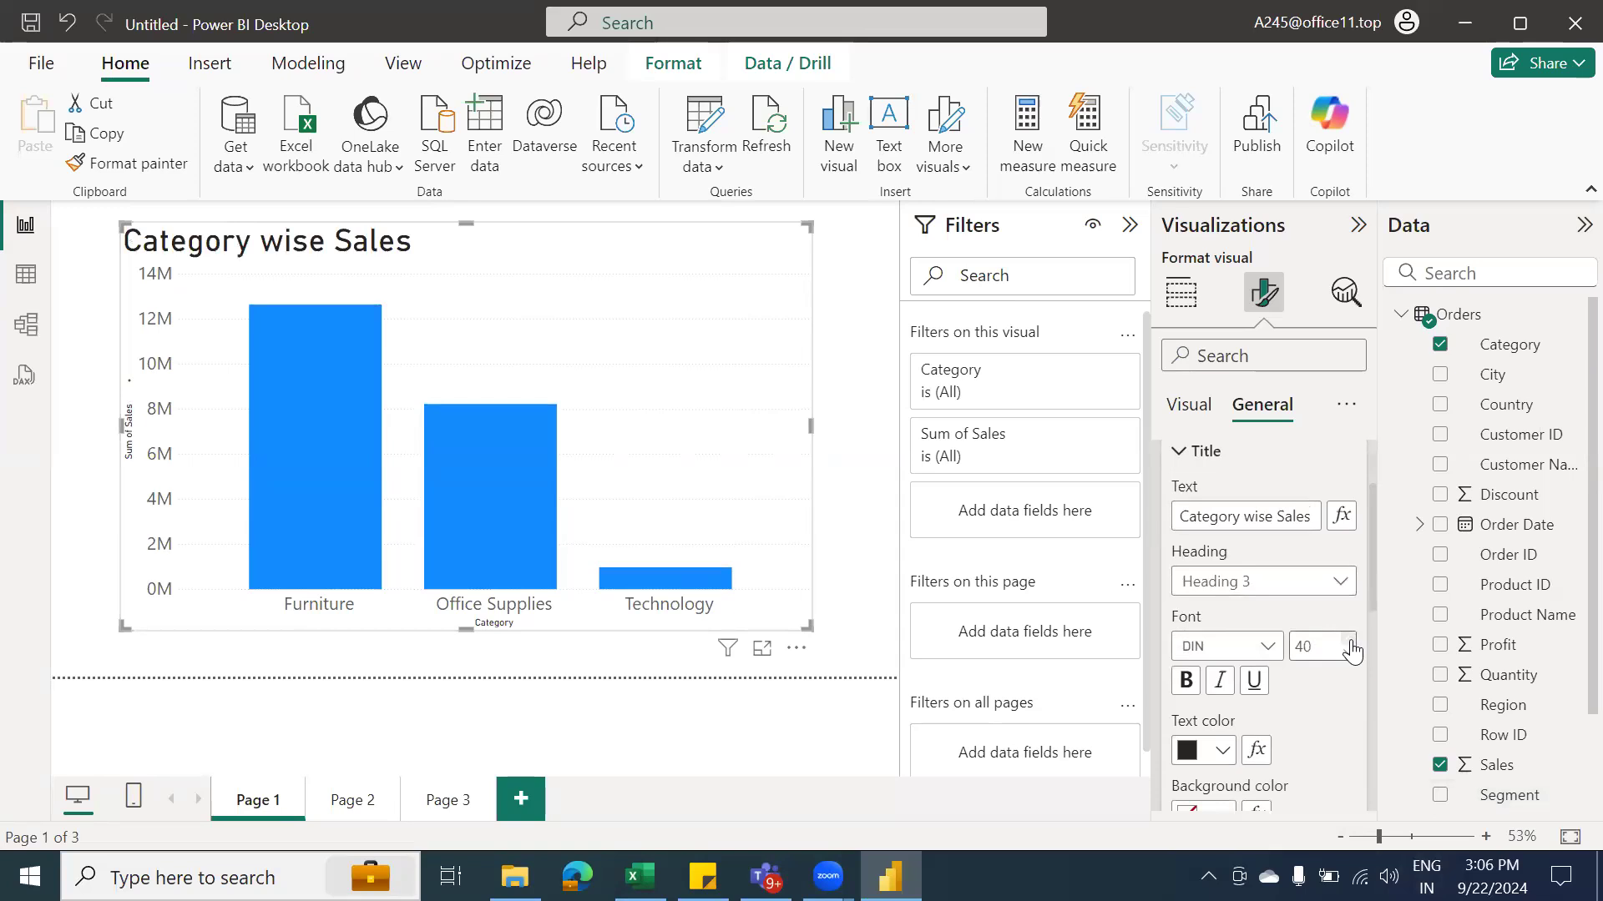
Center the column chart's title horizontally and give it a lighter blue theme background color
scroll(1322, 680, down, 3)
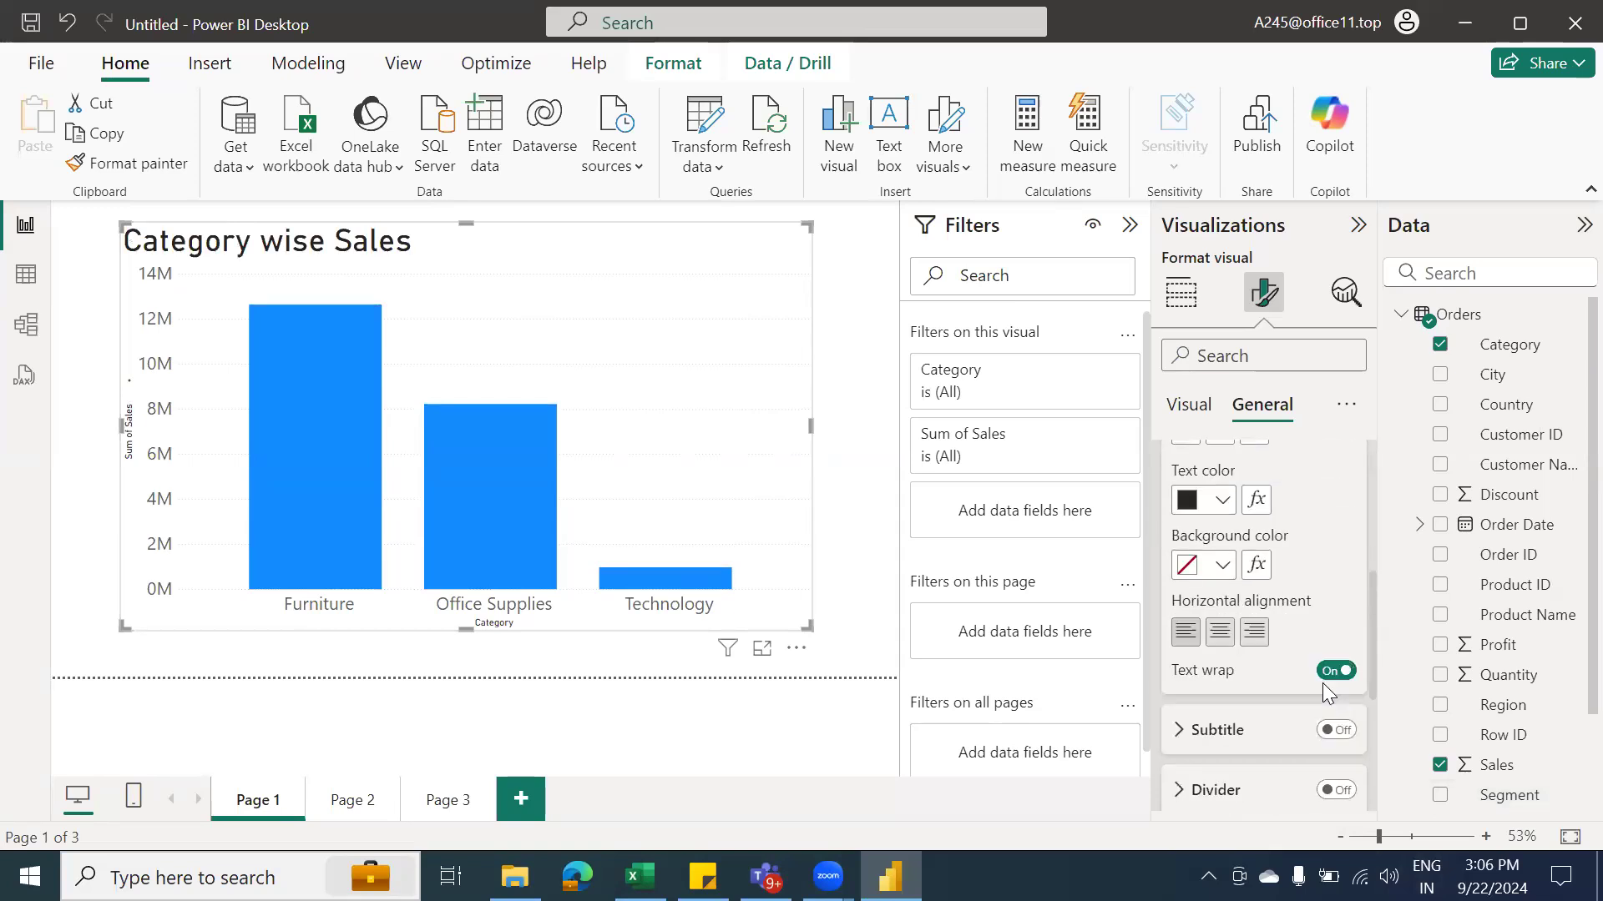
click(1219, 633)
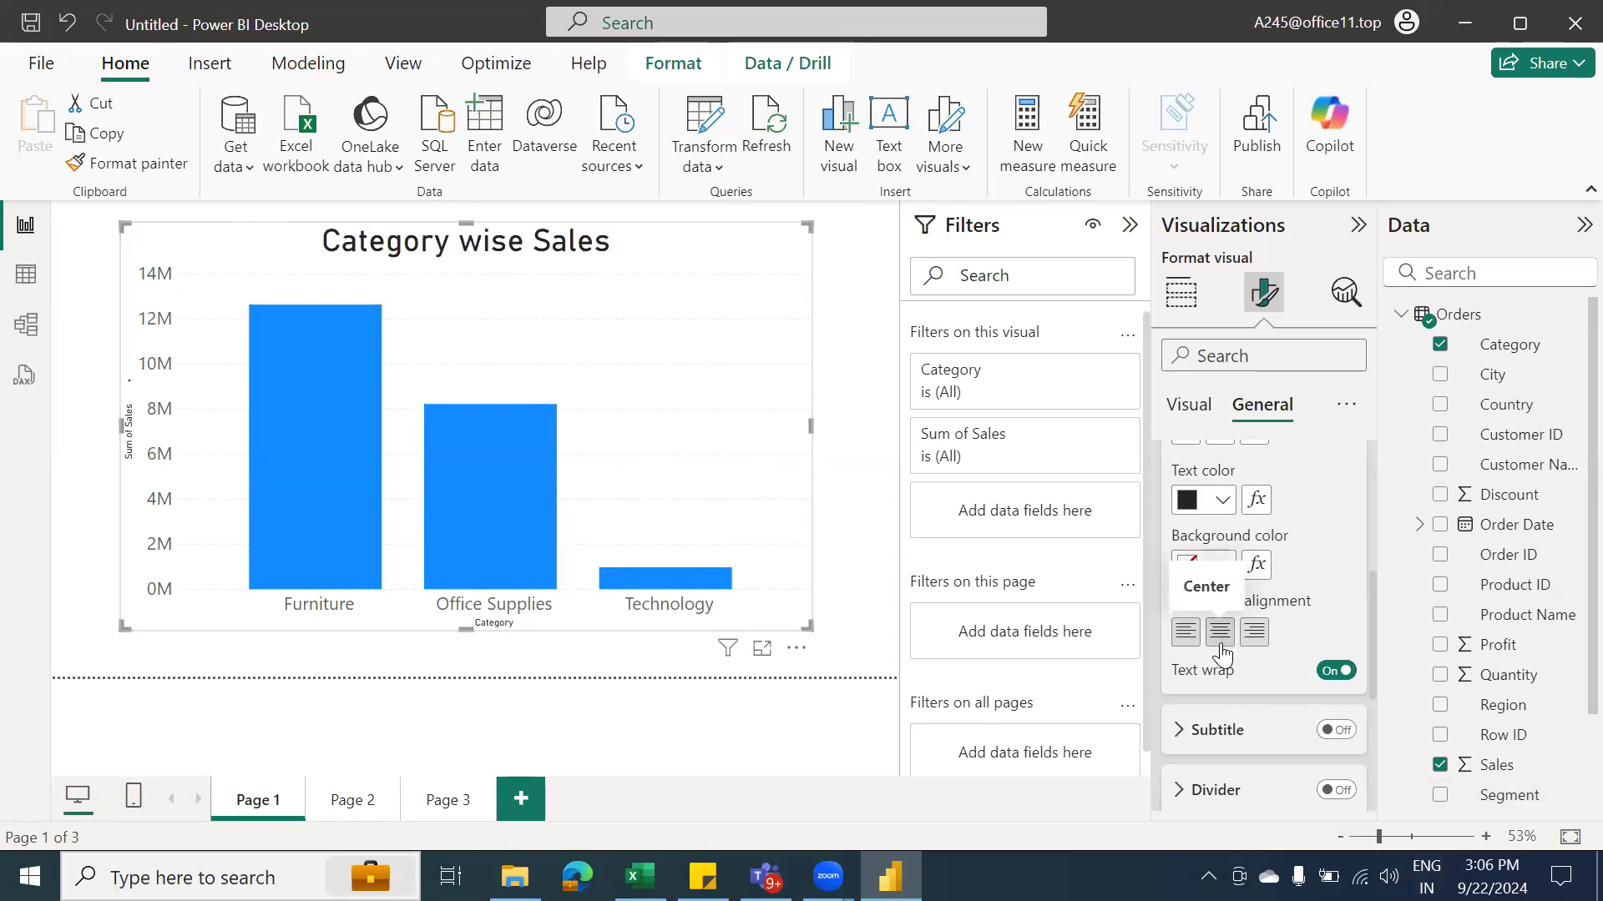
click(1224, 568)
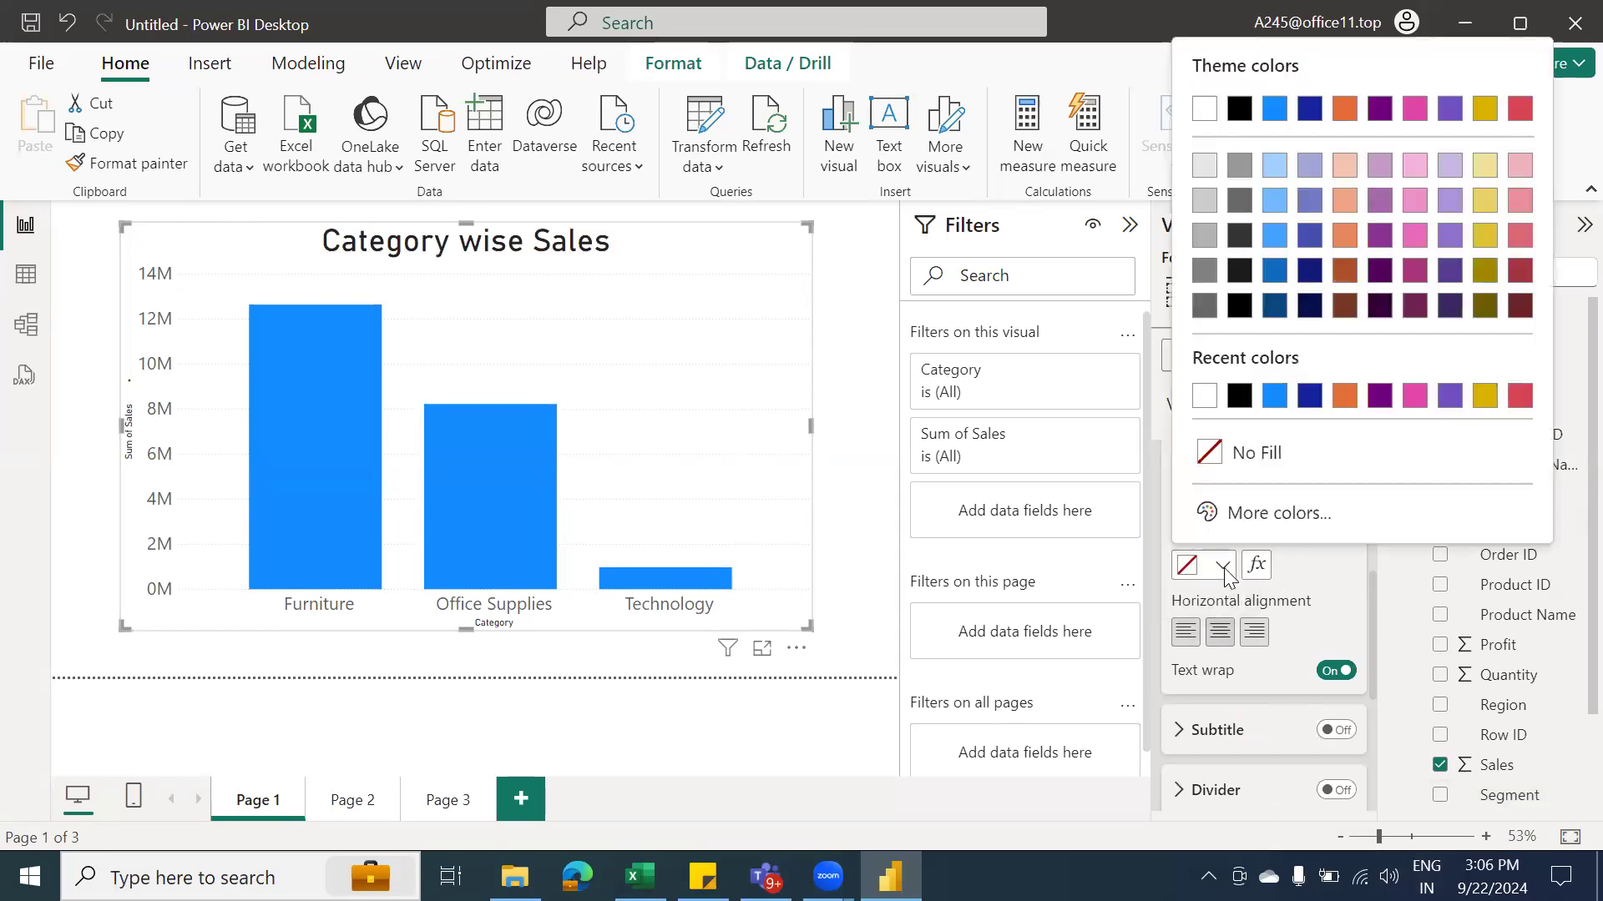
click(1273, 241)
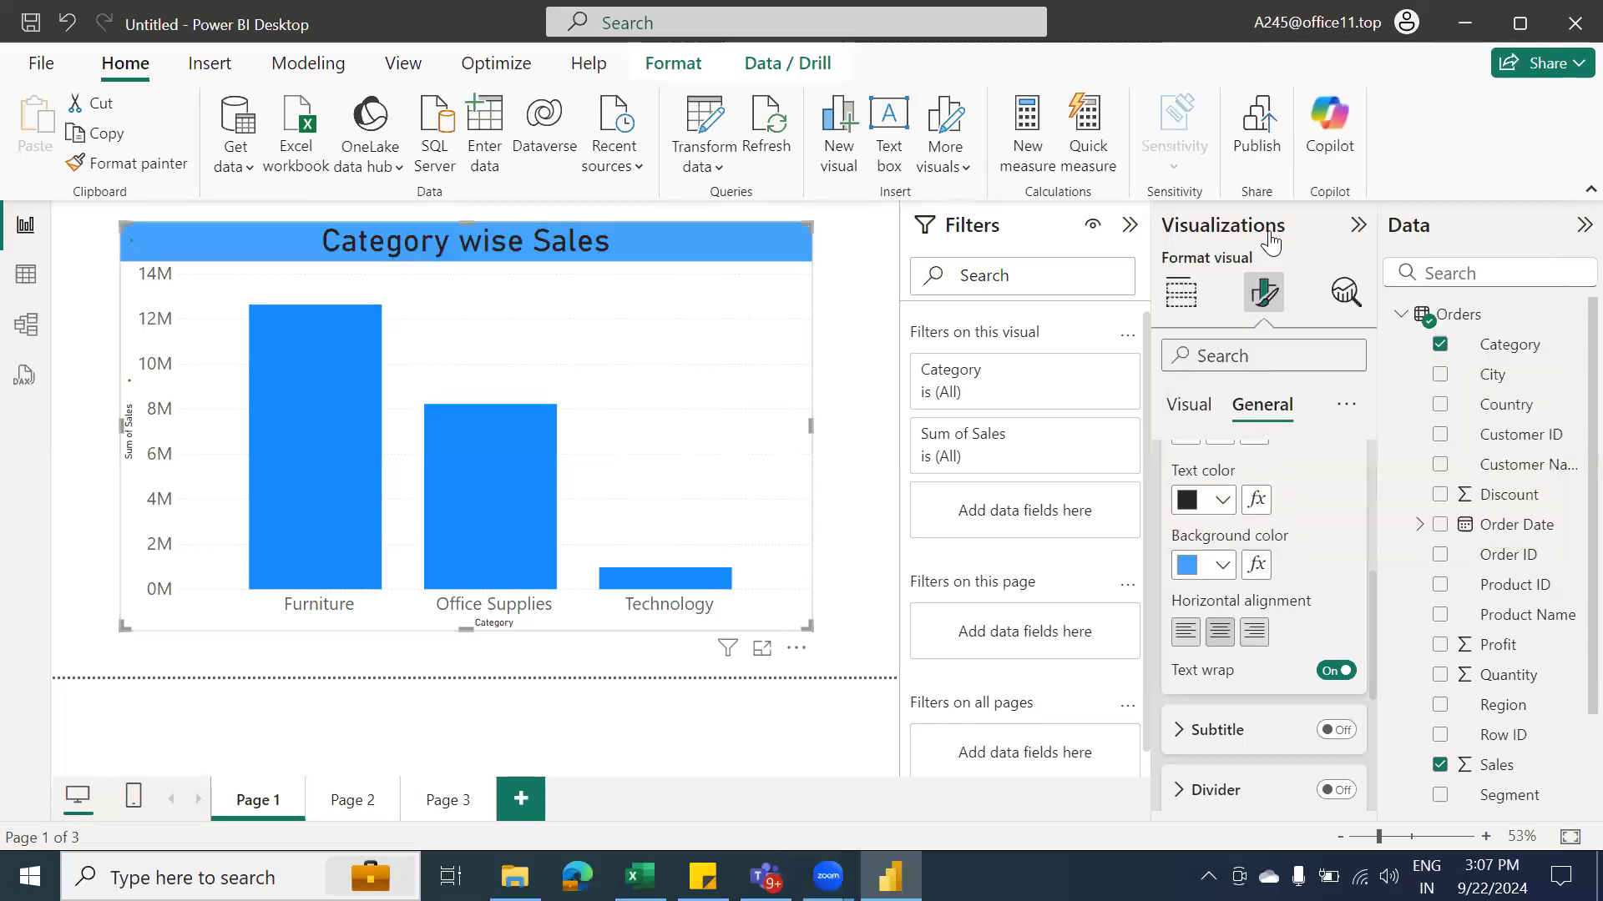
click(856, 589)
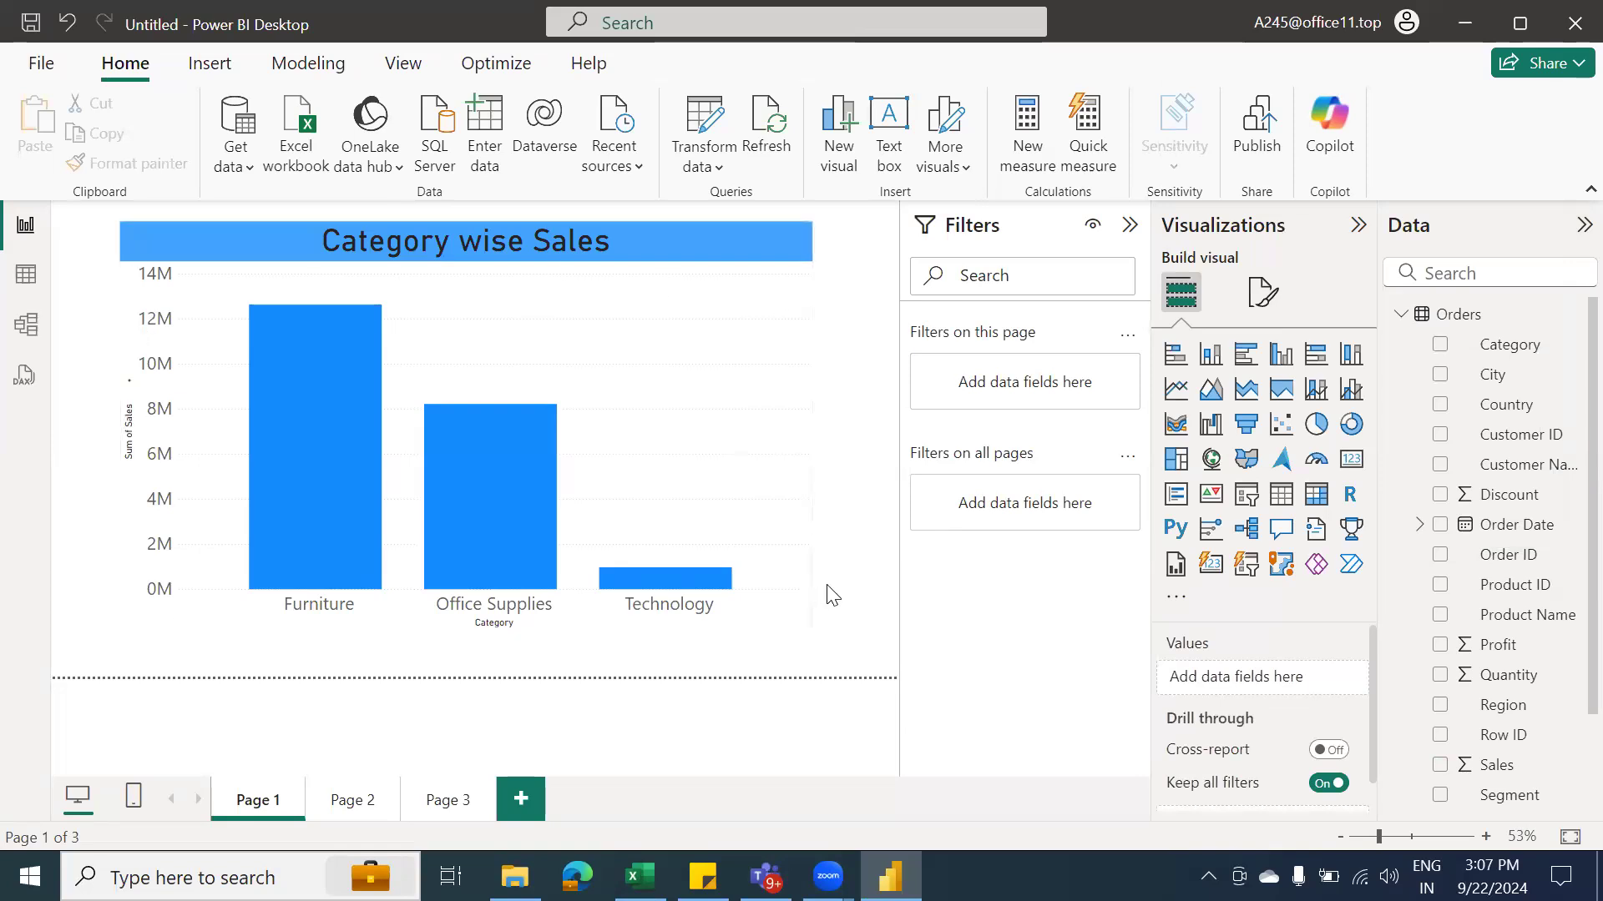
Turn on the visual border for the category sales column chart
click(808, 286)
click(1261, 294)
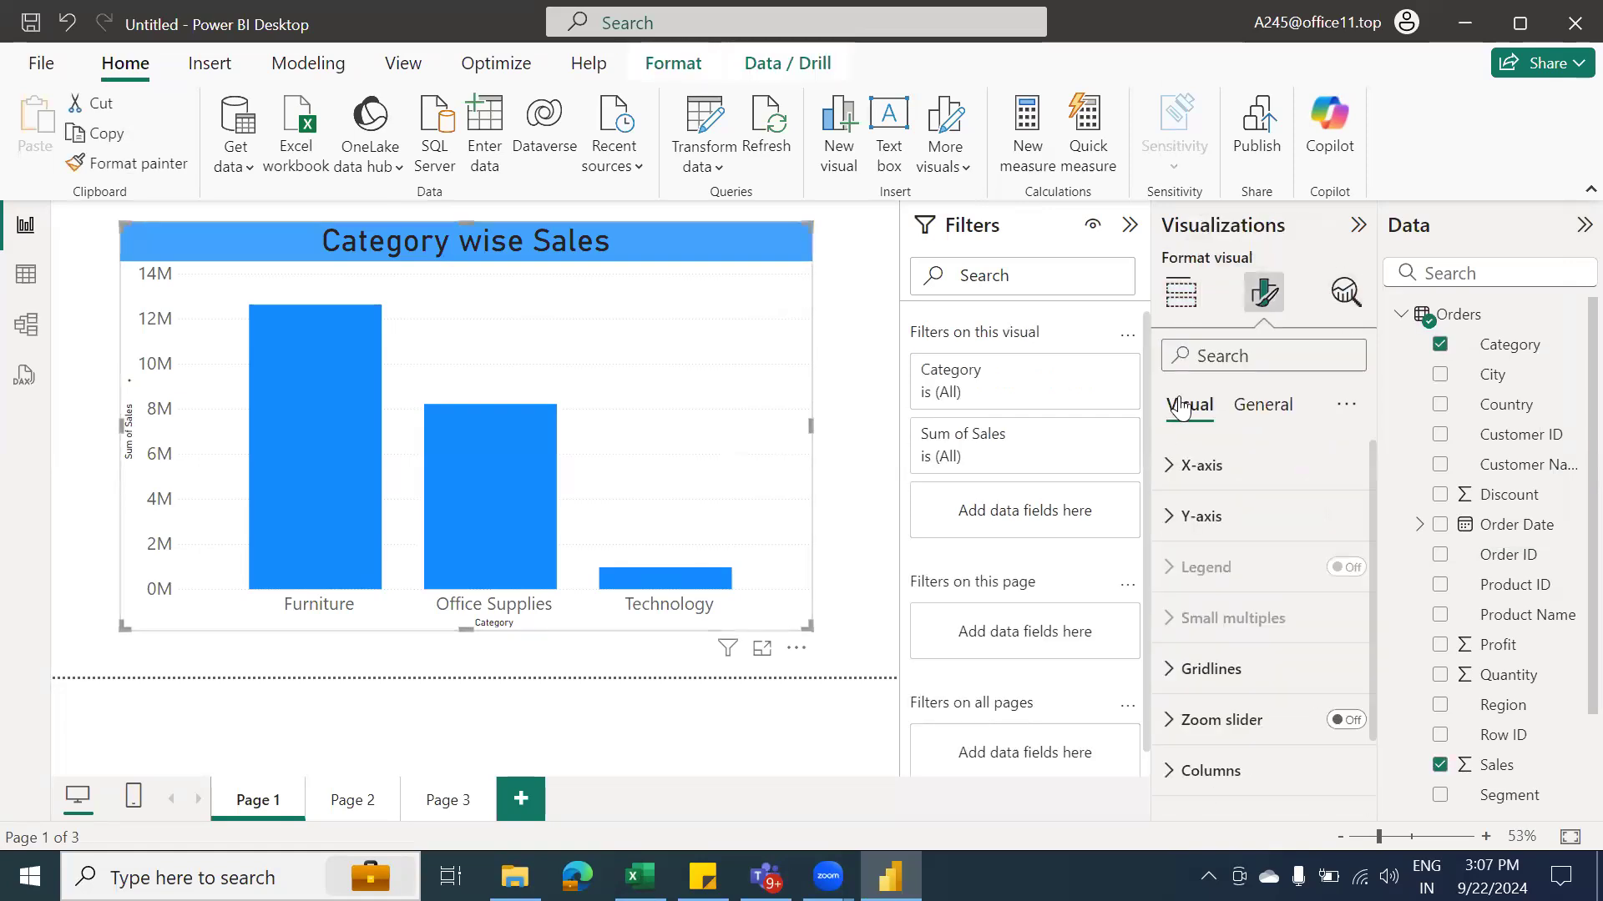
click(1263, 405)
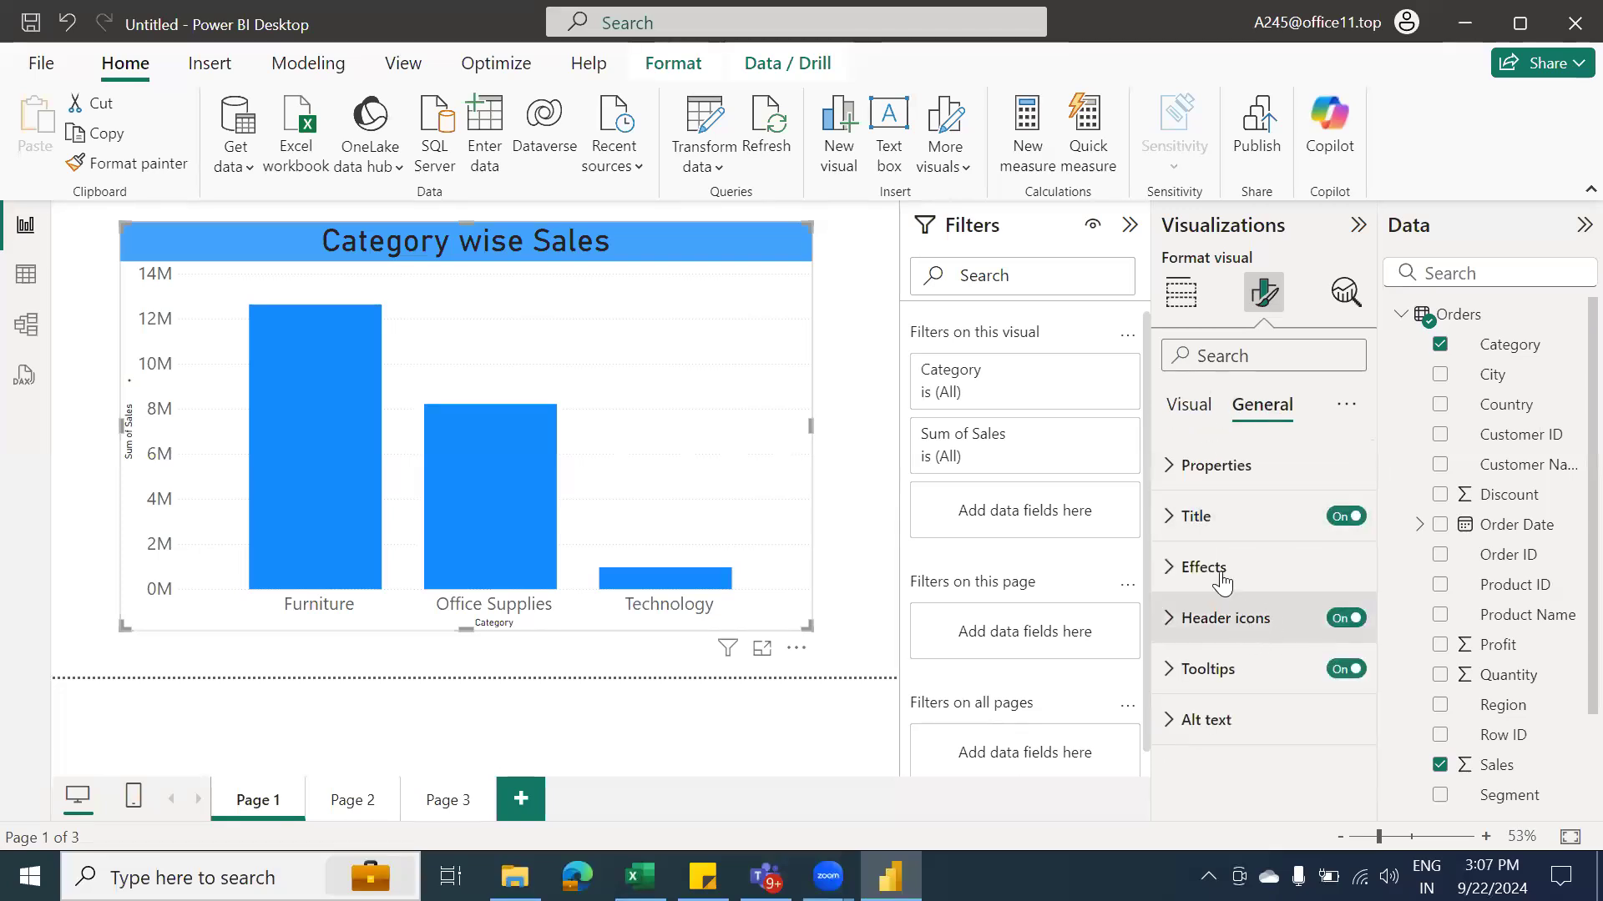
click(1171, 572)
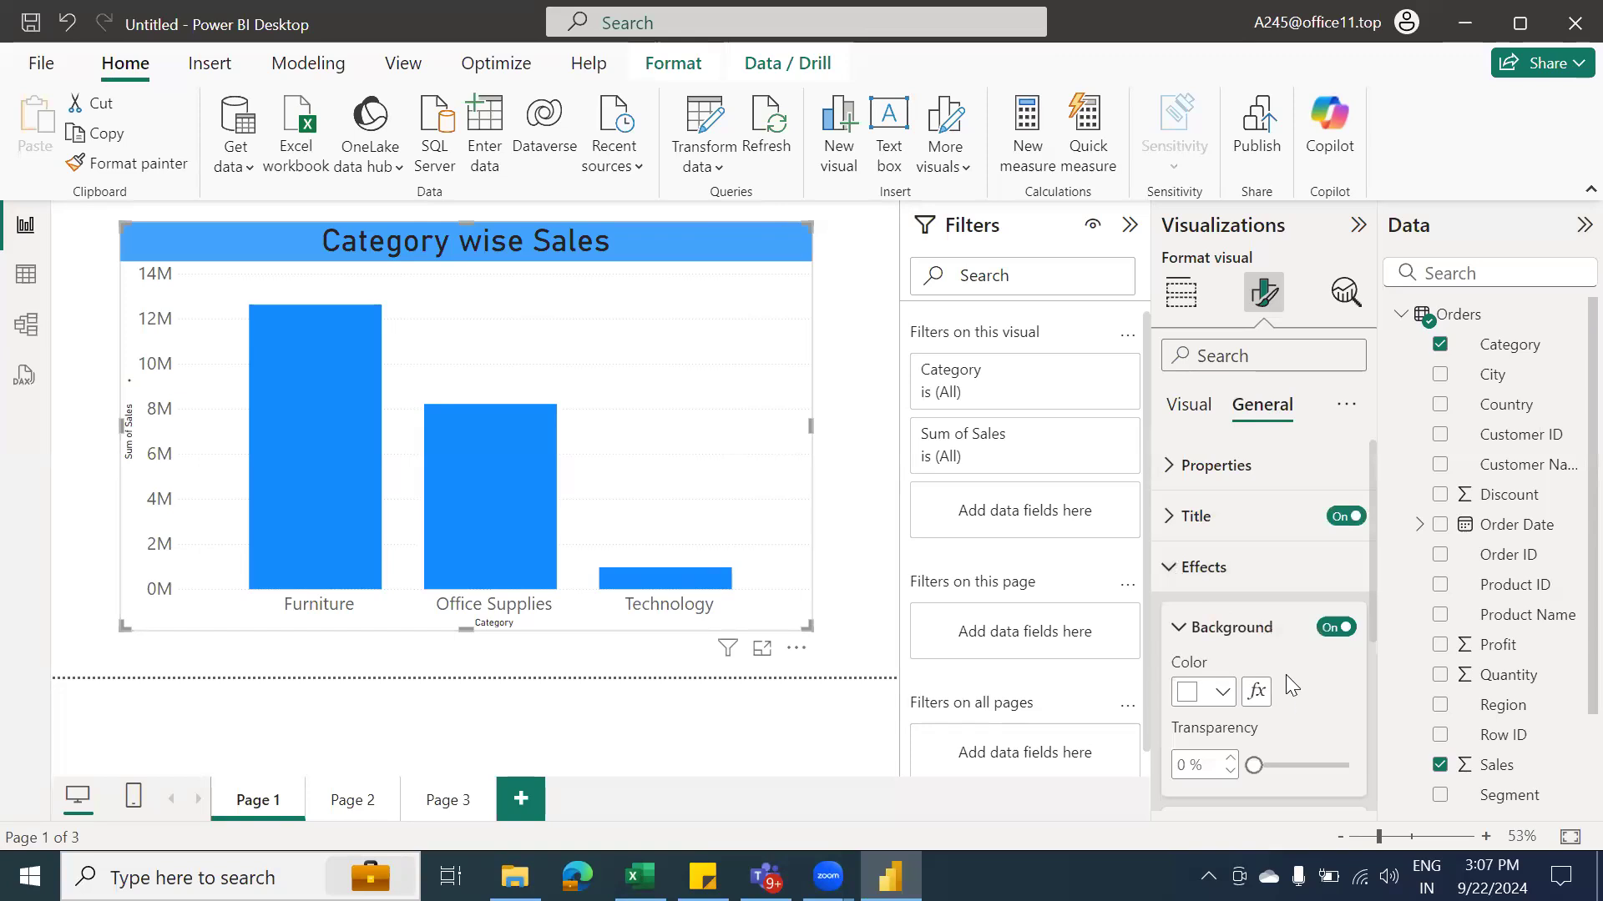
scroll(1287, 668, down, 3)
scroll(1286, 666, down, 2)
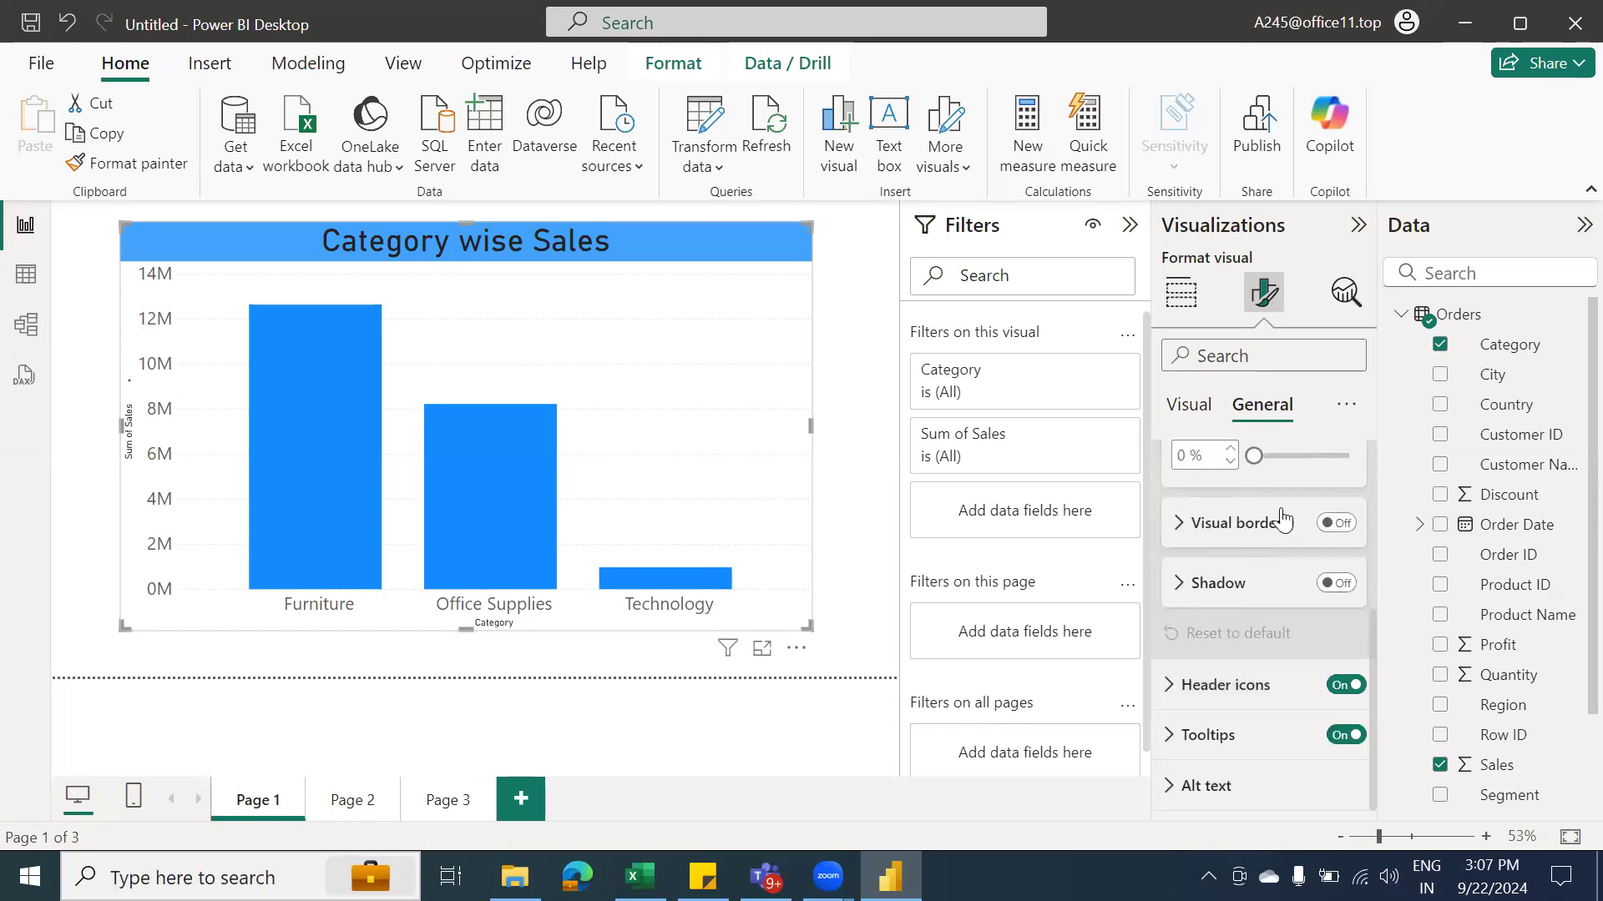
click(1337, 524)
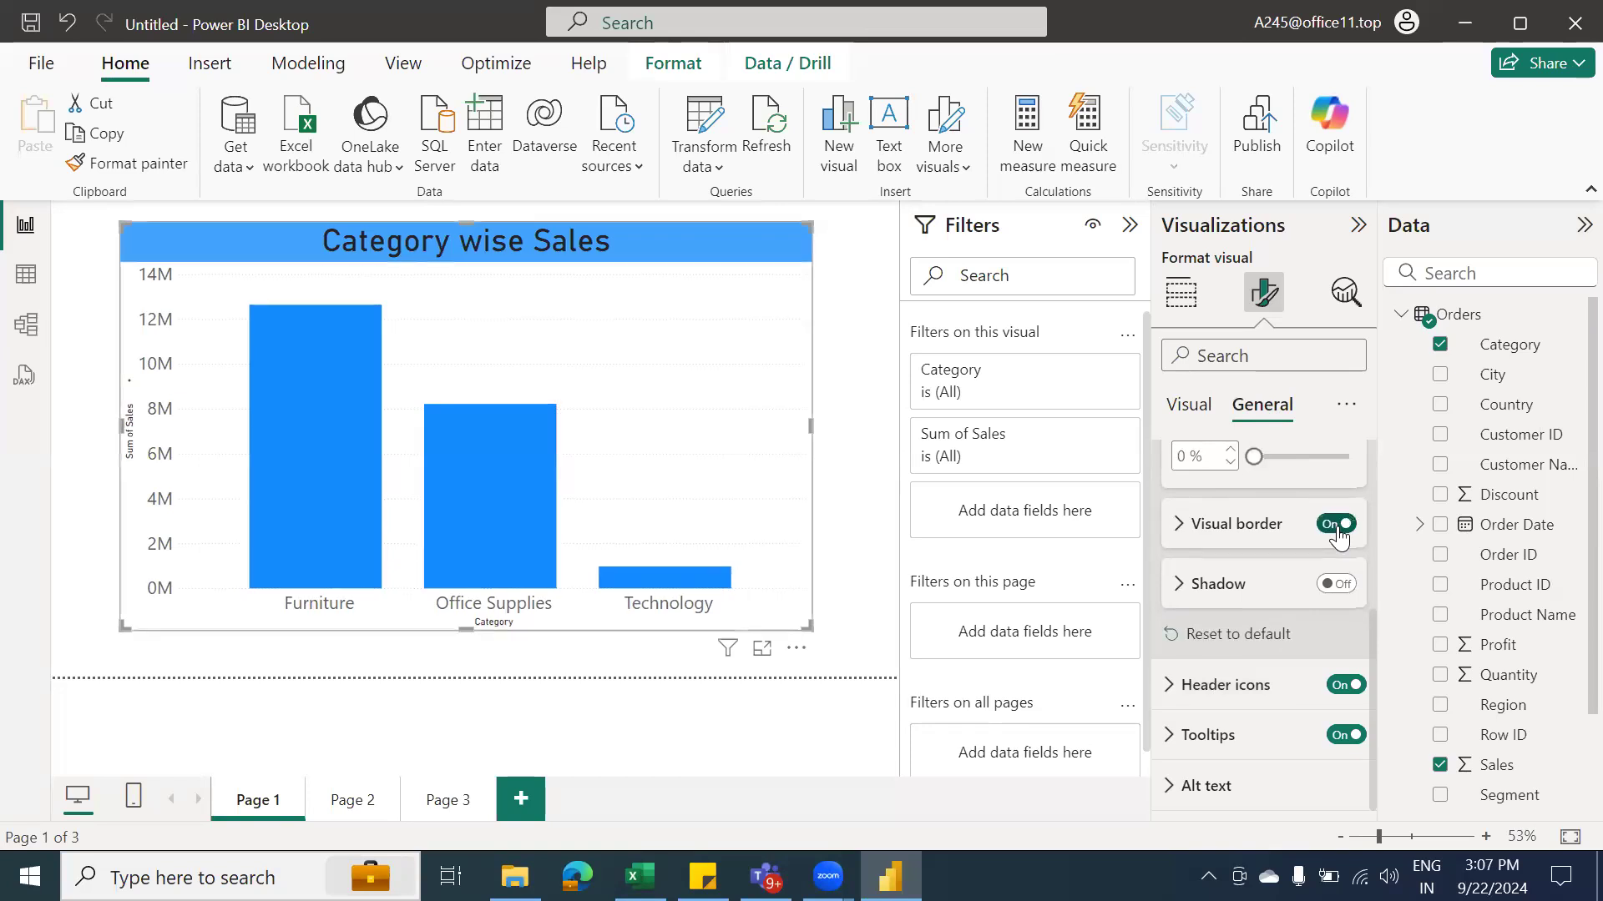
Set the column chart's border color to the blue Theme color 1, 25% darker (#0d6abf), and deselect the chart
click(1178, 524)
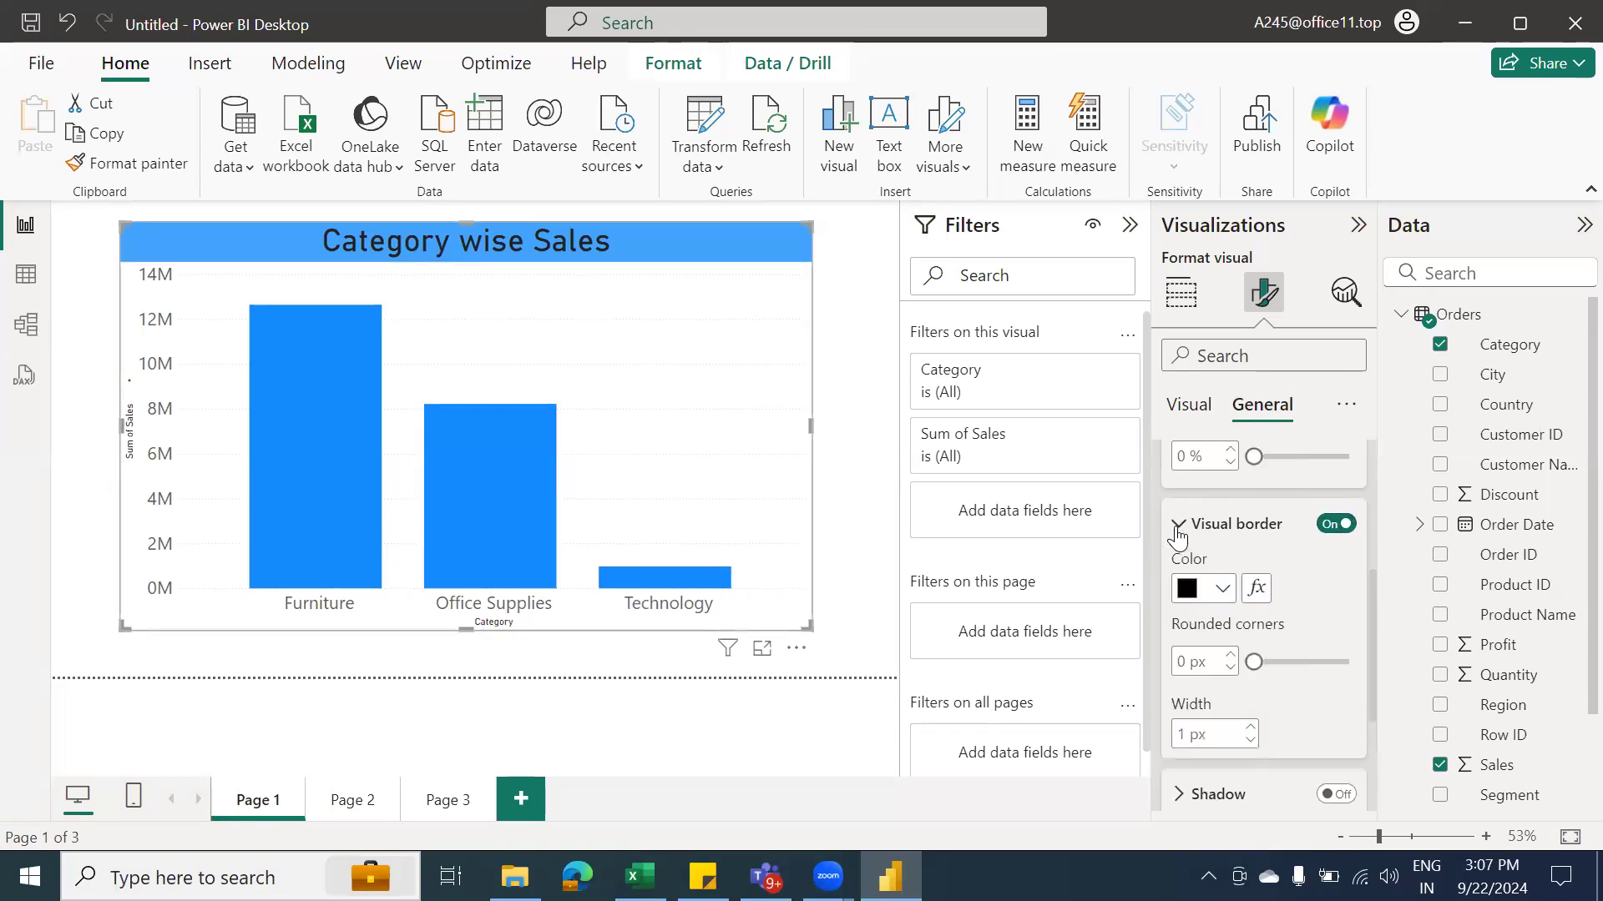
click(1223, 590)
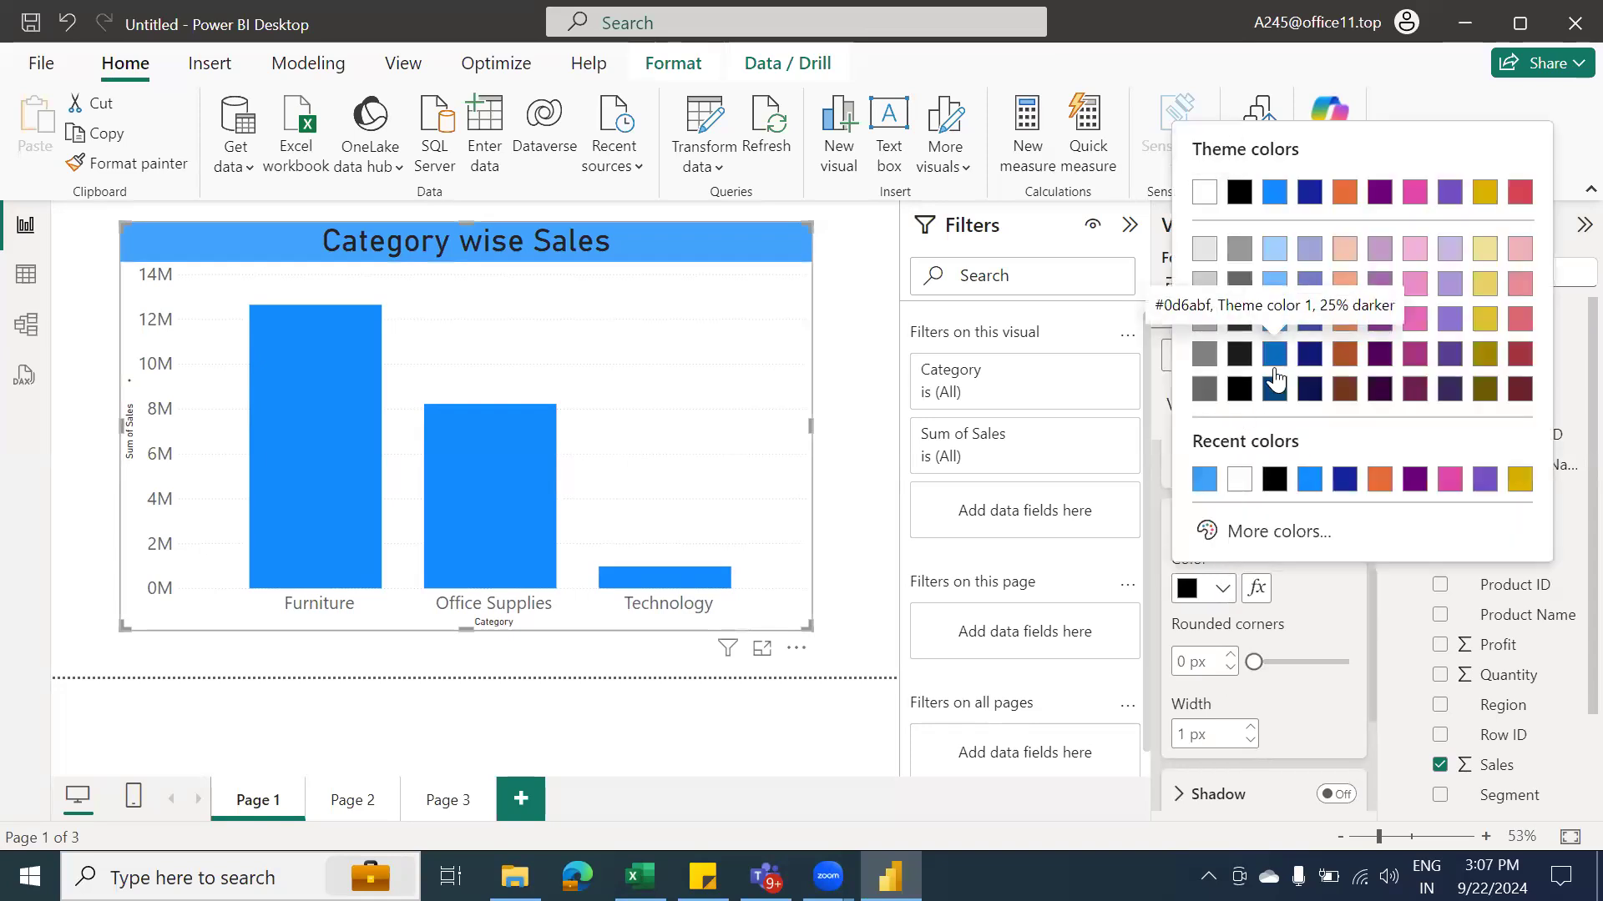
click(1272, 365)
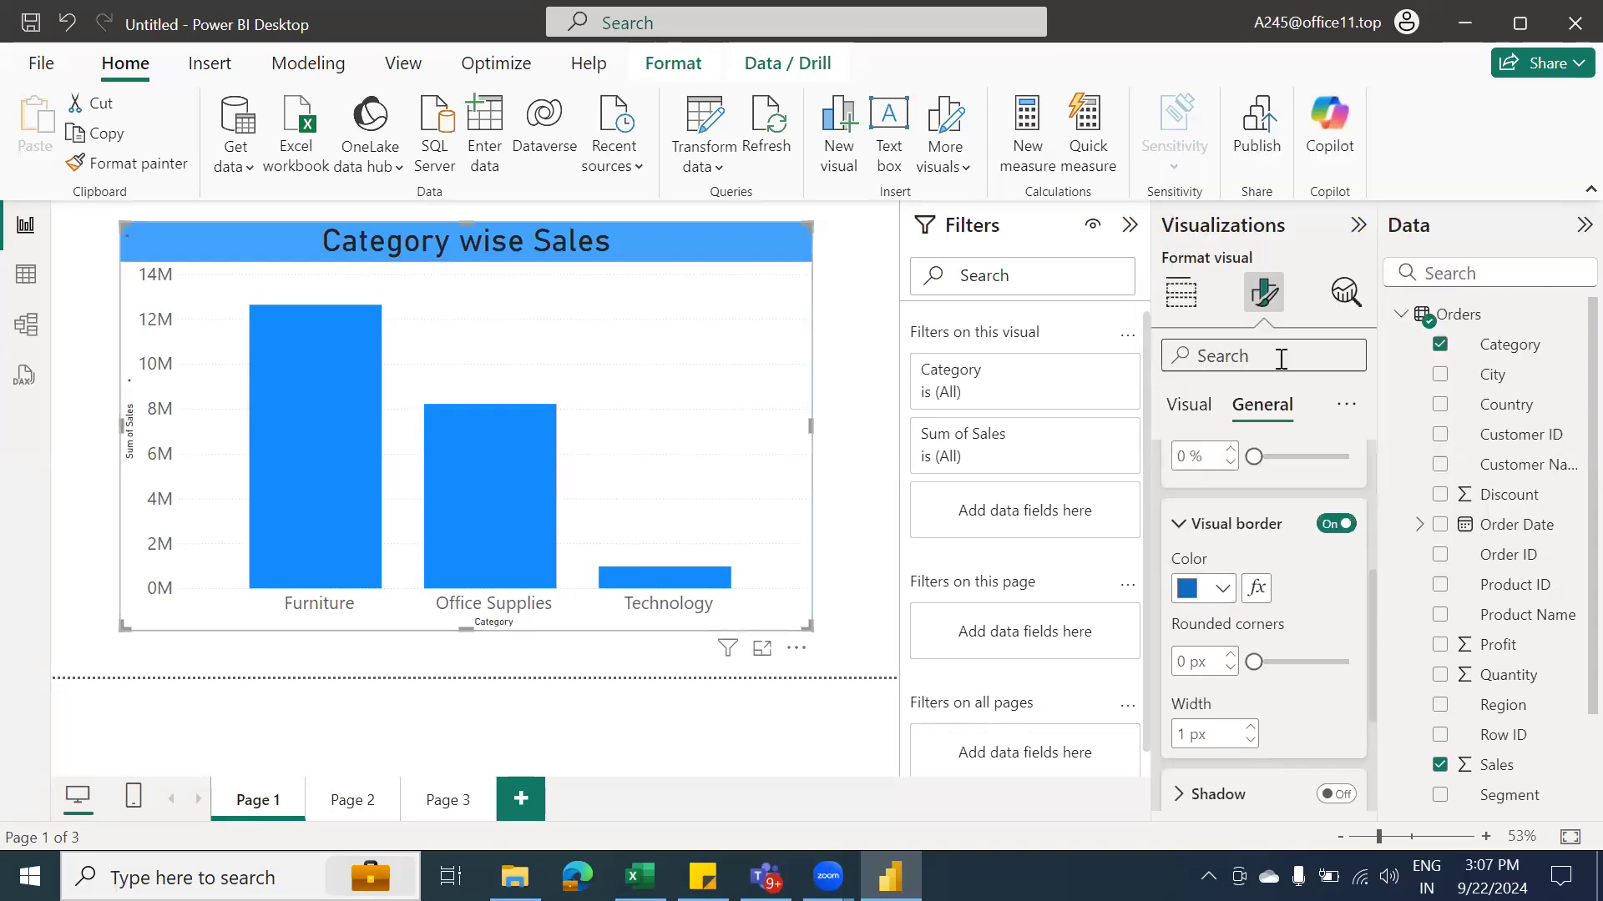
click(837, 539)
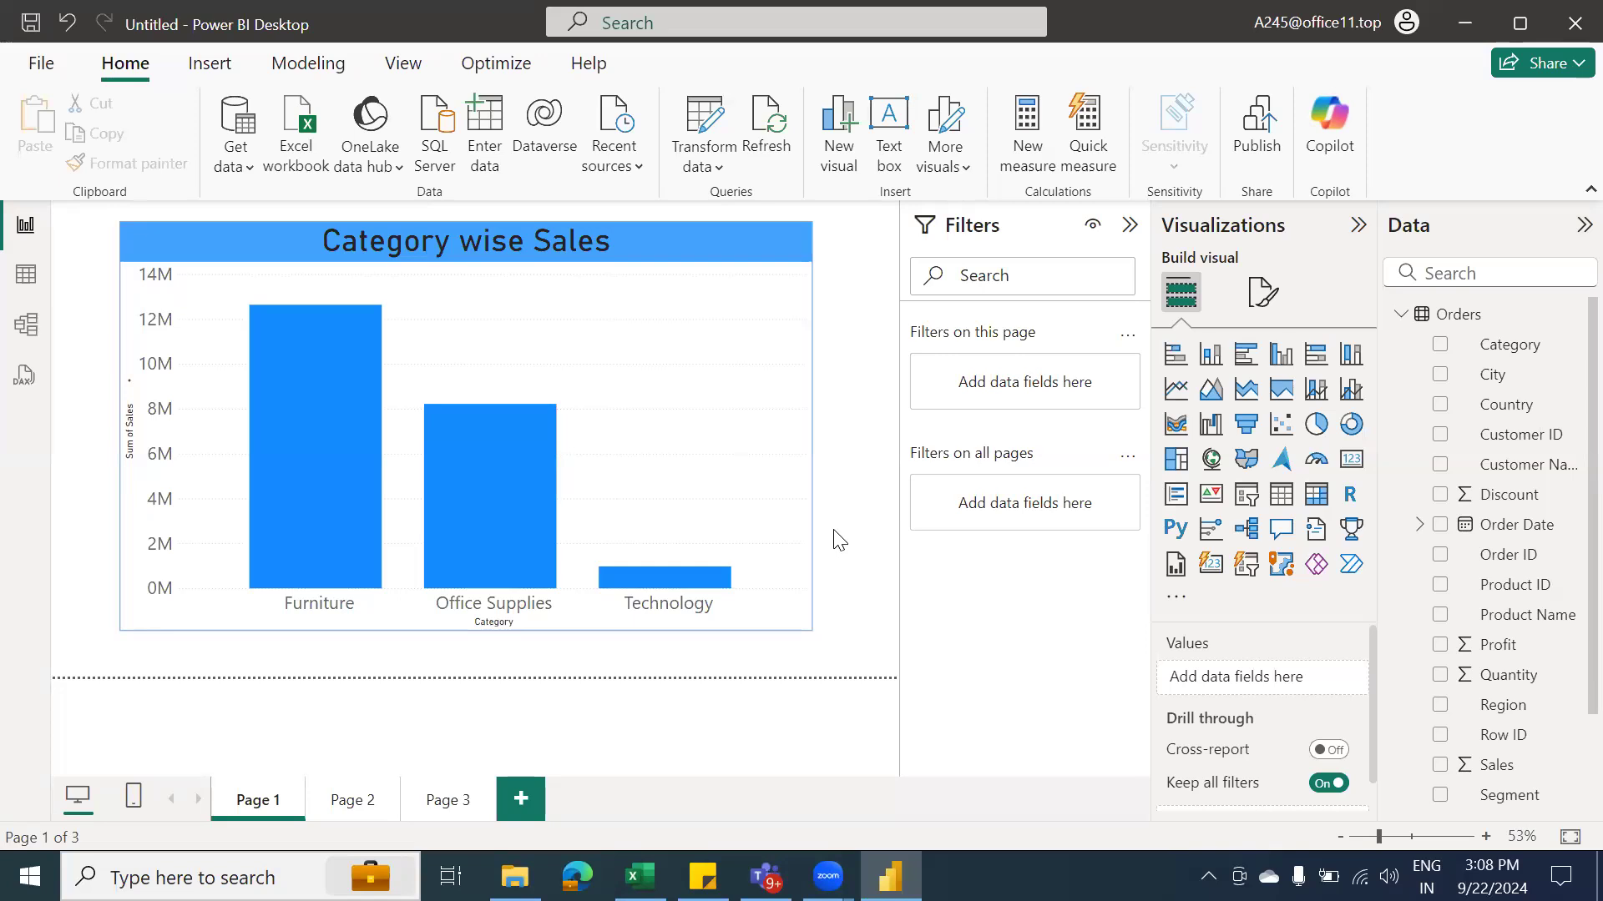
On Page 2, set the legend position of the profit-by-region pie chart to Bottom center
click(335, 801)
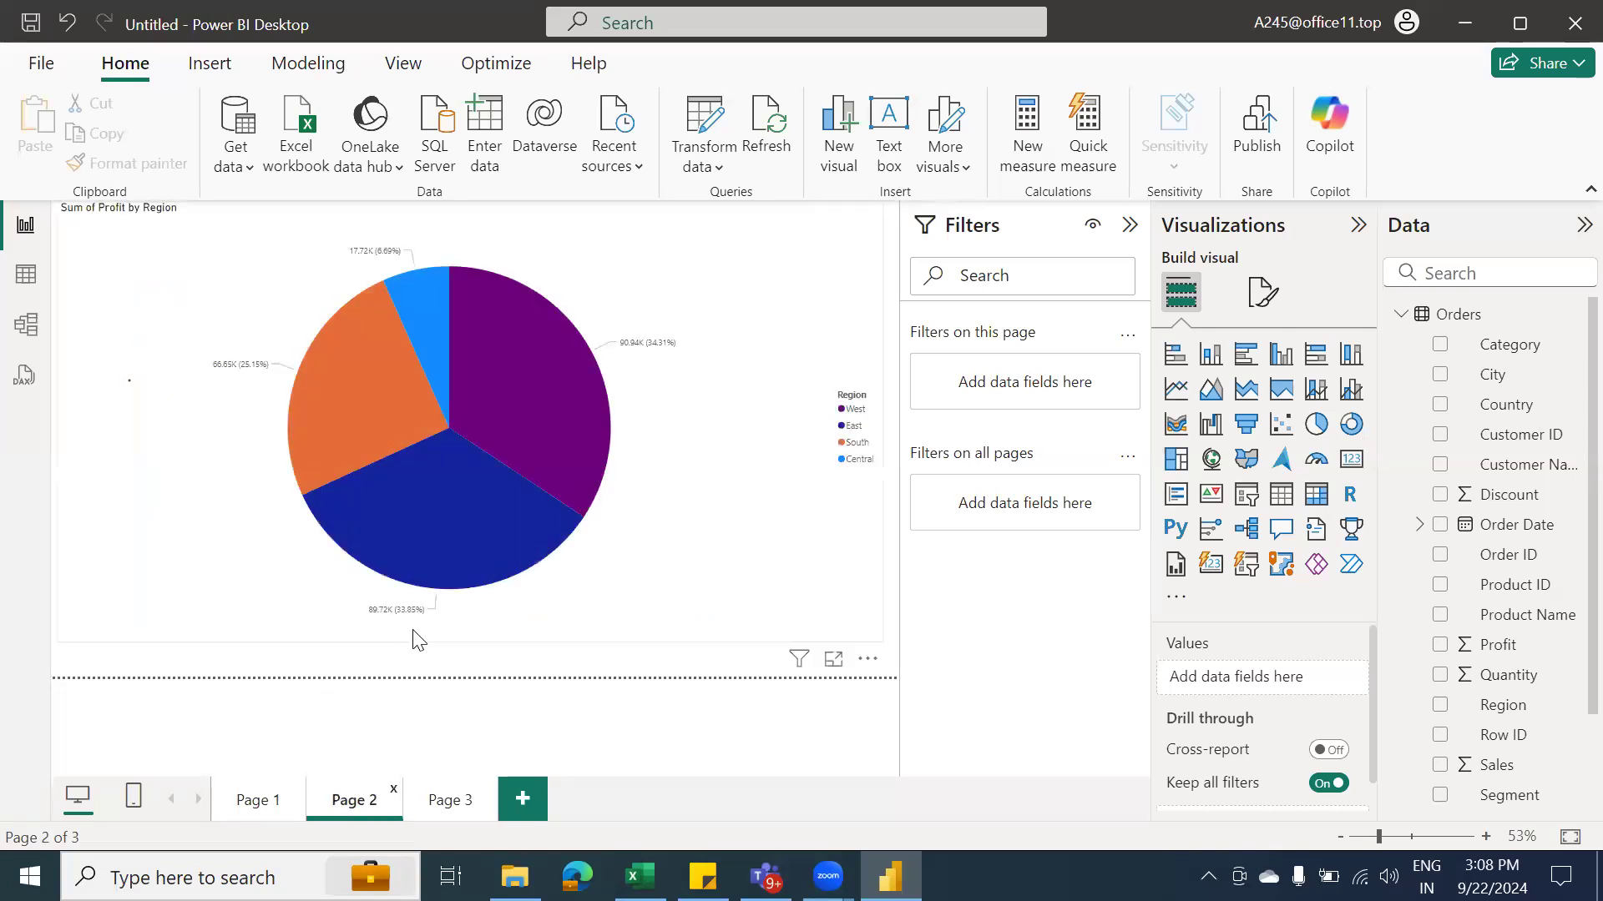
mouse_move(558, 423)
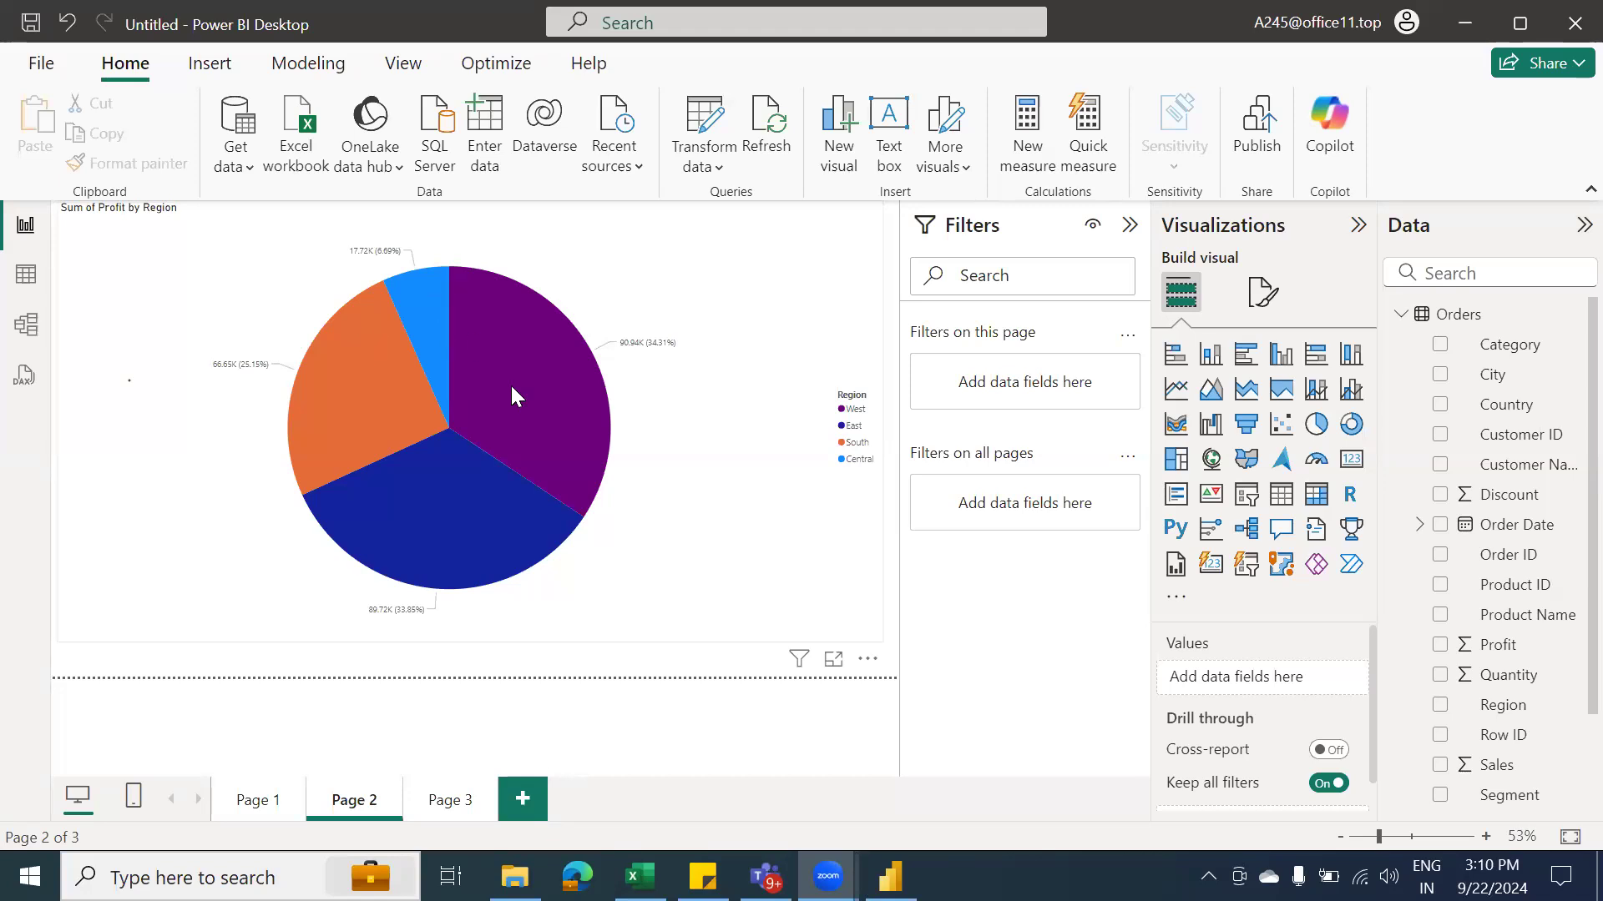
mouse_move(493, 492)
mouse_move(423, 321)
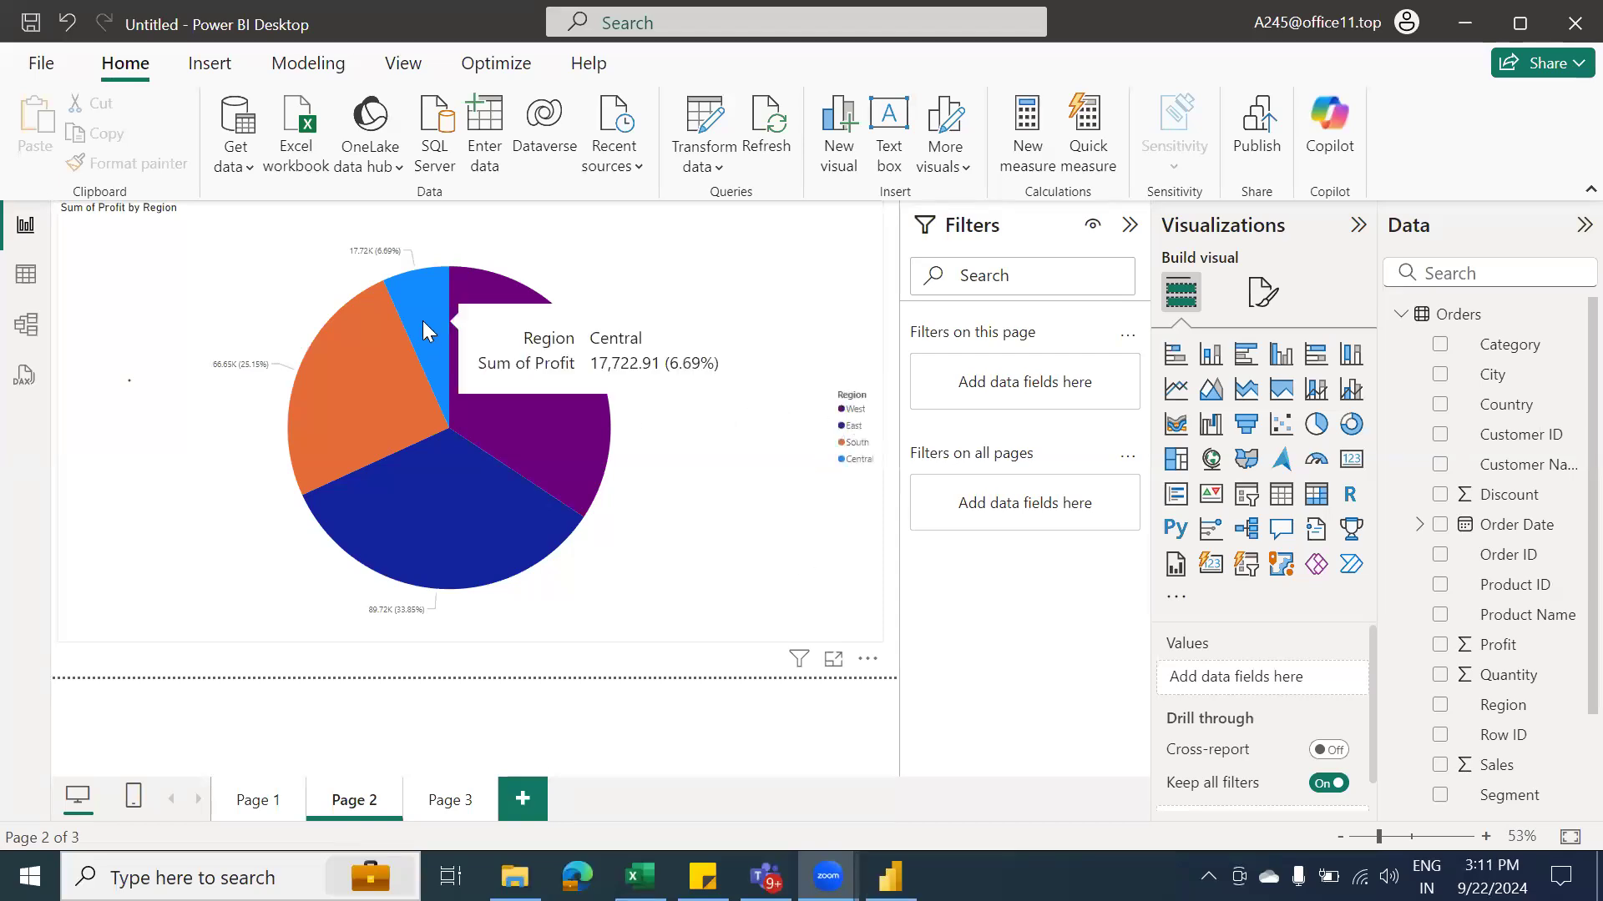
mouse_move(314, 372)
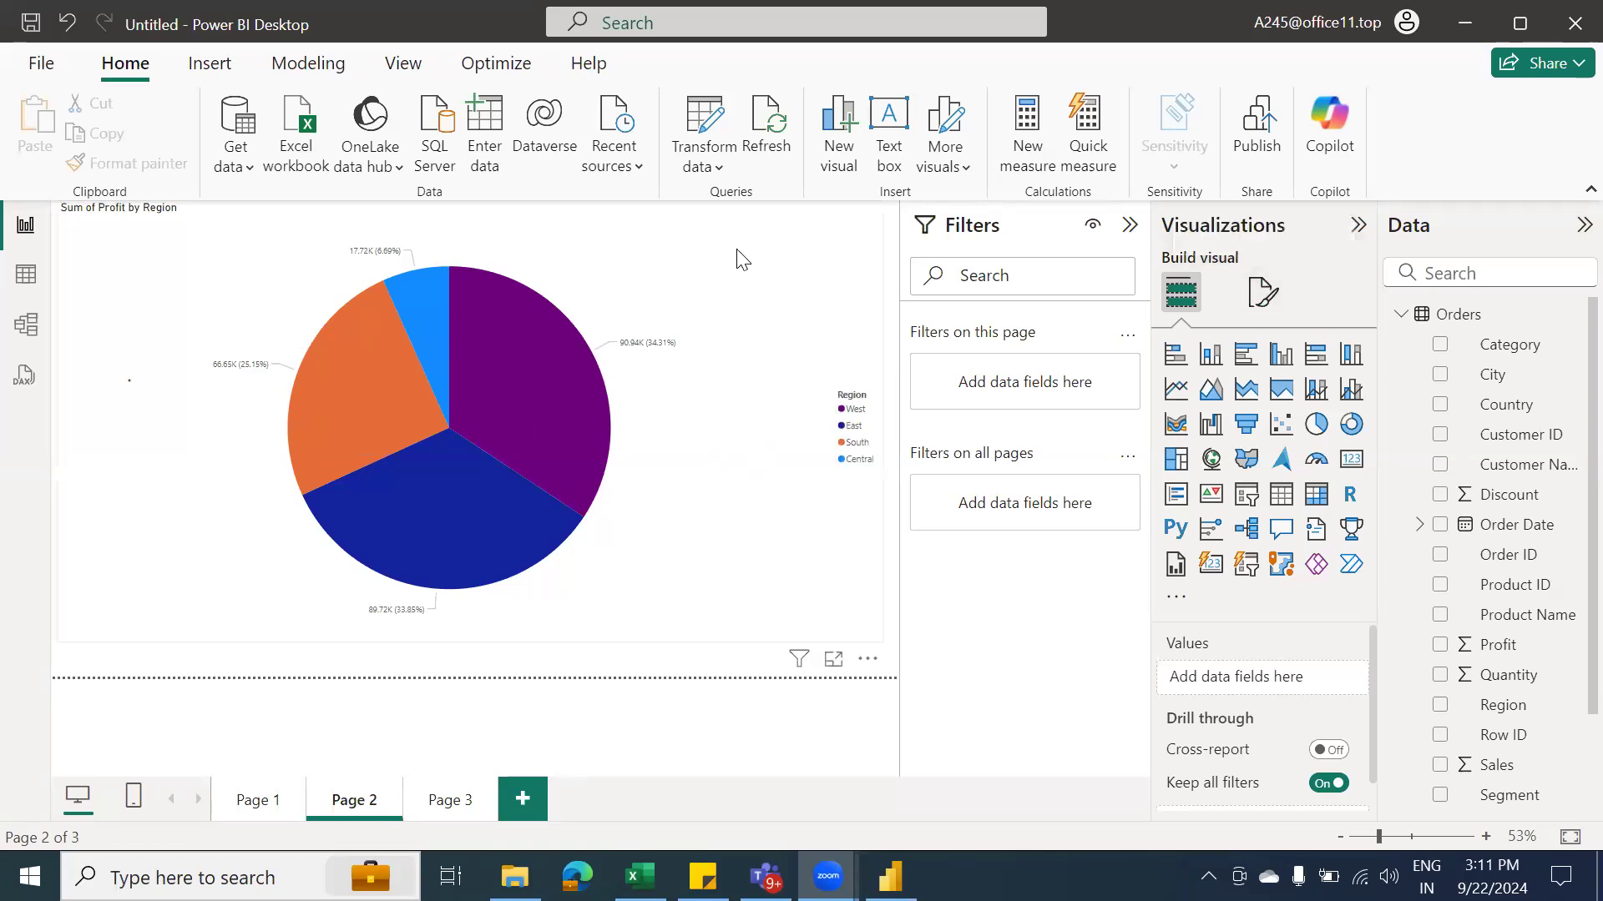
click(776, 243)
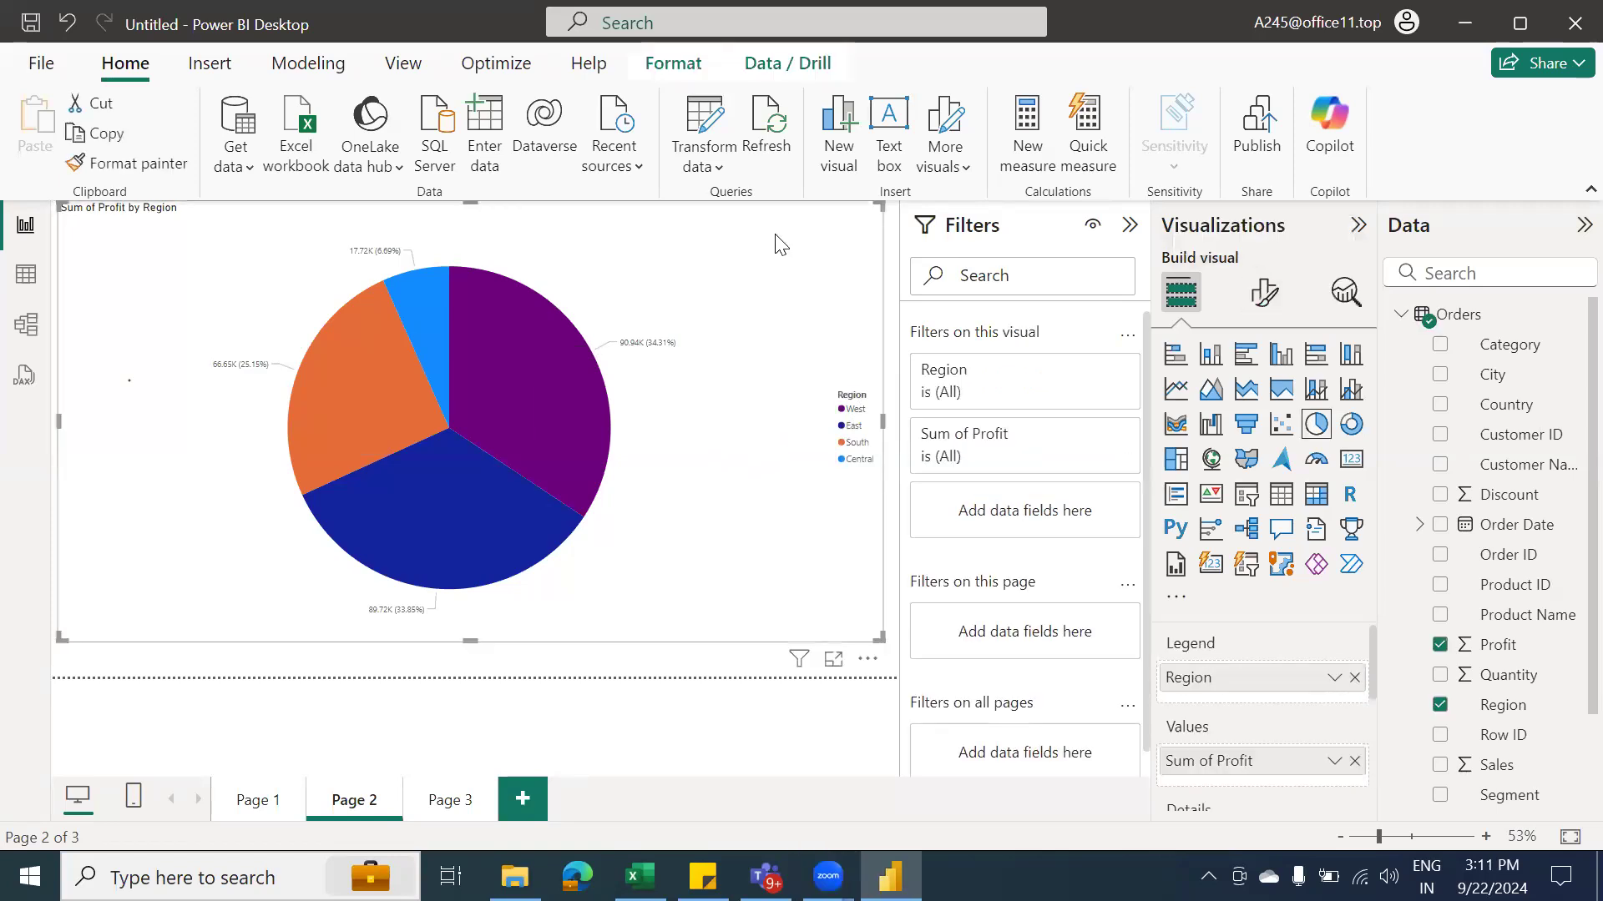
click(1266, 297)
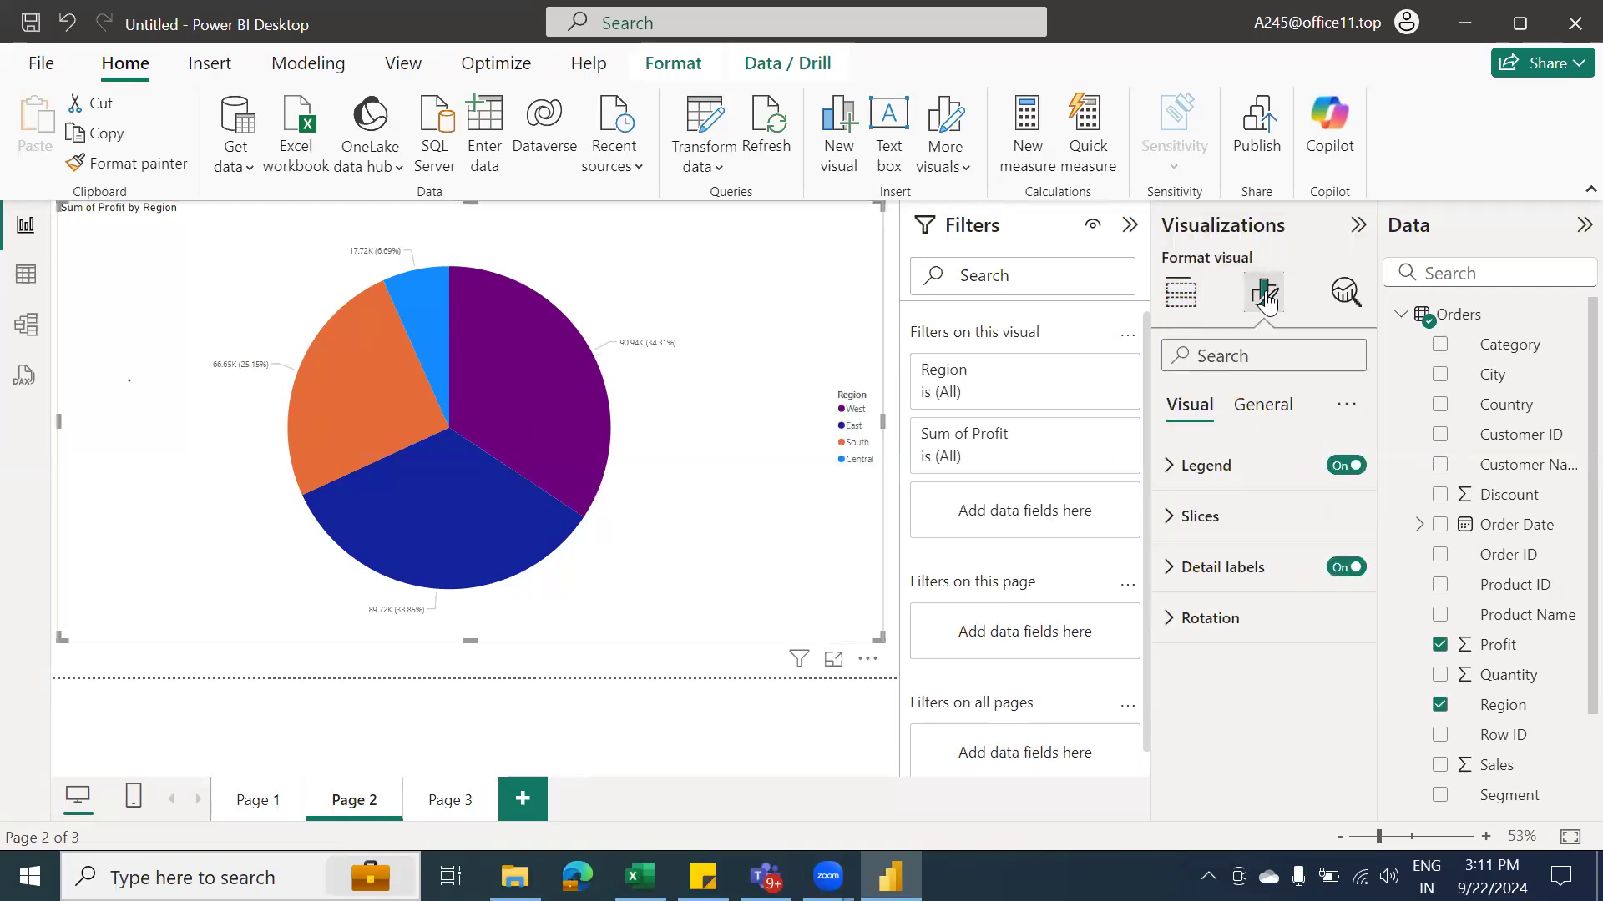
click(1168, 467)
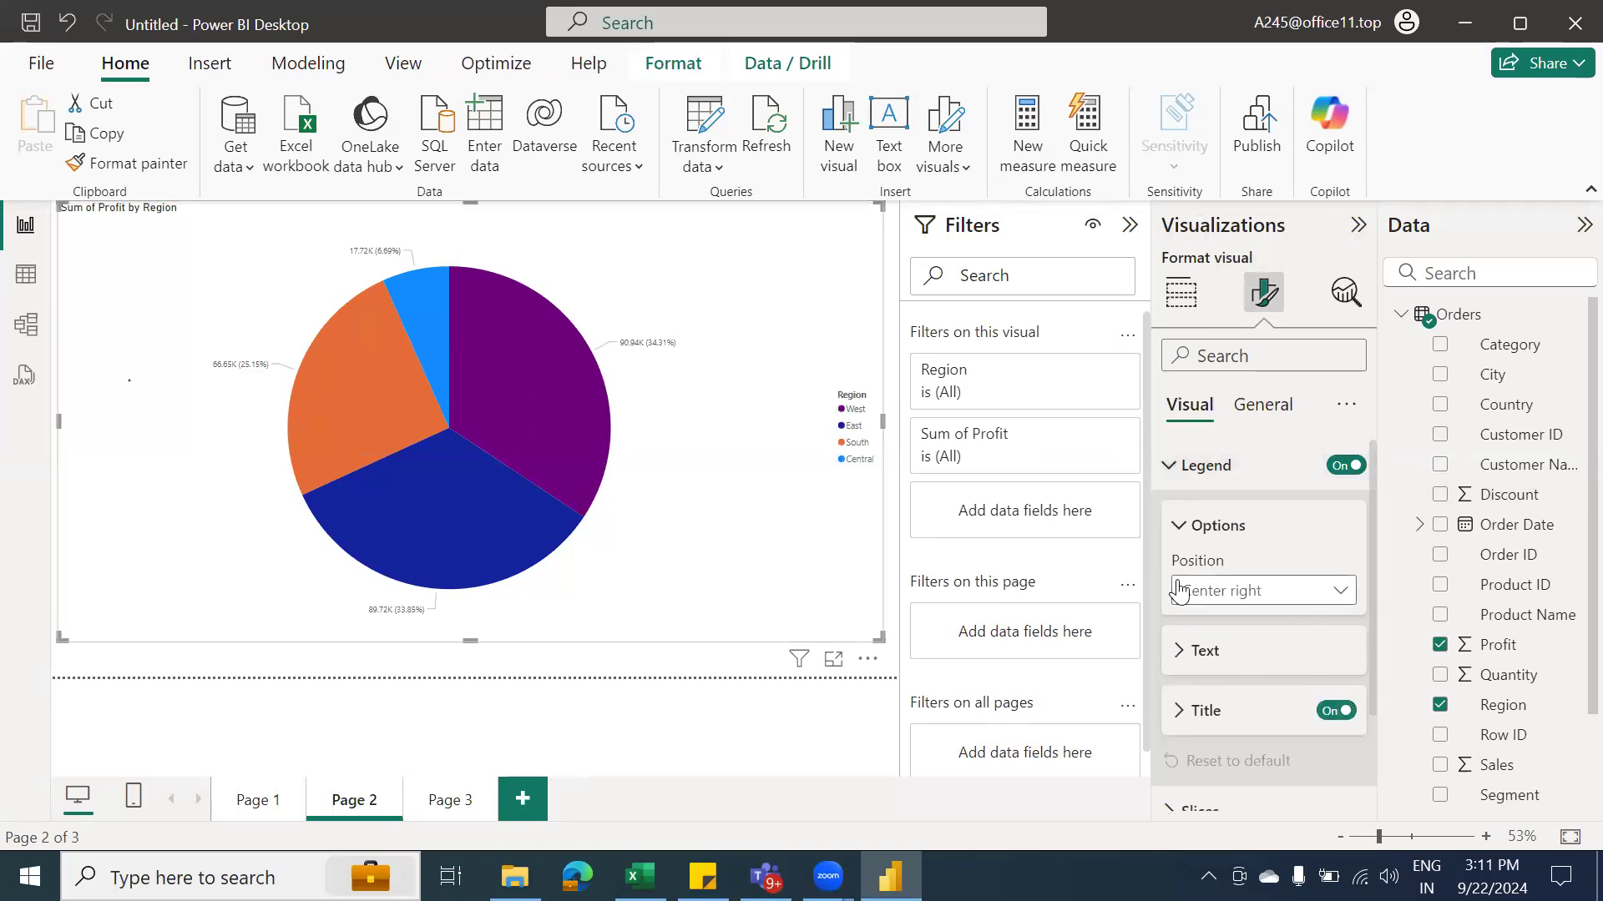
click(1341, 594)
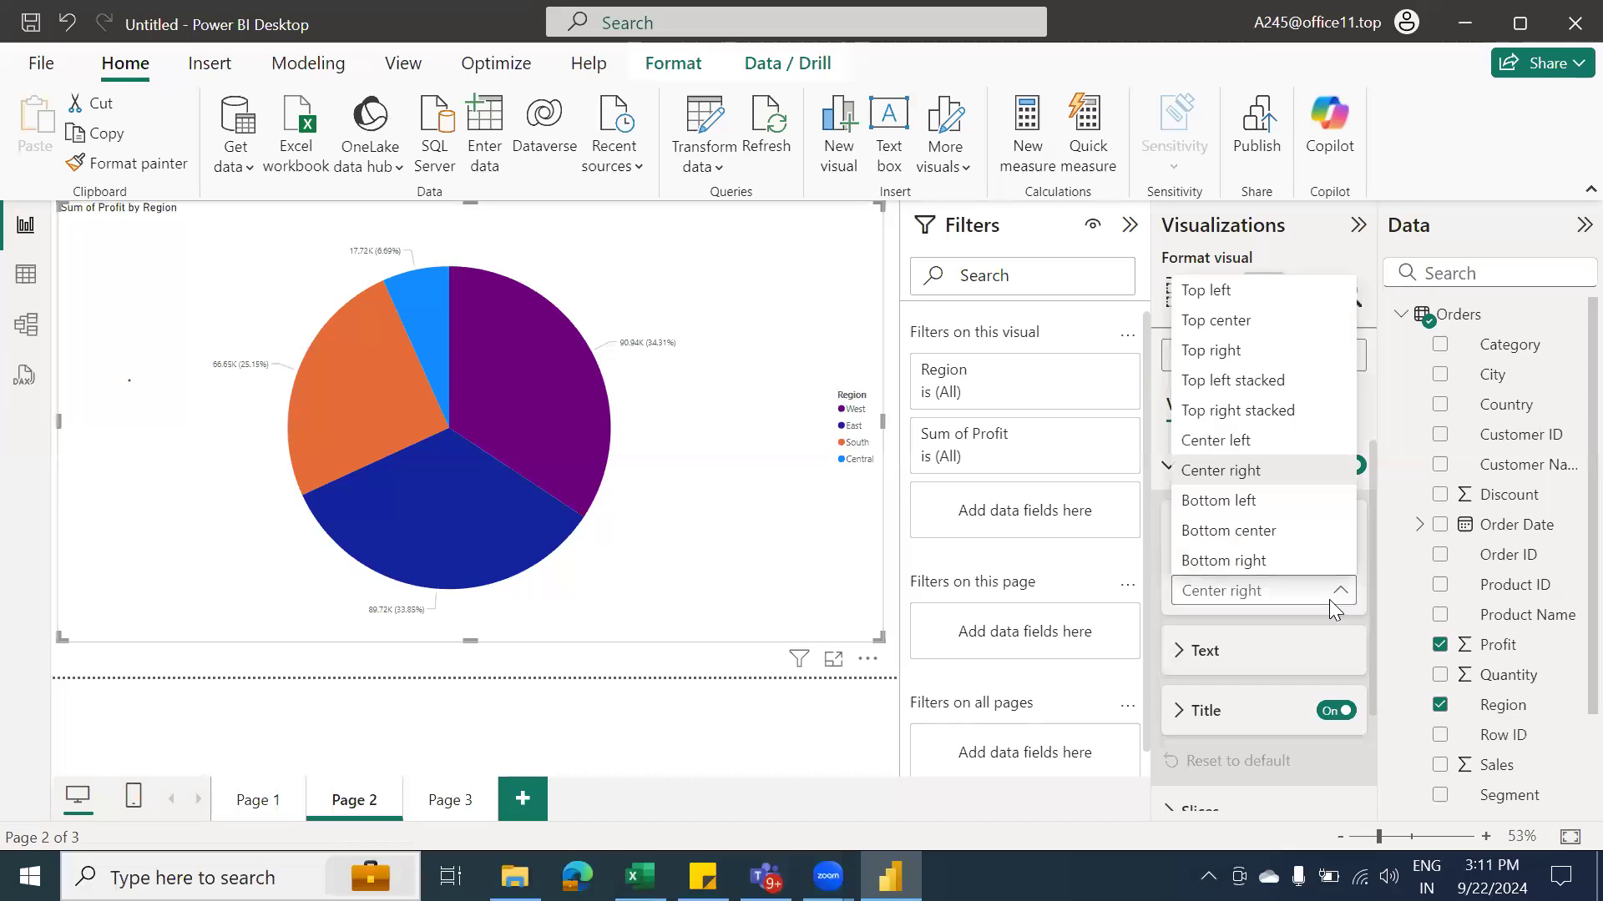
click(1257, 534)
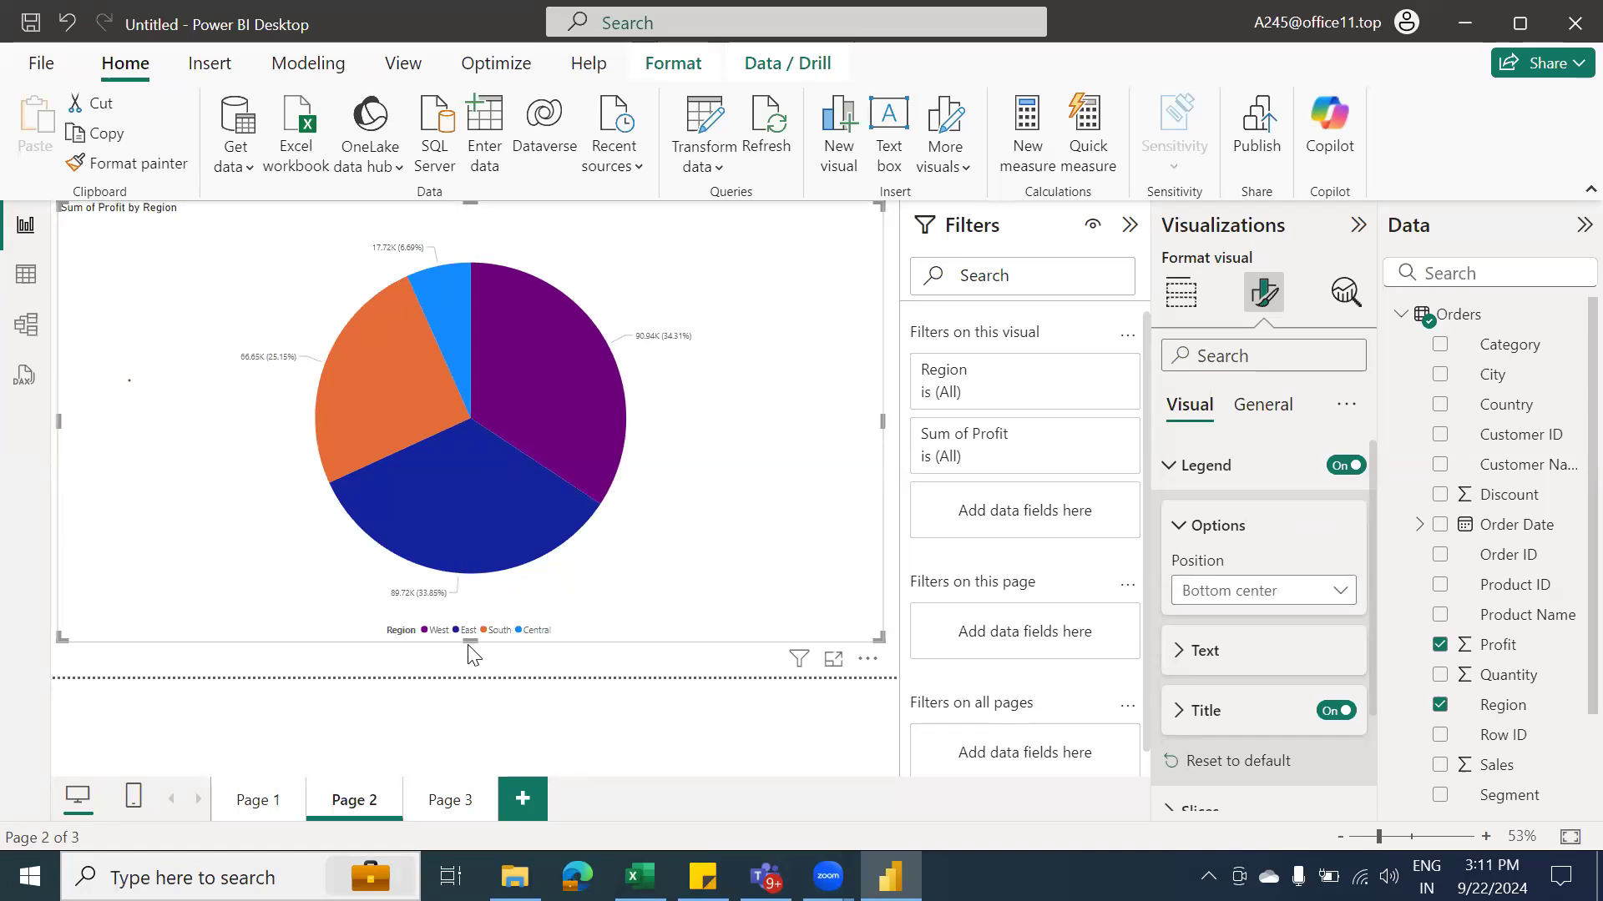
Increase the font size of the pie chart's legend text to 27 and deselect the chart
scroll(1231, 652, down, 2)
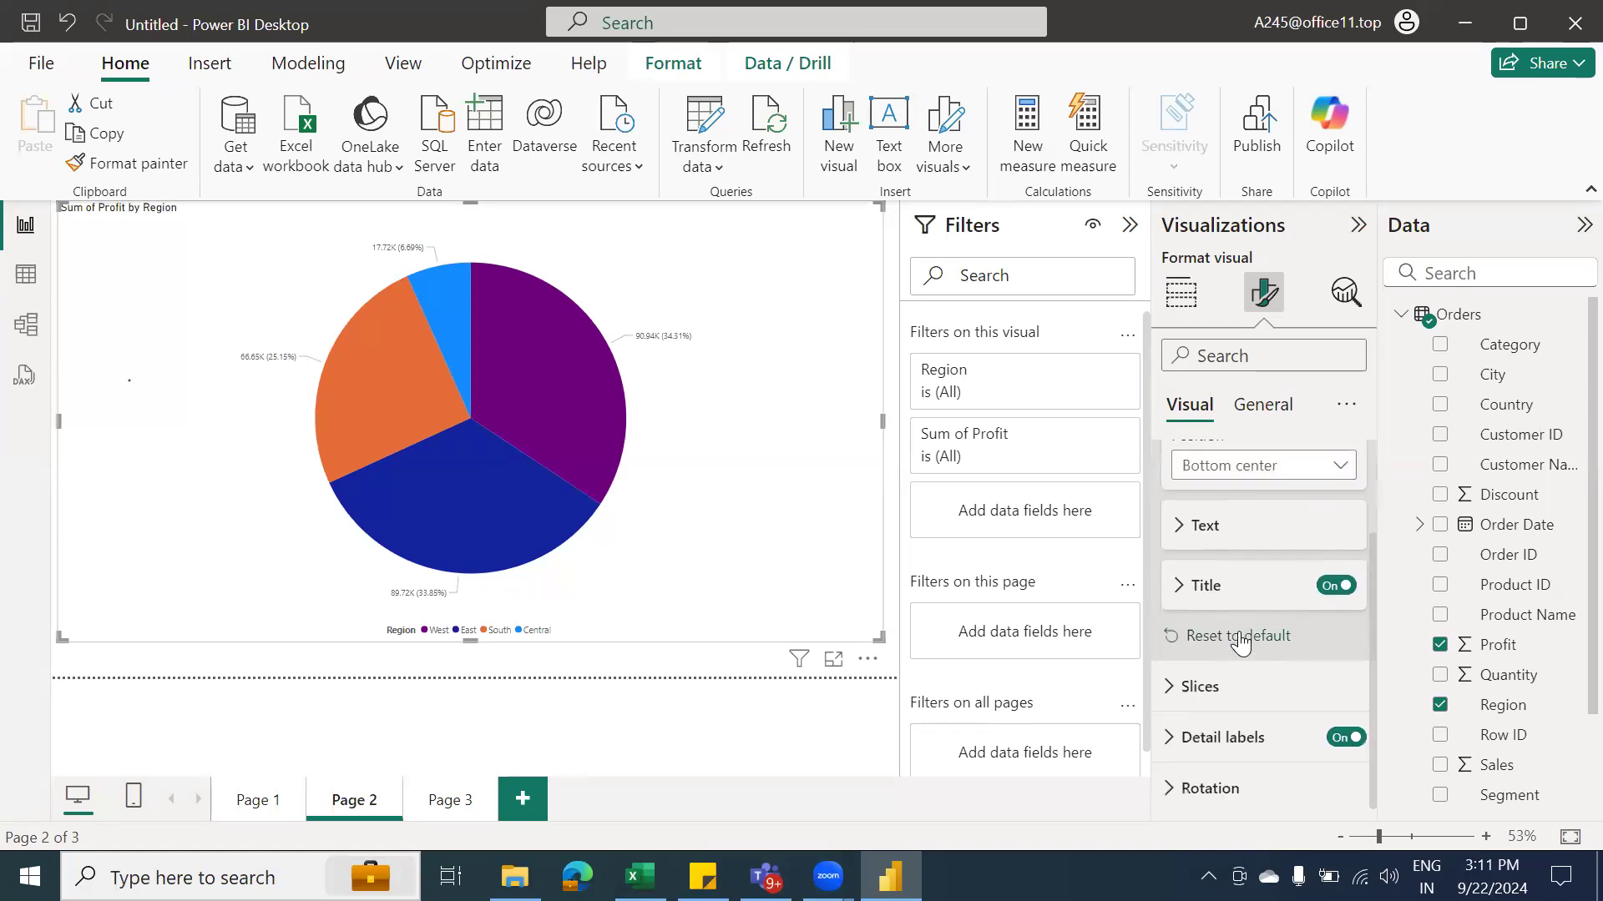
click(1187, 528)
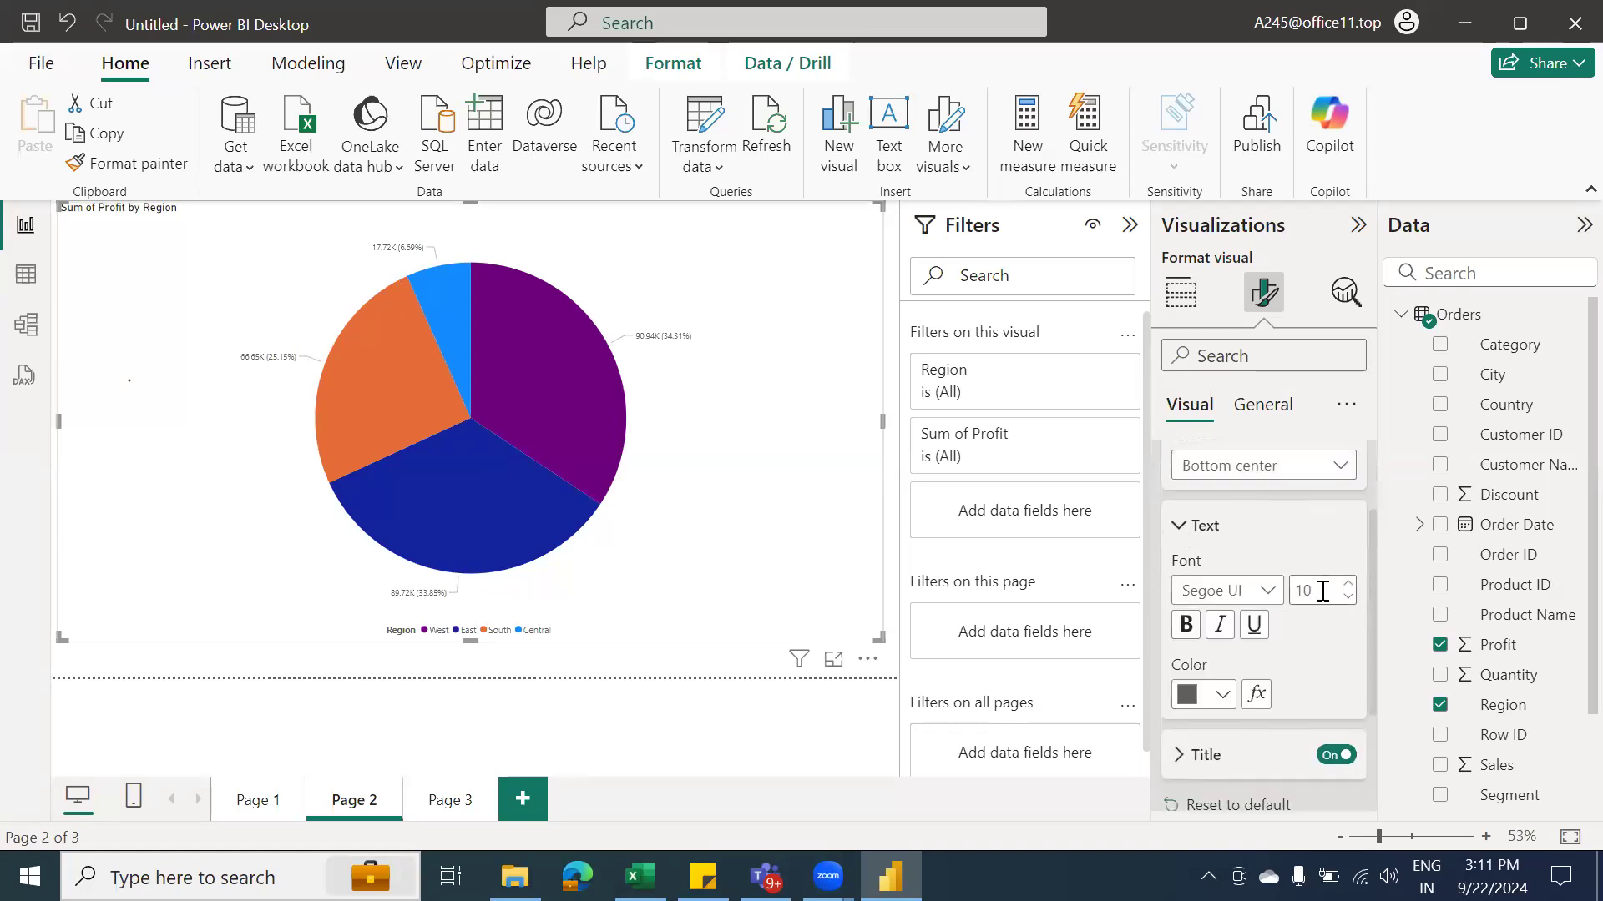
click(1348, 584)
click(1347, 584)
click(1348, 585)
click(1347, 585)
click(1347, 585)
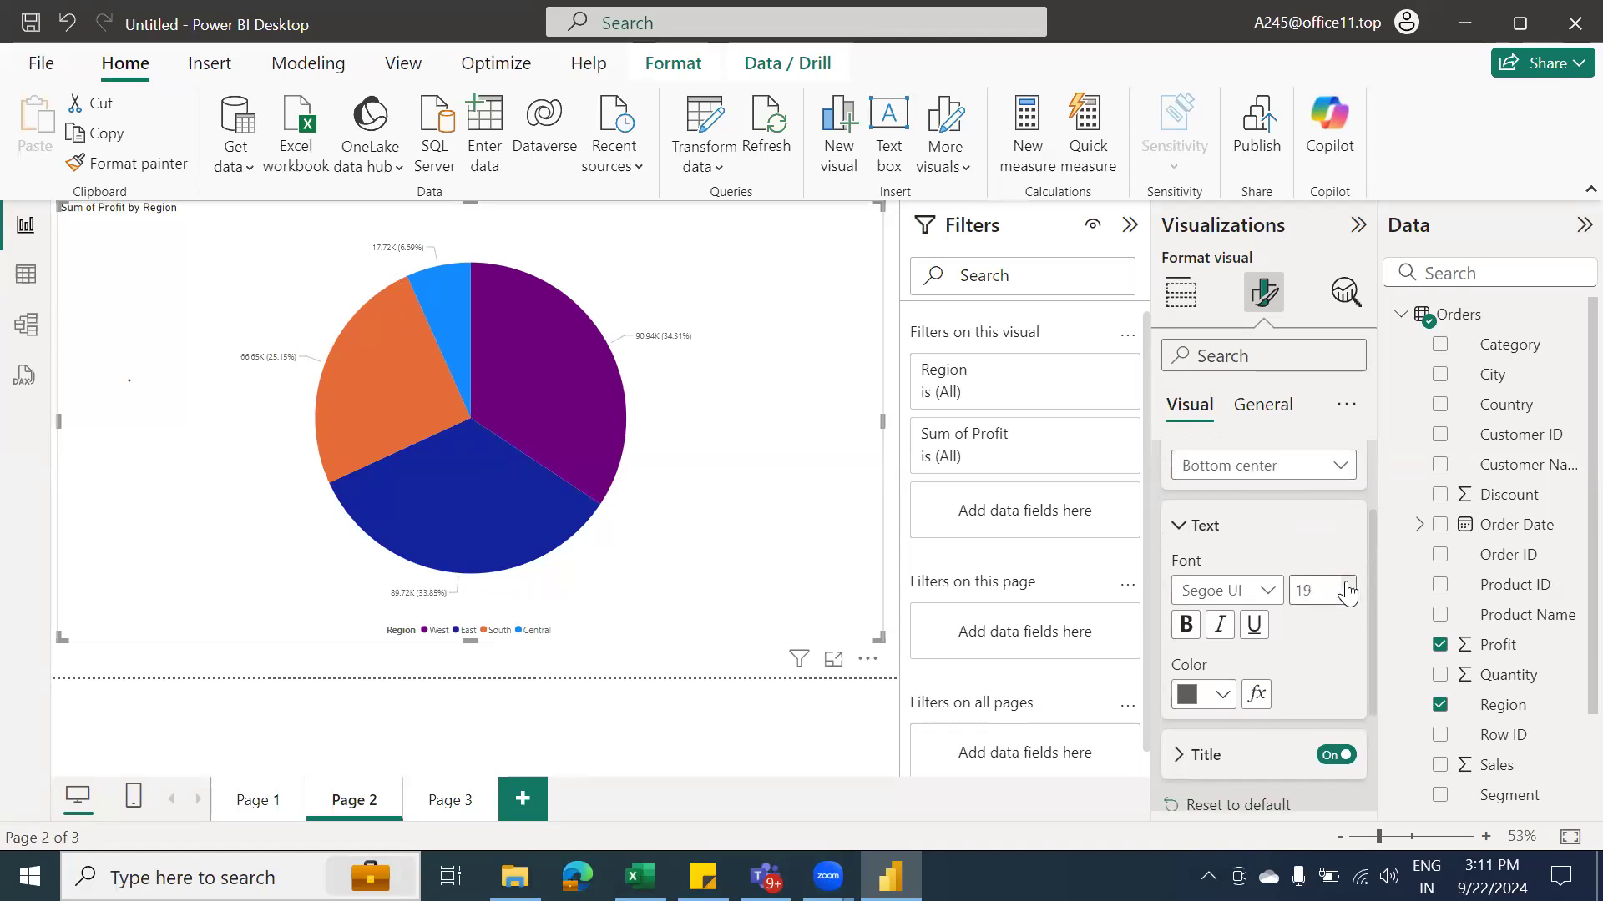
click(1347, 585)
click(1346, 585)
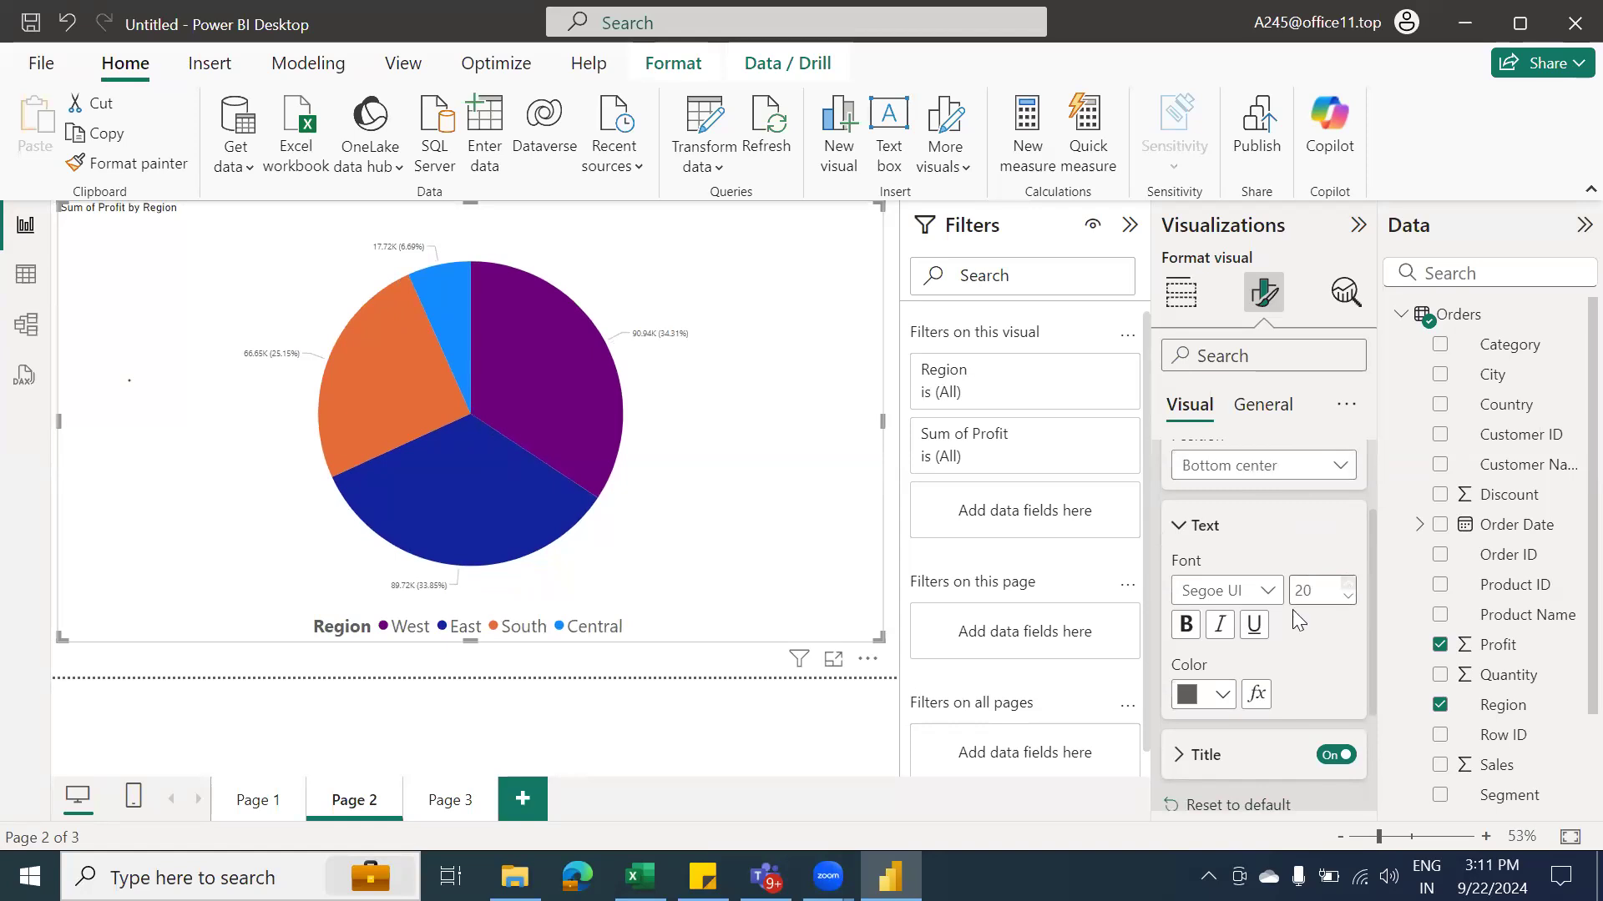
click(1347, 584)
click(1347, 584)
click(1351, 585)
click(1350, 585)
click(1351, 585)
click(1351, 586)
click(1351, 585)
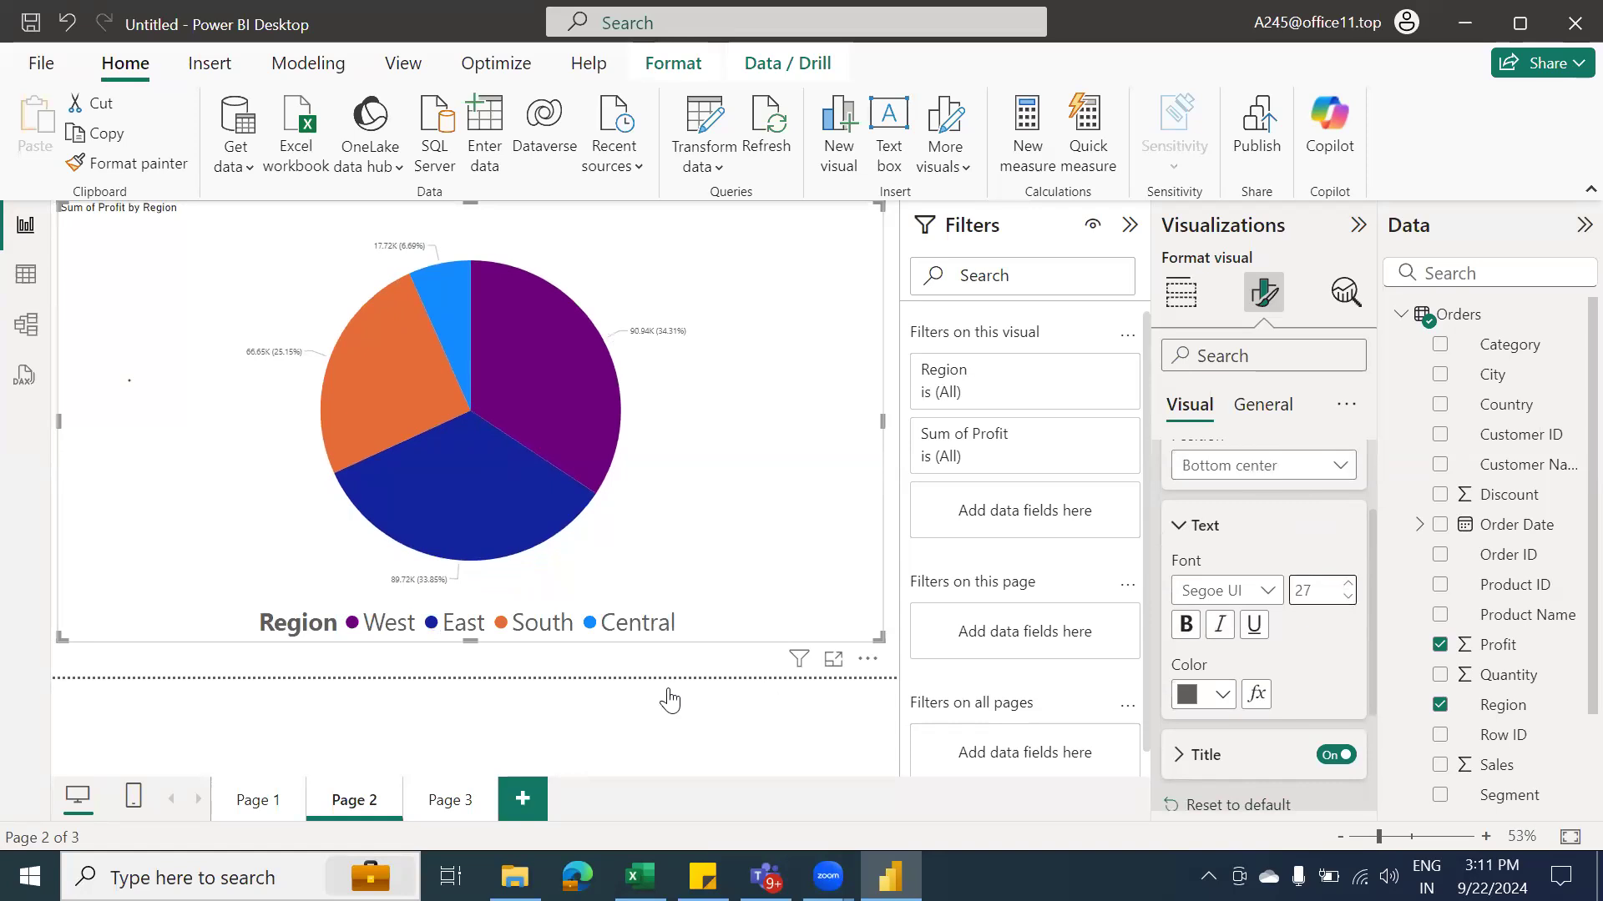
click(843, 716)
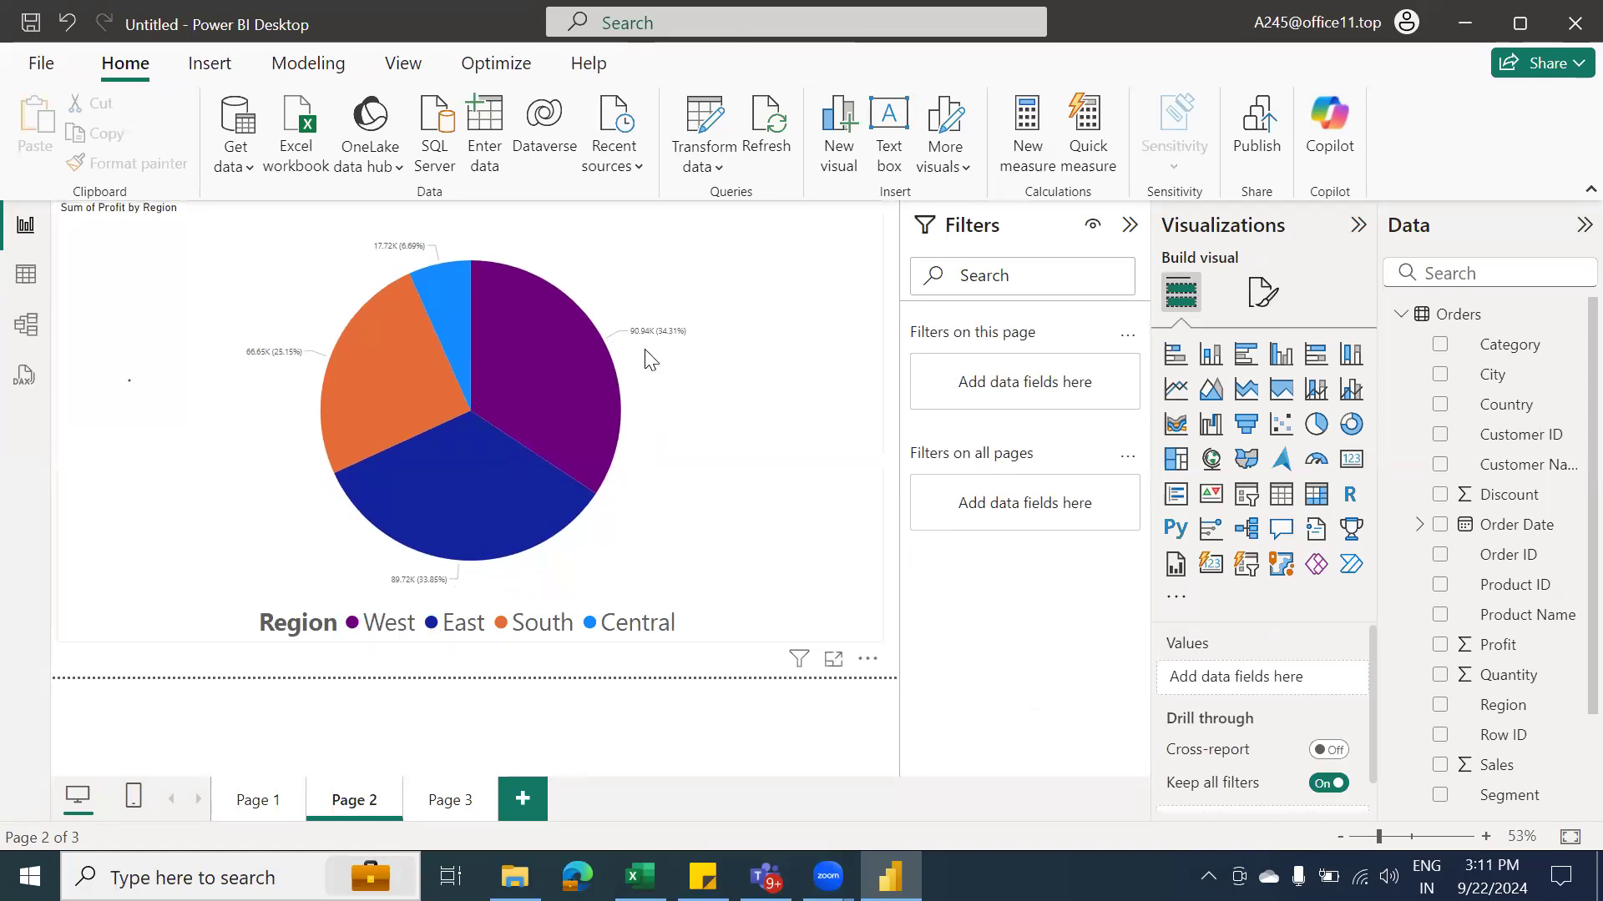
Set the font size of the pie chart's detail label values to 25
click(822, 565)
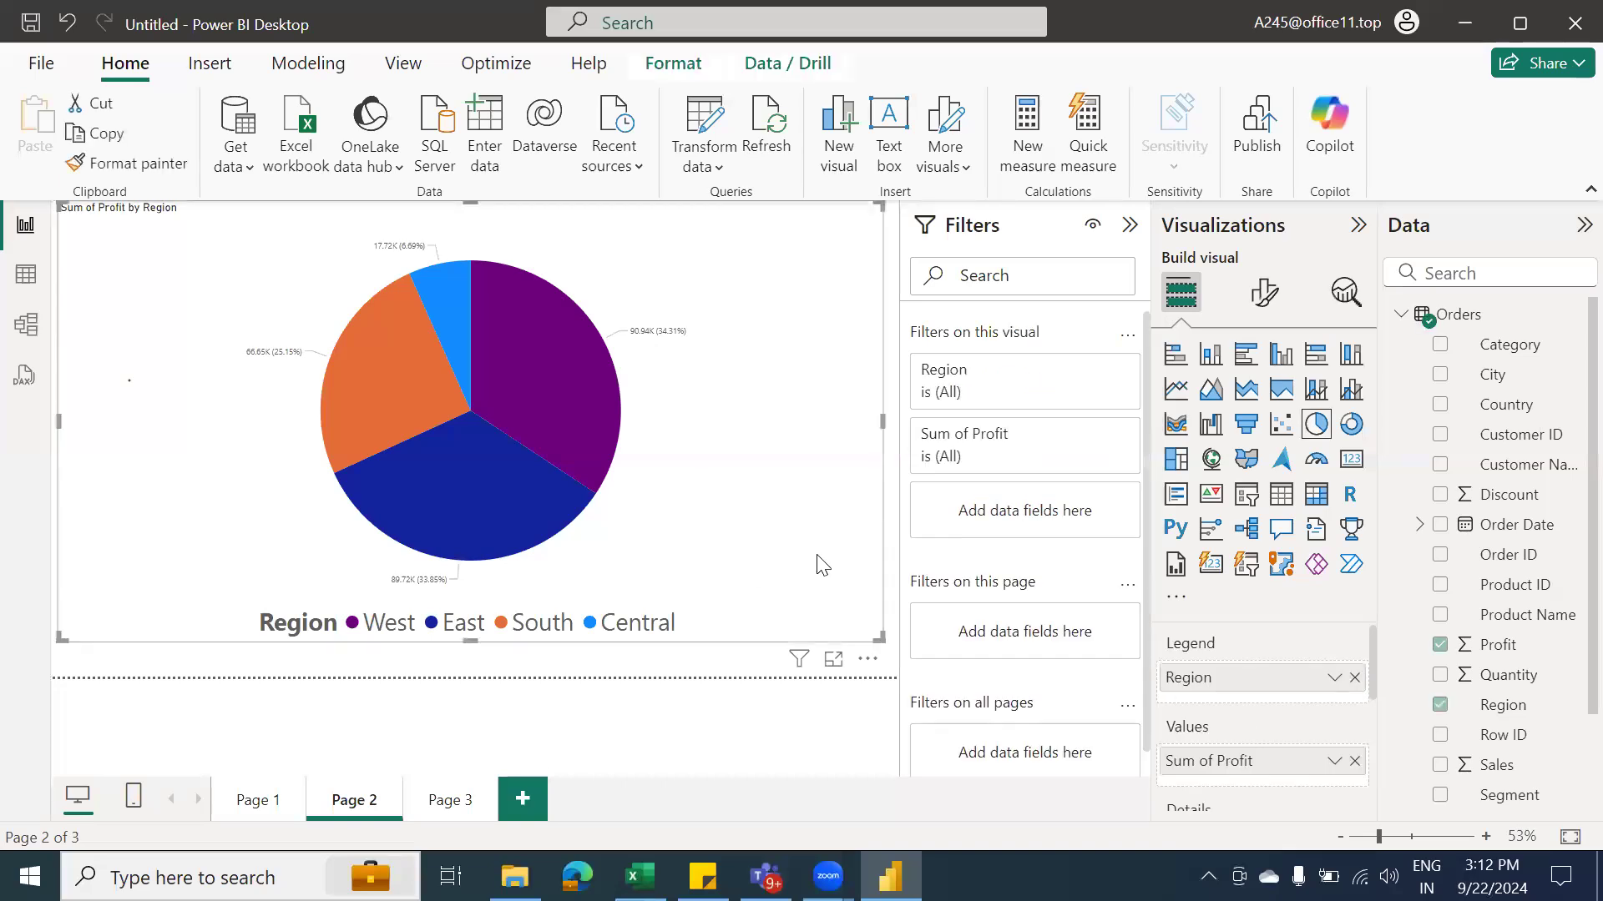
click(1263, 292)
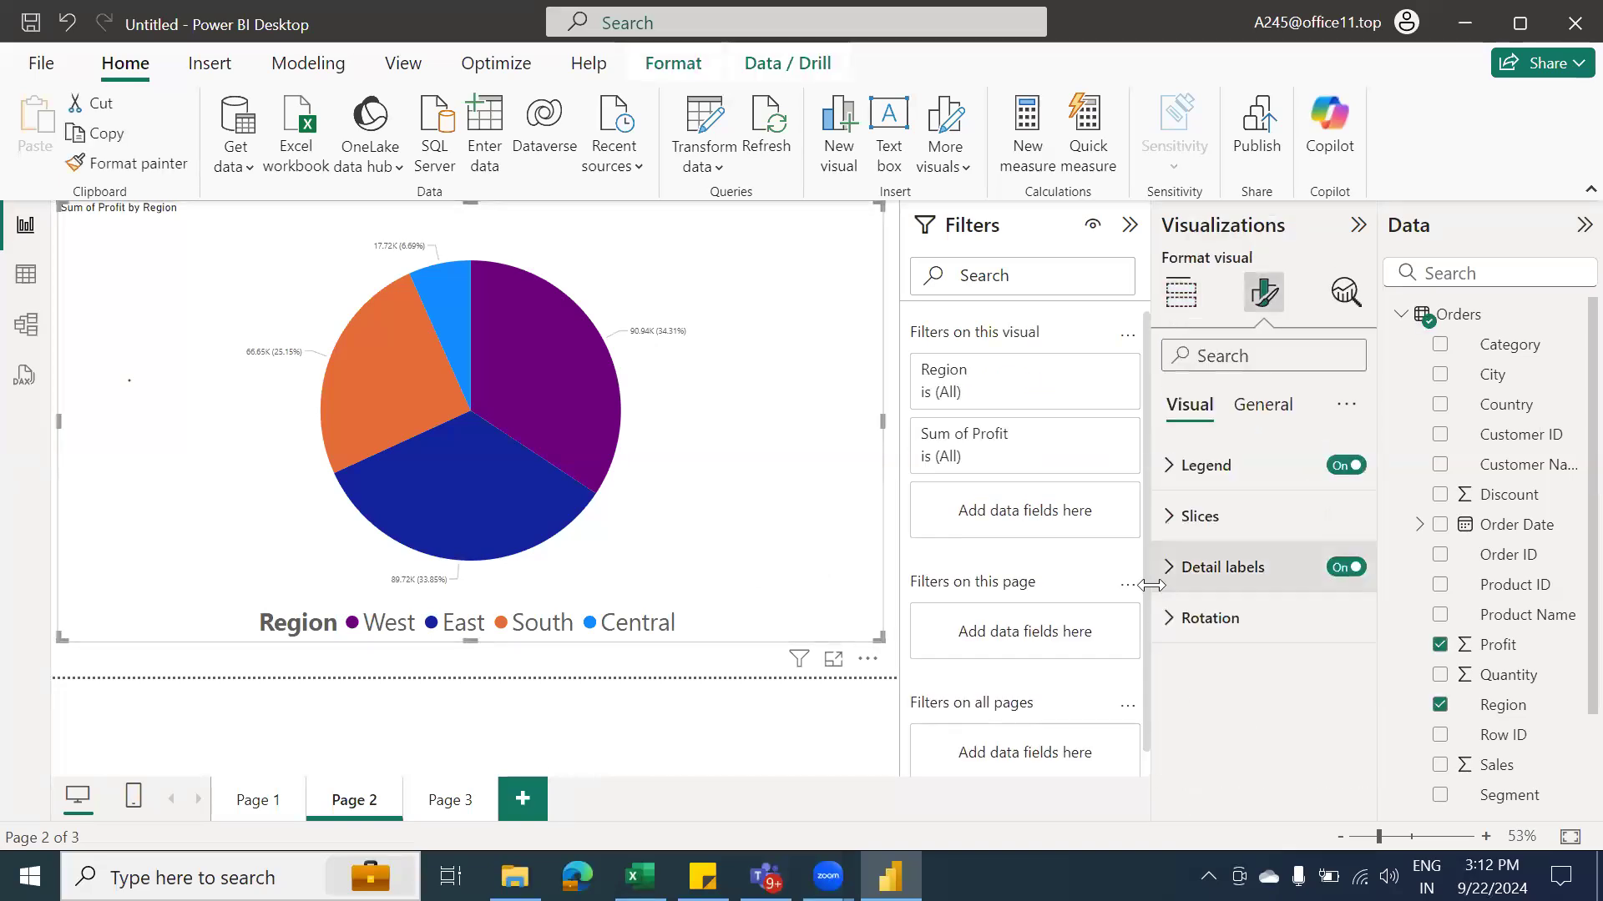
click(1173, 570)
scroll(1234, 626, down, 2)
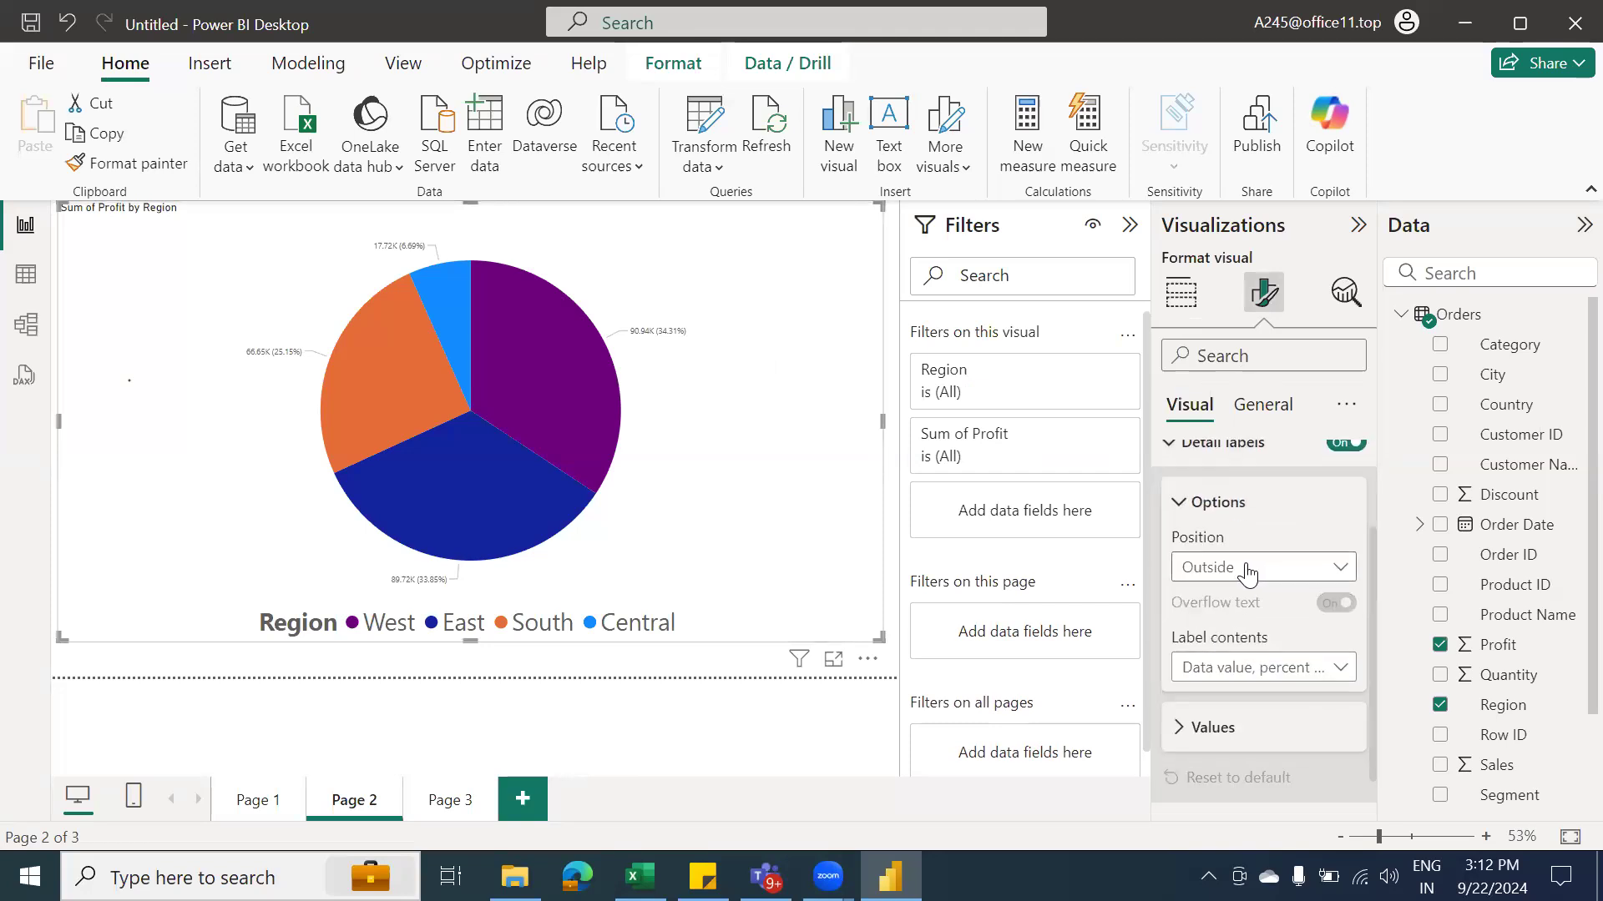
click(1177, 728)
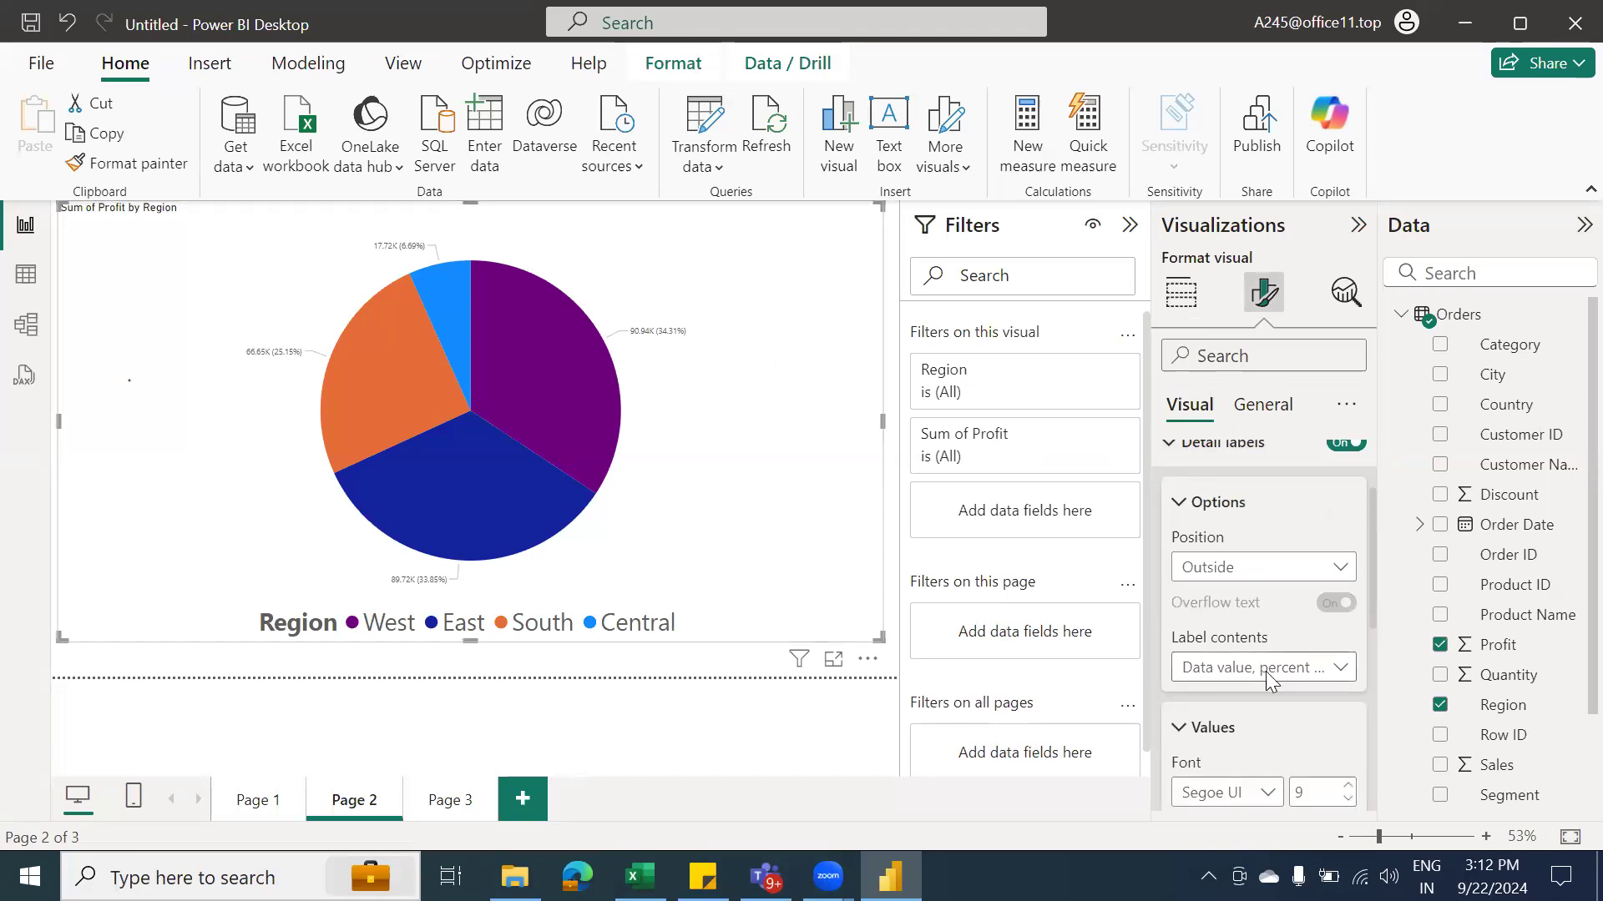
scroll(1264, 670, down, 4)
double_click(1309, 541)
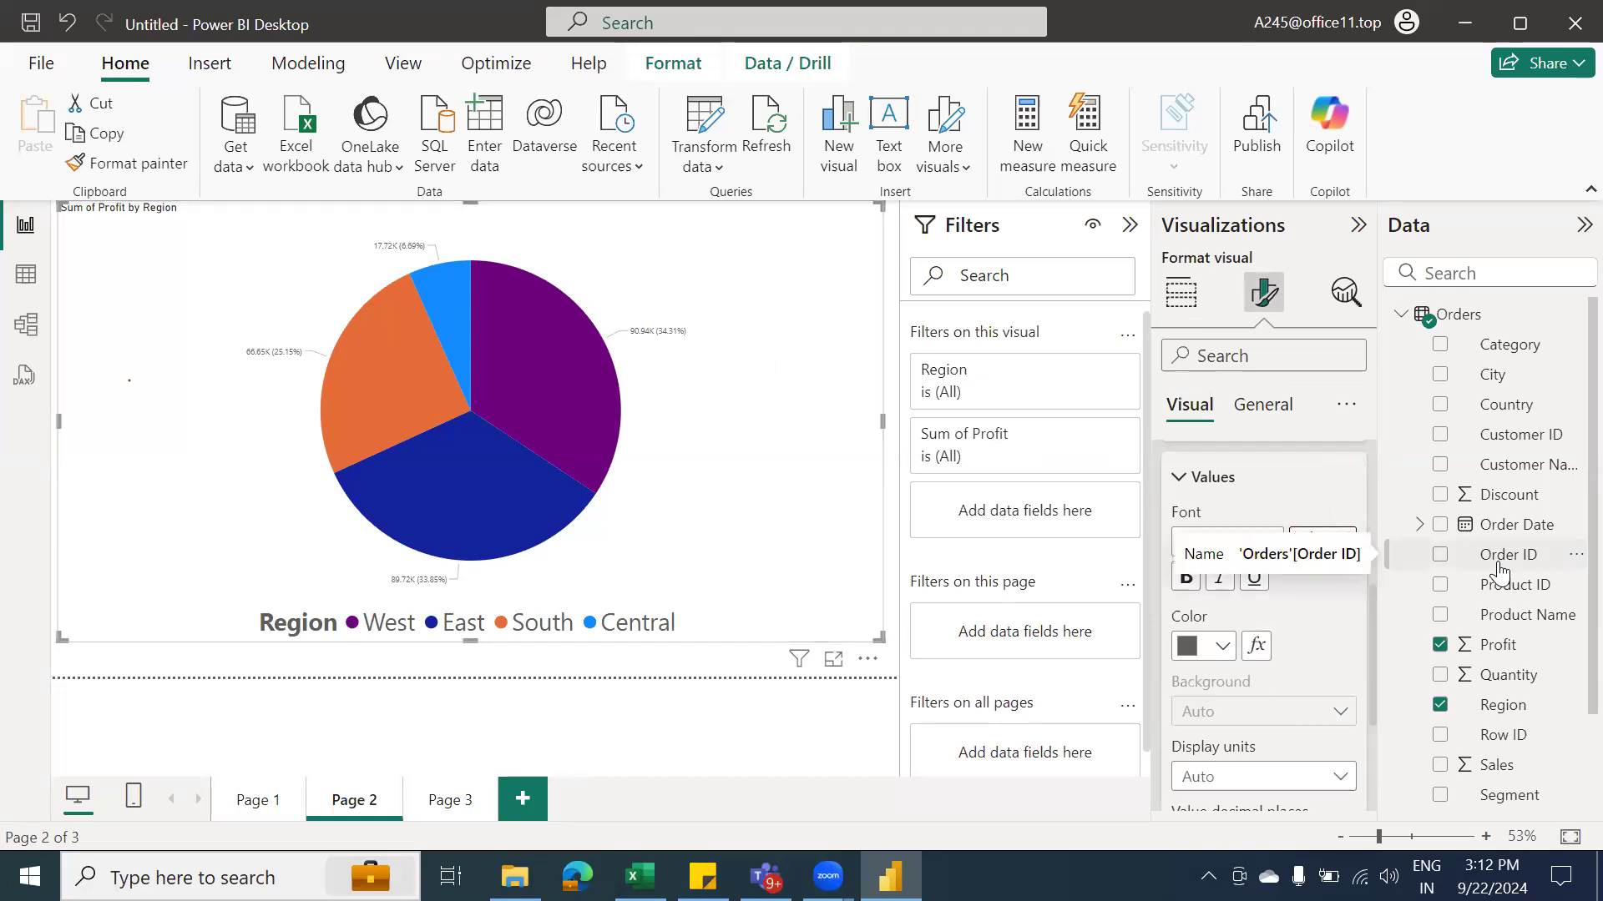
text(25)
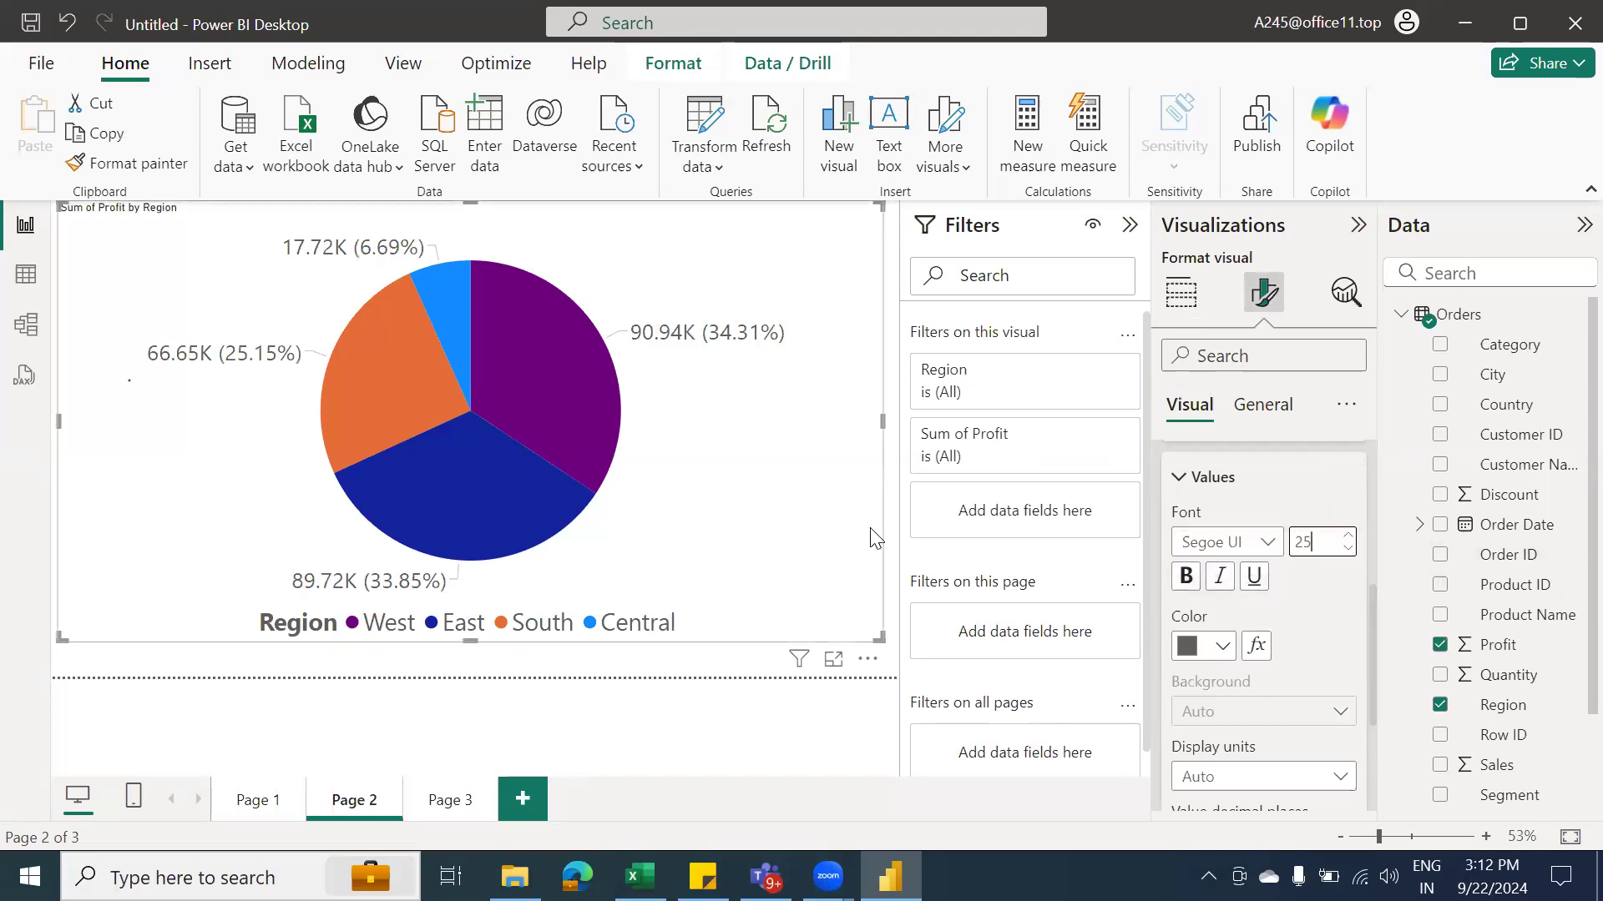
Change the color of the pie chart's detail label values to a lighter blue theme color
click(1224, 647)
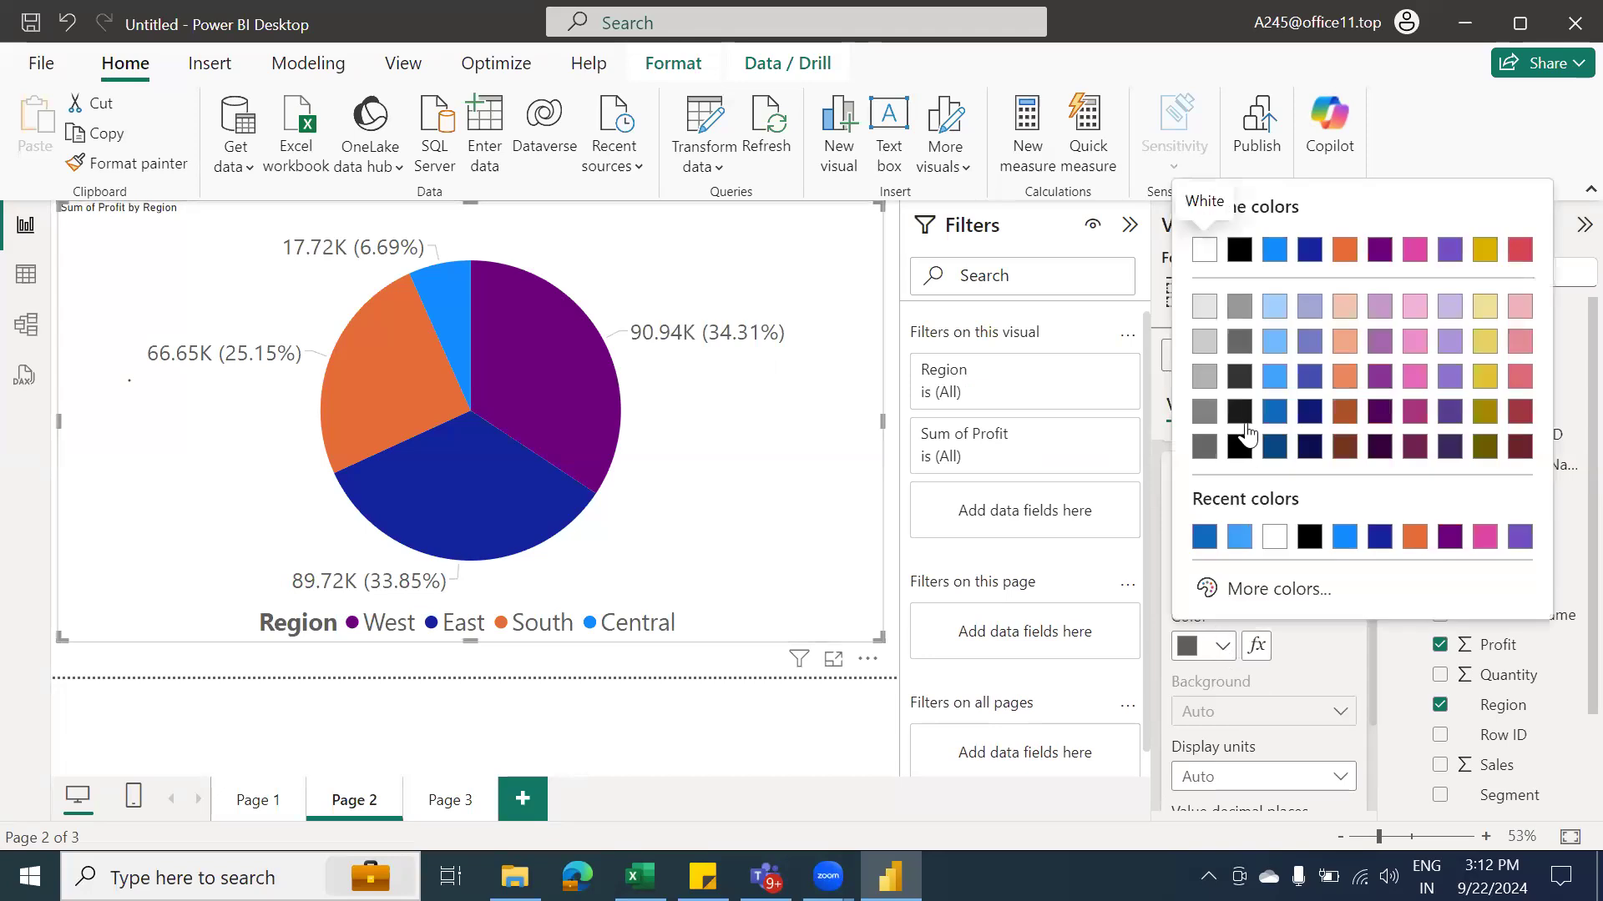
click(1274, 376)
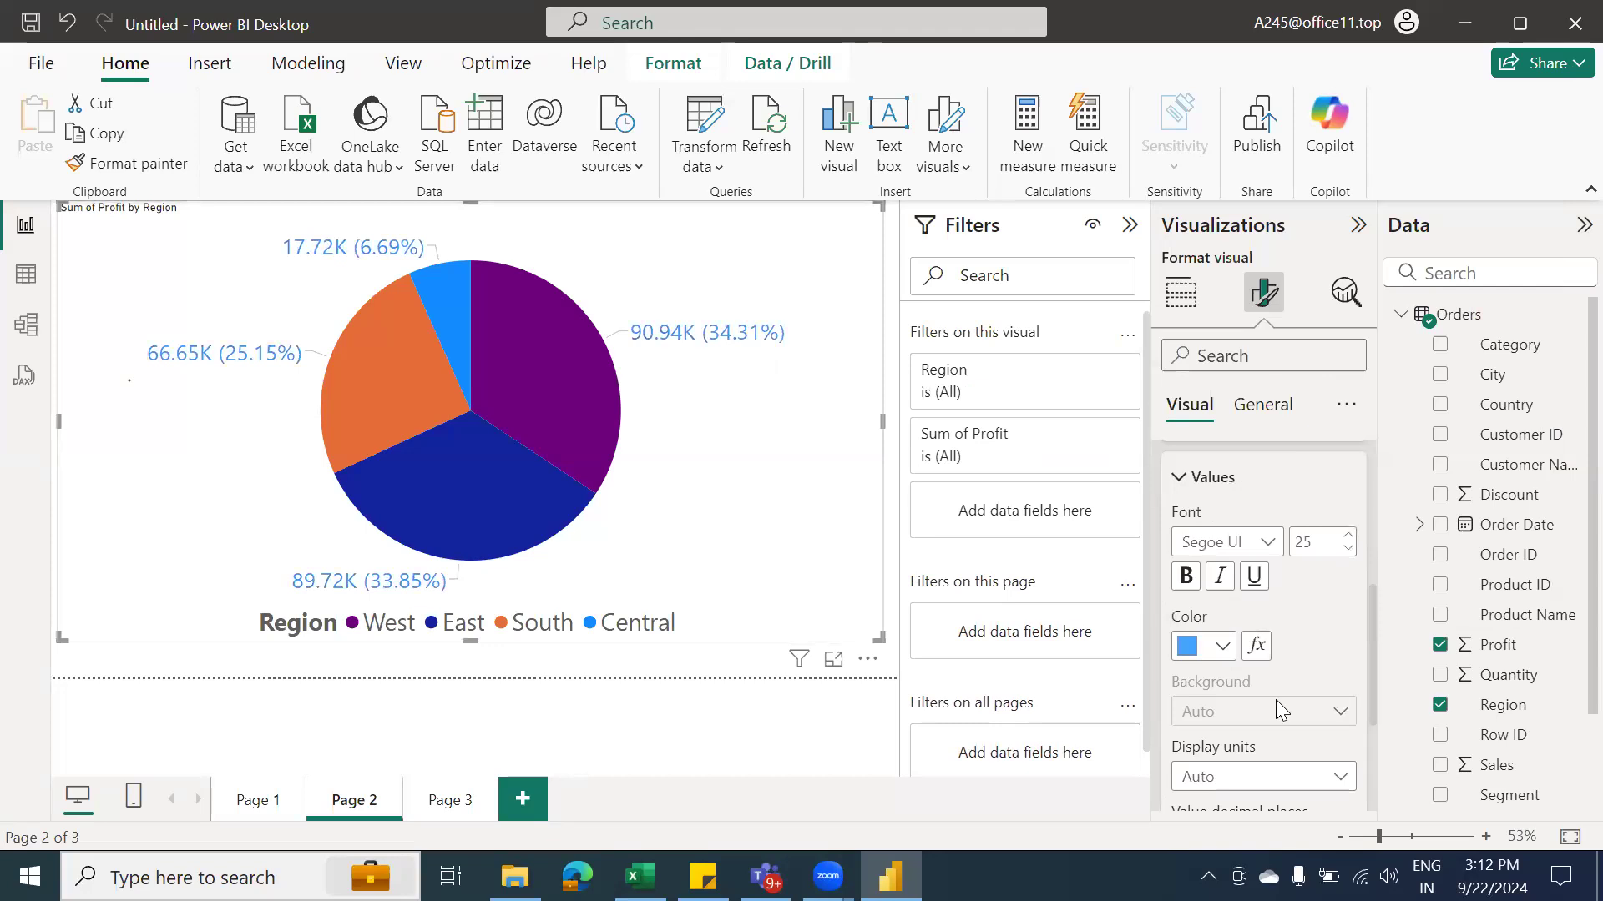
scroll(1276, 693, down, 3)
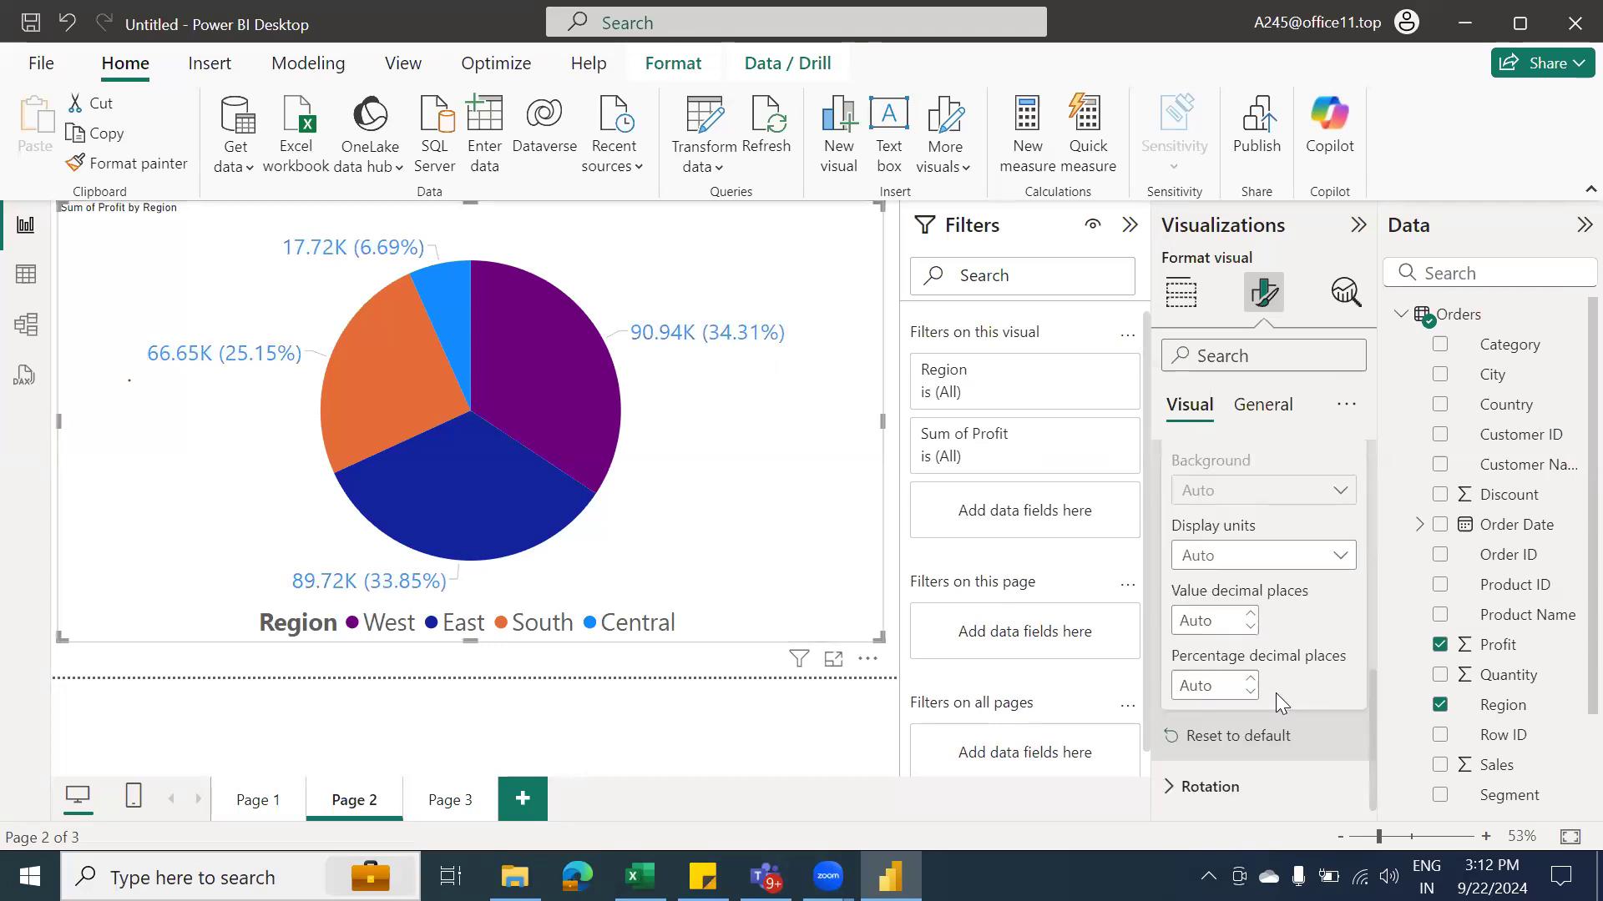
scroll(1310, 666, up, 2)
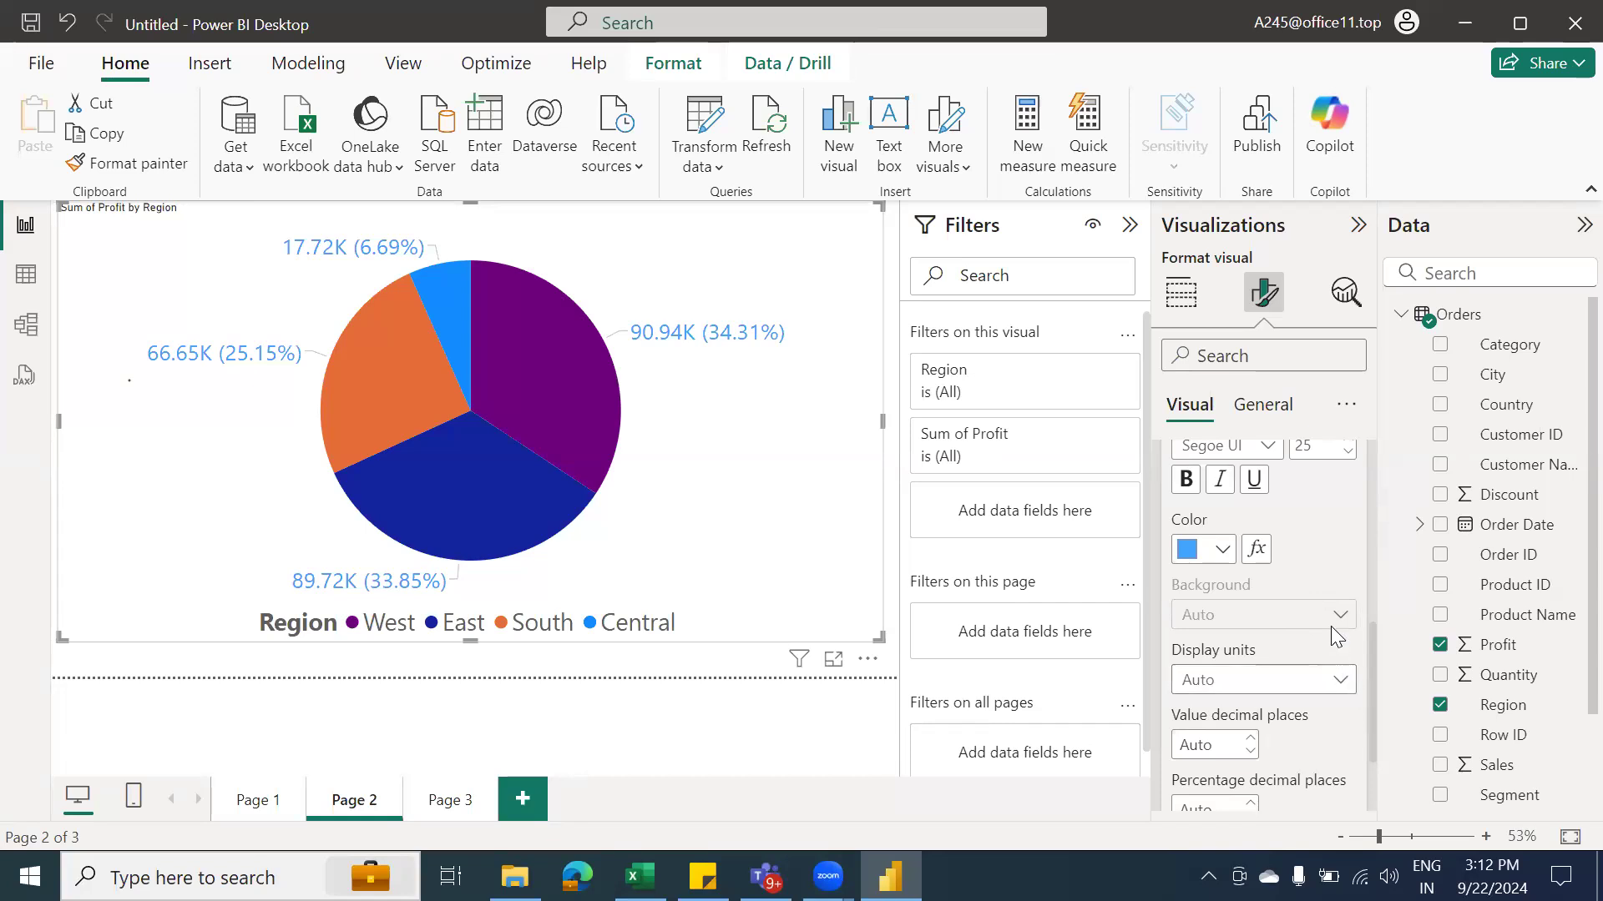
scroll(1340, 626, down, 3)
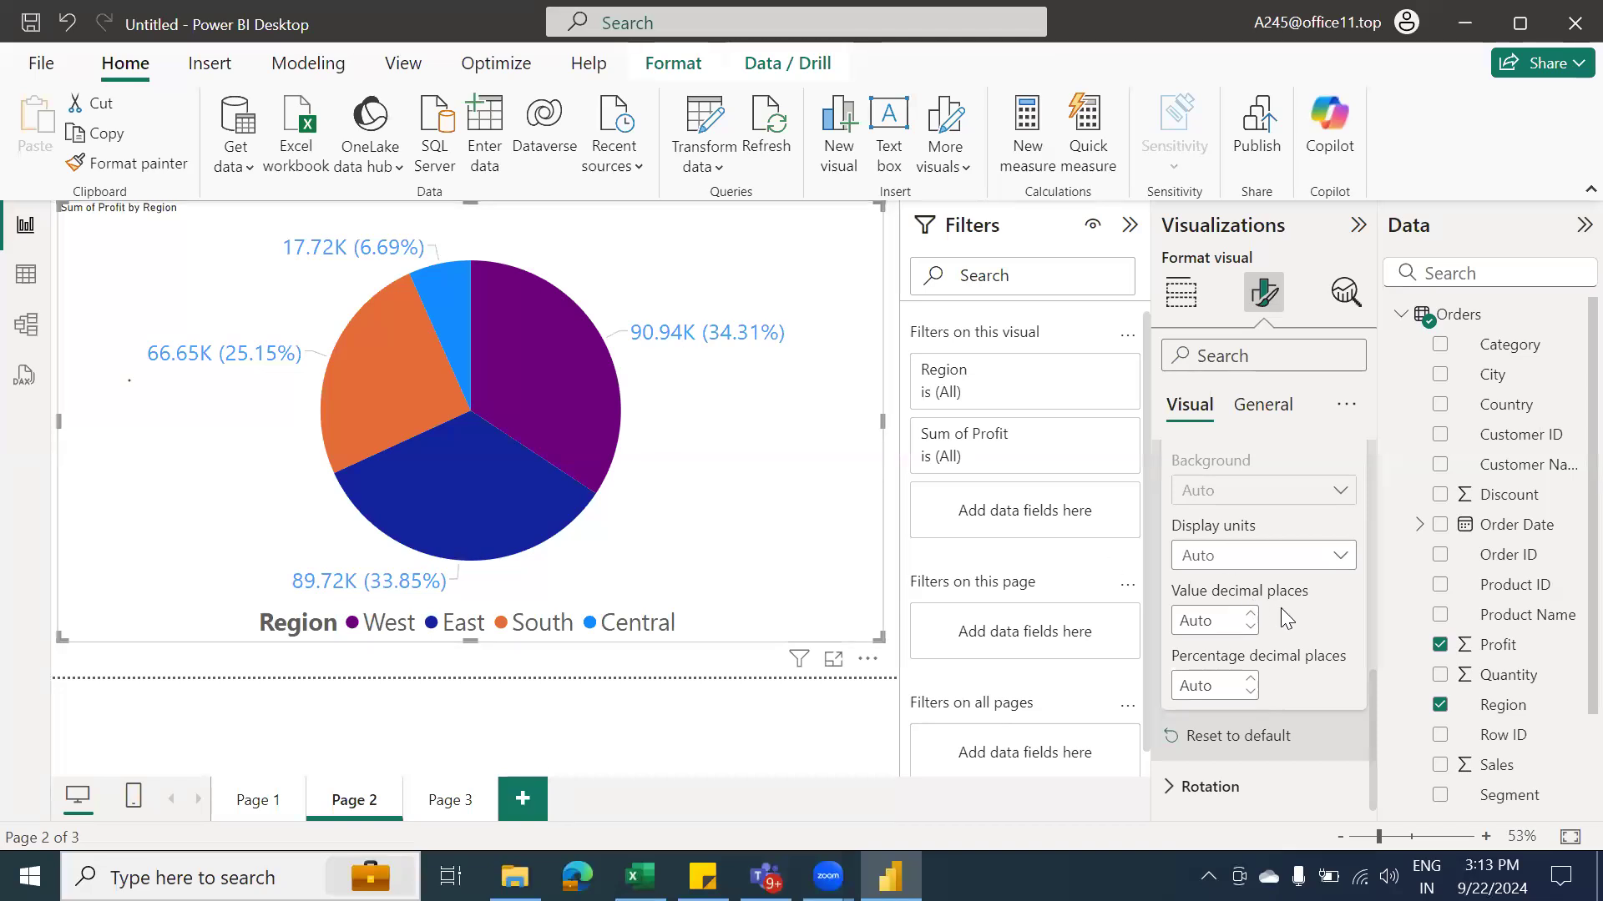
Turn on the visual border for the profit-by-region pie chart
click(1269, 407)
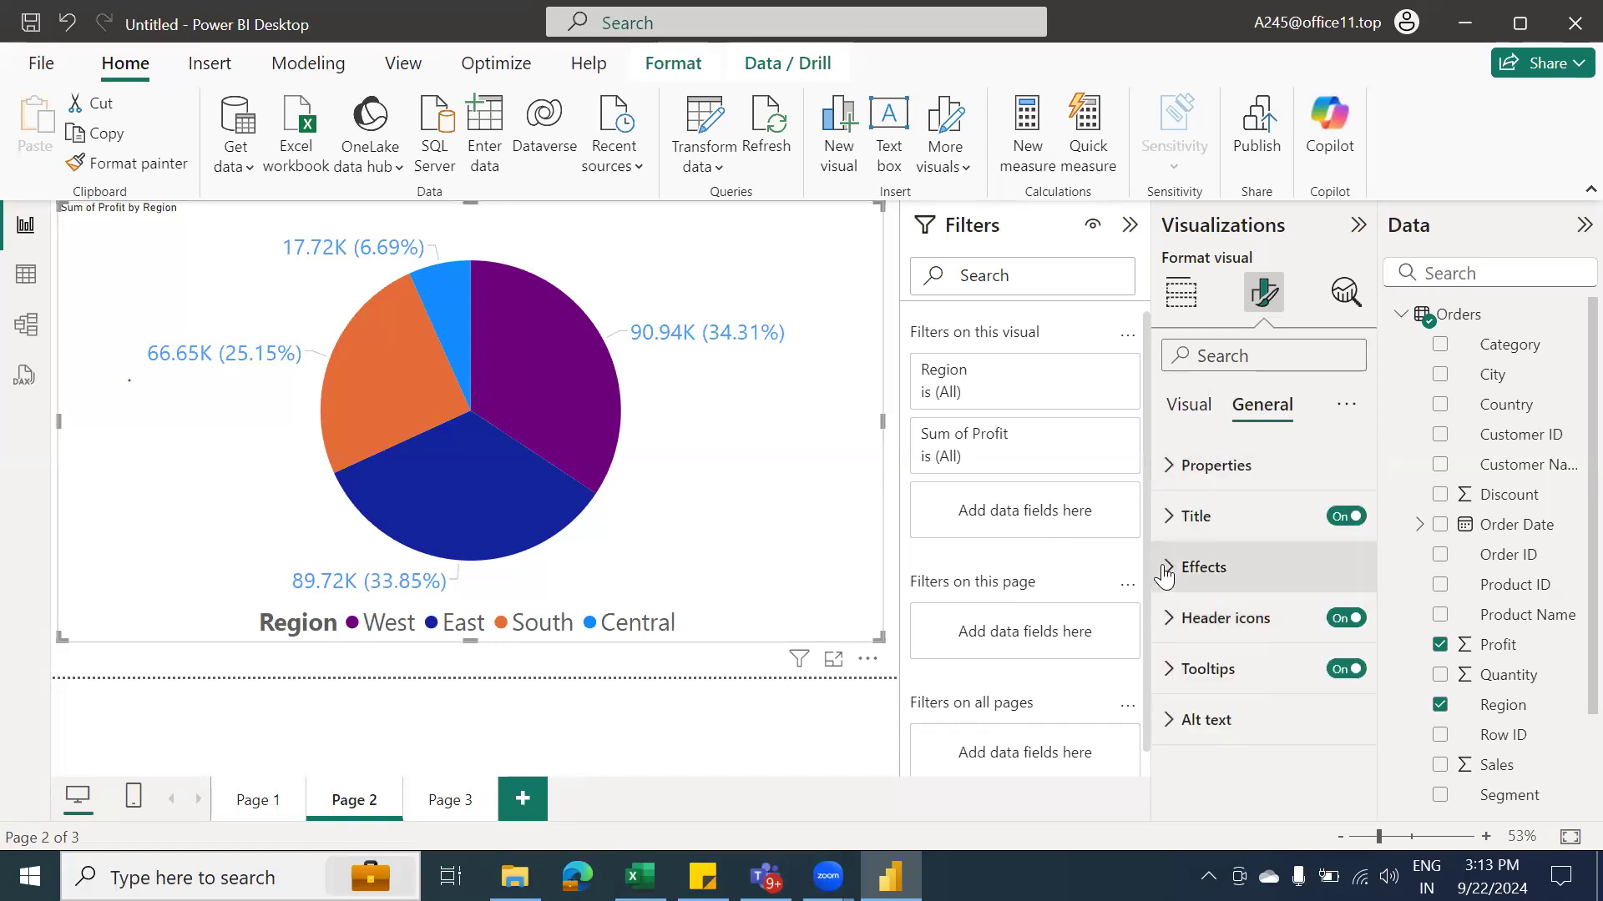
click(1193, 568)
scroll(1307, 667, down, 3)
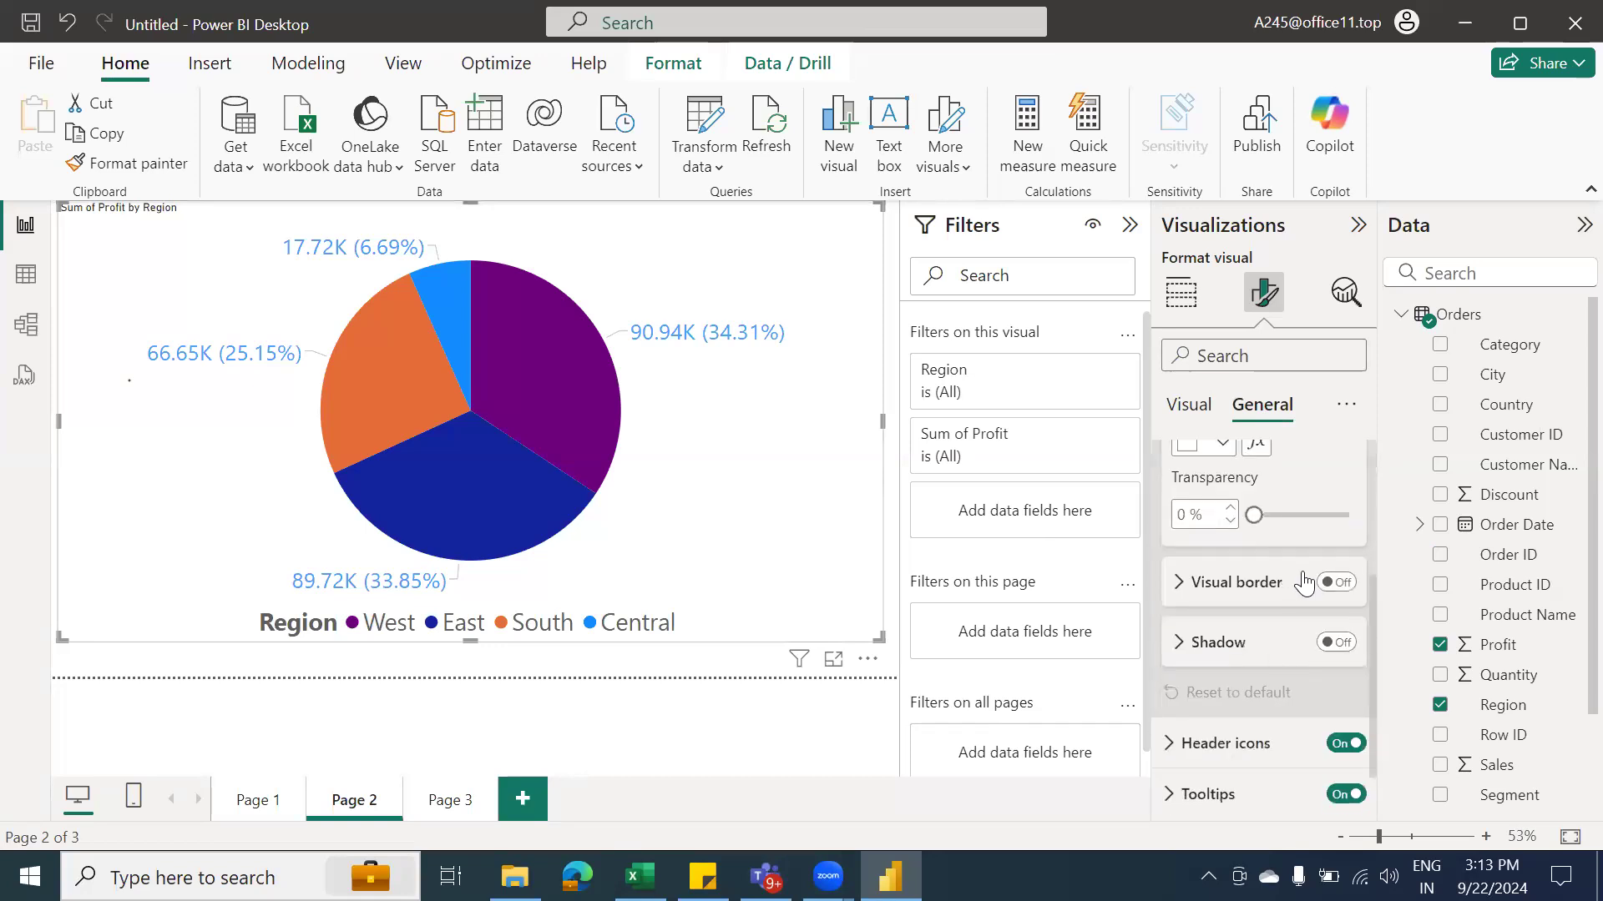
click(1336, 582)
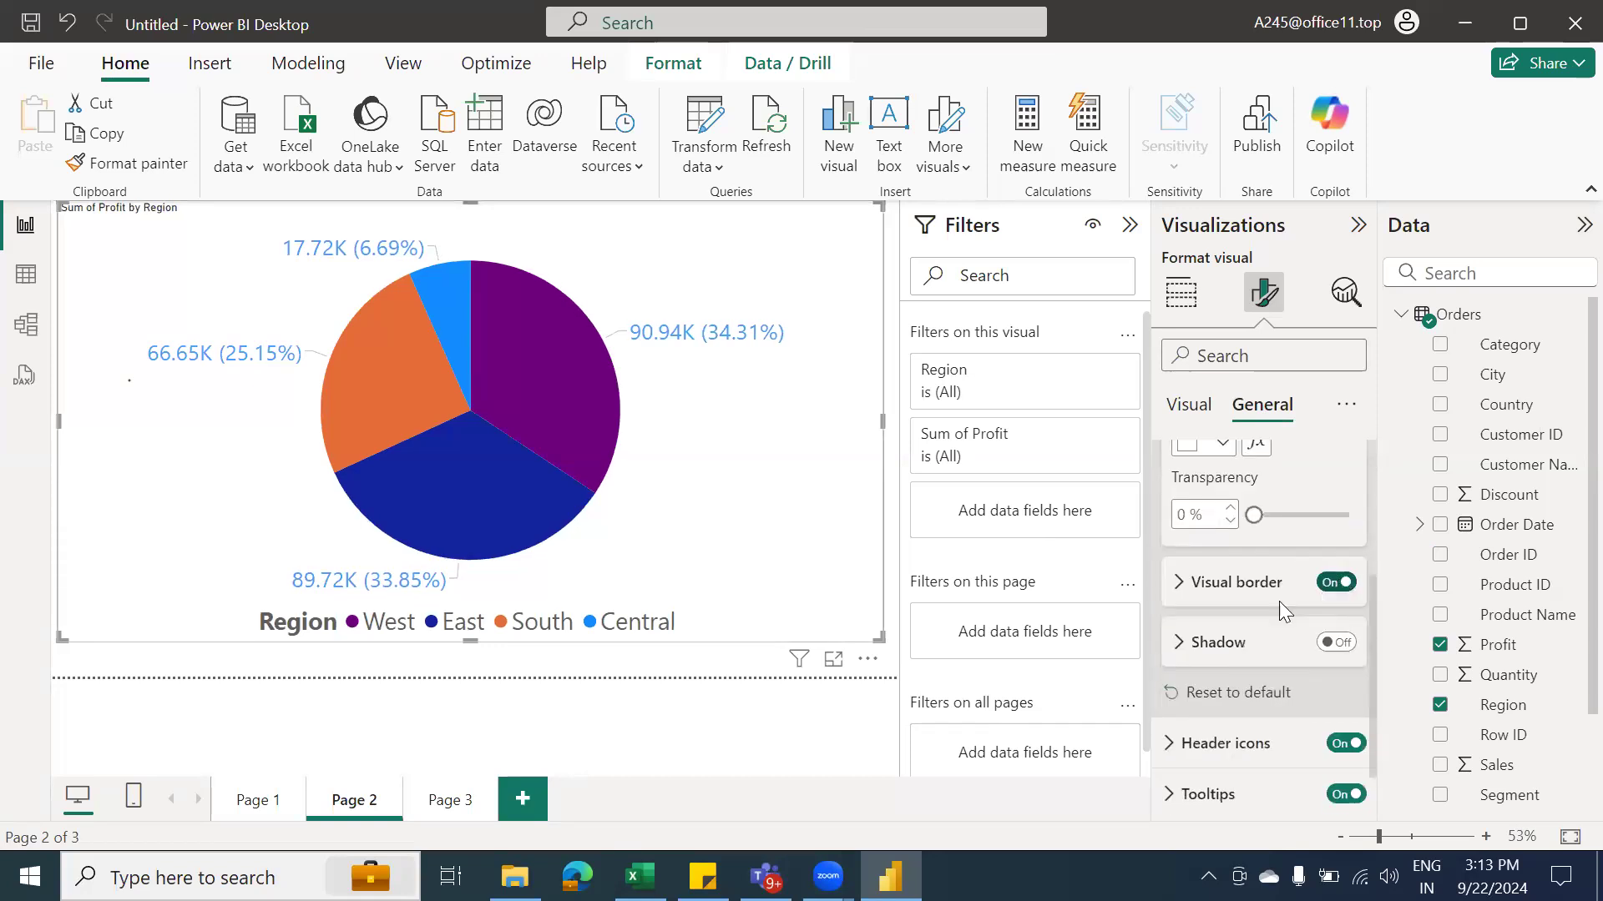
Center the pie chart's title horizontally, set its font size to 30, and deselect the chart
scroll(1206, 610, up, 3)
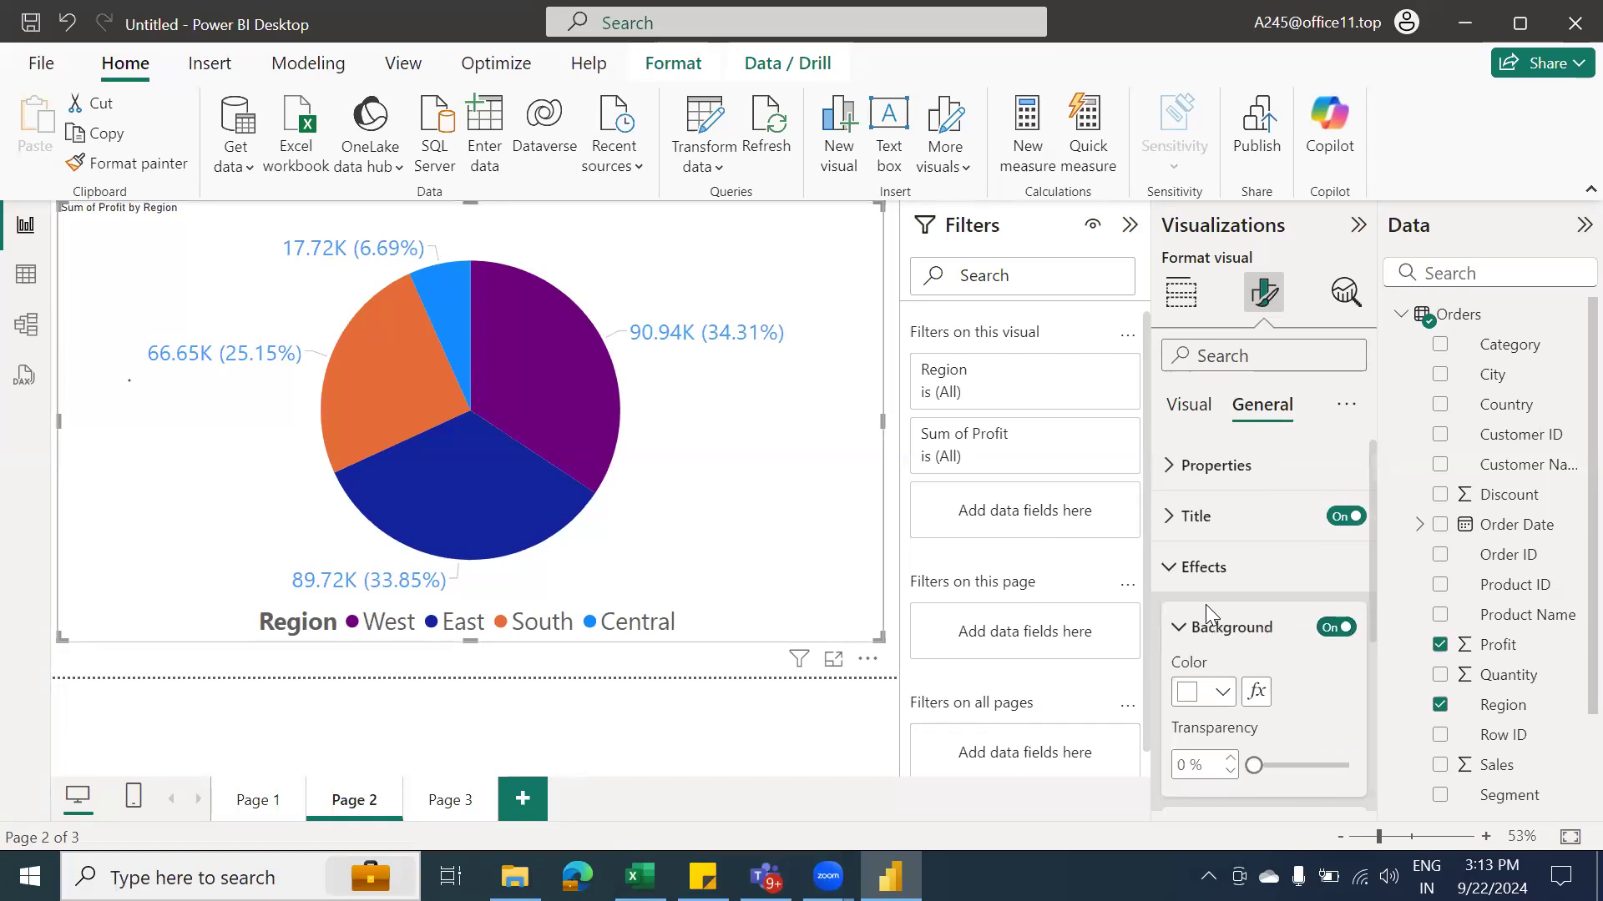
click(1169, 515)
scroll(1319, 684, down, 3)
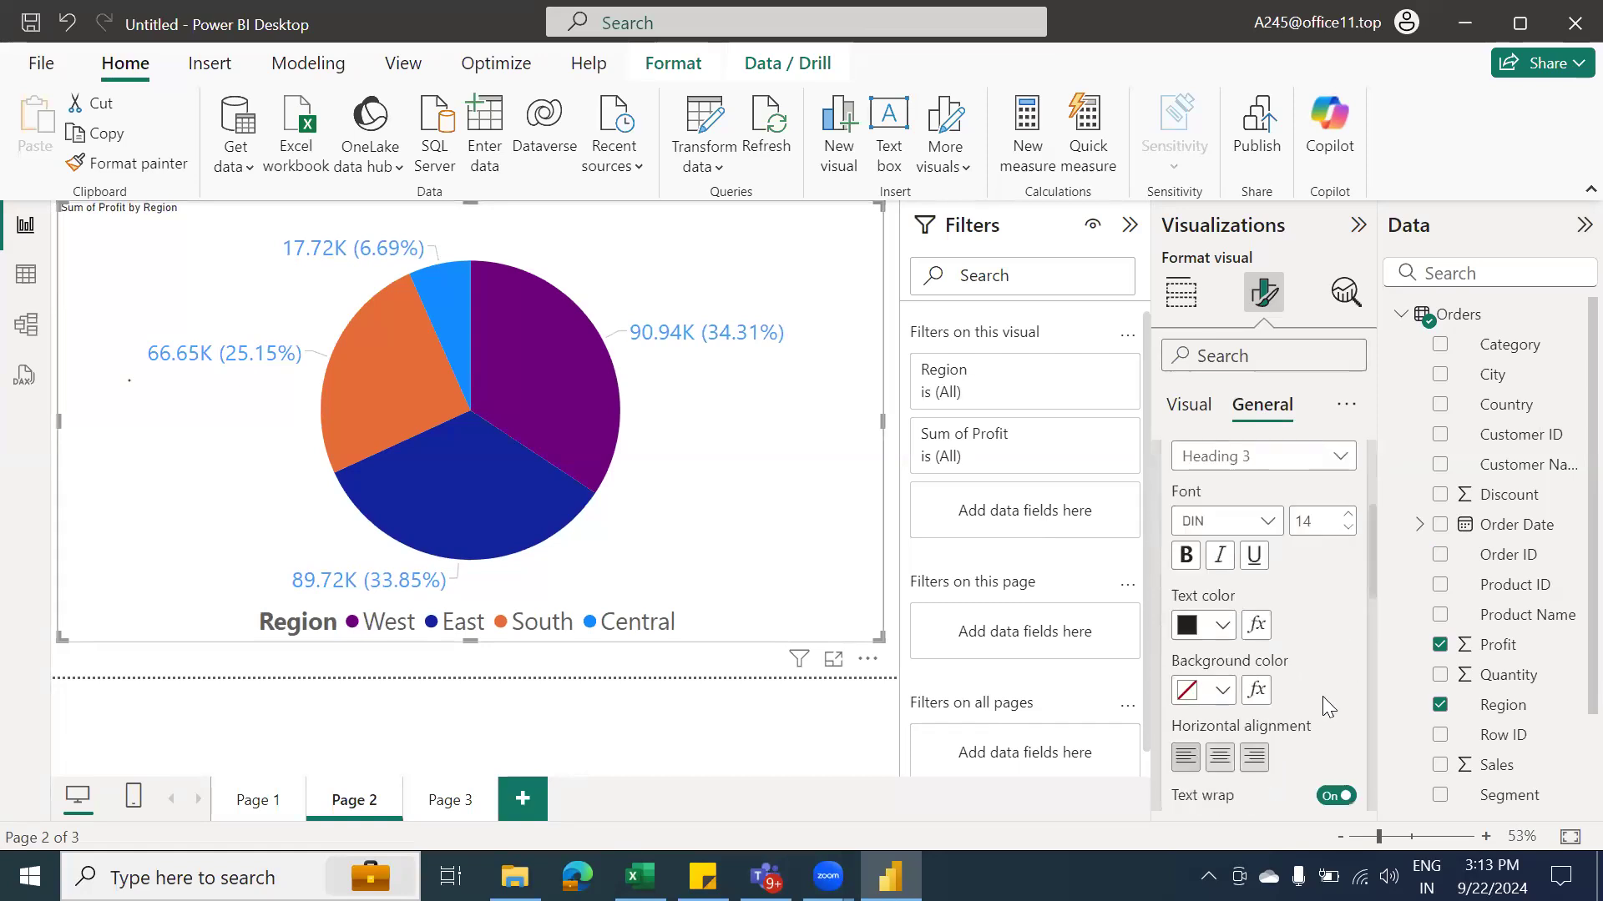
click(1220, 758)
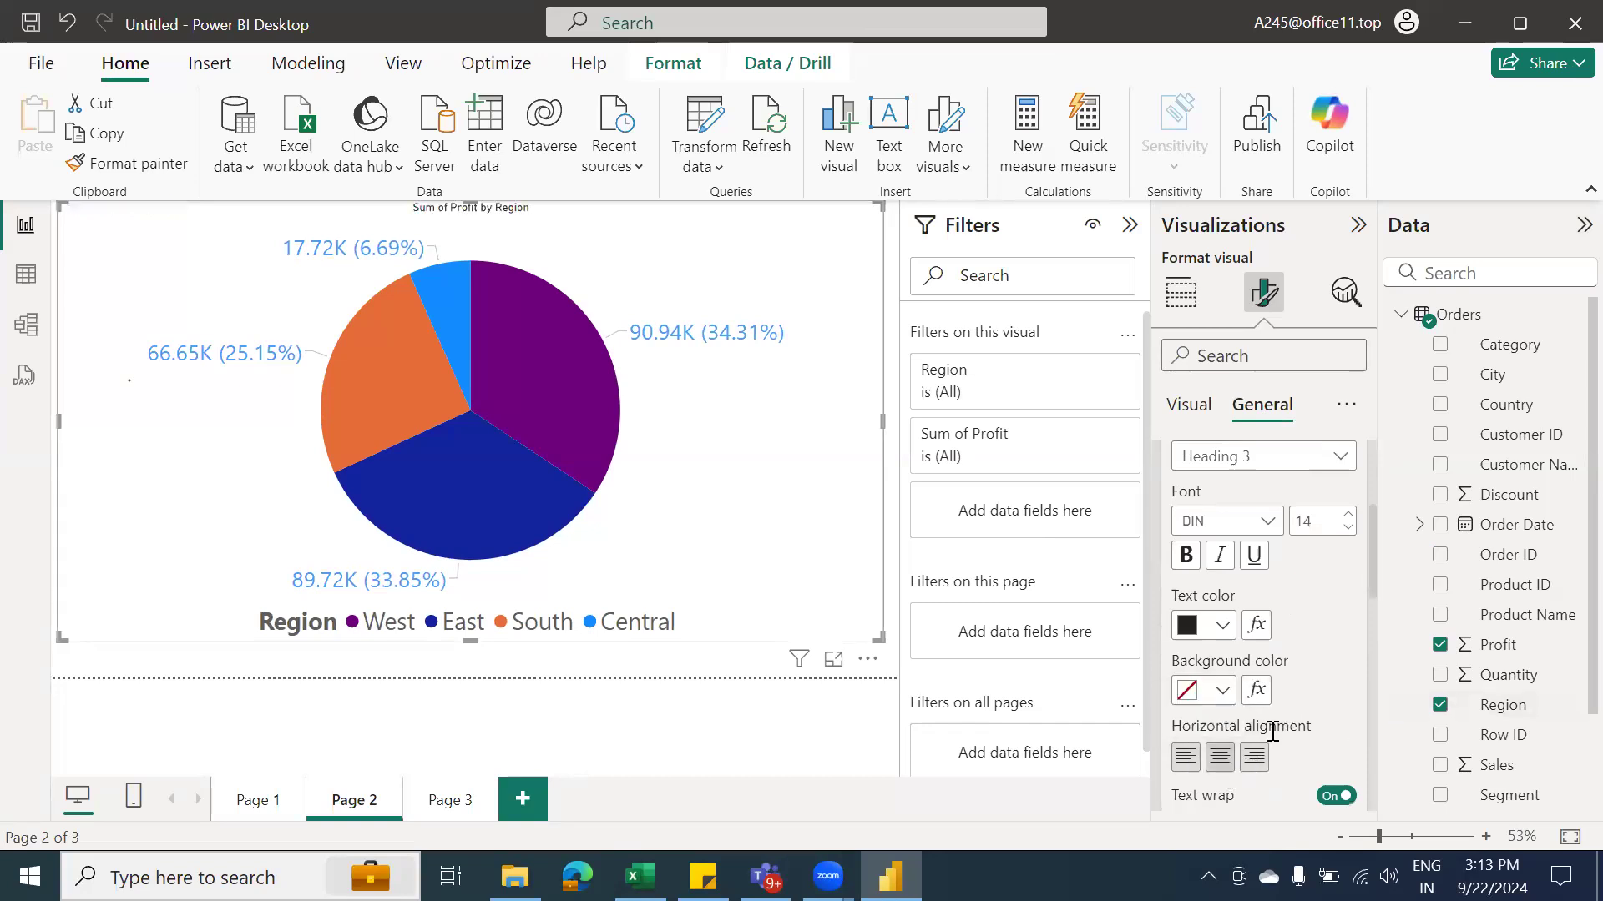
click(1313, 522)
text(30)
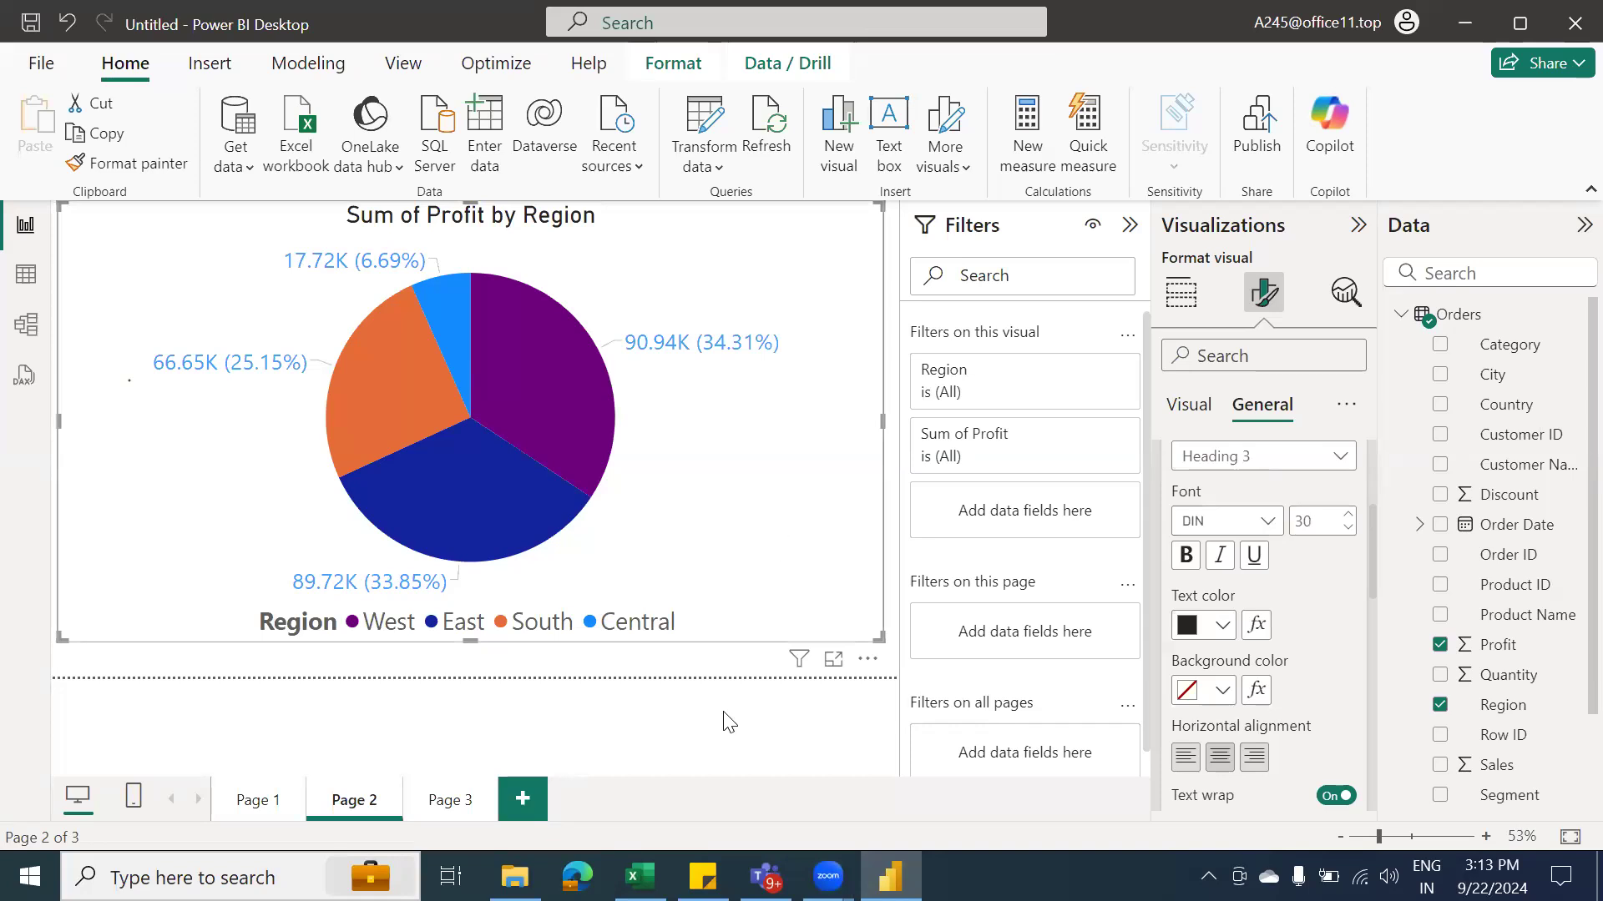
click(825, 729)
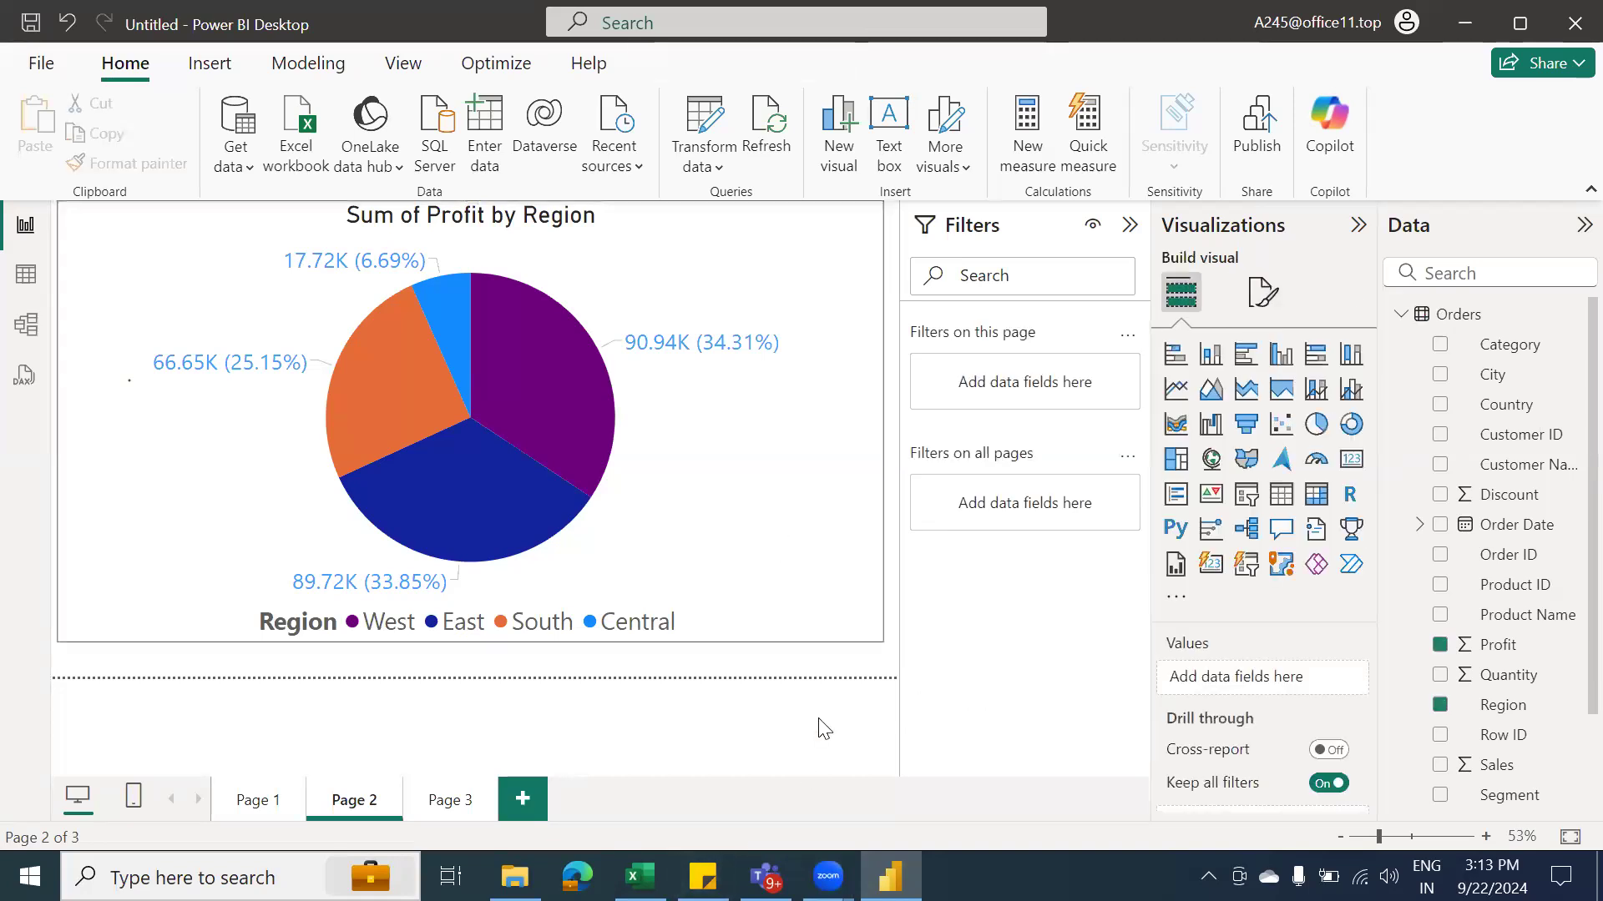
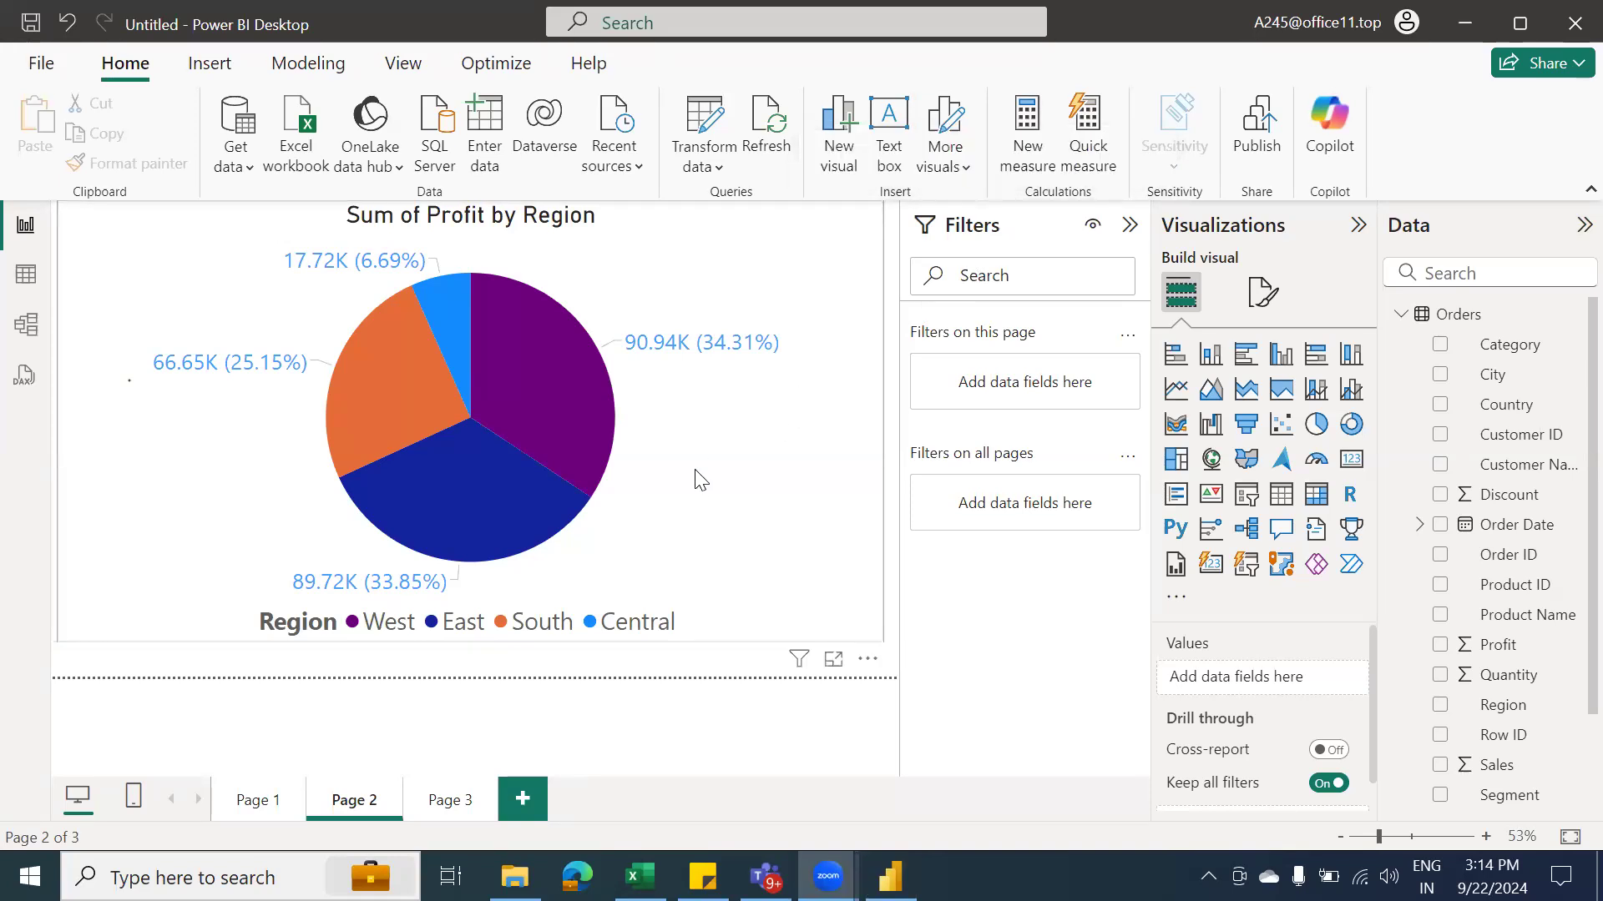
Set the pie chart's background color to a darker blue theme shade and deselect the chart
click(863, 551)
click(1261, 294)
click(1262, 404)
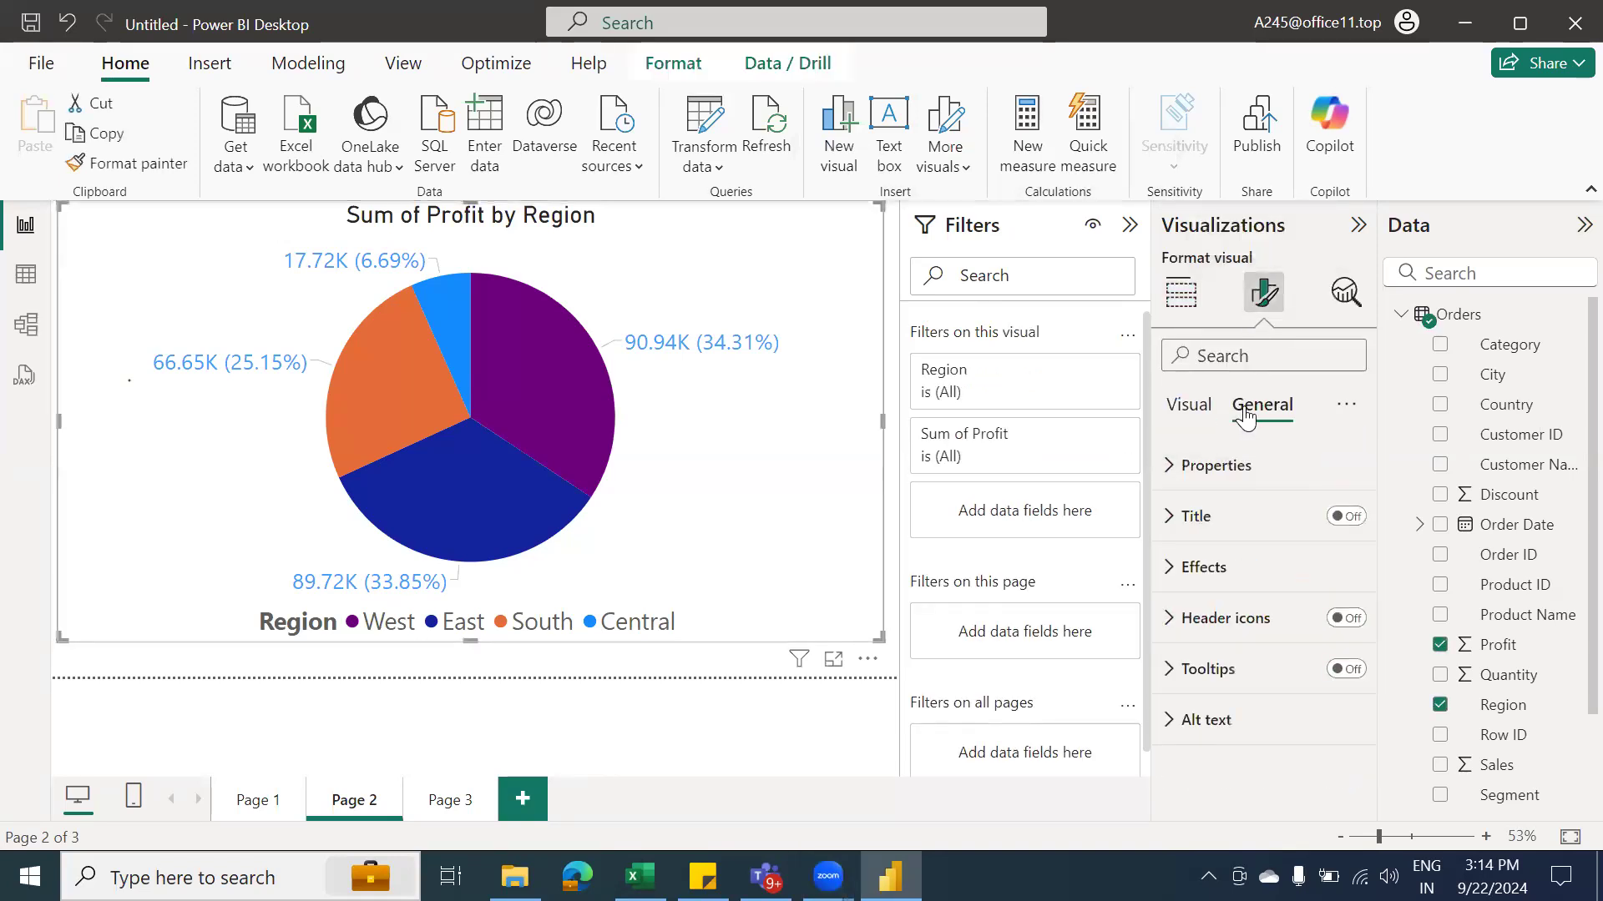
click(1167, 570)
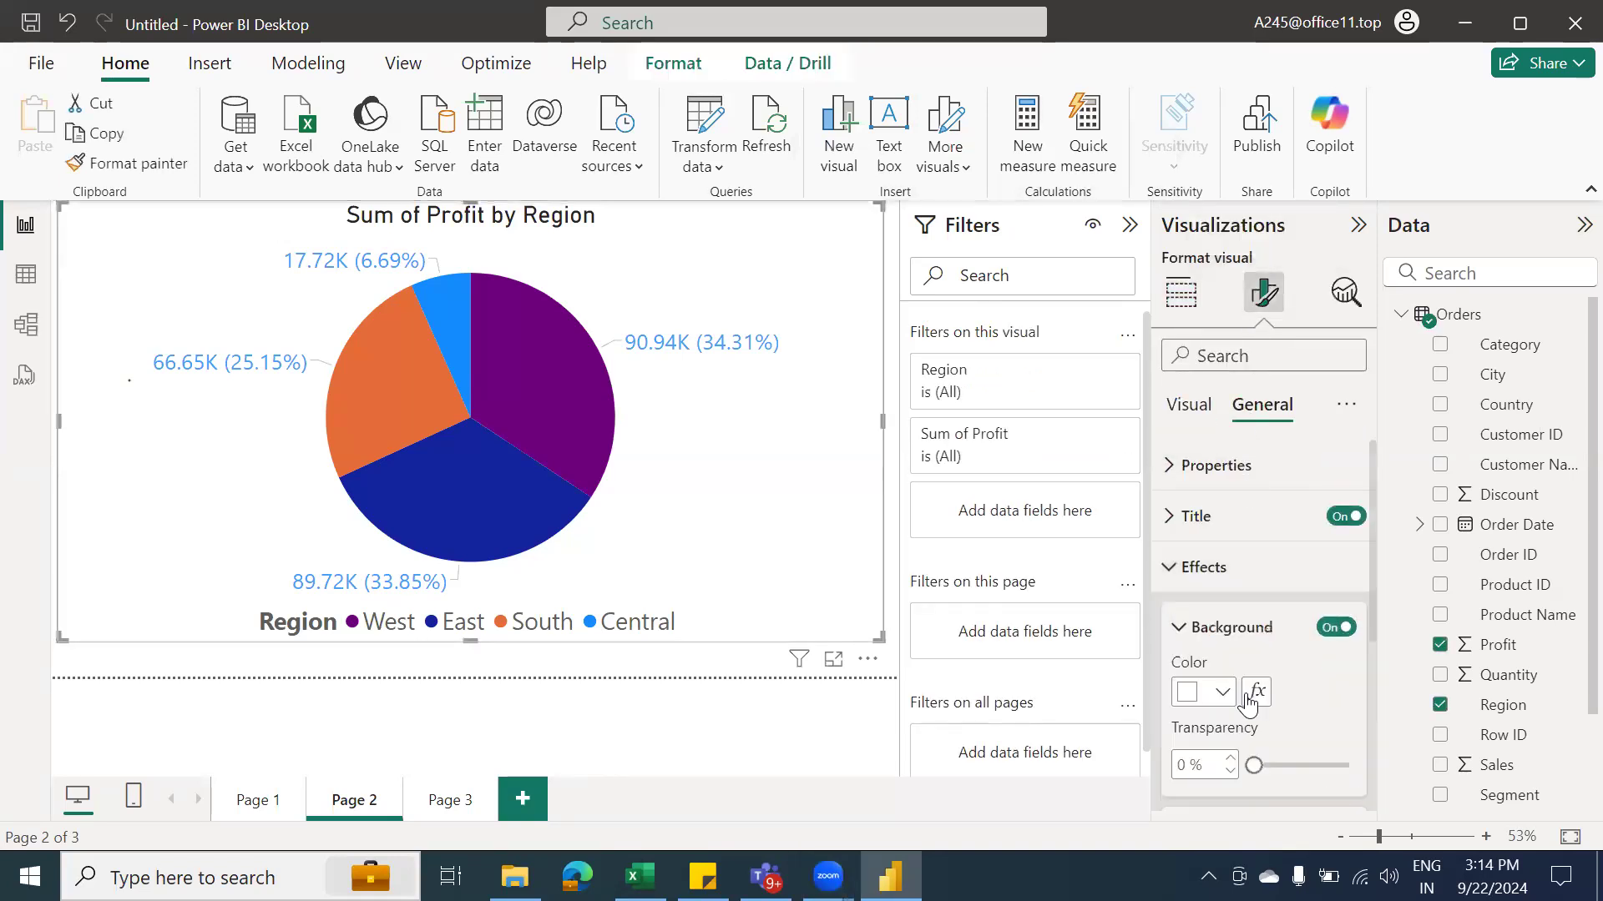
click(1217, 692)
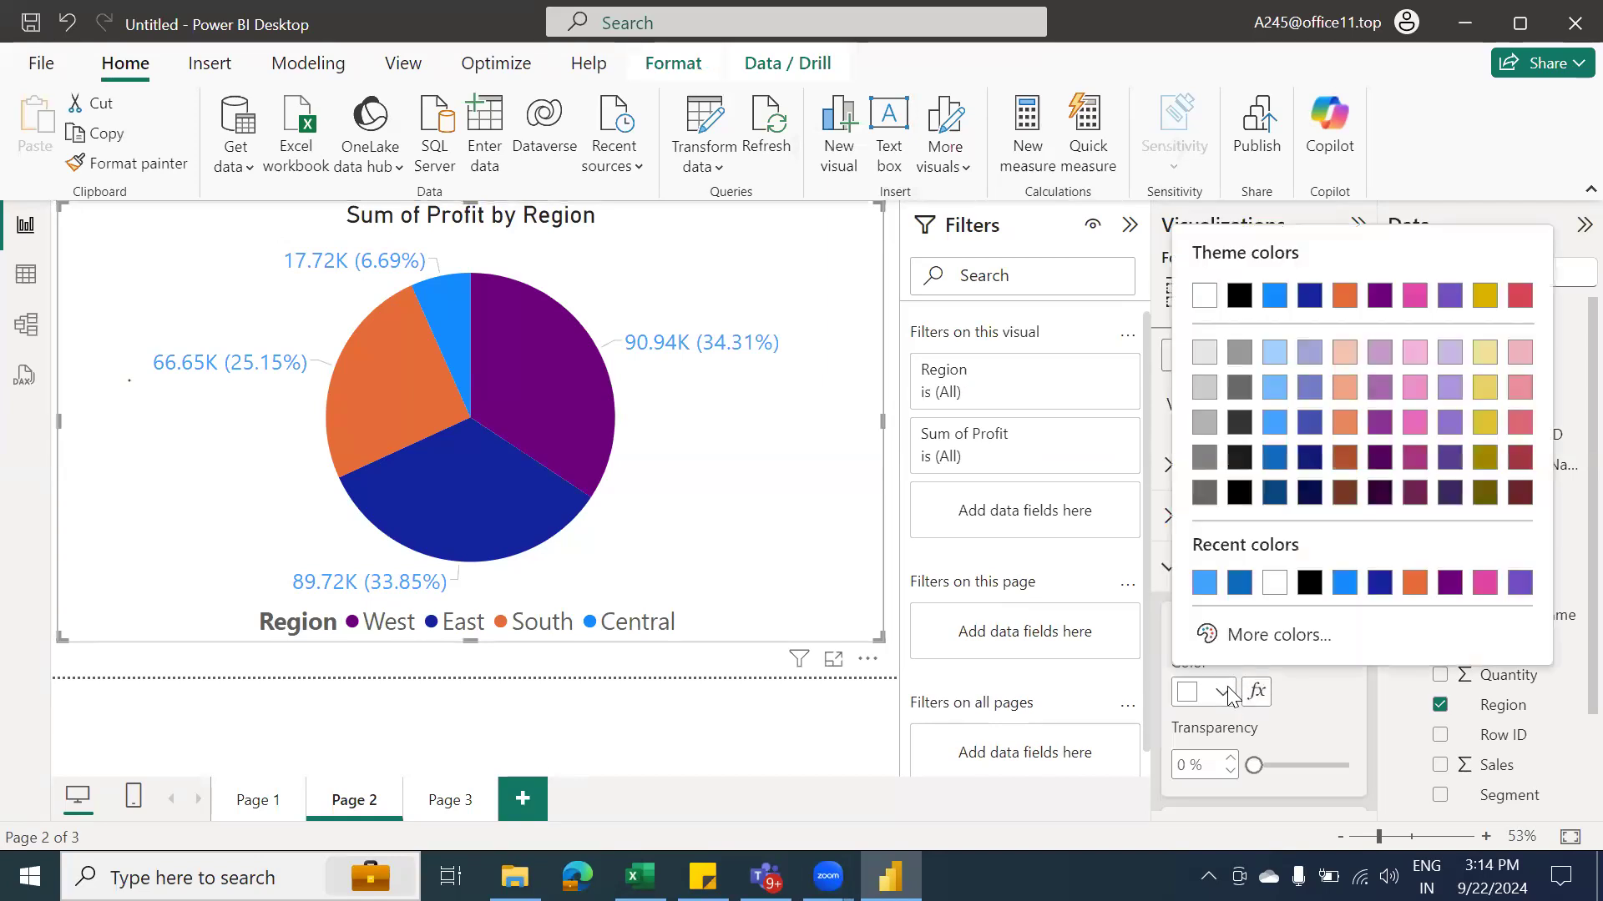
click(1274, 459)
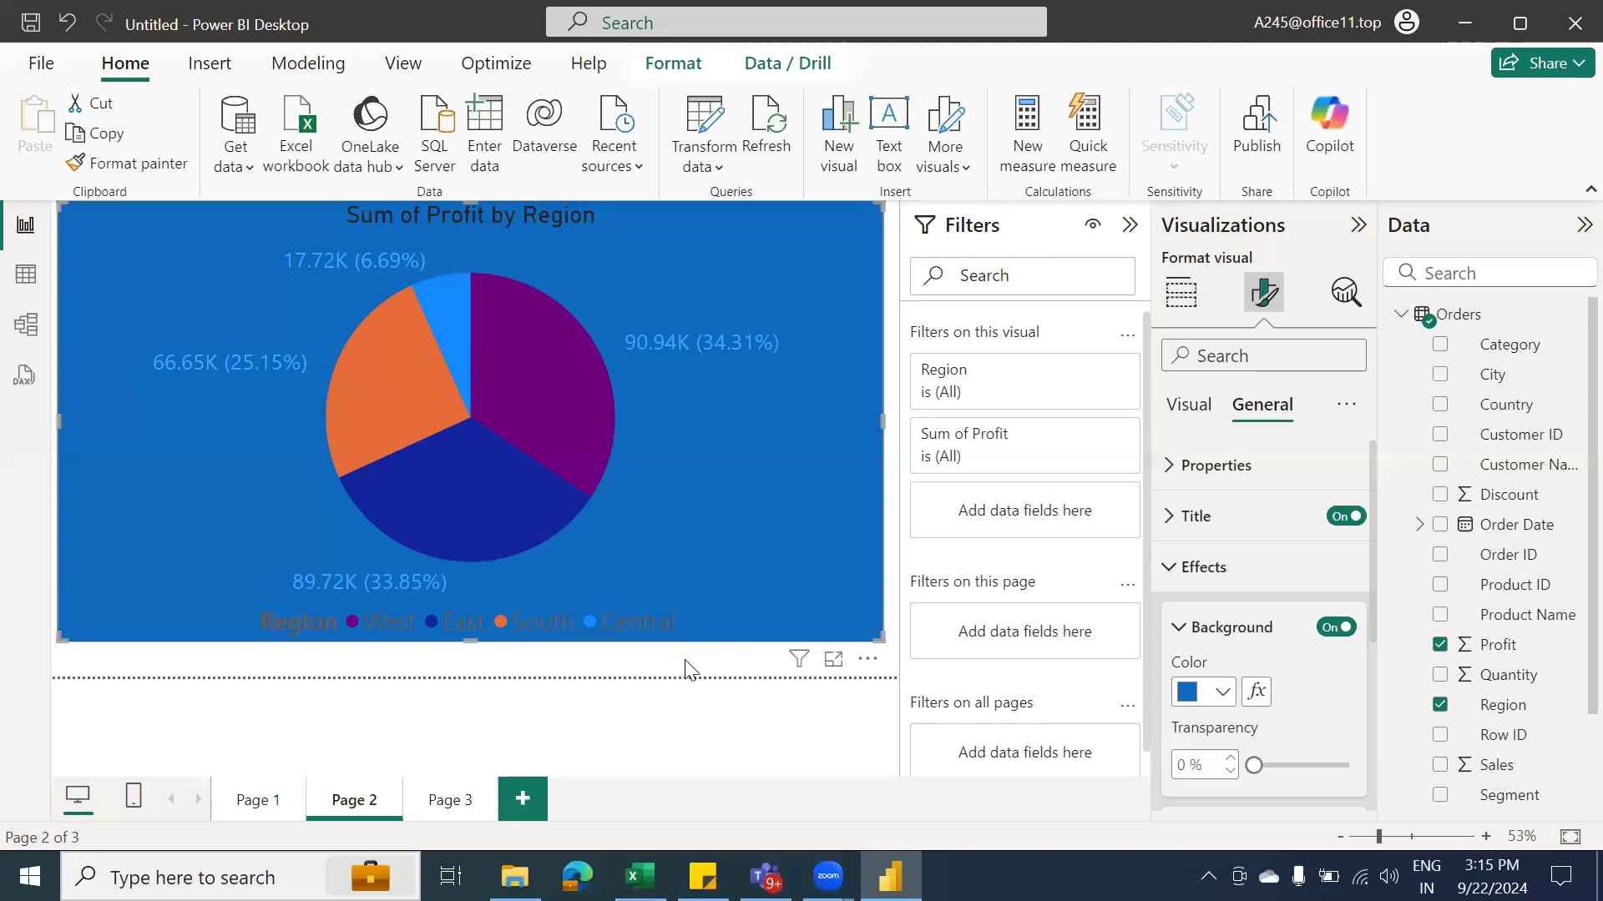
click(686, 671)
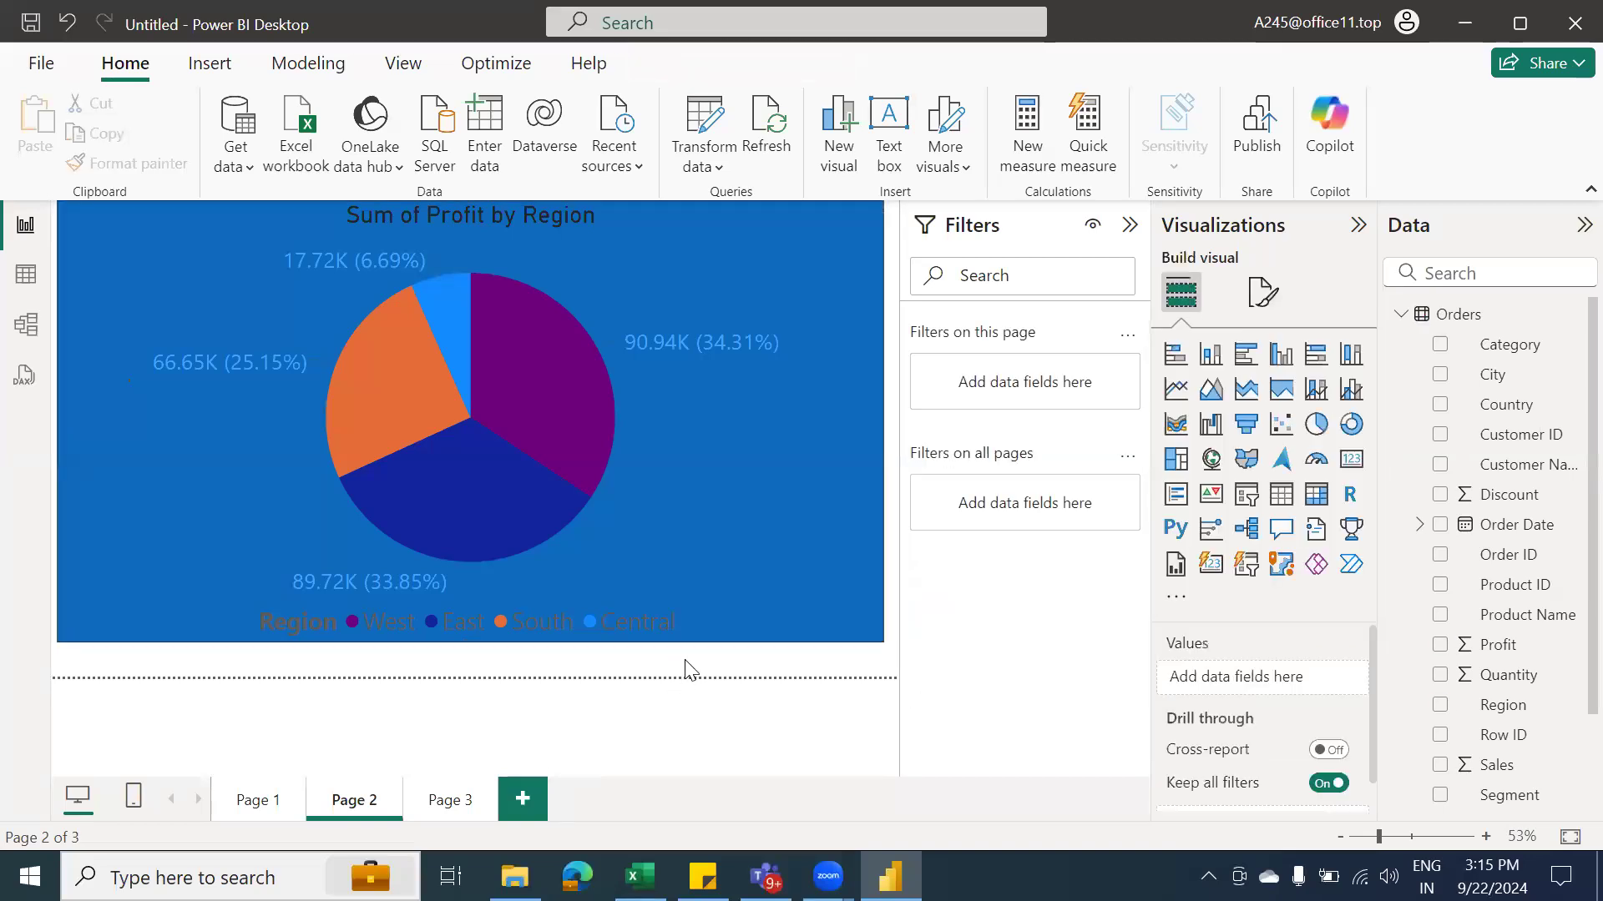
Try a light blue and a medium indigo theme shade as the pie chart's background color
mouse_move(609, 439)
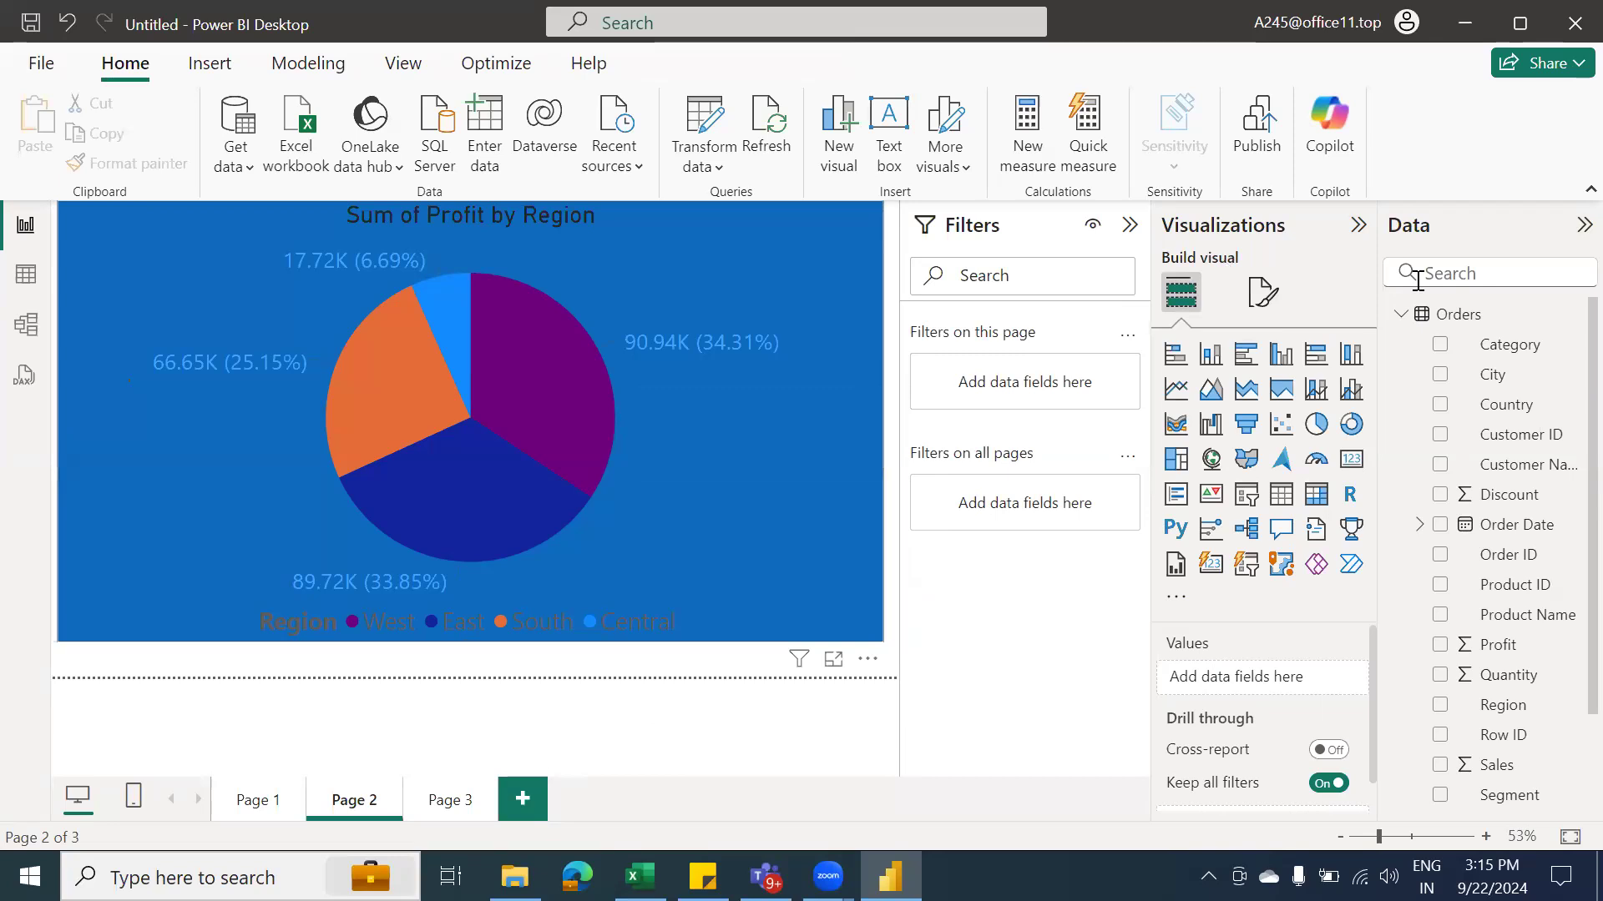
click(1263, 292)
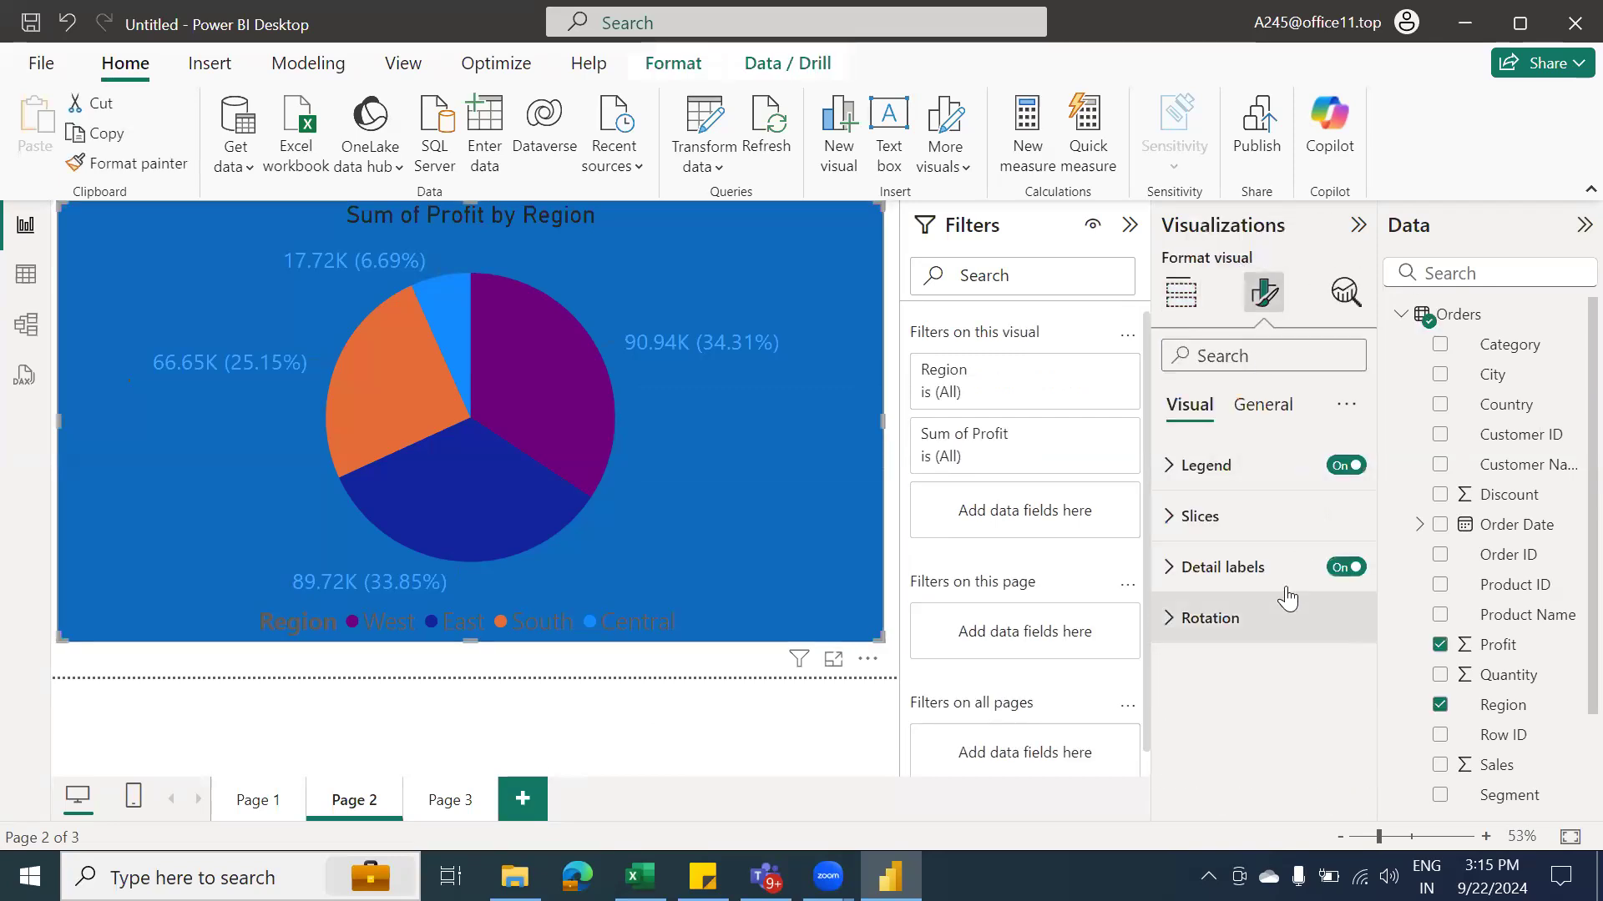
click(1262, 404)
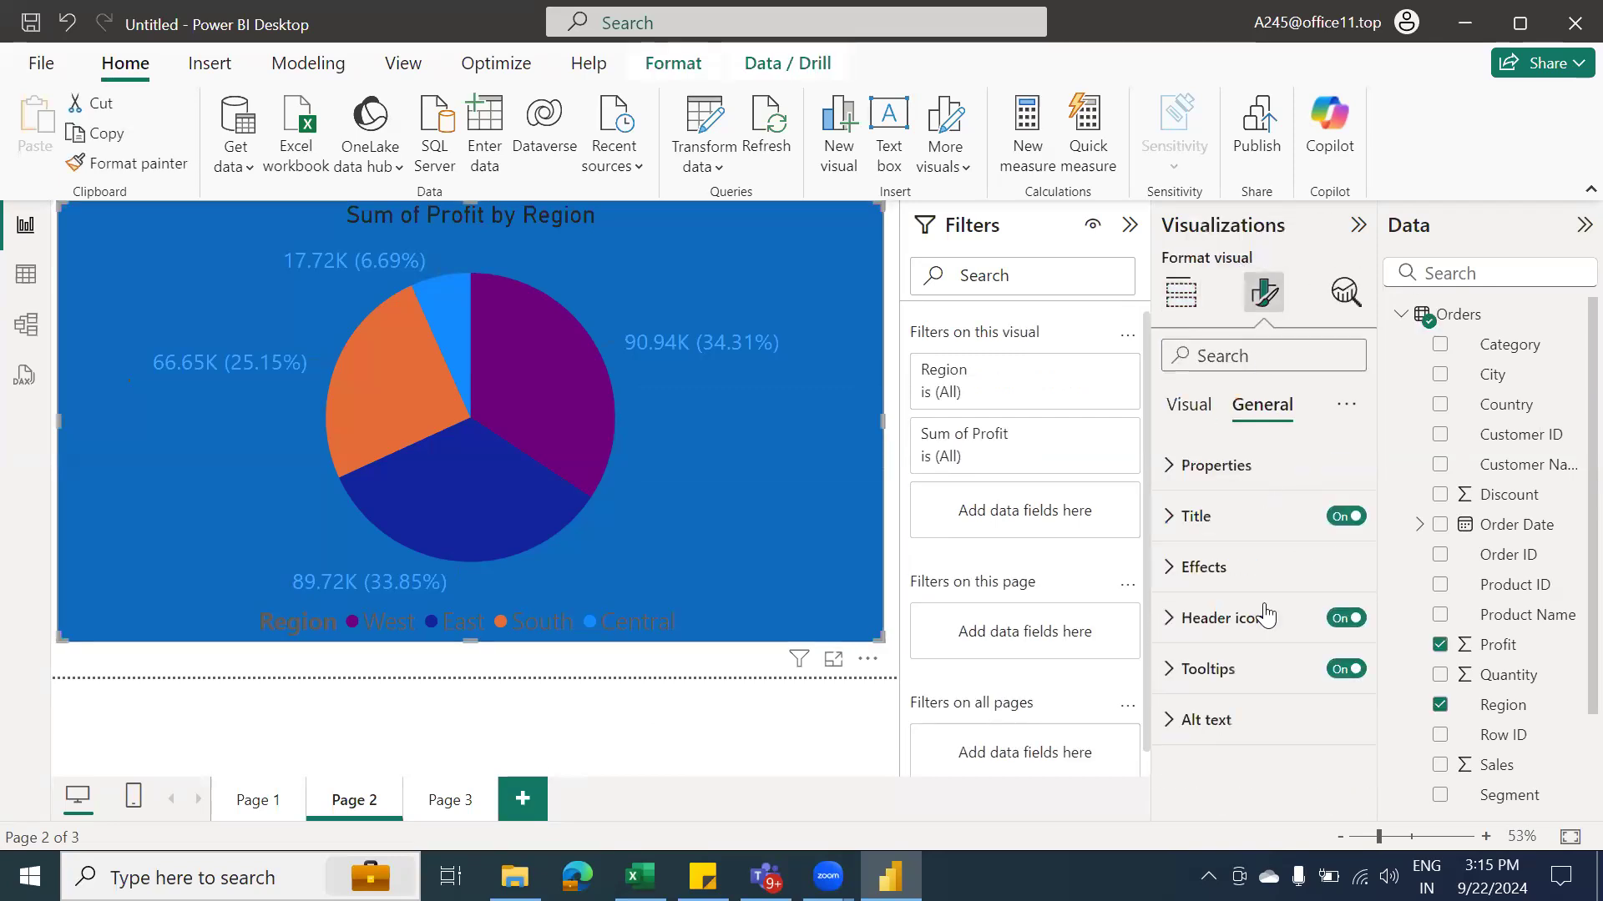
click(1177, 569)
click(1221, 692)
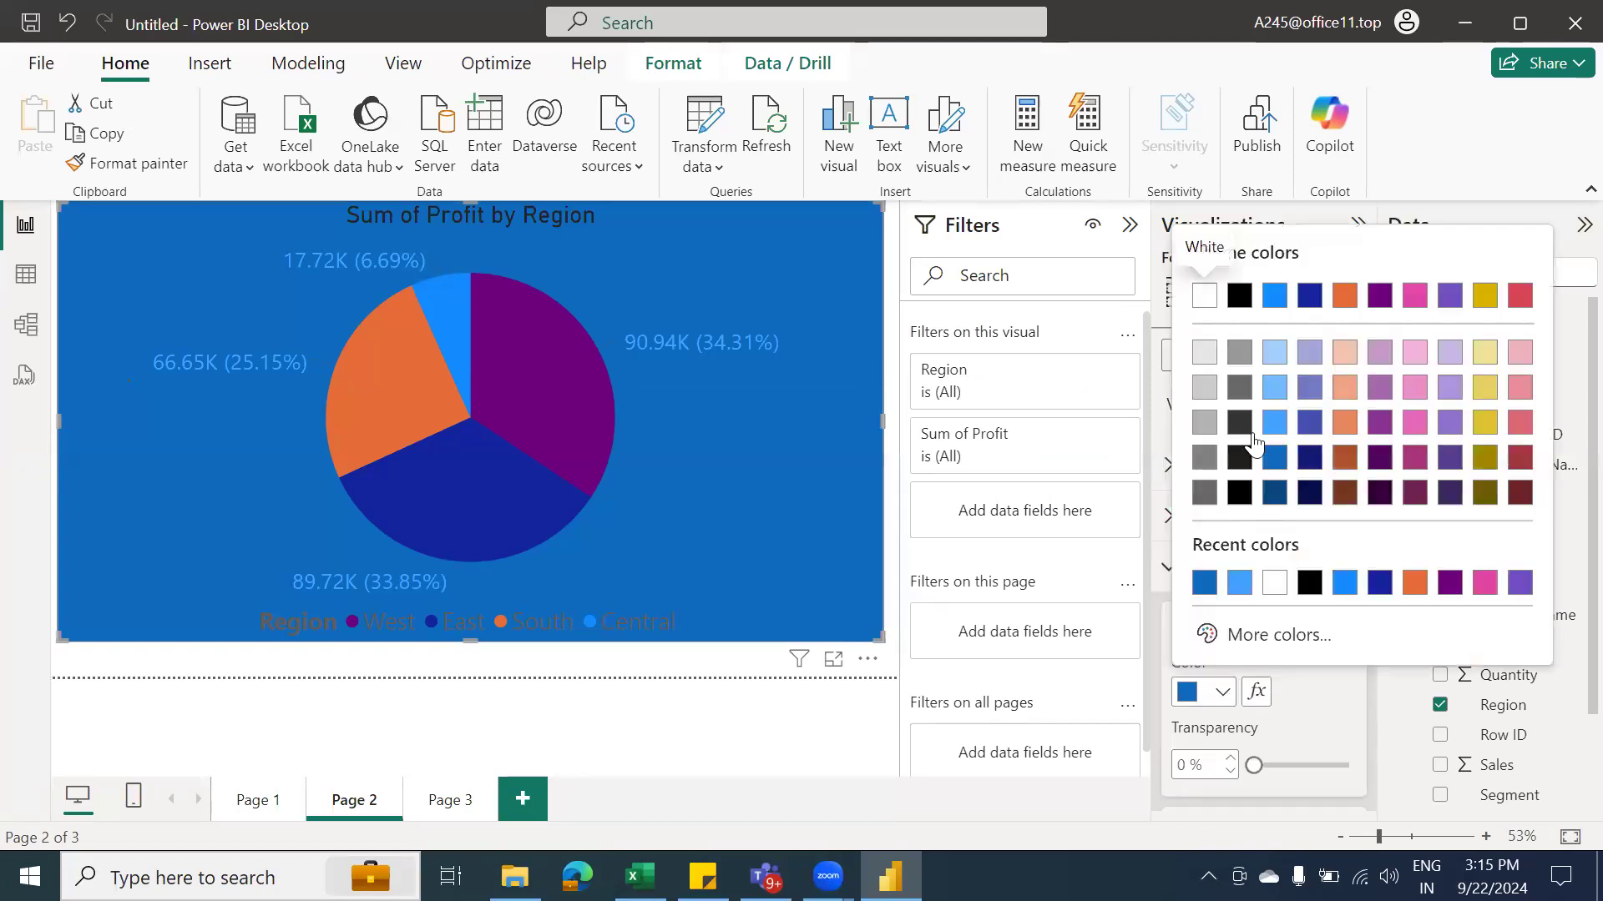
click(1274, 354)
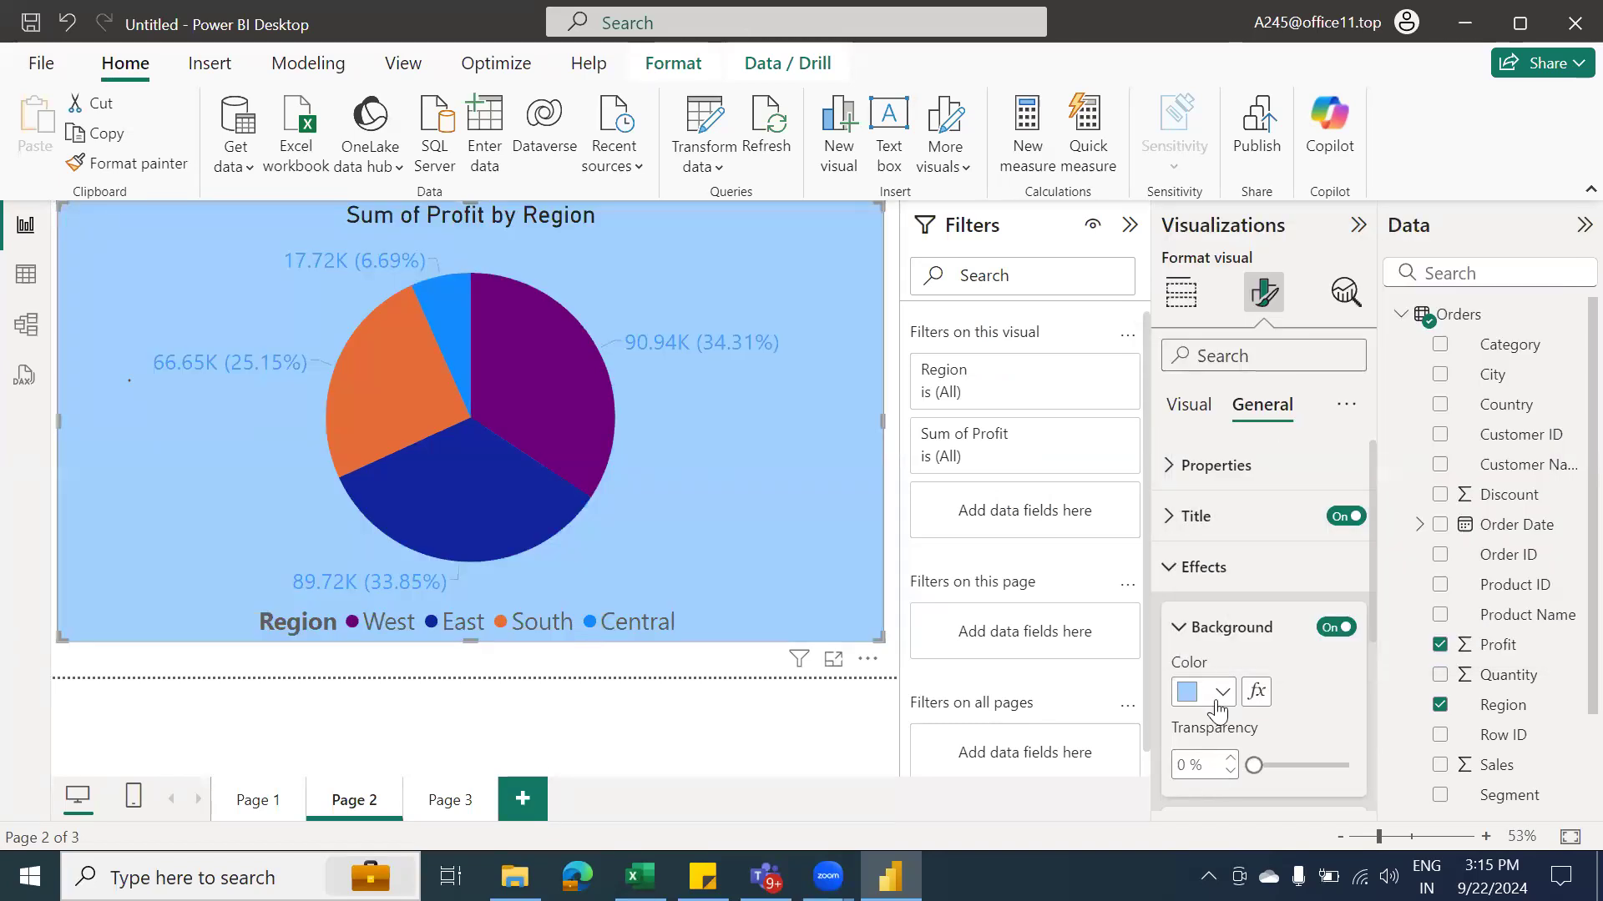
click(1222, 692)
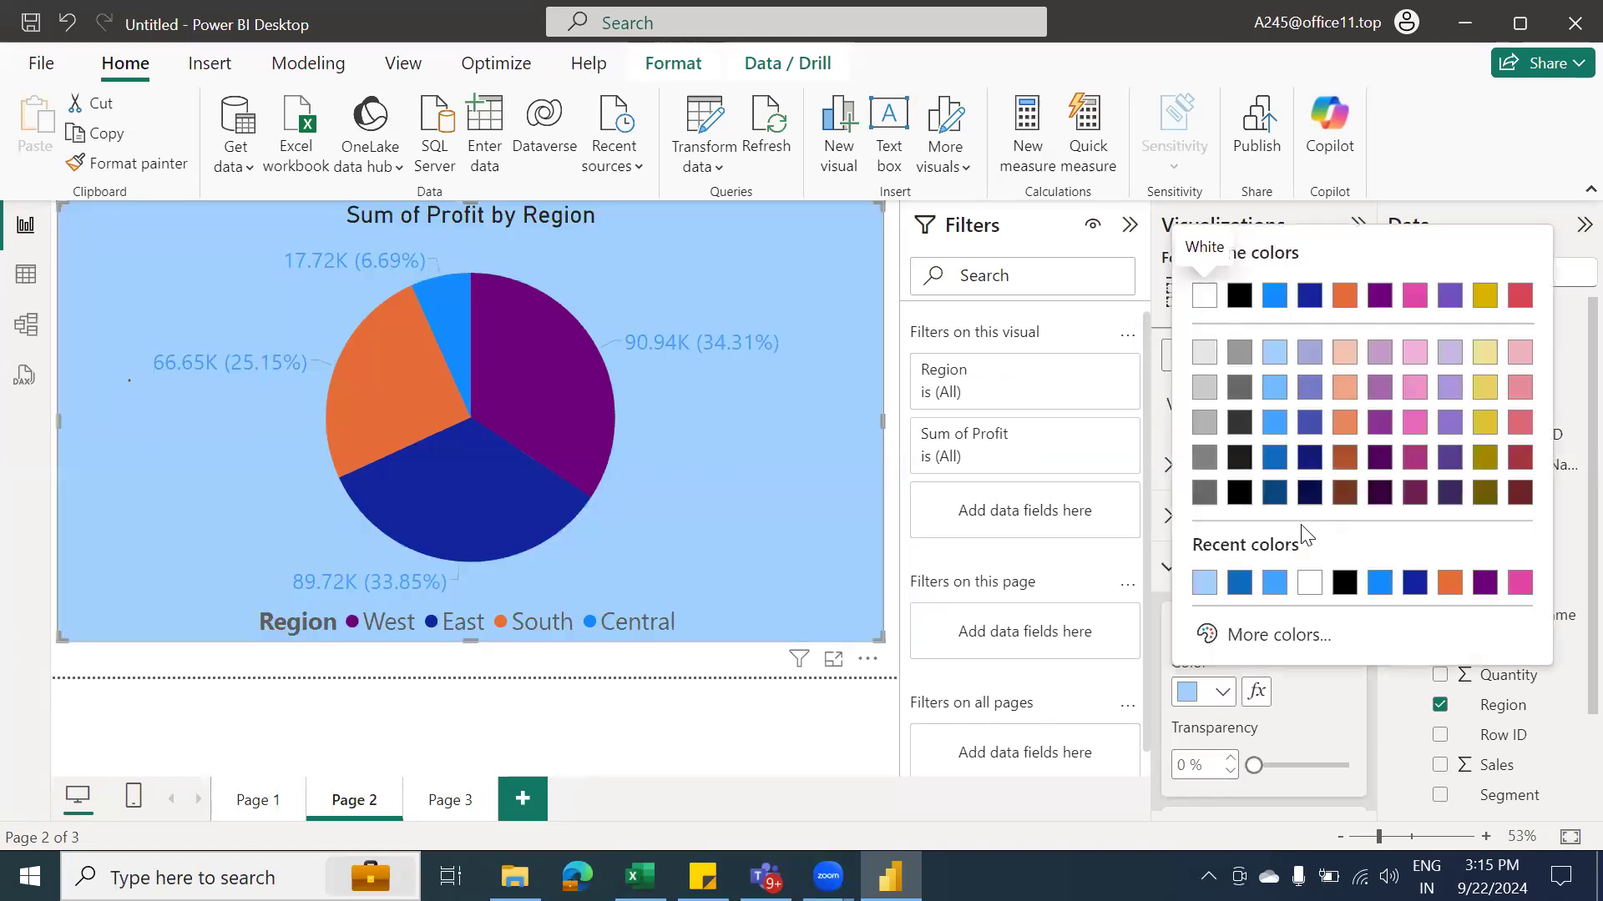
click(1310, 388)
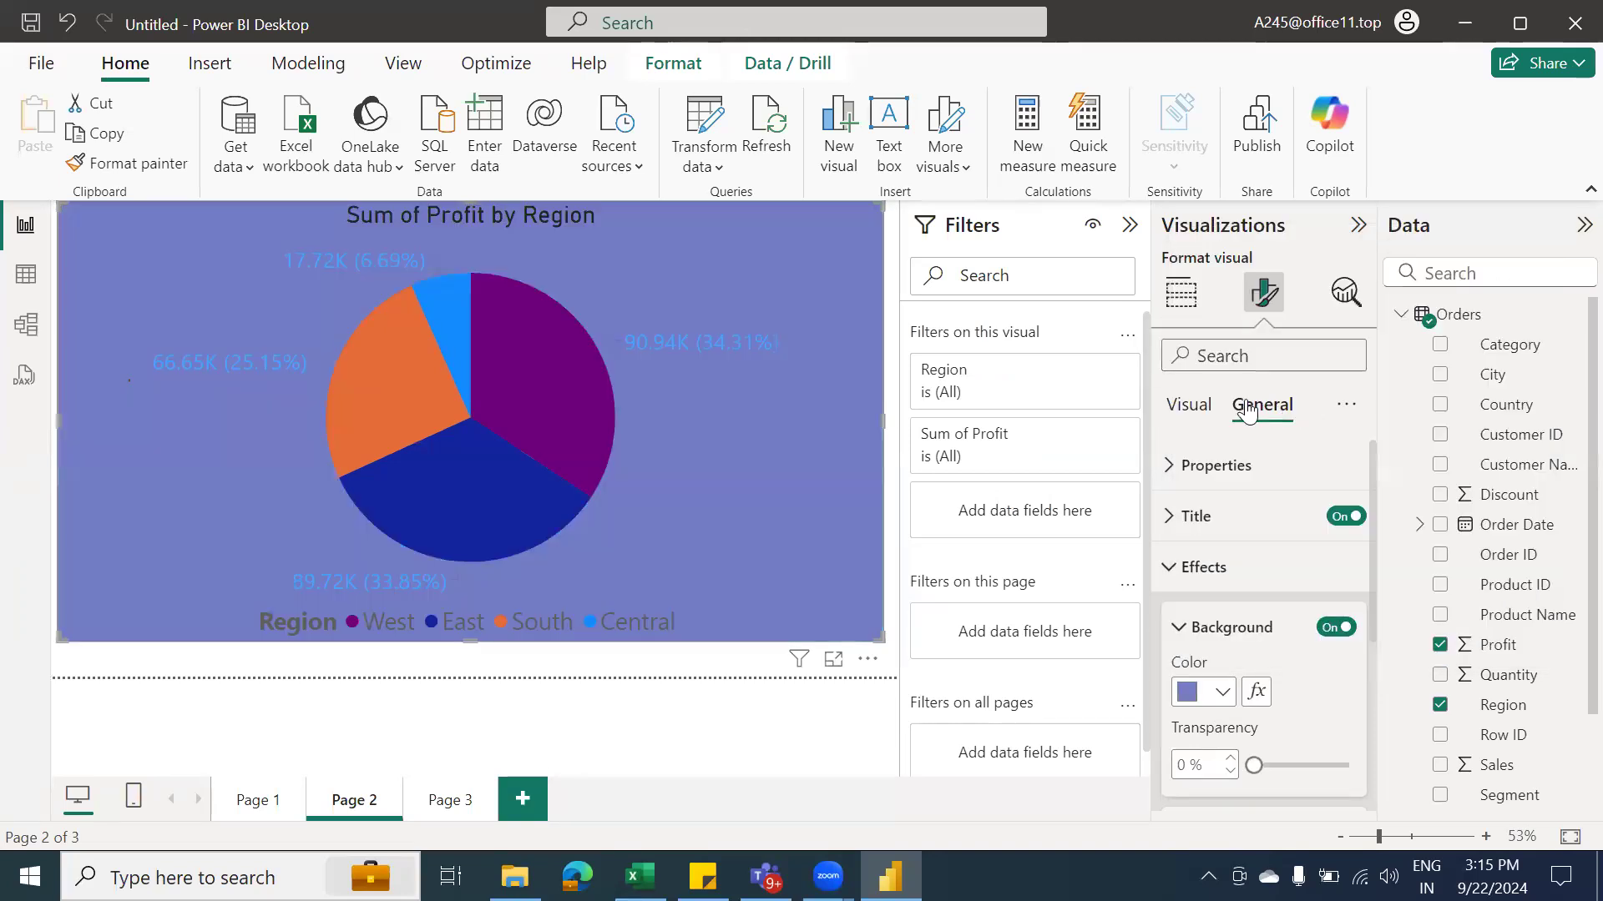
Set the pie chart's background color to a medium gray theme shade and deselect the chart
click(1222, 693)
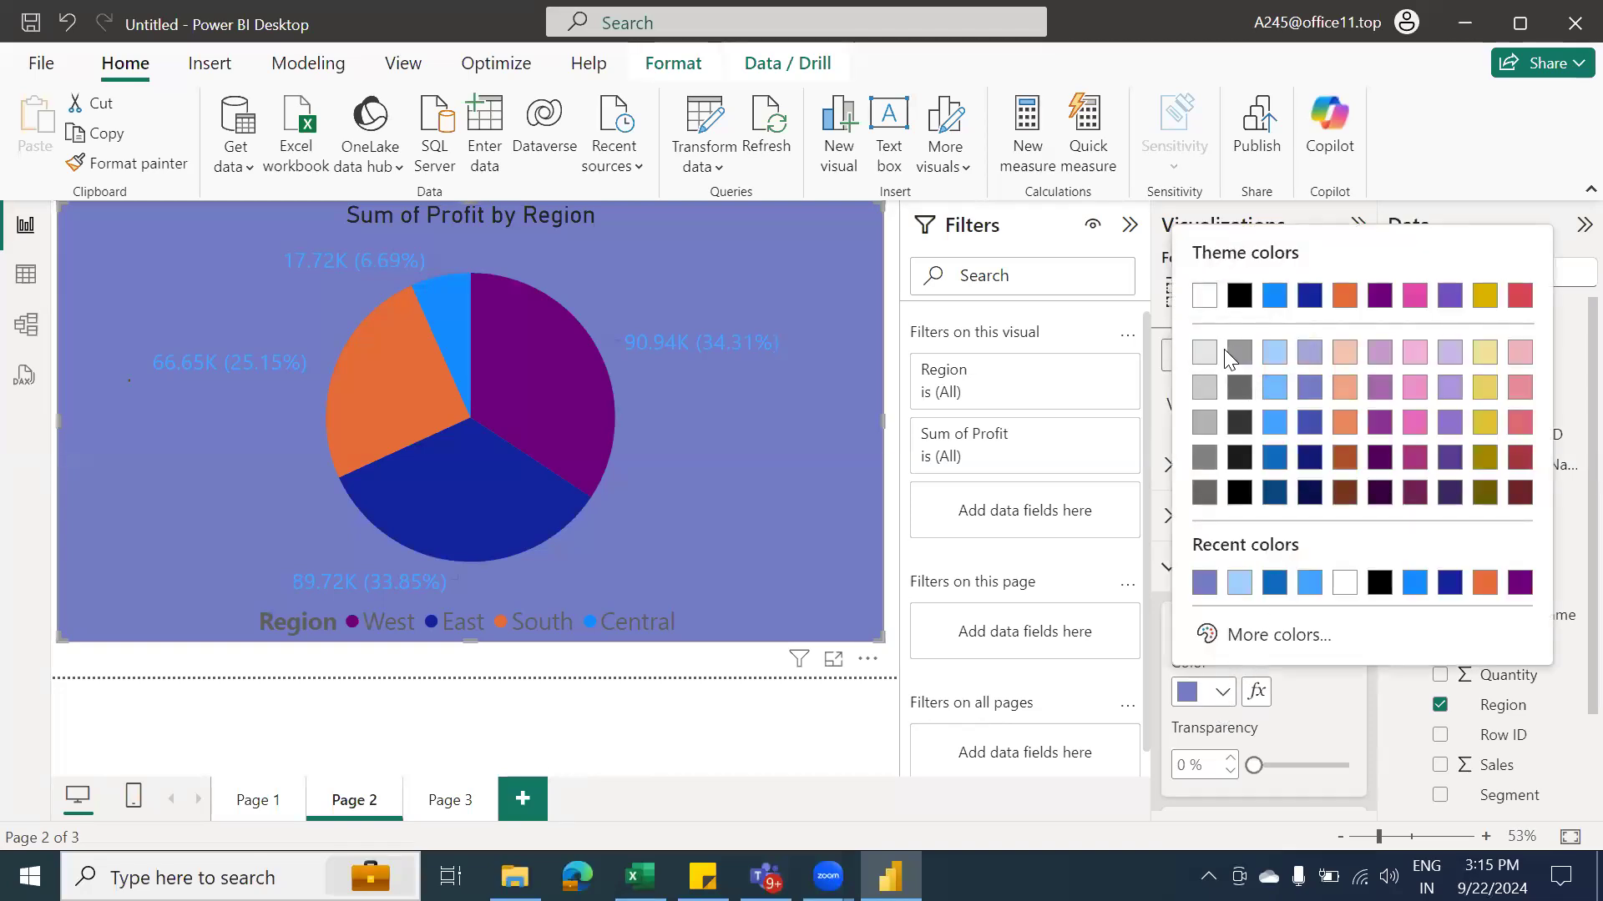
click(1239, 352)
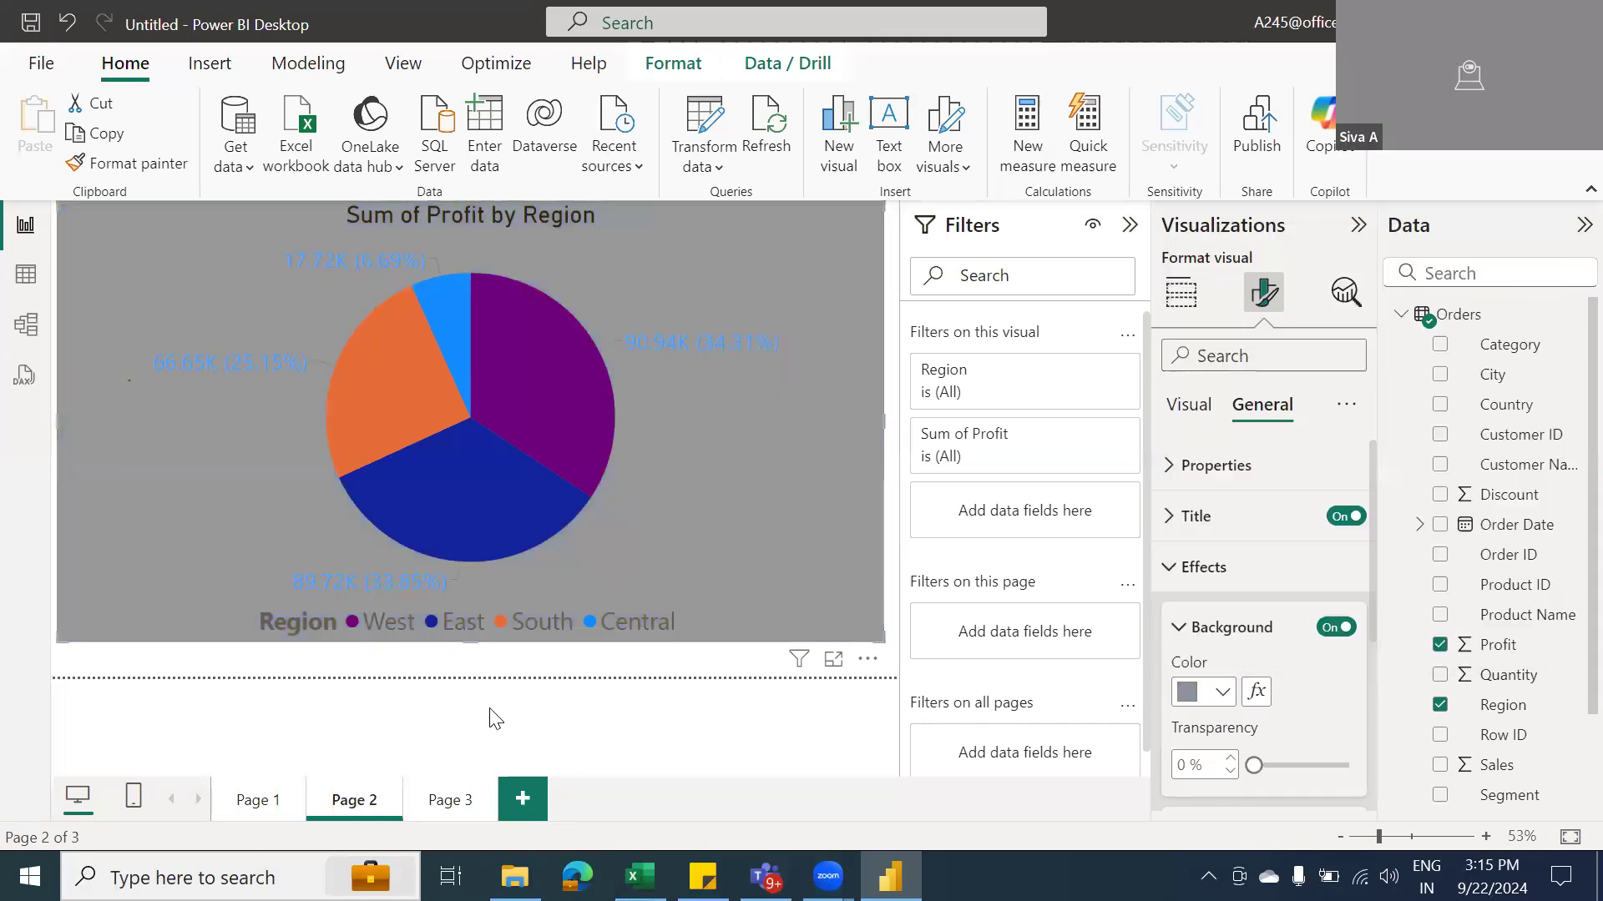
click(678, 734)
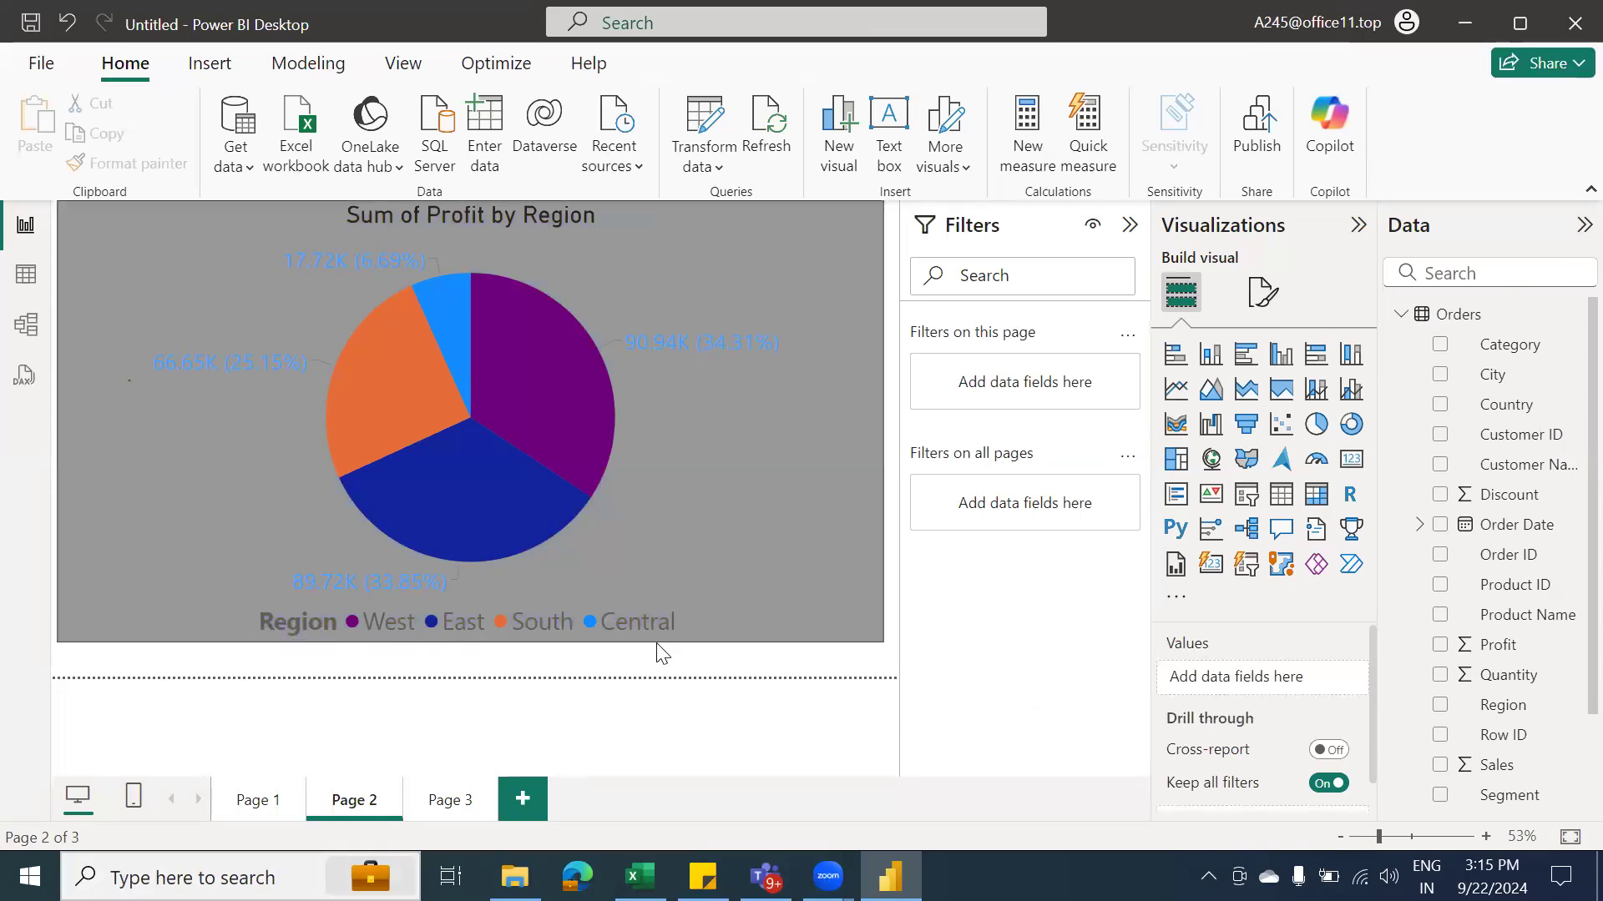
Review the pie chart's detail label settings and its legend options
click(852, 613)
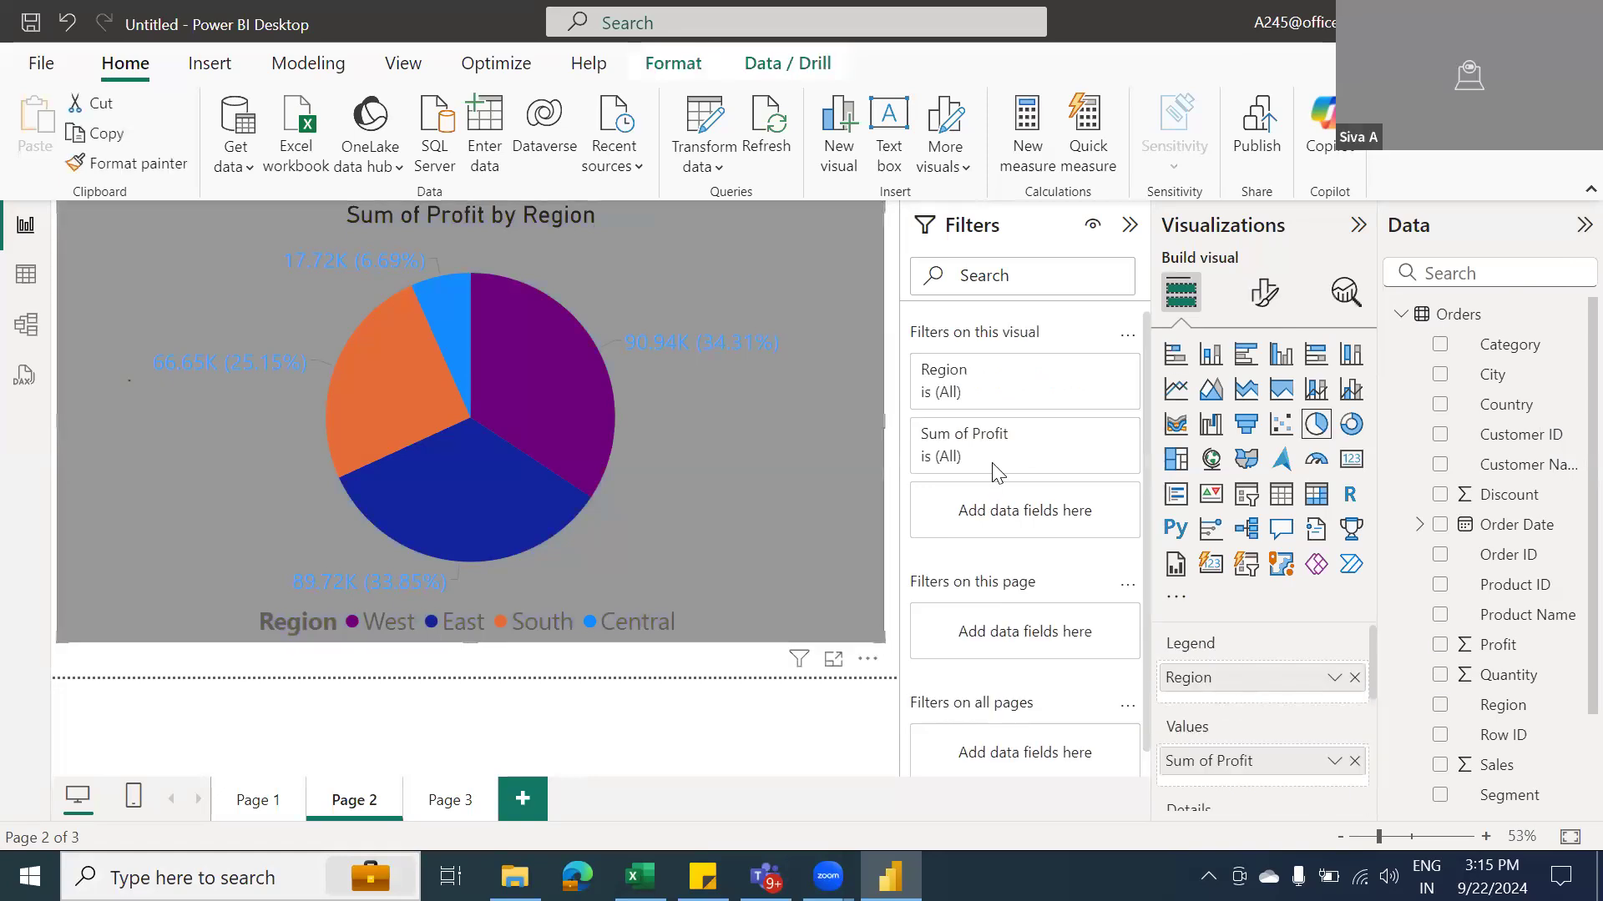
click(1265, 296)
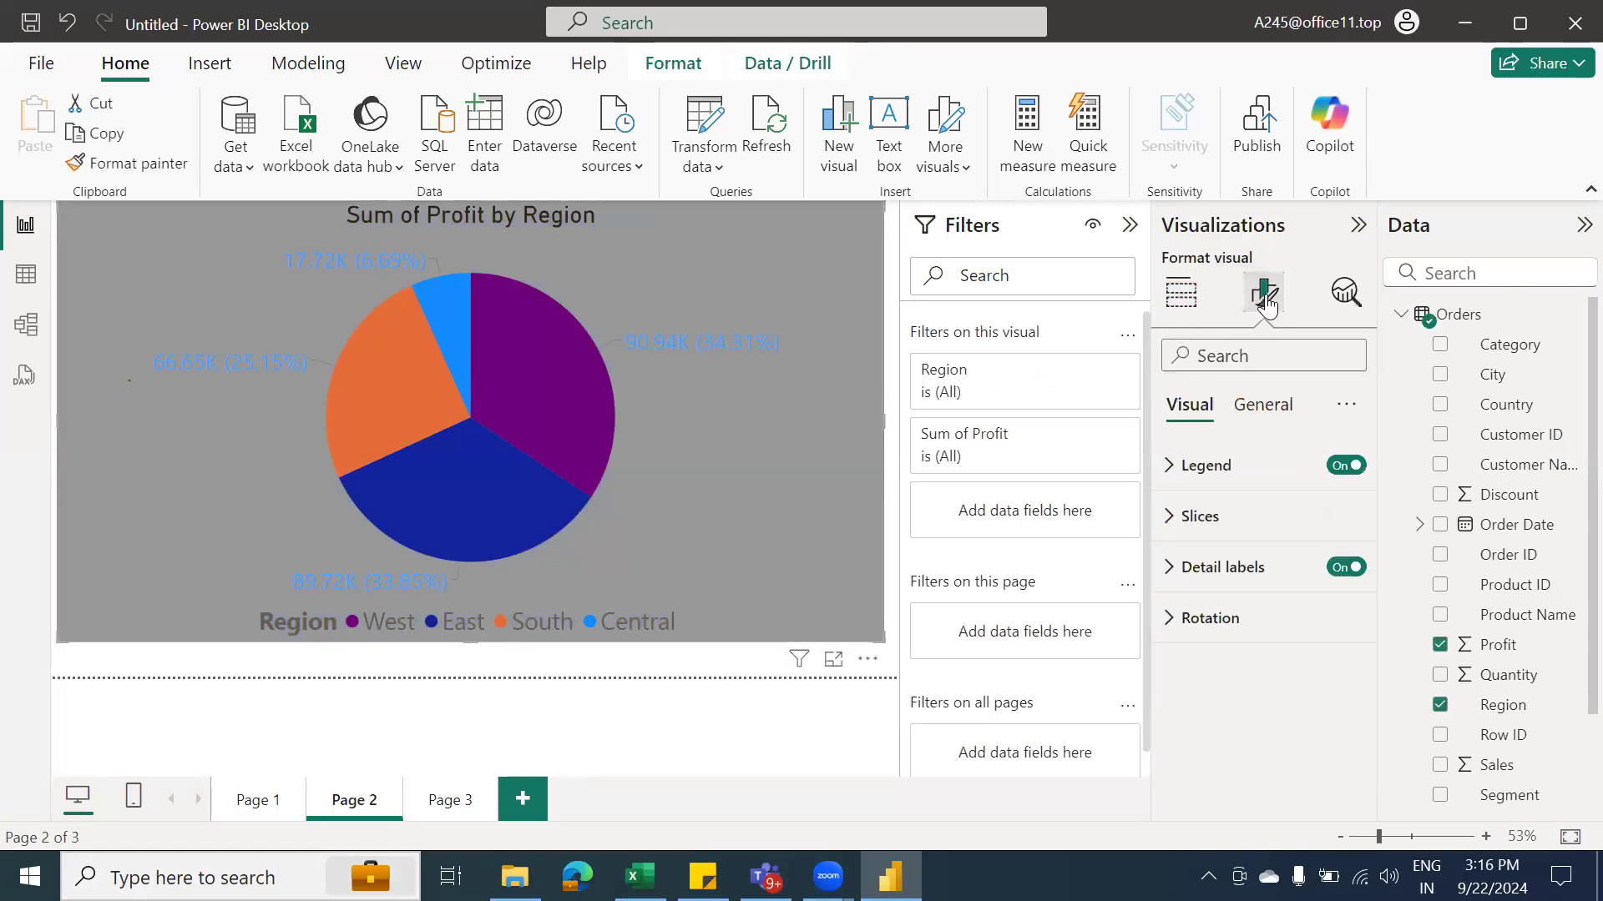
click(1173, 573)
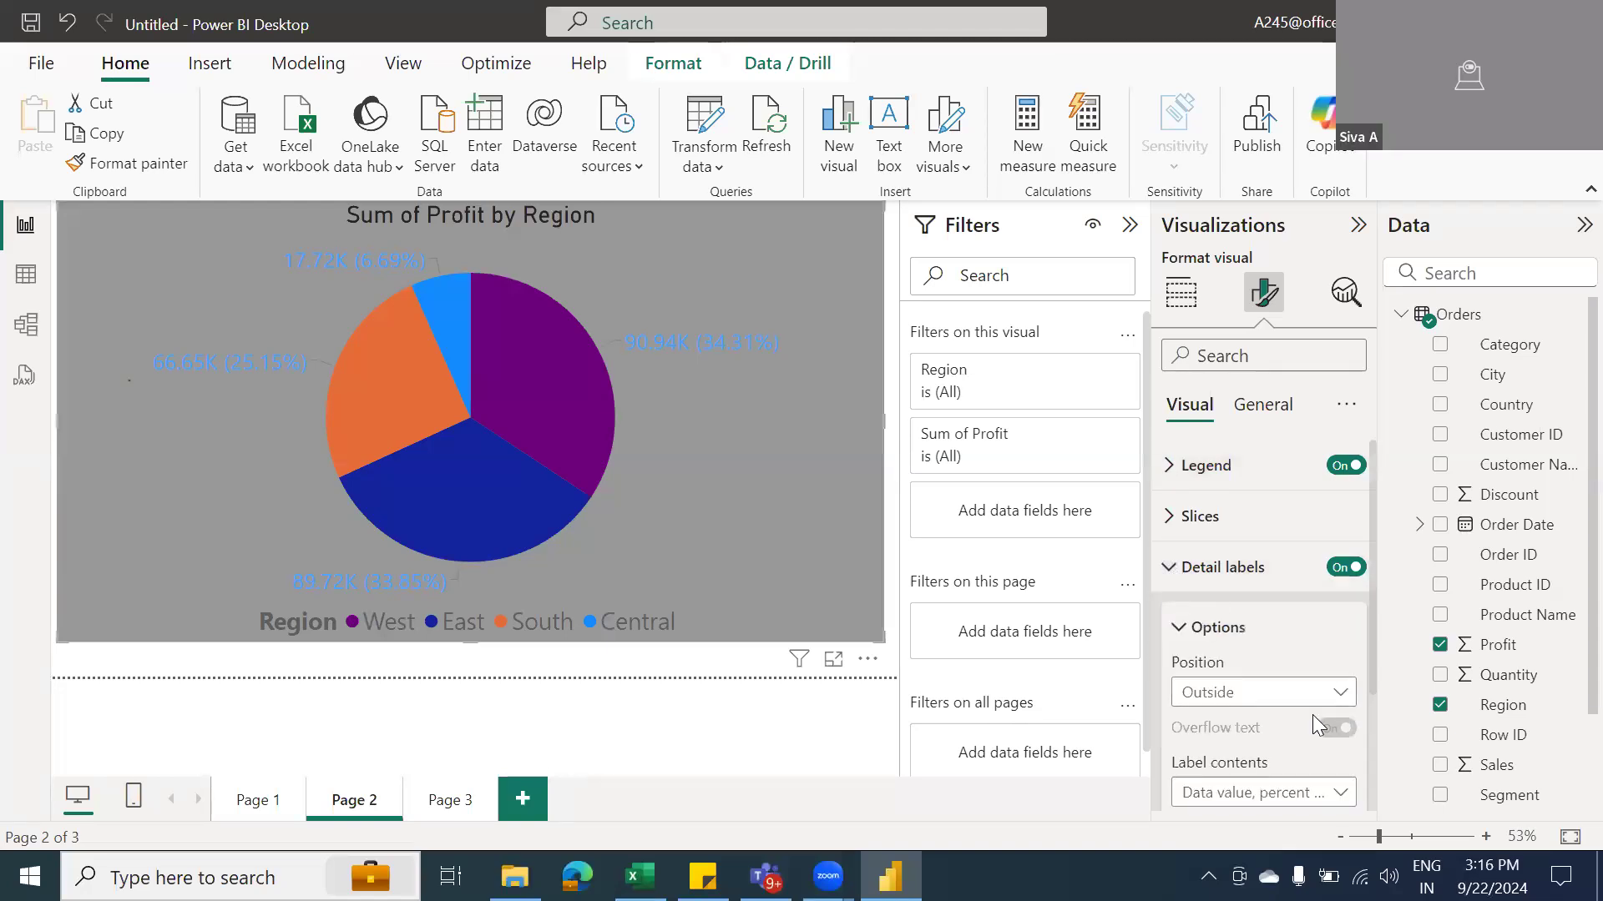
scroll(1312, 714, down, 3)
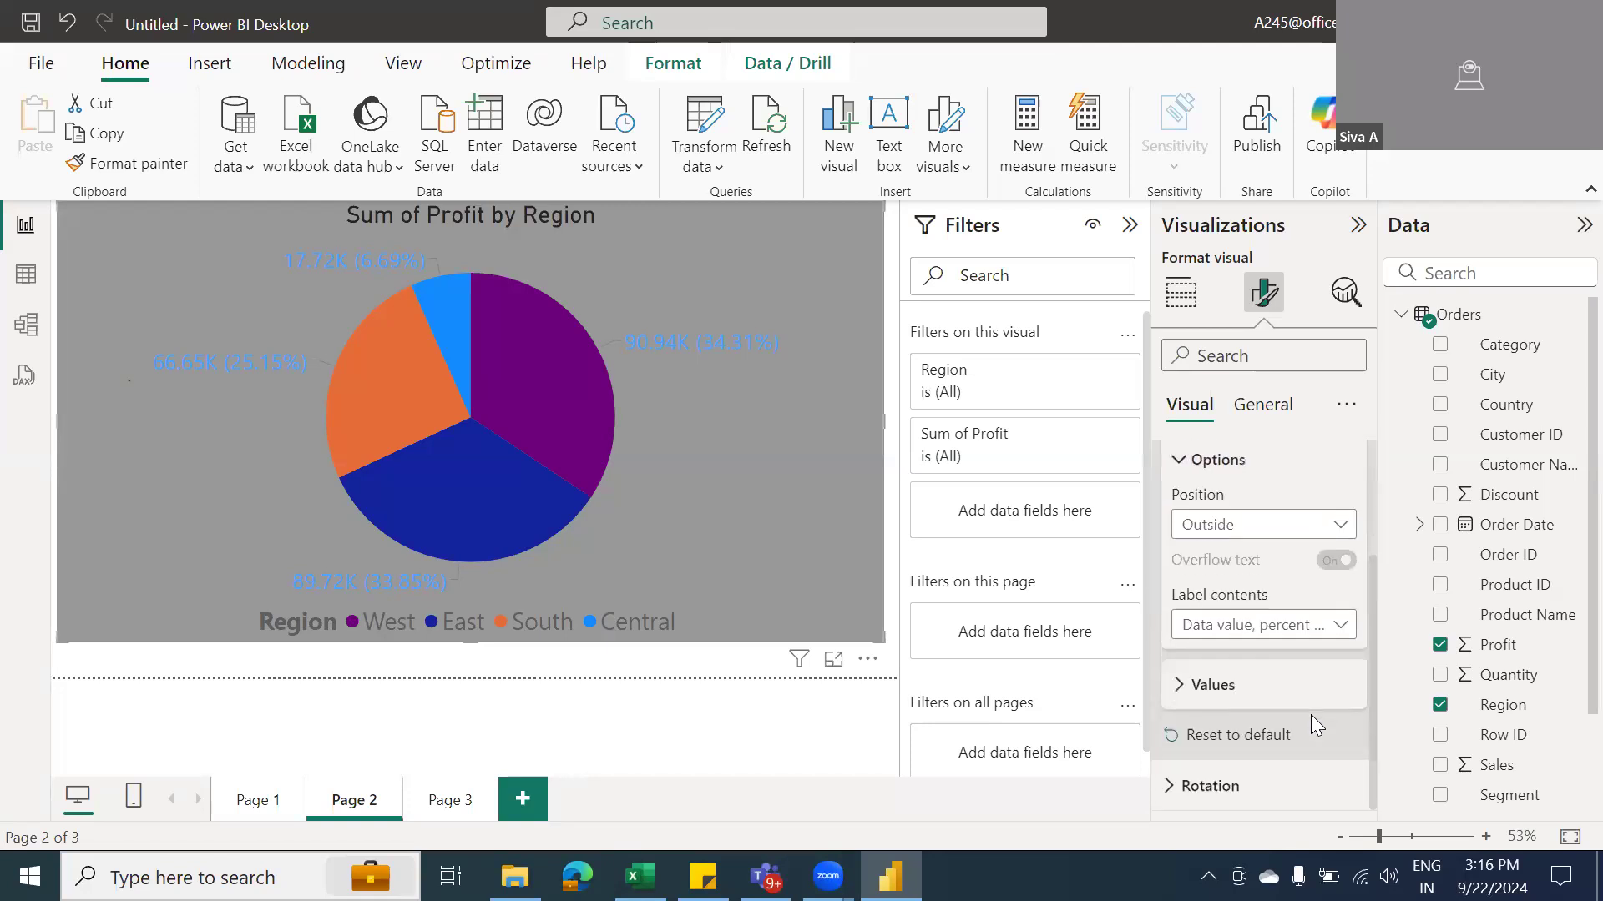
scroll(1311, 715, up, 2)
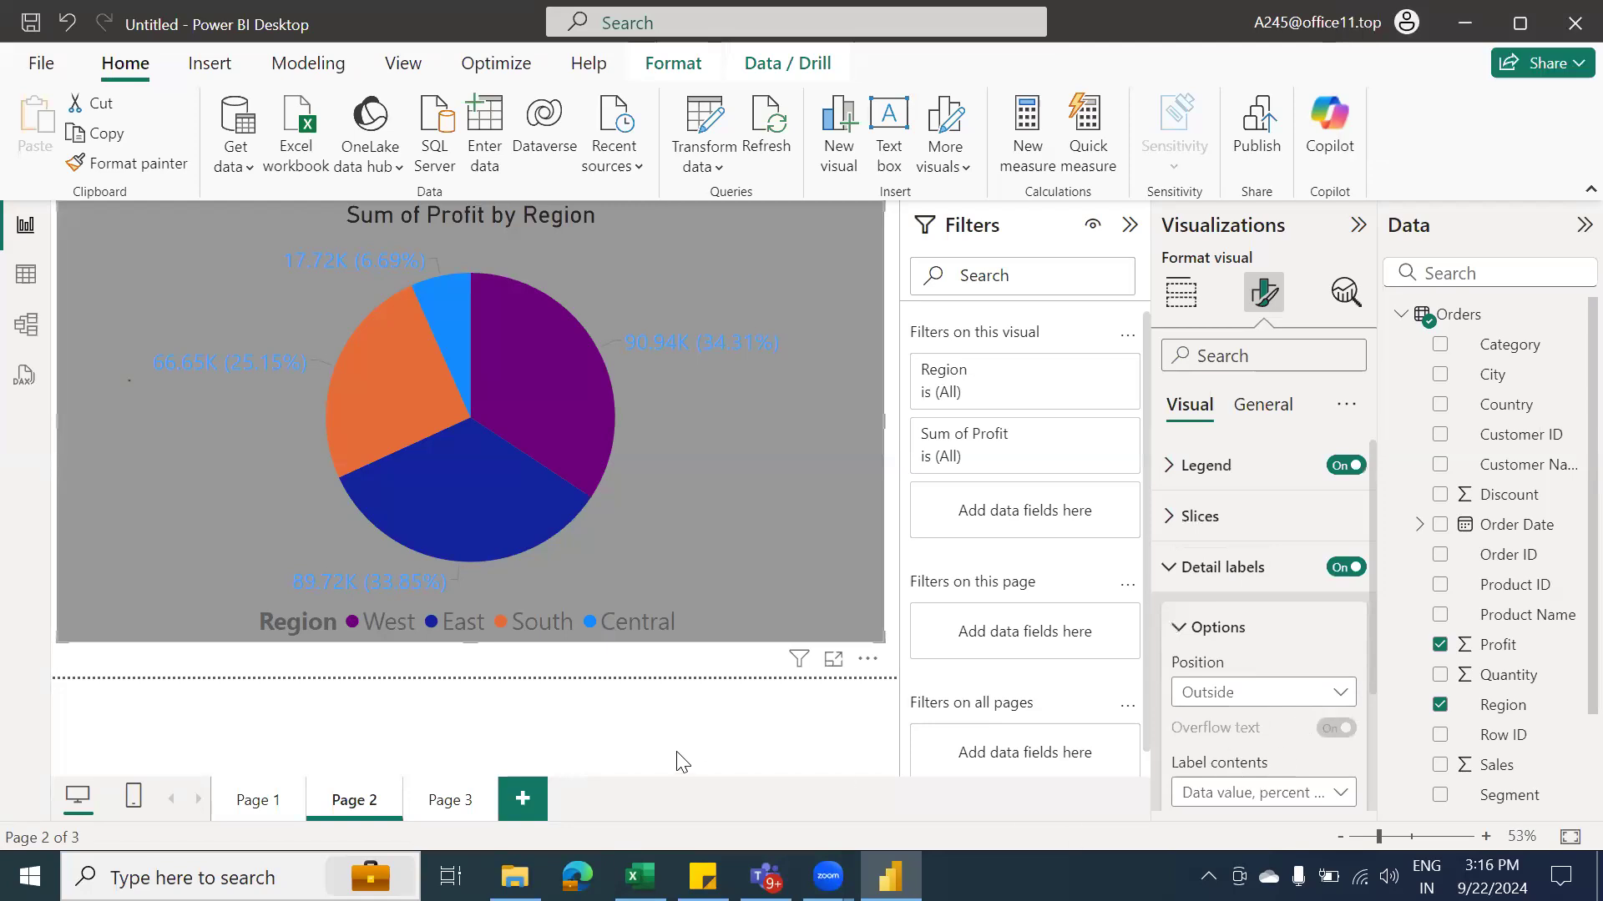
click(1173, 573)
click(1171, 469)
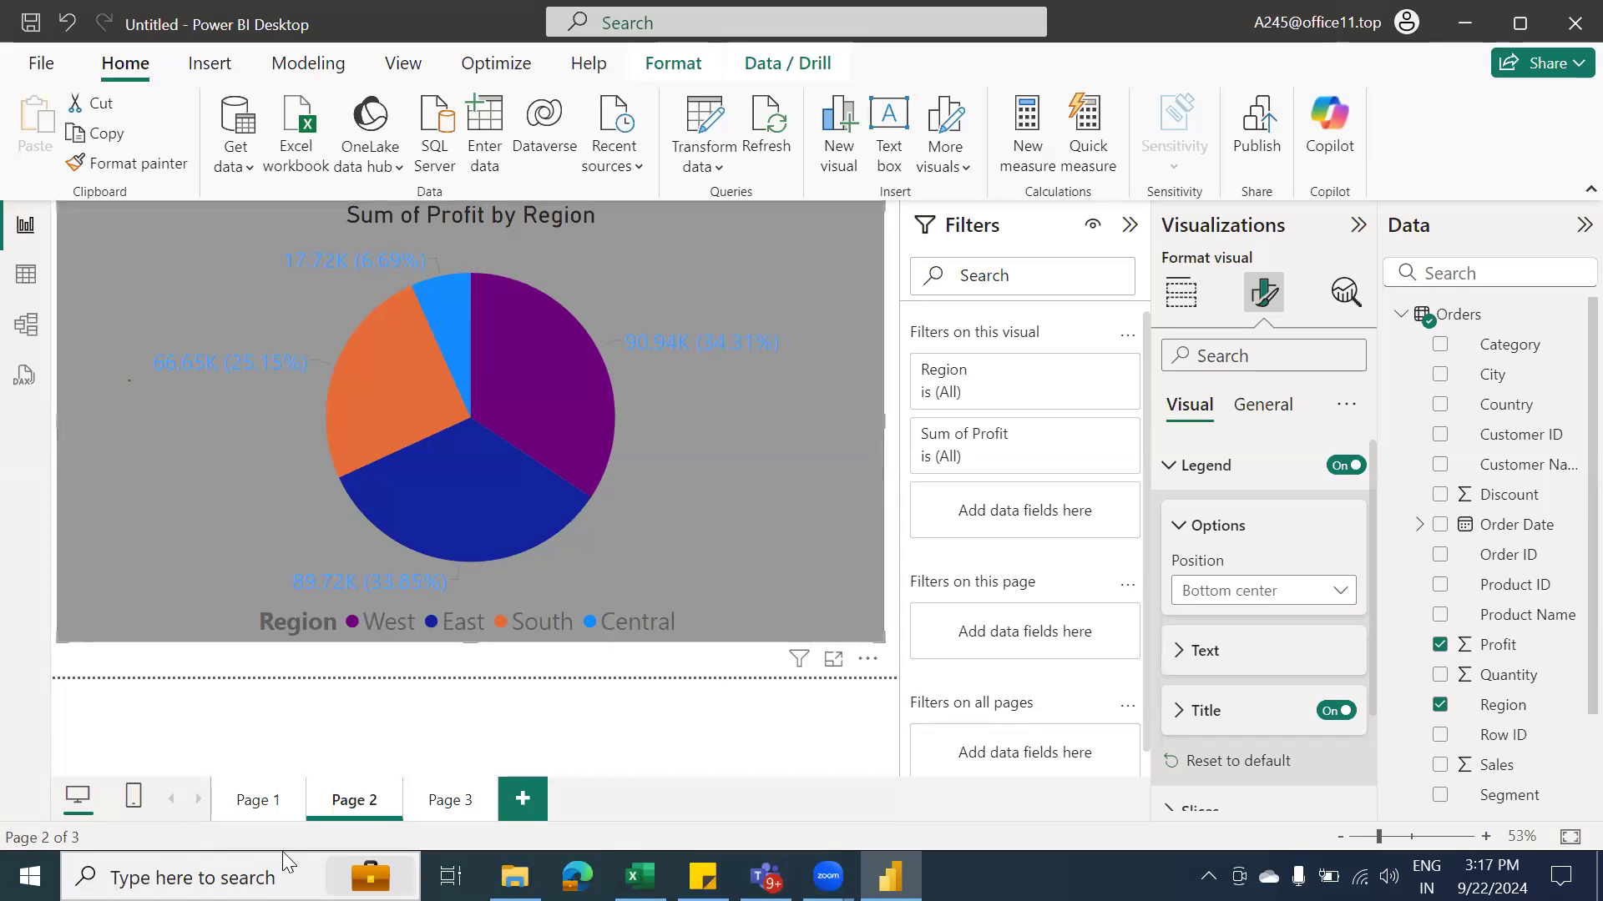
Delete the empty Page 3 from the report
click(464, 810)
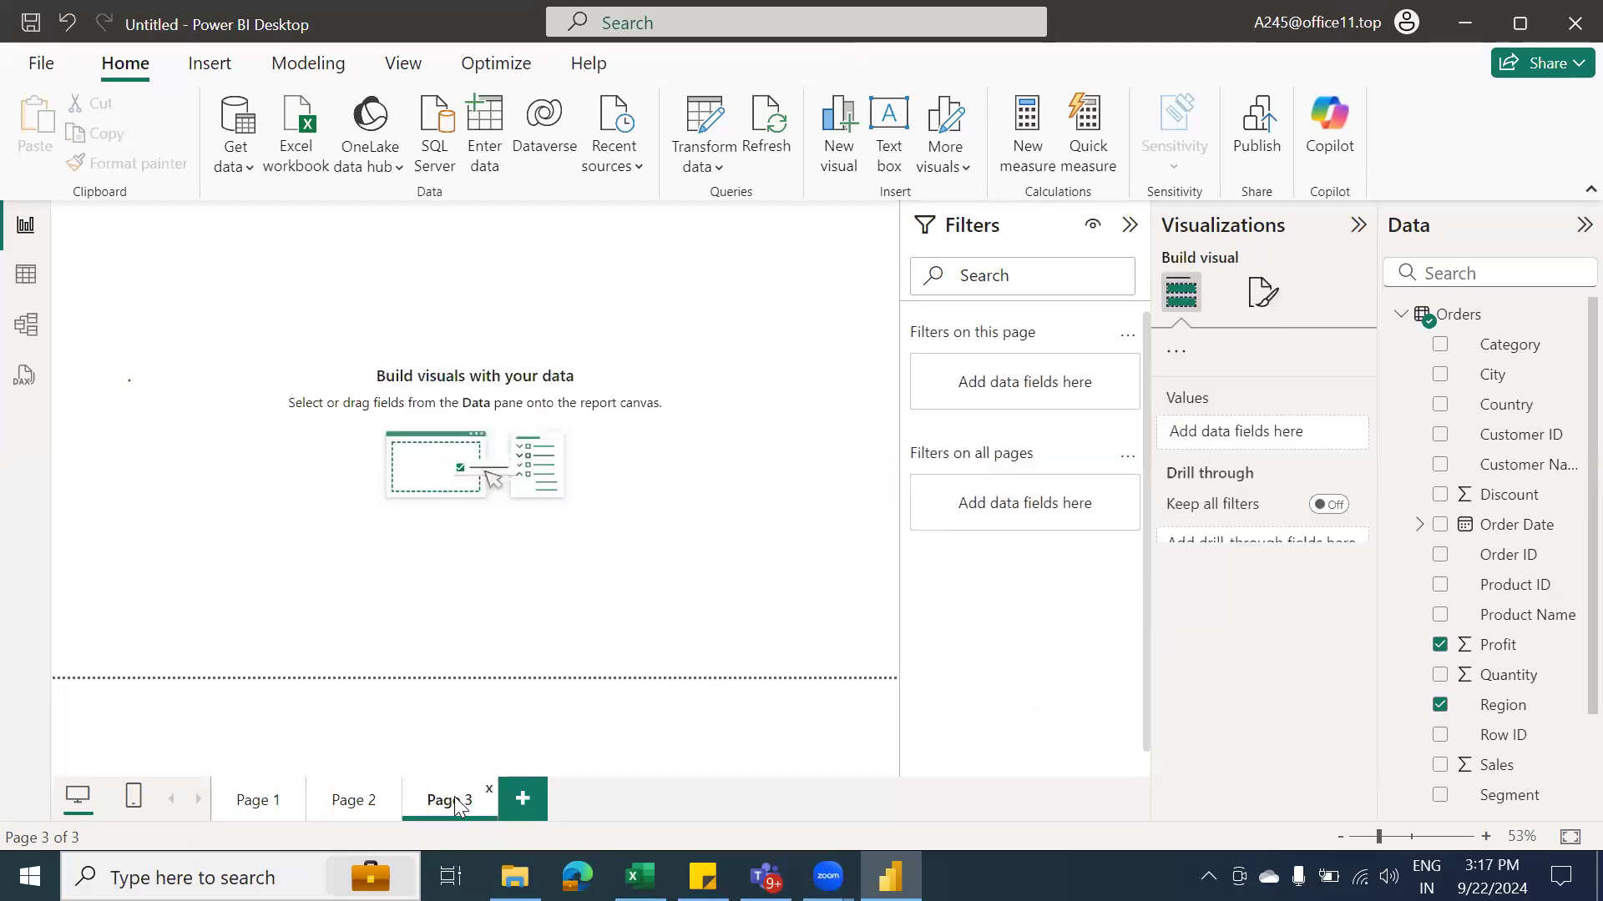
right_click(458, 806)
click(511, 723)
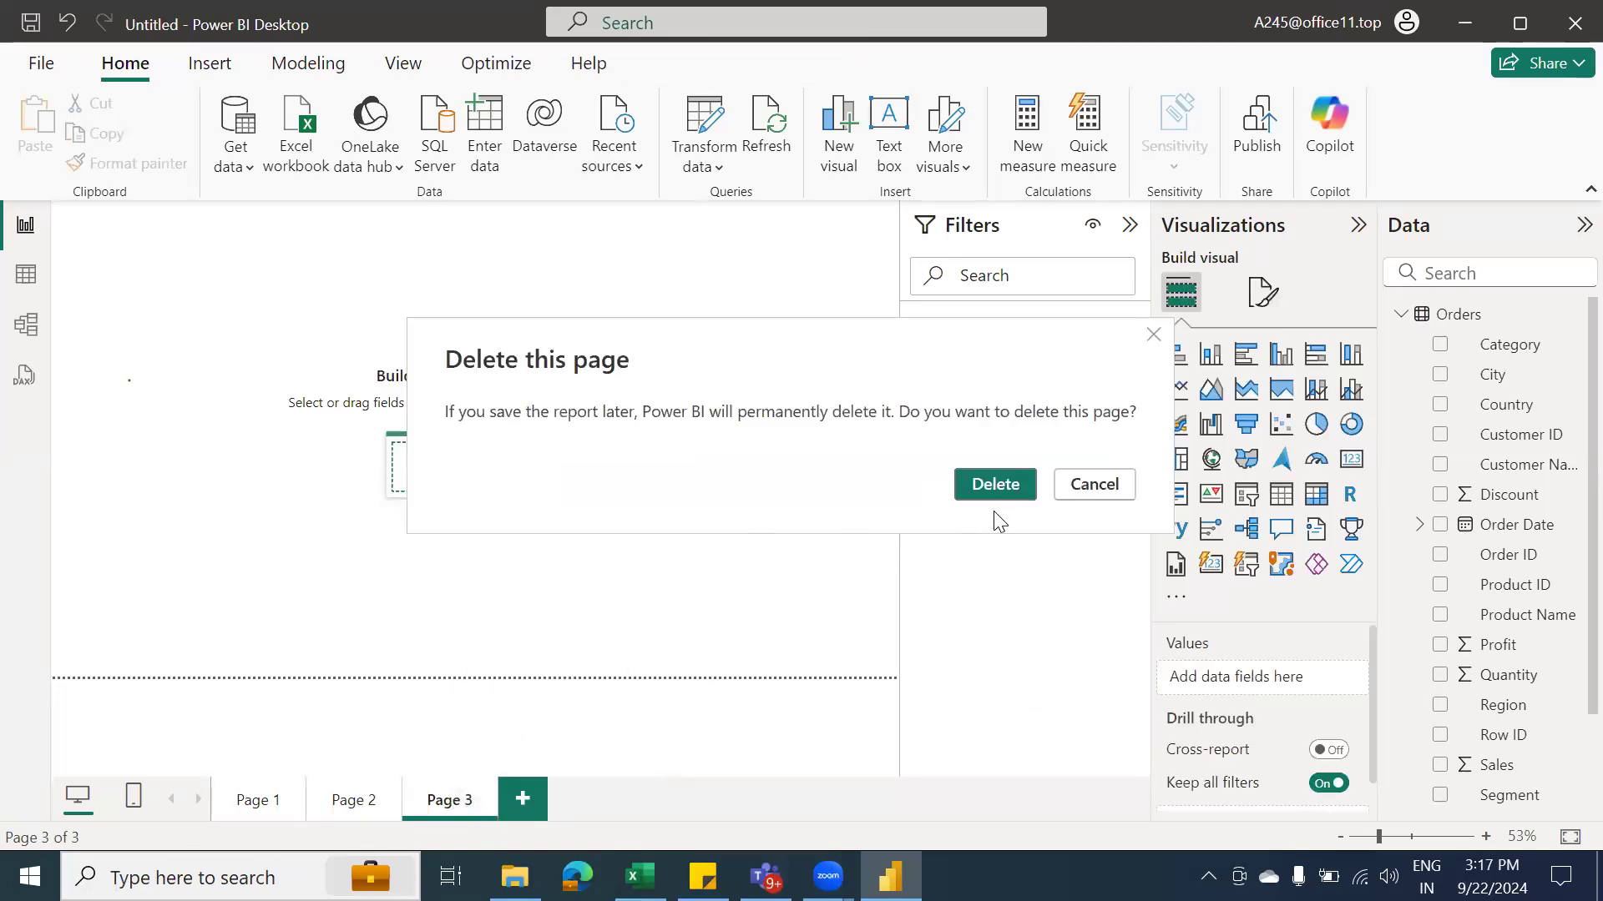
click(1001, 482)
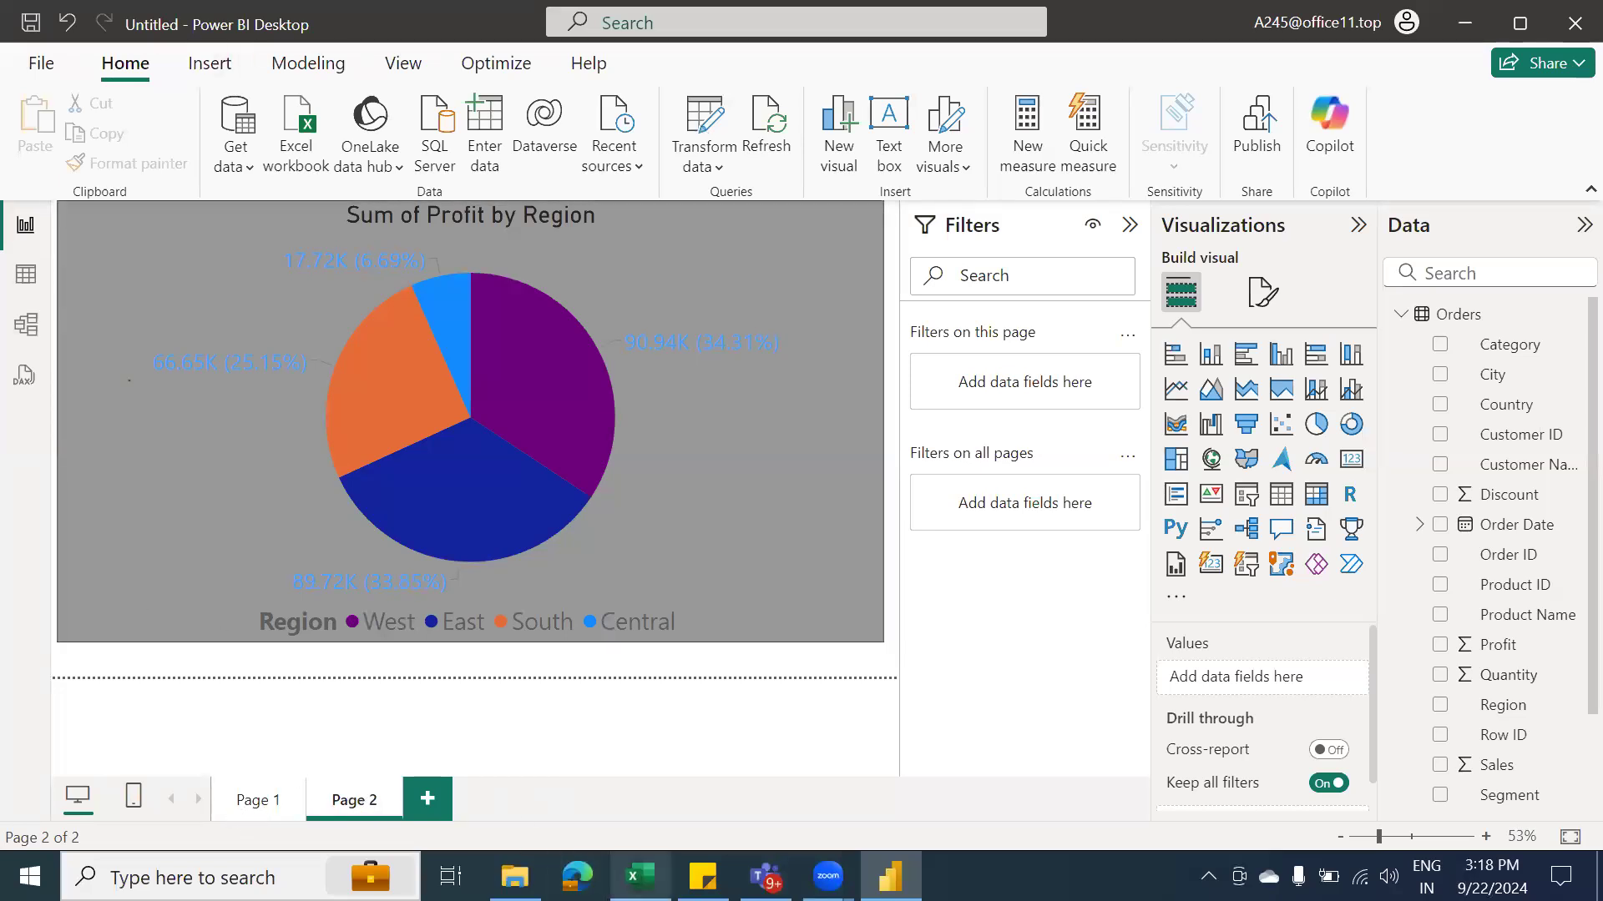
Switch to Excel and bring up the source workbook with its Orders sheet
click(639, 876)
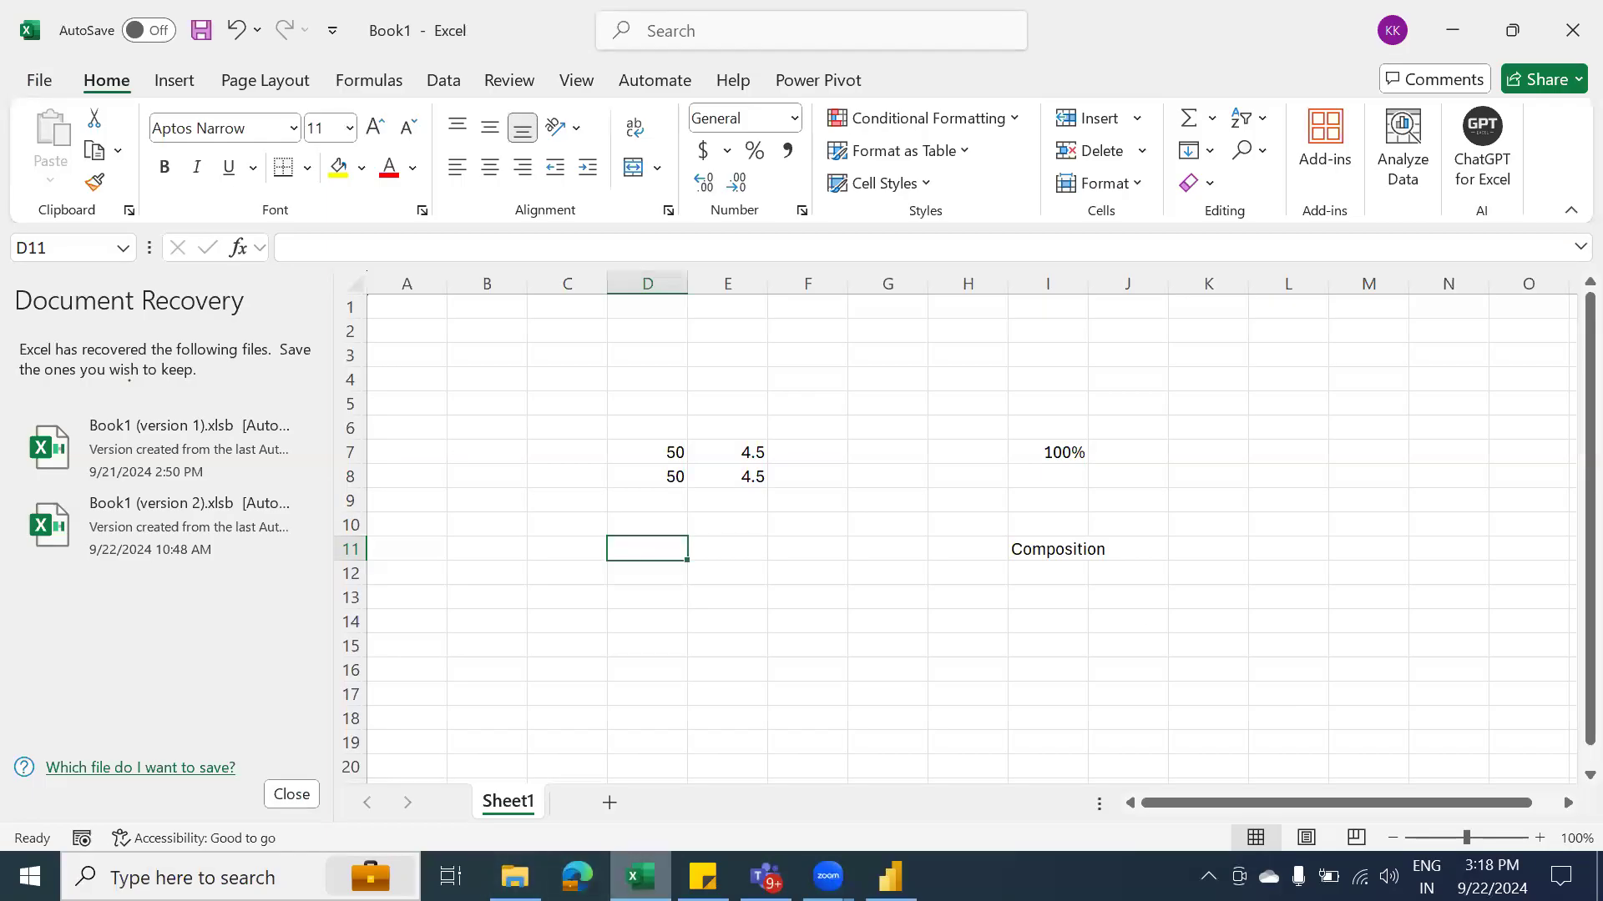
key(alt+Tab)
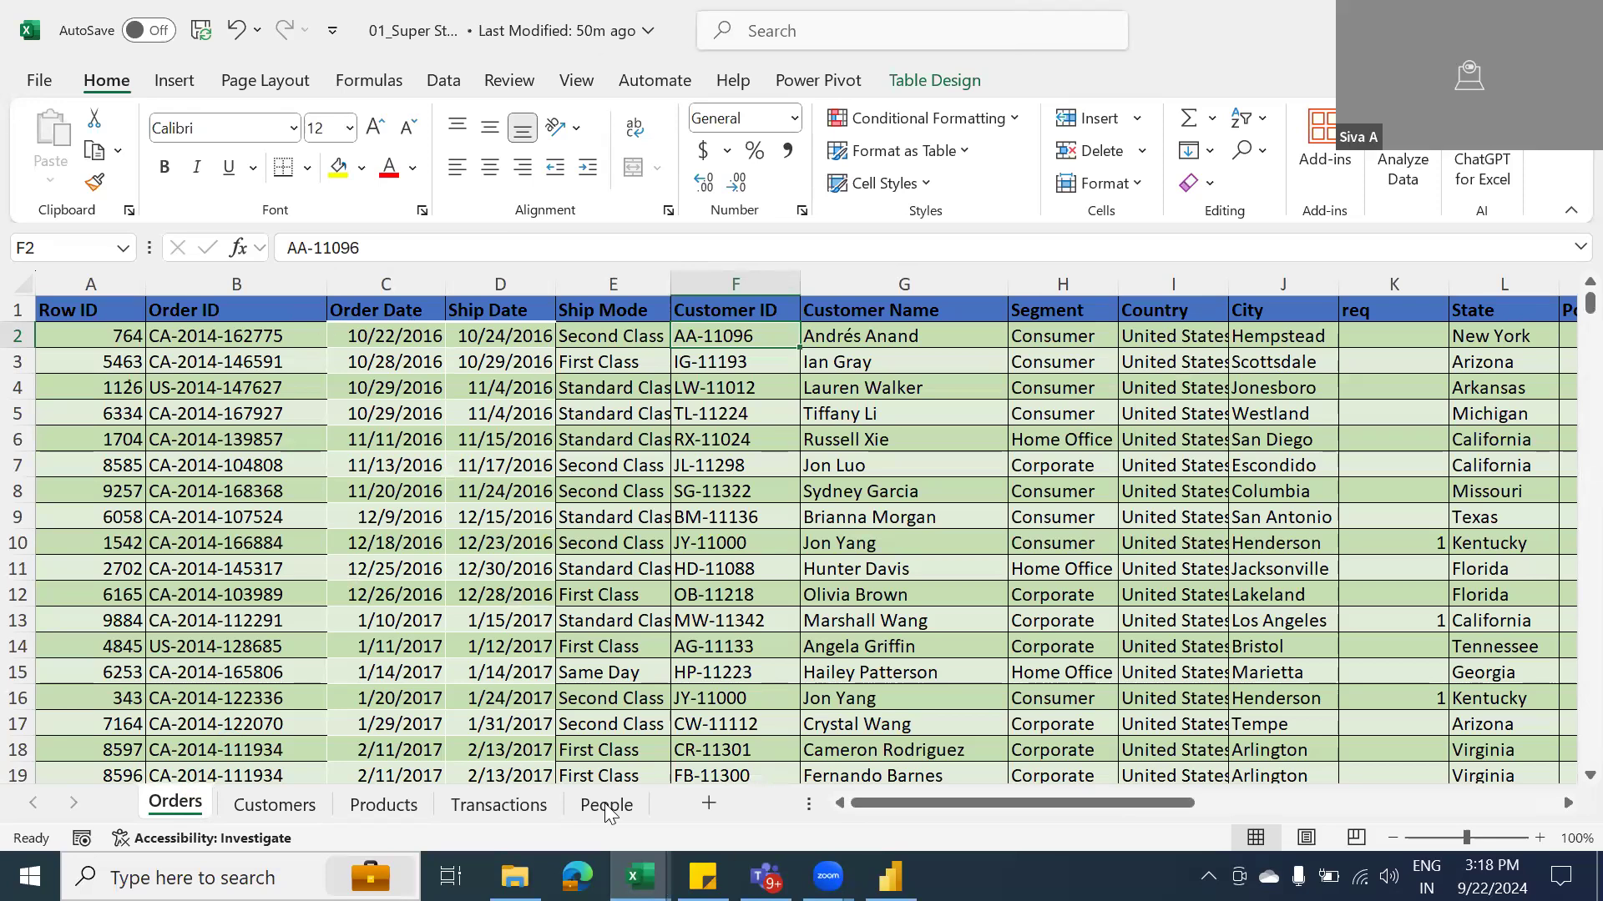
Switch to Power BI Desktop and begin saving the report on this device in the Intro folder on drive D
click(890, 877)
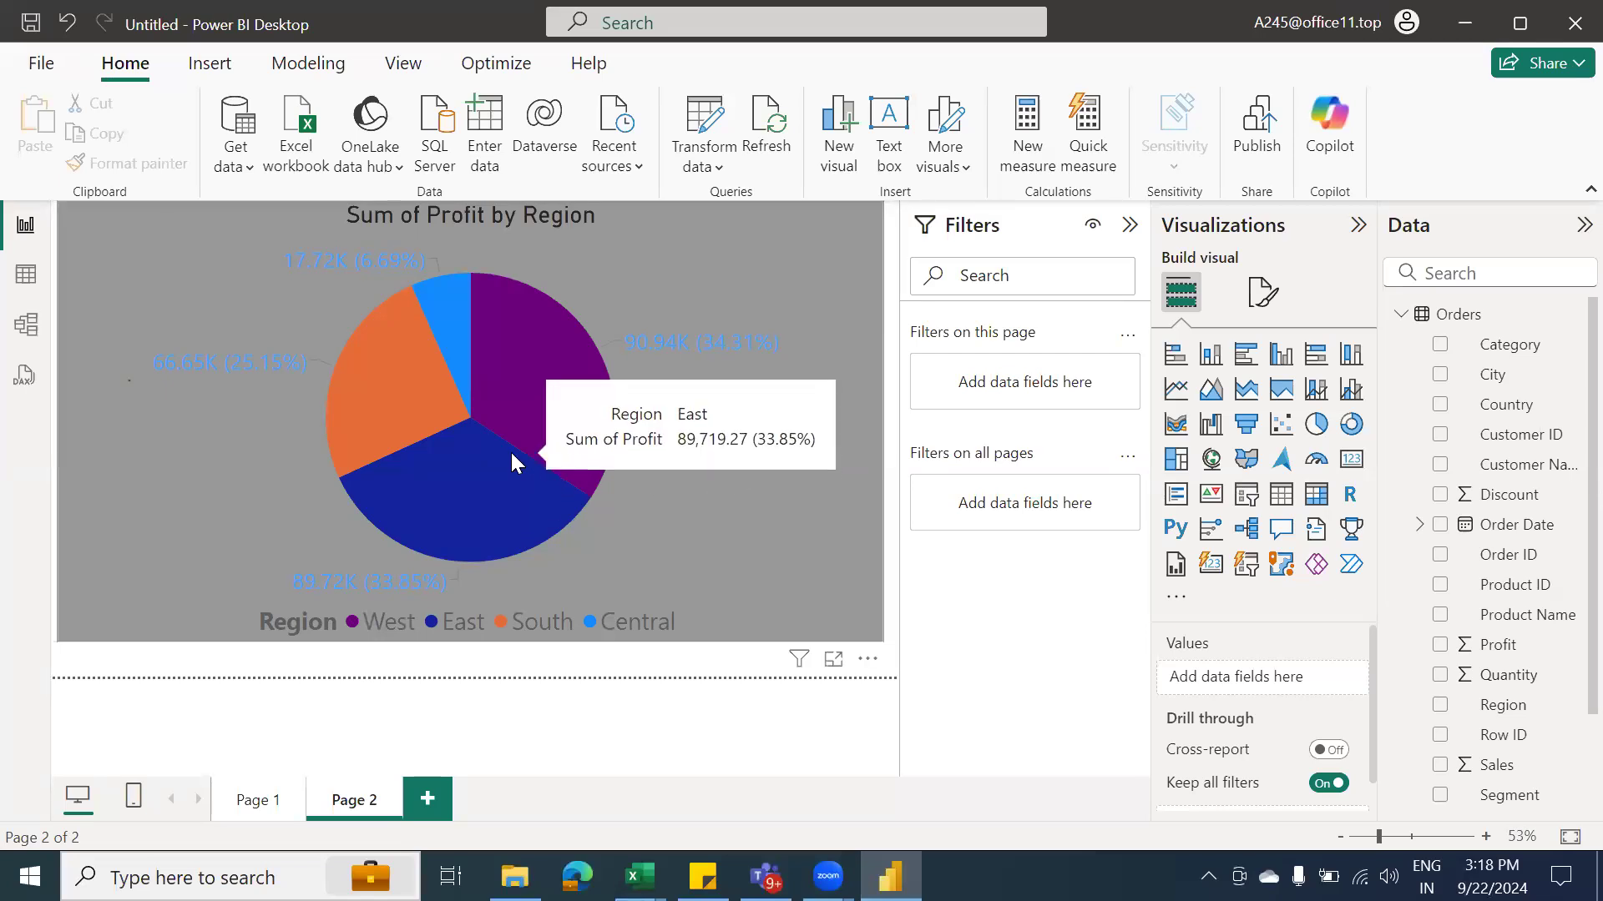
mouse_move(560, 422)
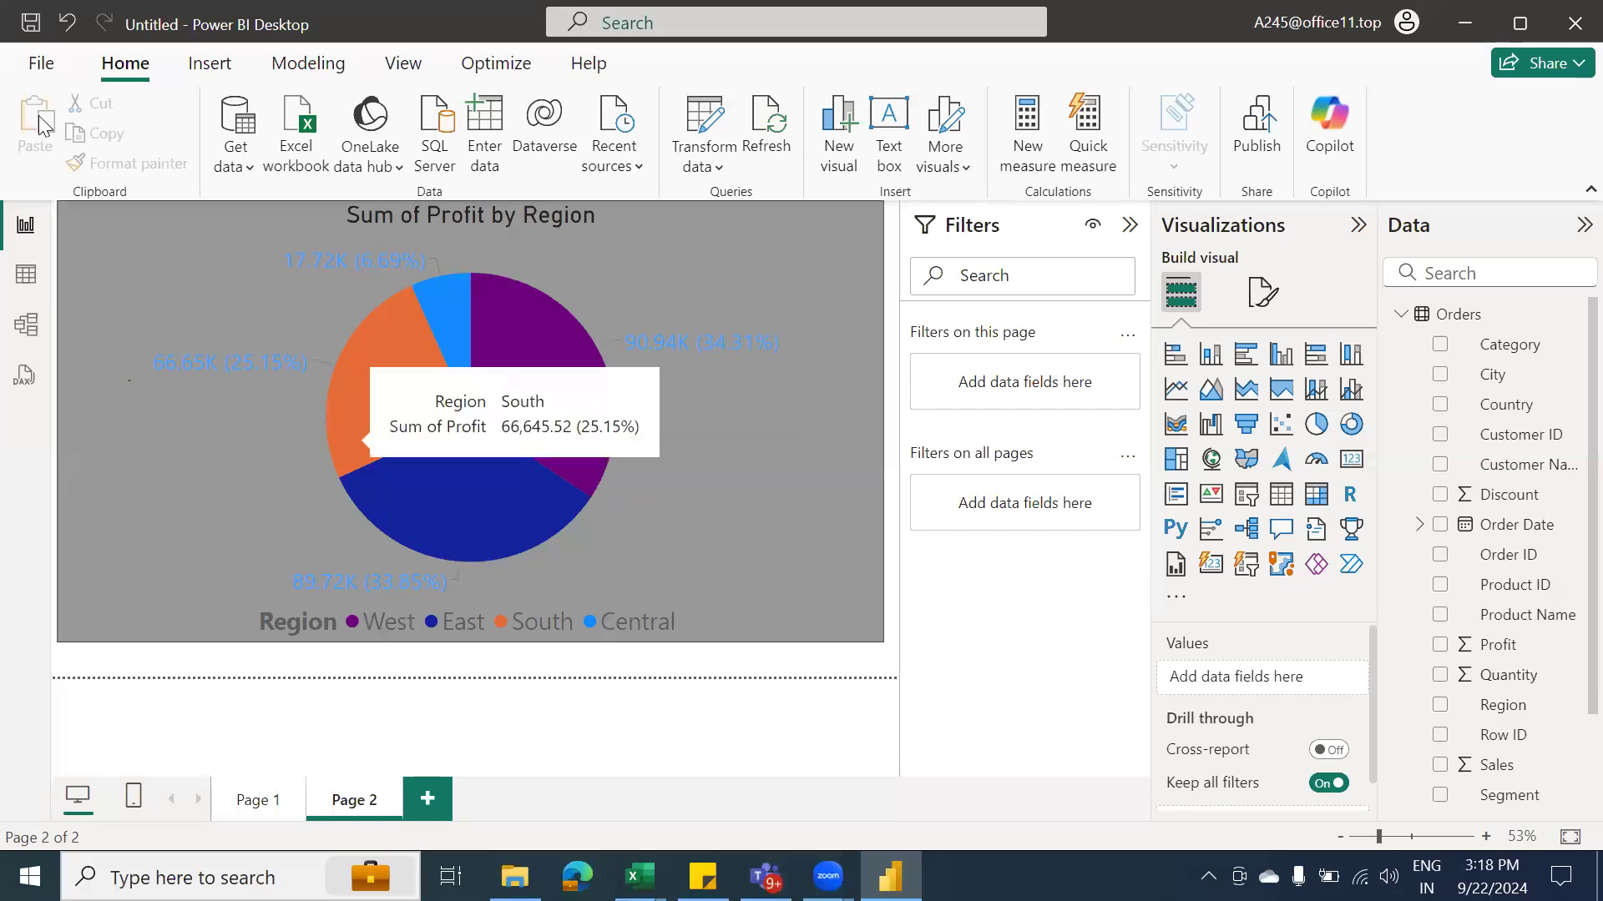
click(41, 65)
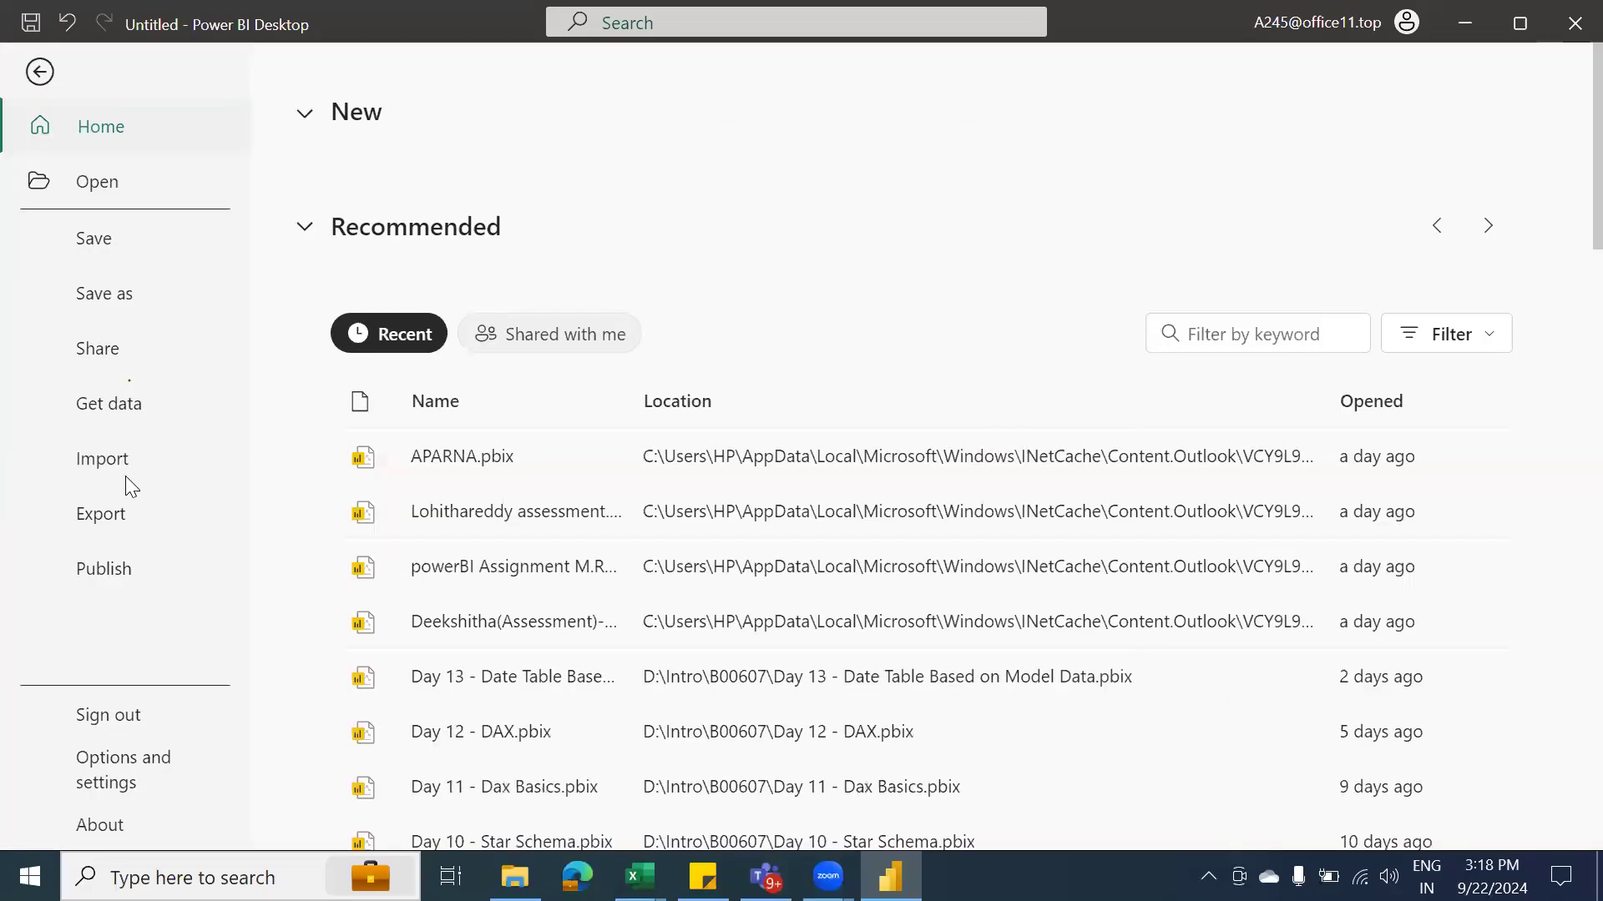
click(140, 303)
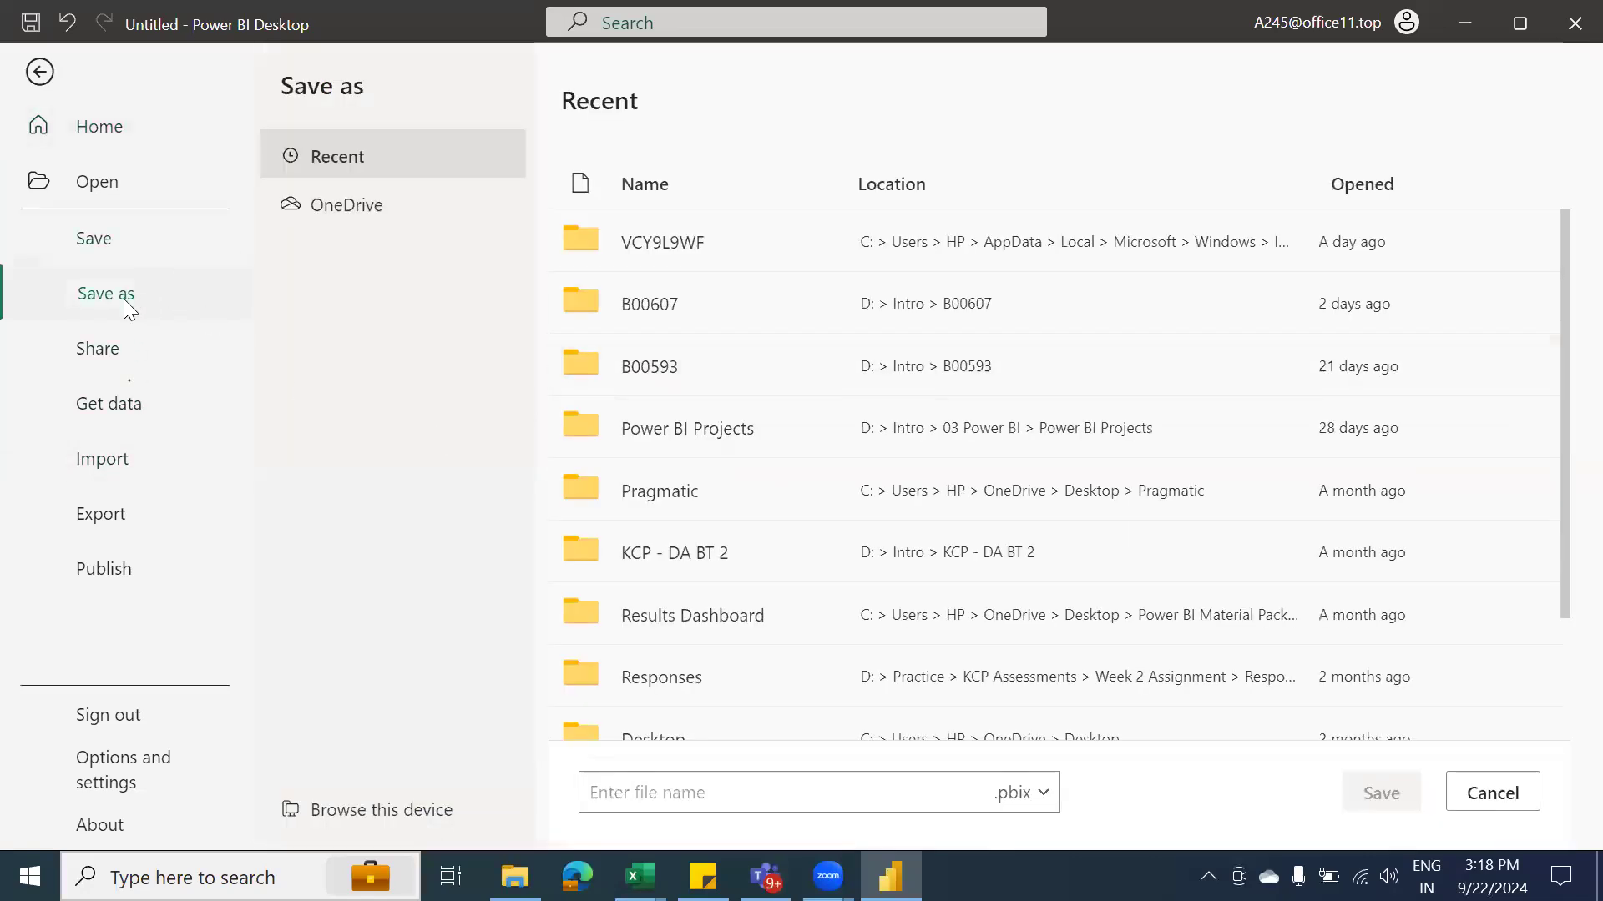
click(380, 812)
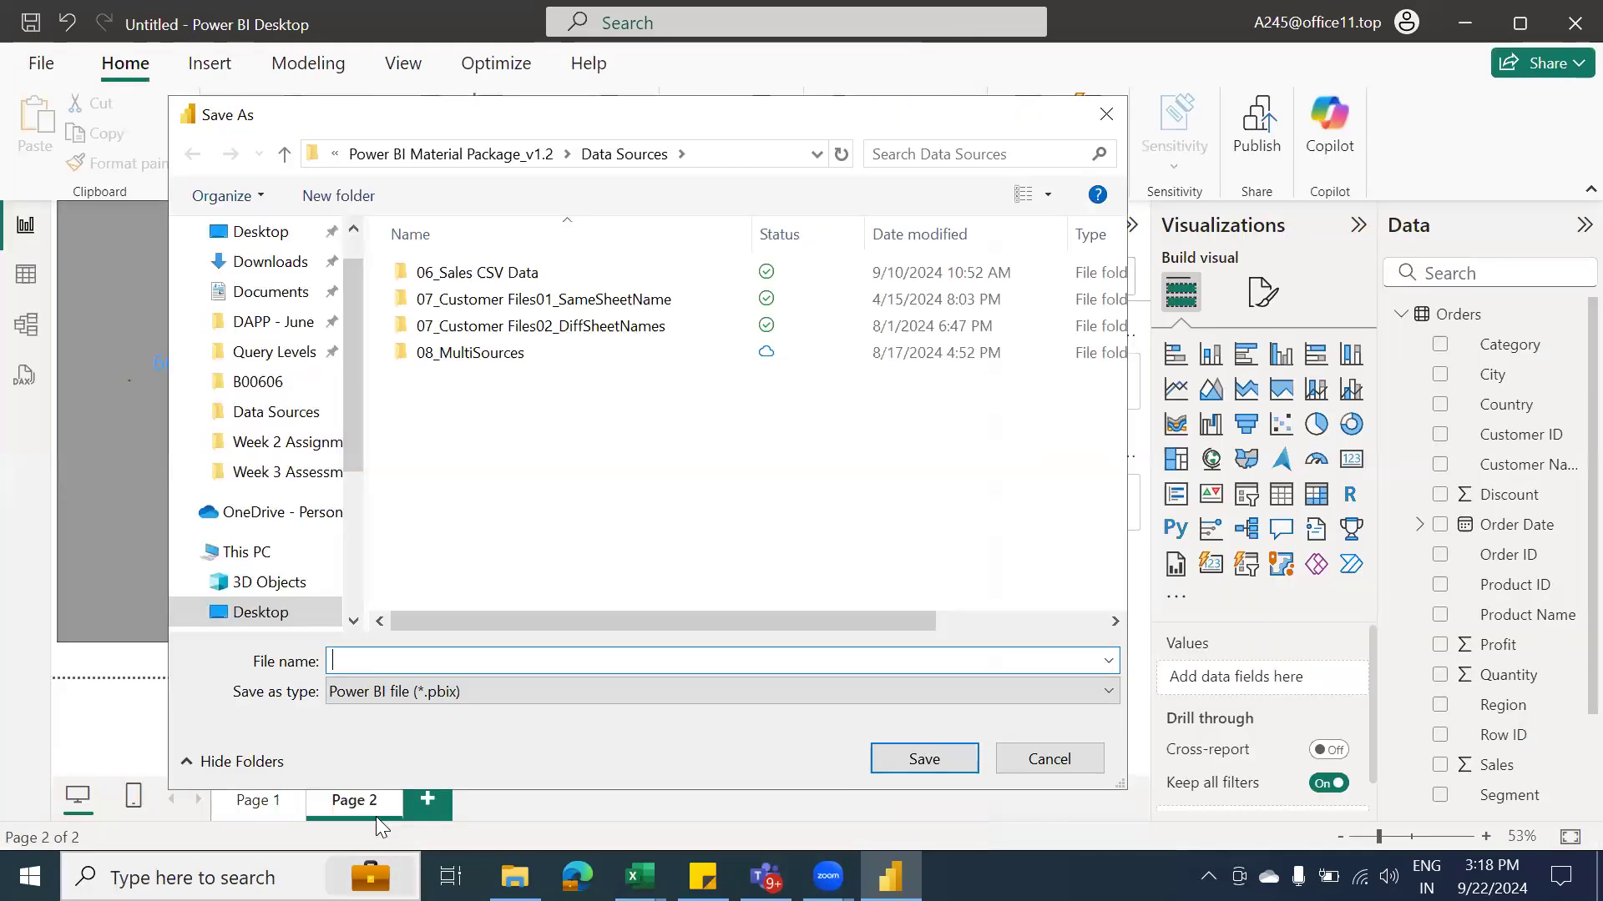
scroll(300, 467, down, 3)
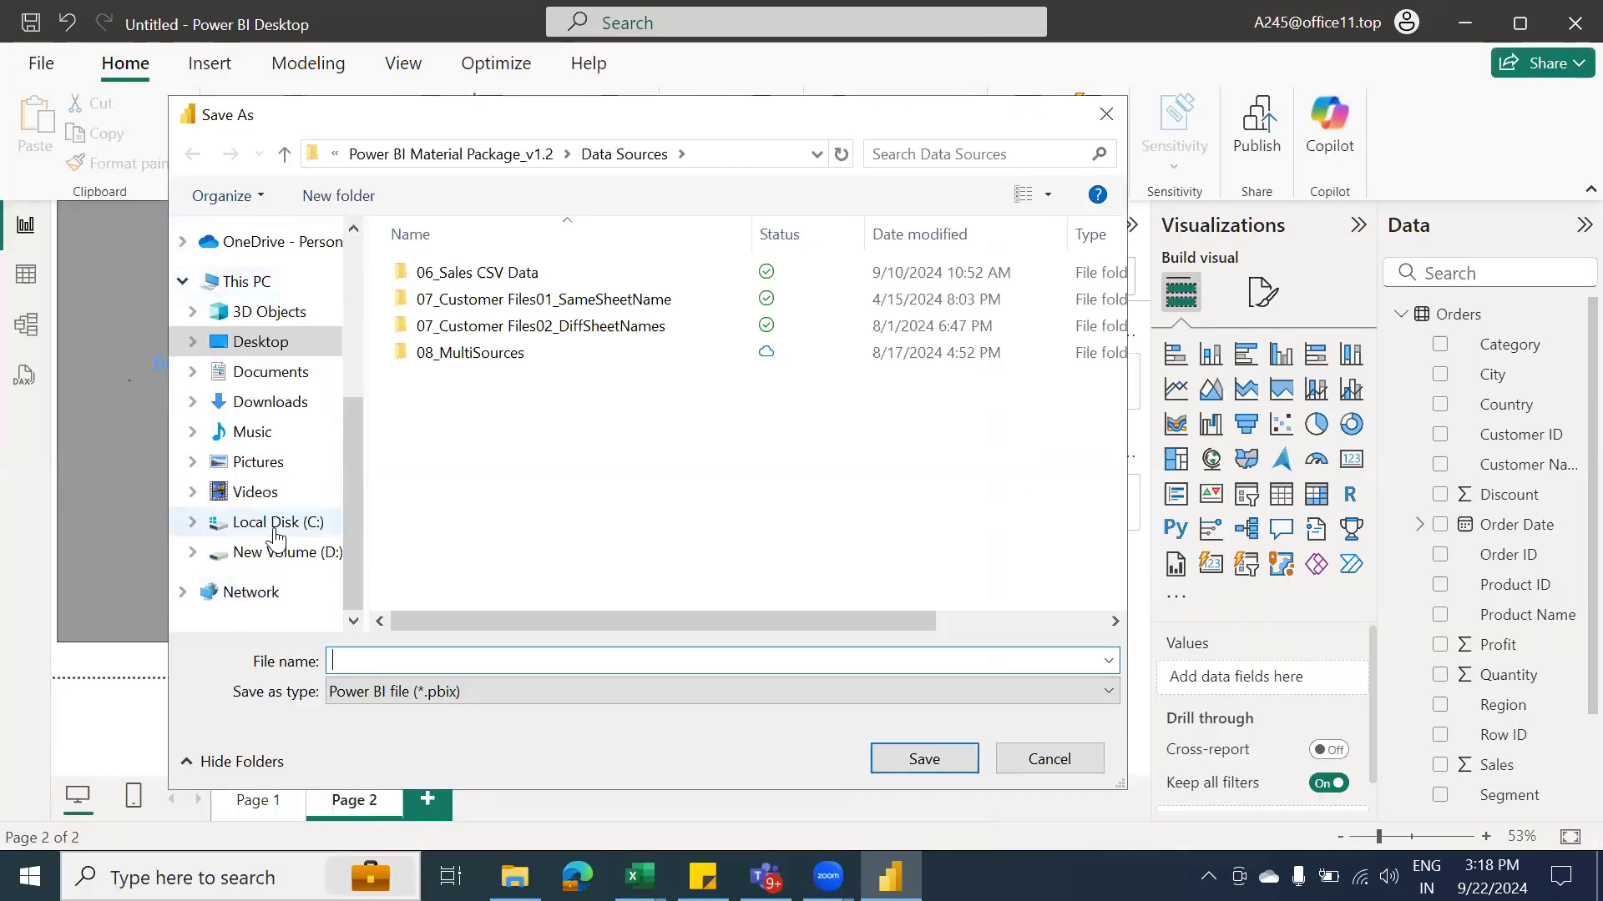
click(268, 561)
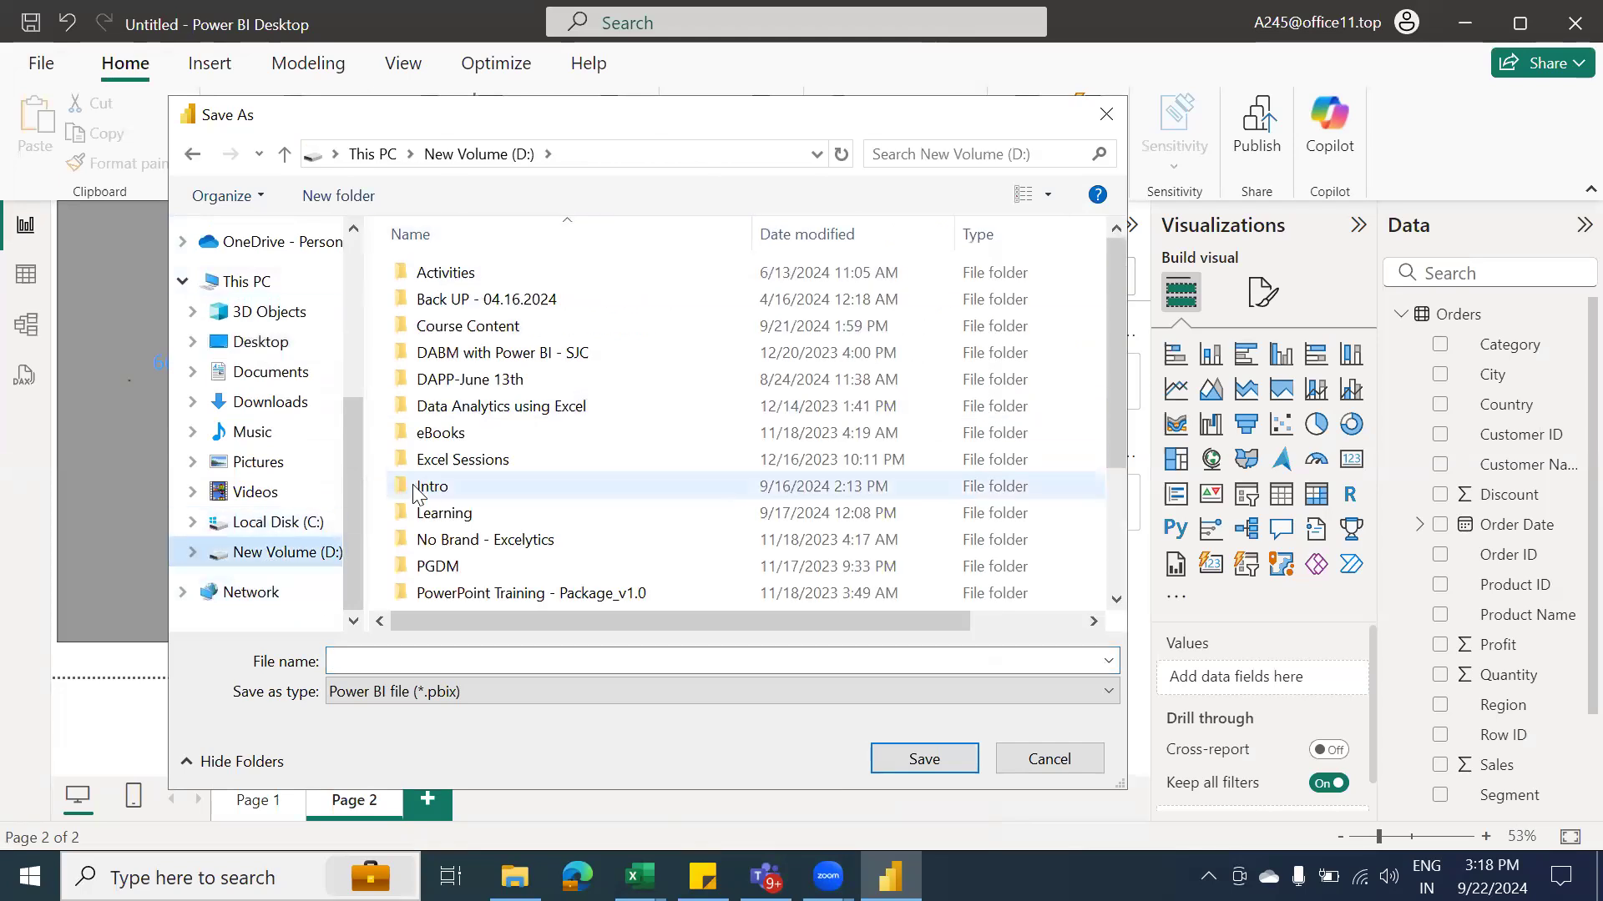
double_click(434, 486)
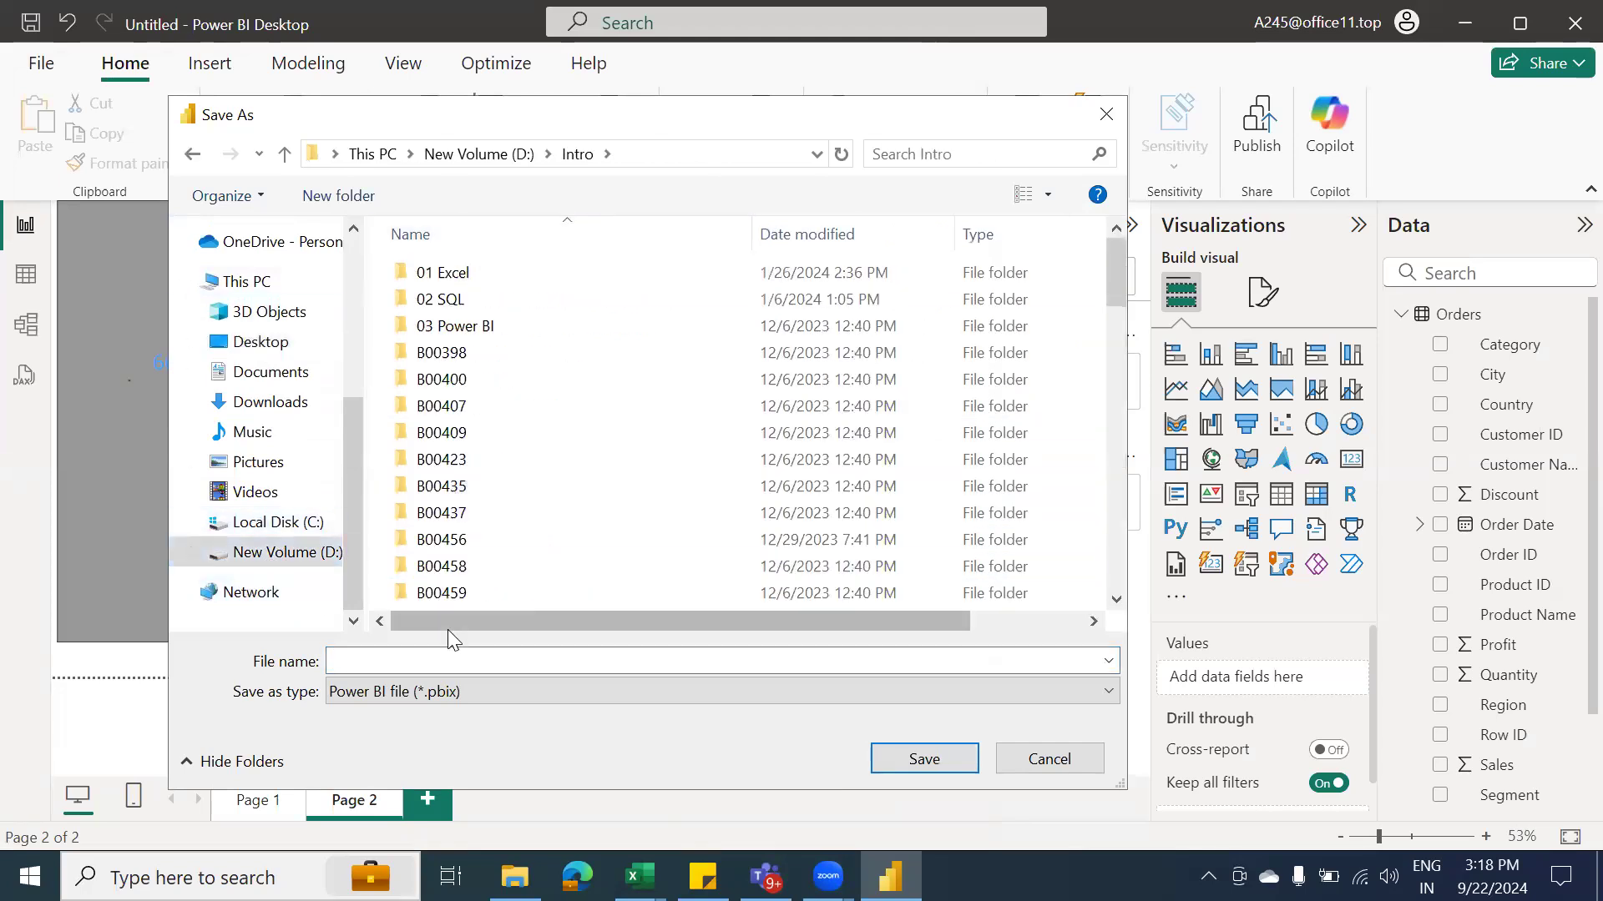
Enter "B00614 - Day 1" as the file name for the Power BI report
click(457, 665)
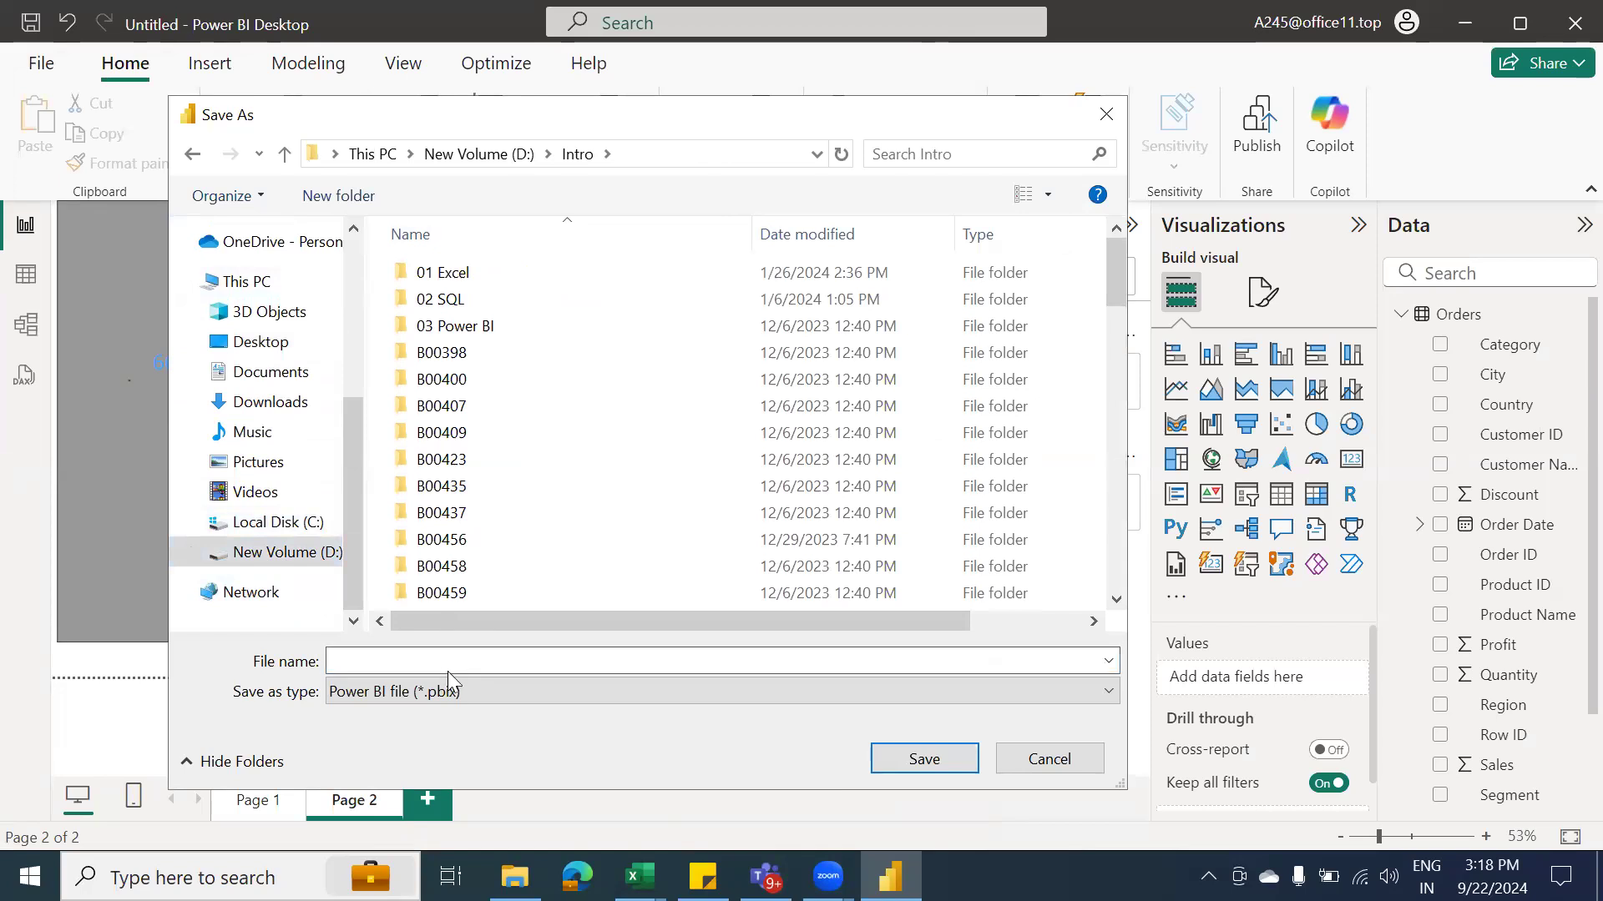
click(457, 665)
text(b)
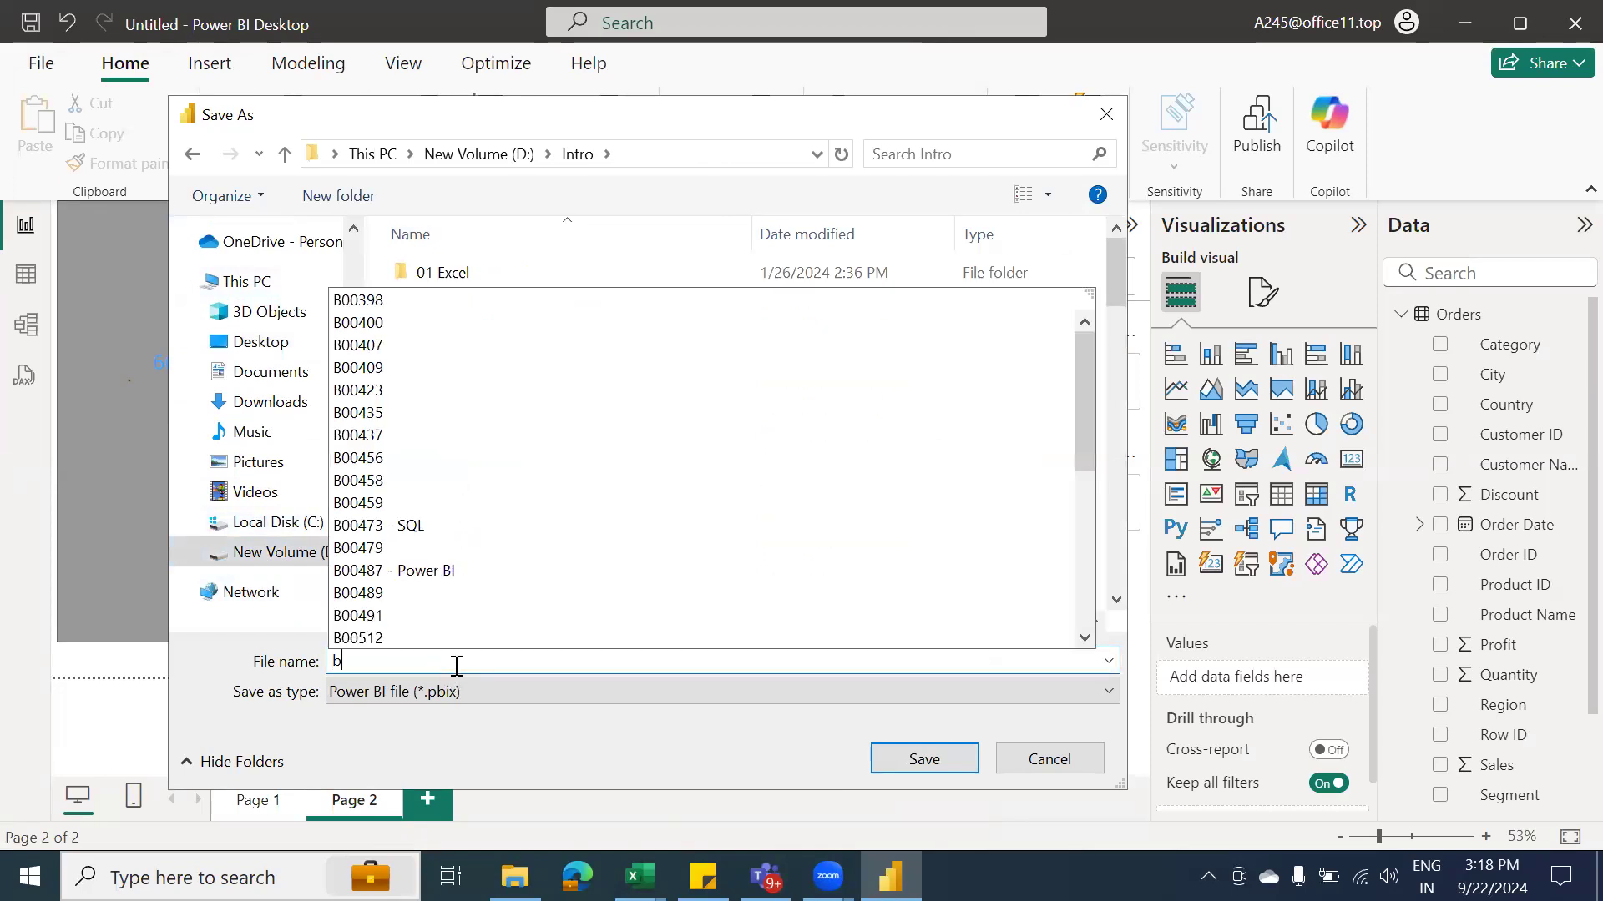
key(BackSpace)
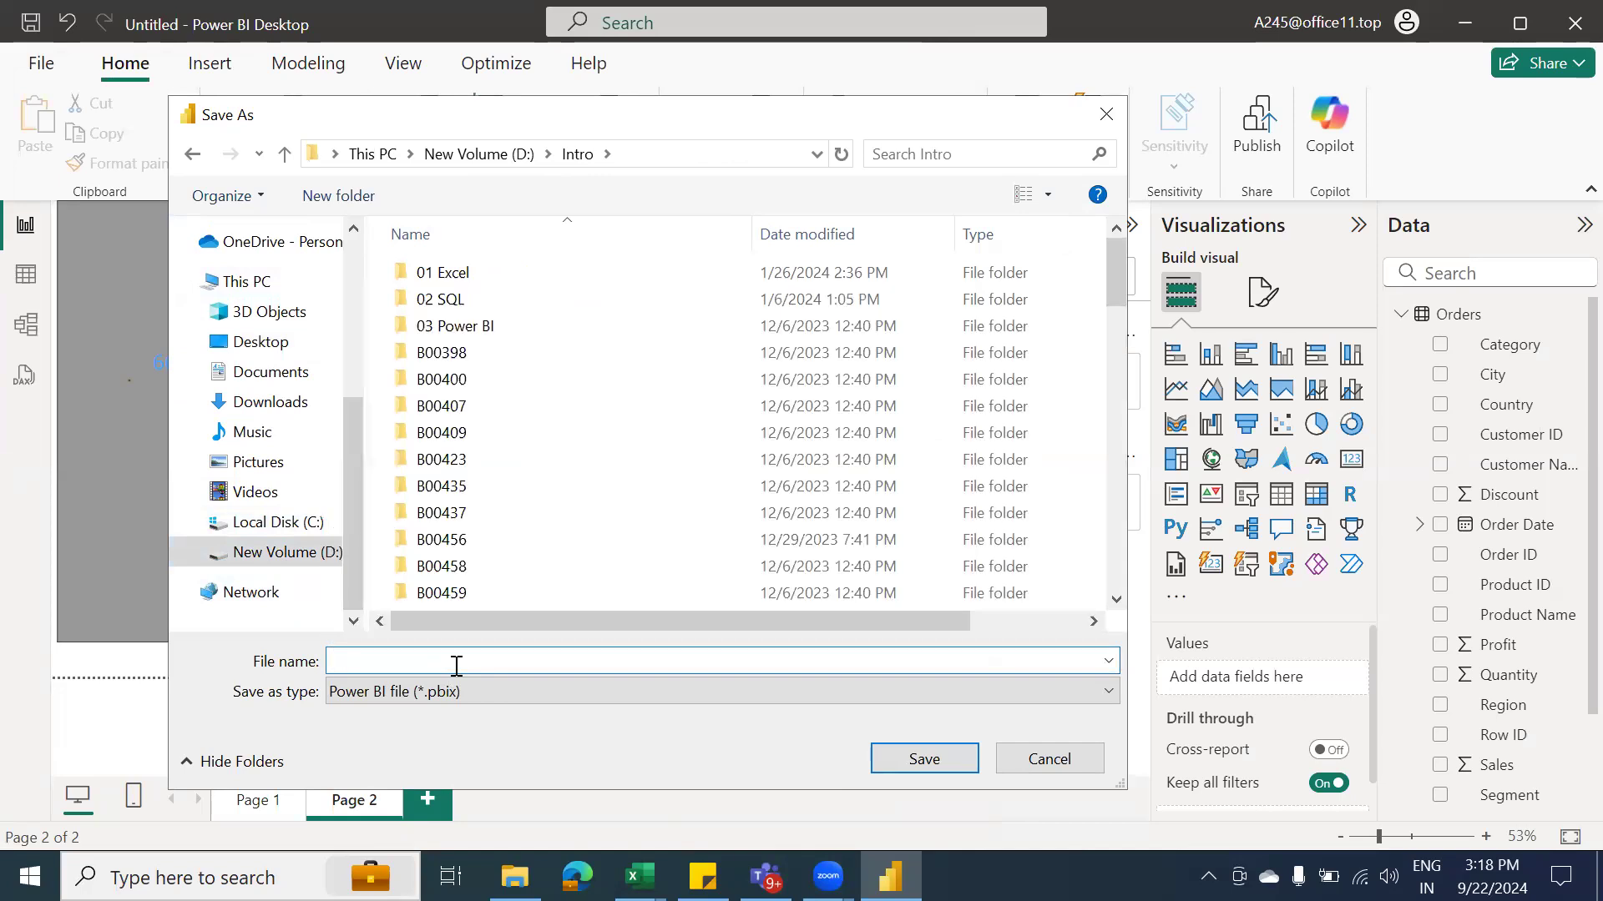
text(B00)
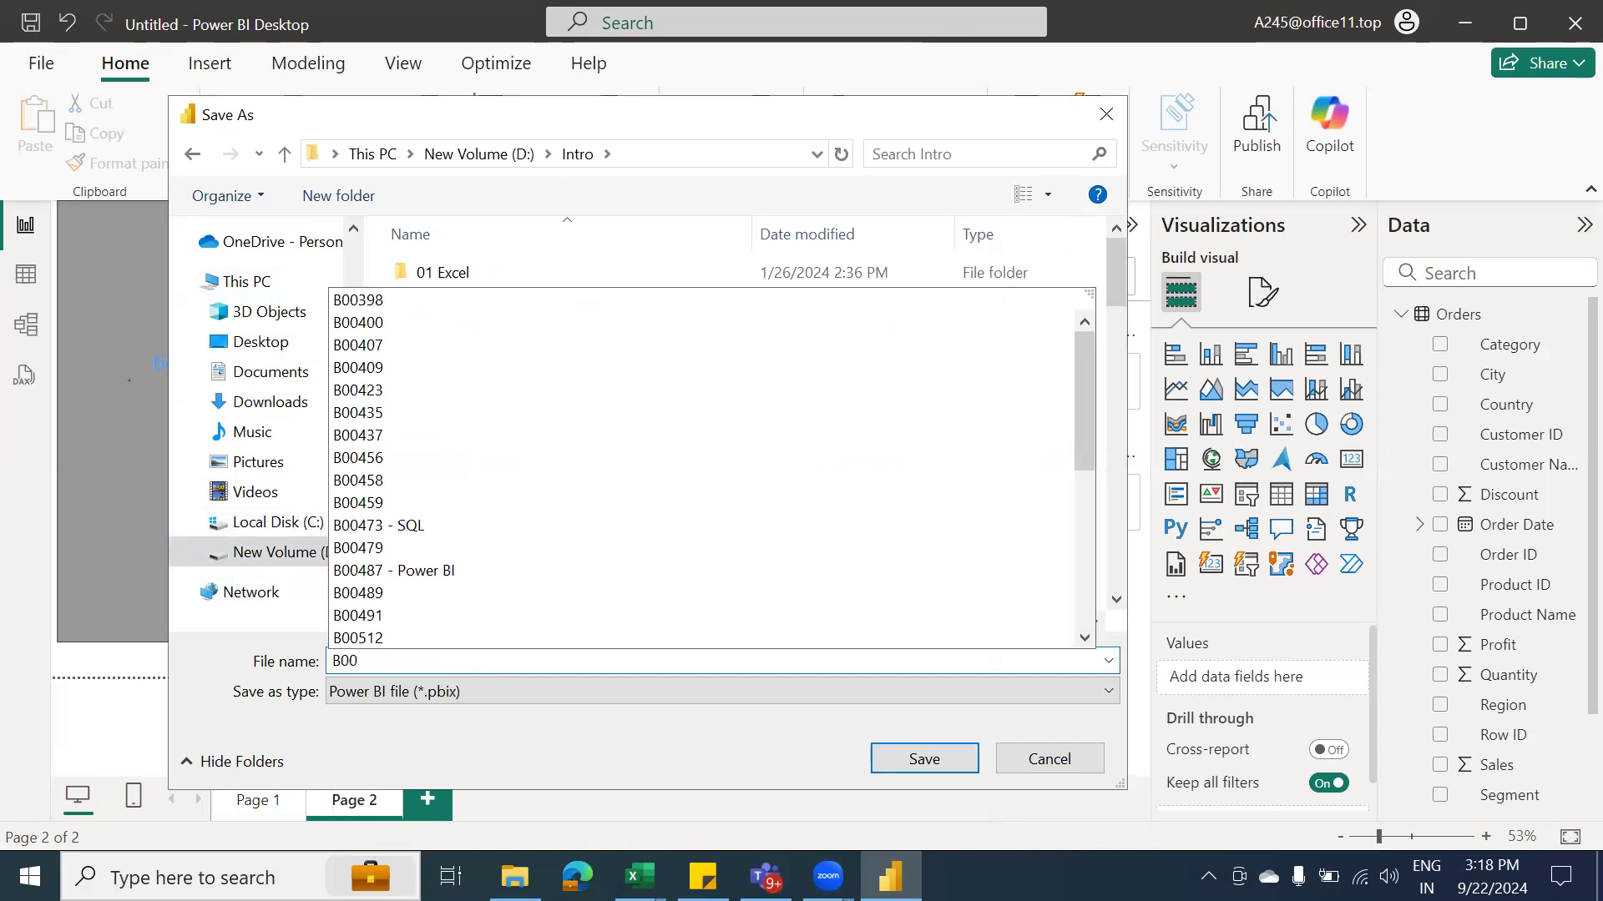
text(614)
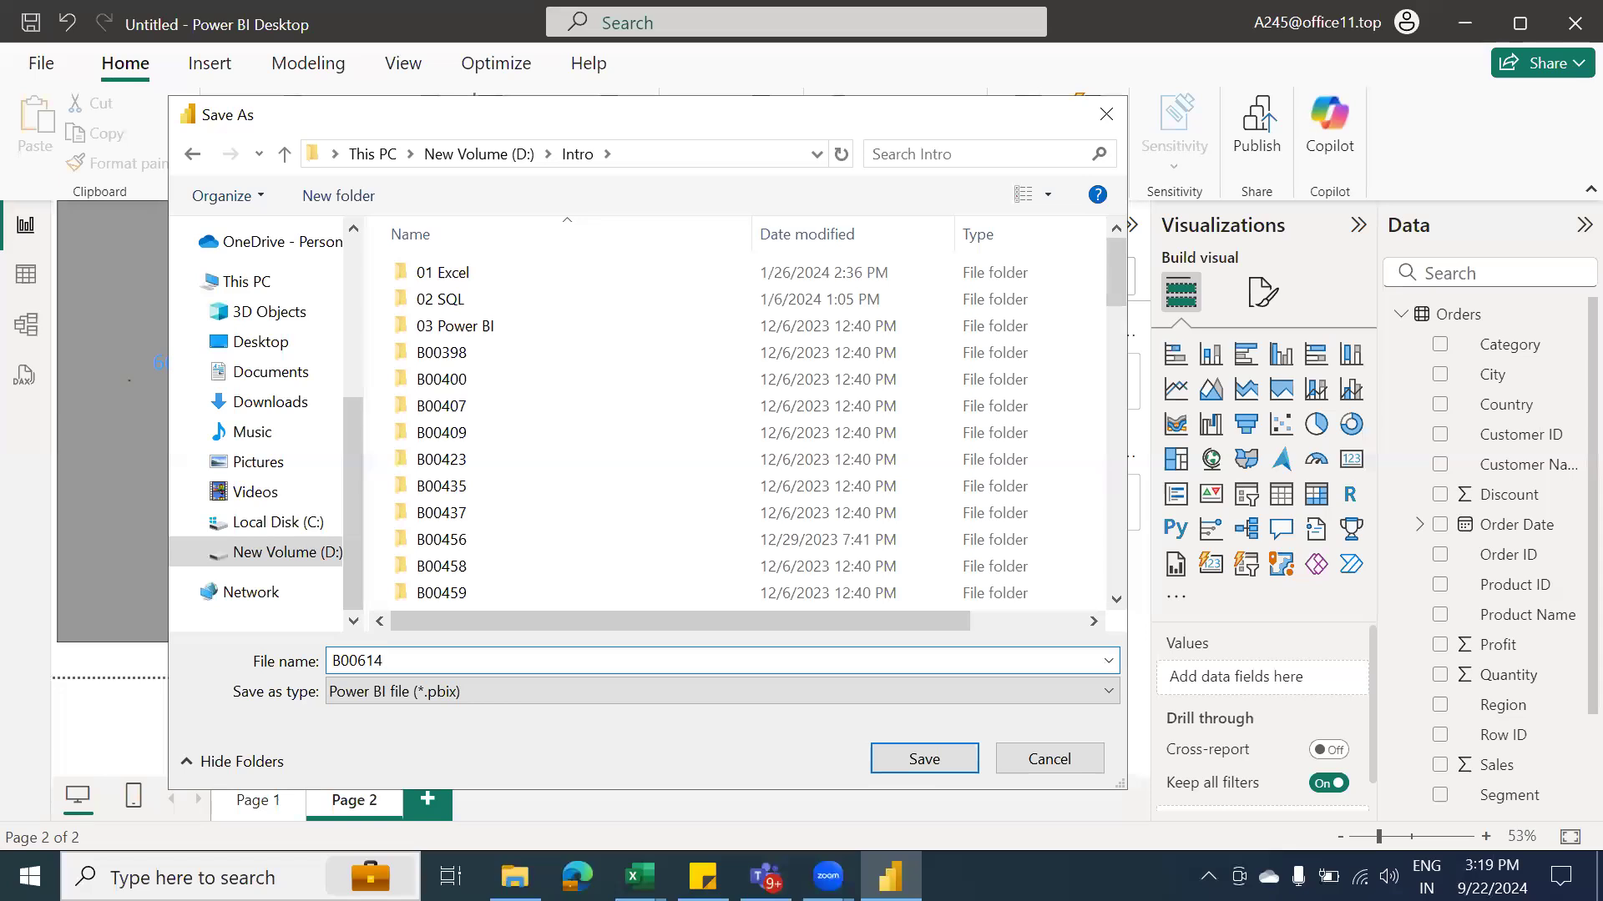
text( - Day 1)
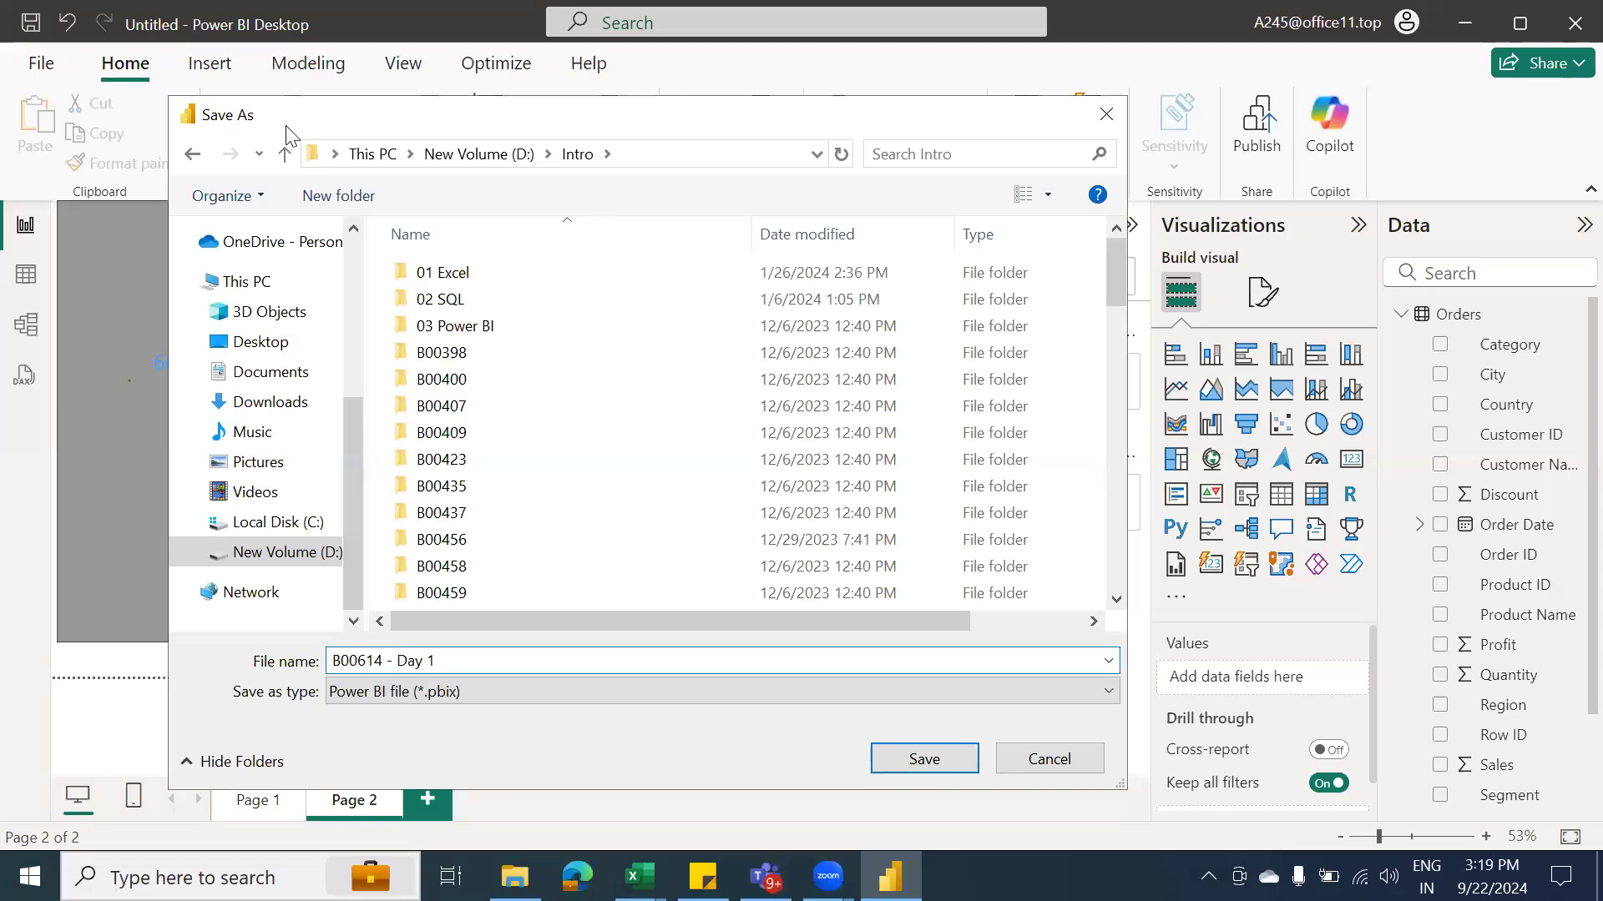
Create a folder named B00614 inside Intro and save the report in it
click(368, 182)
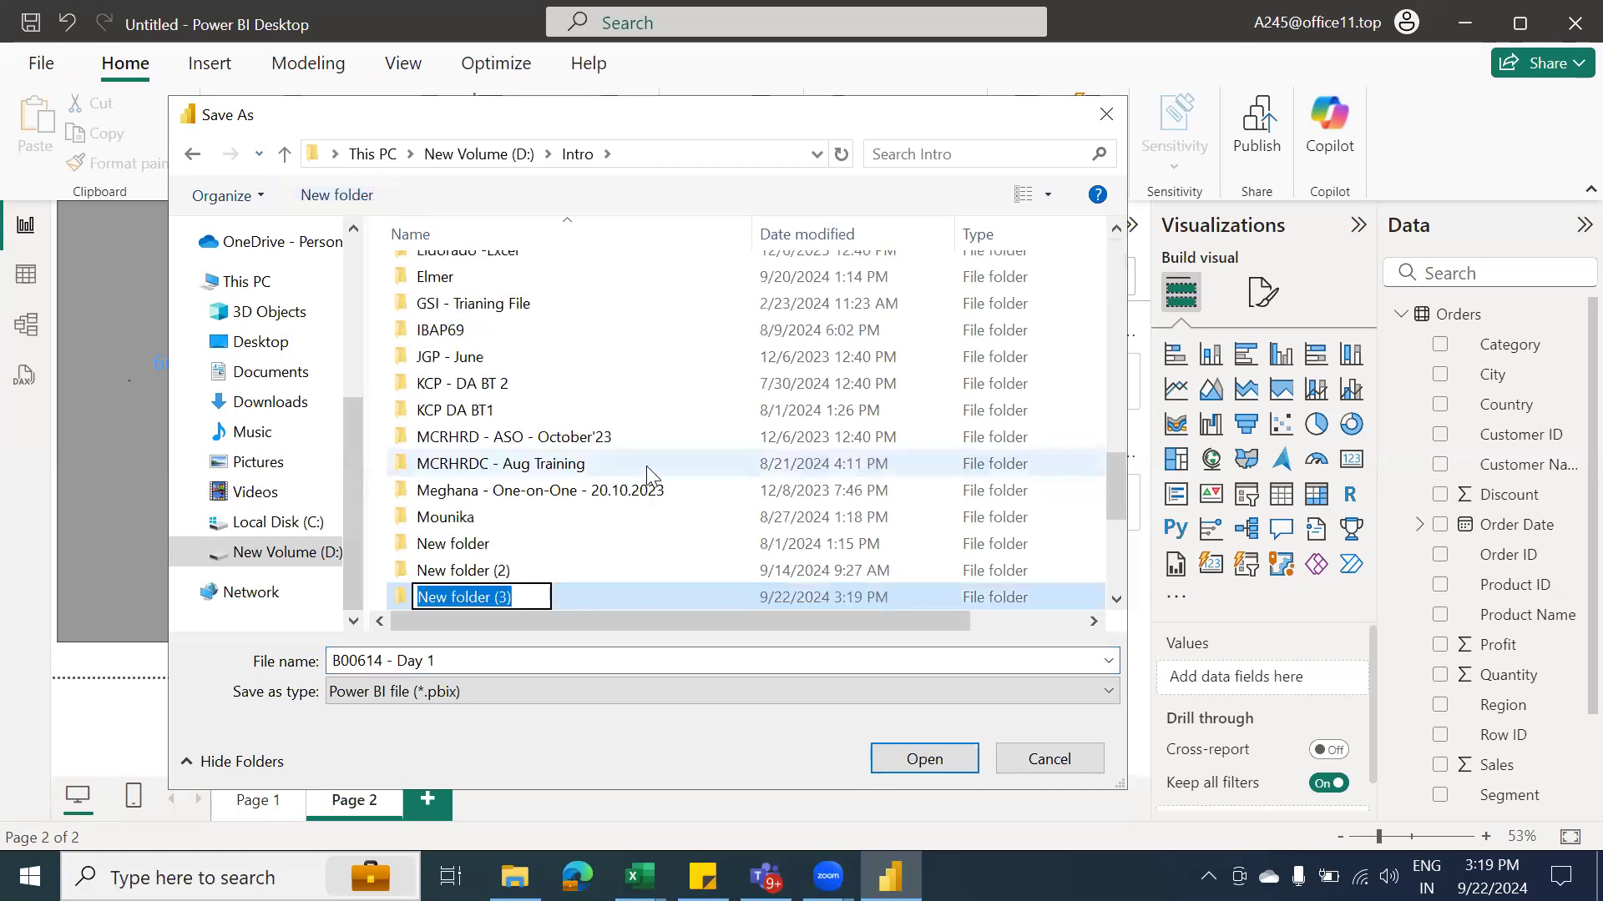
text(B00614)
key(Return)
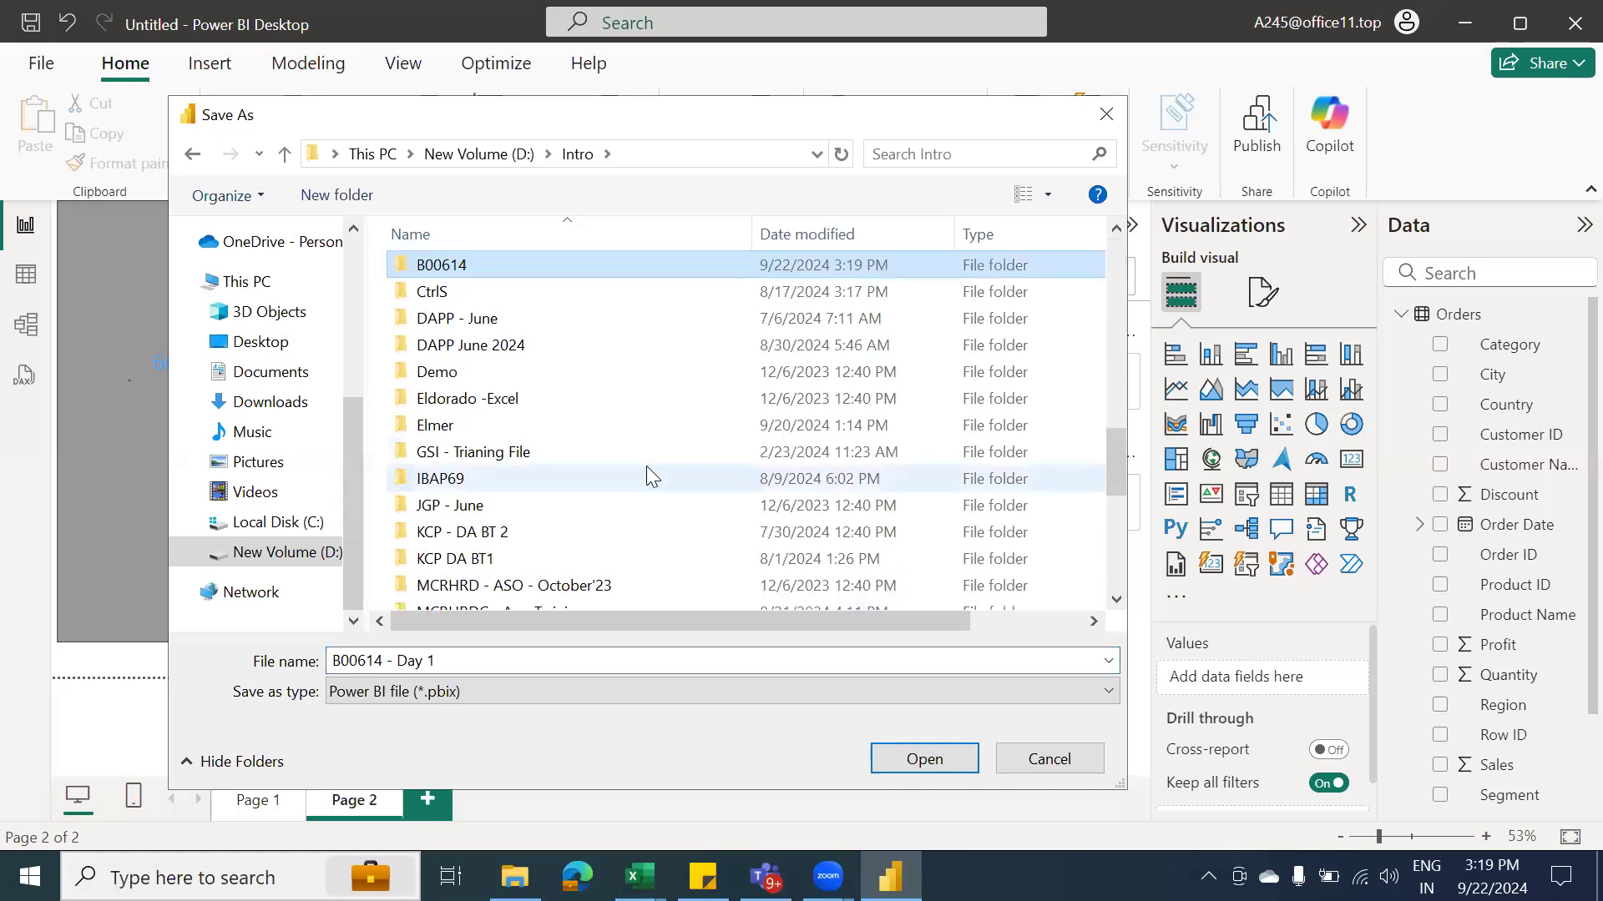
key(Return)
click(941, 759)
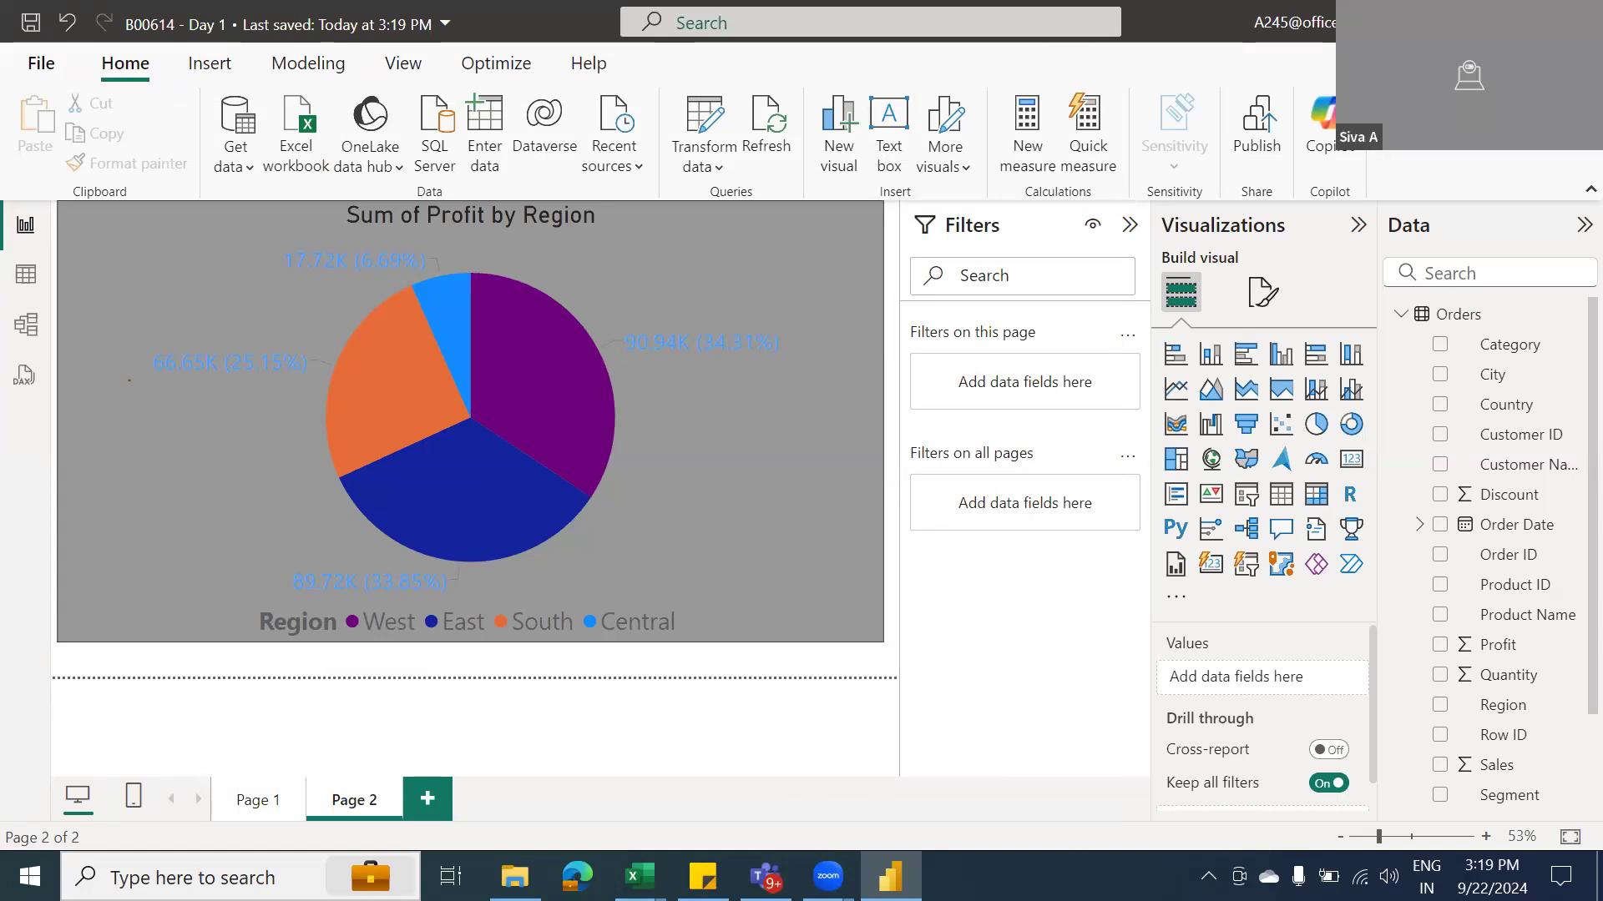
Close the saved report and launch Power BI Desktop again through a Windows search for "power bi"
click(1563, 25)
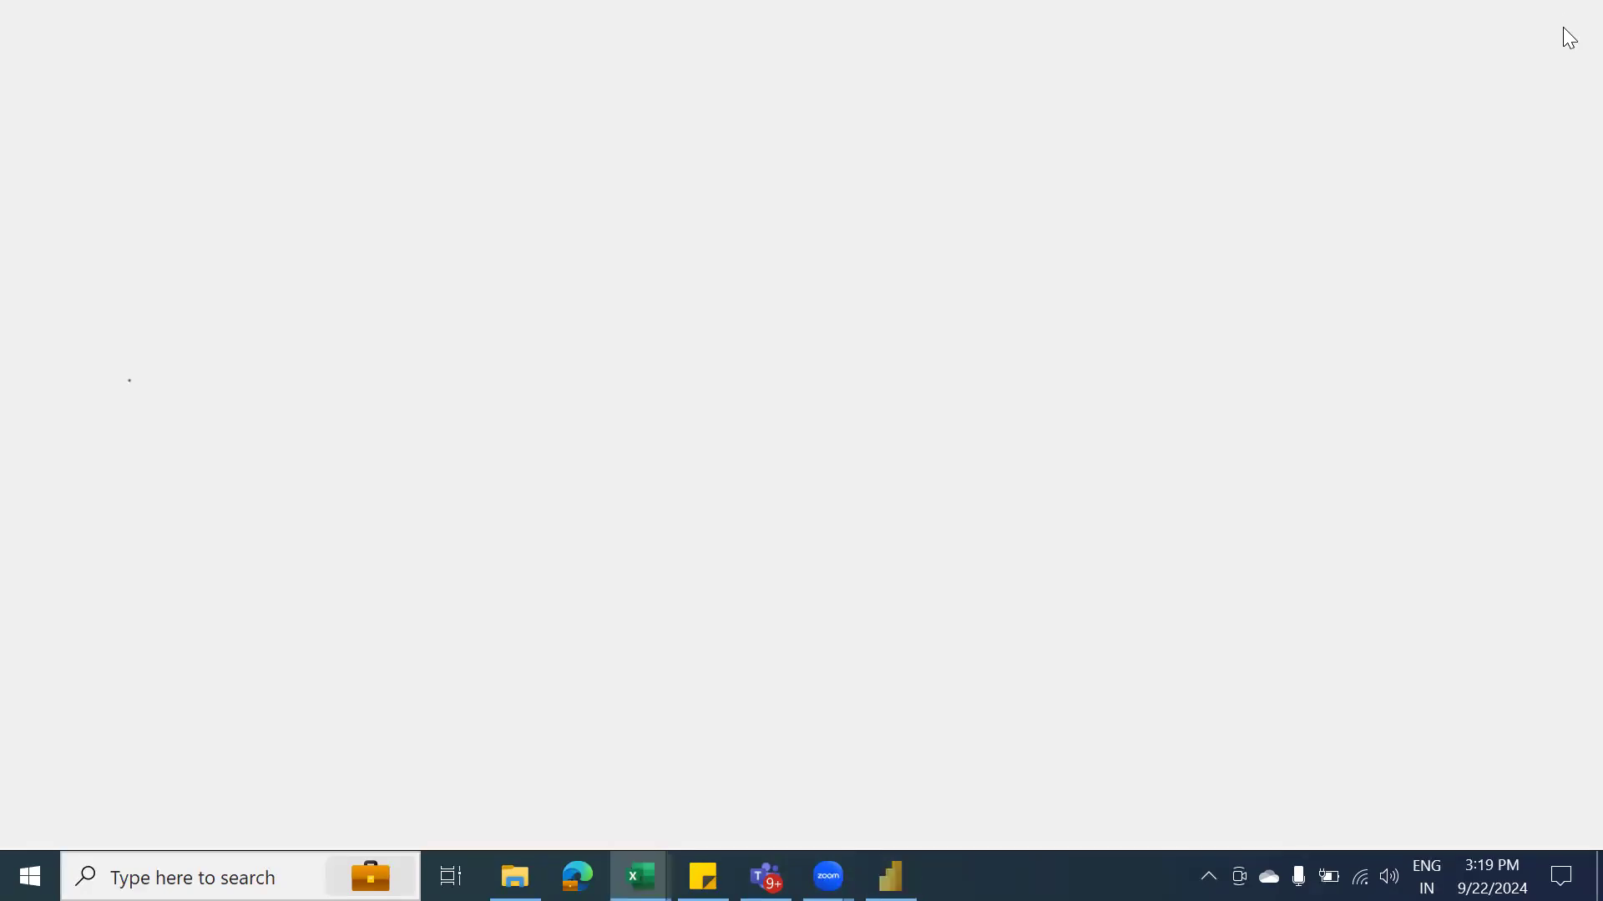
click(1573, 30)
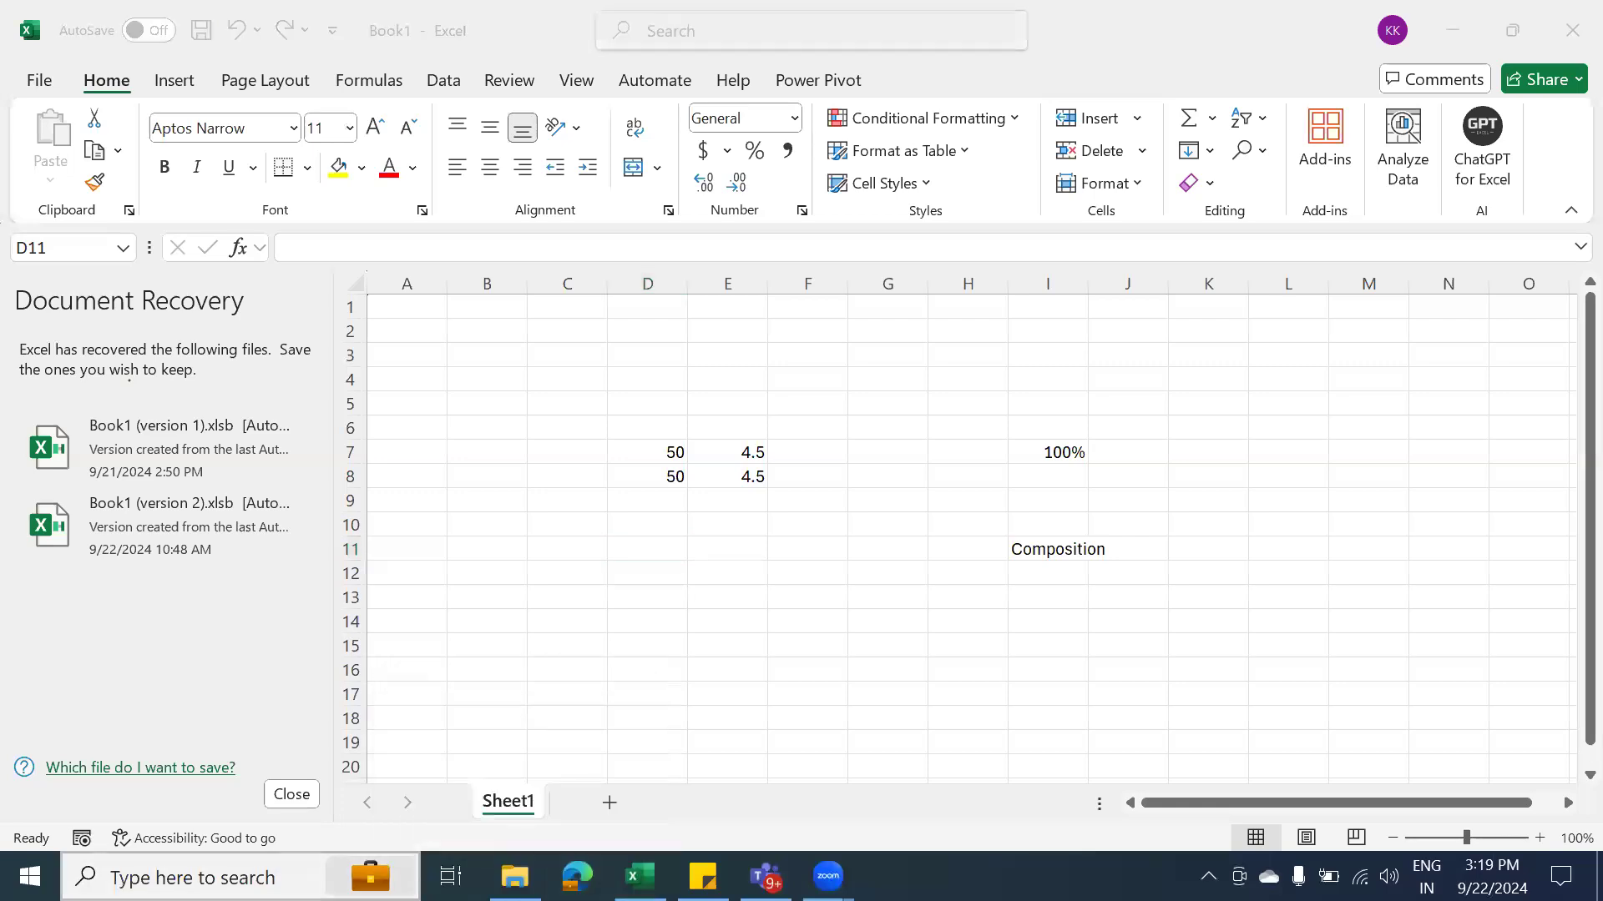
click(192, 878)
text(power bi)
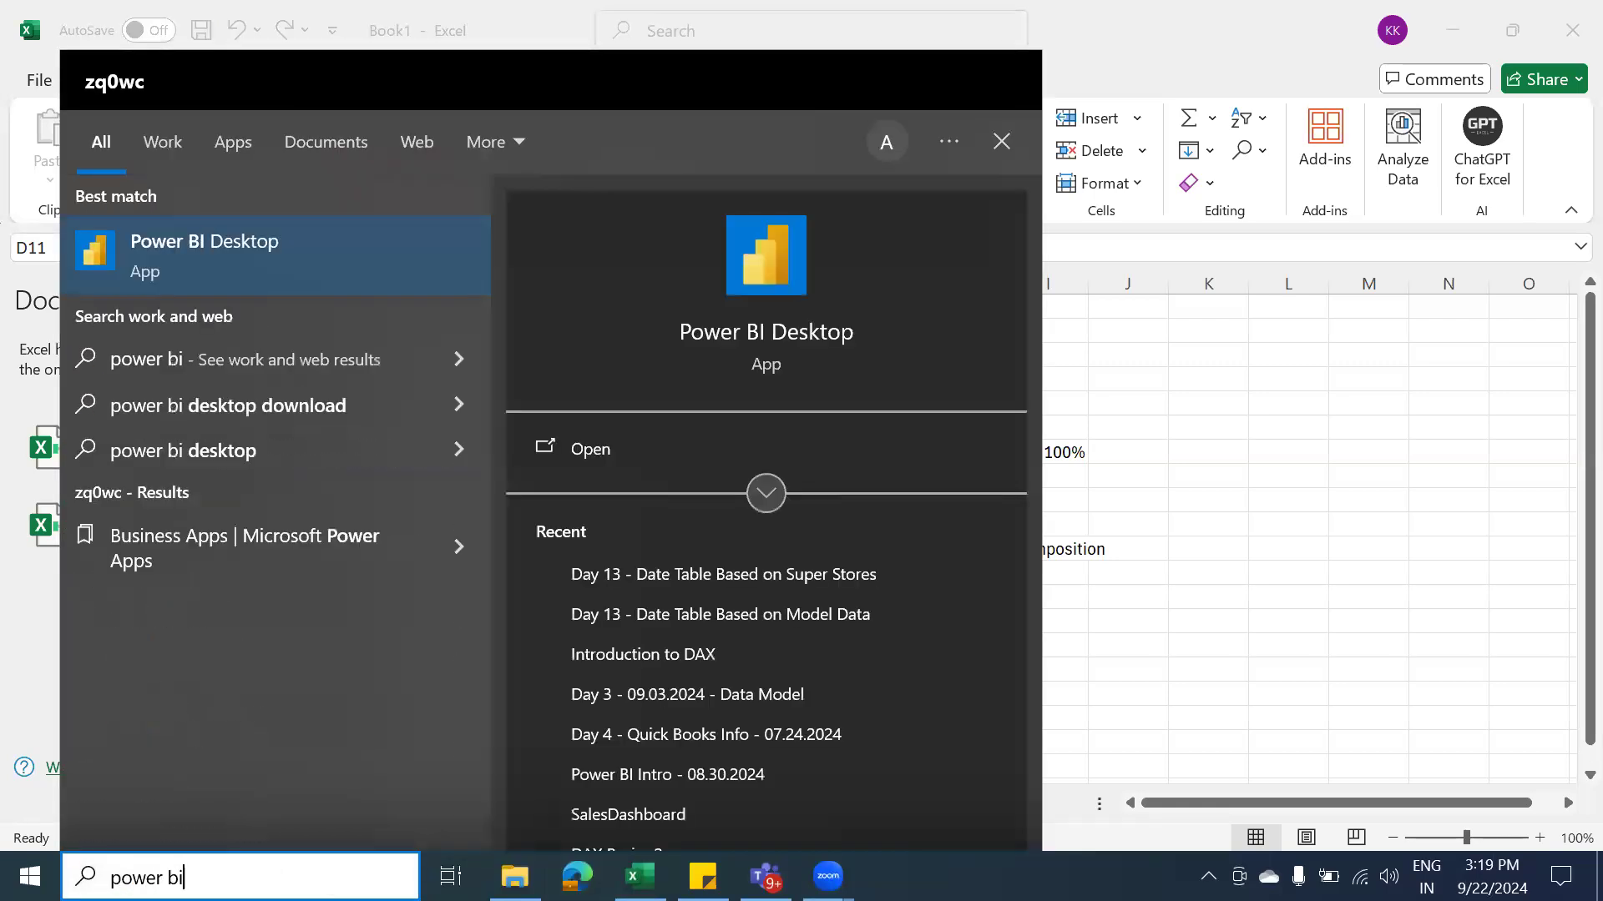
key(Return)
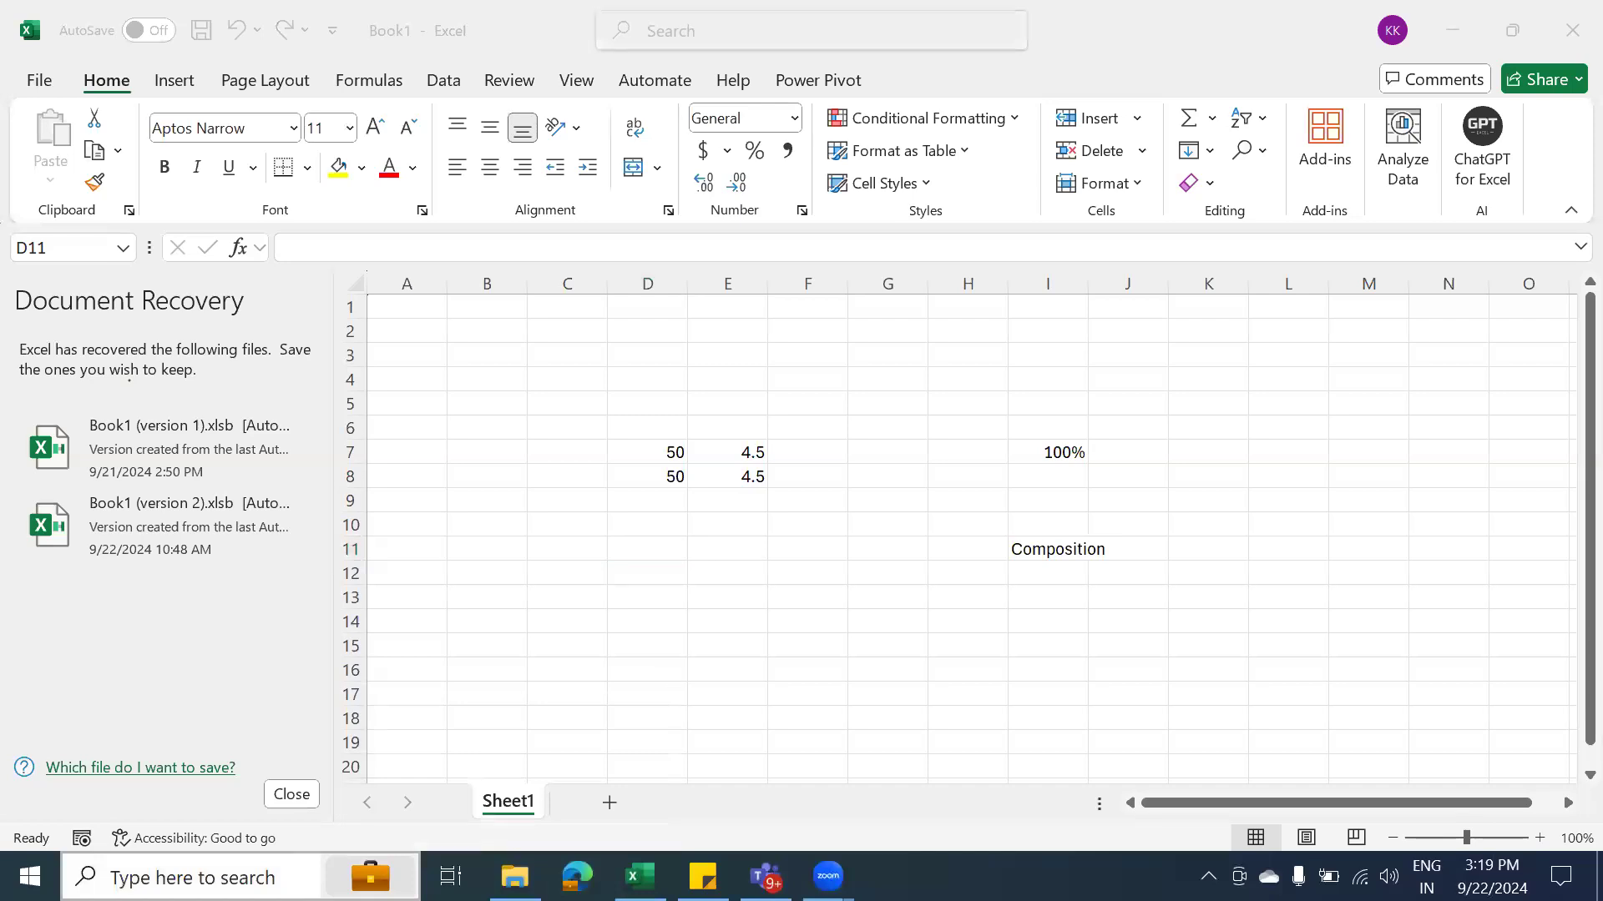
Dismiss Document Recovery in Excel, choosing to keep the recovered files available for viewing the next time Excel starts
click(283, 798)
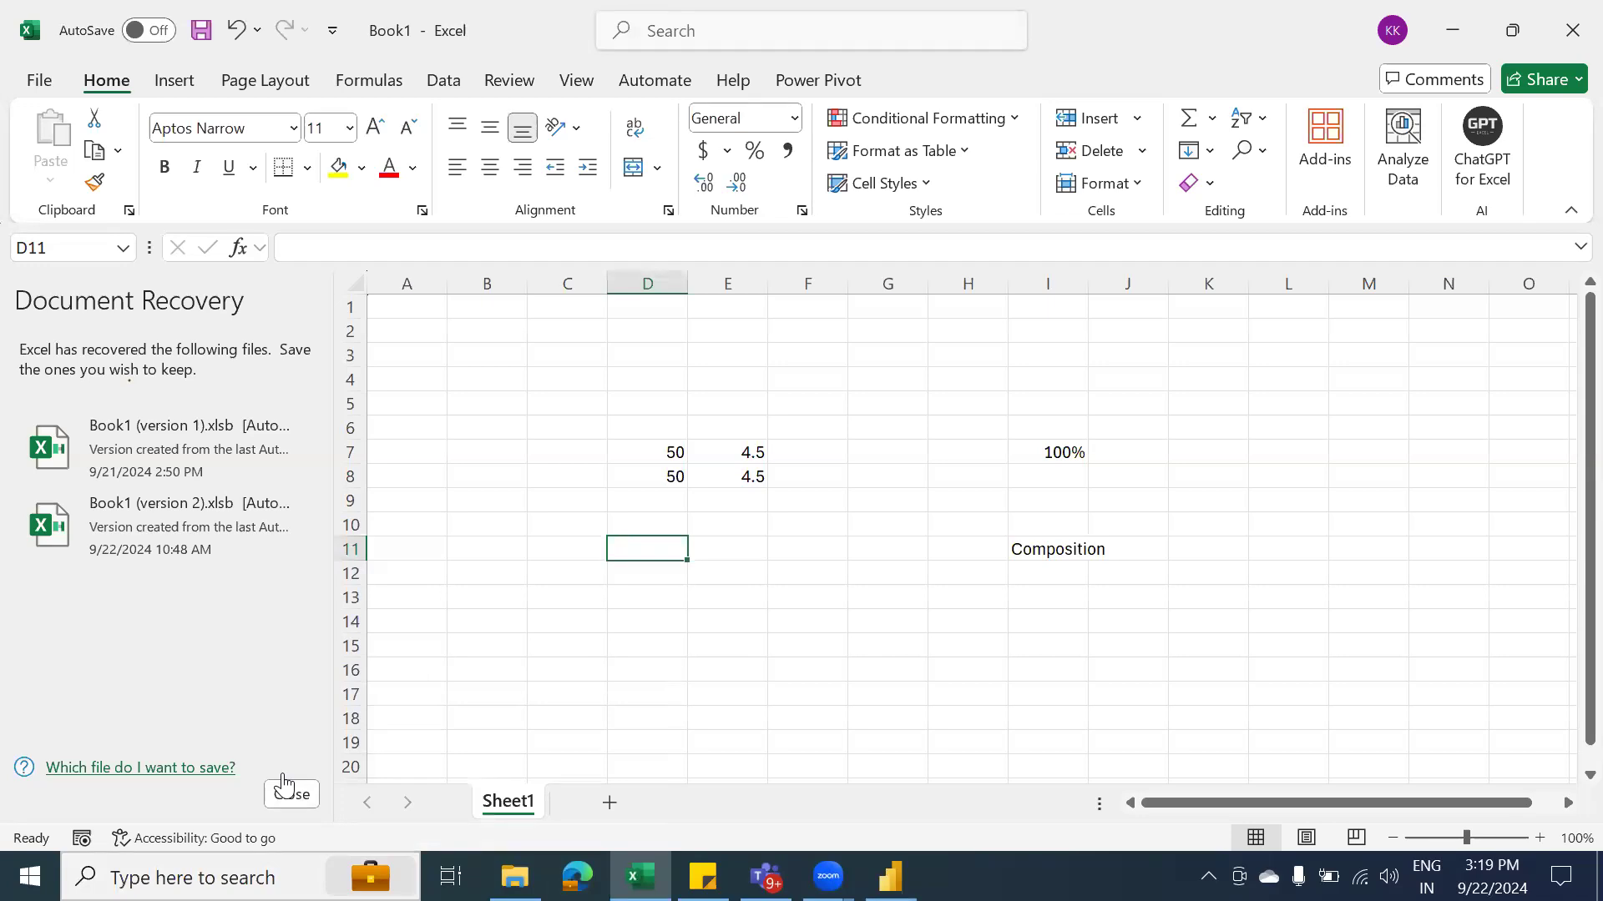
click(299, 794)
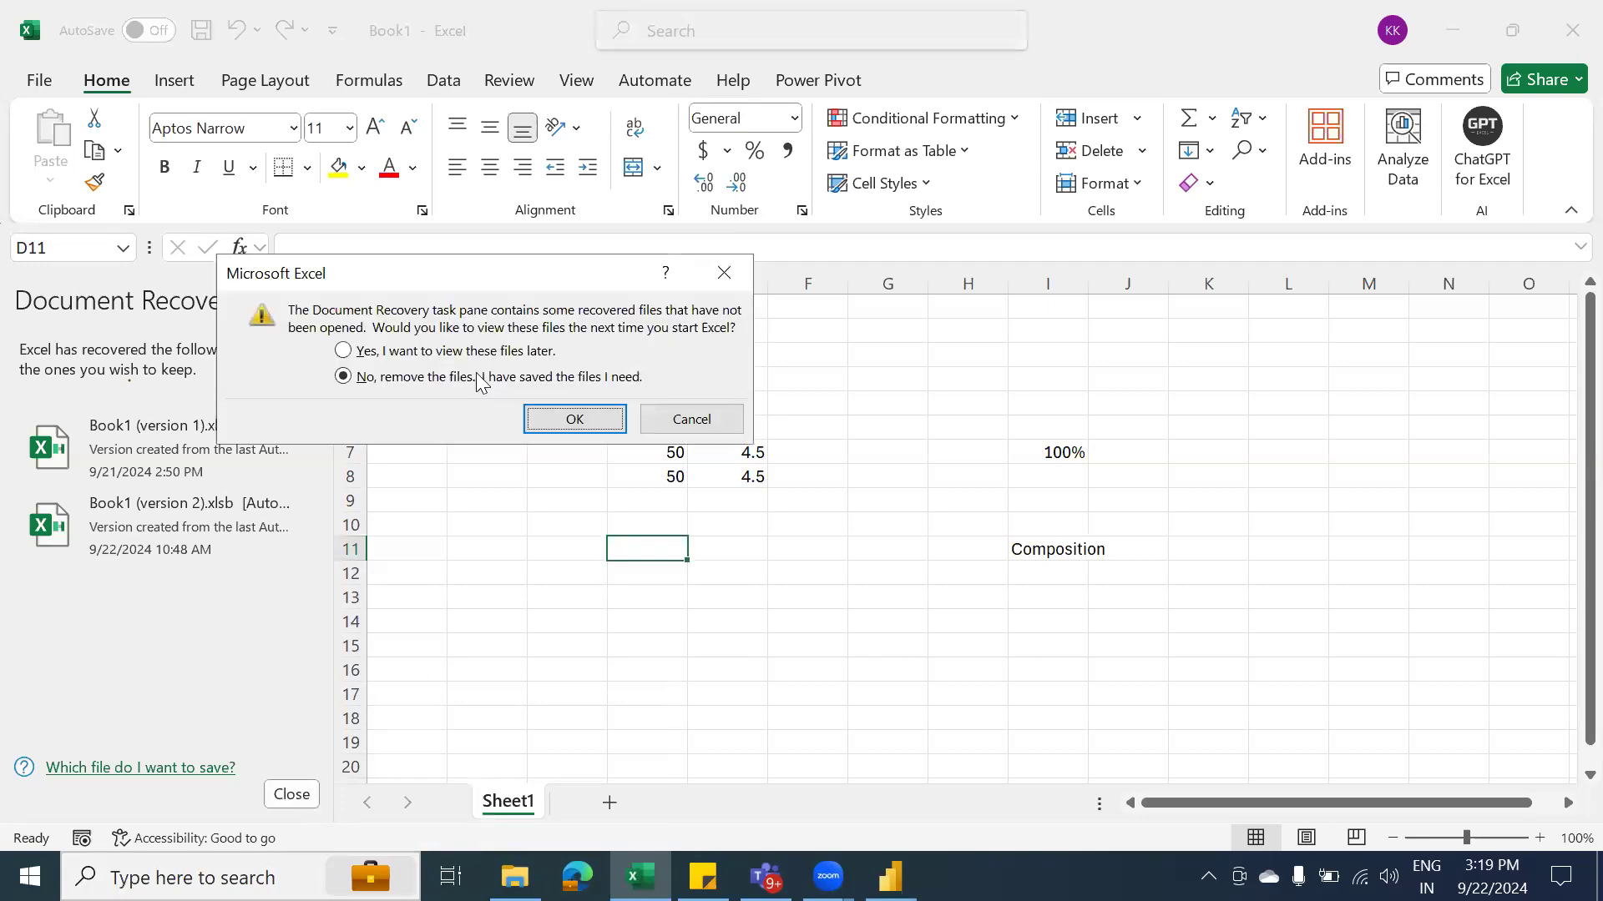
click(360, 352)
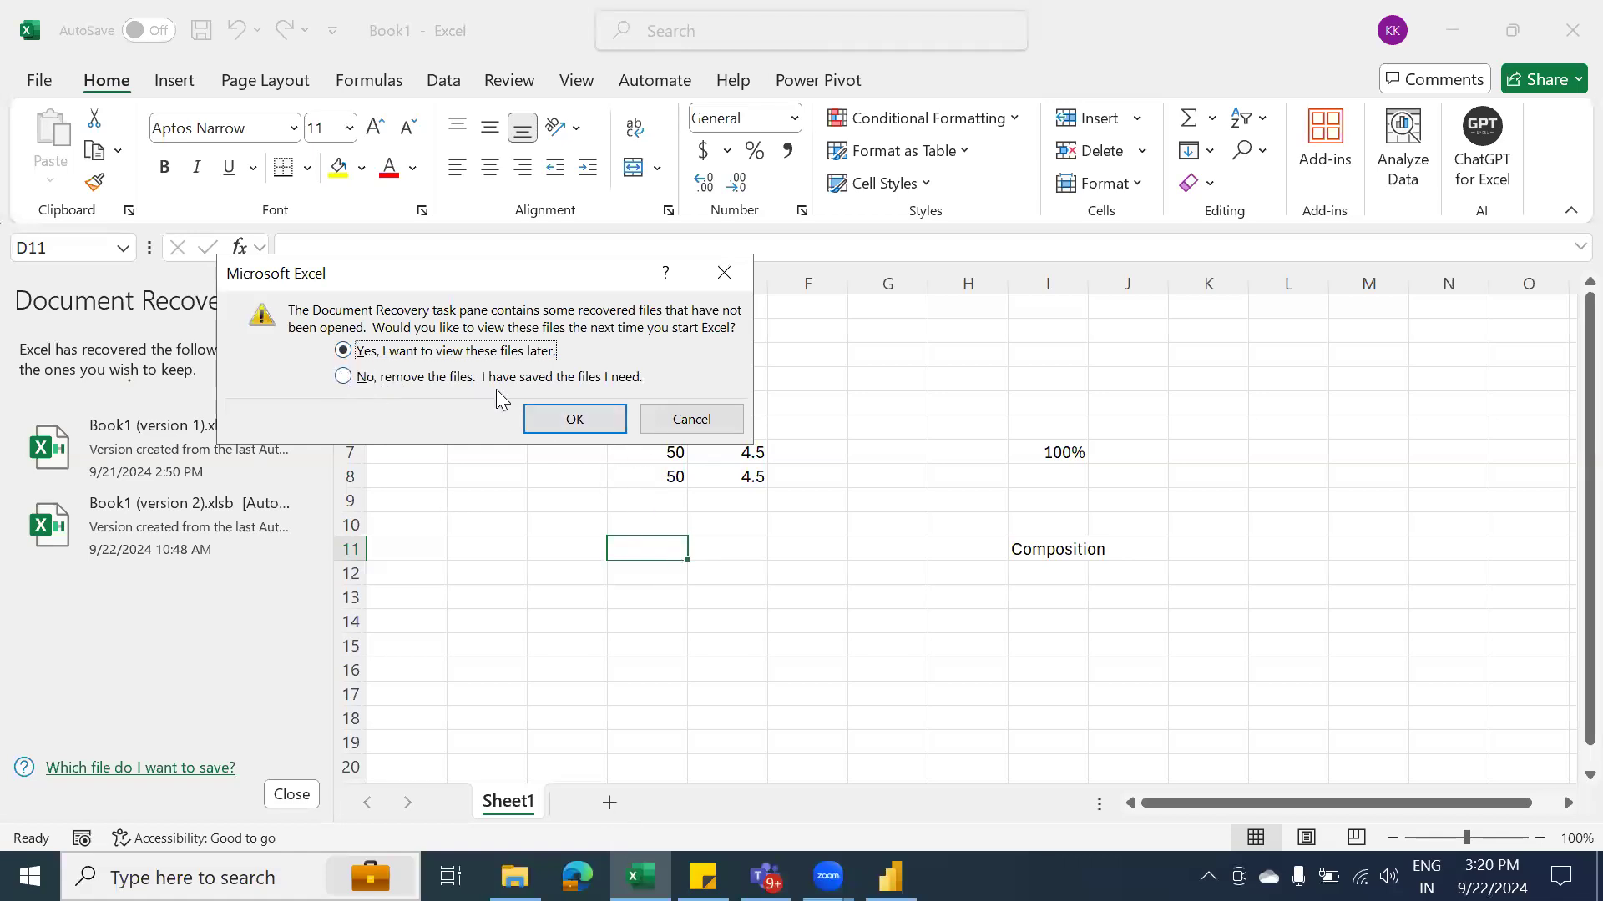
click(574, 421)
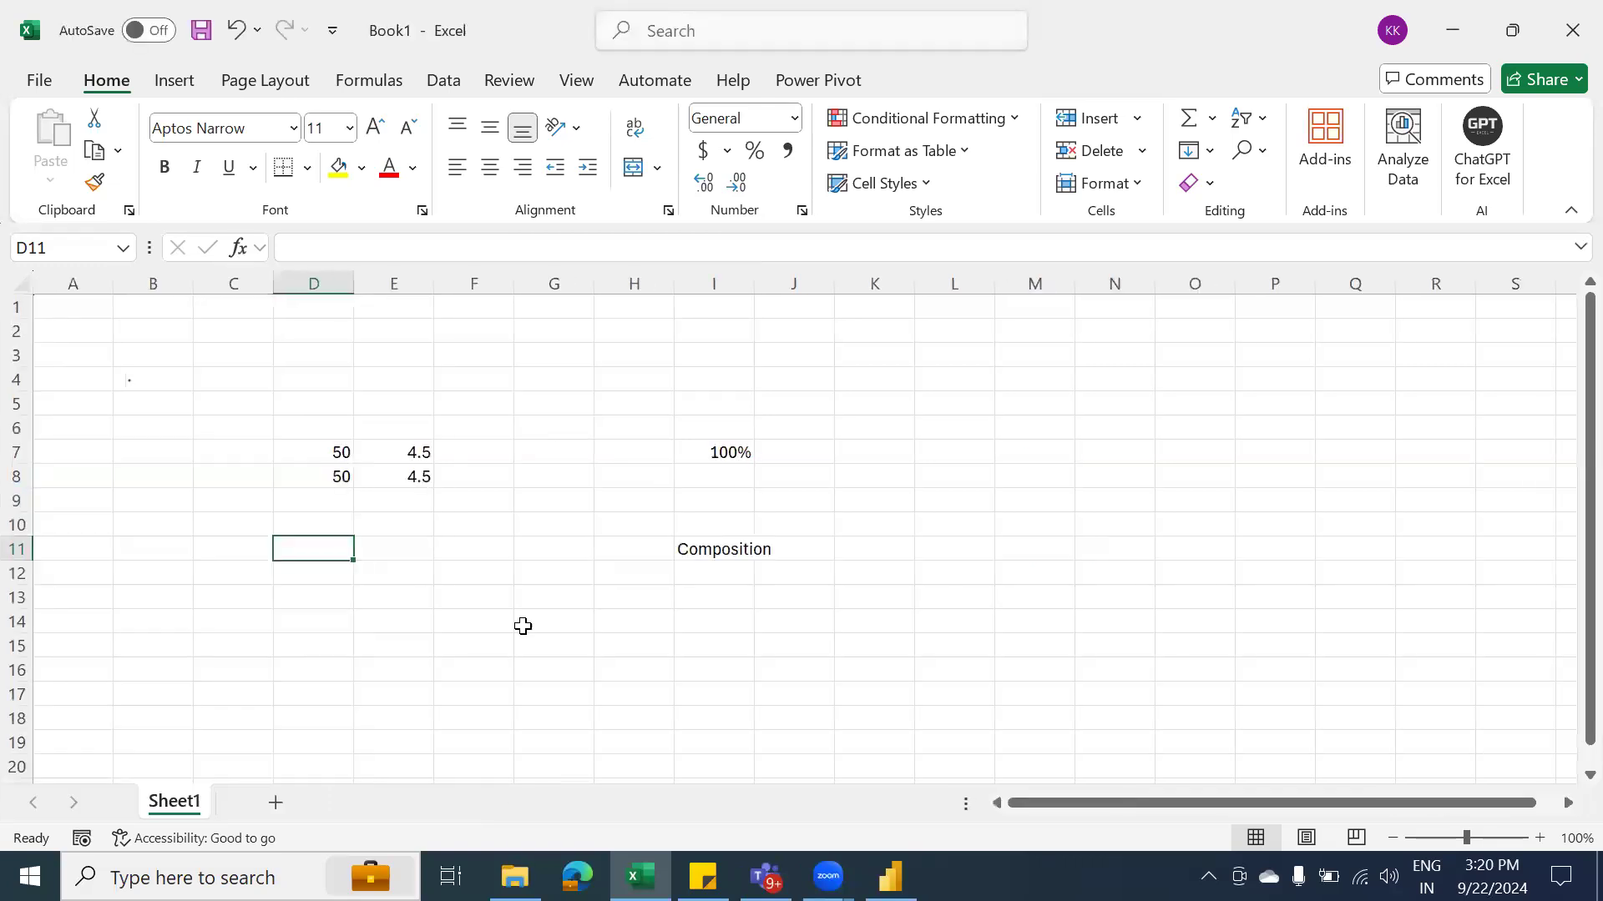
Enter "Pbix" in cell I14 of Sheet1 in the Book1 workbook
click(517, 646)
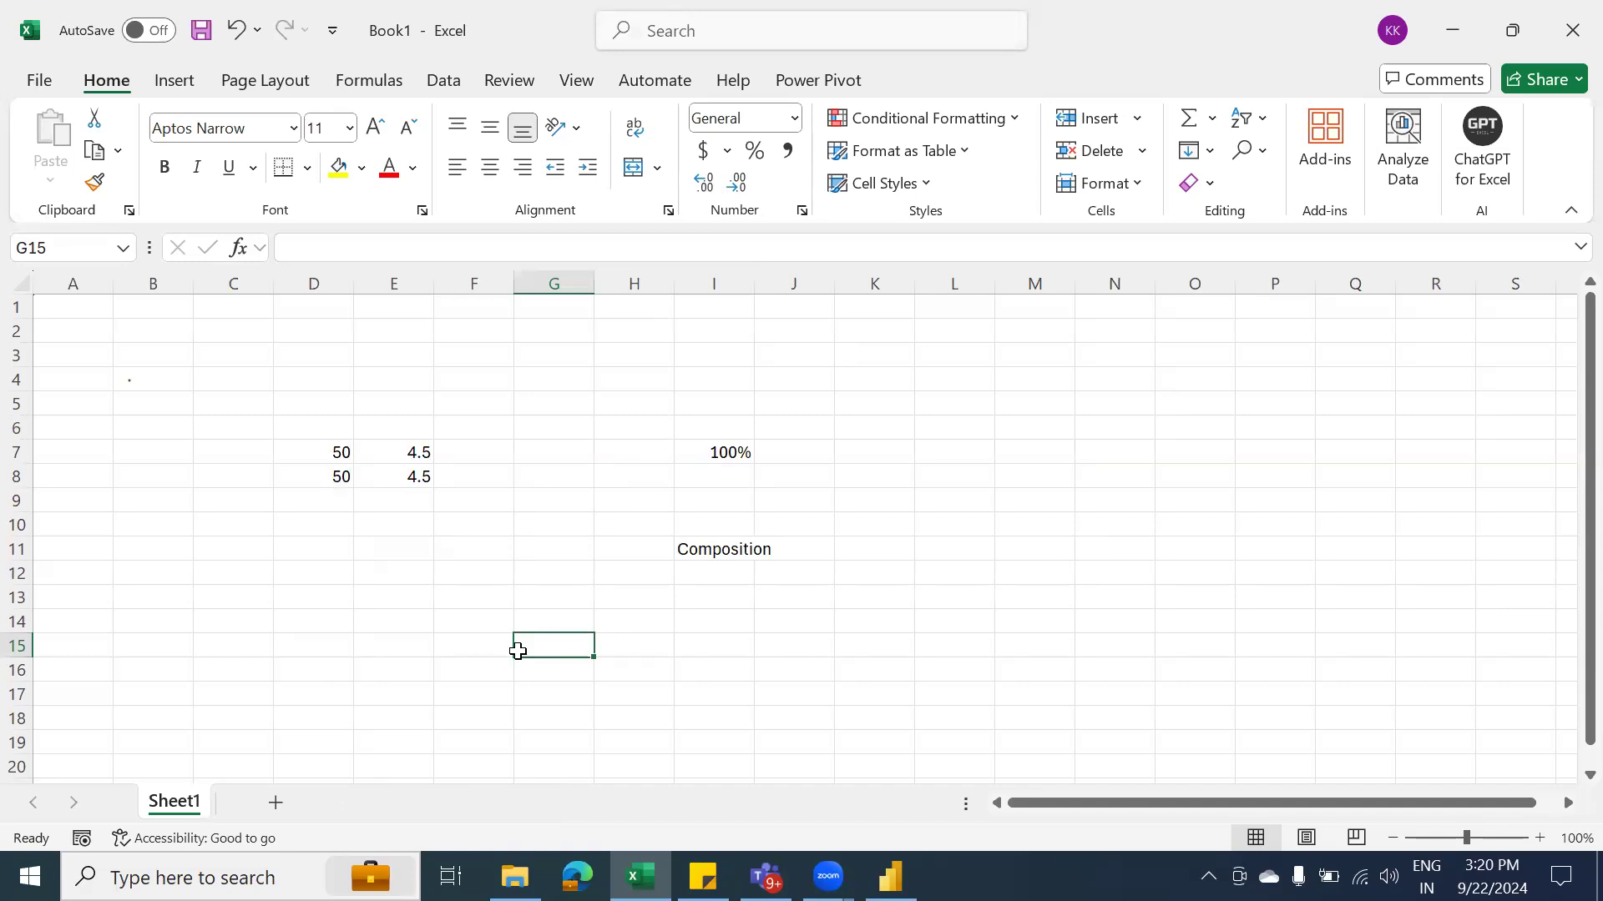
click(718, 615)
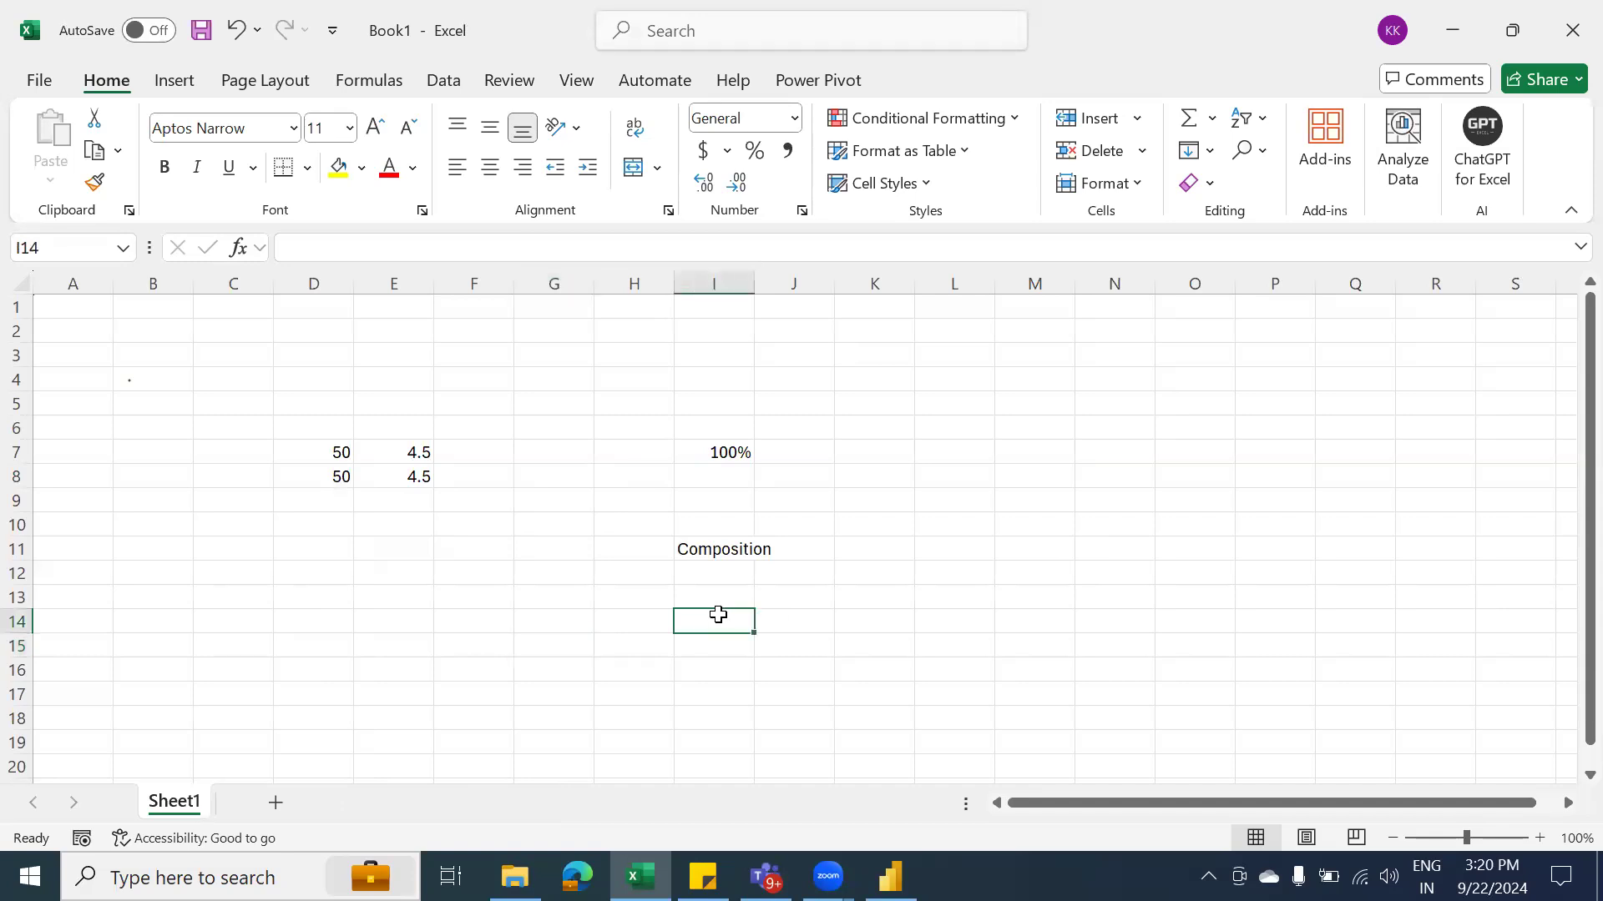
text(Pbix)
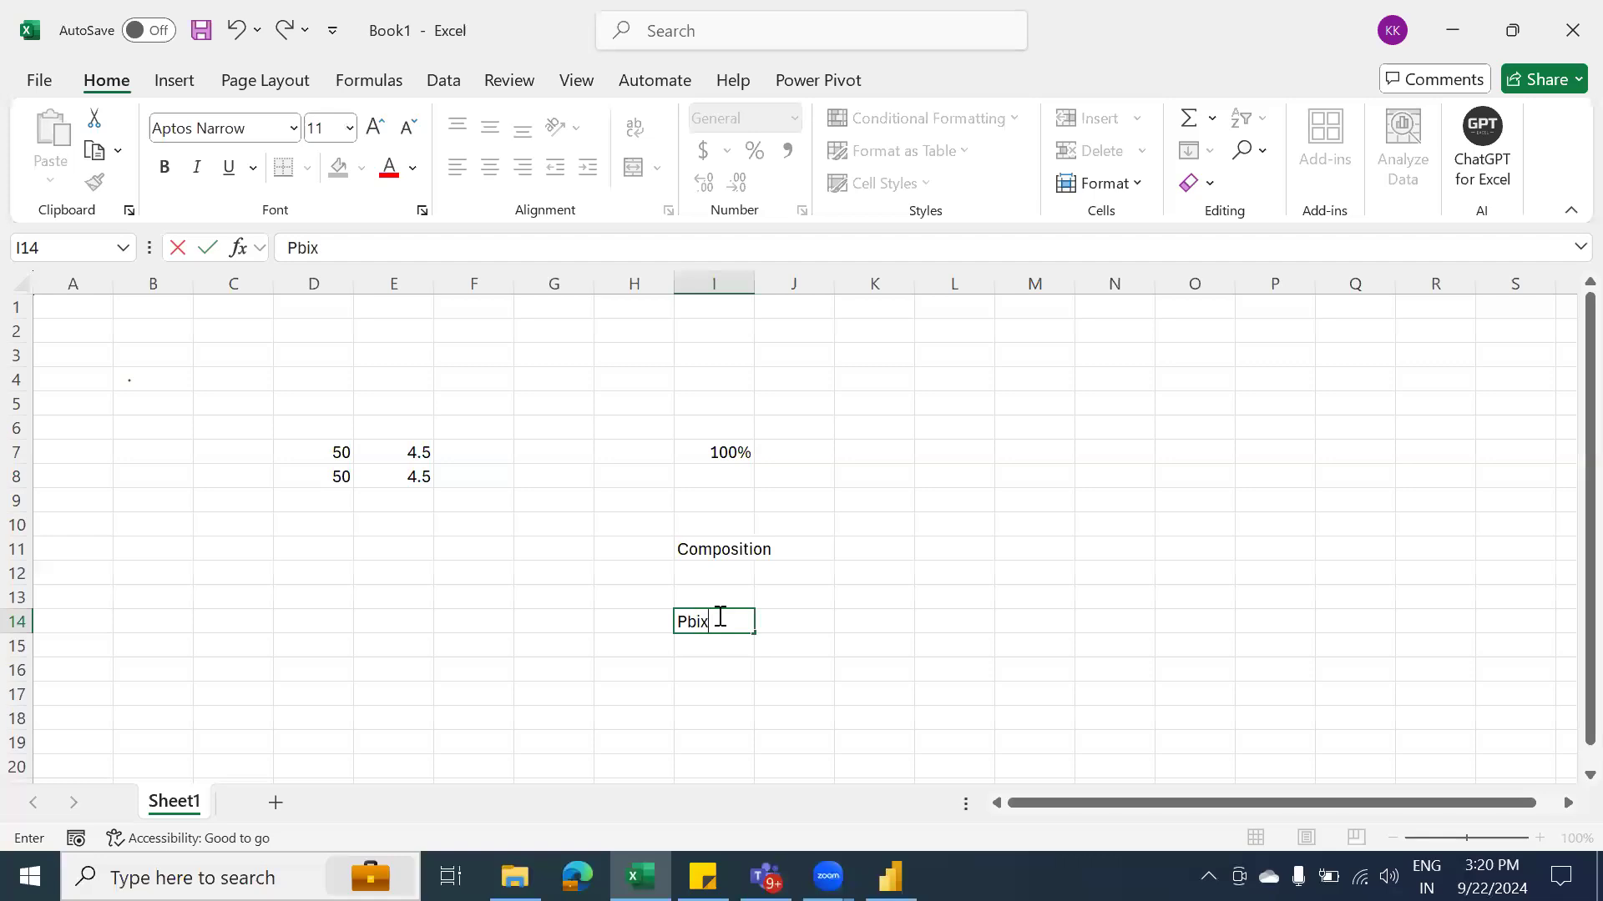
key(Return)
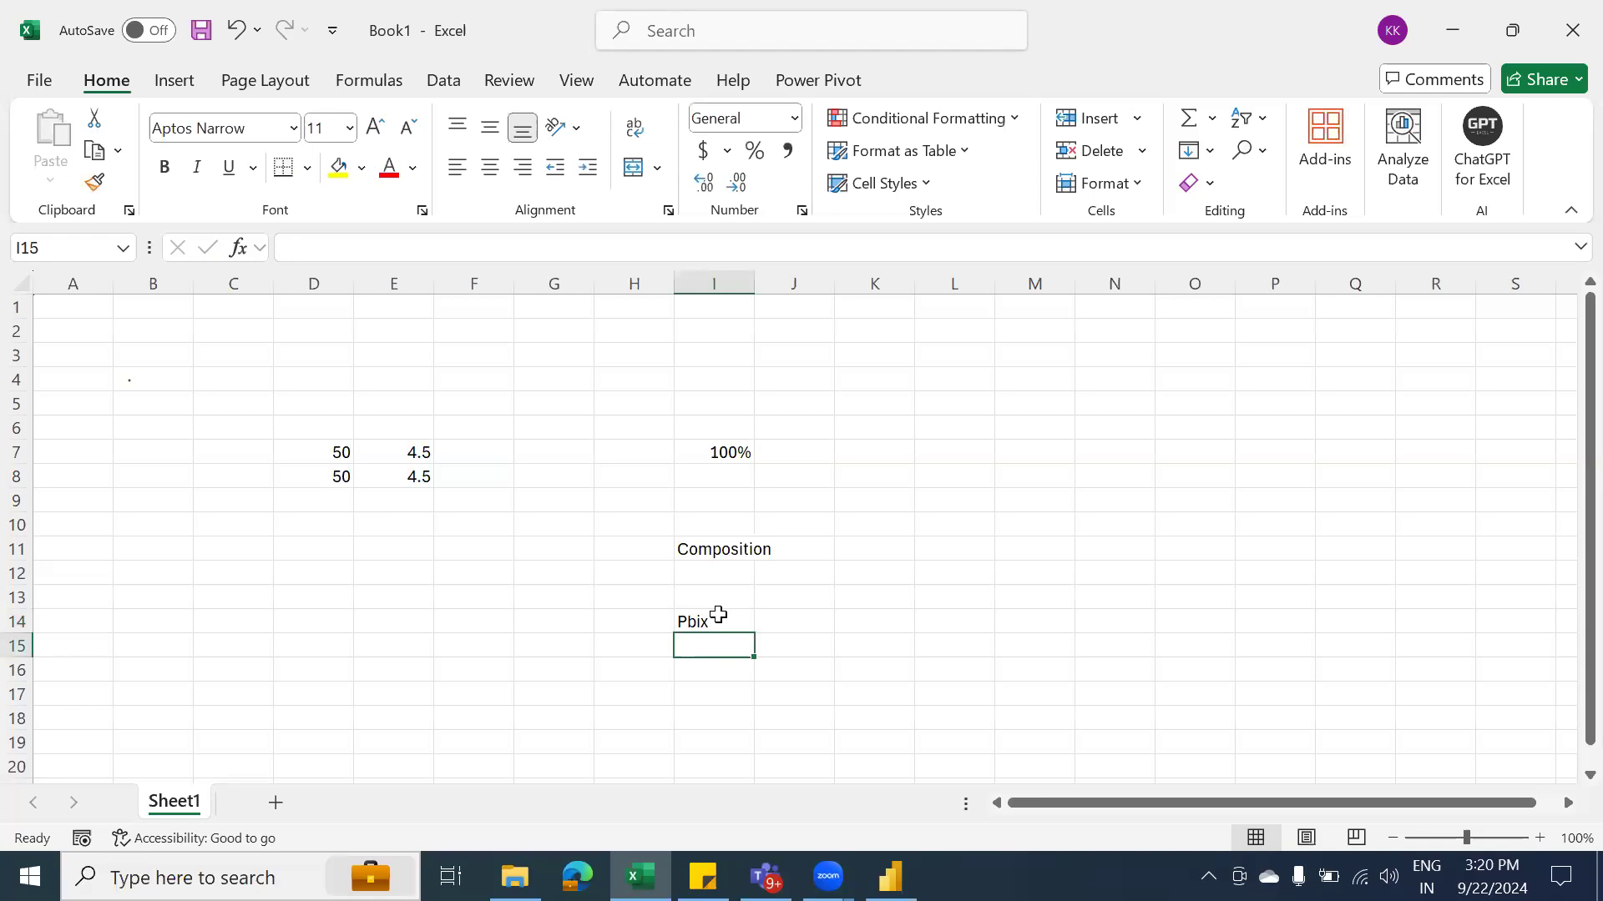
Switch to Power BI Desktop, start a blank report and connect to the Excel workbook 01_Super Stores in the Data Sources folder
click(891, 876)
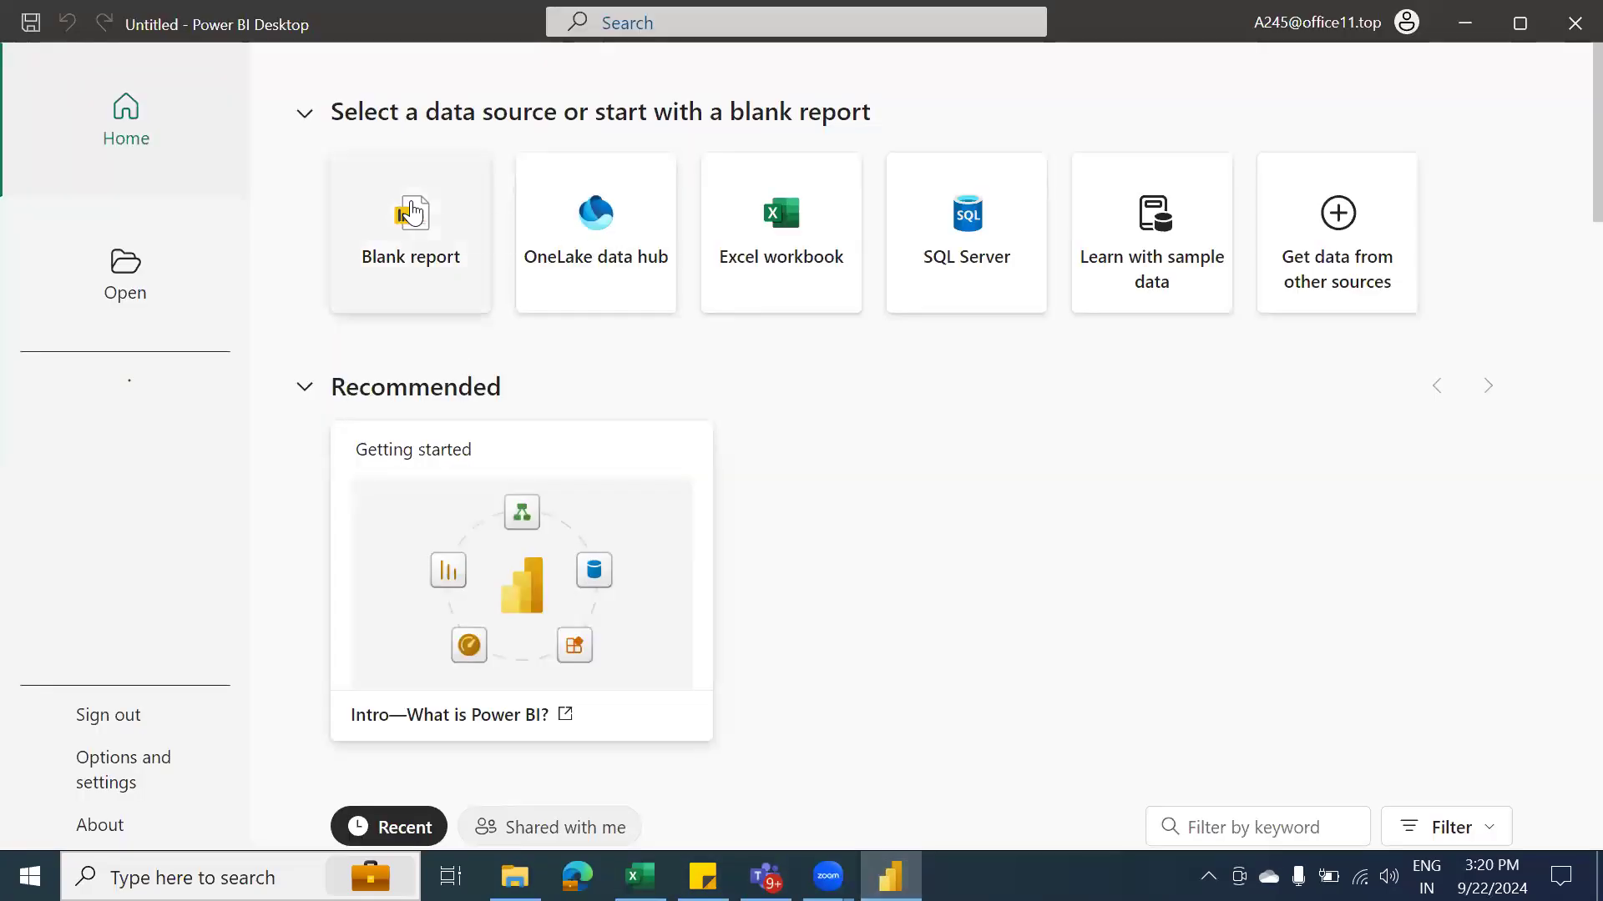
click(412, 211)
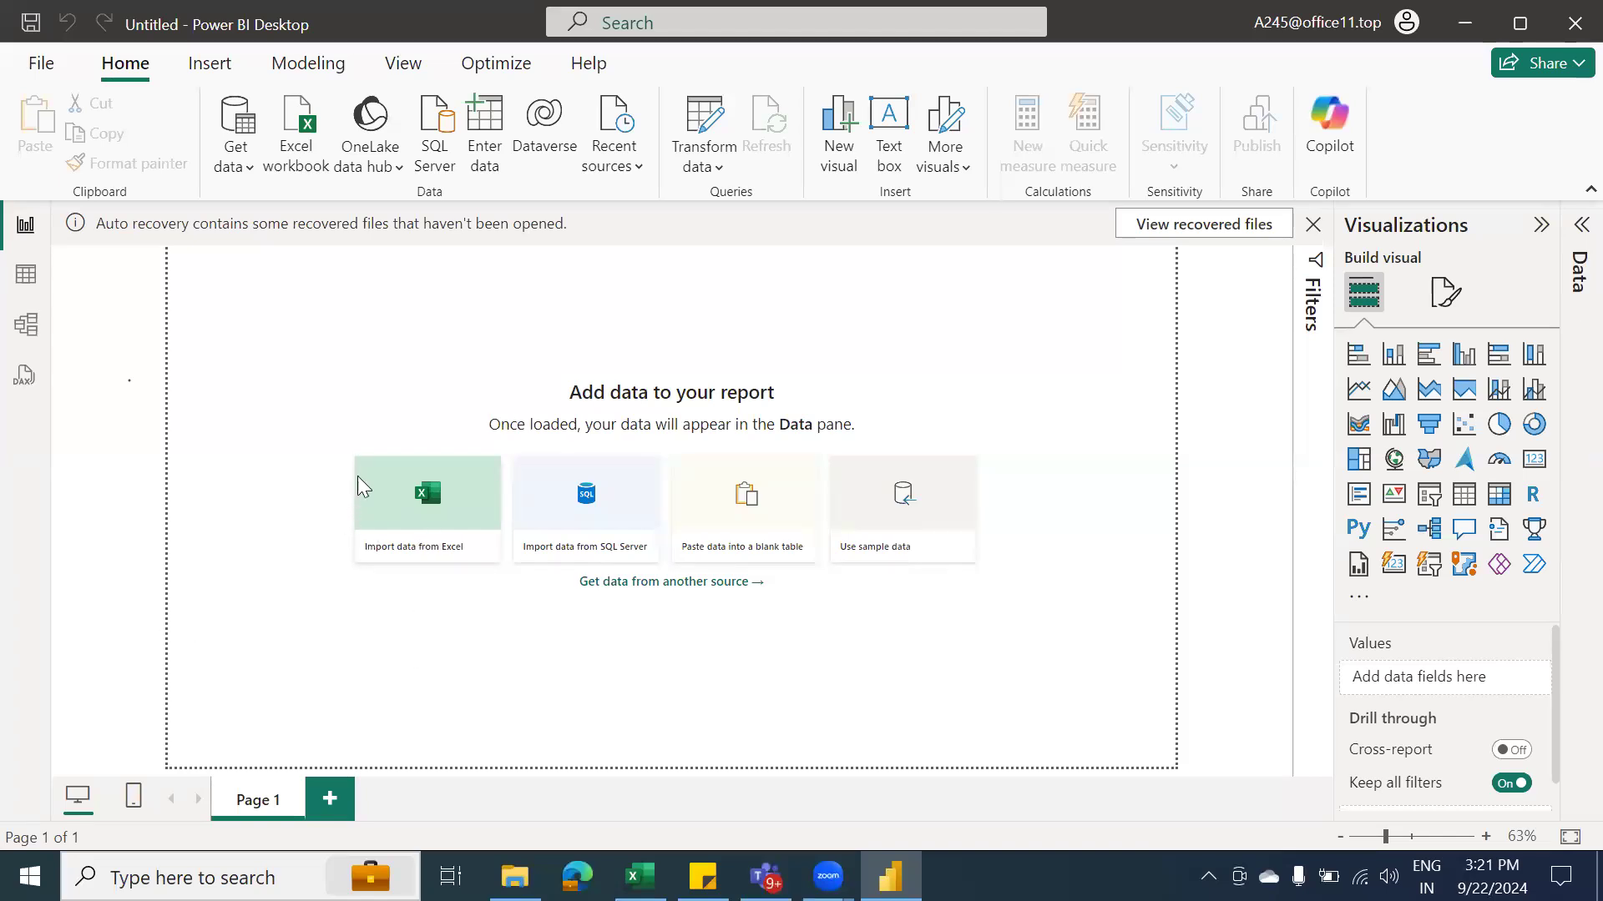
click(294, 149)
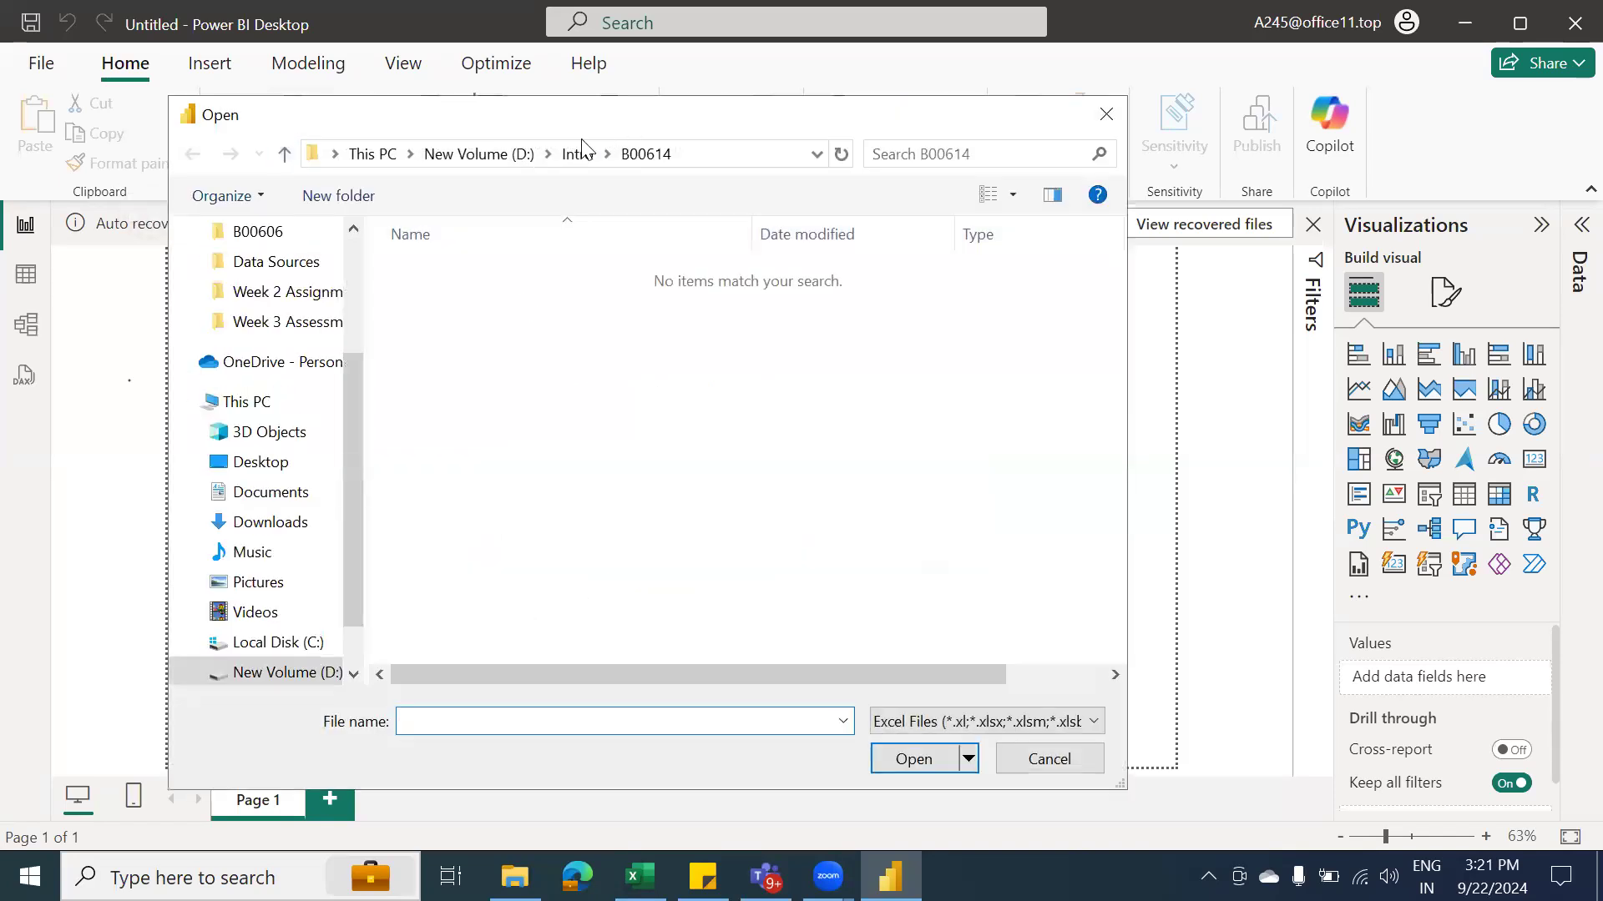
click(439, 153)
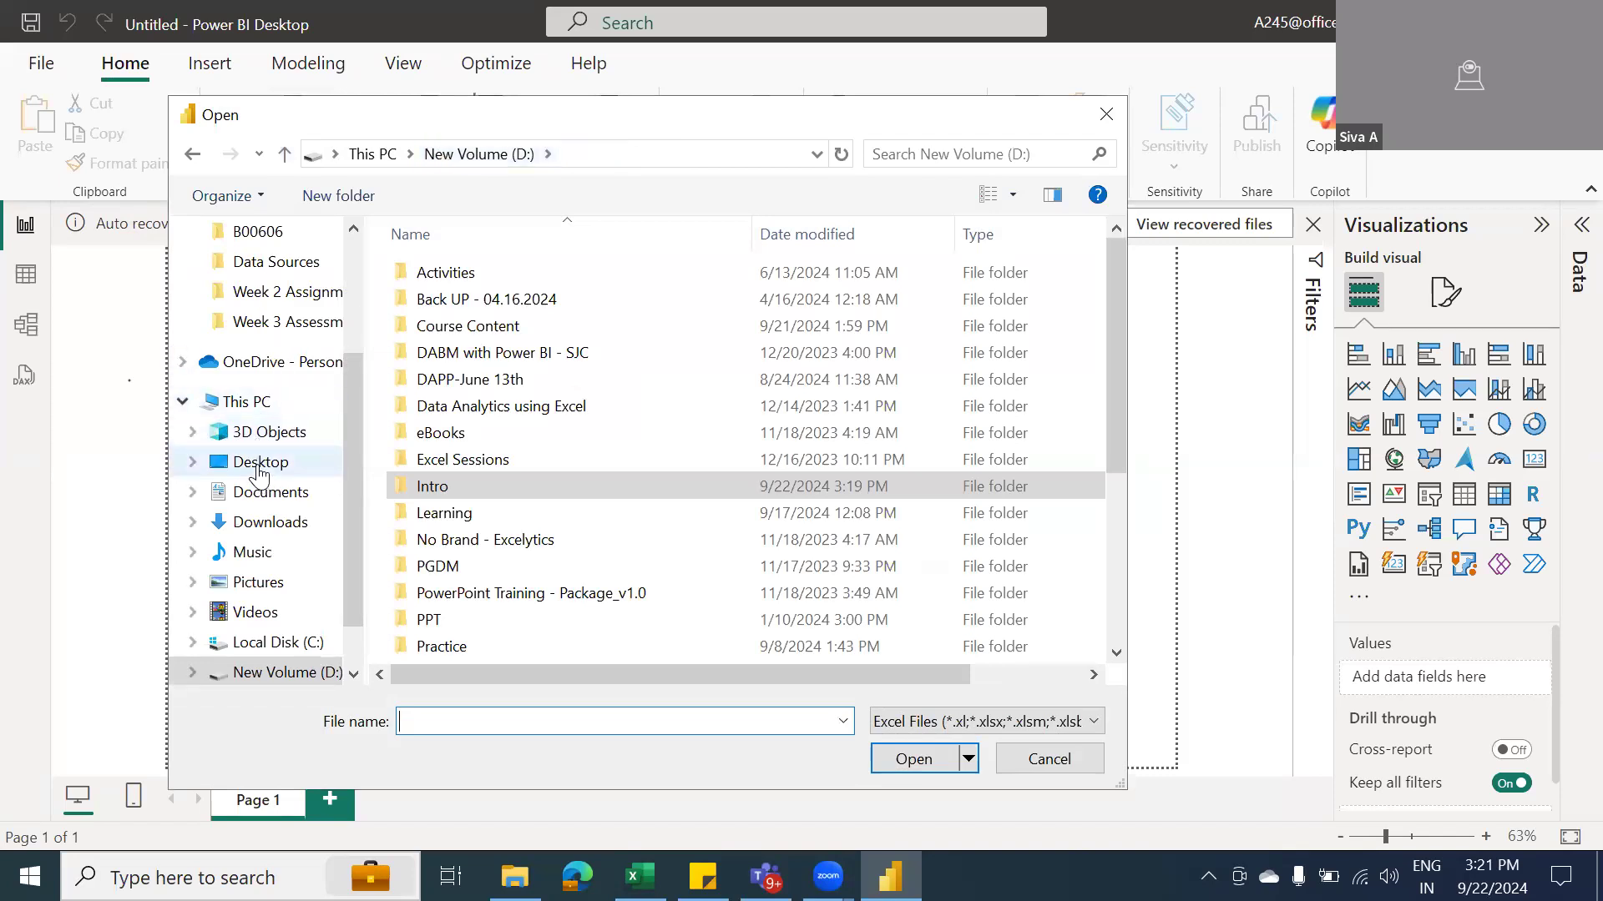
scroll(288, 317, up, 1)
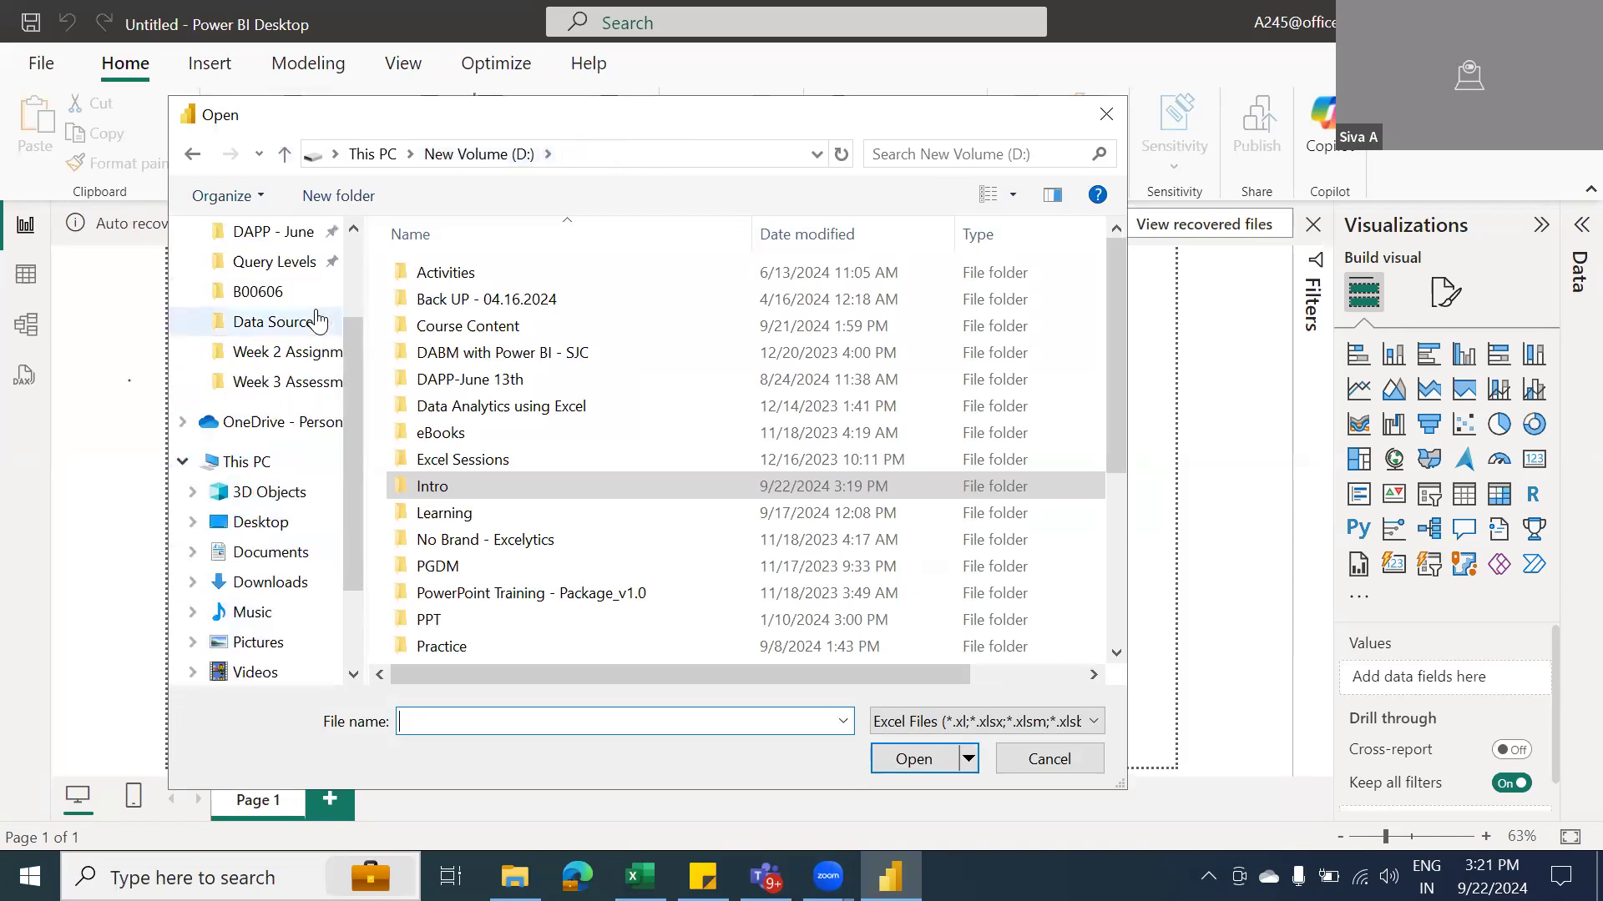
click(284, 322)
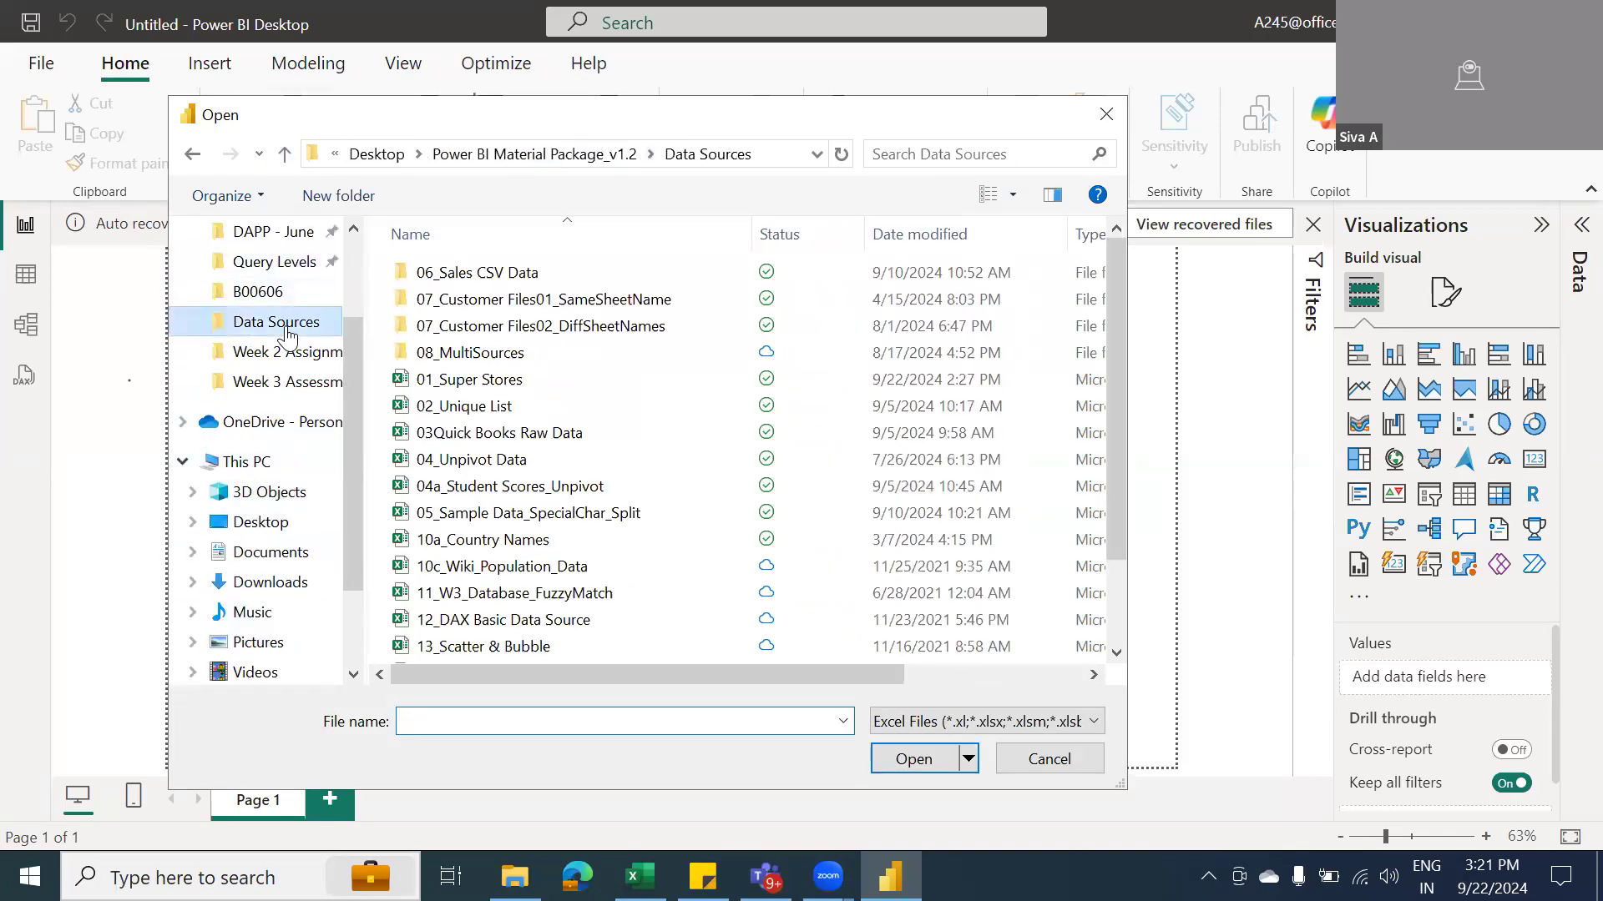
click(472, 380)
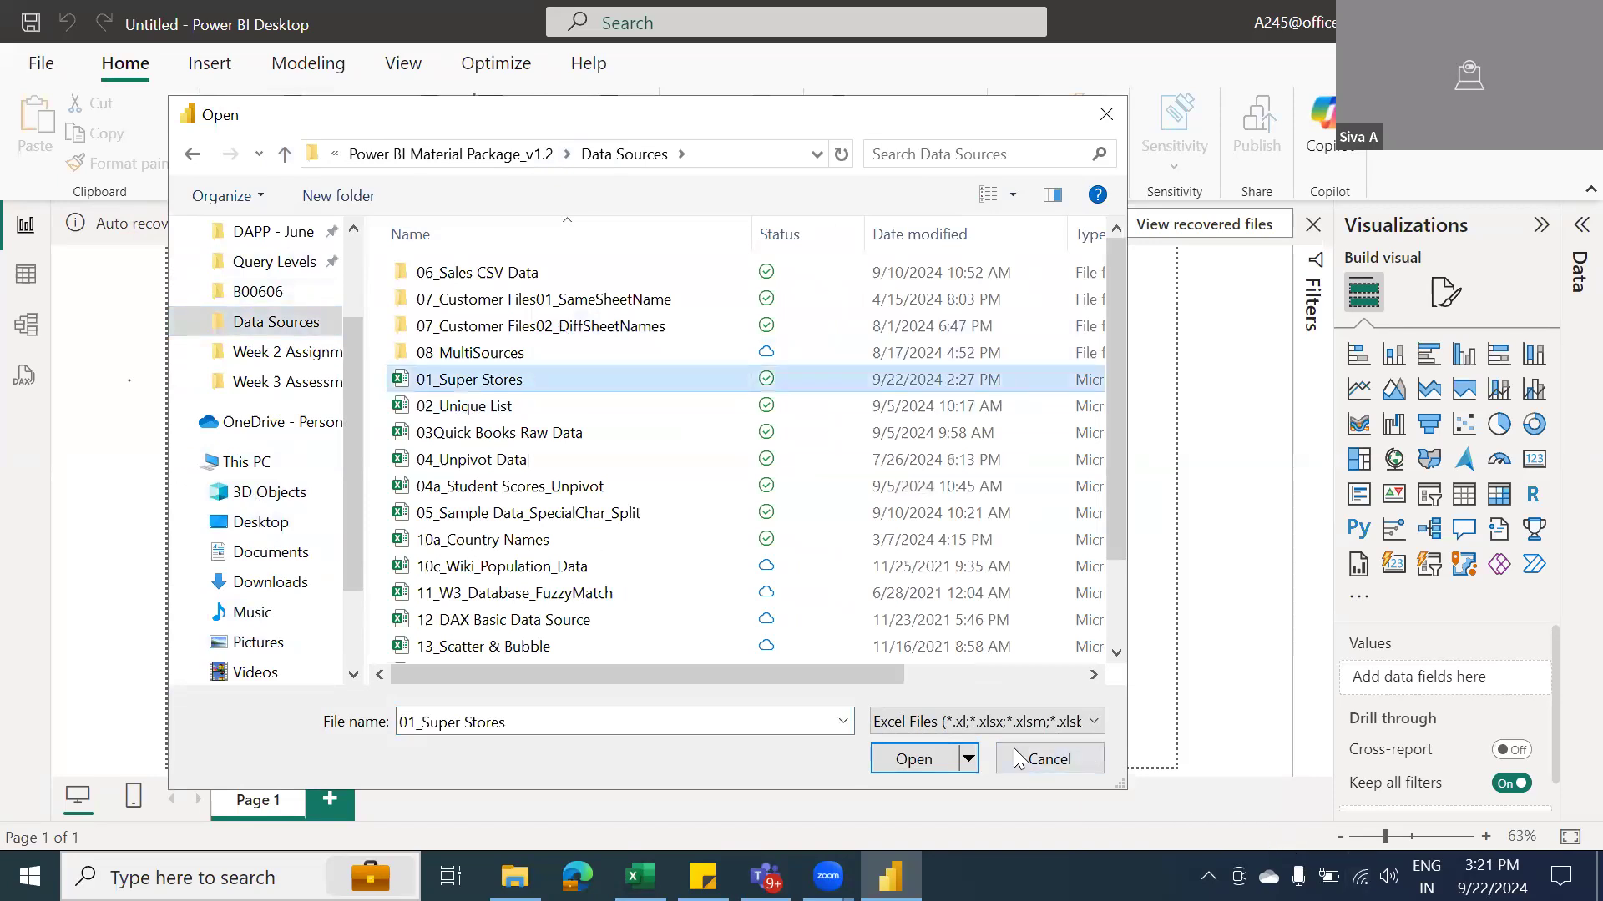
click(915, 759)
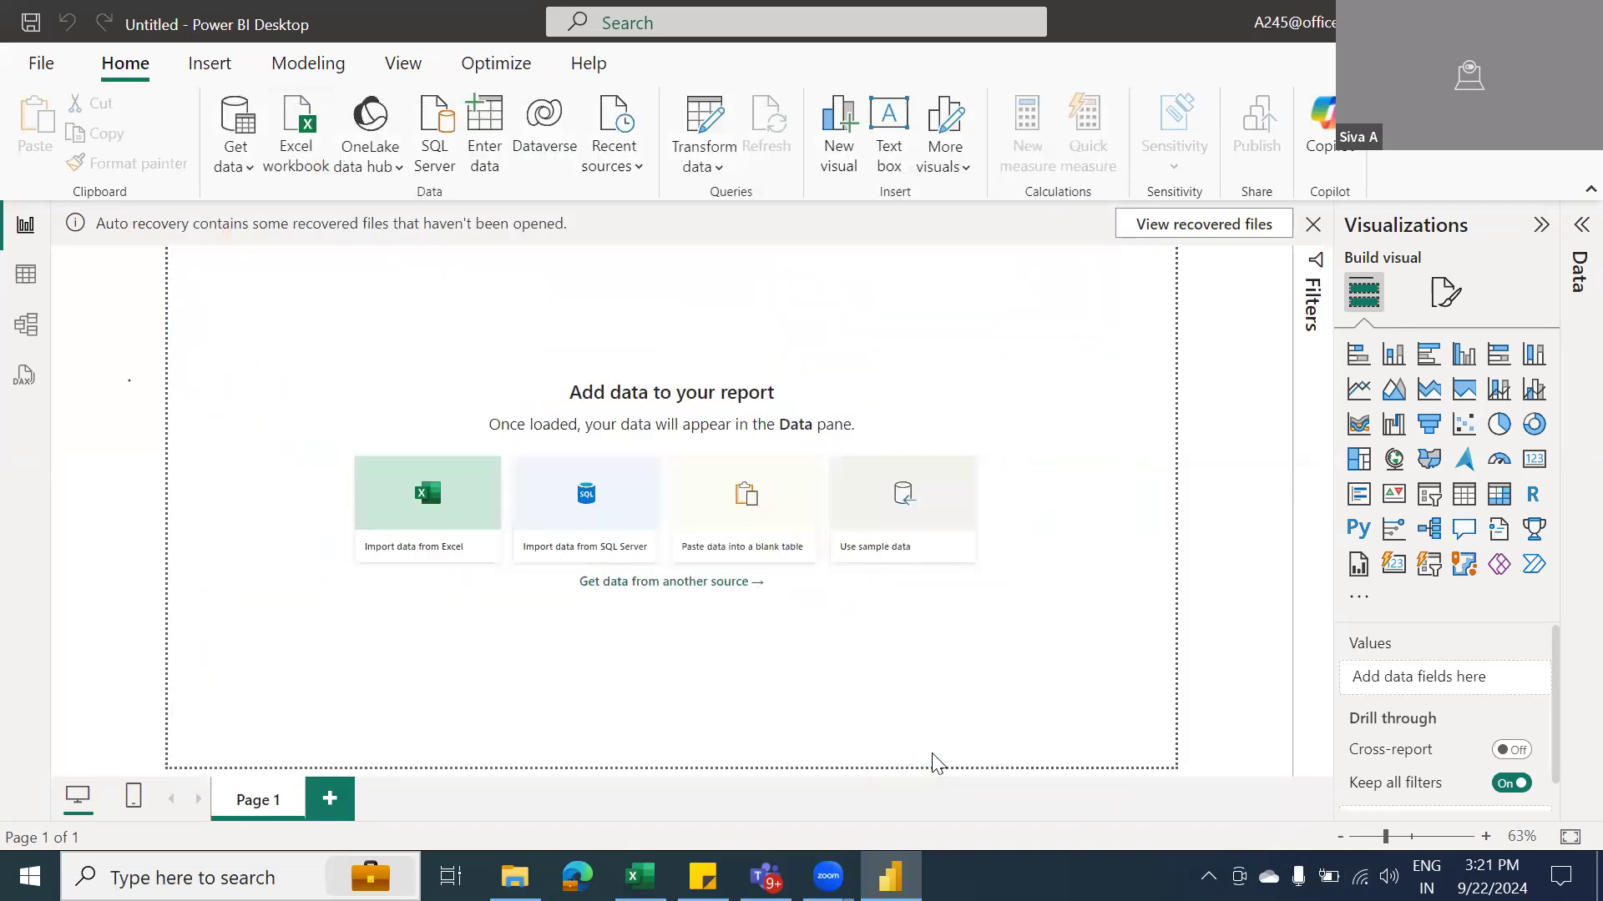
Choose the Customers, People and Transactions sheets of 01_Super Stores.xlsx and bring them into Power Query Editor for transformation
mouse_move(640, 879)
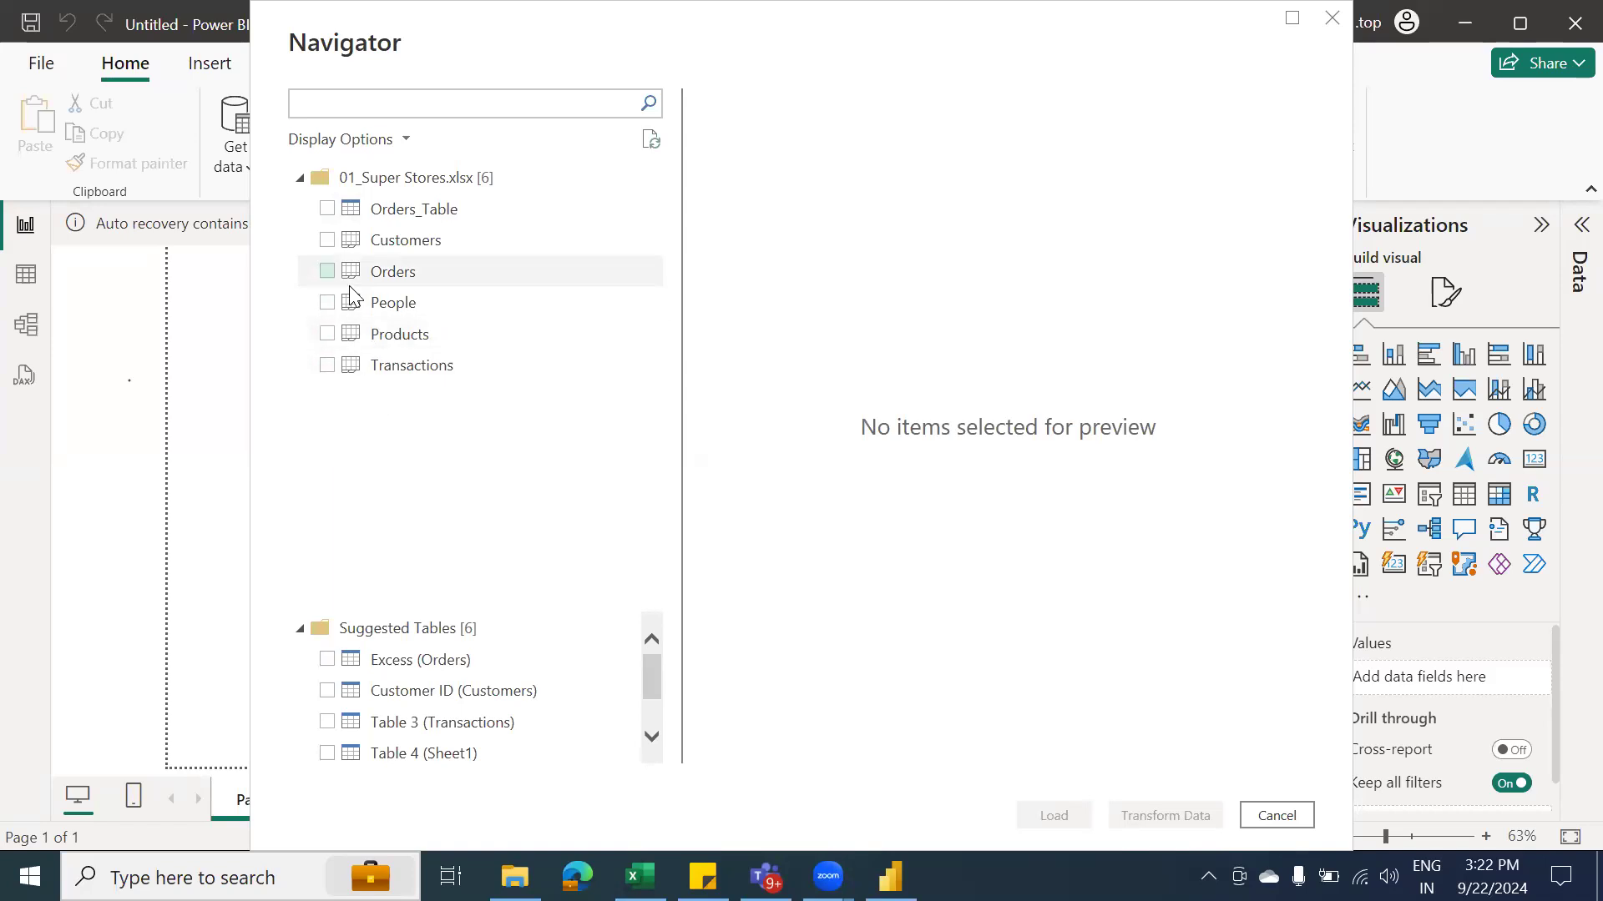
click(327, 241)
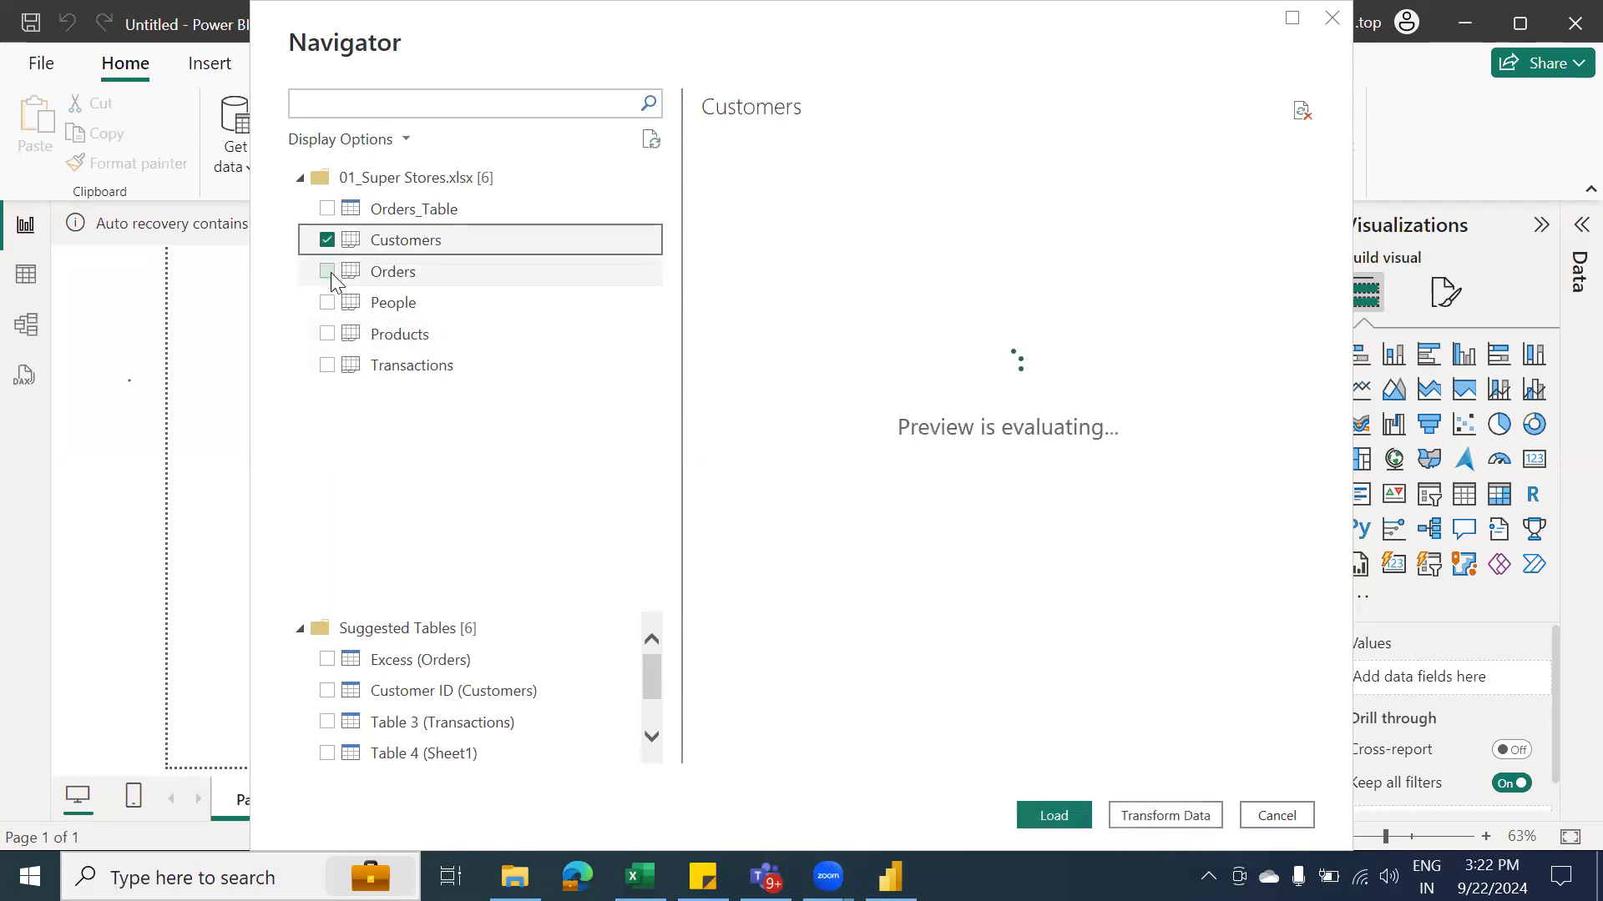
click(328, 272)
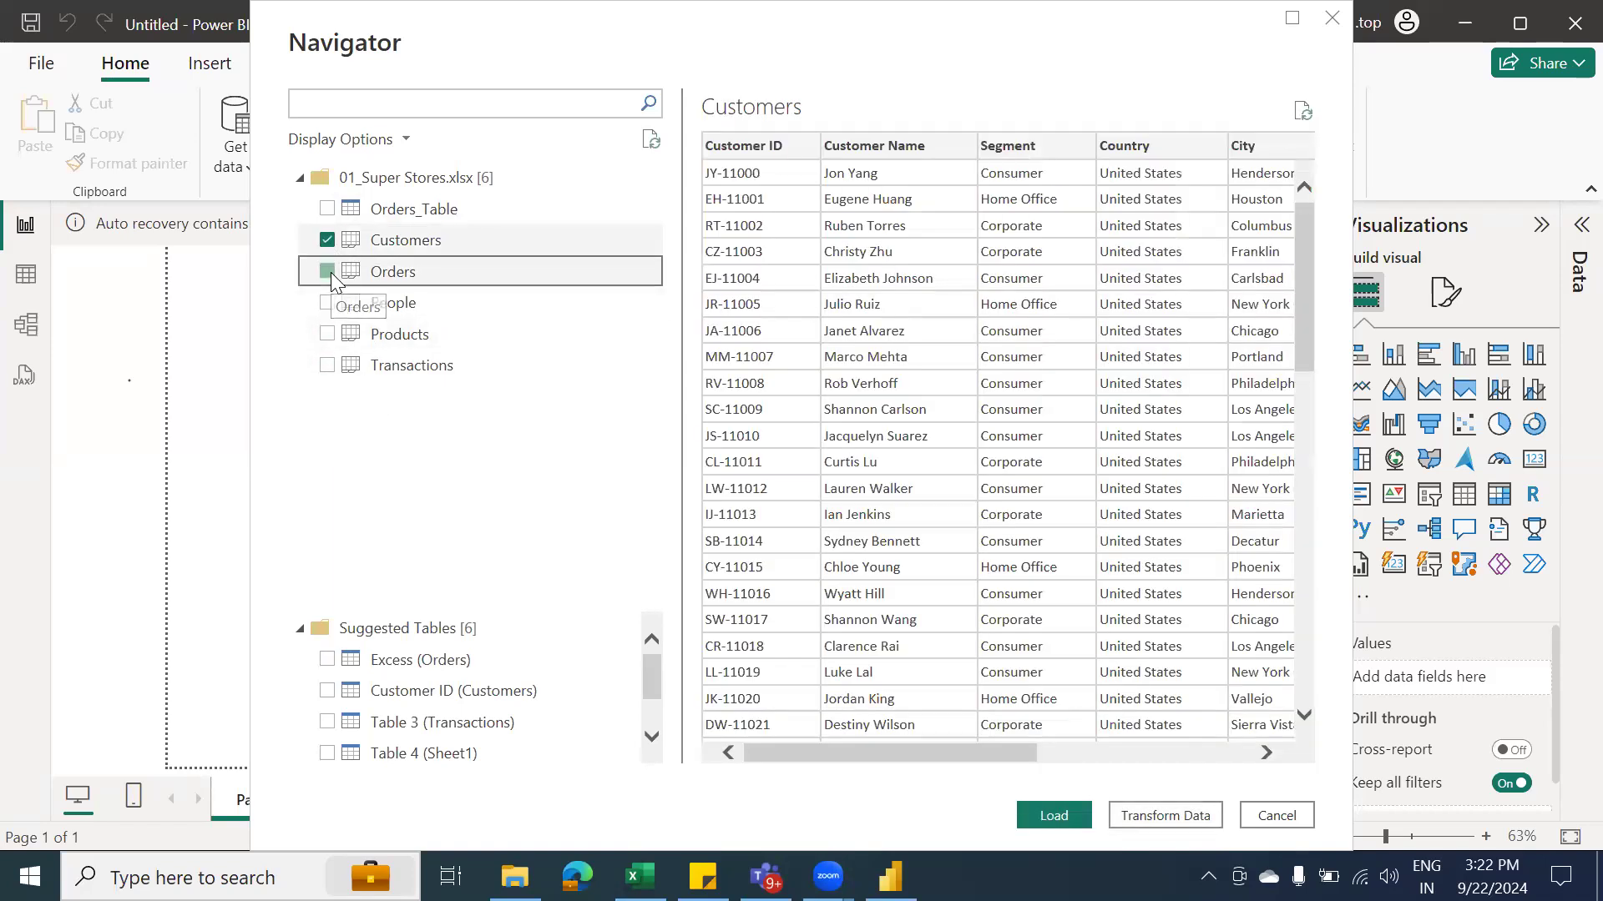
click(328, 272)
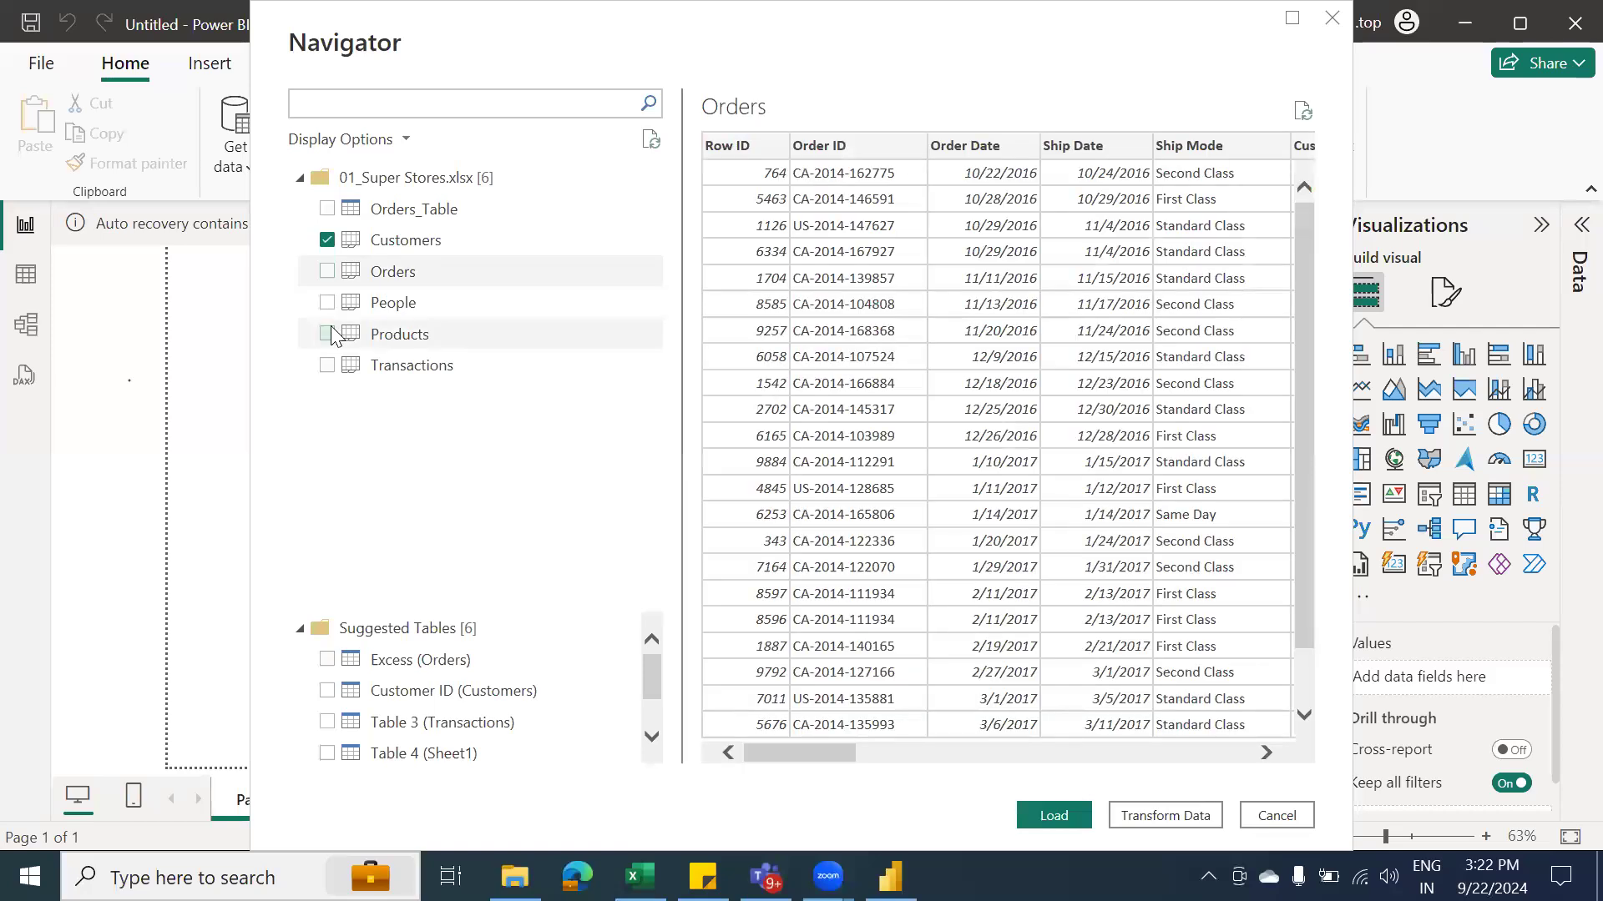
click(329, 301)
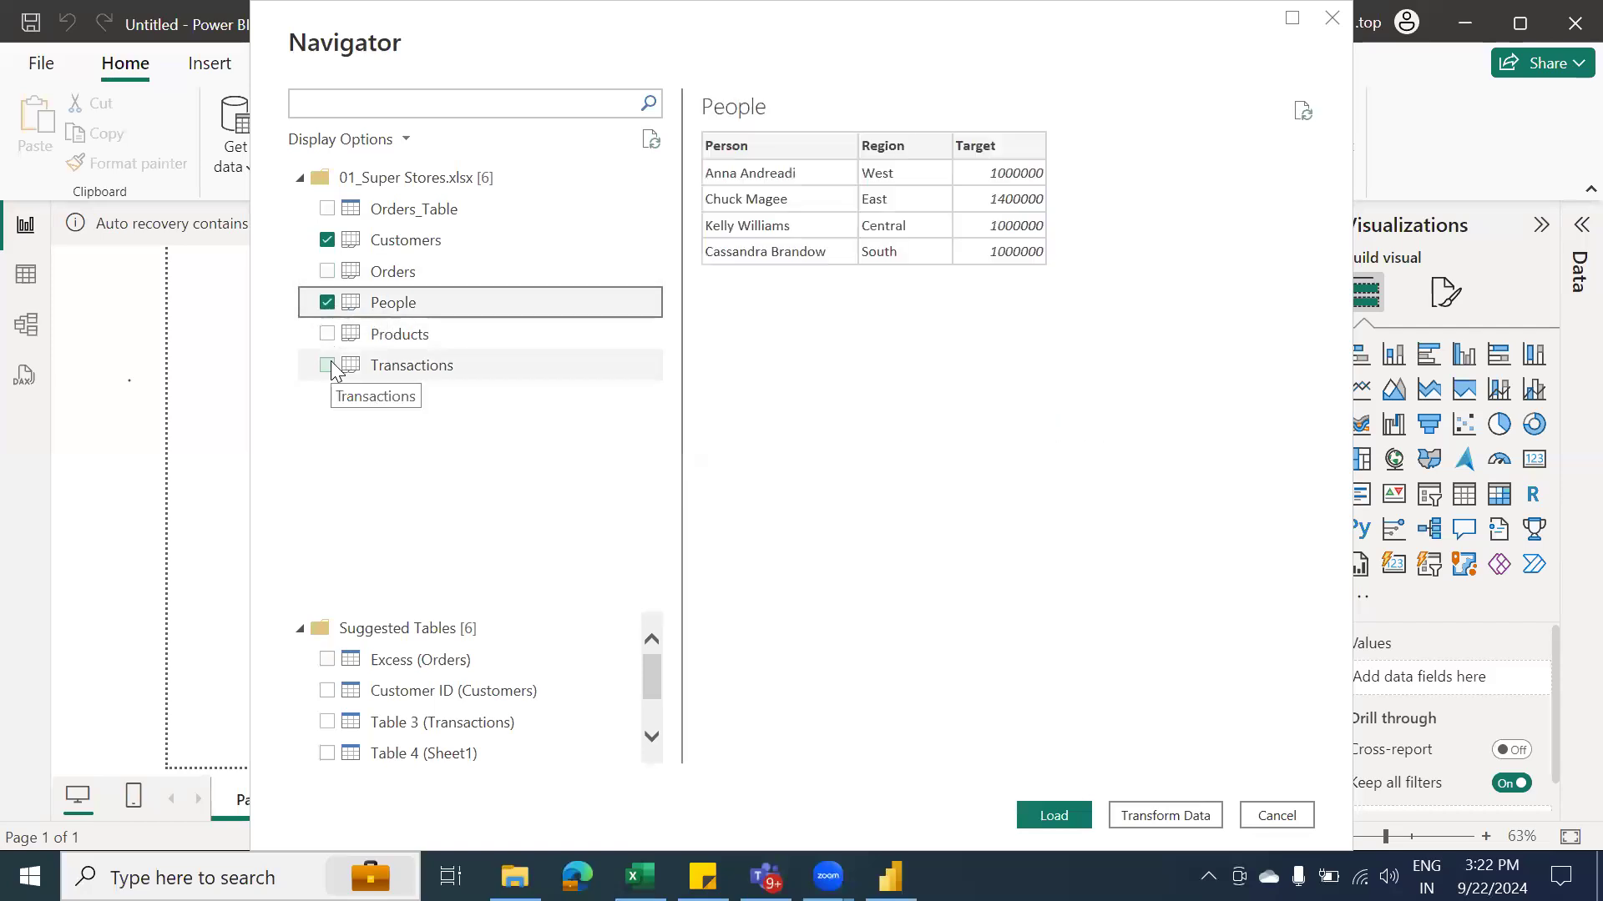
click(328, 366)
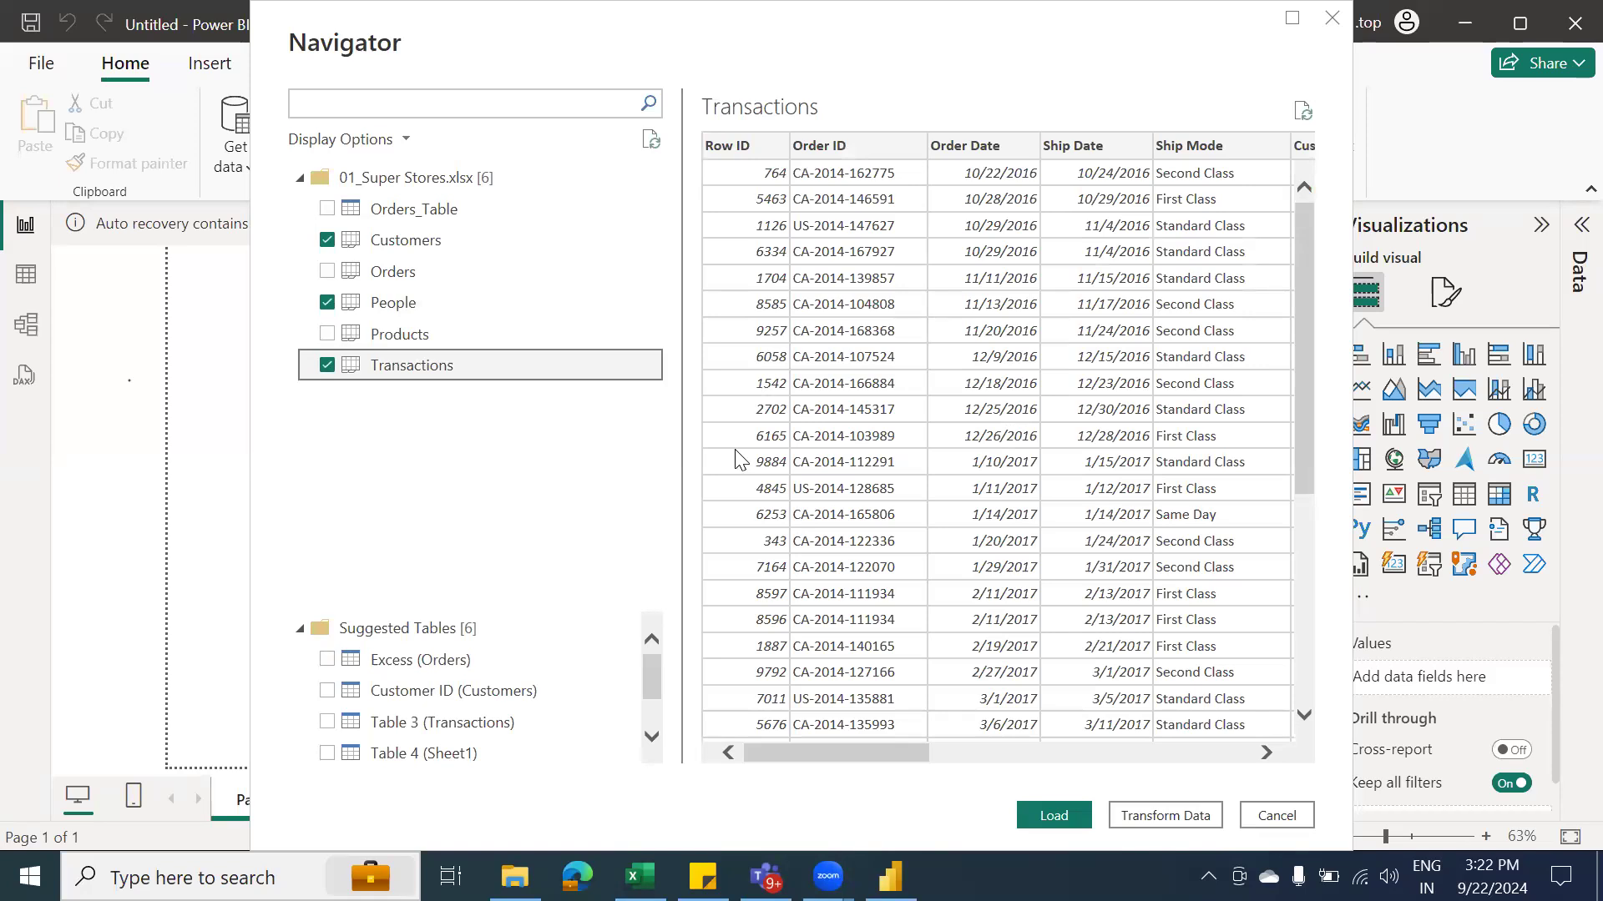
click(1177, 821)
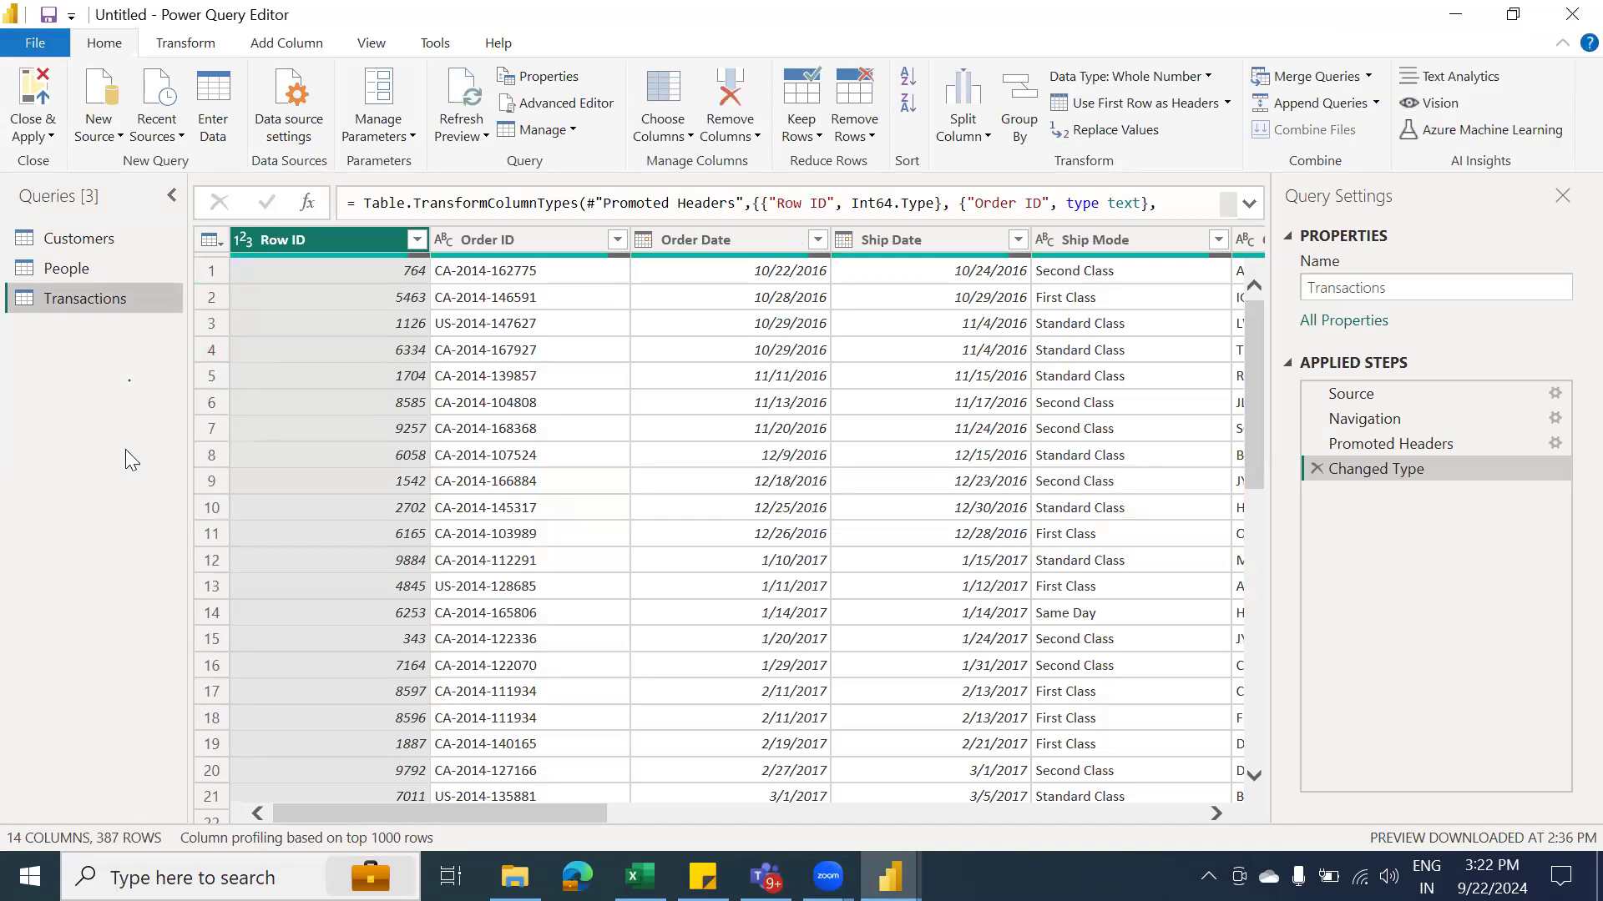
Filter the null values out of the Row ID column in the Transactions query
click(415, 241)
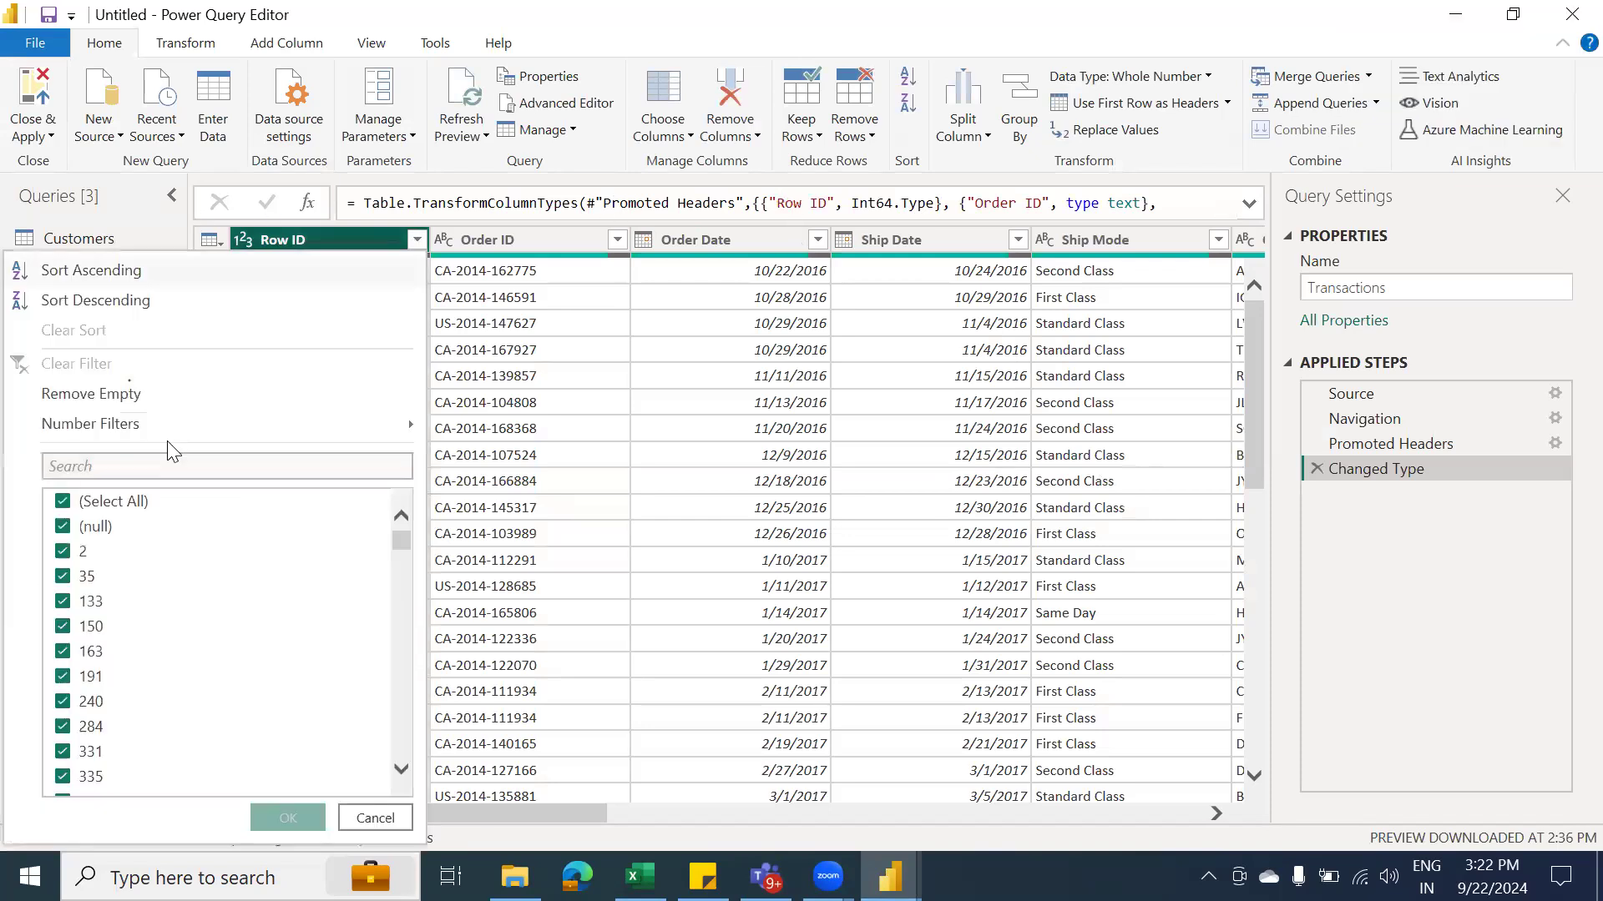
click(65, 527)
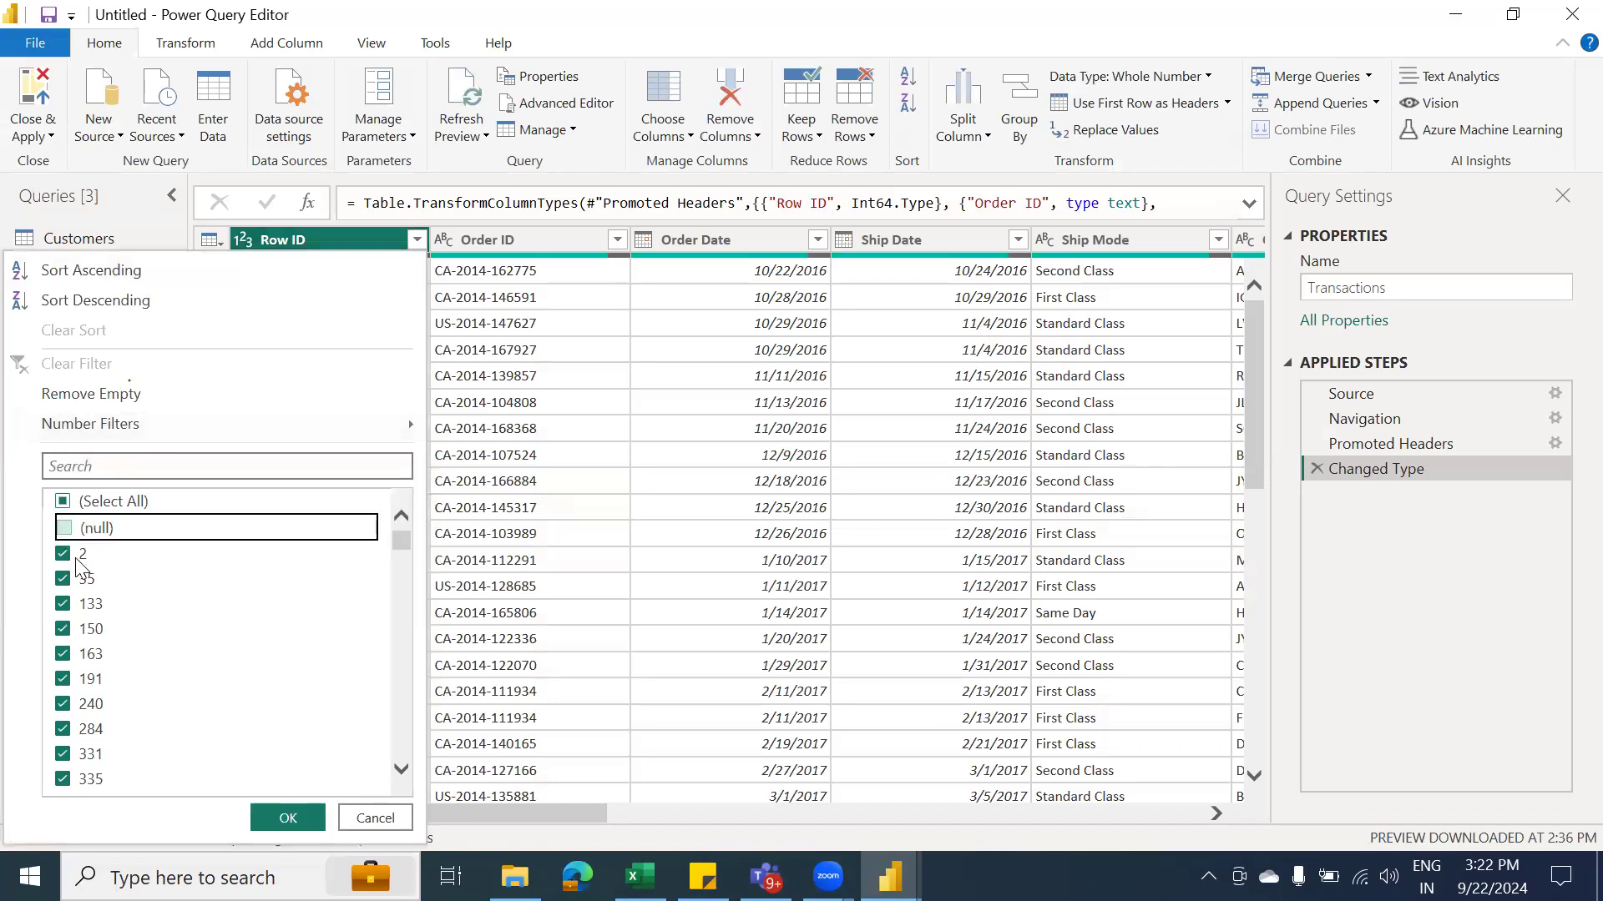
click(301, 818)
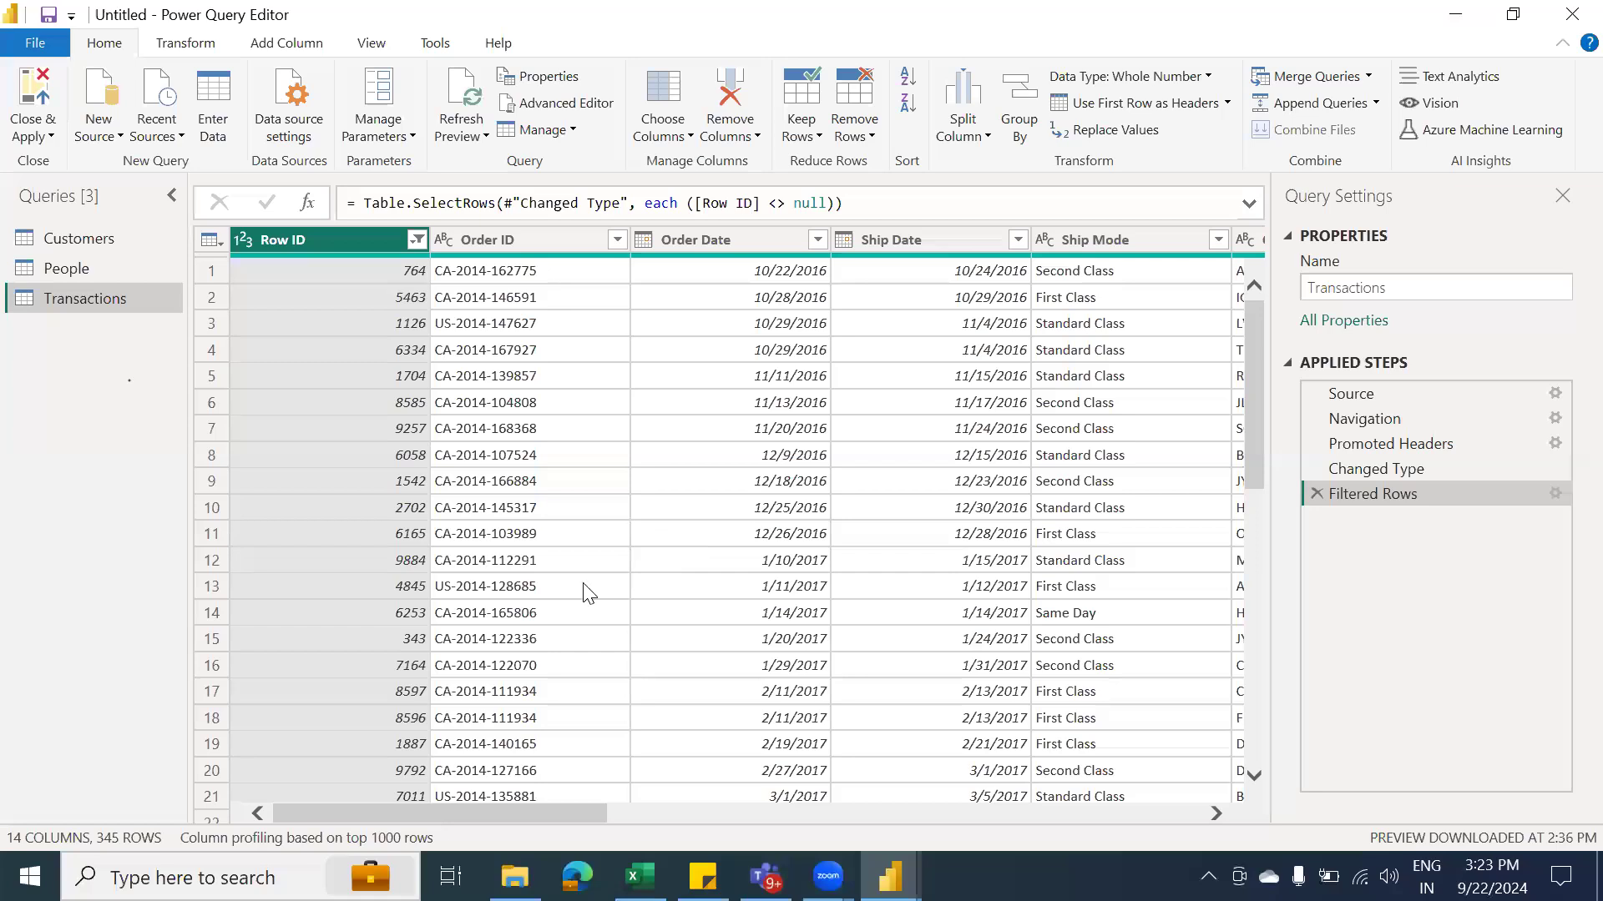
Remove Column12, Column13 and Column14 from the Transactions query
drag(386, 815, 1058, 838)
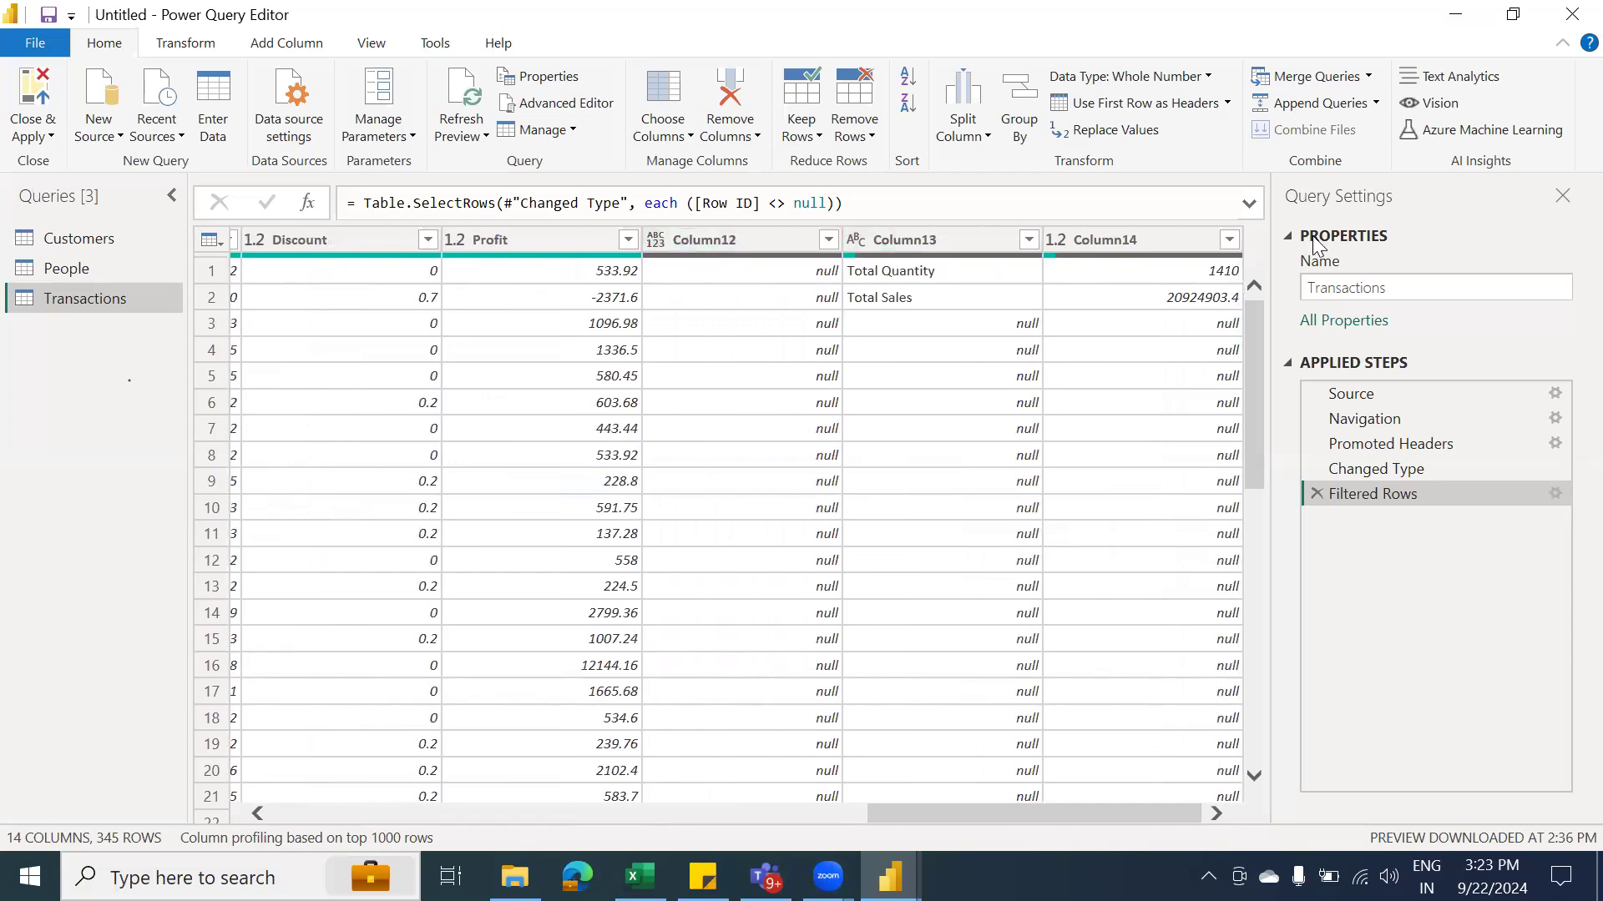
click(760, 239)
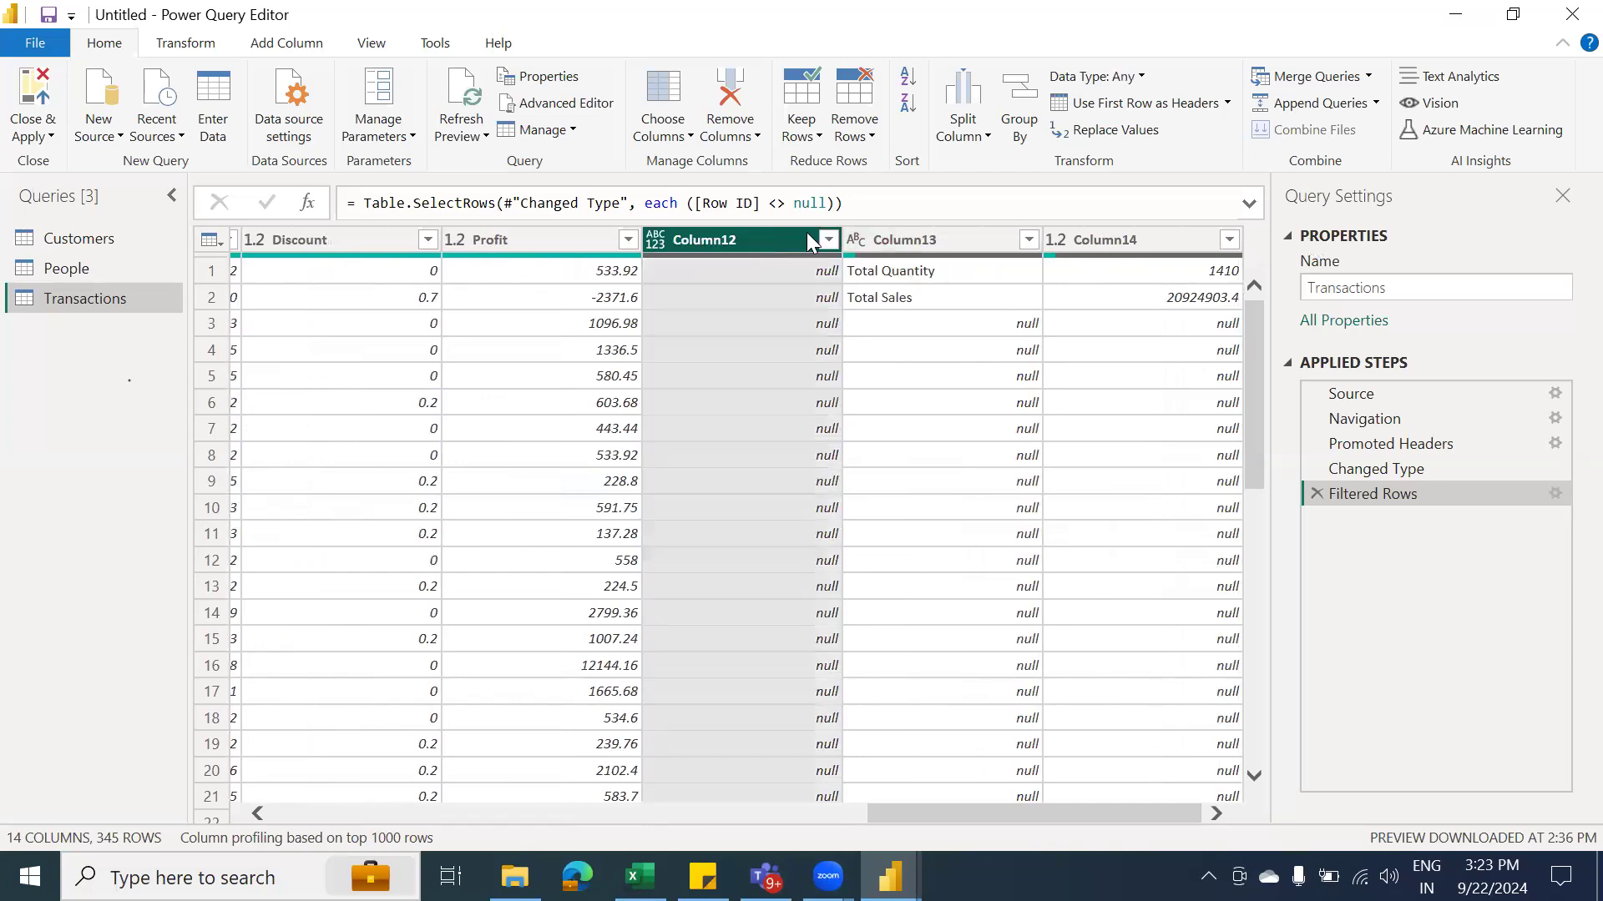
shift+click(1117, 242)
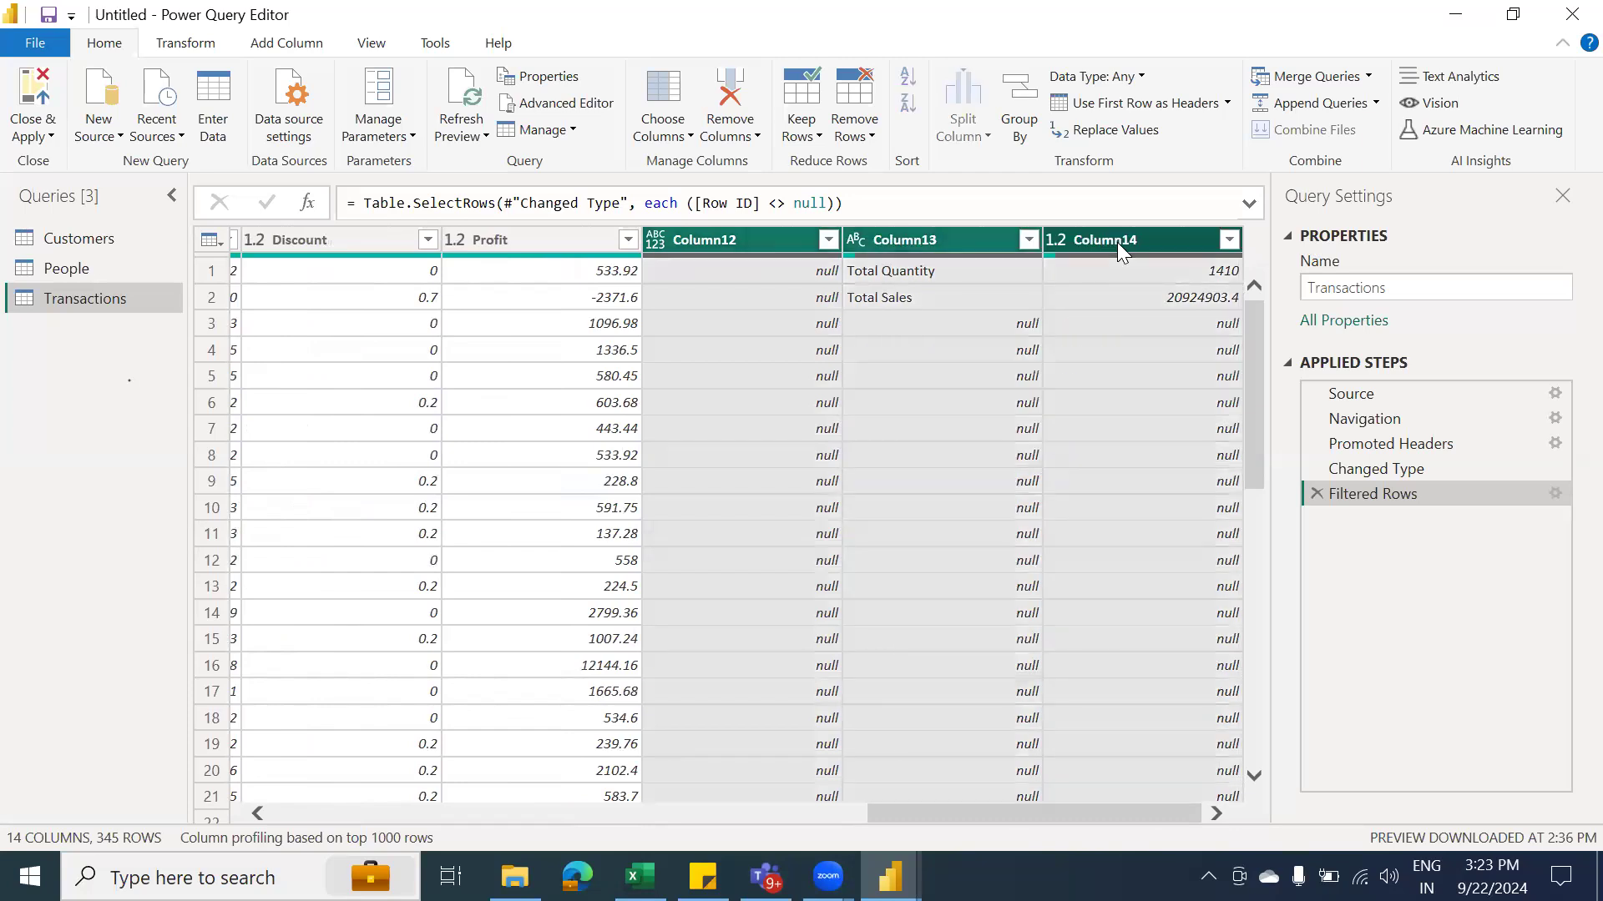
right_click(905, 244)
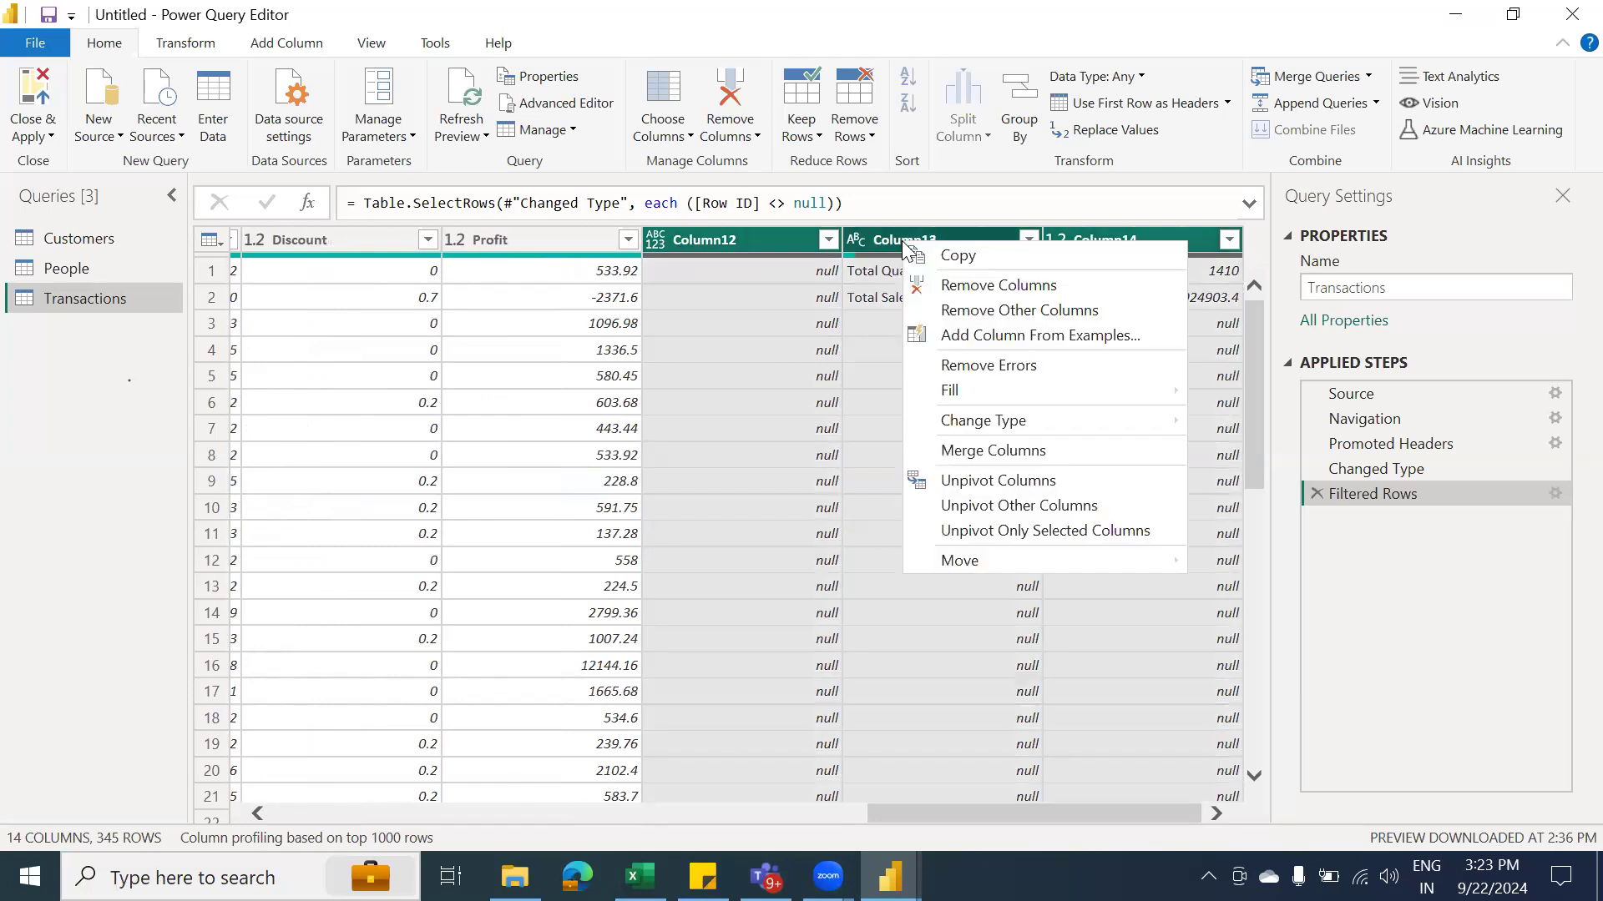
click(958, 286)
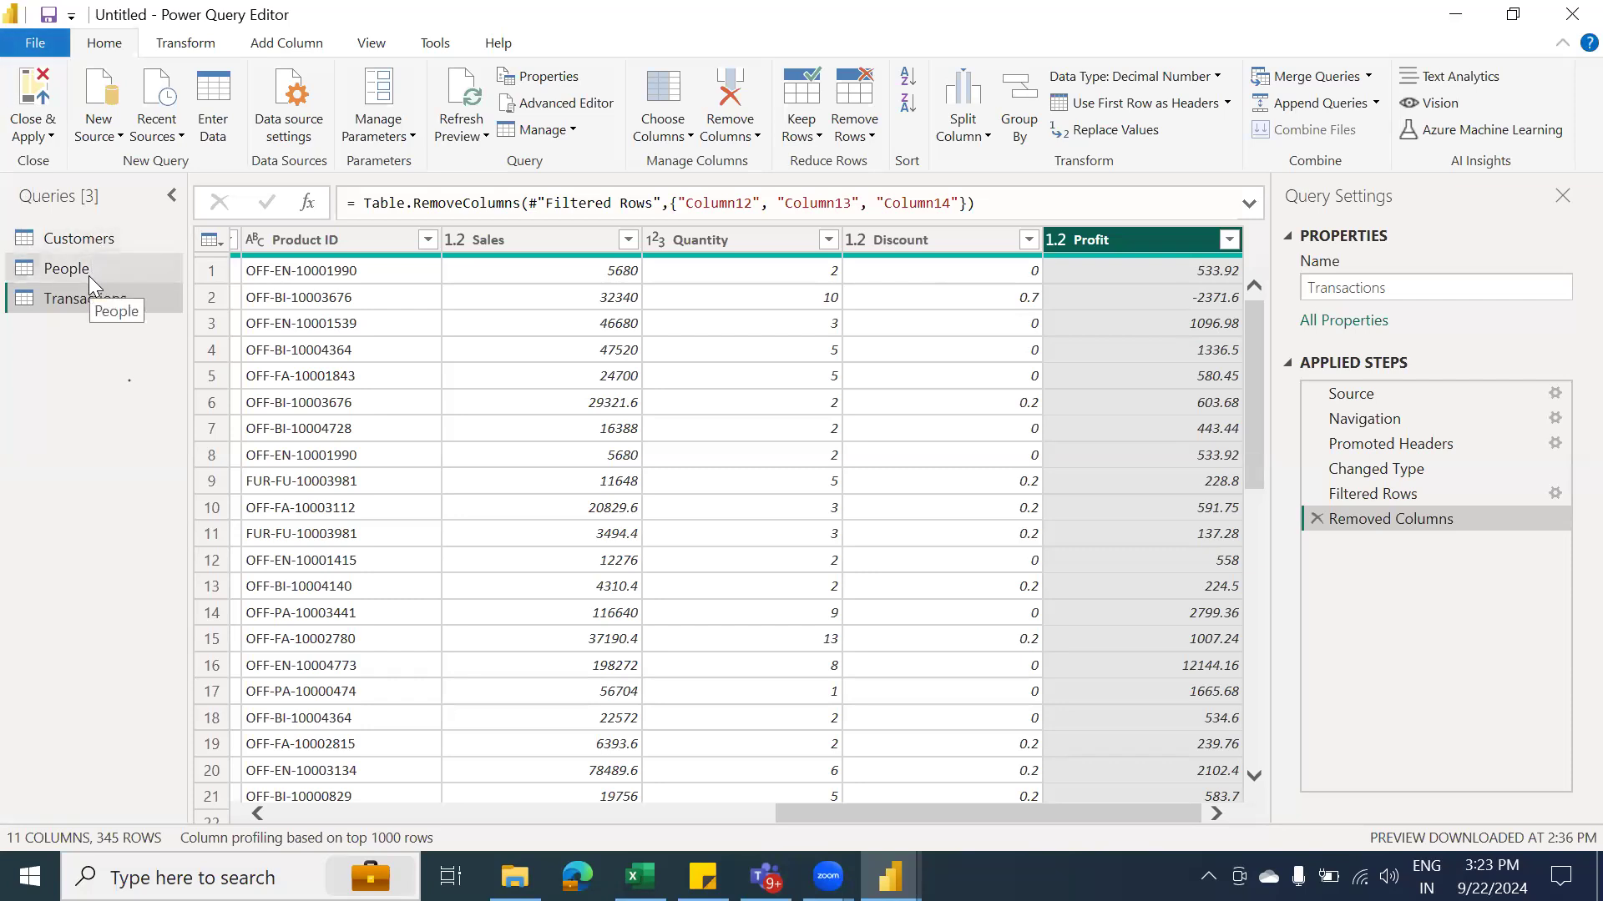
Delete the People query from the query list
click(98, 241)
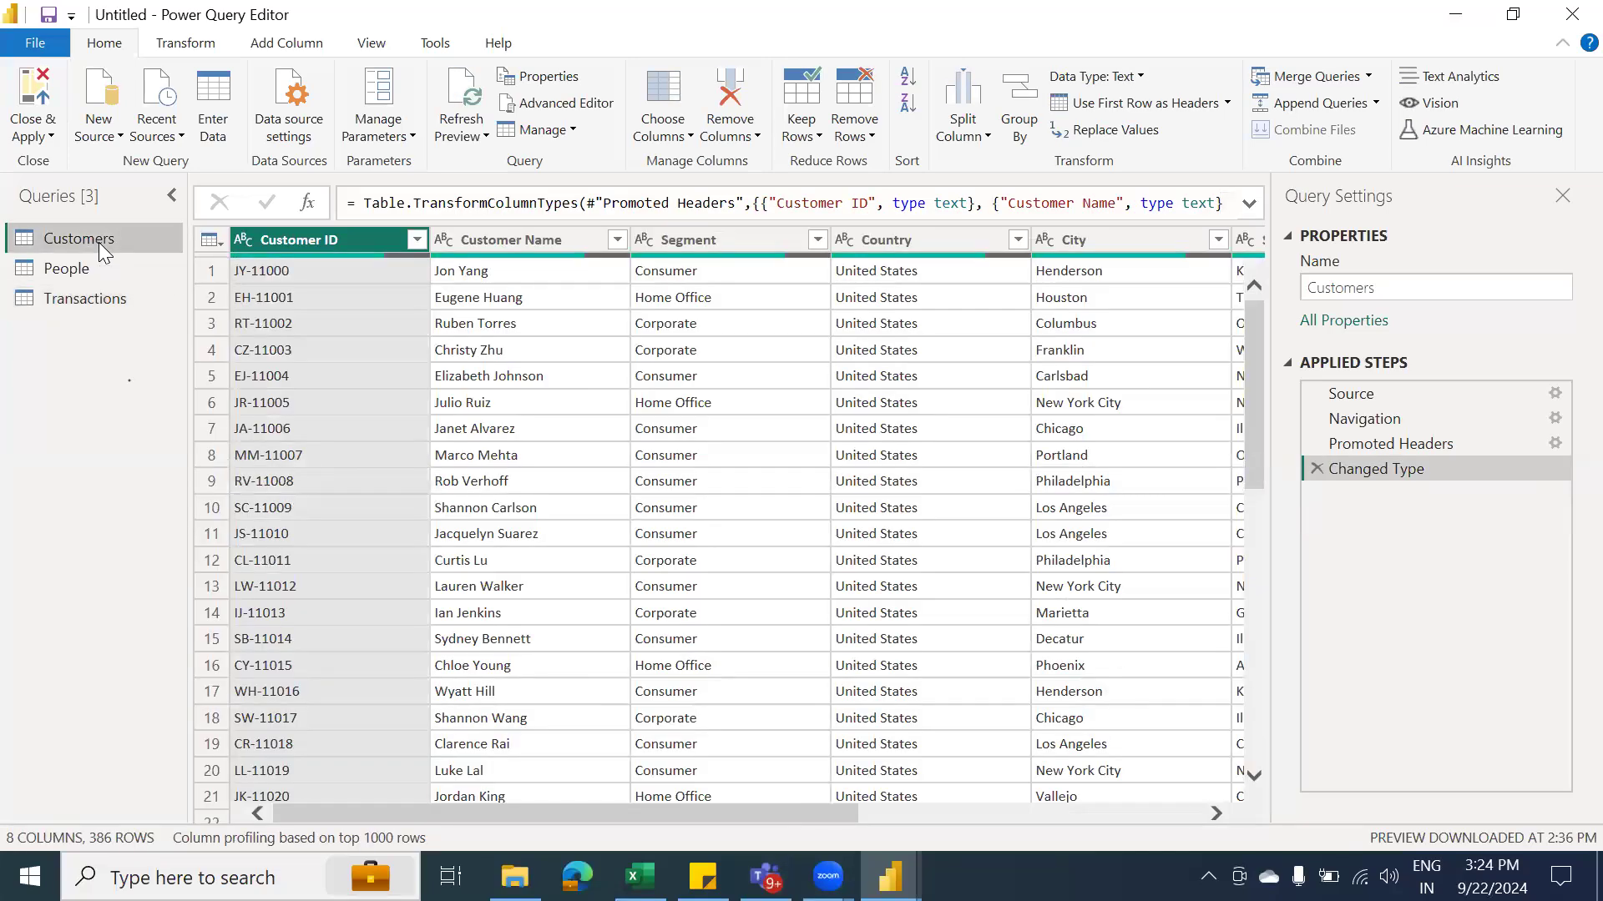
click(78, 268)
right_click(78, 269)
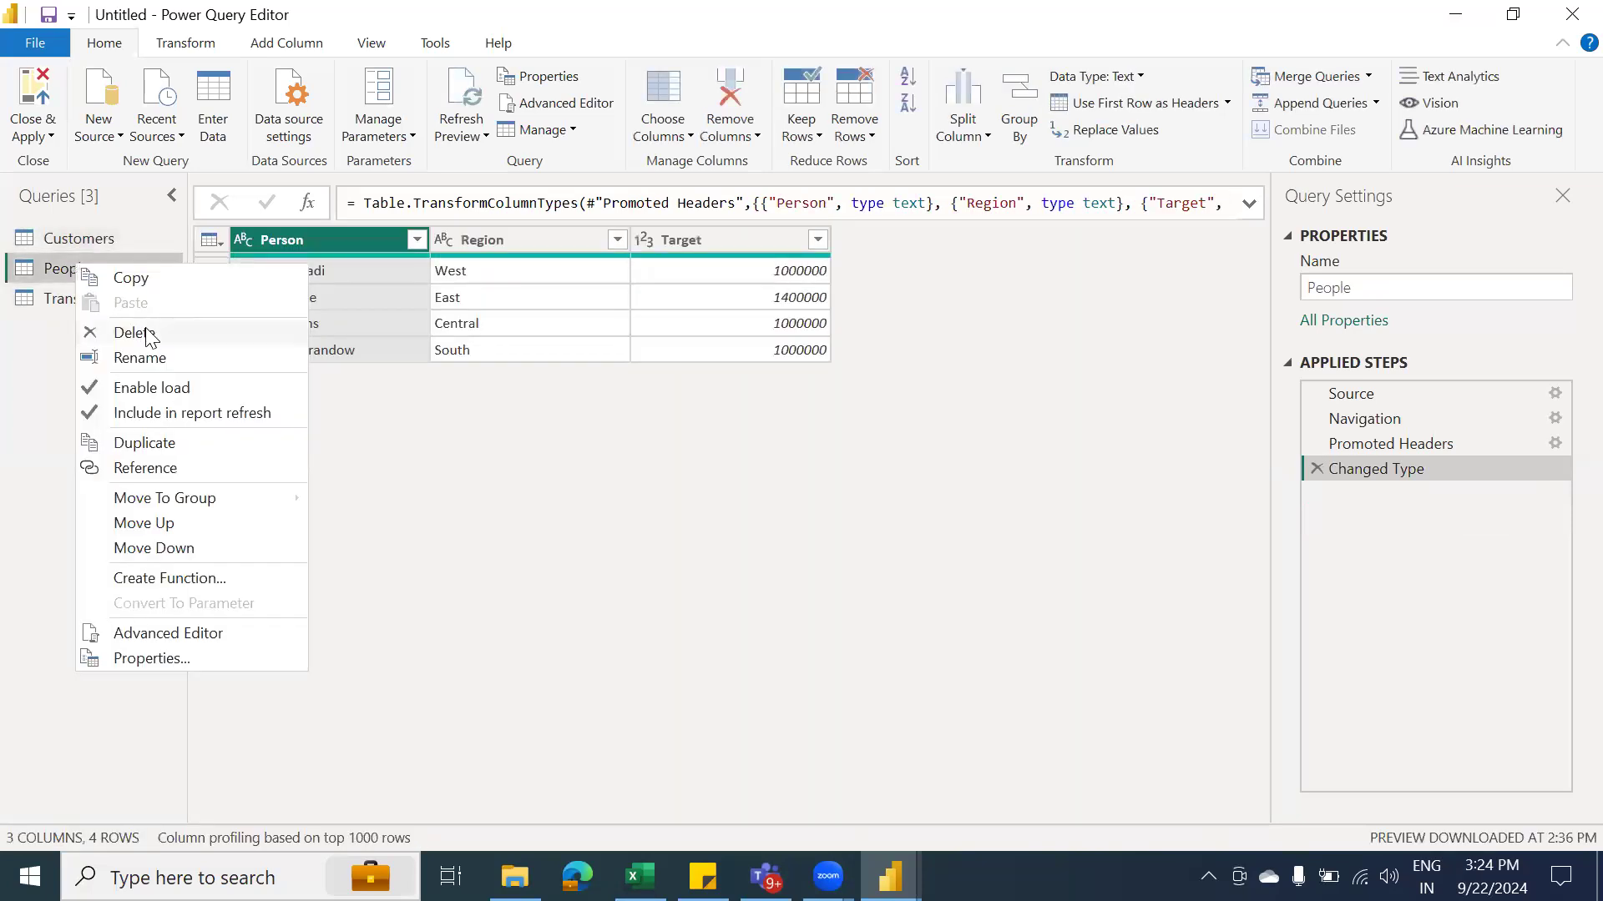
click(147, 330)
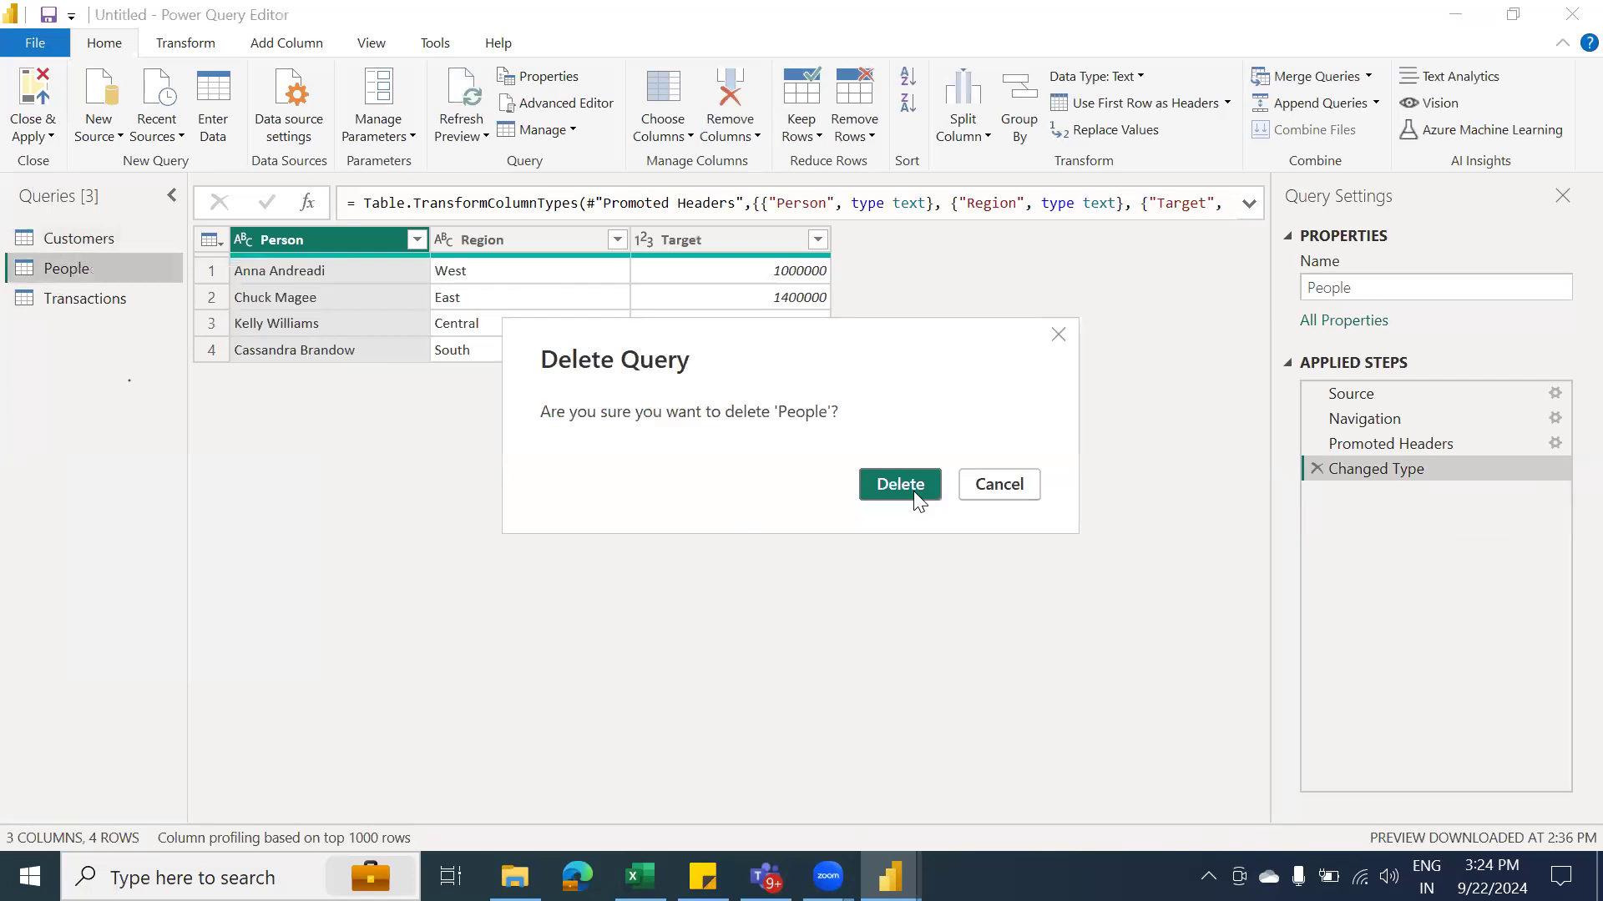
click(913, 489)
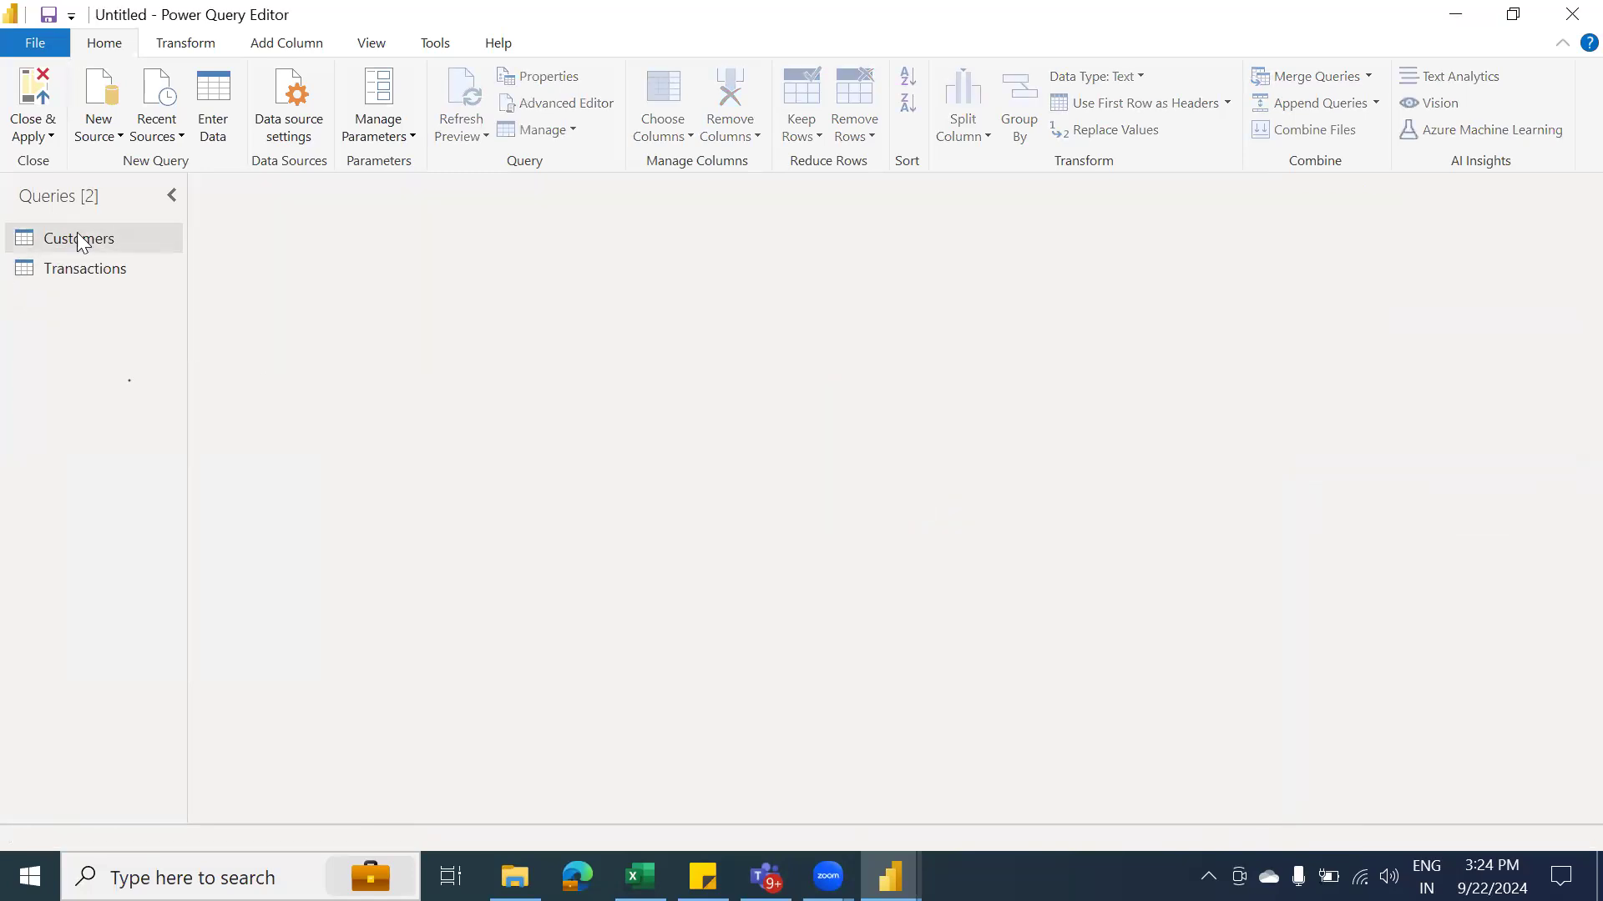
Filter the null values out of the Customer ID column in the Customers query and check its remaining columns
click(77, 237)
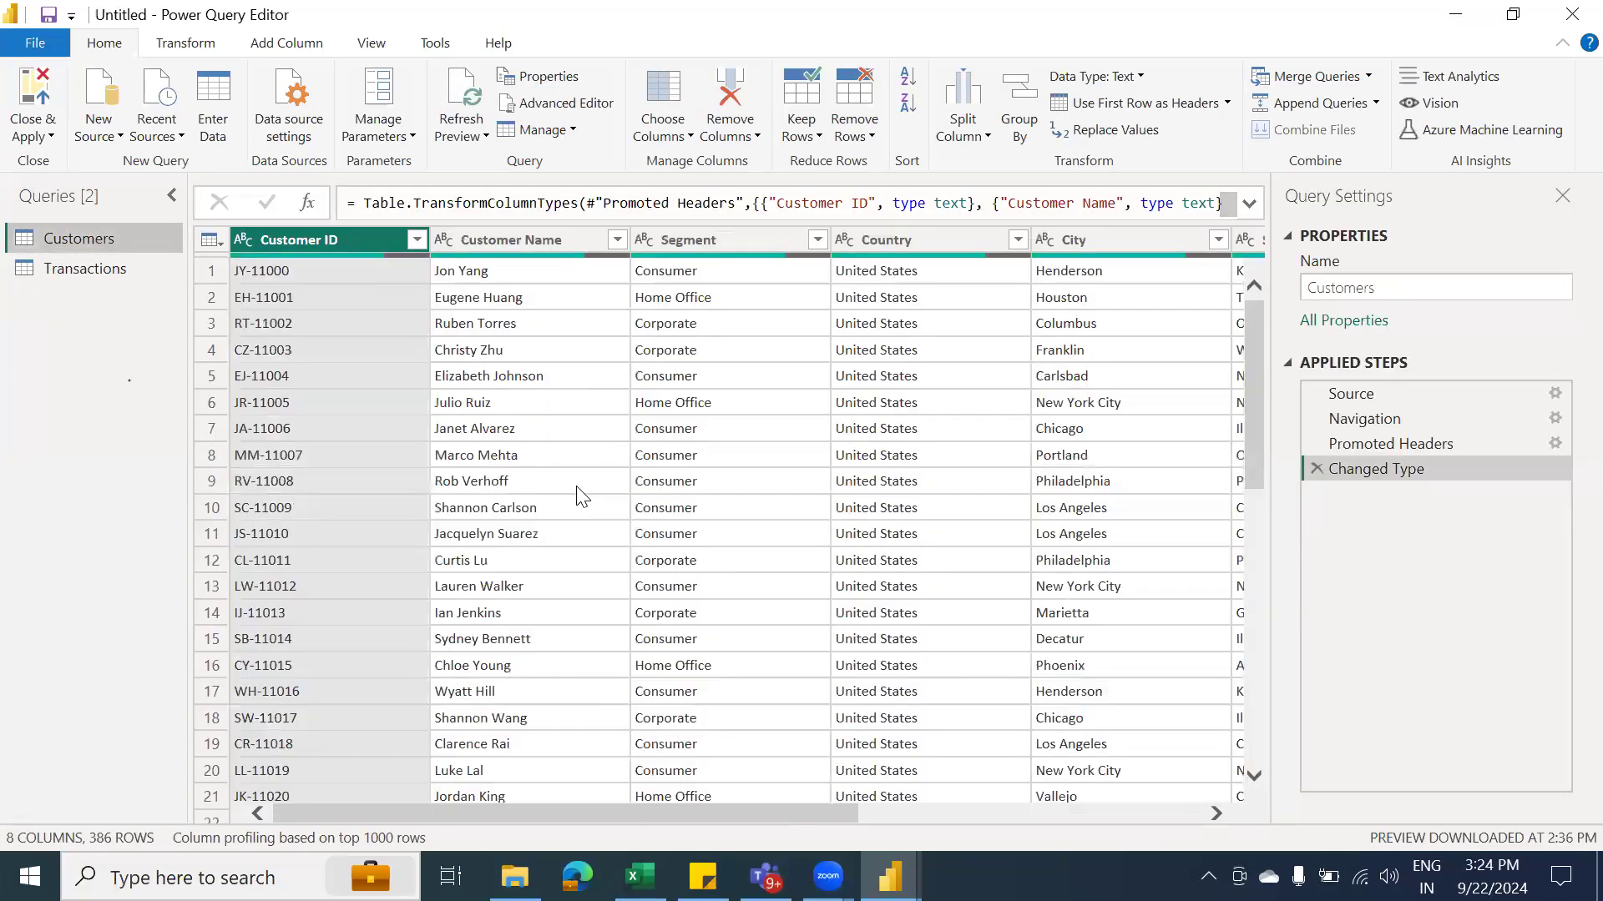
click(417, 239)
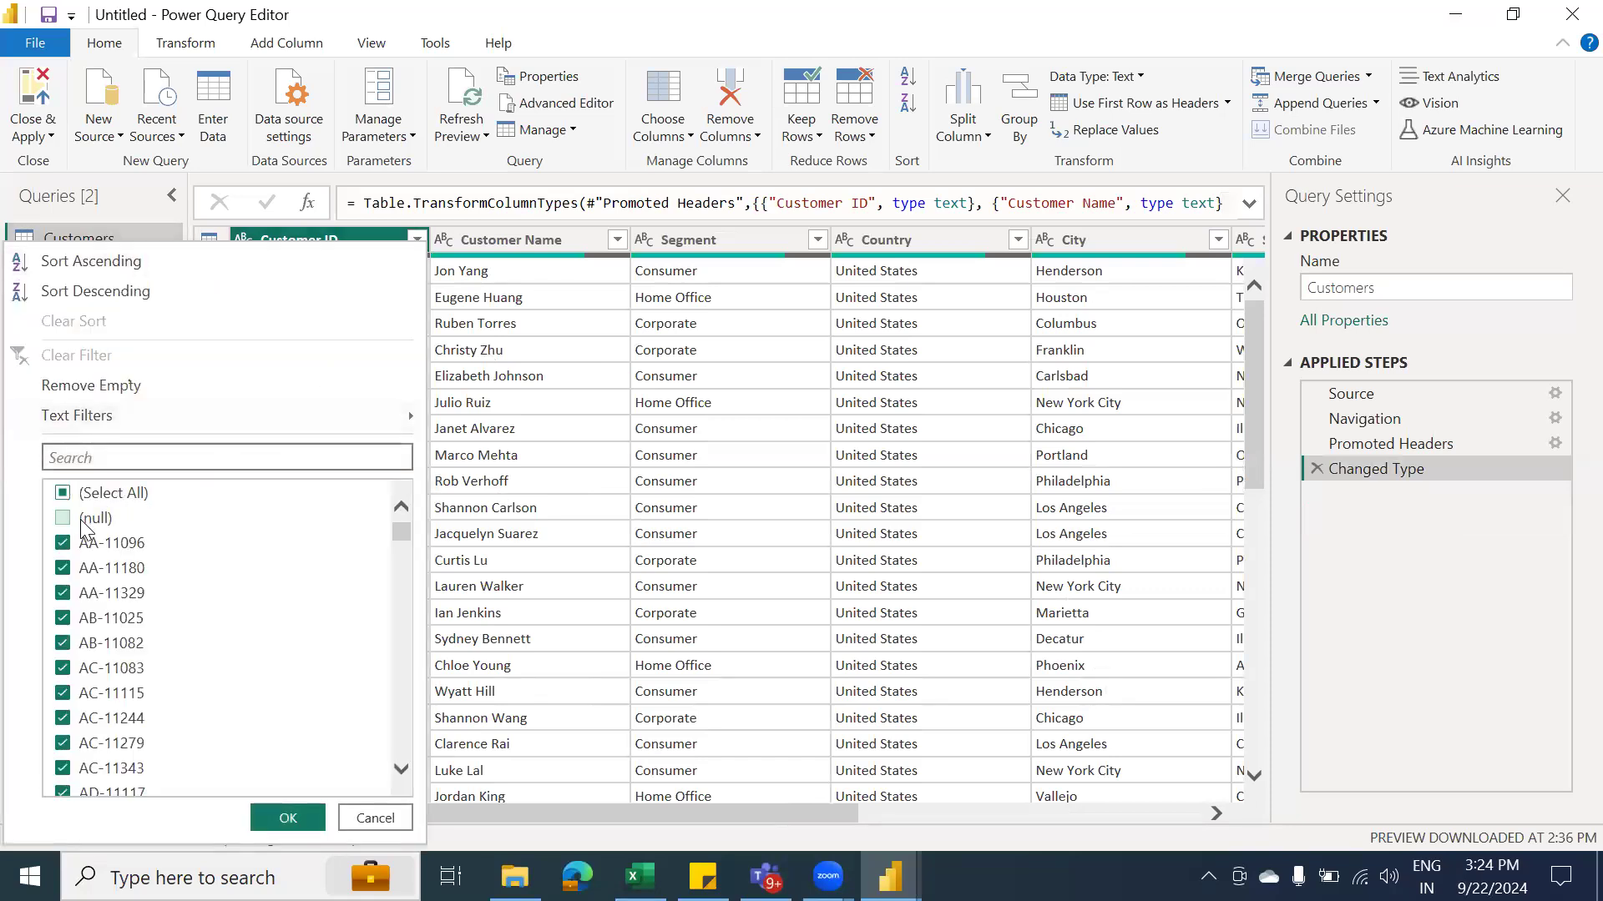
click(284, 818)
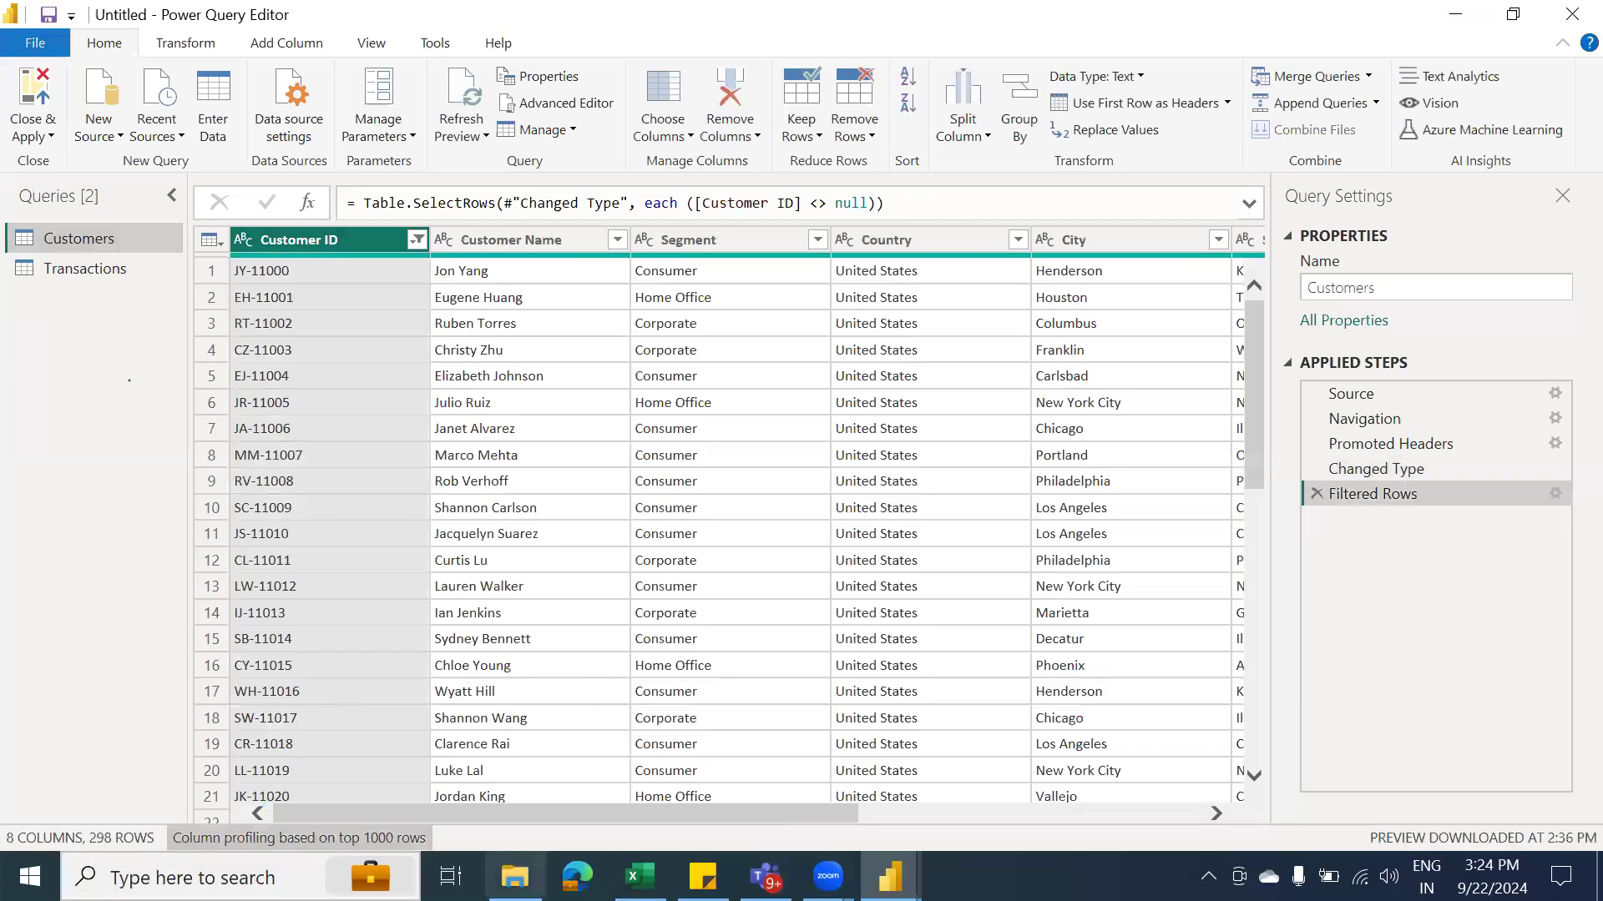
drag(552, 820, 856, 828)
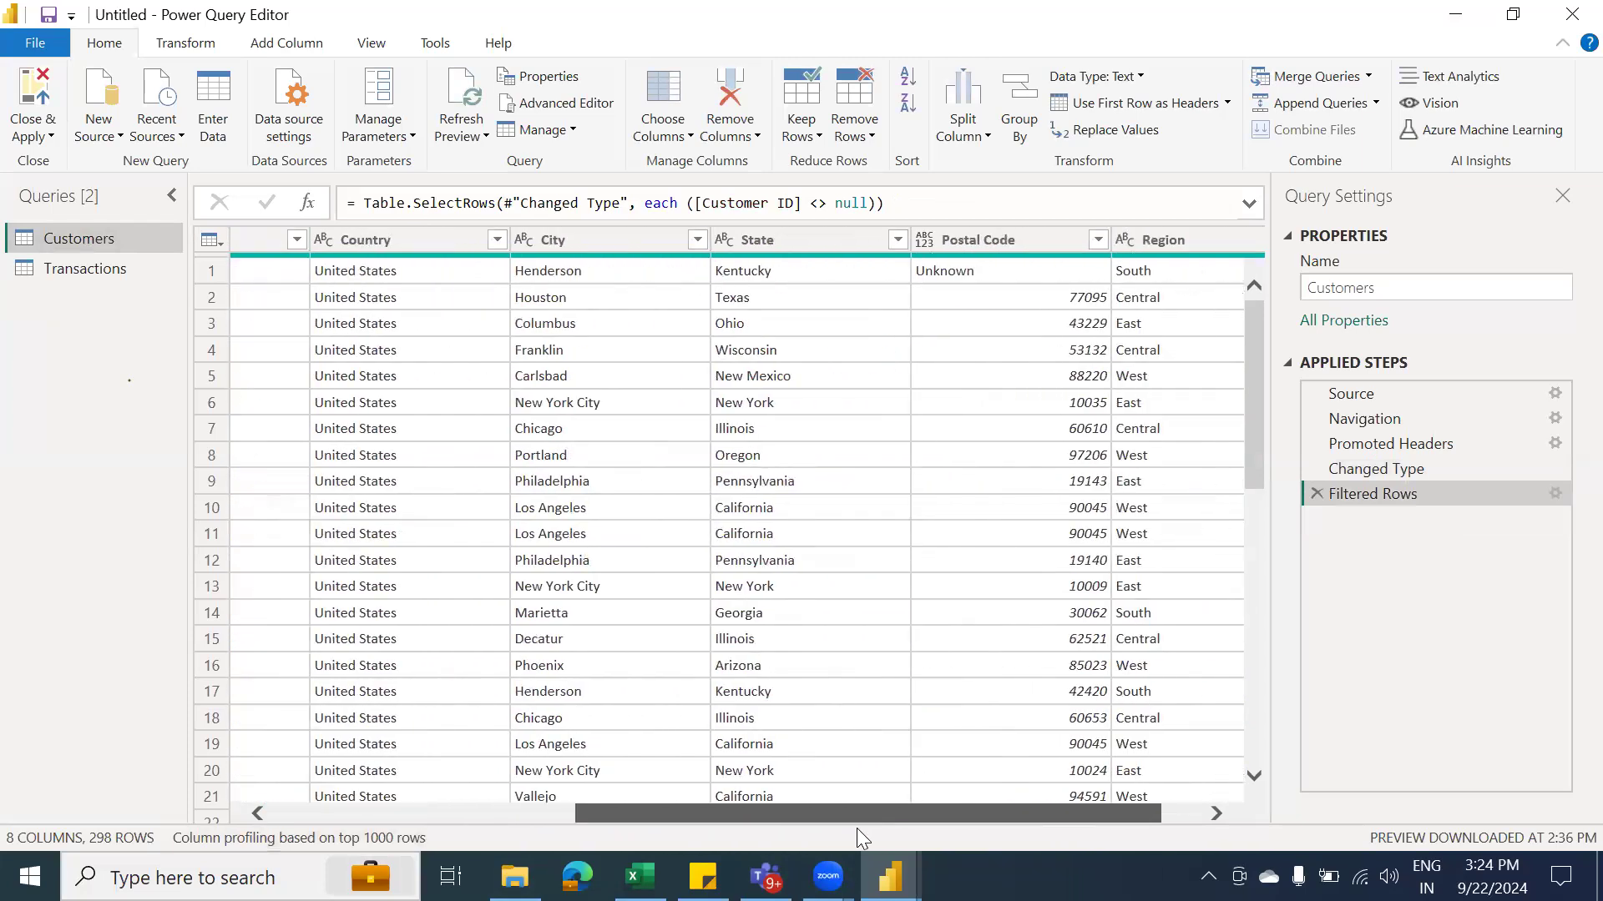
drag(856, 828, 15, 757)
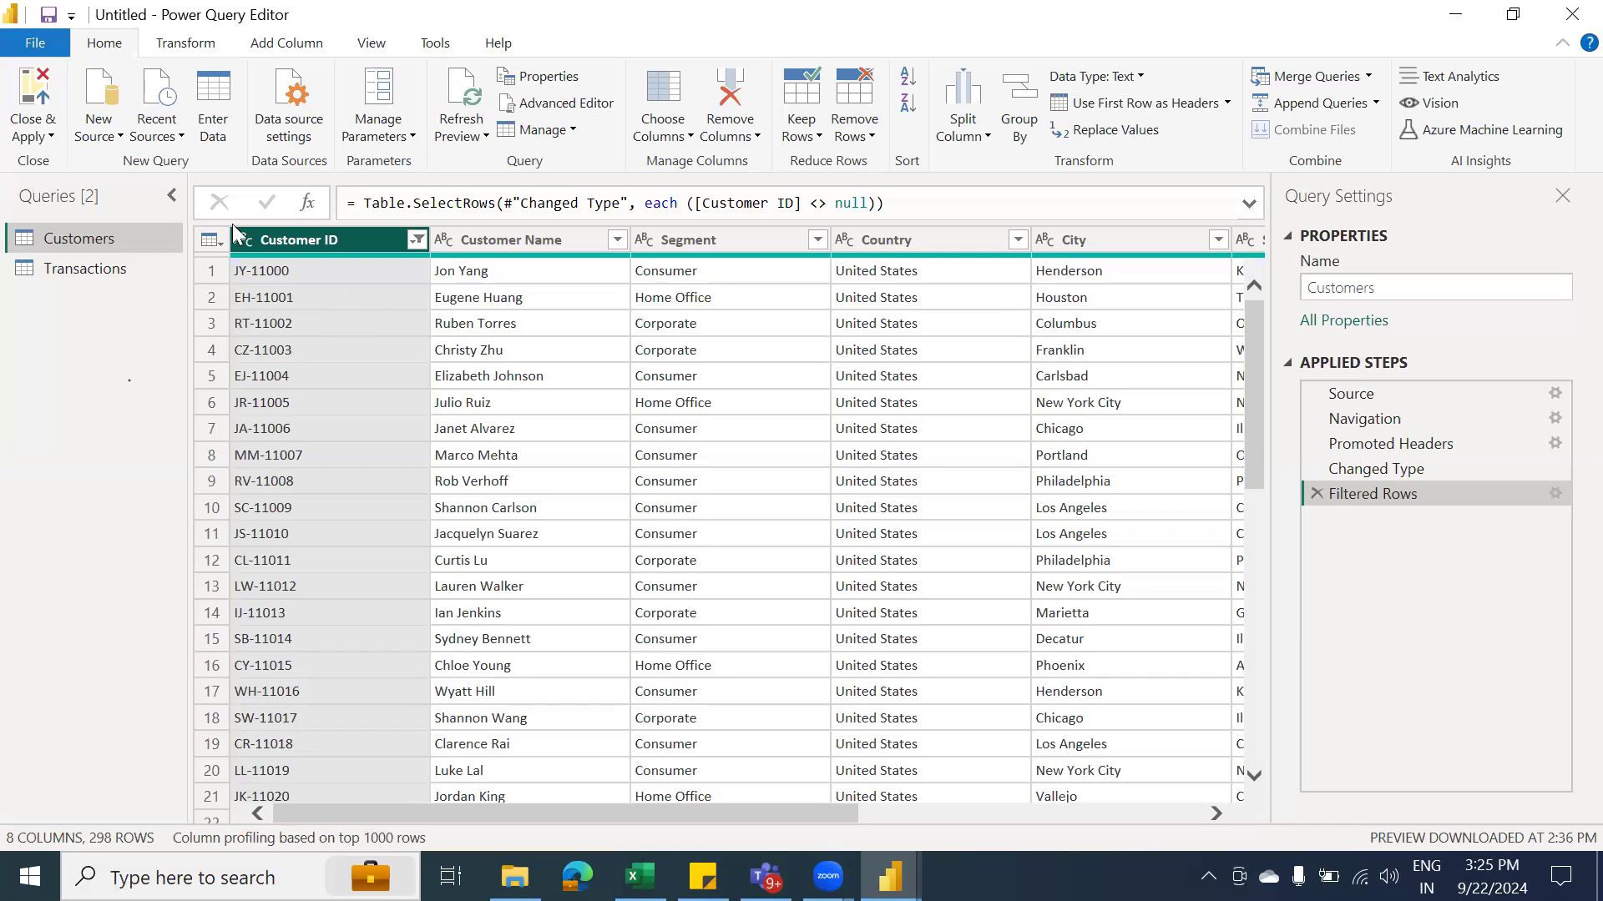
Add a new Excel workbook source to the queries by opening 01_Super Stores from the Data Sources folder
click(98, 142)
click(172, 188)
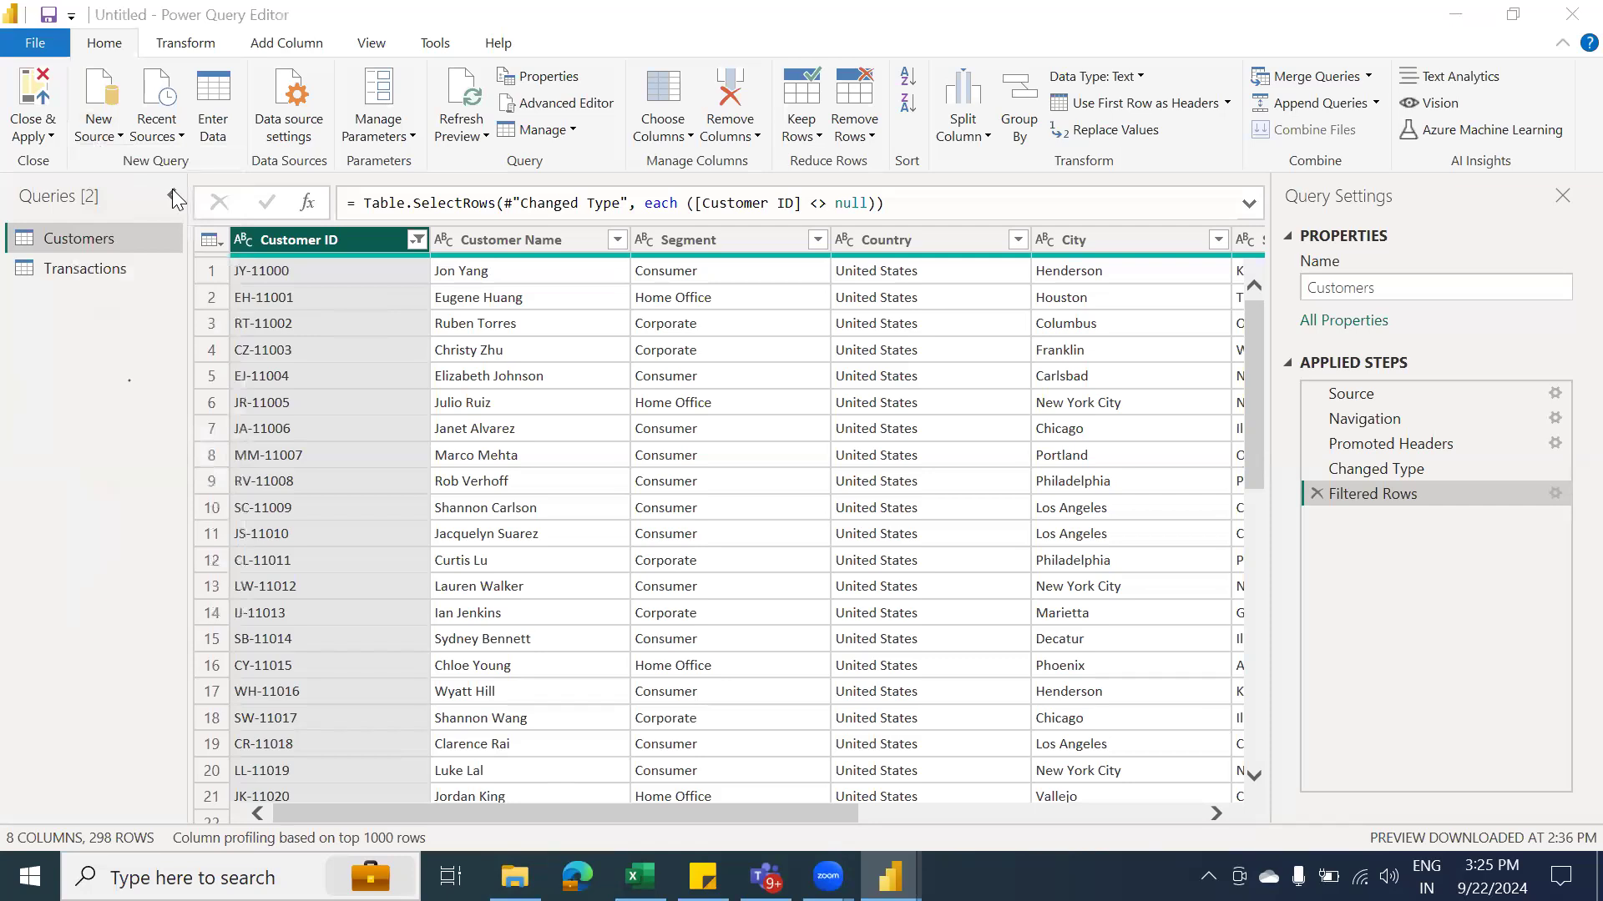
click(491, 380)
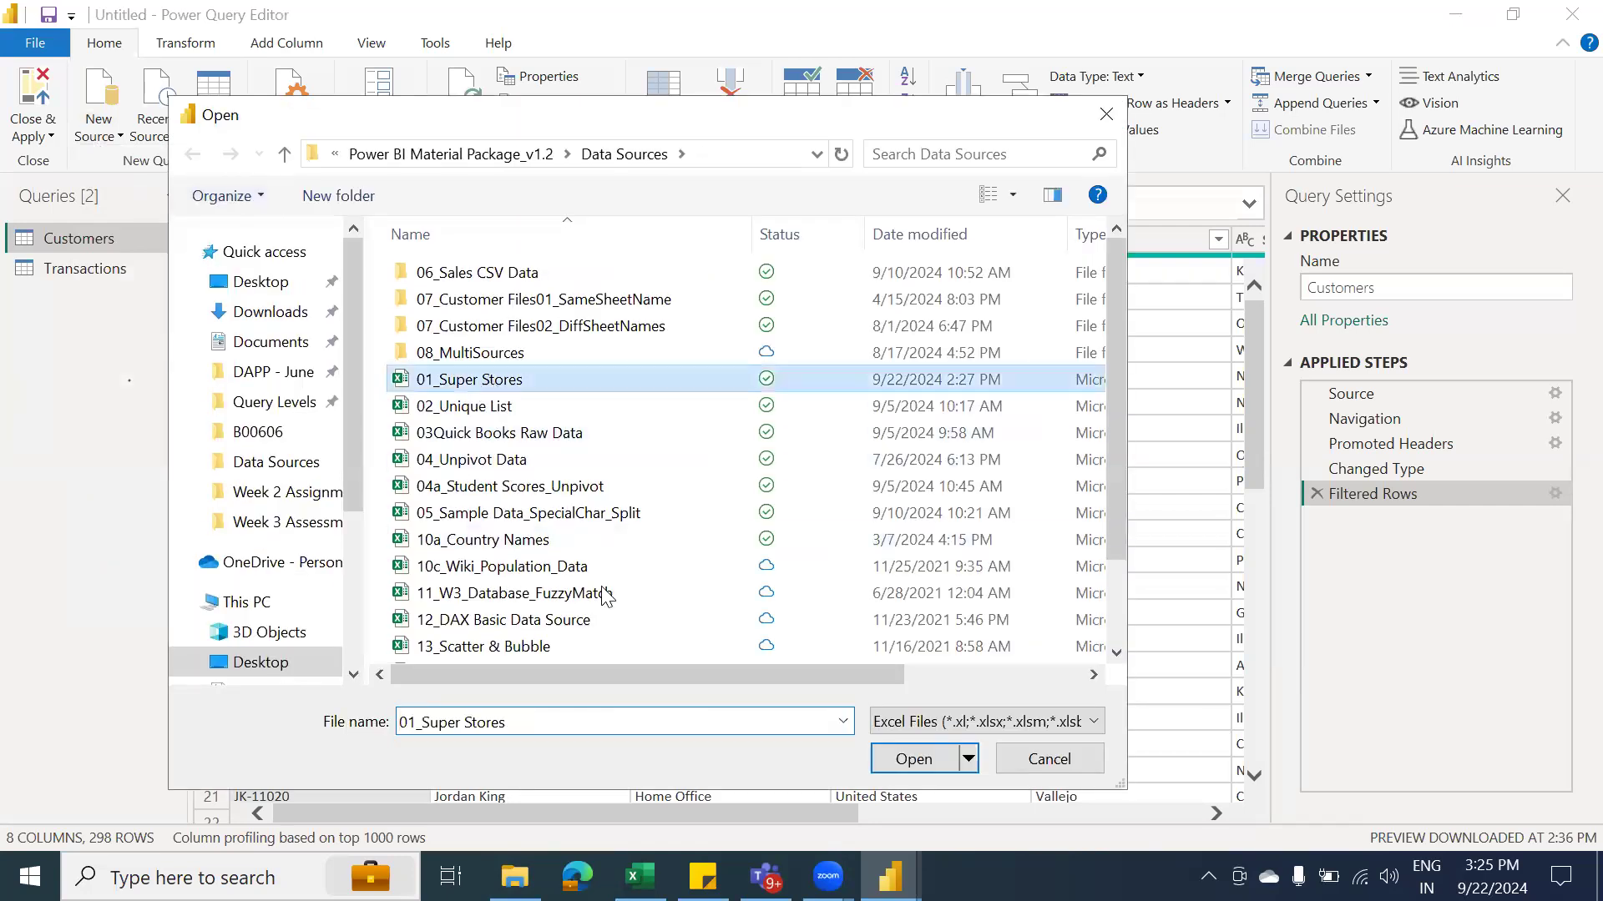
click(945, 758)
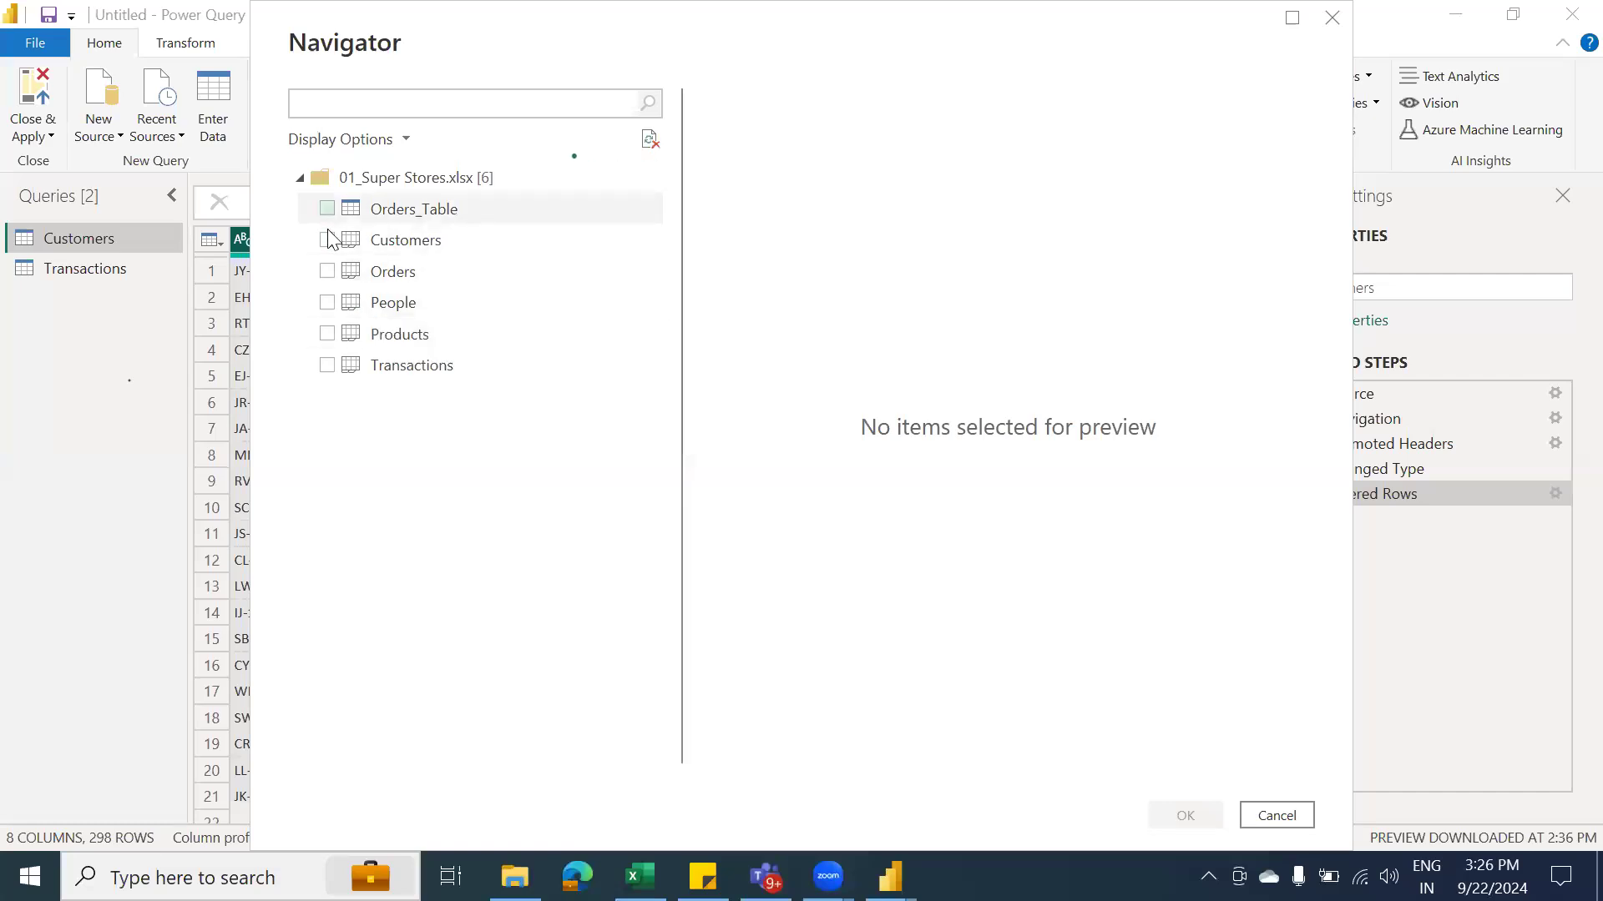
Select the Products sheet of 01_Super Stores.xlsx for import
click(326, 335)
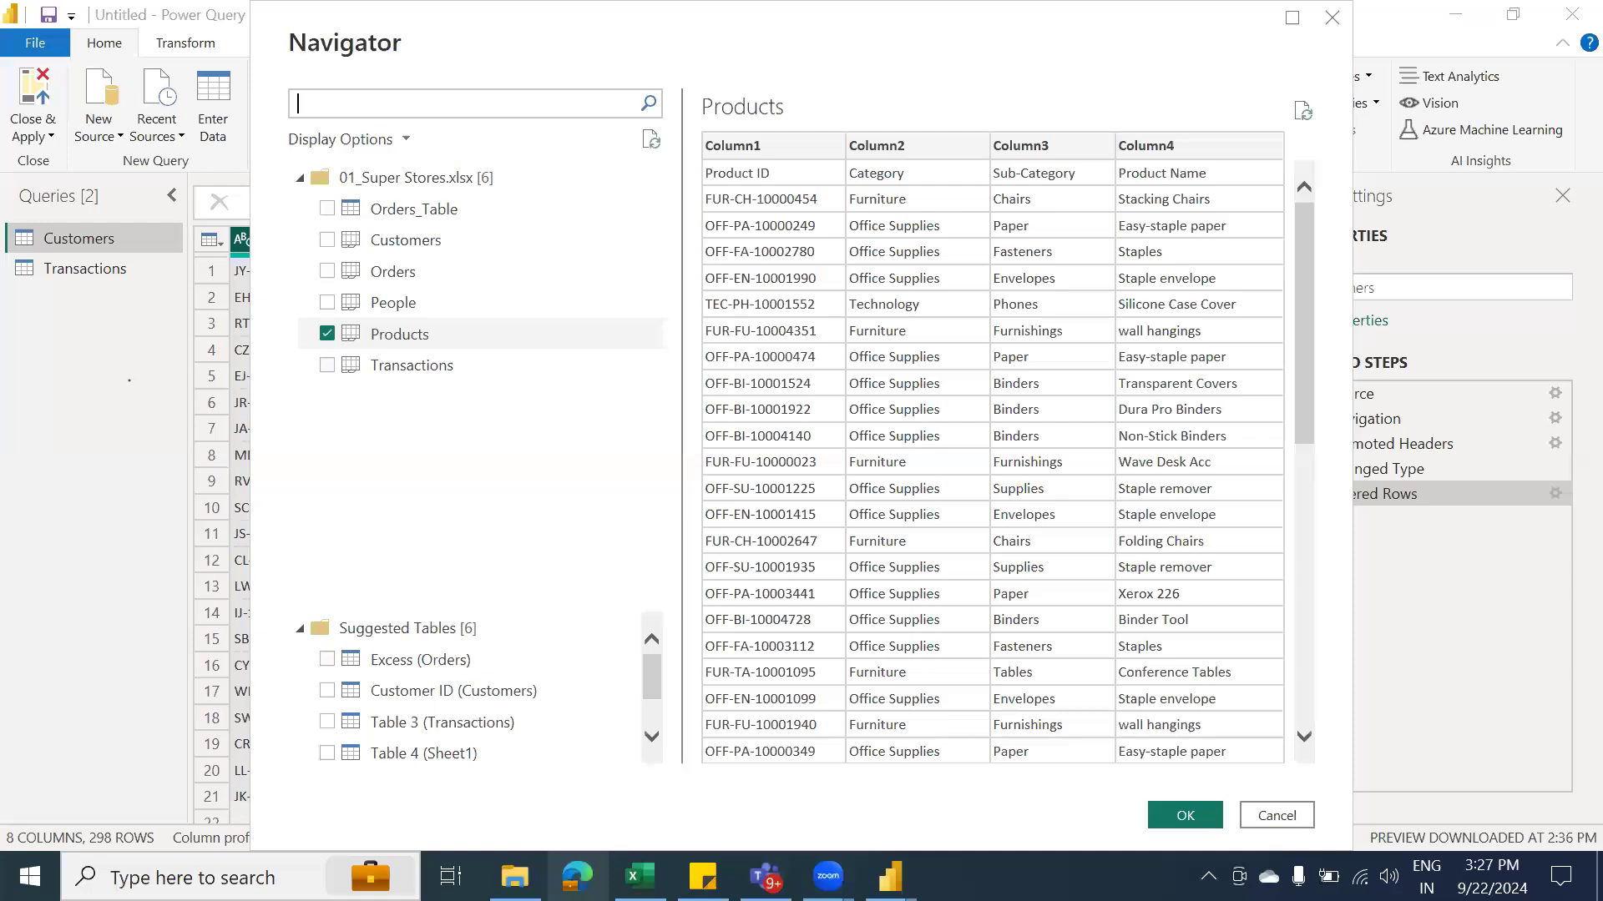
Switch to Microsoft Edge, search for "pl 300 certification exam" and open the Microsoft Certified: Power BI Data Analyst Associate result
click(577, 877)
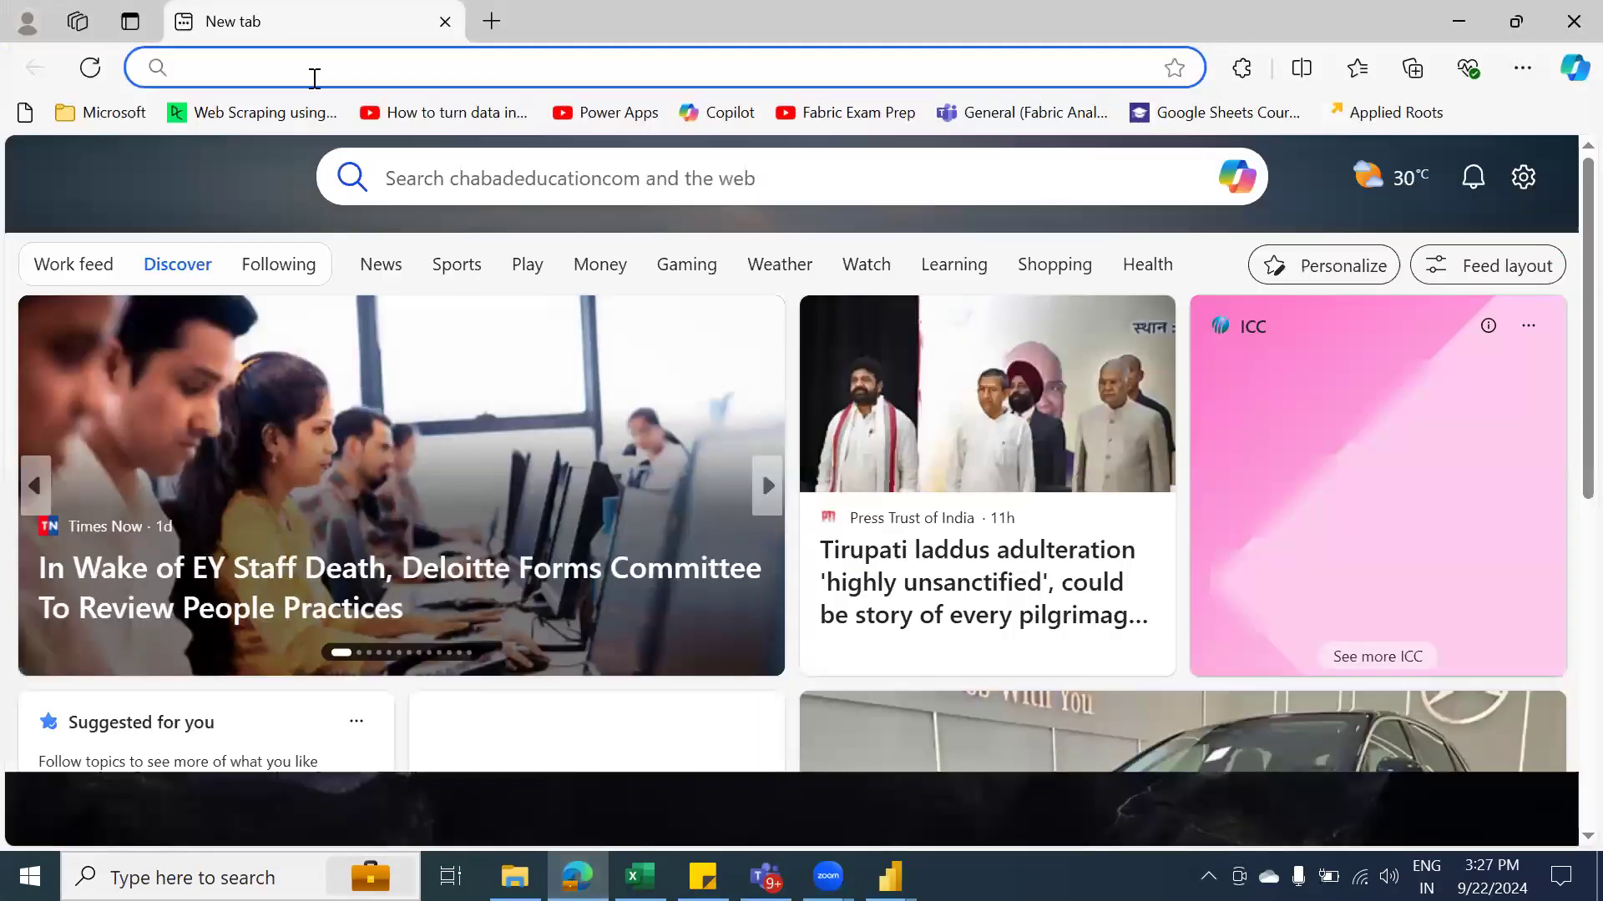
click(313, 78)
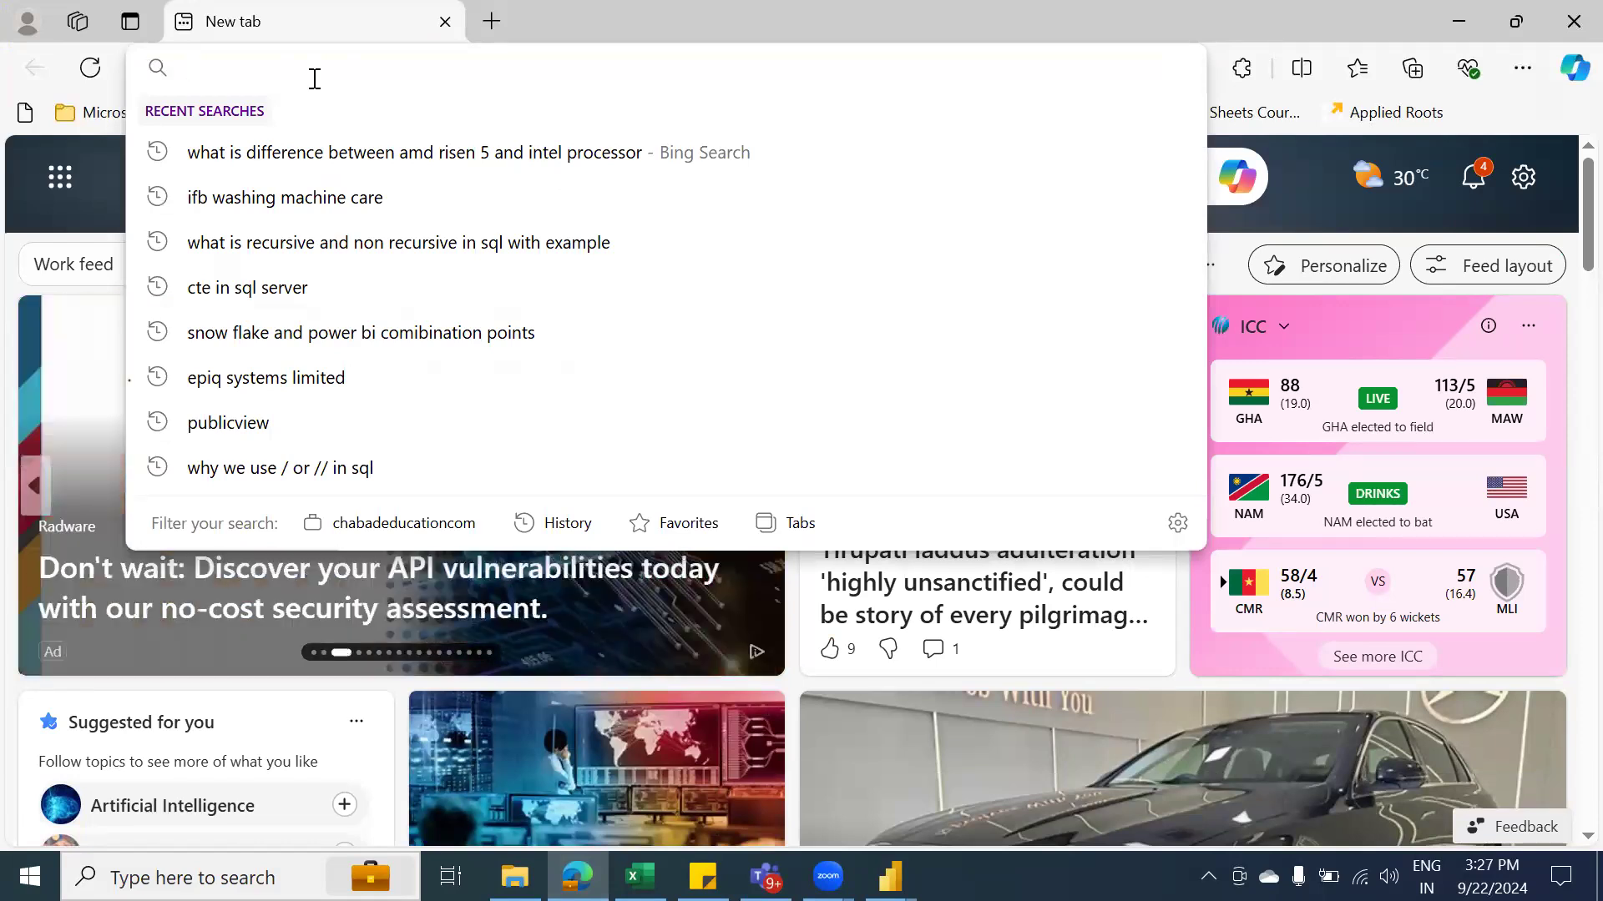
text(p[lo)
key(BackSpace)
key(BackSpace)
key(BackSpace)
text(l 30)
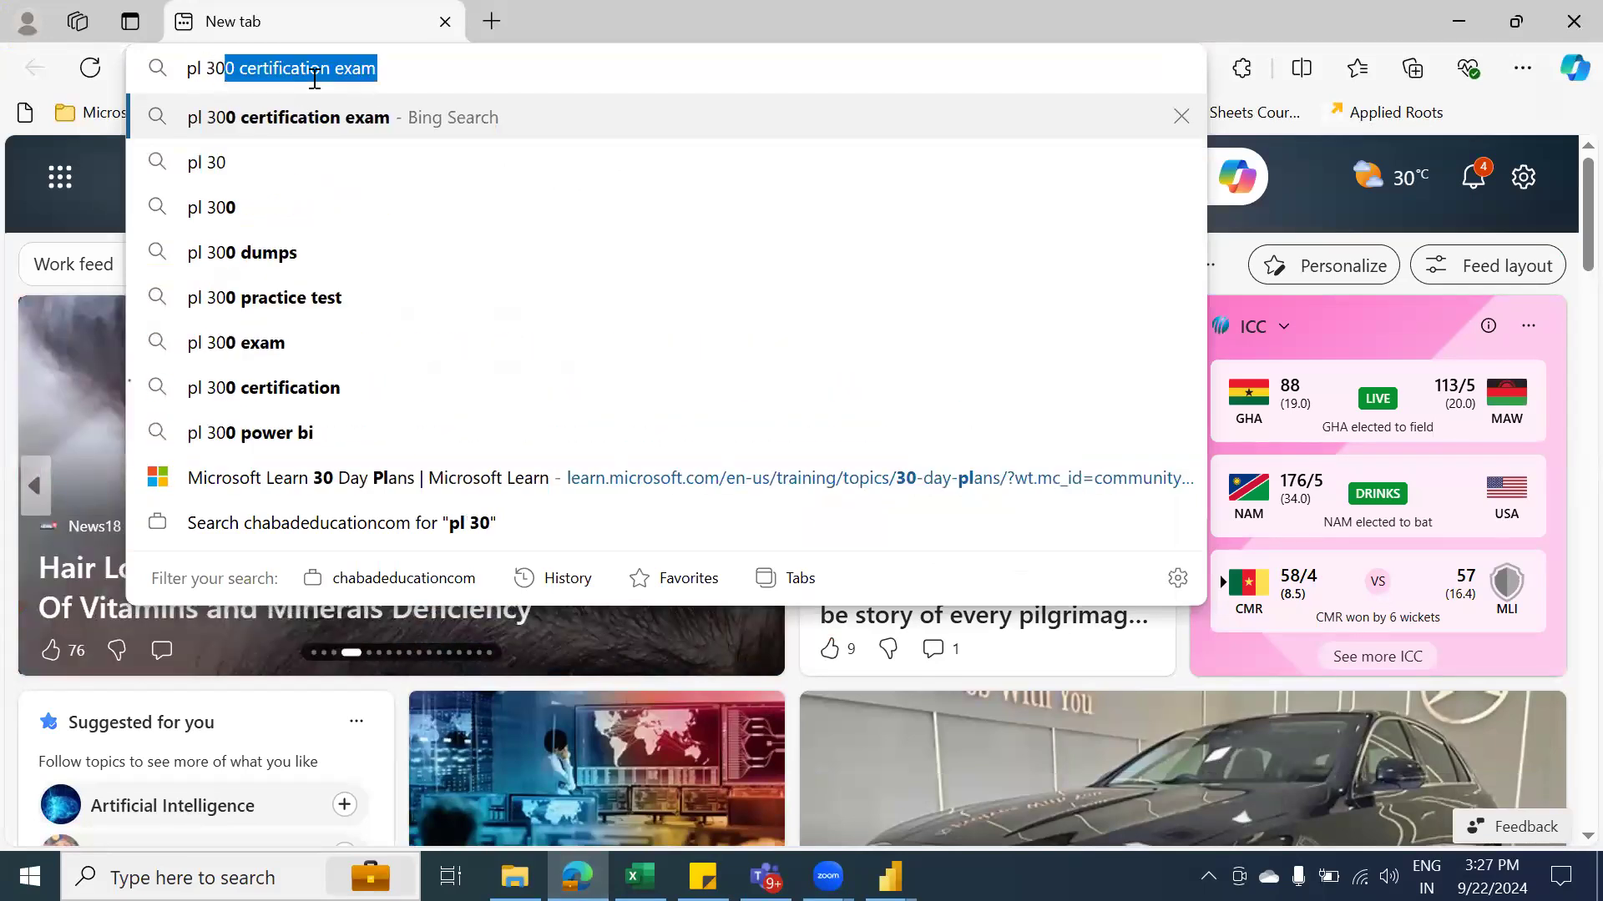
text(0)
key(Return)
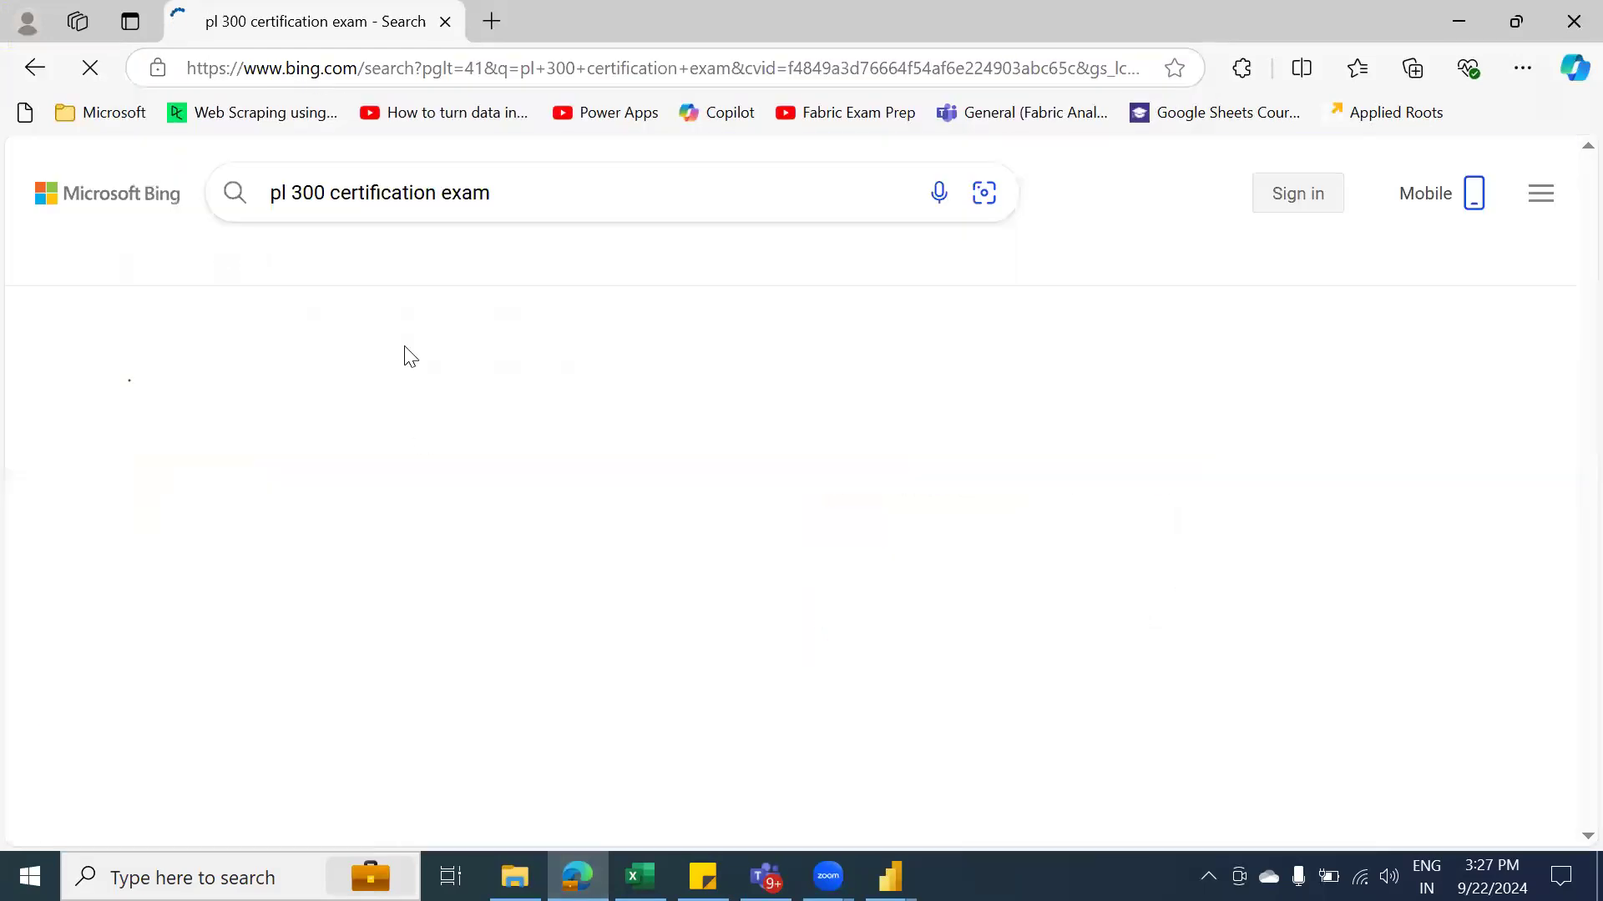
scroll(534, 467, down, 2)
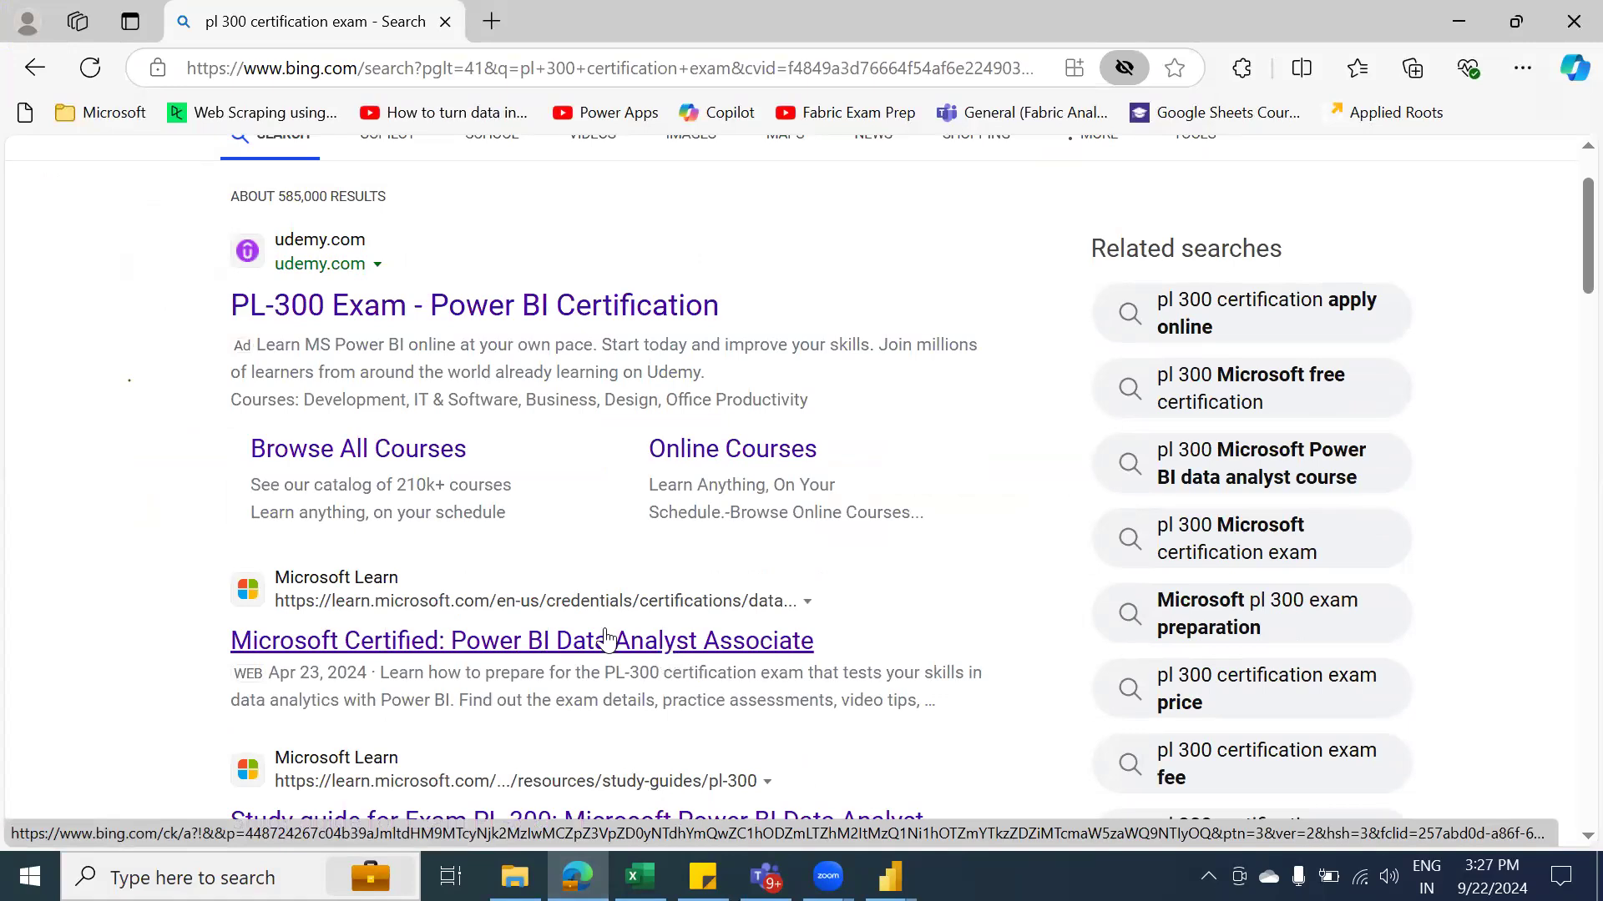
click(584, 643)
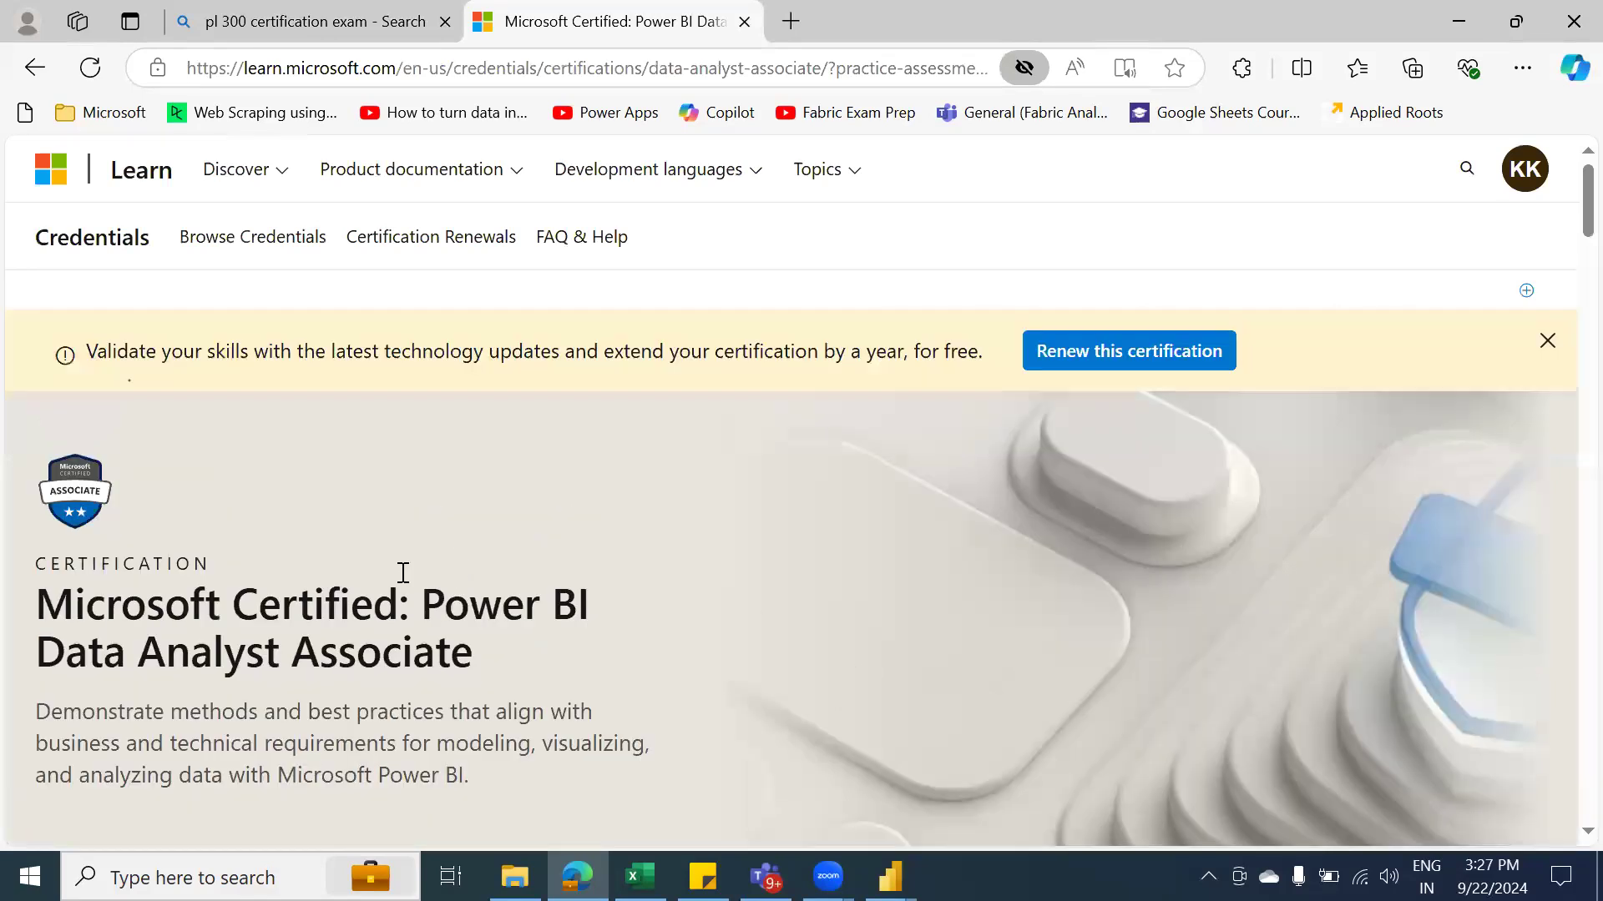
Look through the certification page's At a glance details, training course and exam practice sections
scroll(731, 713, down, 5)
scroll(731, 713, down, 3)
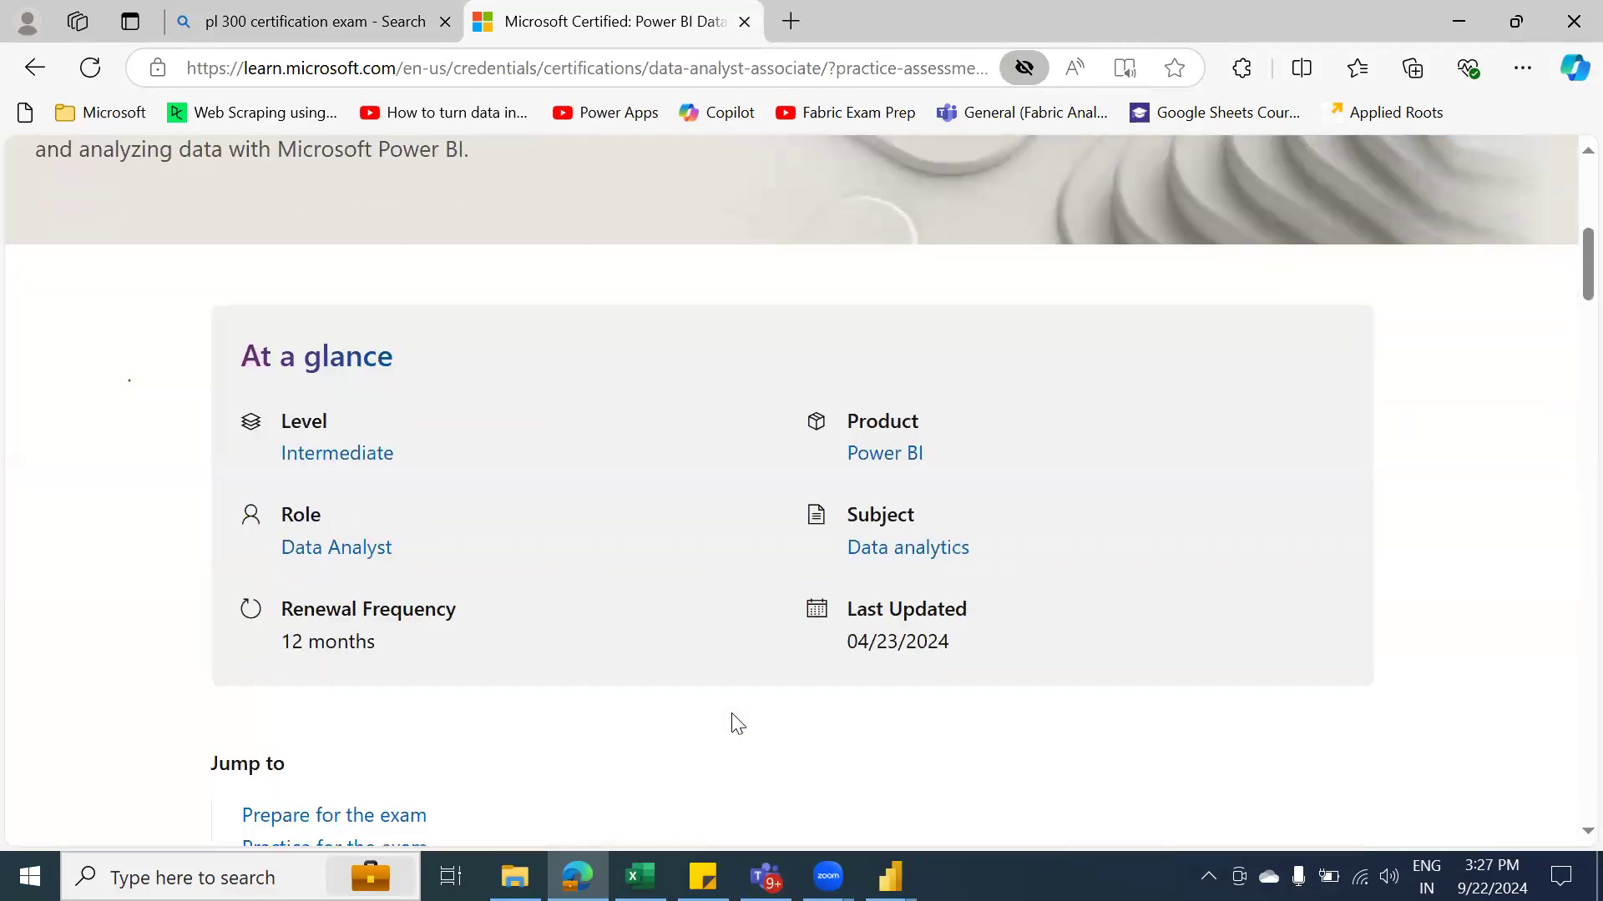
scroll(731, 713, up, 8)
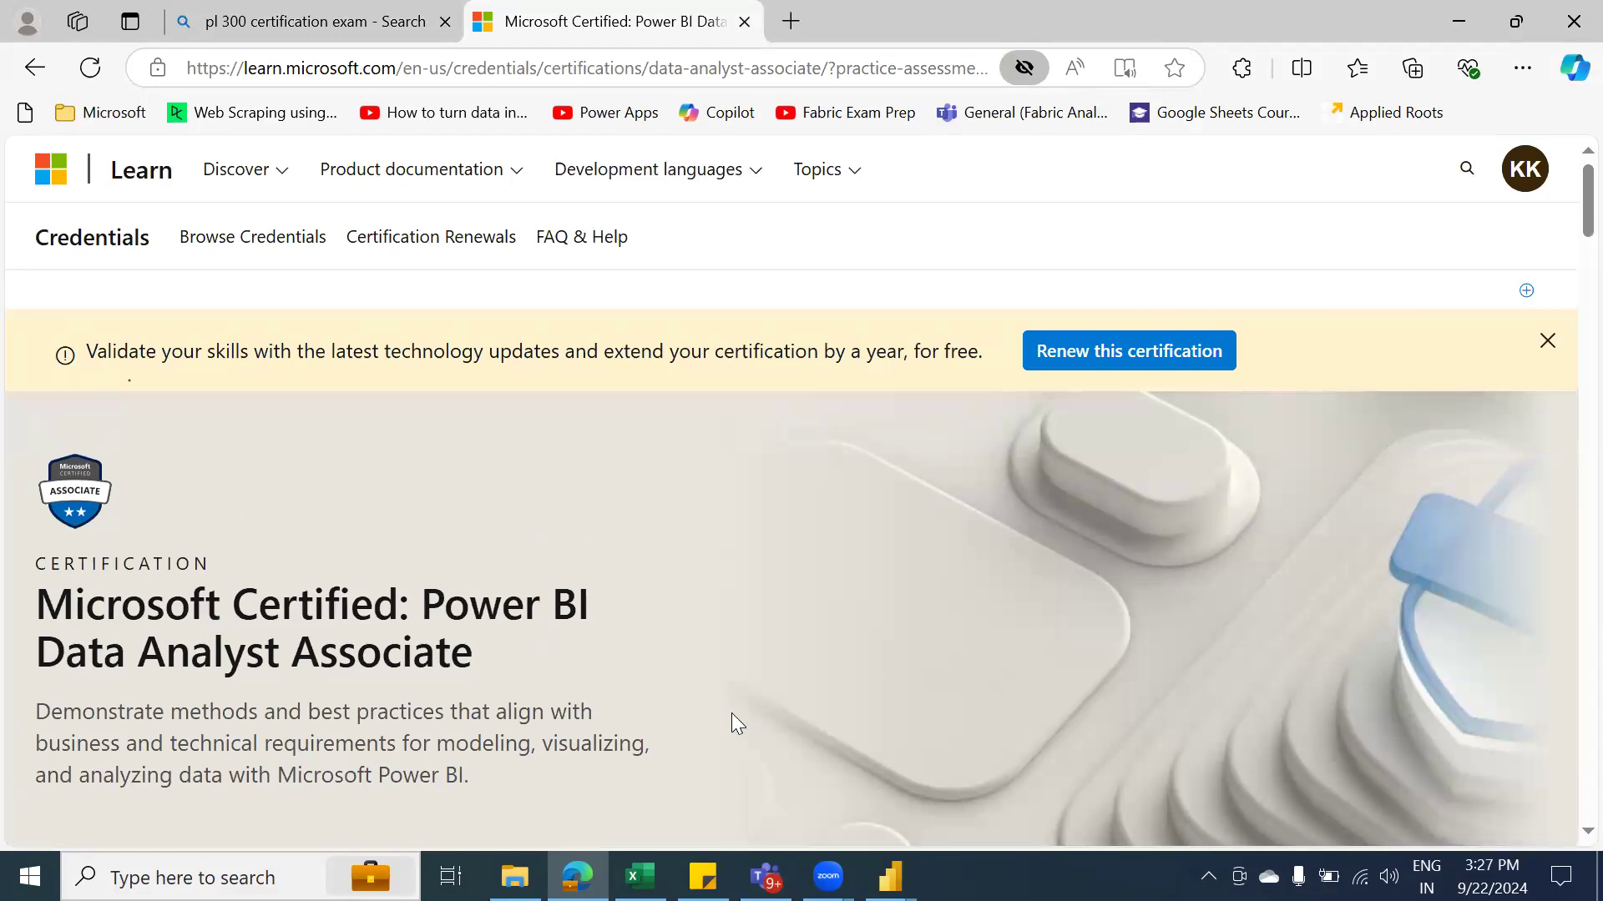
scroll(731, 713, down, 10)
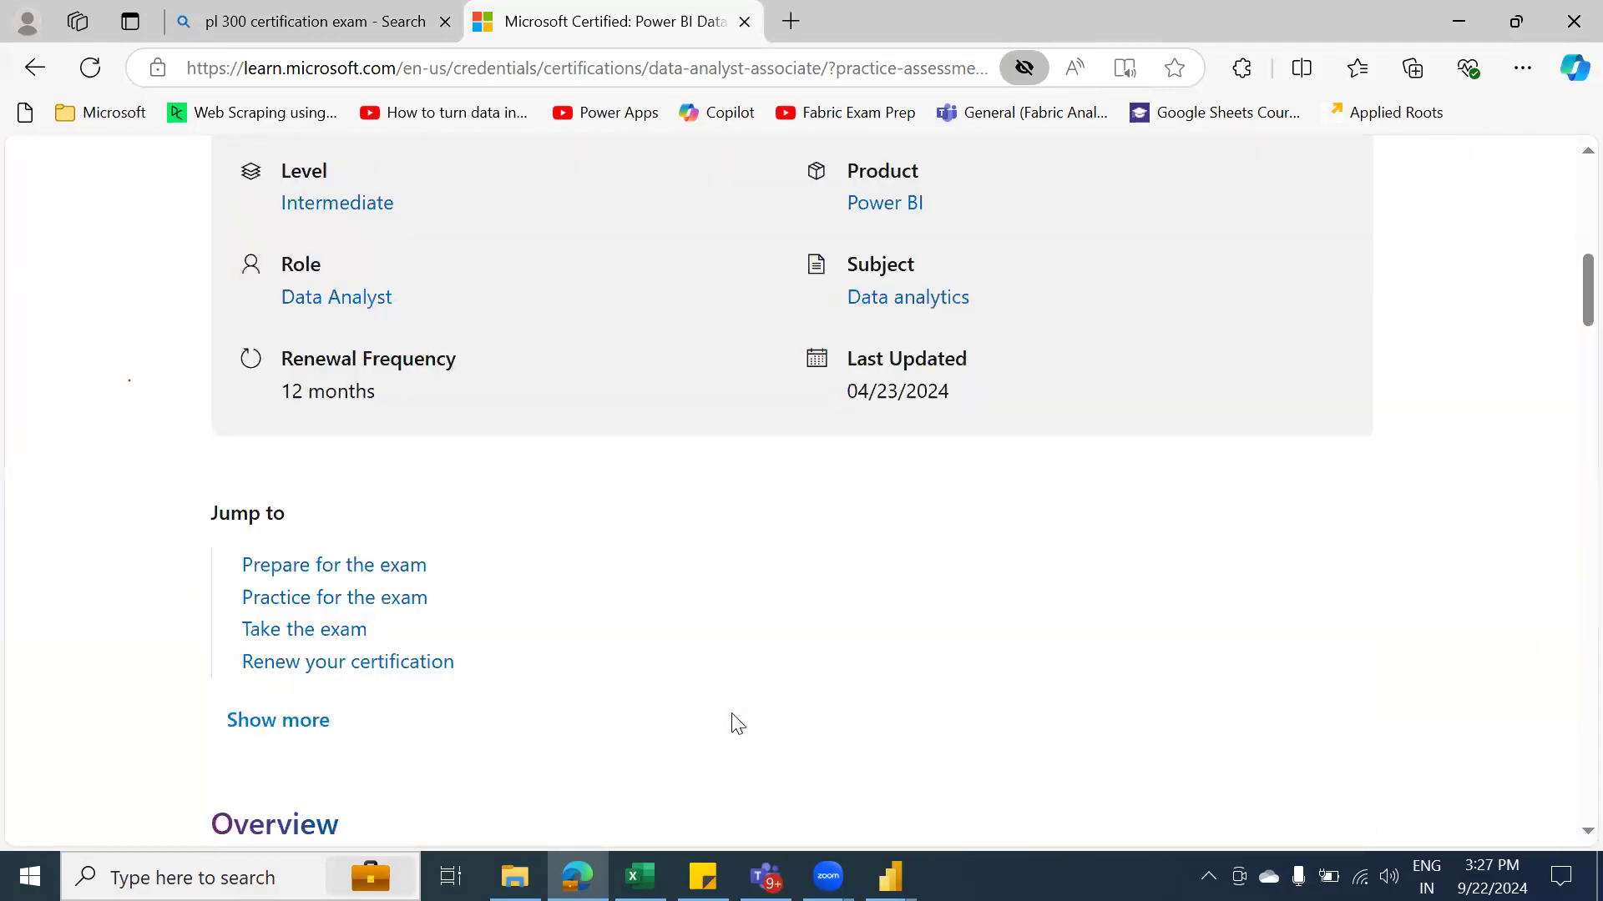
scroll(732, 714, down, 12)
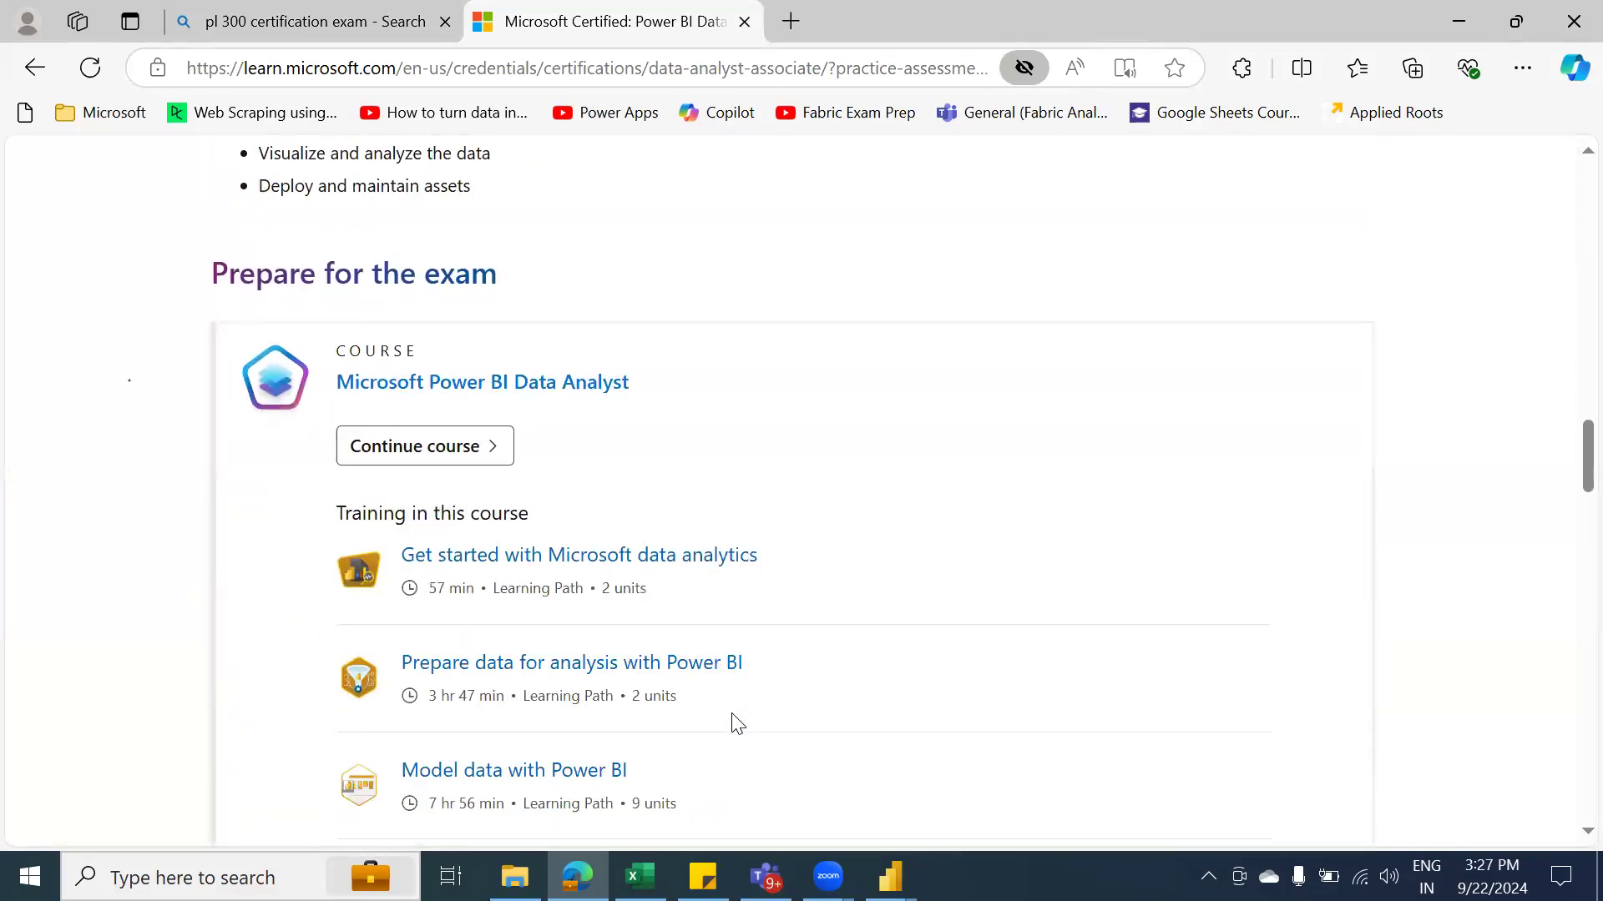
scroll(732, 723, down, 3)
scroll(732, 723, down, 10)
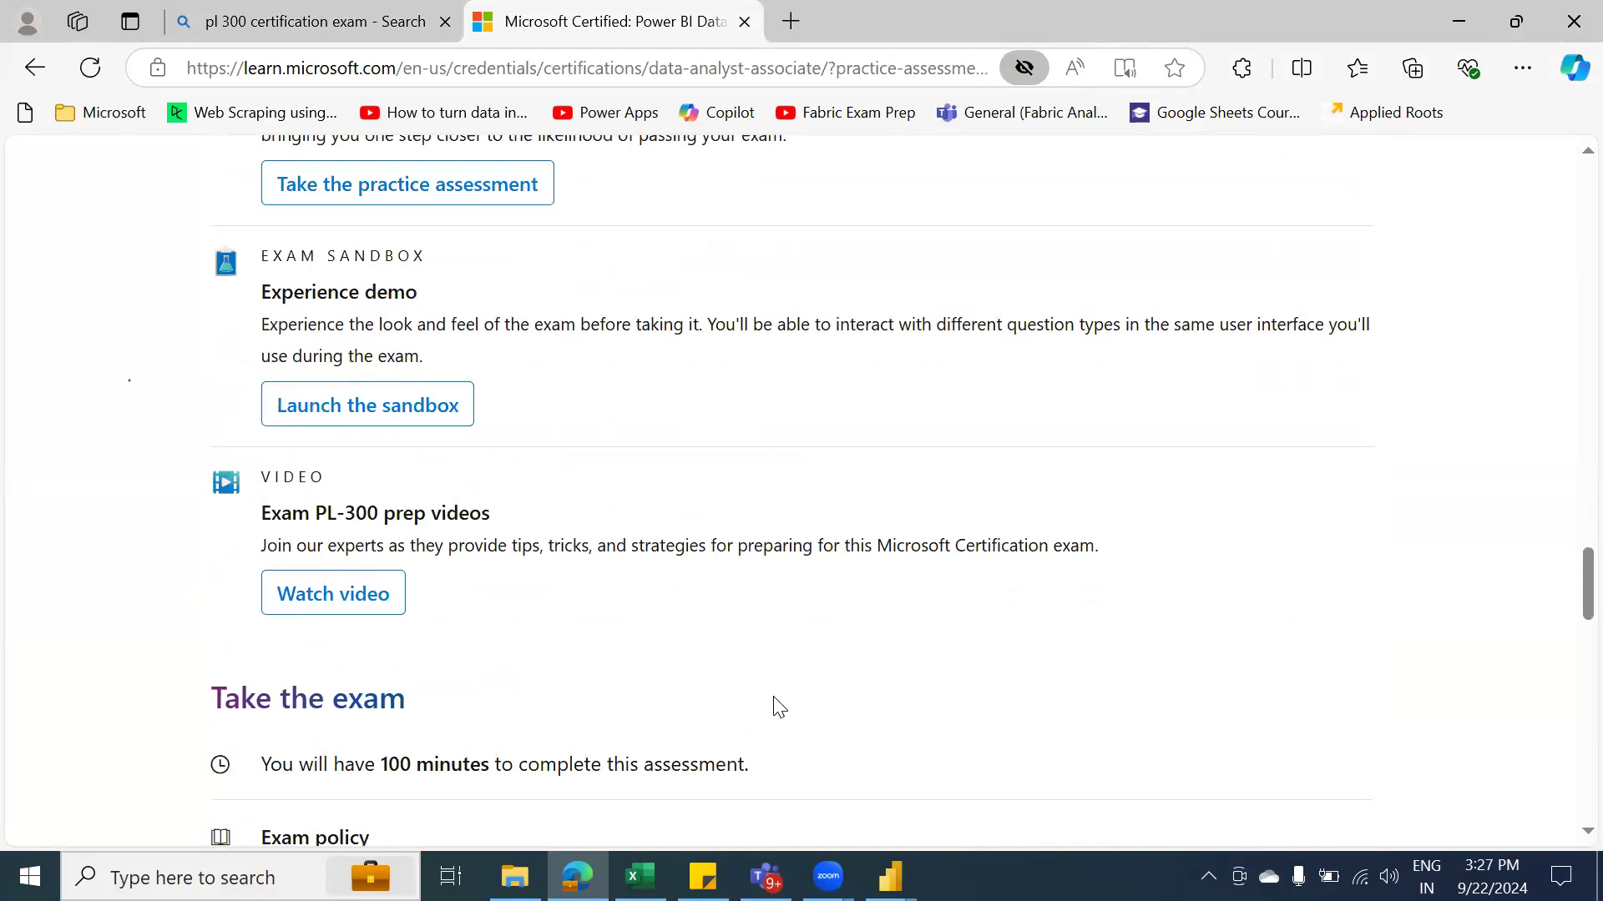
scroll(852, 673, down, 4)
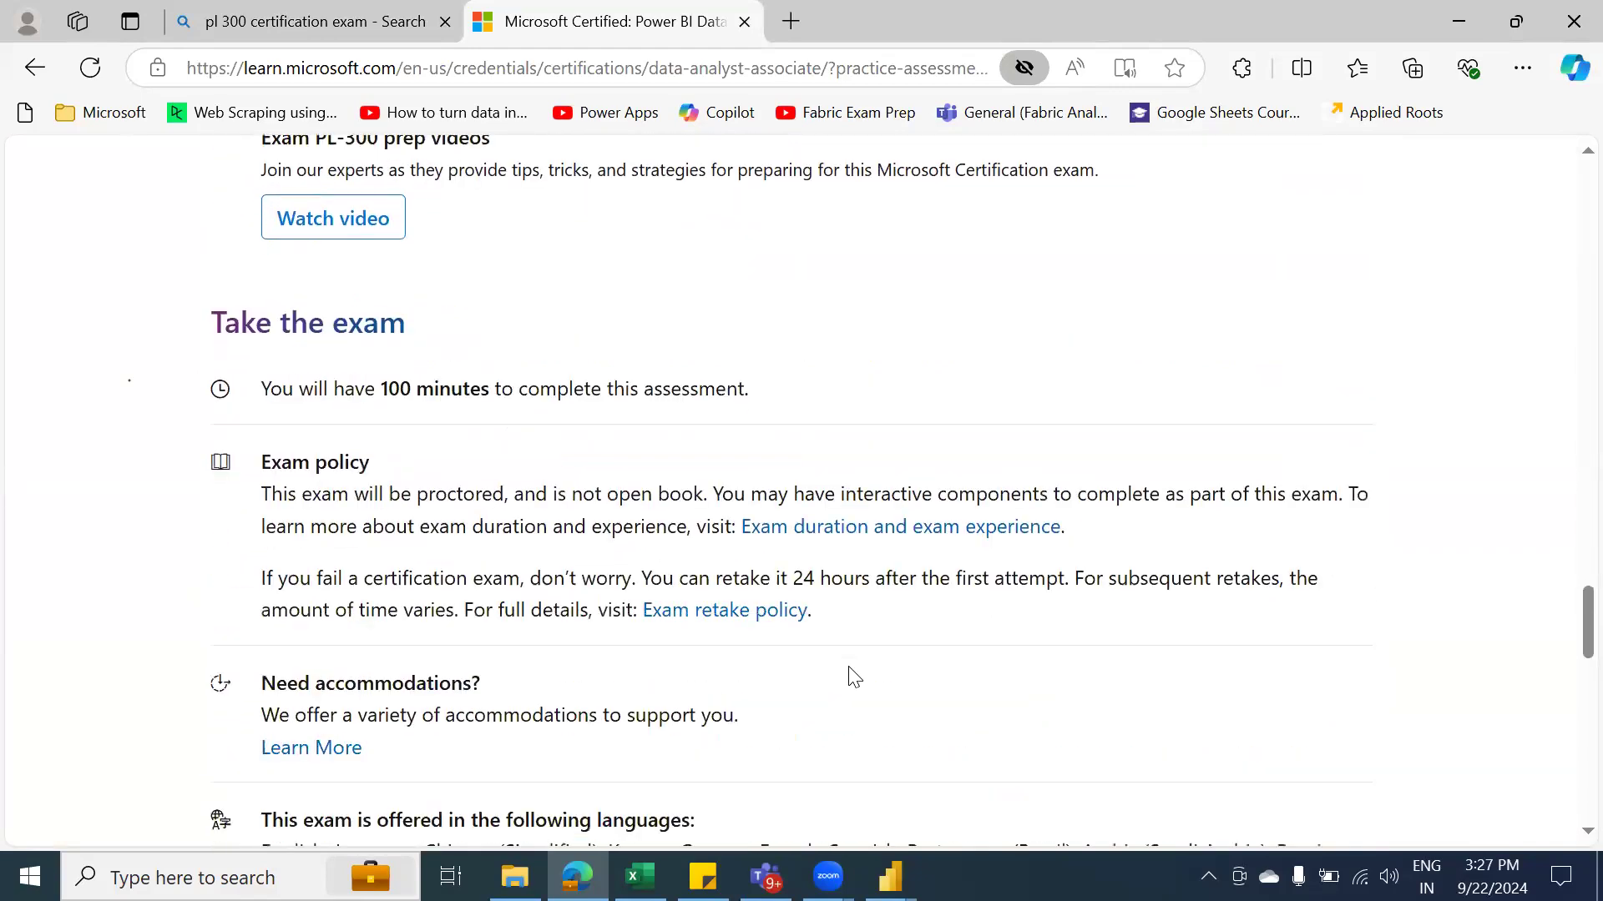
Examine the exam's duration, policy, languages, scheduling and price, and return to the skills measured
scroll(852, 676, down, 2)
scroll(852, 676, up, 1)
scroll(851, 676, down, 1)
drag(388, 263, 450, 266)
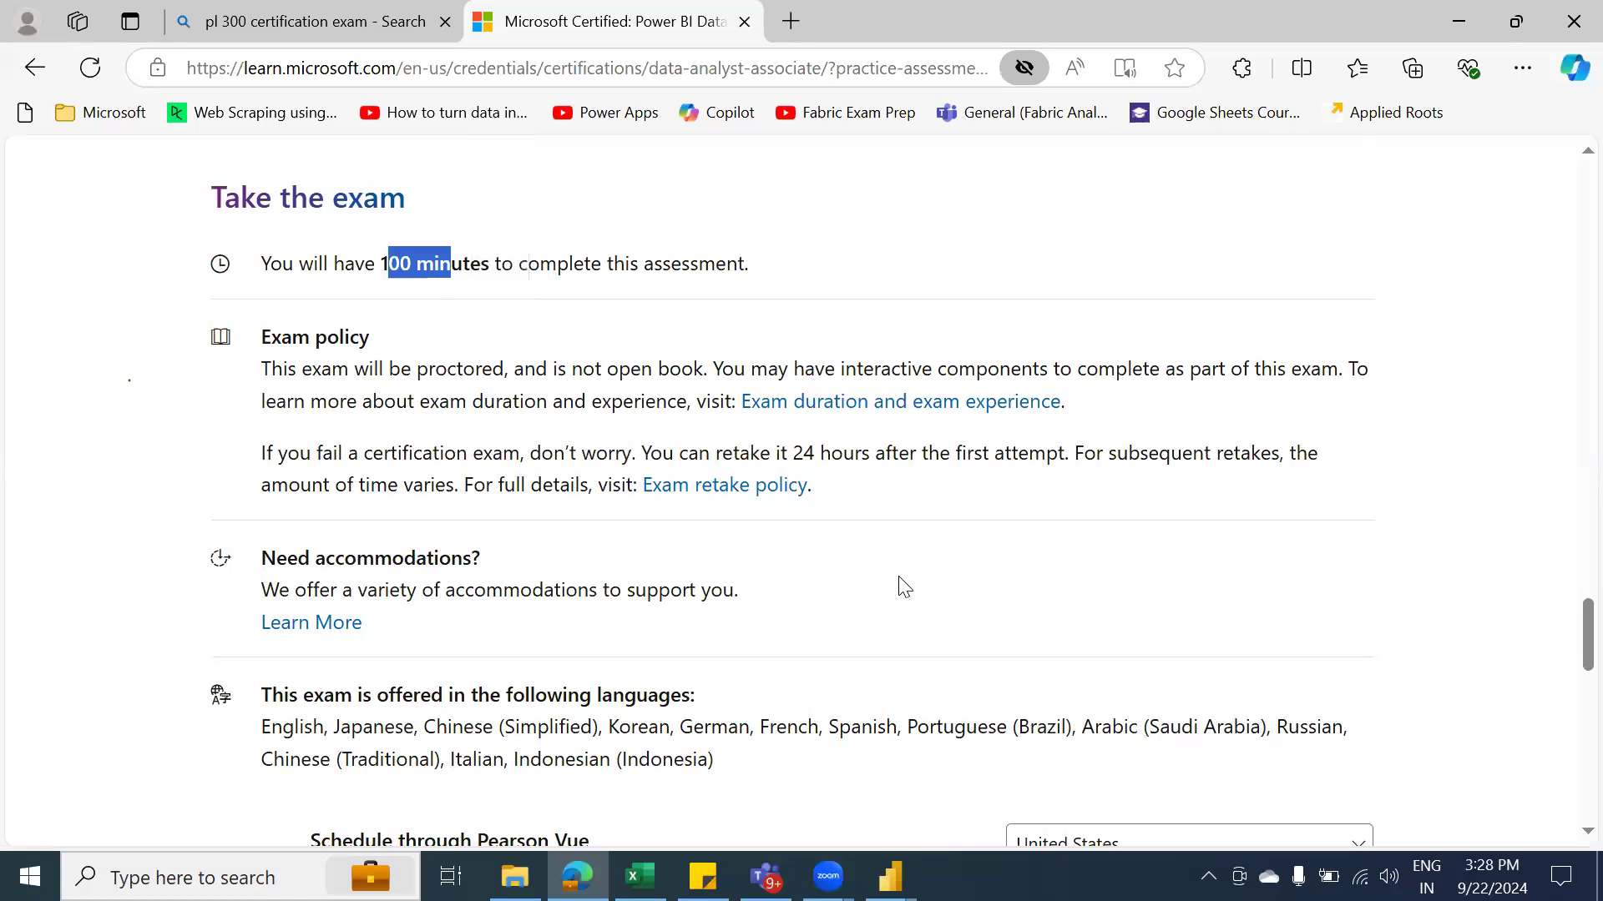
scroll(905, 583, down, 3)
scroll(911, 588, down, 2)
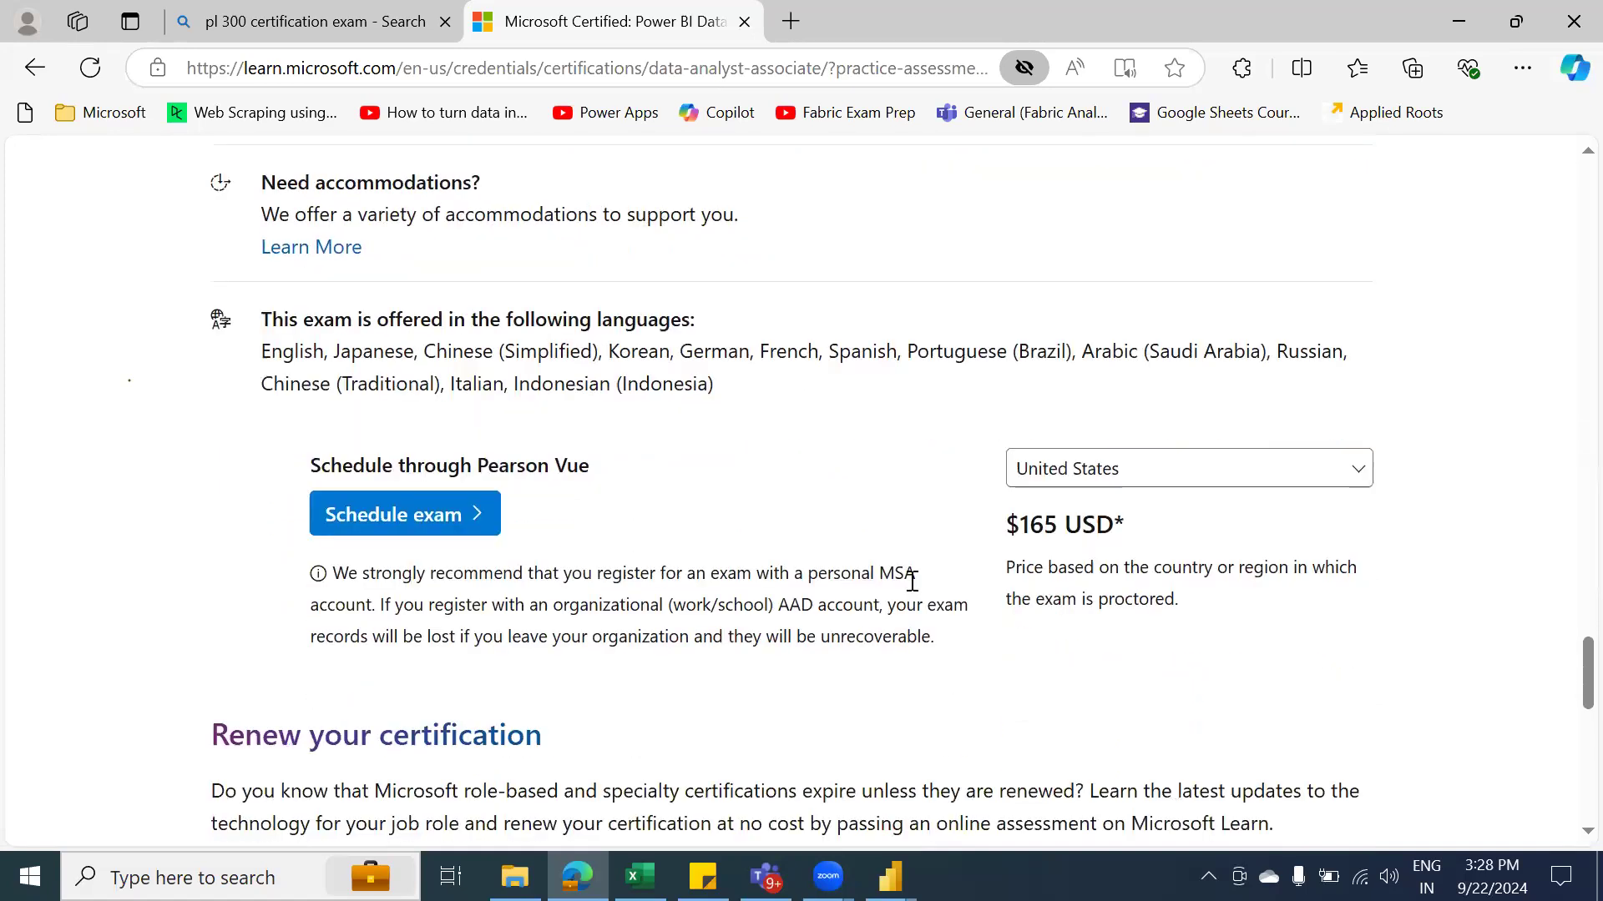
scroll(912, 582, down, 2)
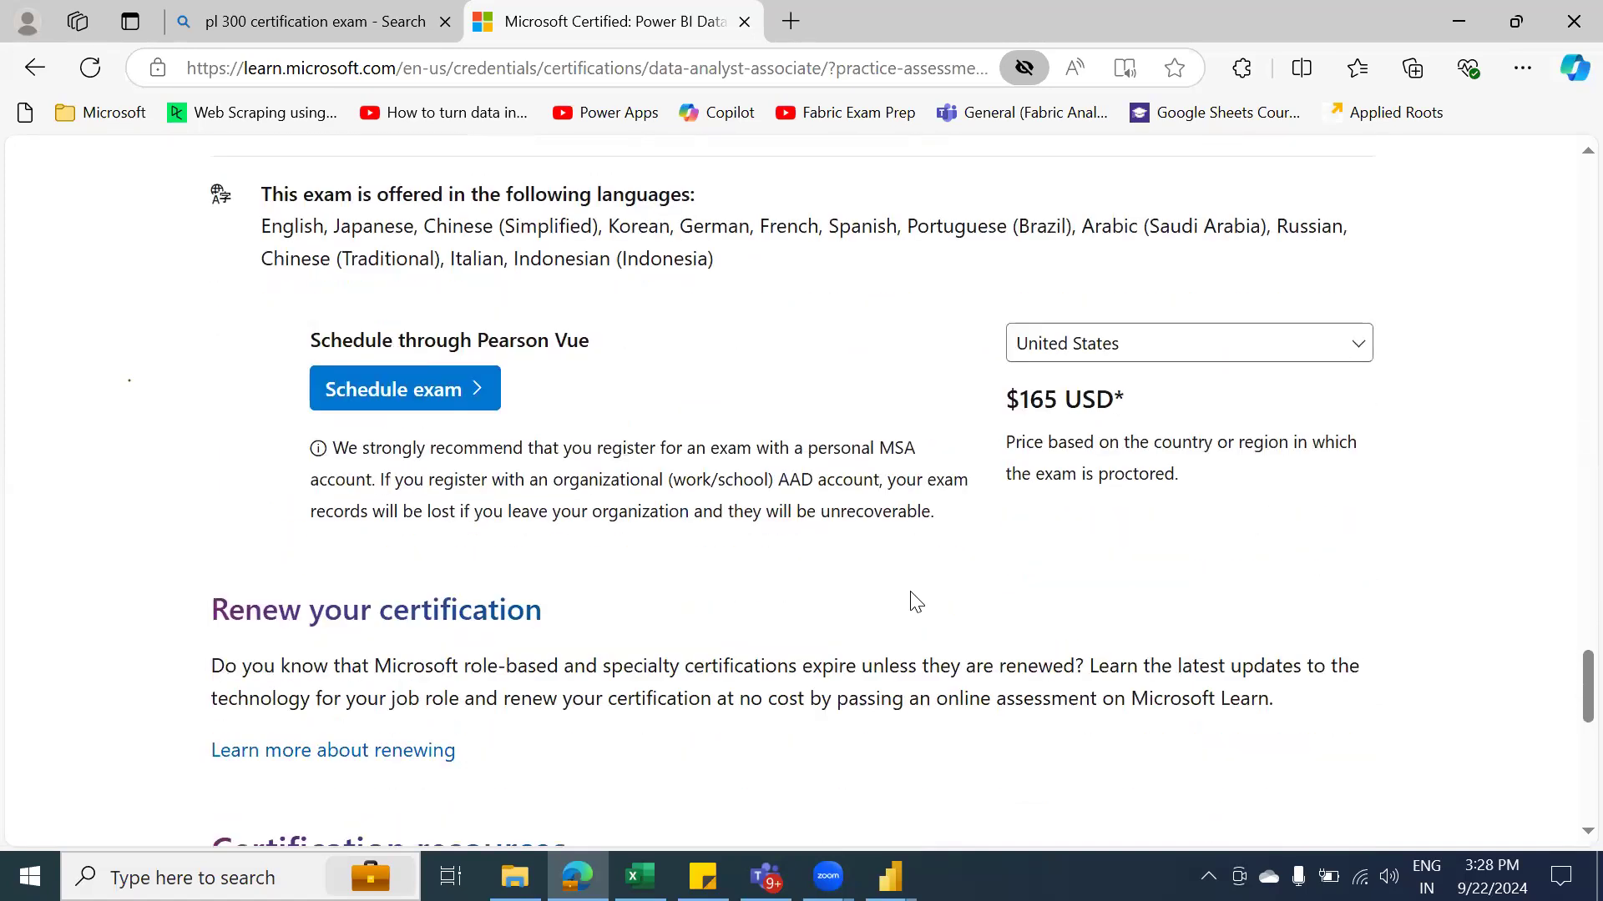
scroll(916, 618, up, 1)
scroll(919, 620, up, 10)
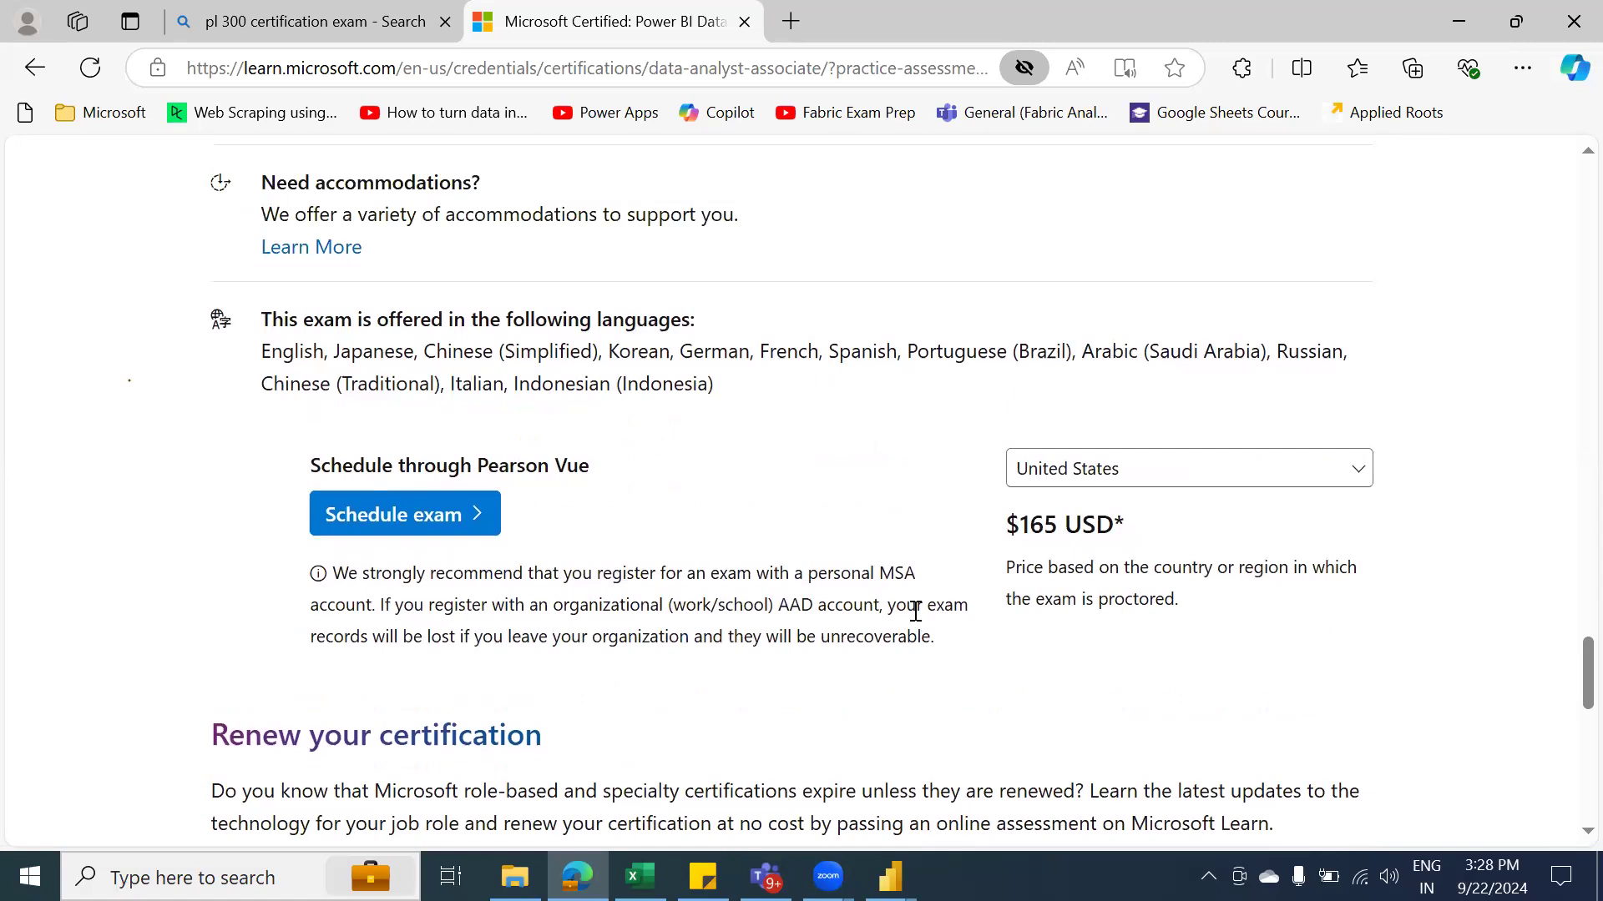
scroll(916, 607, up, 15)
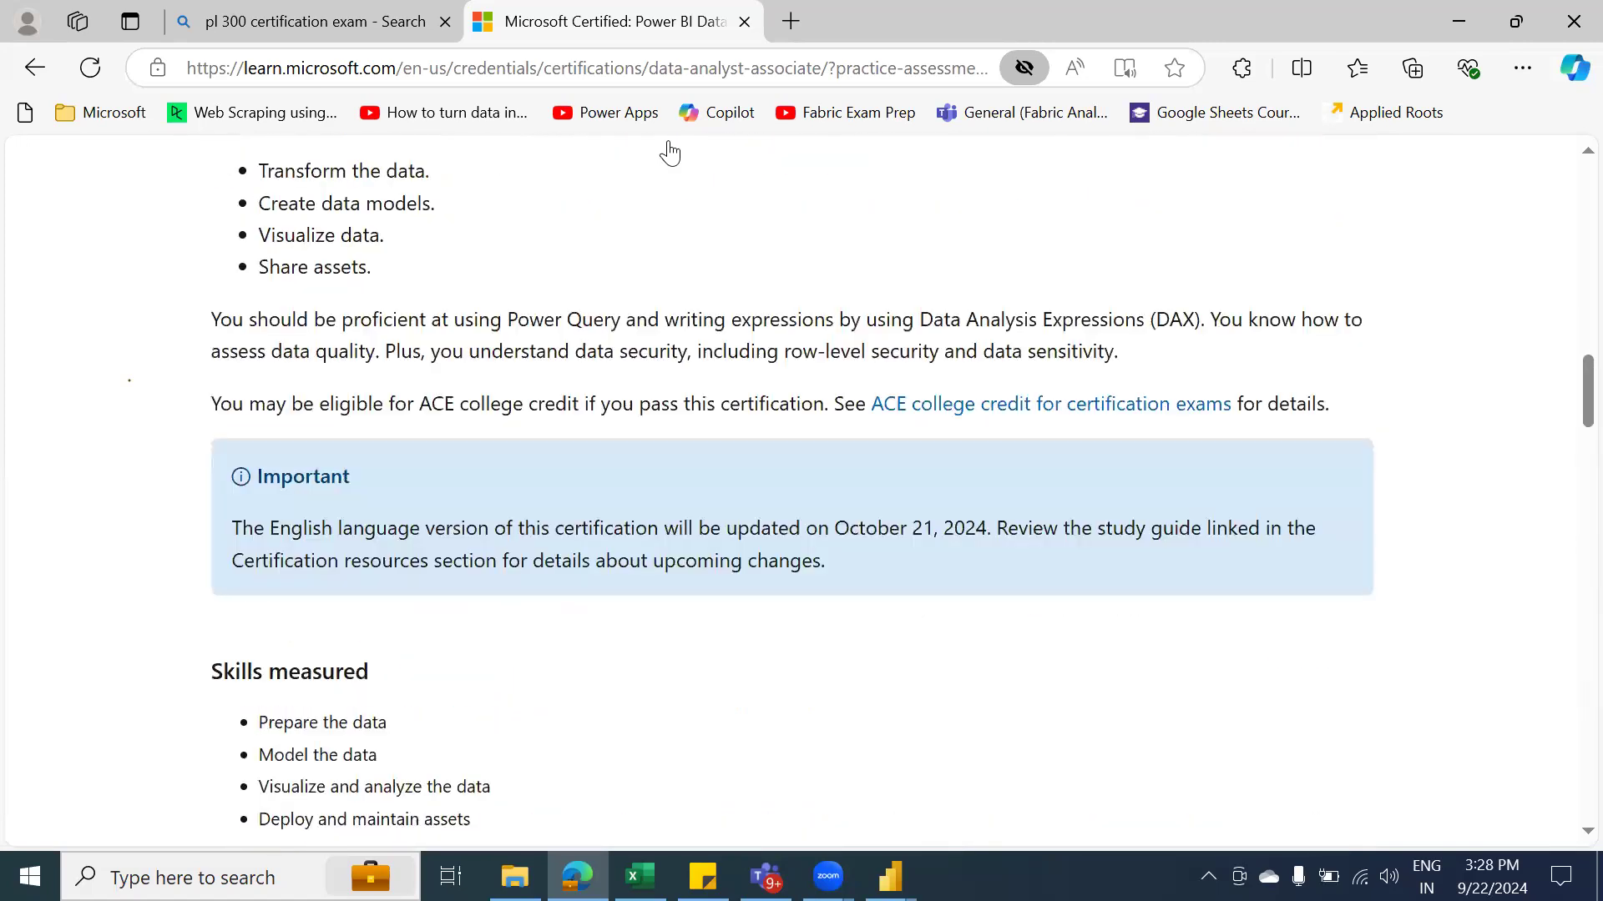
Close the certification page and the browser, and load the selected Products sheet as a query in Power Query Editor
key(ctrl+w)
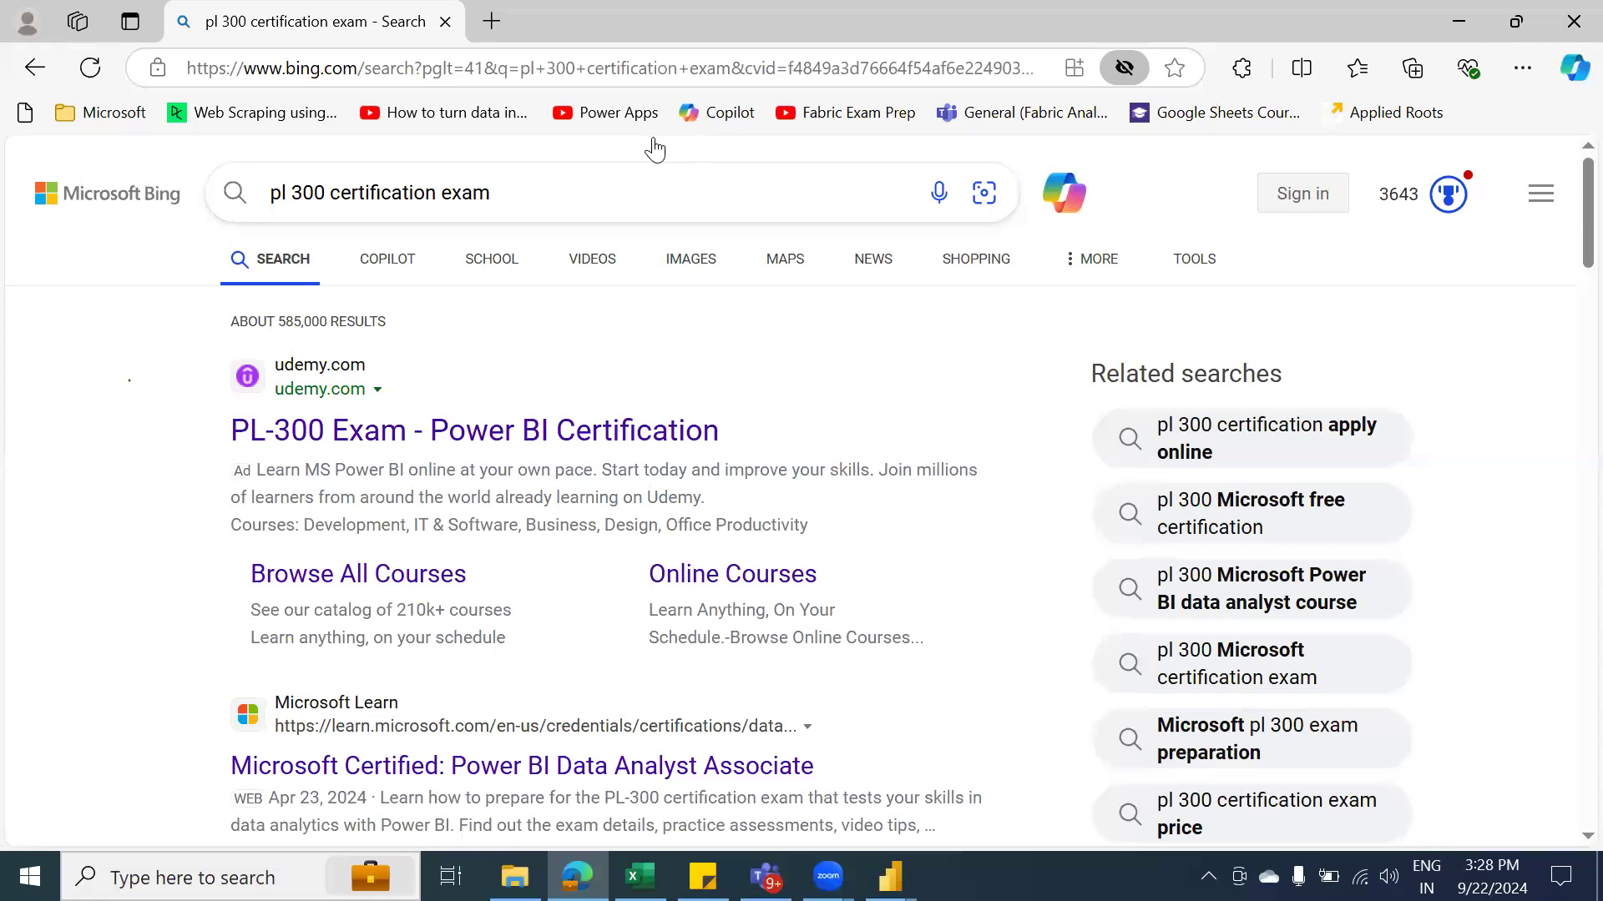
click(1567, 23)
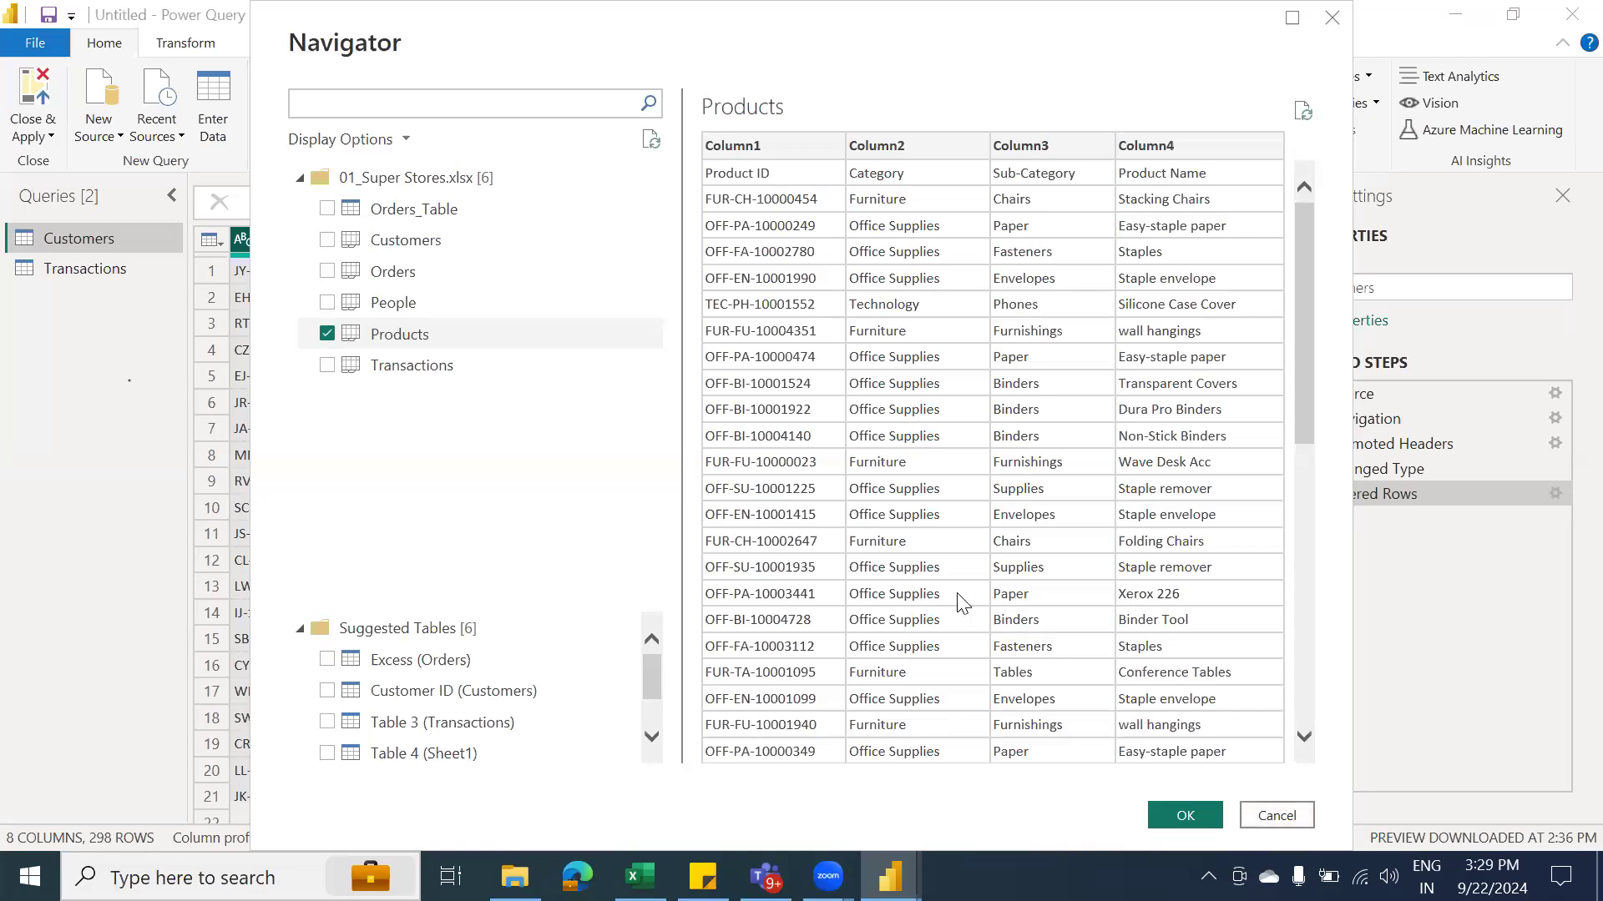
click(1177, 816)
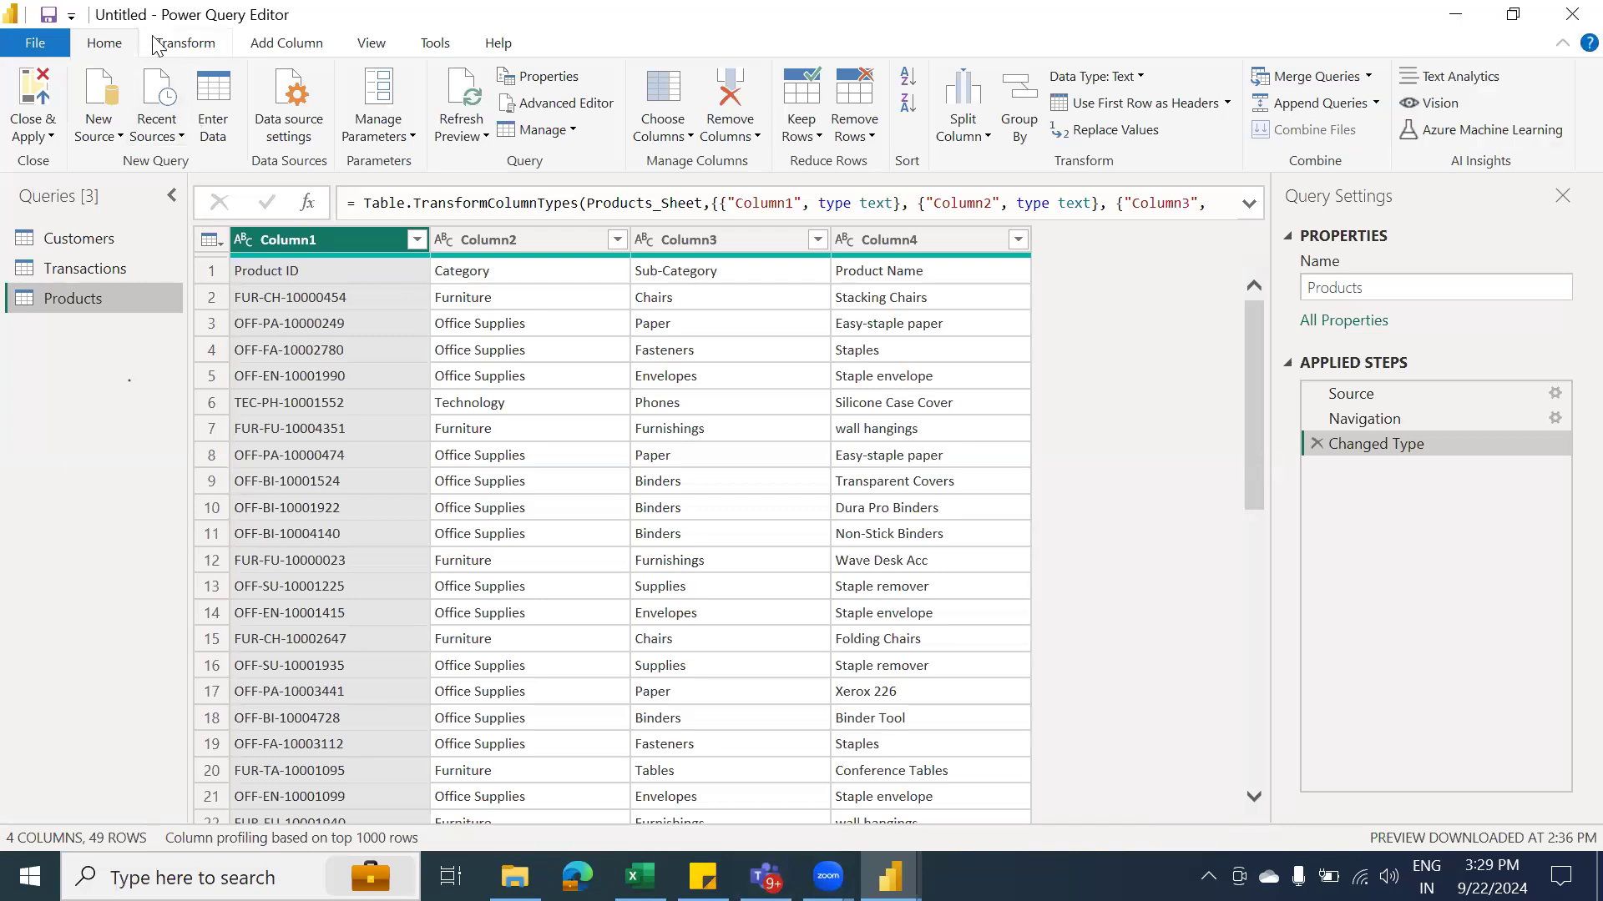
click(92, 138)
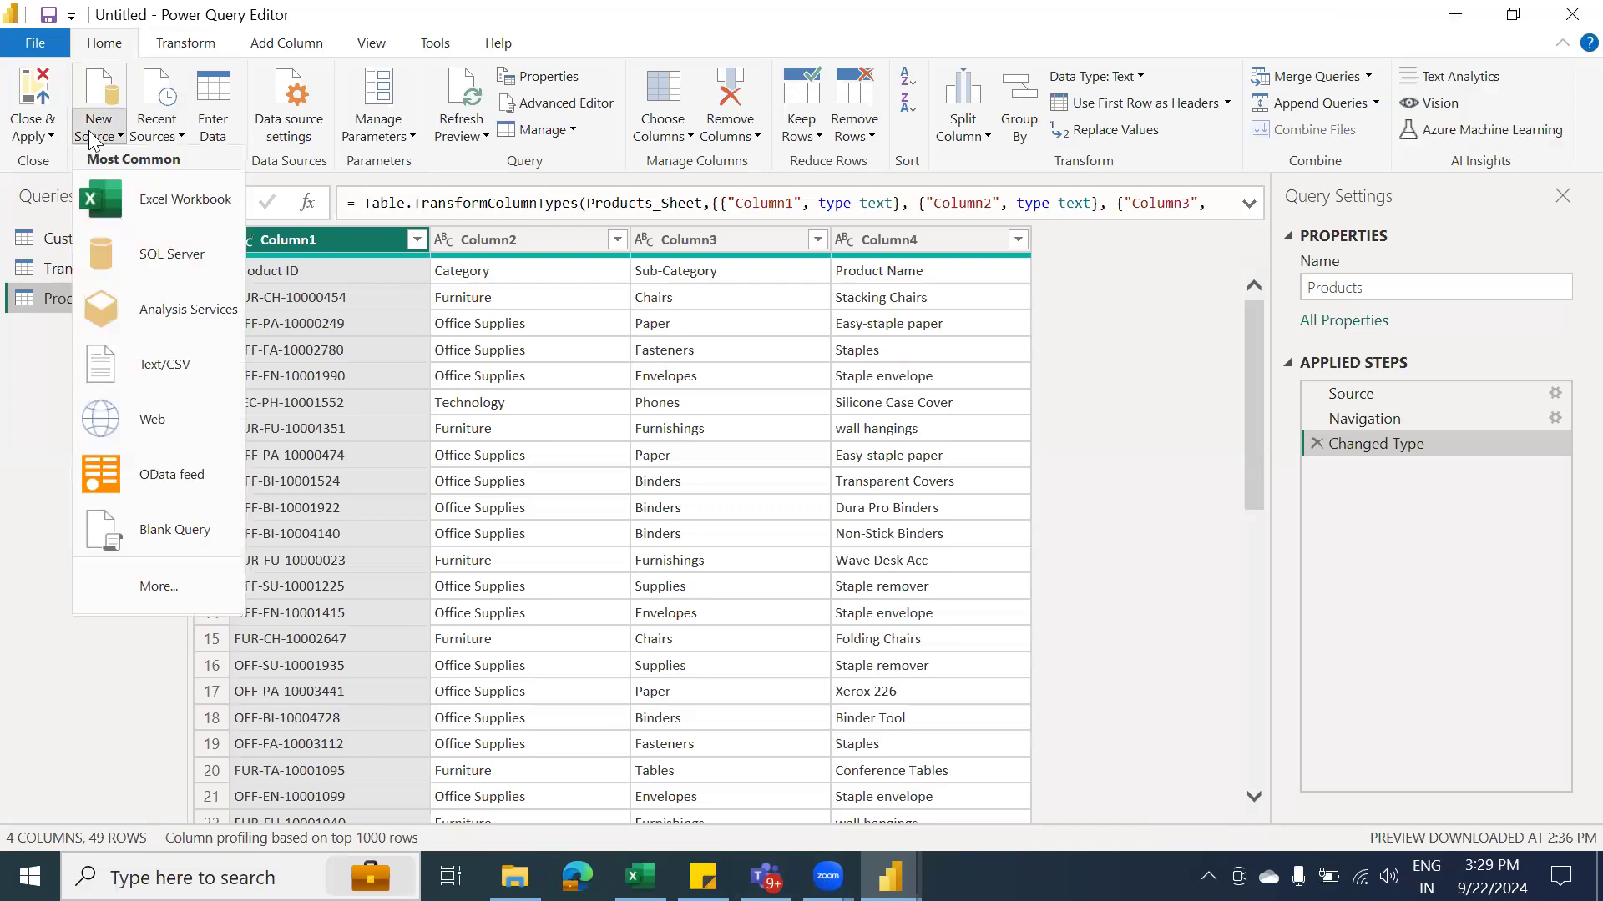
click(135, 212)
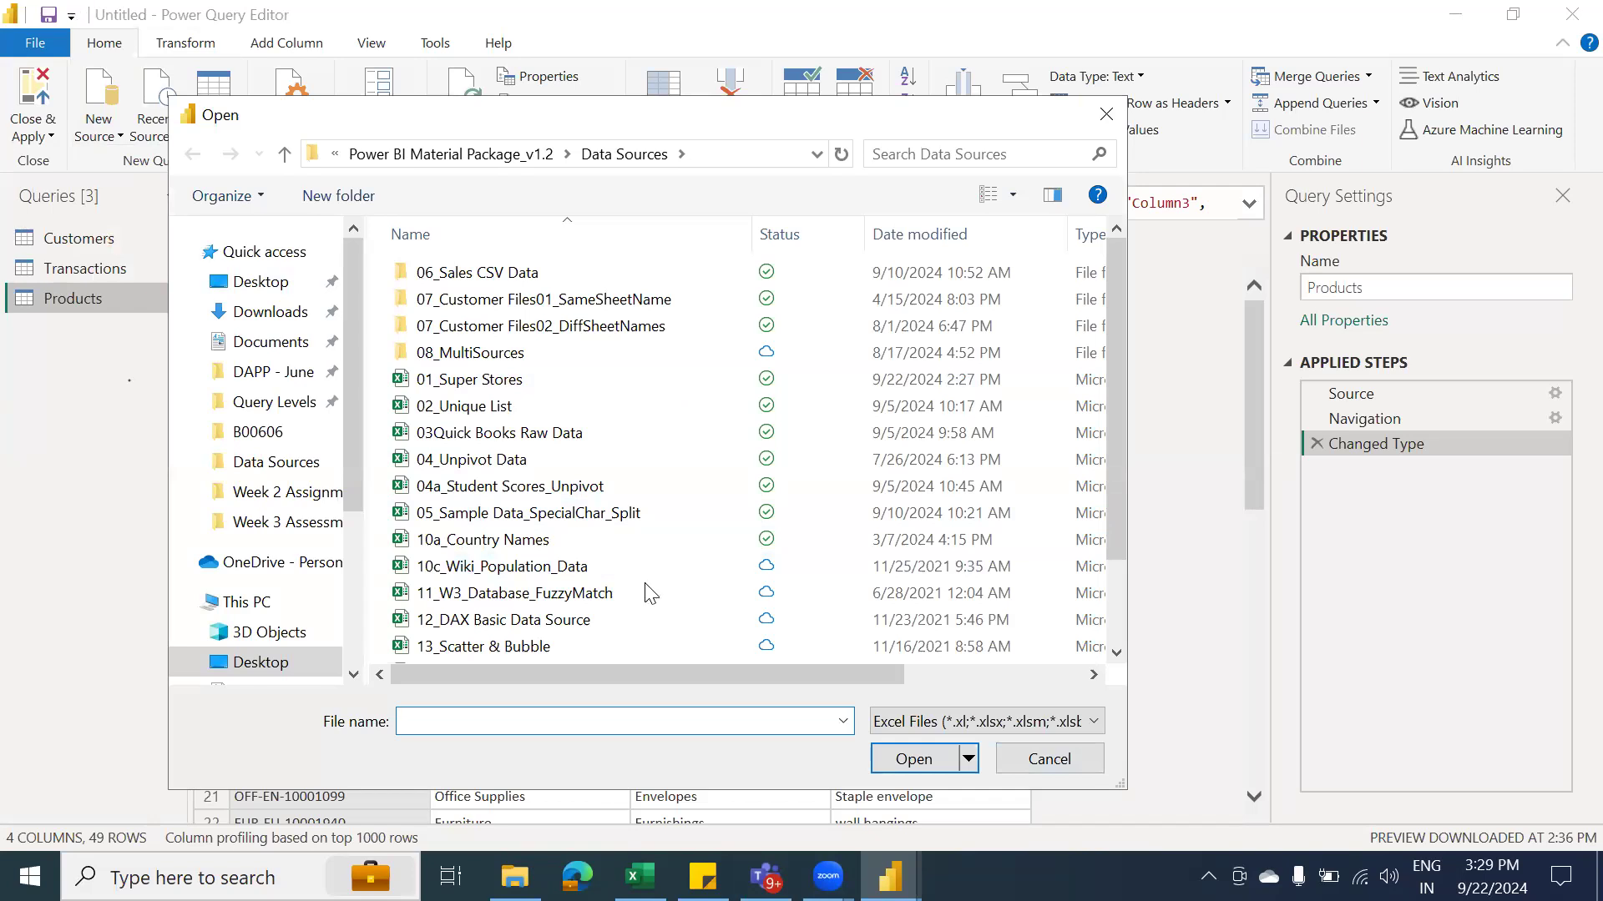
click(1035, 761)
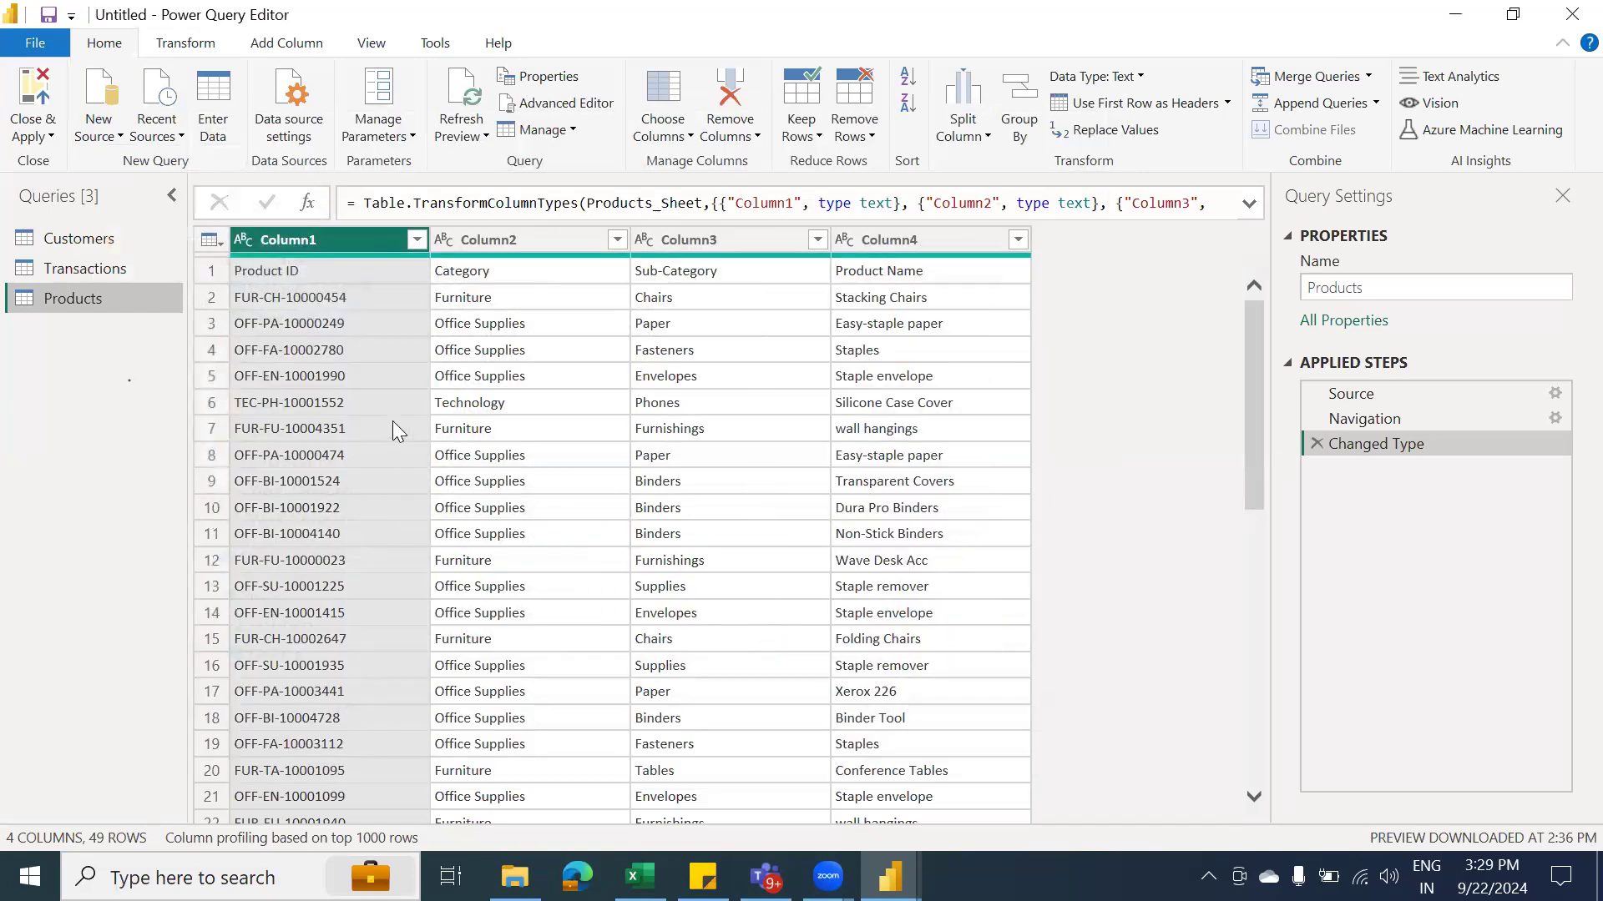